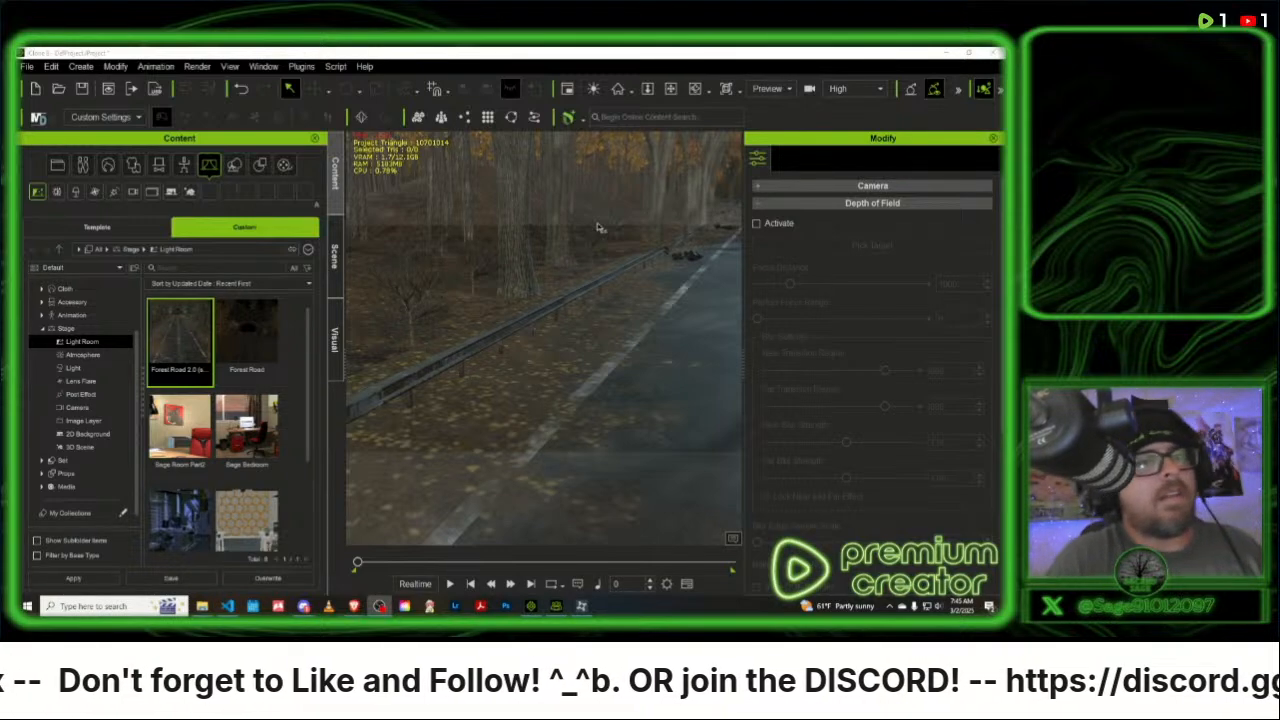
- Select the first FR Road Section 30 Degree duplicate in the scene collection and open it for editing in Character Creator
{"action": "left_click", "coordinate": [575, 55]}
{"action": "right_click_drag", "start_coordinate": [594, 289], "coordinate": [628, 275]}
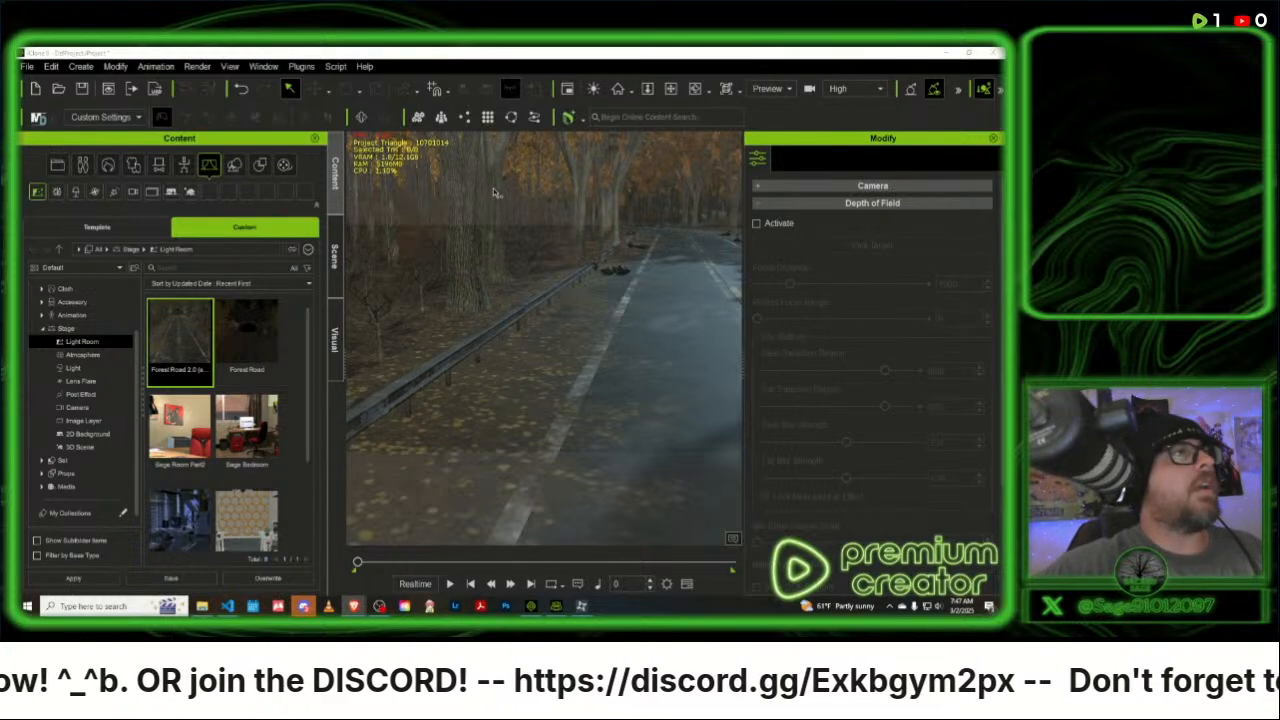
{"action": "left_click", "coordinate": [335, 255]}
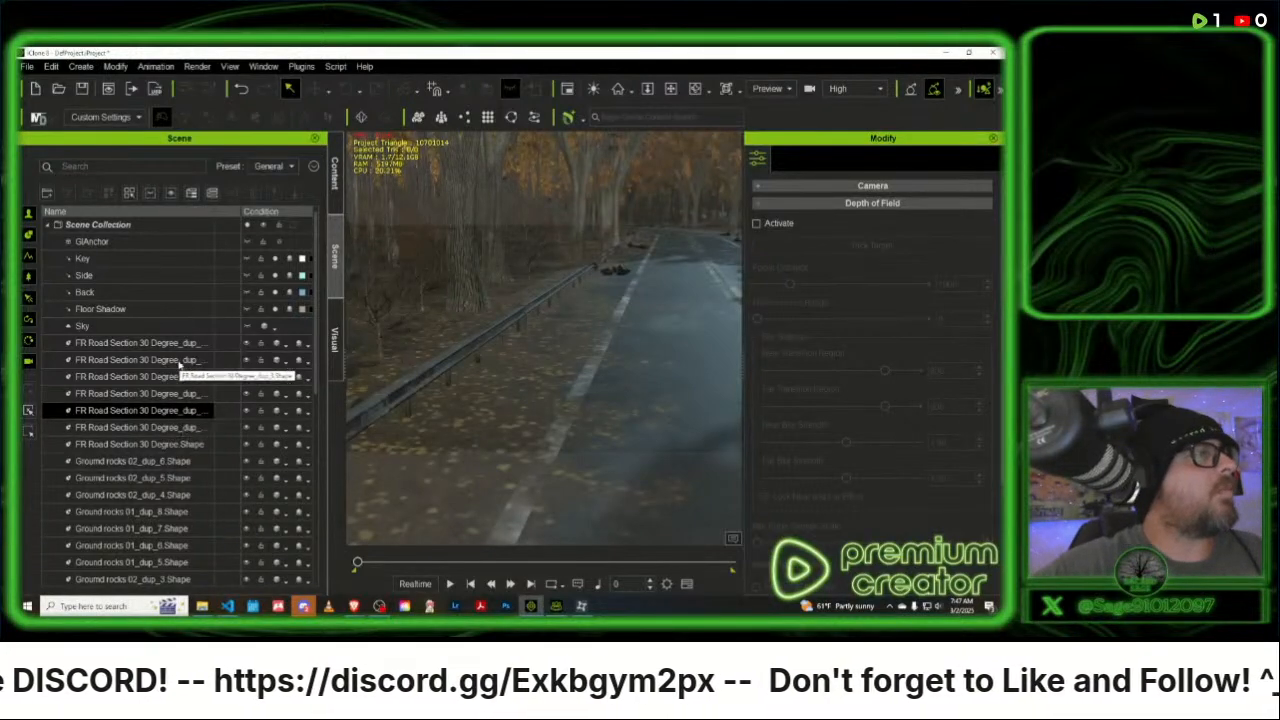
{"action": "left_click", "coordinate": [238, 342]}
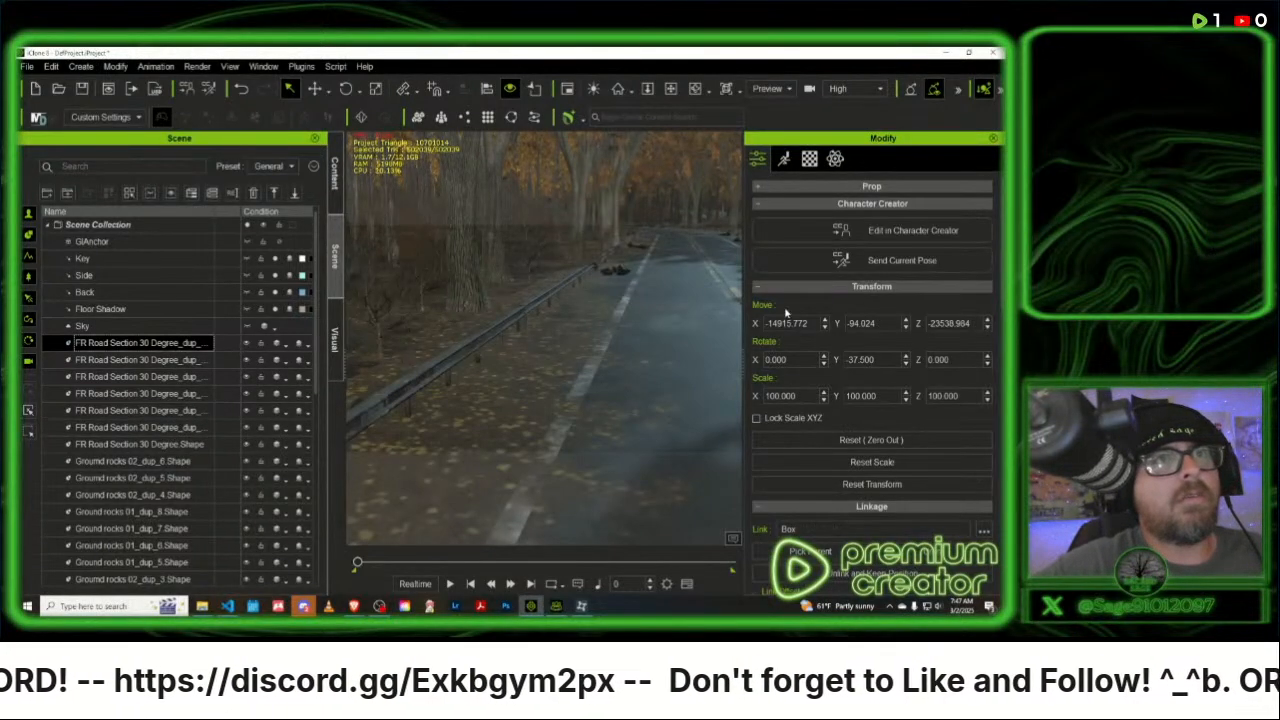
{"action": "left_click", "coordinate": [900, 231]}
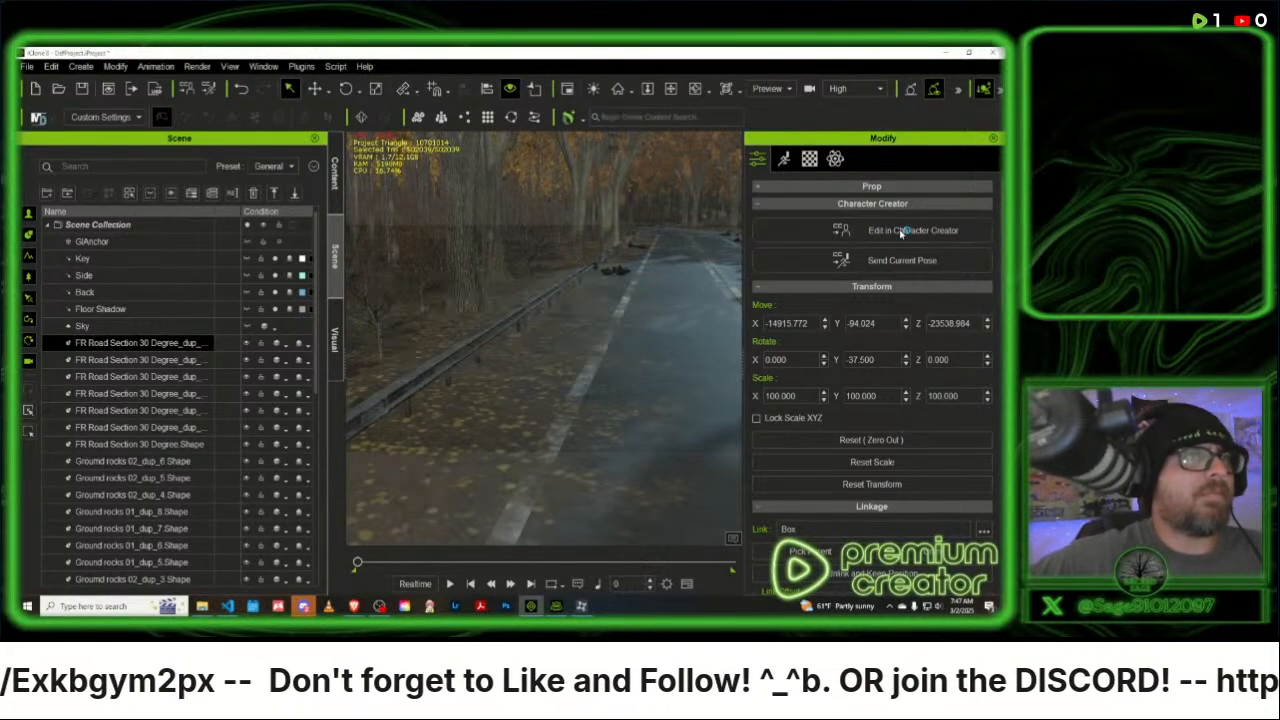
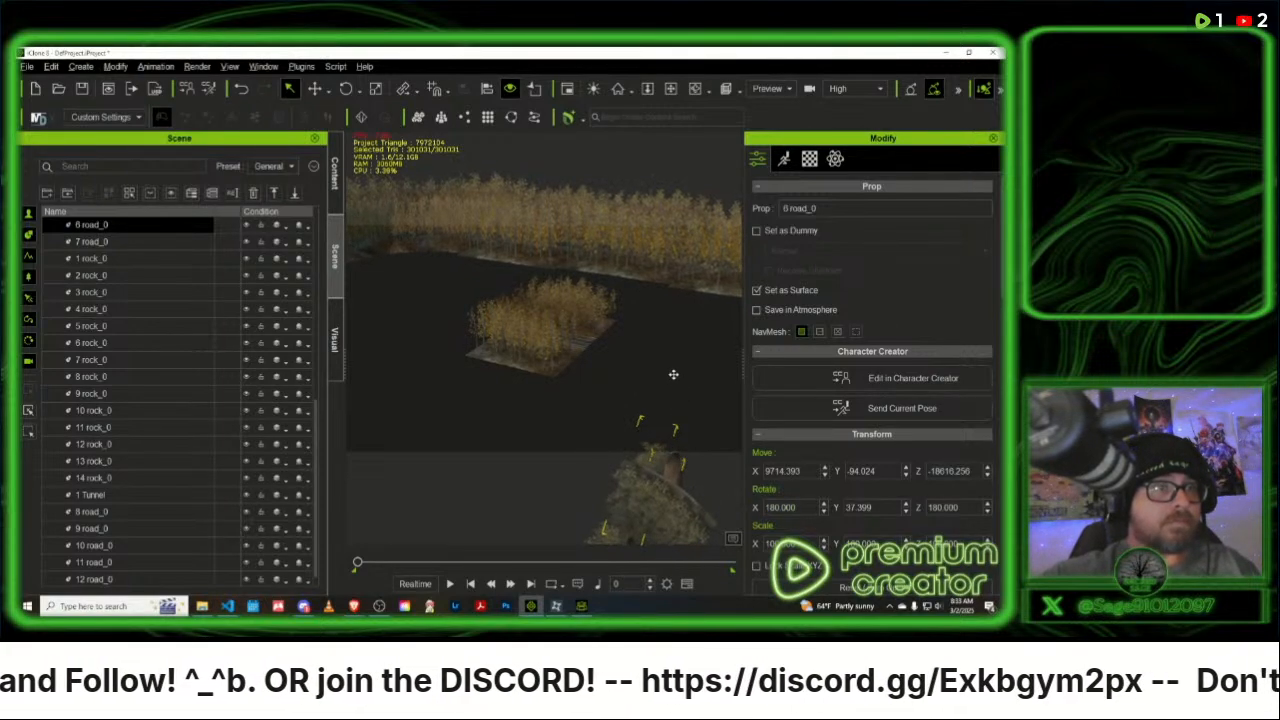
- Select the 11 road_0 prop in the viewport among the detached road pieces
{"action": "middle_click_drag", "start_coordinate": [674, 374], "coordinate": [597, 302]}
{"action": "left_click", "coordinate": [597, 302]}
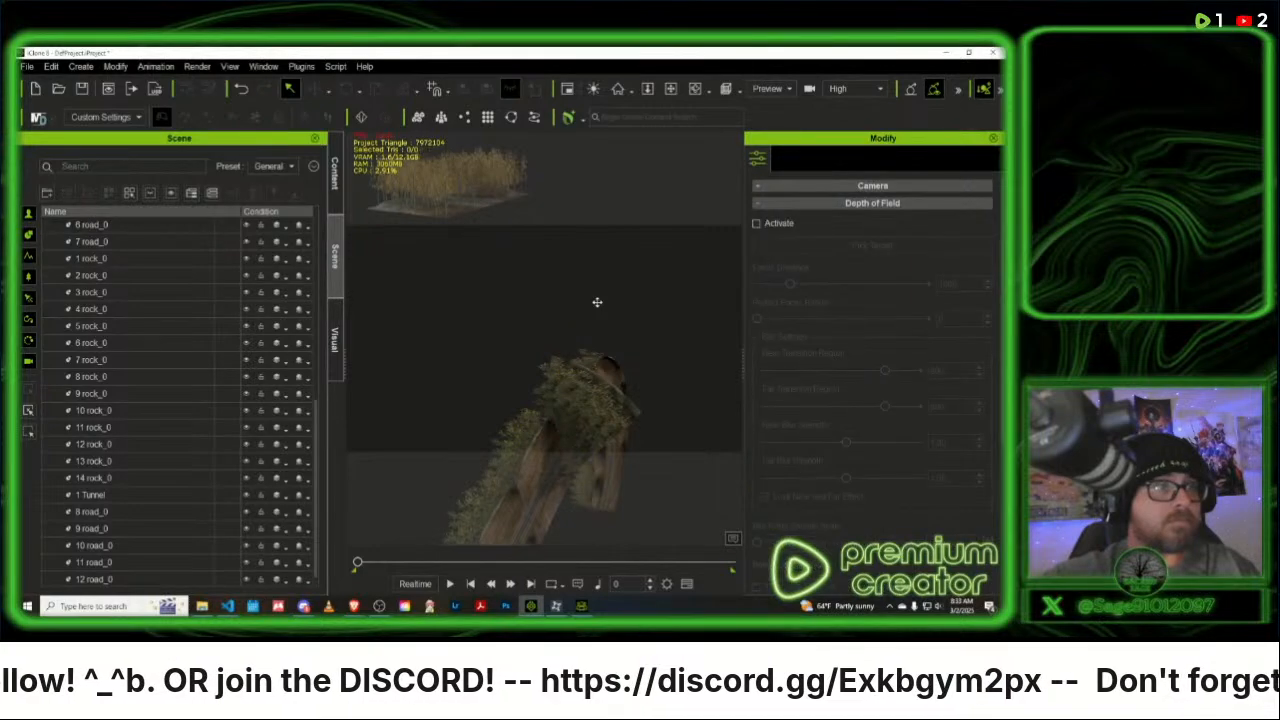
{"action": "middle_click_drag", "start_coordinate": [630, 428], "coordinate": [688, 130]}
{"action": "left_click", "coordinate": [533, 388]}
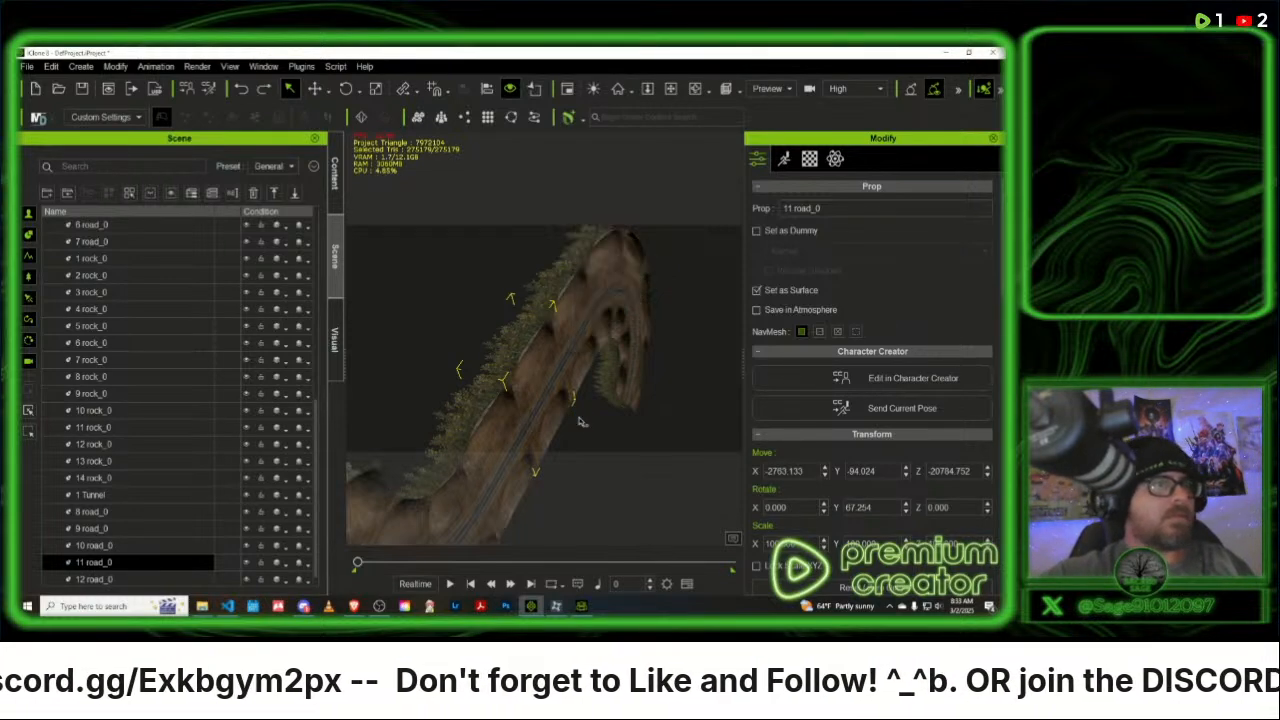
- Examine the selected 11 road_0 section and its neighbouring road pieces closely from several sides
{"action": "middle_click_drag", "start_coordinate": [571, 385], "coordinate": [620, 410]}
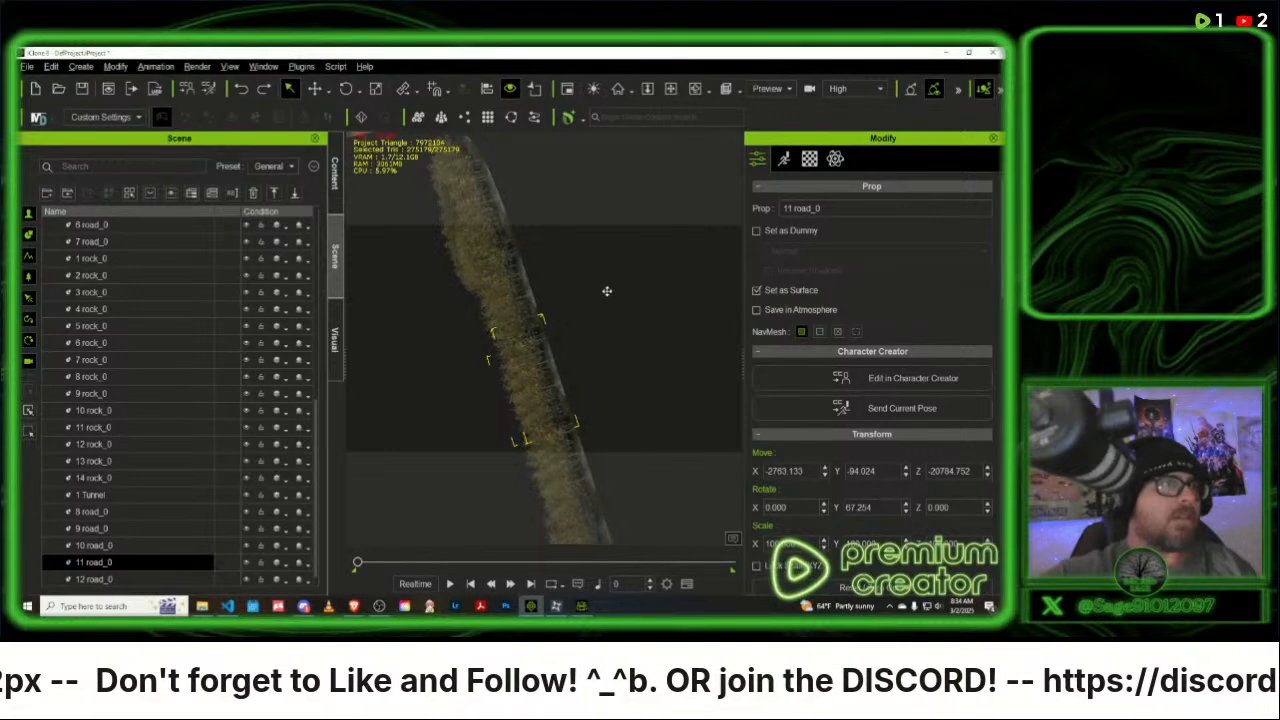
{"action": "middle_click_drag", "start_coordinate": [606, 289], "coordinate": [642, 273]}
{"action": "scroll", "coordinate": [644, 287], "scroll_direction": "up", "scroll_amount": 6}
{"action": "scroll", "coordinate": [578, 364], "scroll_direction": "up", "scroll_amount": 3}
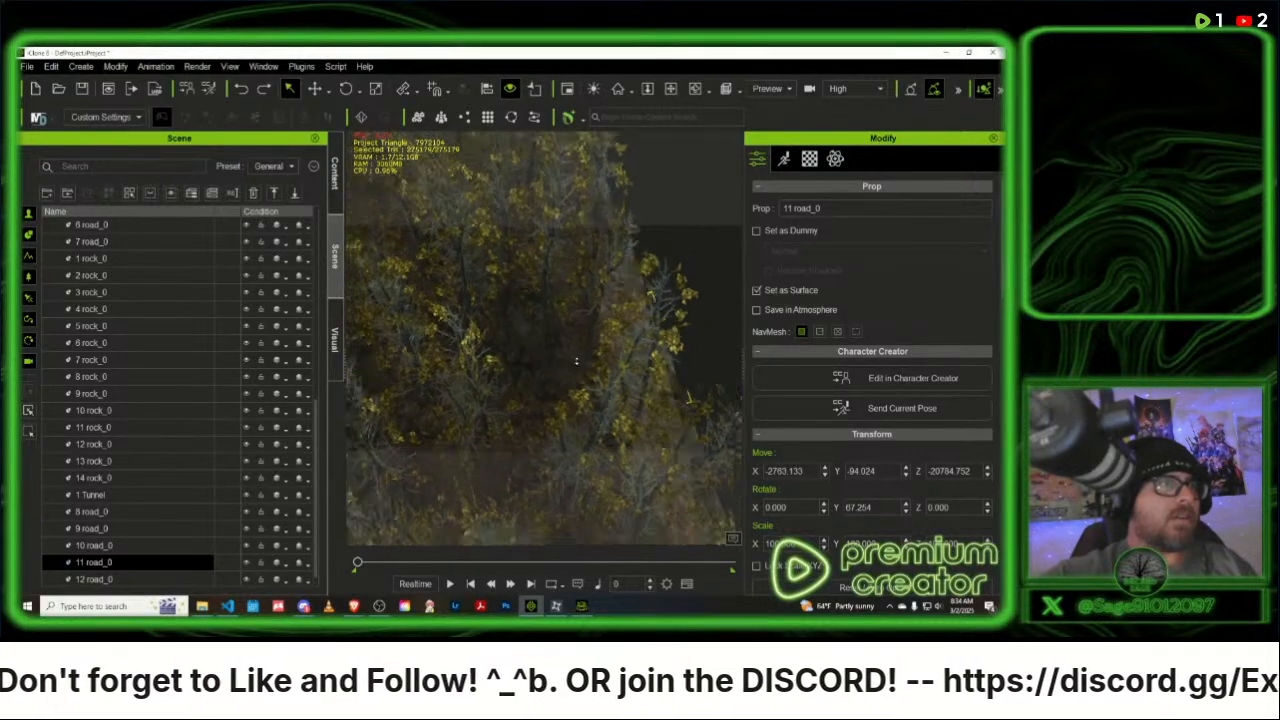
{"action": "scroll", "coordinate": [578, 364], "scroll_direction": "up", "scroll_amount": 8}
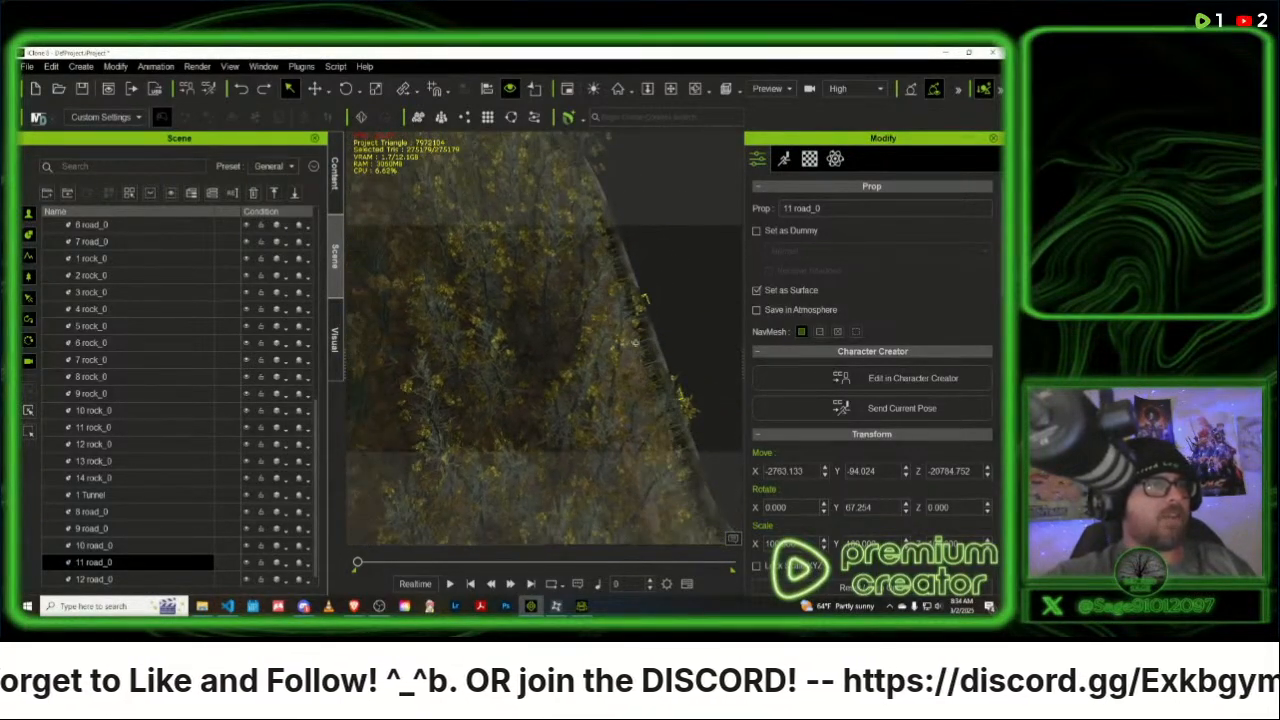
{"action": "middle_click_drag", "start_coordinate": [578, 364], "coordinate": [578, 342]}
{"action": "scroll", "coordinate": [545, 342], "scroll_direction": "down", "scroll_amount": 6}
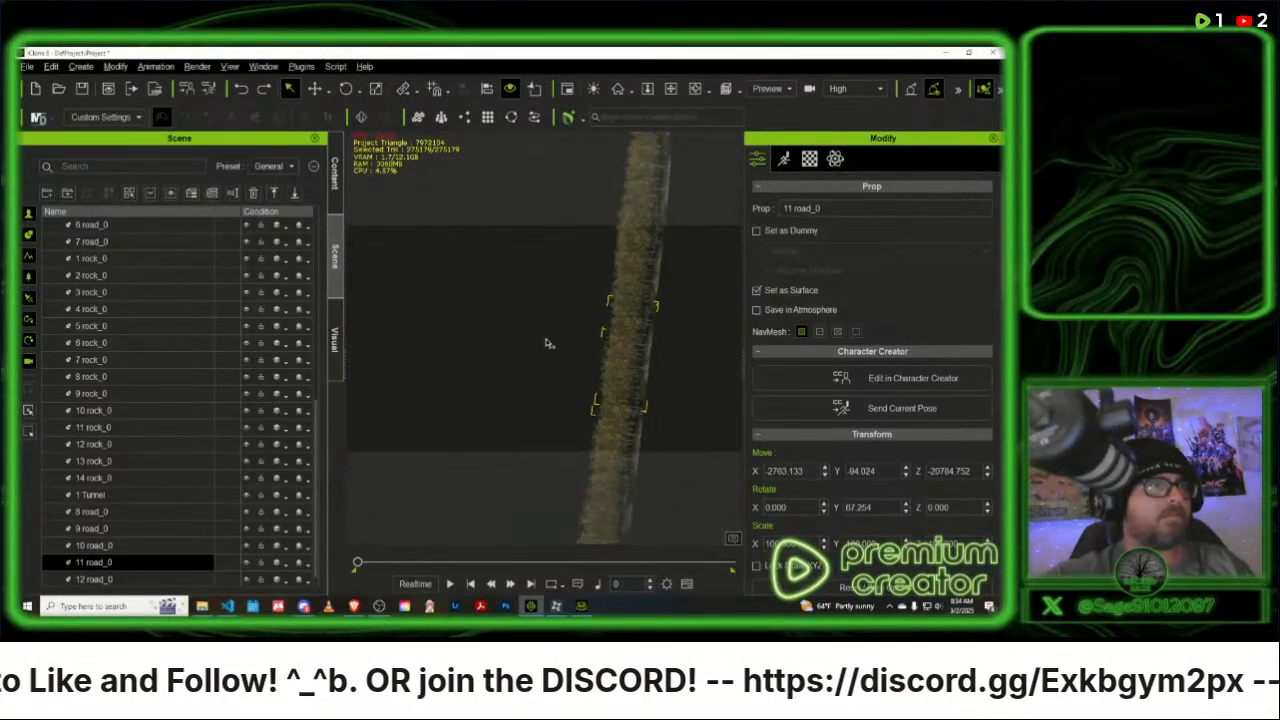
{"action": "scroll", "coordinate": [545, 342], "scroll_direction": "up", "scroll_amount": 10}
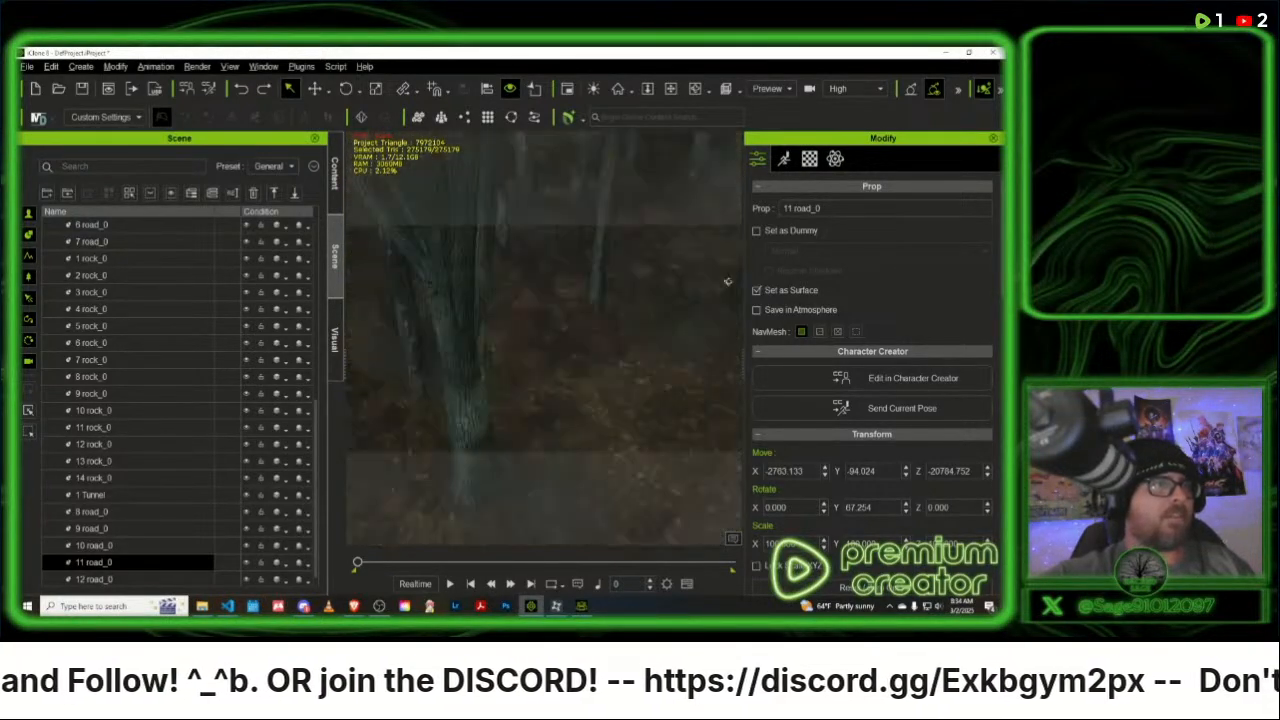
{"action": "scroll", "coordinate": [727, 281], "scroll_direction": "down", "scroll_amount": 8}
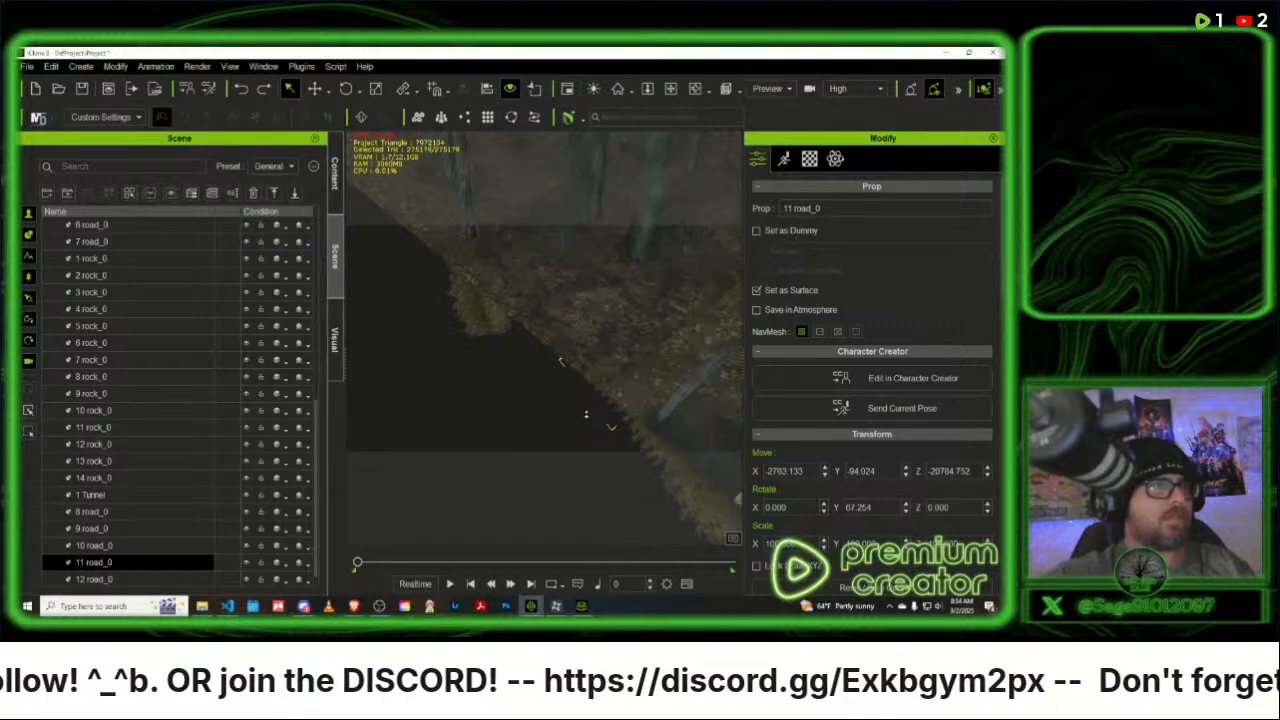
{"action": "scroll", "coordinate": [586, 414], "scroll_direction": "down", "scroll_amount": 7}
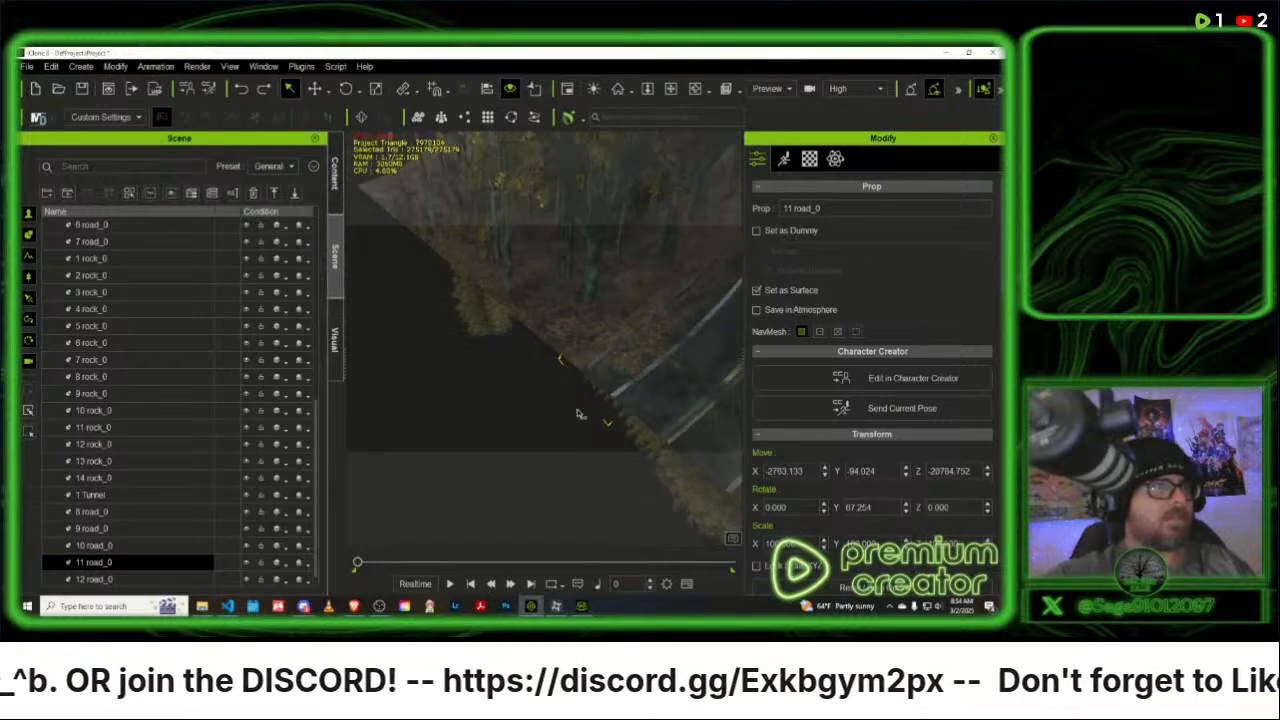
{"action": "scroll", "coordinate": [578, 413], "scroll_direction": "down", "scroll_amount": 5}
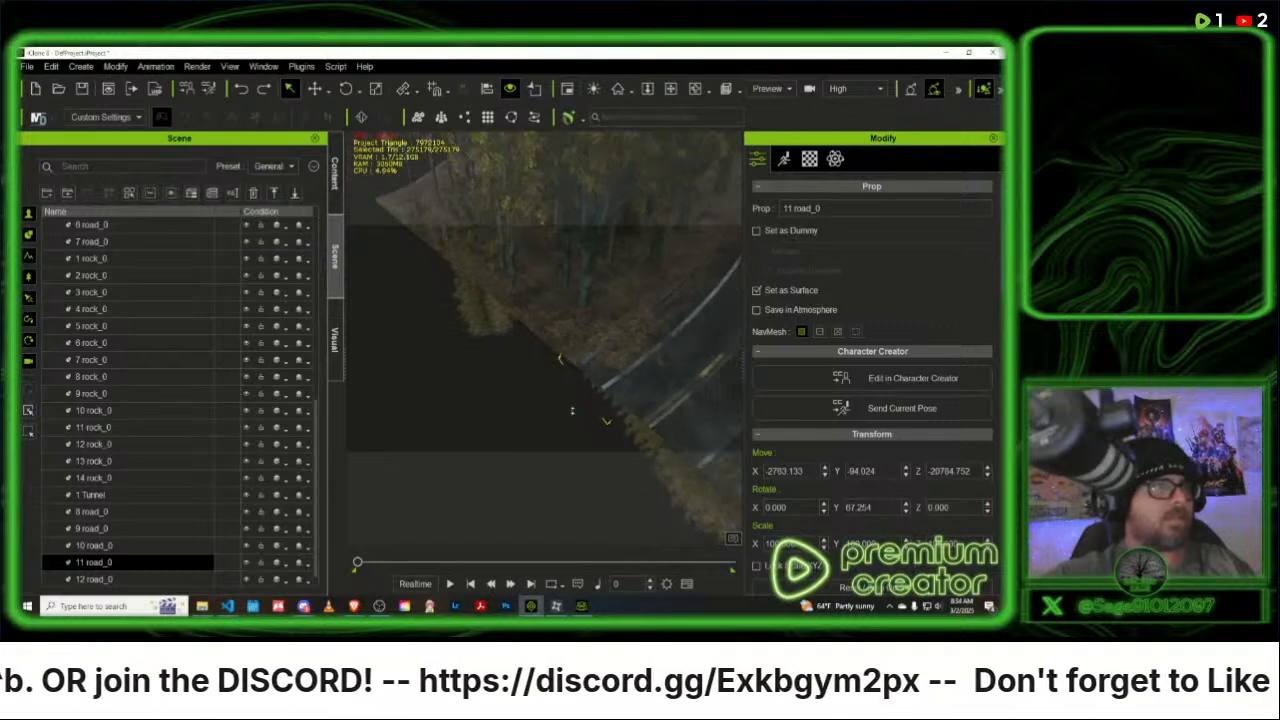
- Select the curved FR Road Section 30 Degree_dup_11 piece and bring the whole road layout into view
{"action": "left_click", "coordinate": [650, 353]}
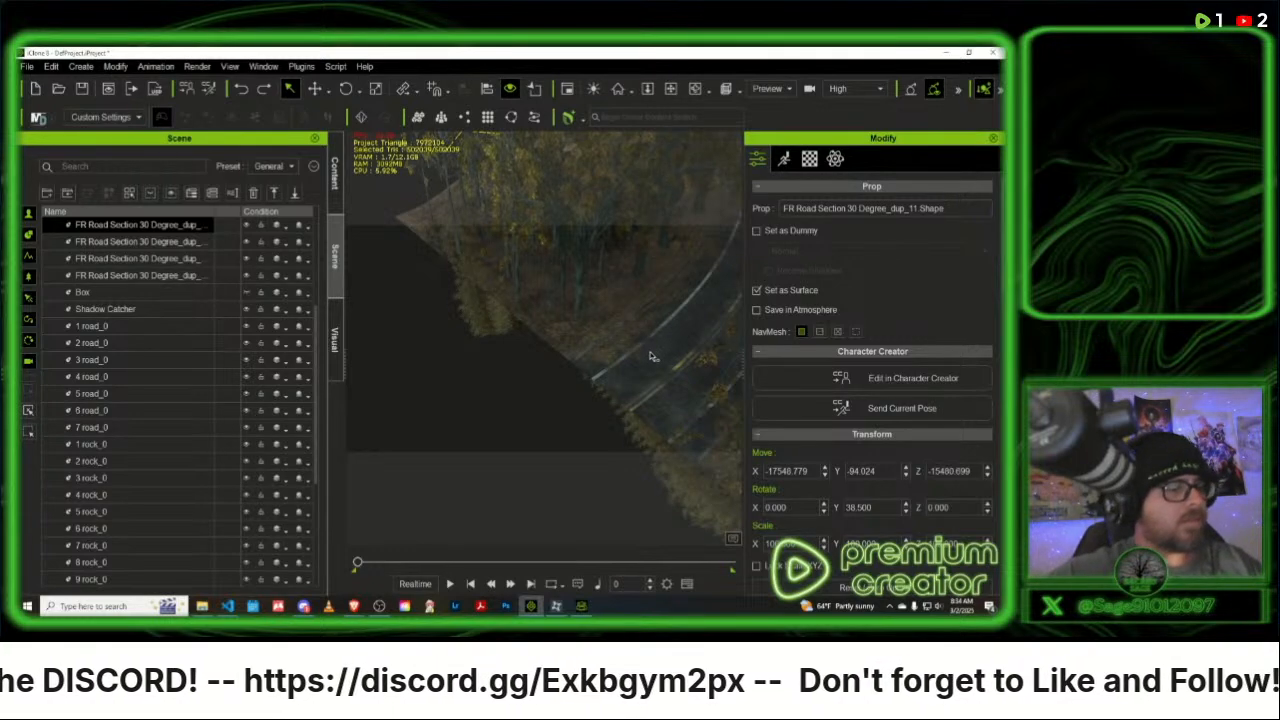
{"action": "key", "text": "Home"}
{"action": "right_click_drag", "start_coordinate": [577, 388], "coordinate": [262, 344]}
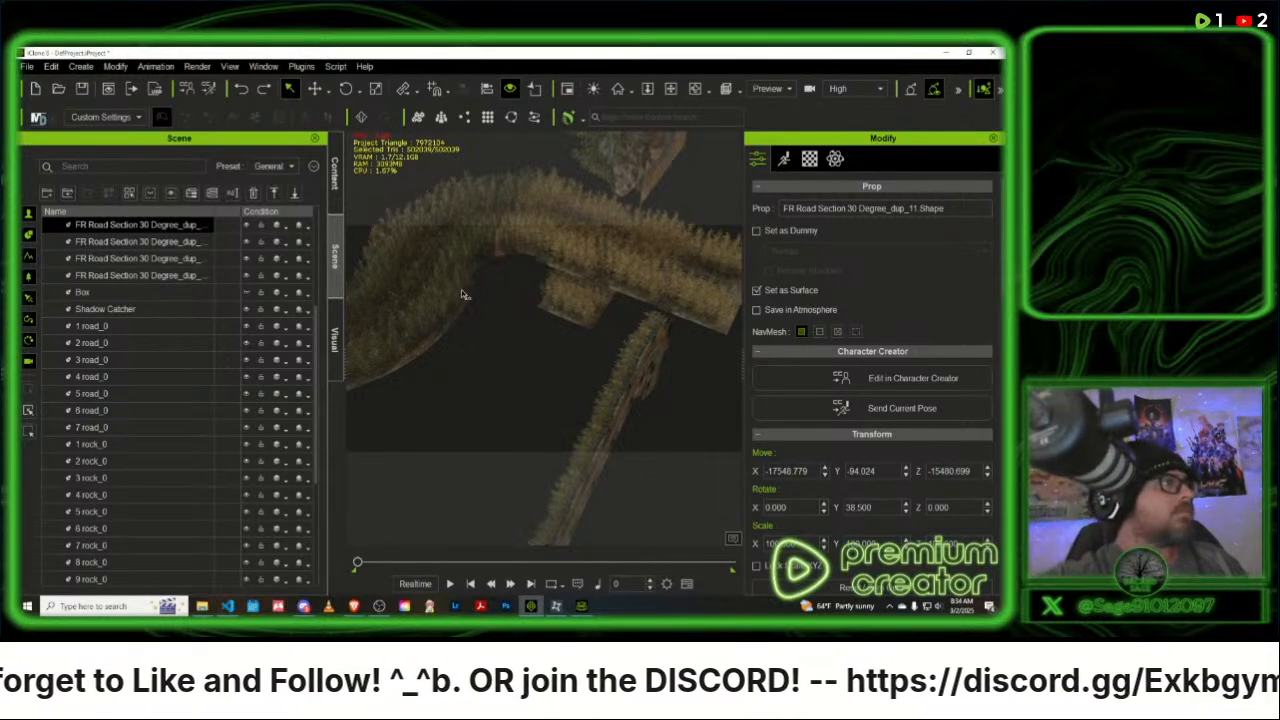
- Try resetting the transform of the 12 road prop and undo the reset
{"action": "scroll", "coordinate": [128, 320], "scroll_direction": "up", "scroll_amount": 2}
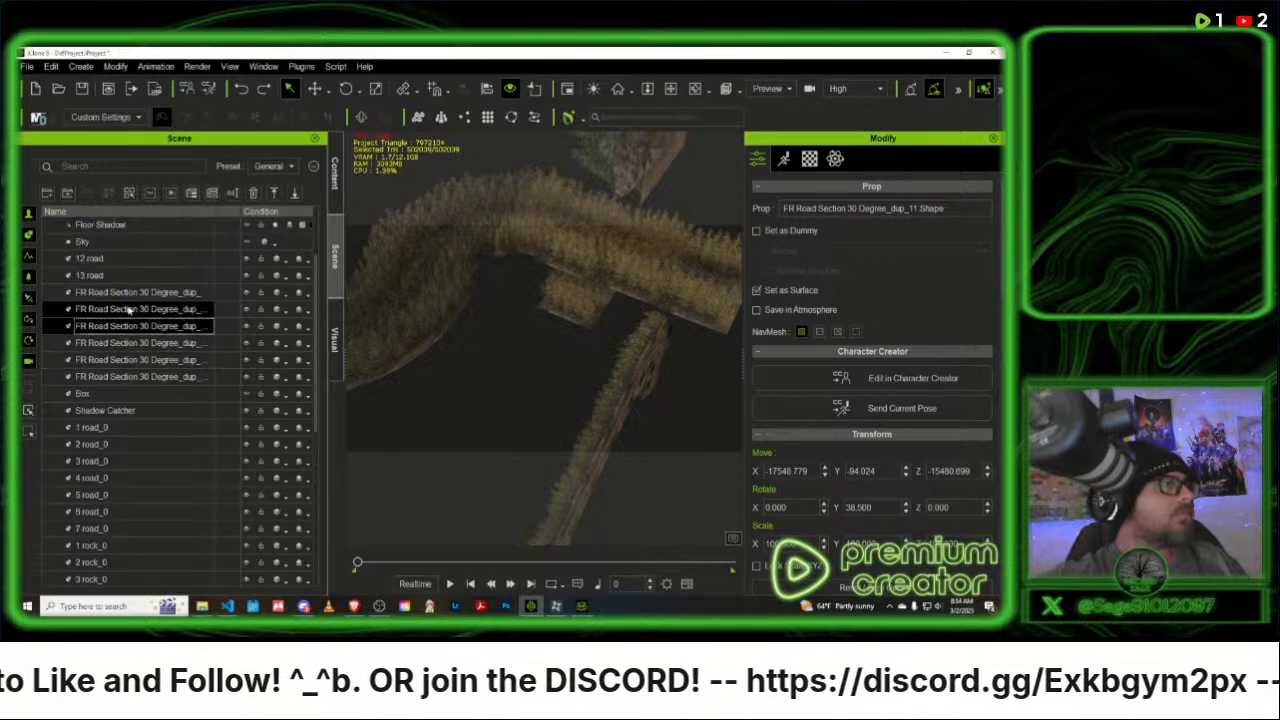
{"action": "scroll", "coordinate": [128, 311], "scroll_direction": "up", "scroll_amount": 2}
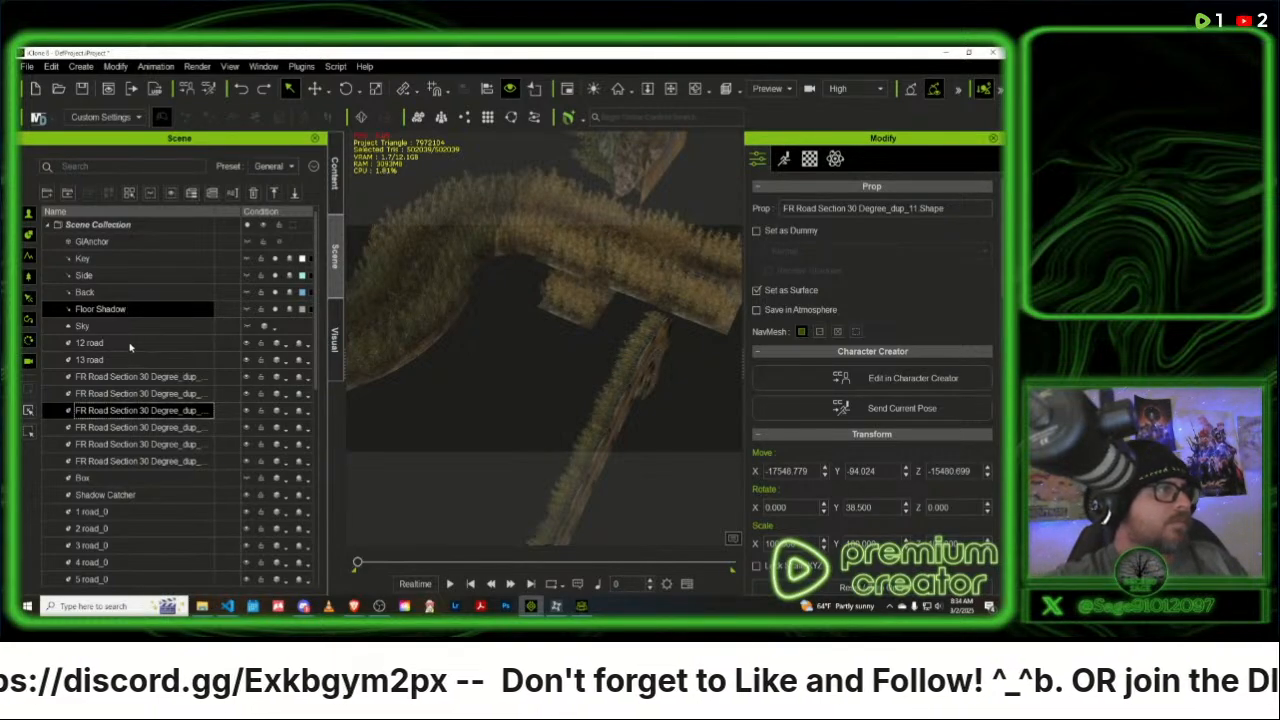
{"action": "left_click", "coordinate": [130, 343]}
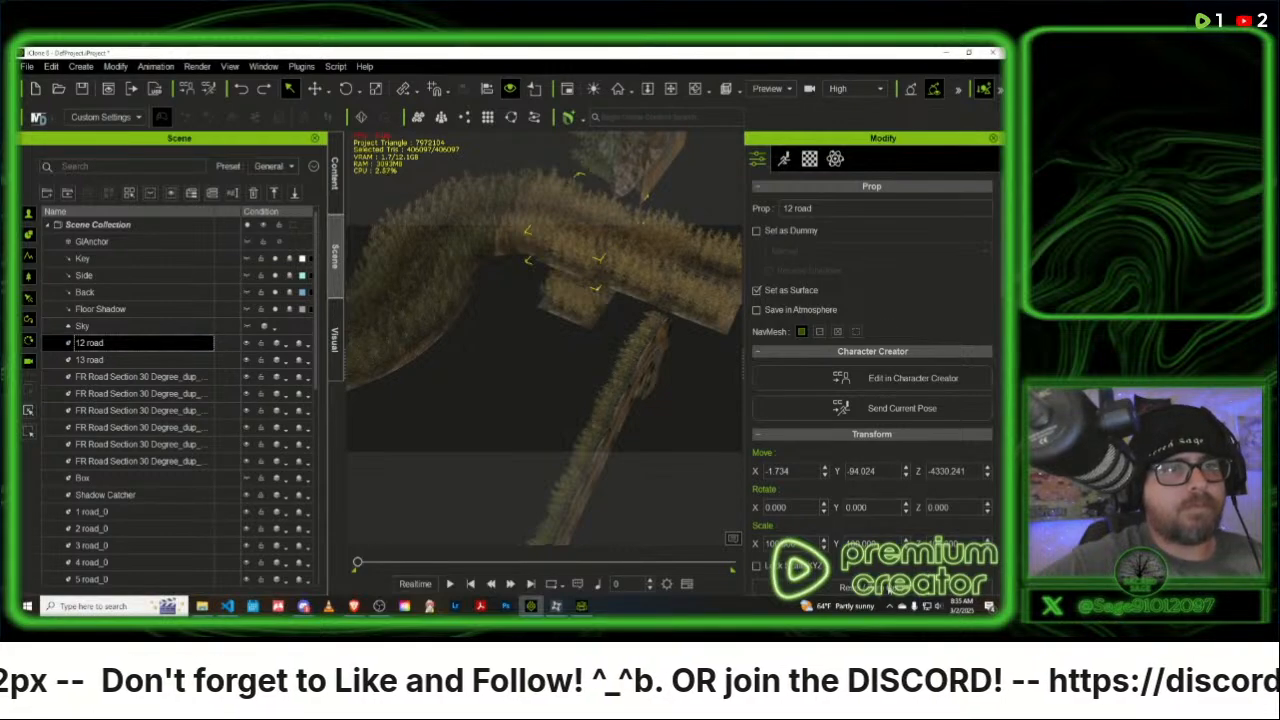
{"action": "left_click", "coordinate": [886, 590]}
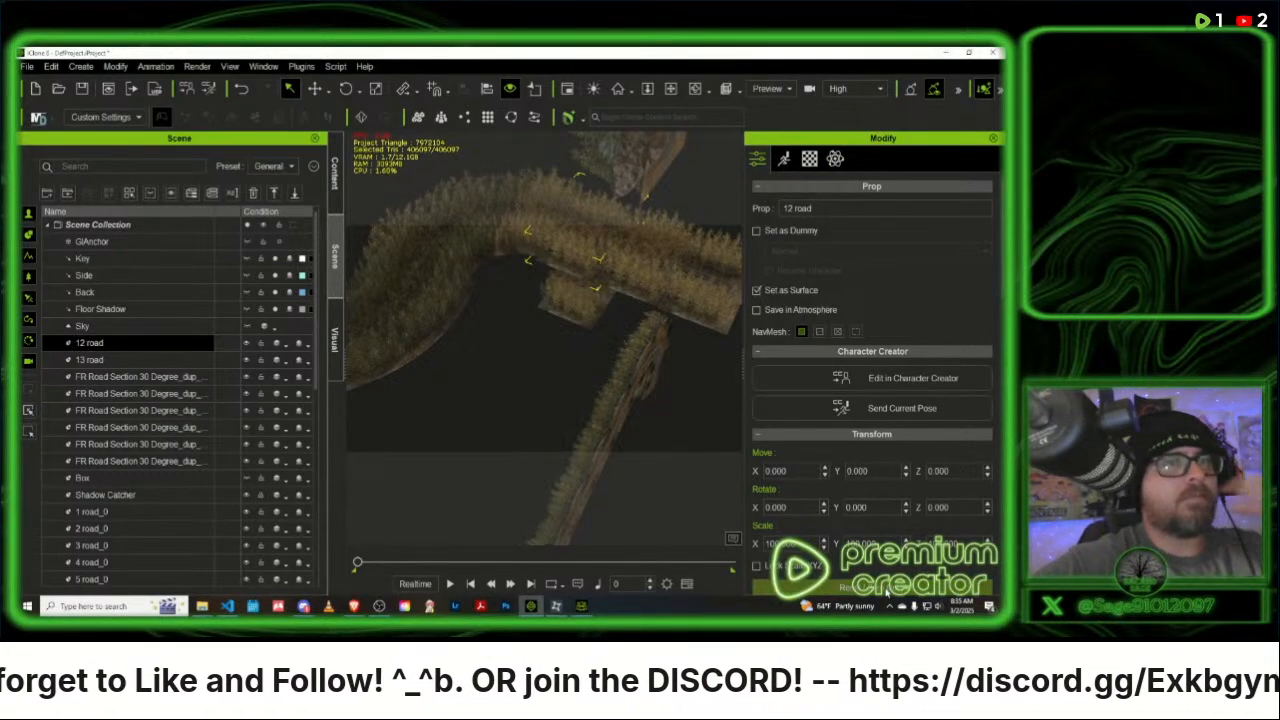
{"action": "key", "text": "ctrl+z"}
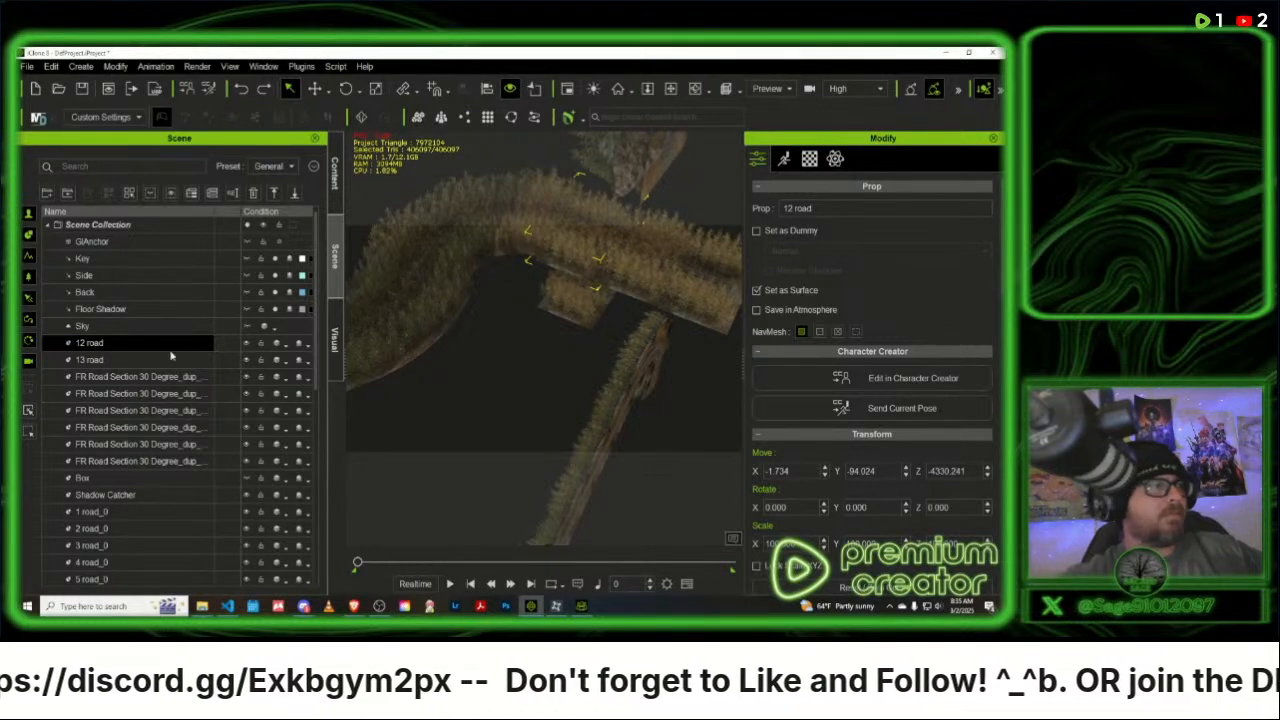
- Load the custom Forest Road 2.0 light room from the content library into the scene
{"action": "scroll", "coordinate": [191, 453], "scroll_direction": "down", "scroll_amount": 1}
{"action": "scroll", "coordinate": [191, 453], "scroll_direction": "down", "scroll_amount": 7}
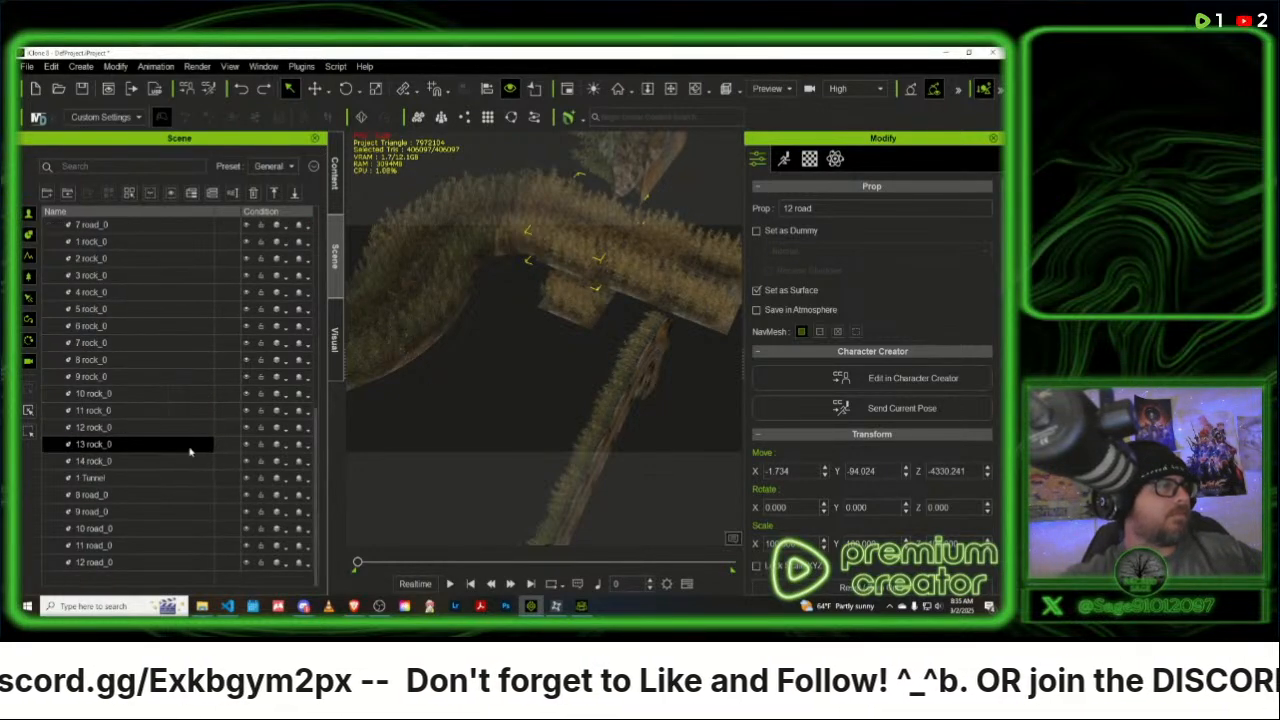
{"action": "scroll", "coordinate": [188, 452], "scroll_direction": "up", "scroll_amount": 8}
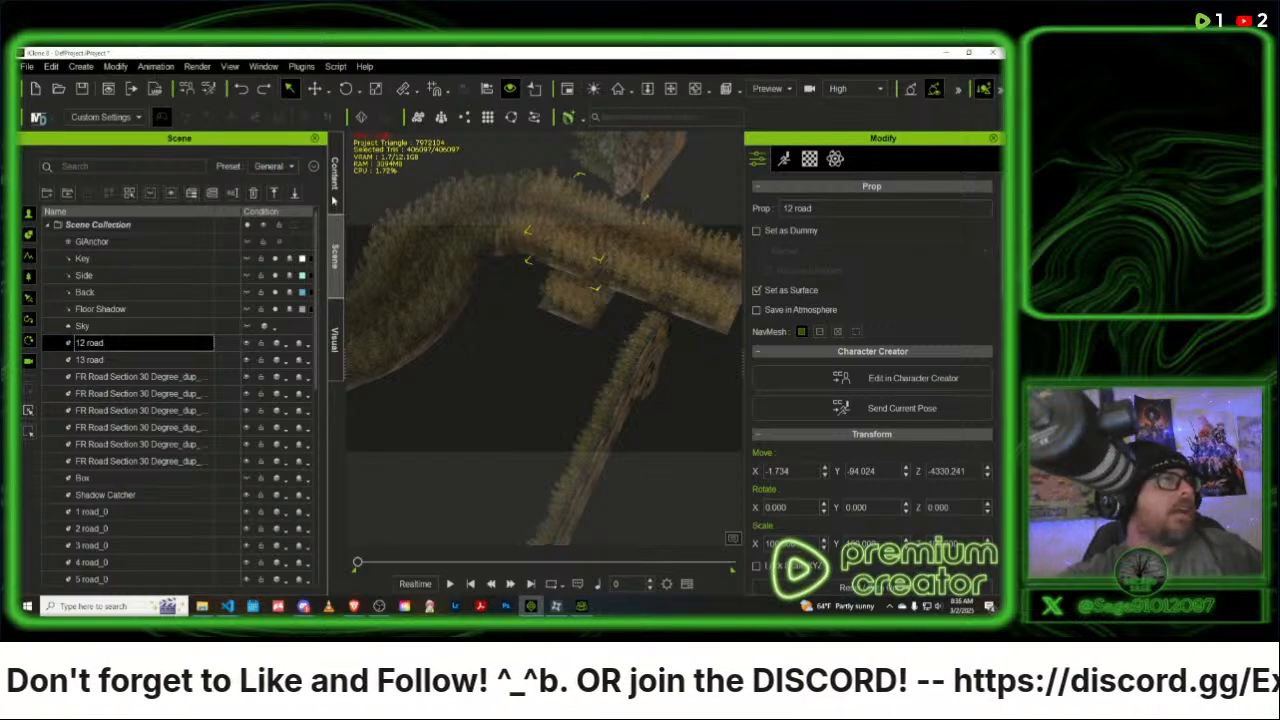
{"action": "left_click", "coordinate": [335, 172]}
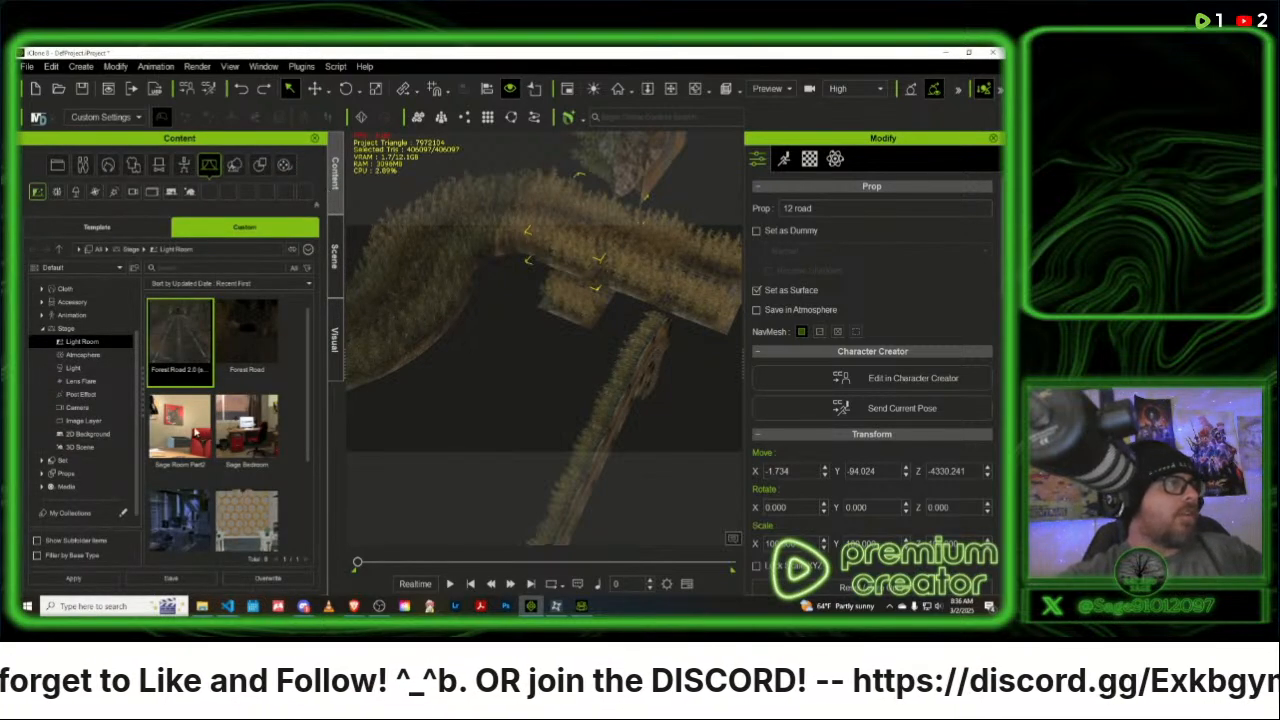
{"action": "double_click", "coordinate": [179, 329]}
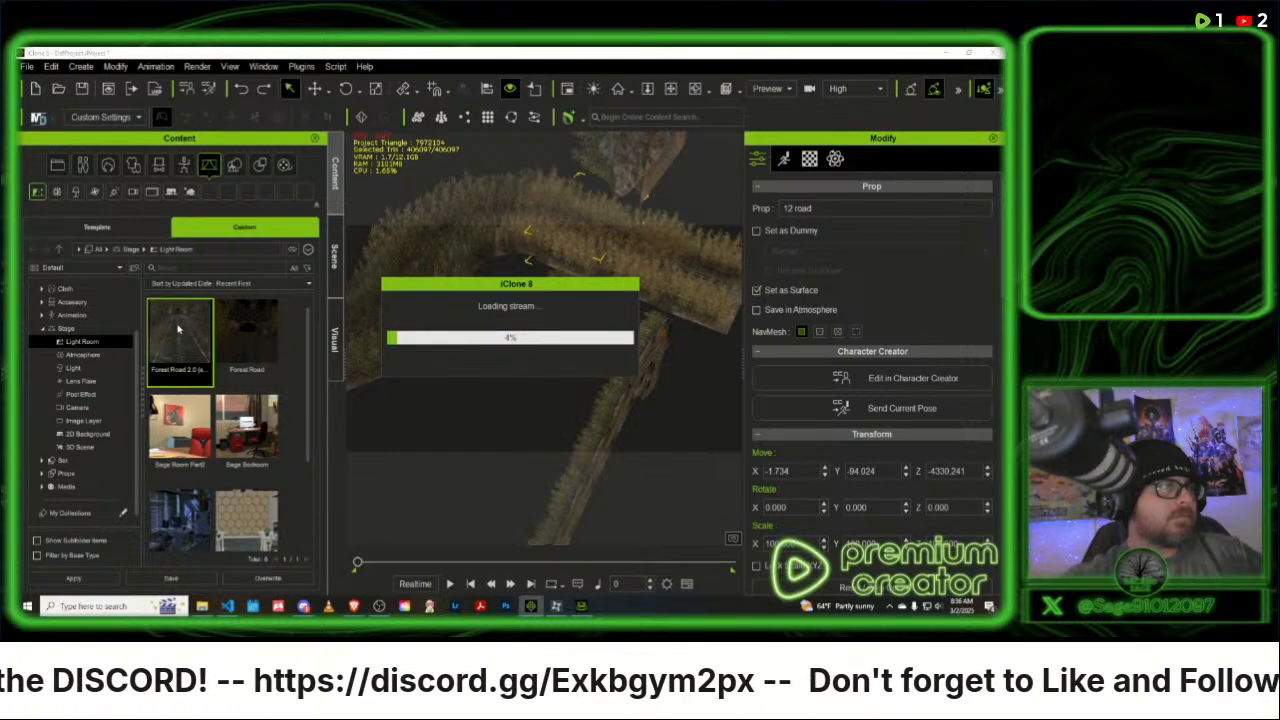
- Switch to Character Creator and delete the 12 road prop from the scene
{"action": "left_click", "coordinate": [581, 606]}
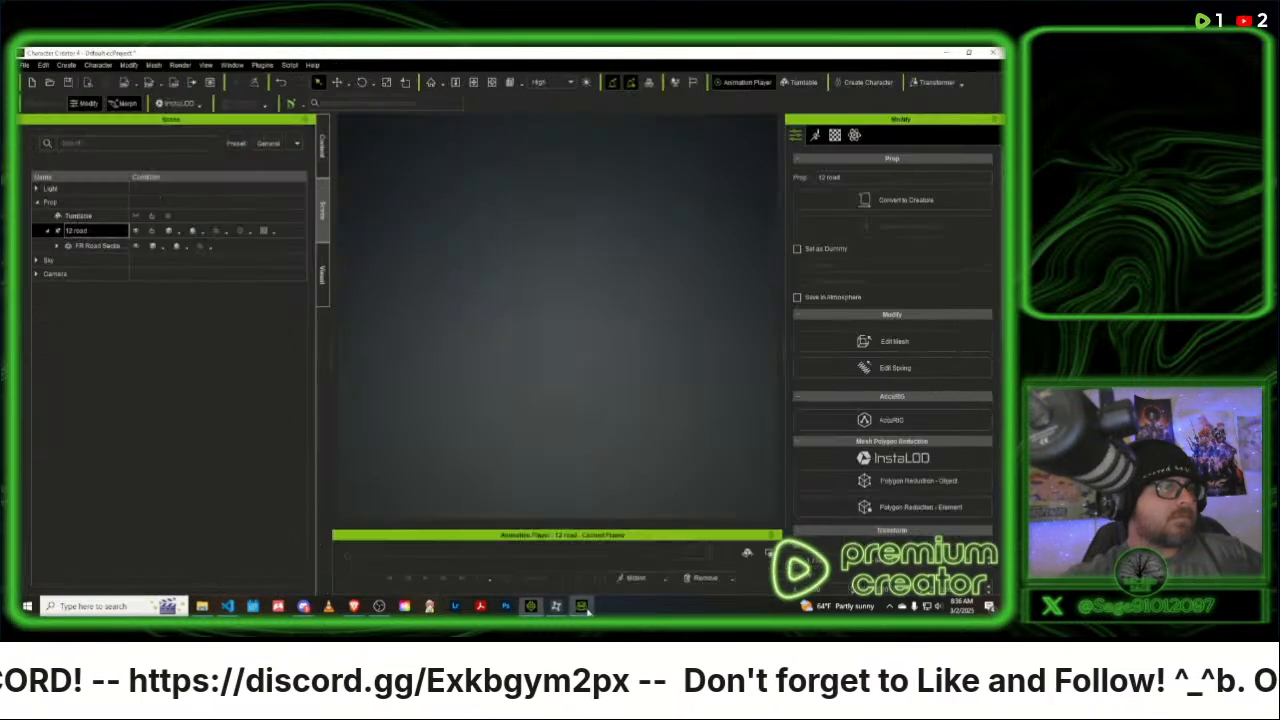
{"action": "left_click", "coordinate": [88, 248]}
{"action": "key", "text": "Delete"}
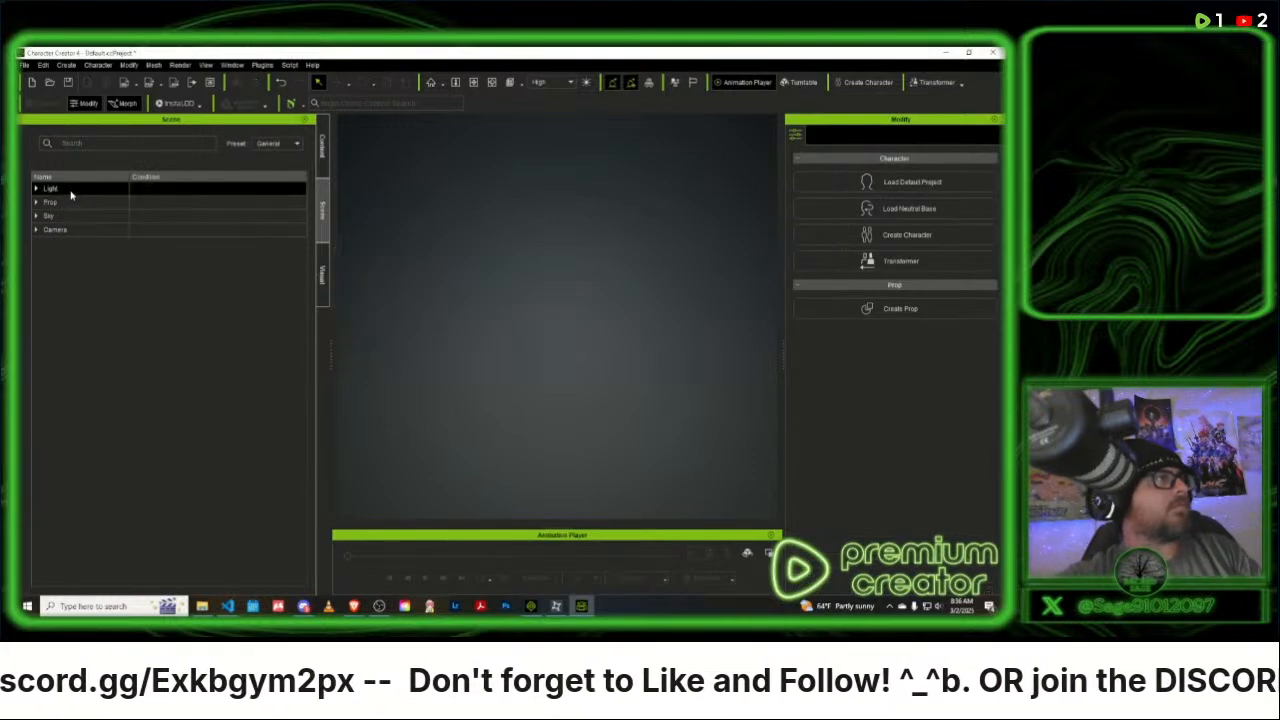
- Expand the Prop group and try toggling the Turntable's visibility
{"action": "double_click", "coordinate": [70, 202]}
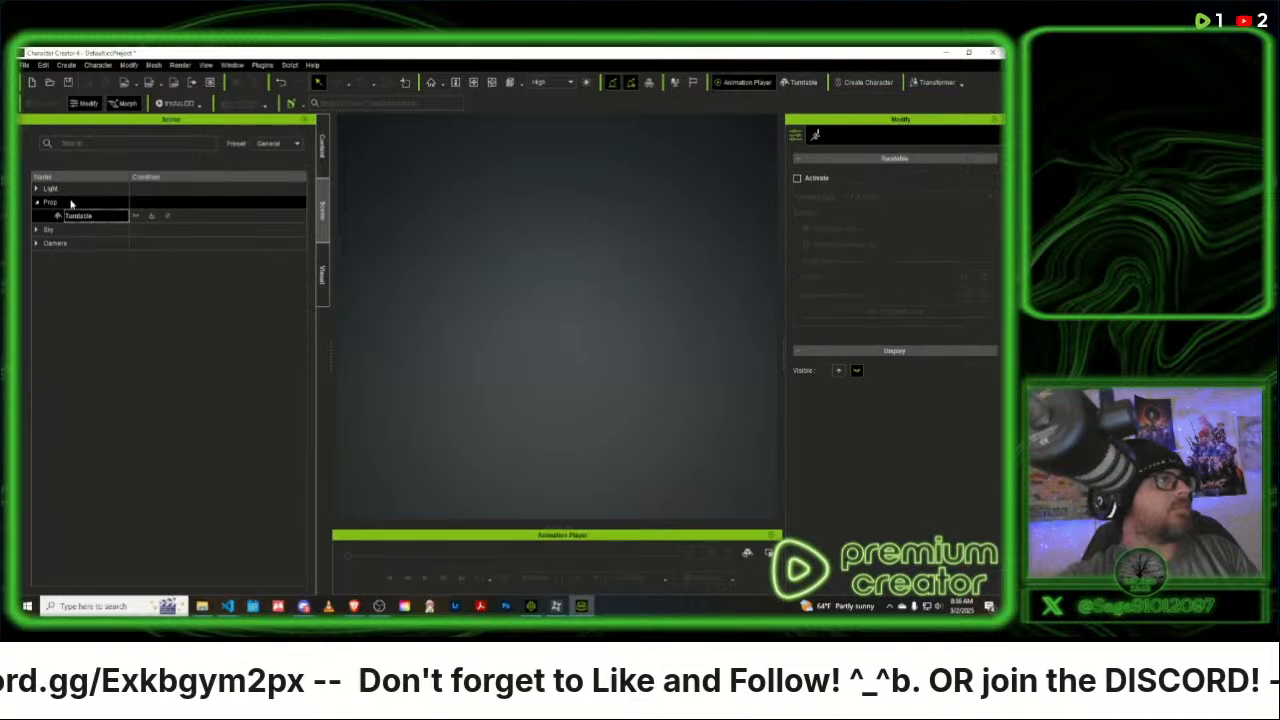
{"action": "left_click", "coordinate": [134, 218]}
{"action": "left_click", "coordinate": [136, 219]}
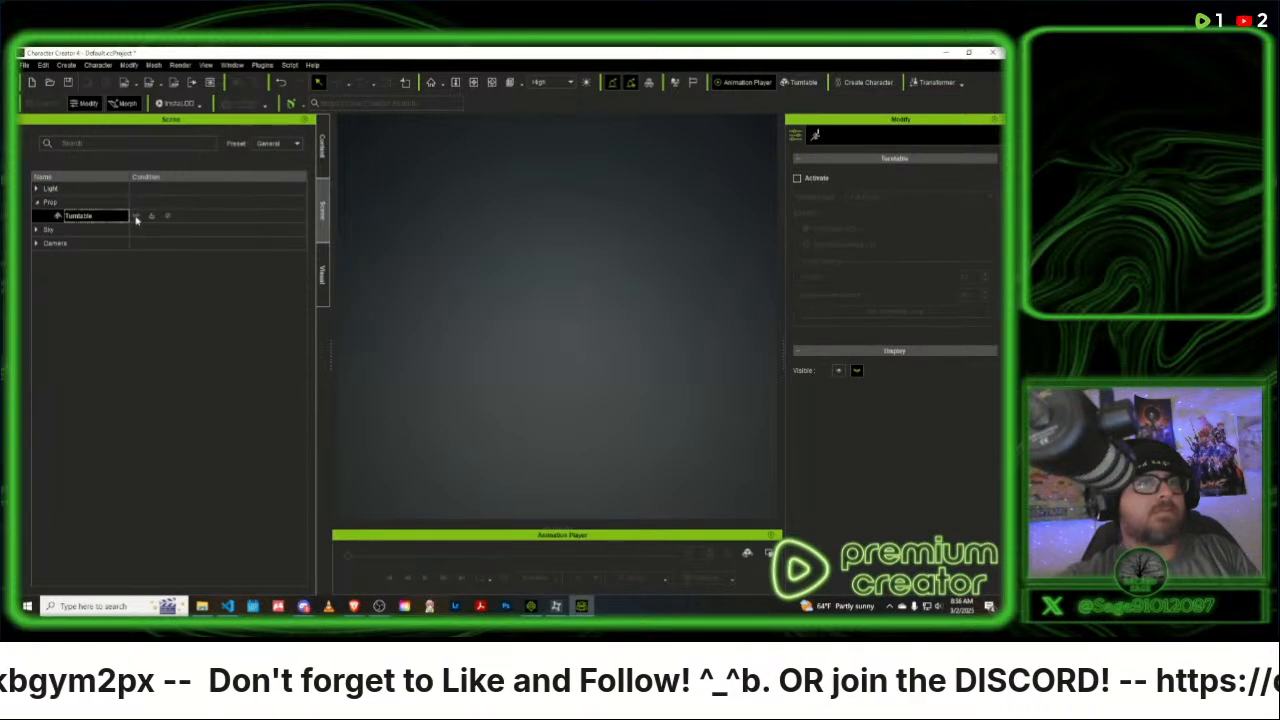
{"action": "left_click", "coordinate": [136, 219]}
{"action": "left_click", "coordinate": [136, 219]}
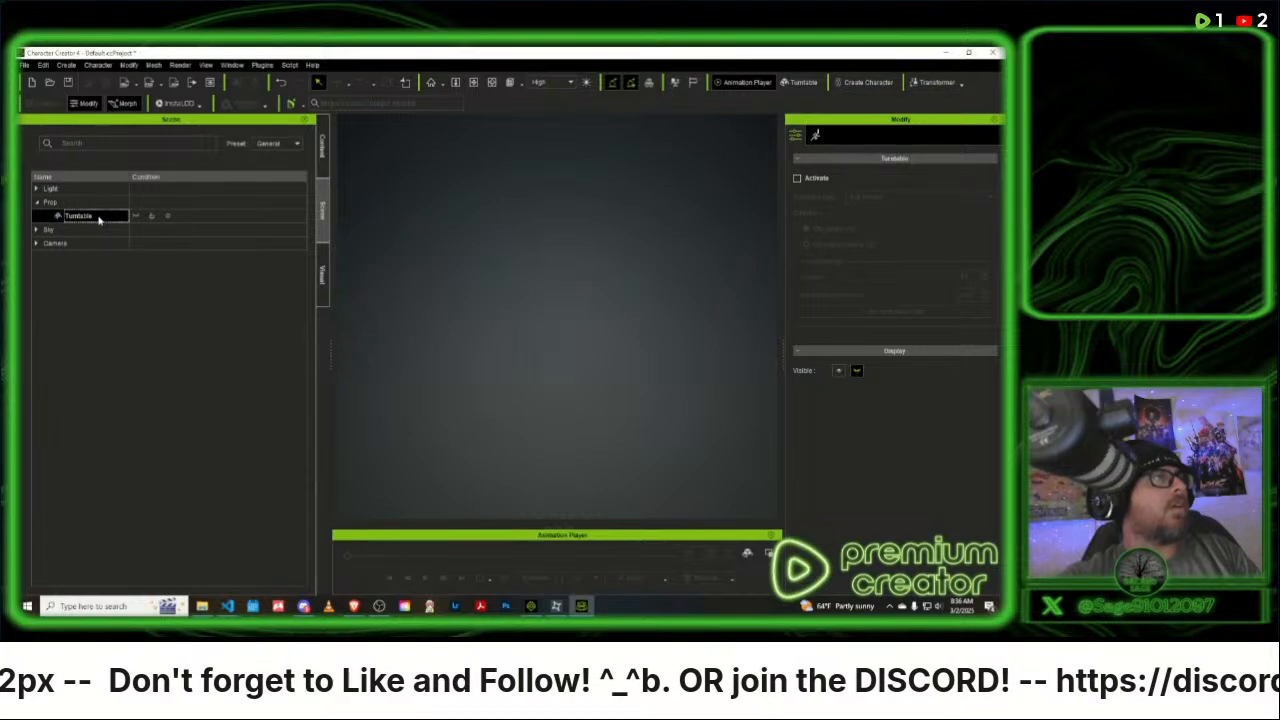
- Activate the Turntable with Full Project as its turntable type
{"action": "left_click", "coordinate": [799, 178]}
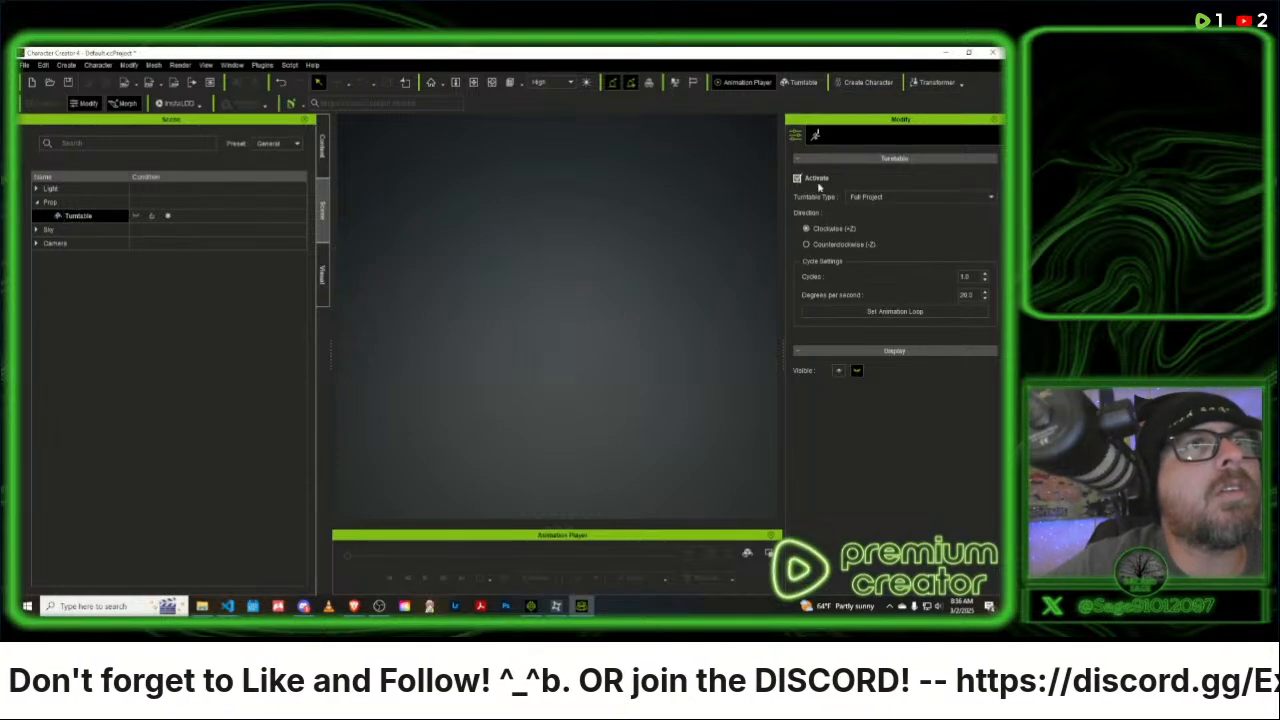
{"action": "left_click", "coordinate": [940, 199]}
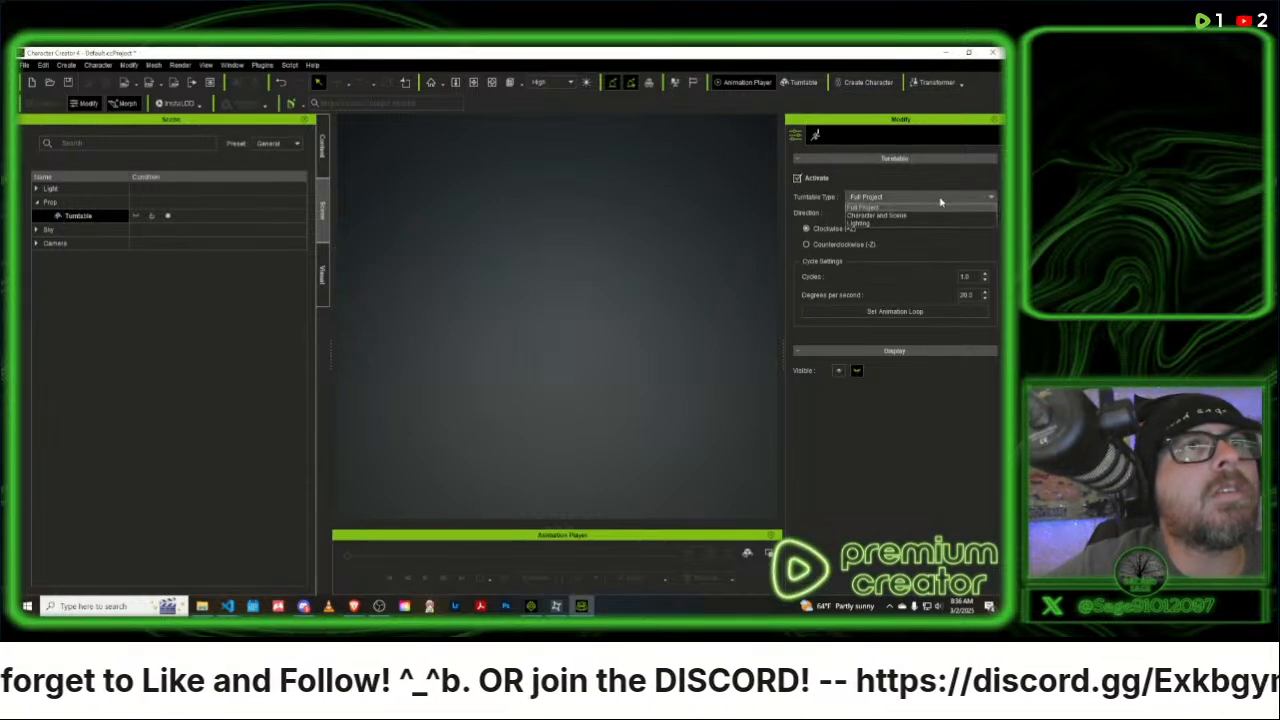
{"action": "left_click", "coordinate": [940, 202]}
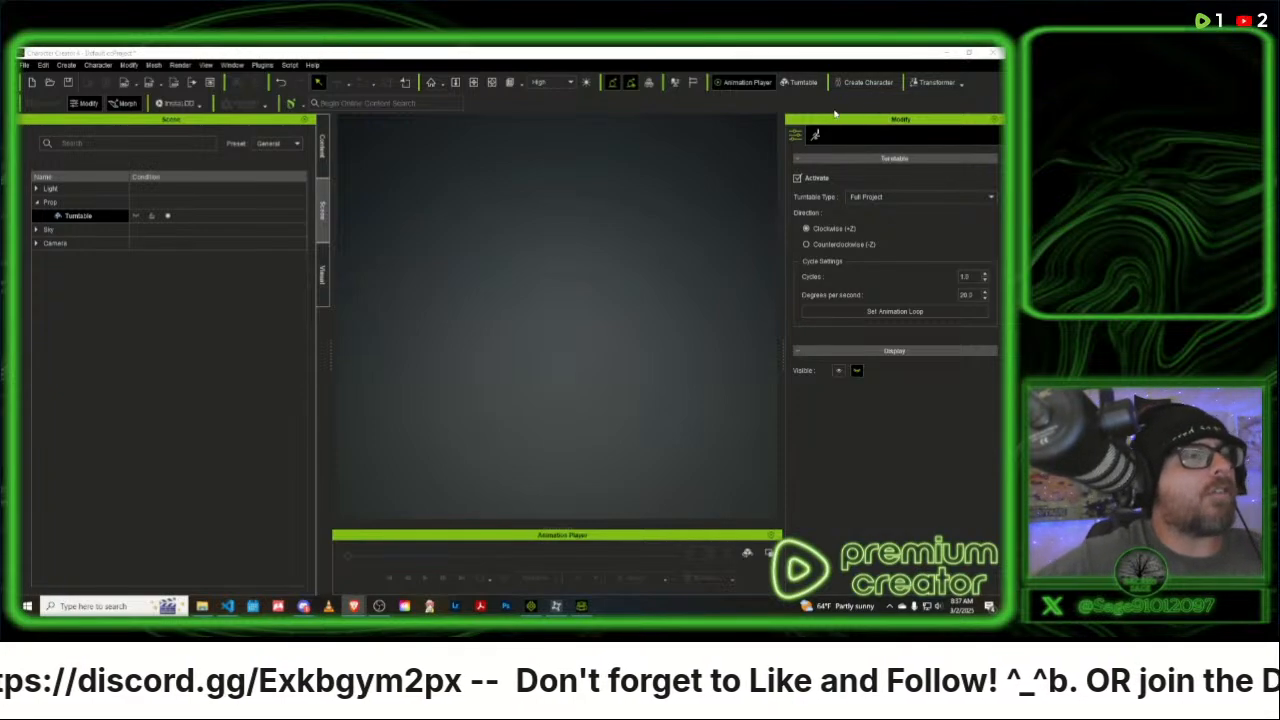
- Switch back to iClone and examine the loaded forest road layout from several angles
{"action": "left_click", "coordinate": [579, 605]}
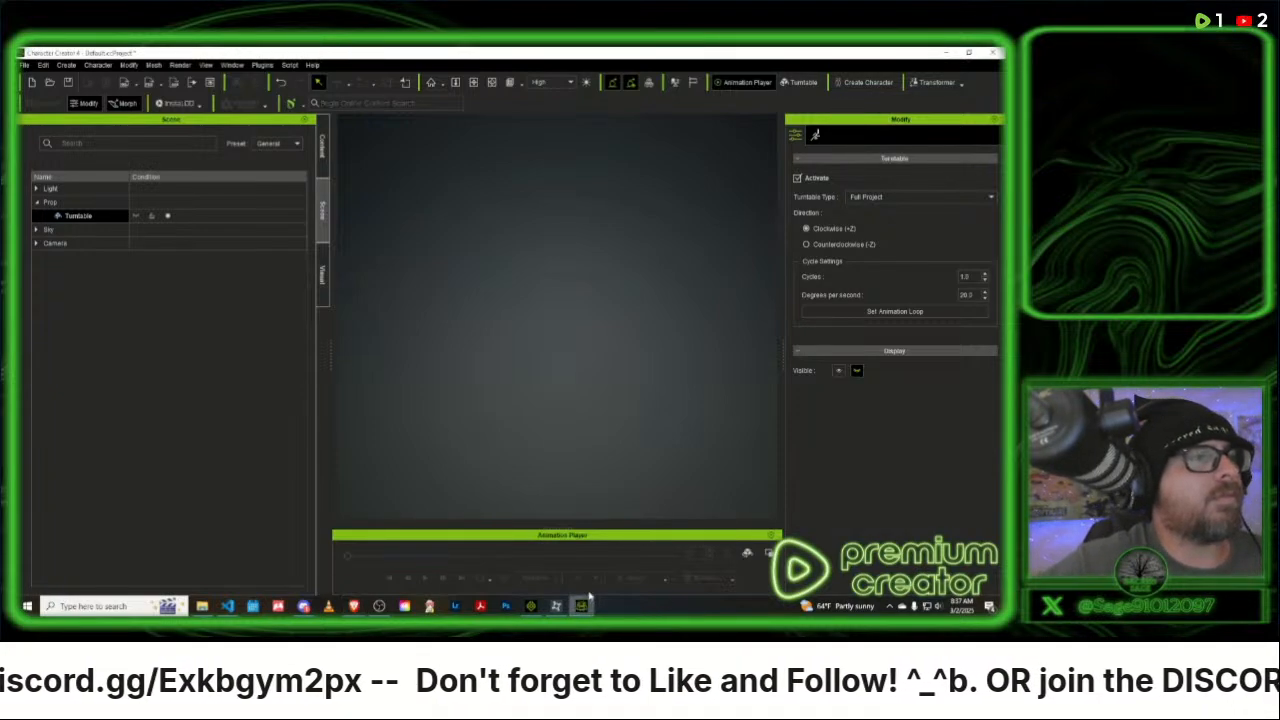
{"action": "left_click", "coordinate": [531, 605]}
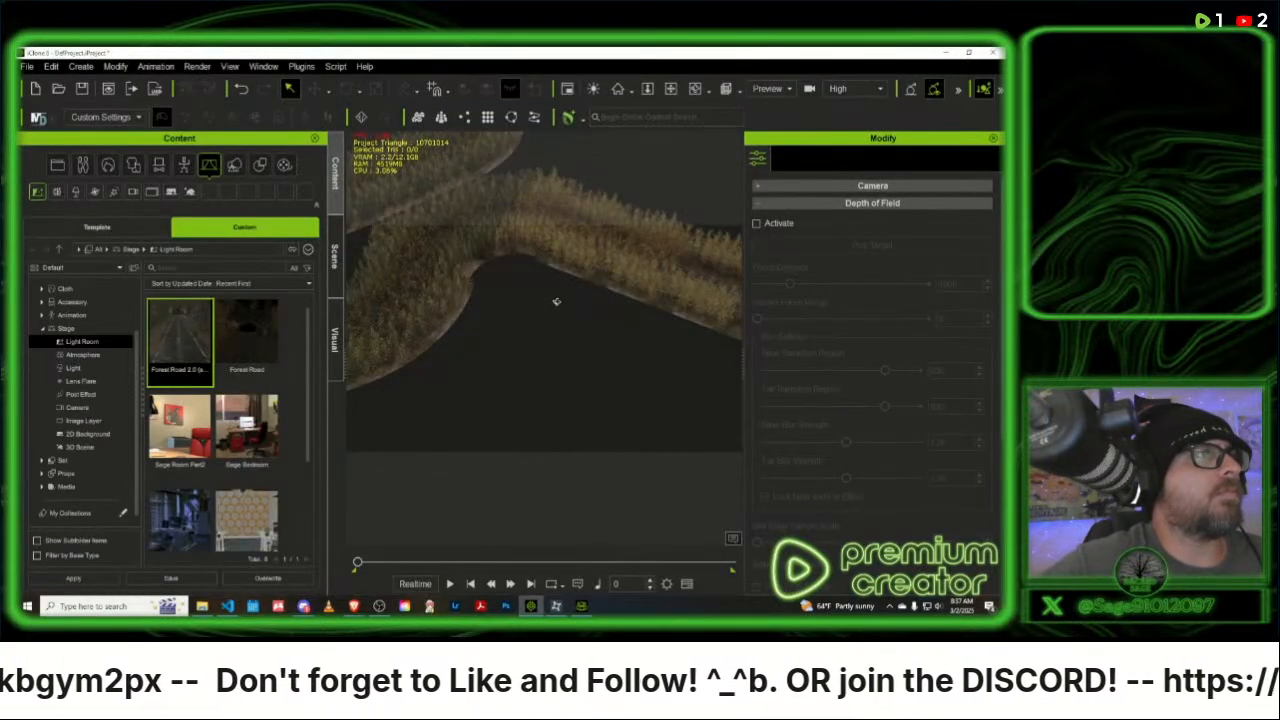
{"action": "right_click_drag", "start_coordinate": [557, 301], "coordinate": [529, 301]}
{"action": "middle_click_drag", "start_coordinate": [583, 303], "coordinate": [998, 300]}
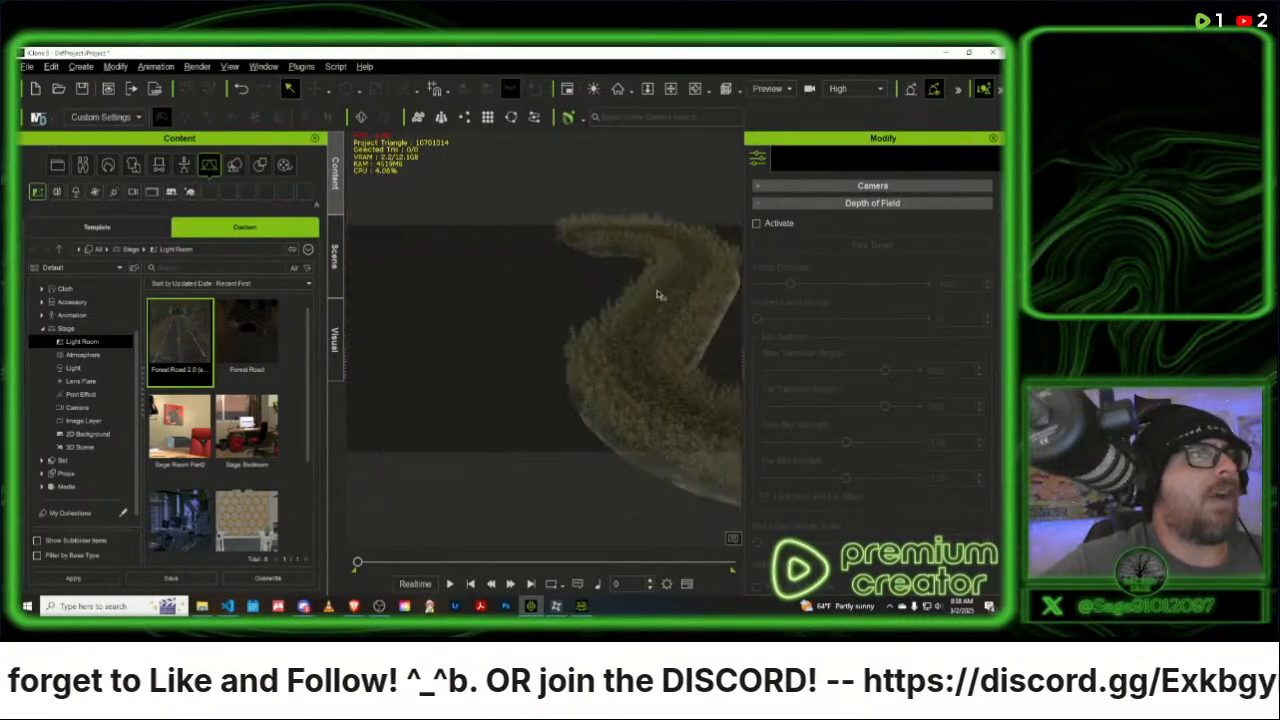
{"action": "middle_click_drag", "start_coordinate": [385, 270], "coordinate": [45, 215]}
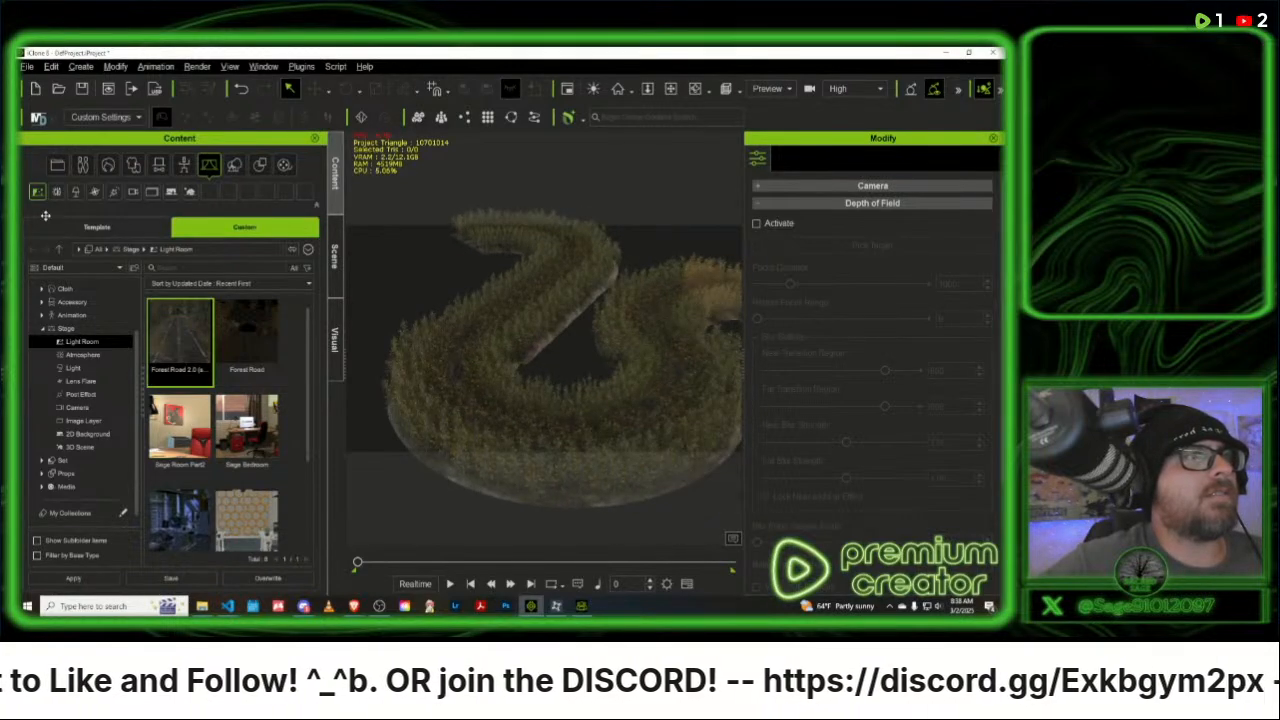
{"action": "middle_click_drag", "start_coordinate": [374, 318], "coordinate": [97, 228]}
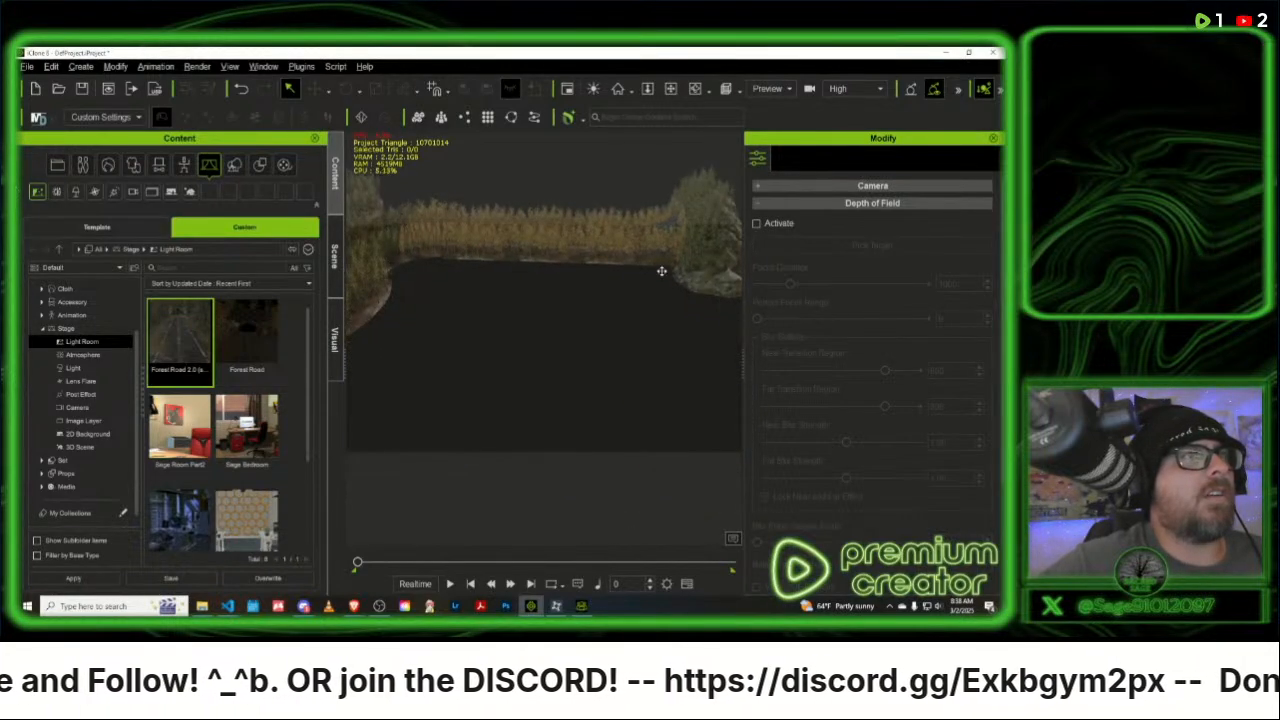
{"action": "middle_click_drag", "start_coordinate": [661, 271], "coordinate": [752, 364]}
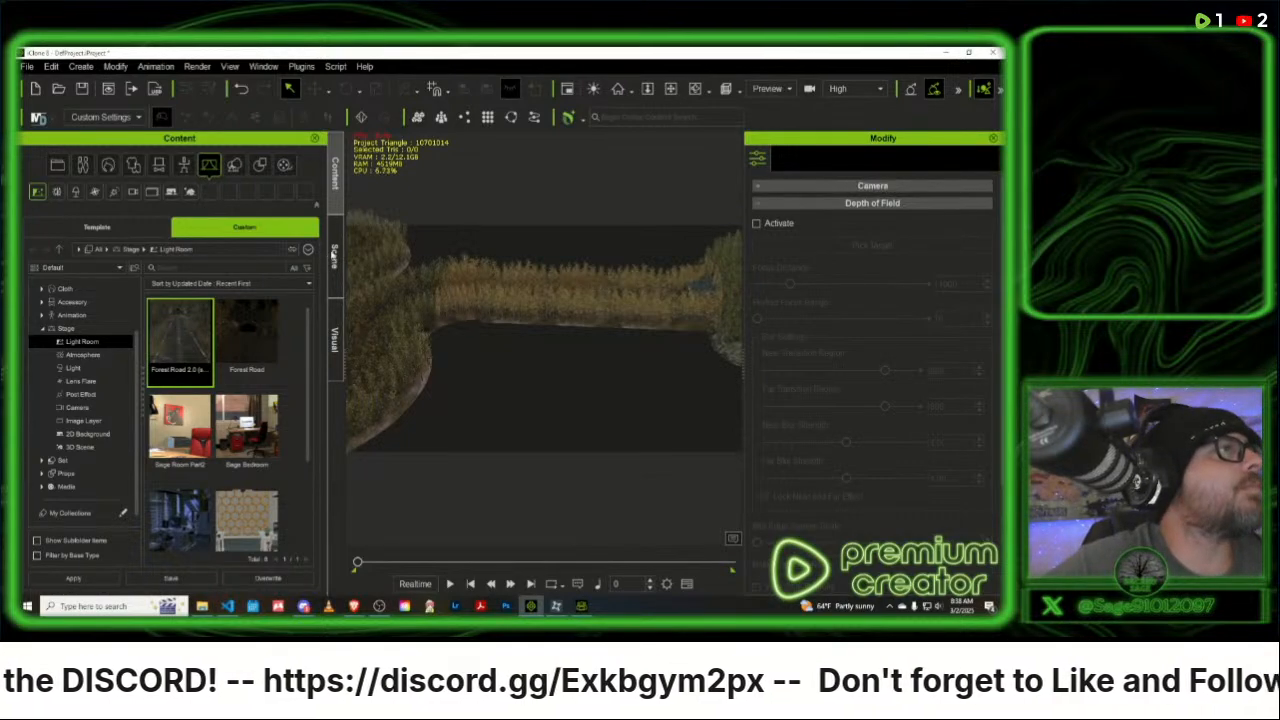
- Select all the road section, ground rock and tunnel entrance props in the scene list and move them onto Box
{"action": "left_click", "coordinate": [334, 256]}
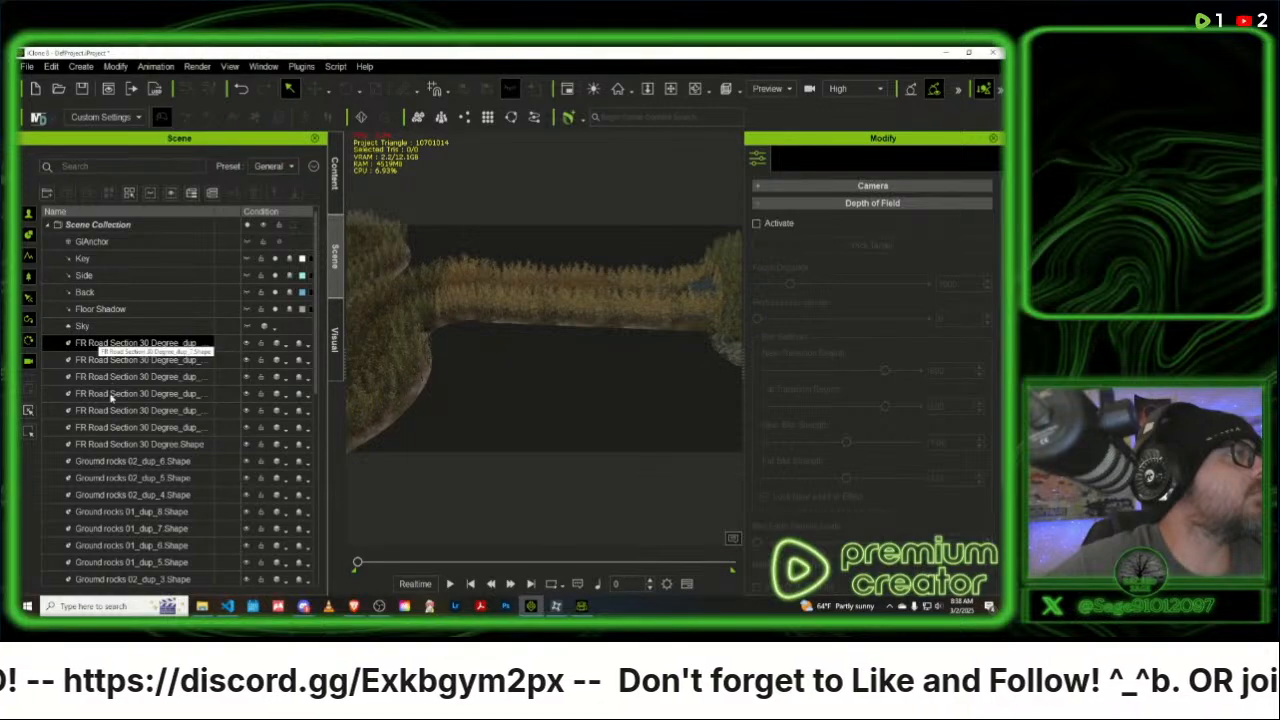
{"action": "scroll", "coordinate": [124, 421], "scroll_direction": "down", "scroll_amount": 6}
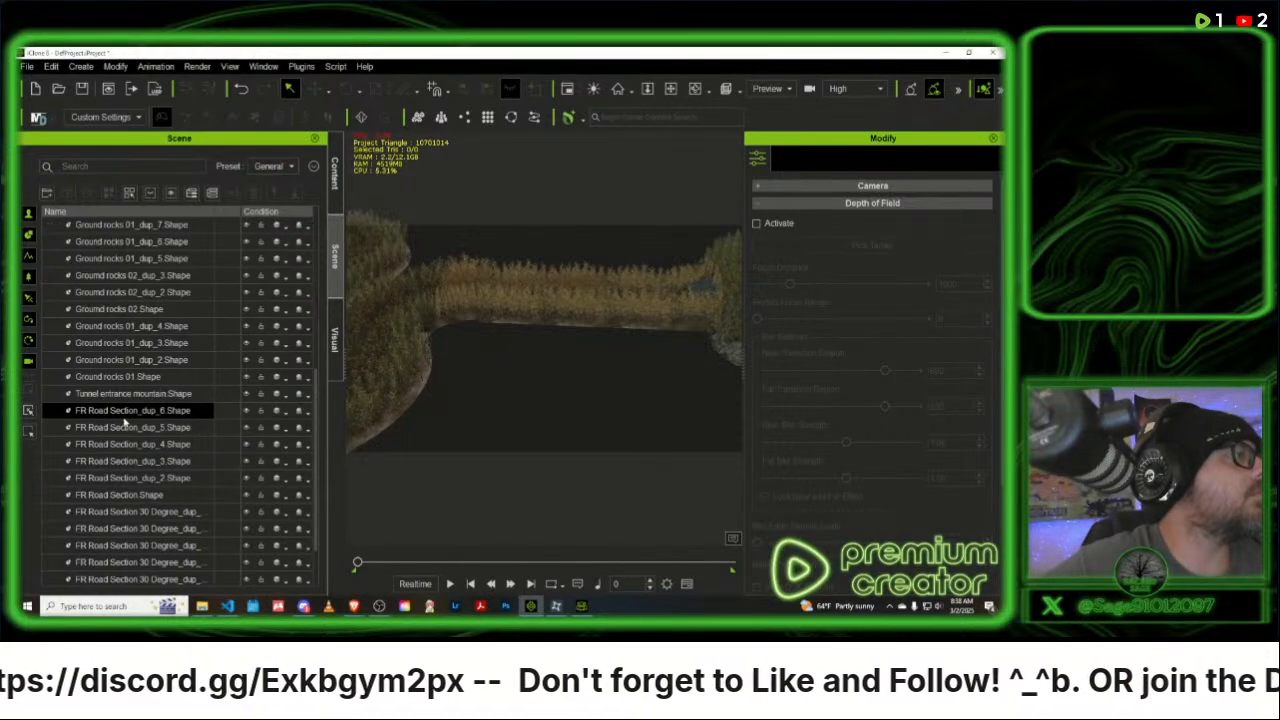
{"action": "scroll", "coordinate": [124, 422], "scroll_direction": "down", "scroll_amount": 2}
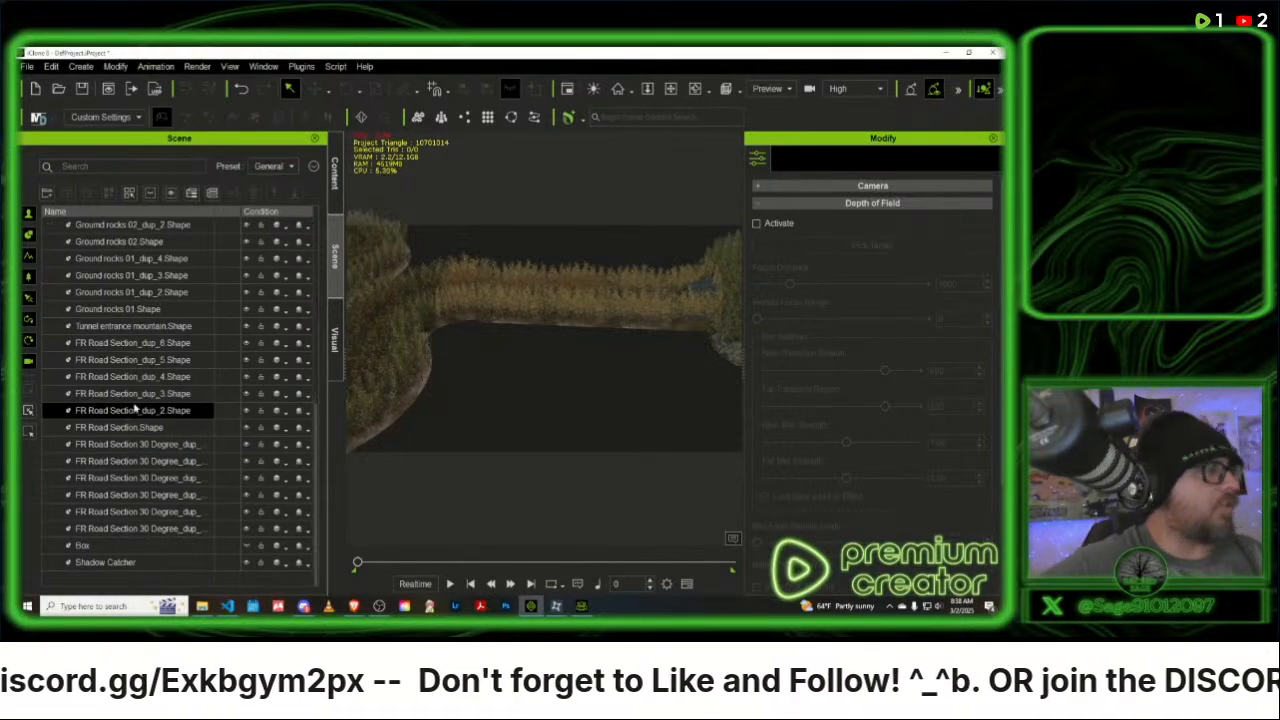
{"action": "scroll", "coordinate": [115, 345], "scroll_direction": "up", "scroll_amount": 8}
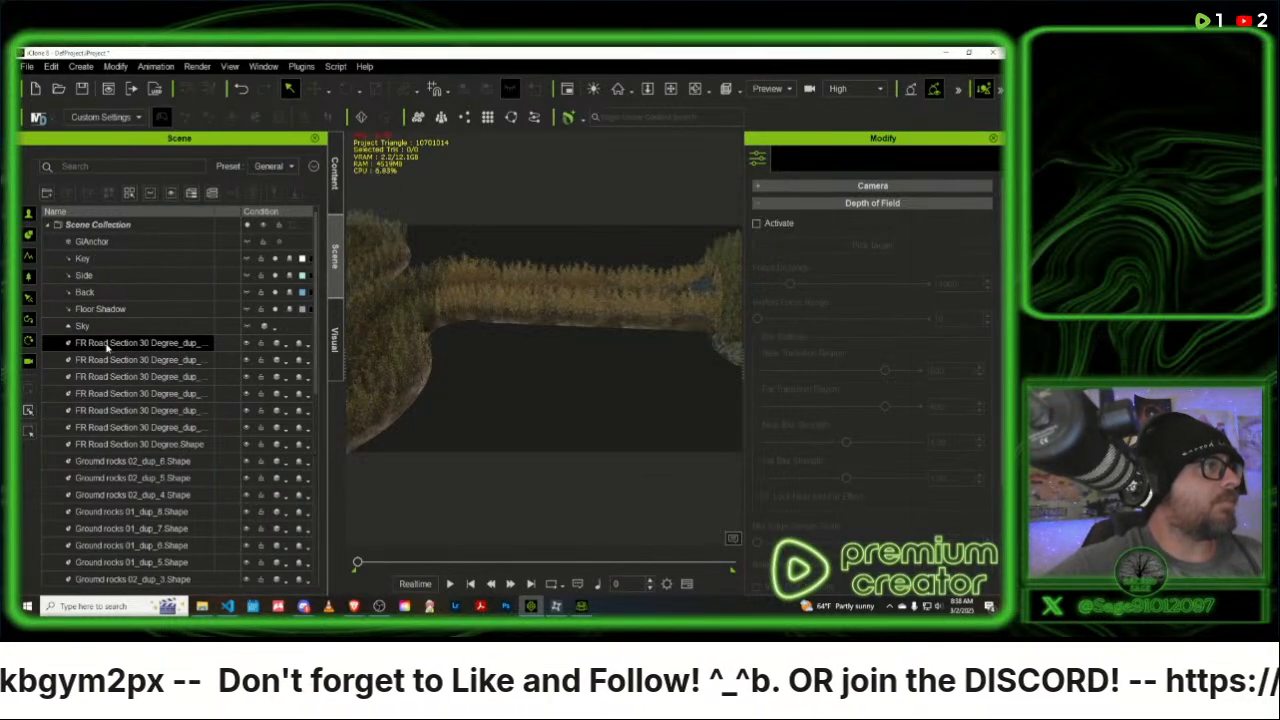
{"action": "left_click", "coordinate": [107, 343]}
{"action": "scroll", "coordinate": [127, 458], "scroll_direction": "down", "scroll_amount": 8}
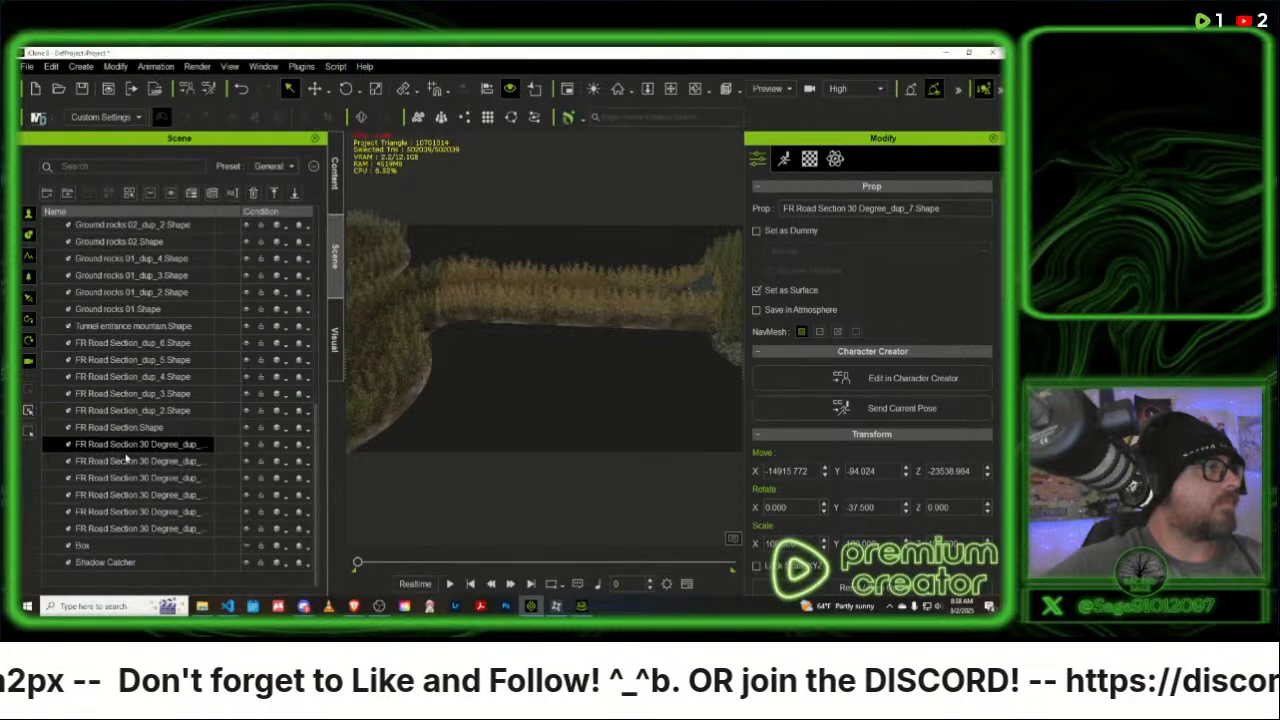
{"action": "left_click", "coordinate": [115, 533], "text": "shift"}
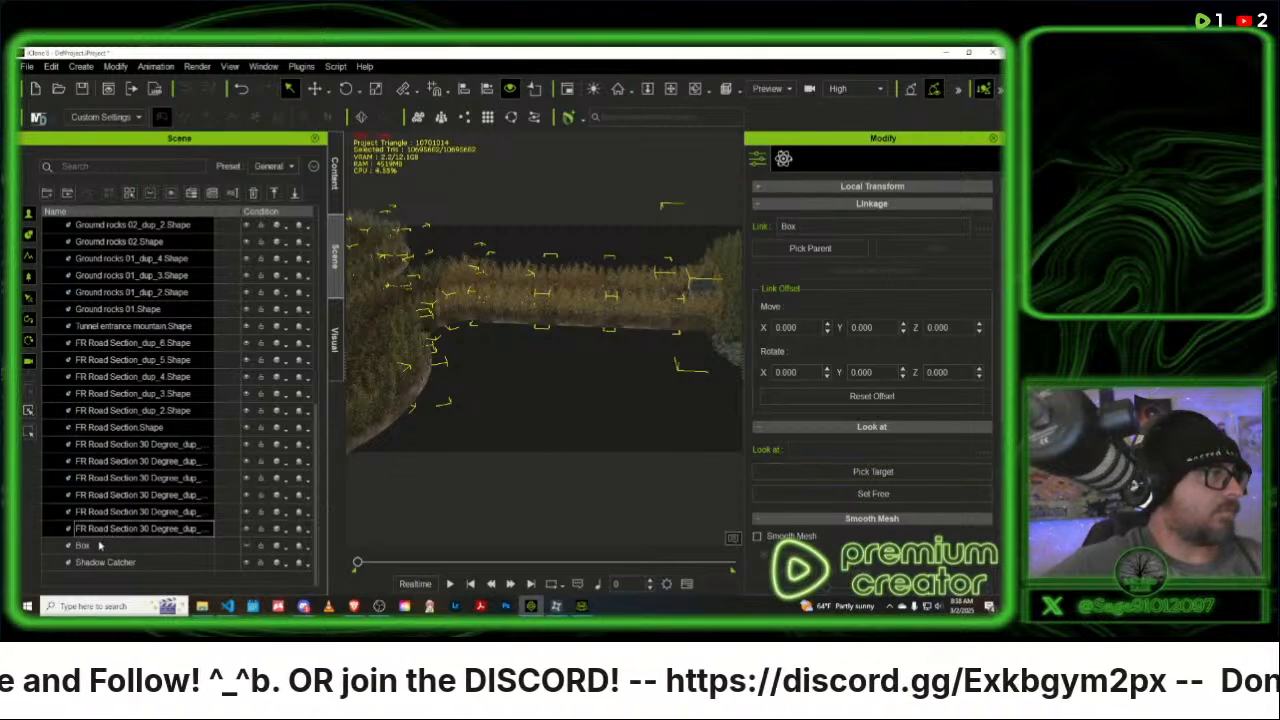
{"action": "left_click_drag", "start_coordinate": [104, 545], "coordinate": [104, 550]}
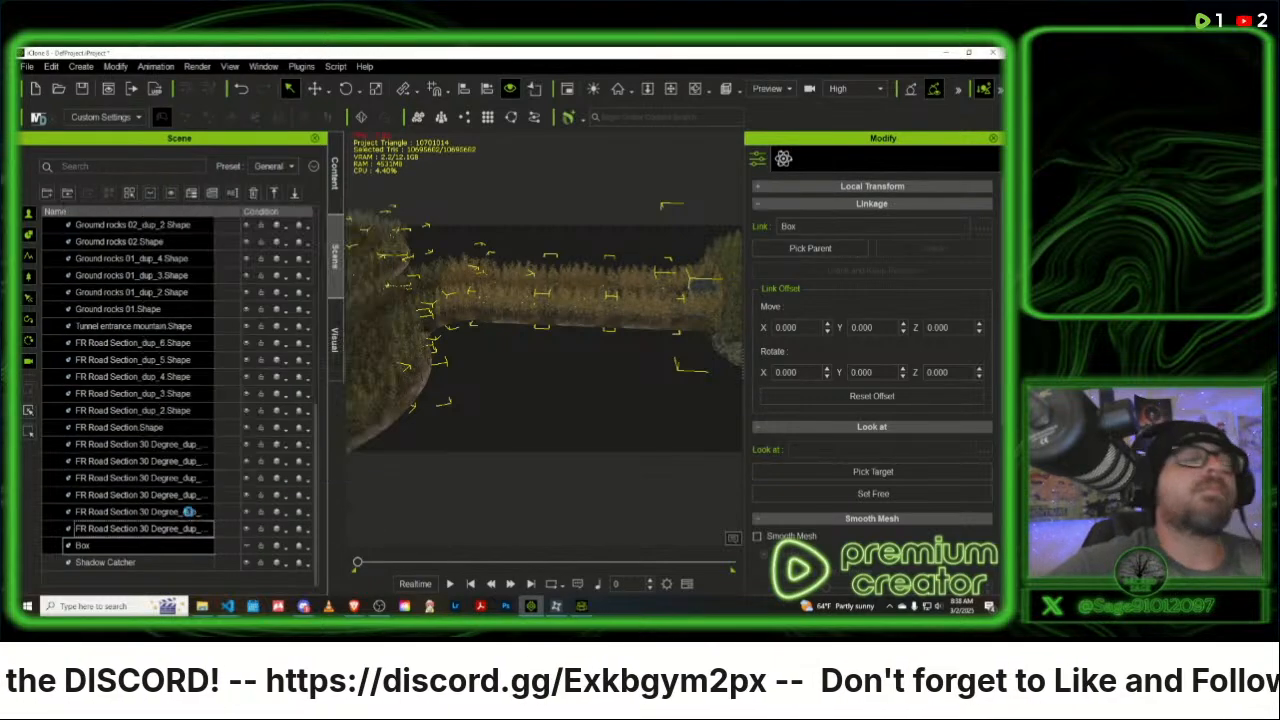
{"action": "left_click", "coordinate": [185, 512]}
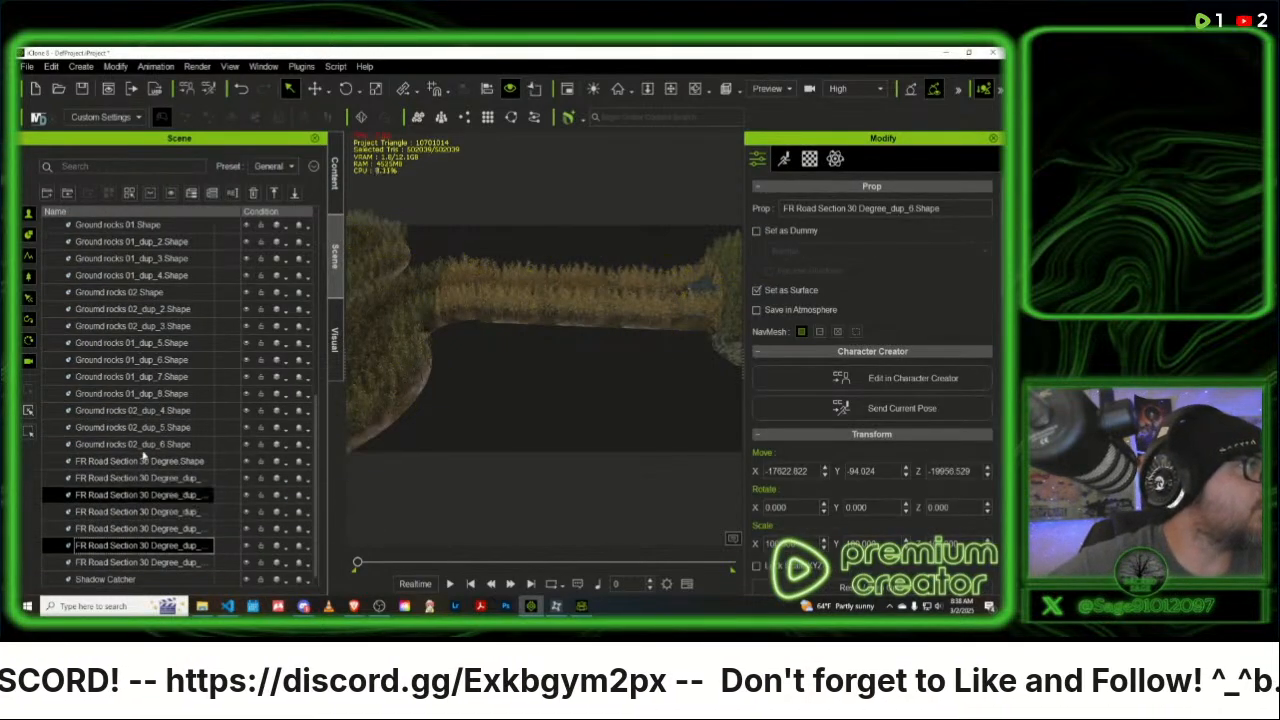
- Reselect all the road section, tunnel entrance and ground rock props below Box and pick Box as their linkage parent
{"action": "scroll", "coordinate": [135, 400], "scroll_direction": "up", "scroll_amount": 5}
{"action": "scroll", "coordinate": [120, 357], "scroll_direction": "up", "scroll_amount": 2}
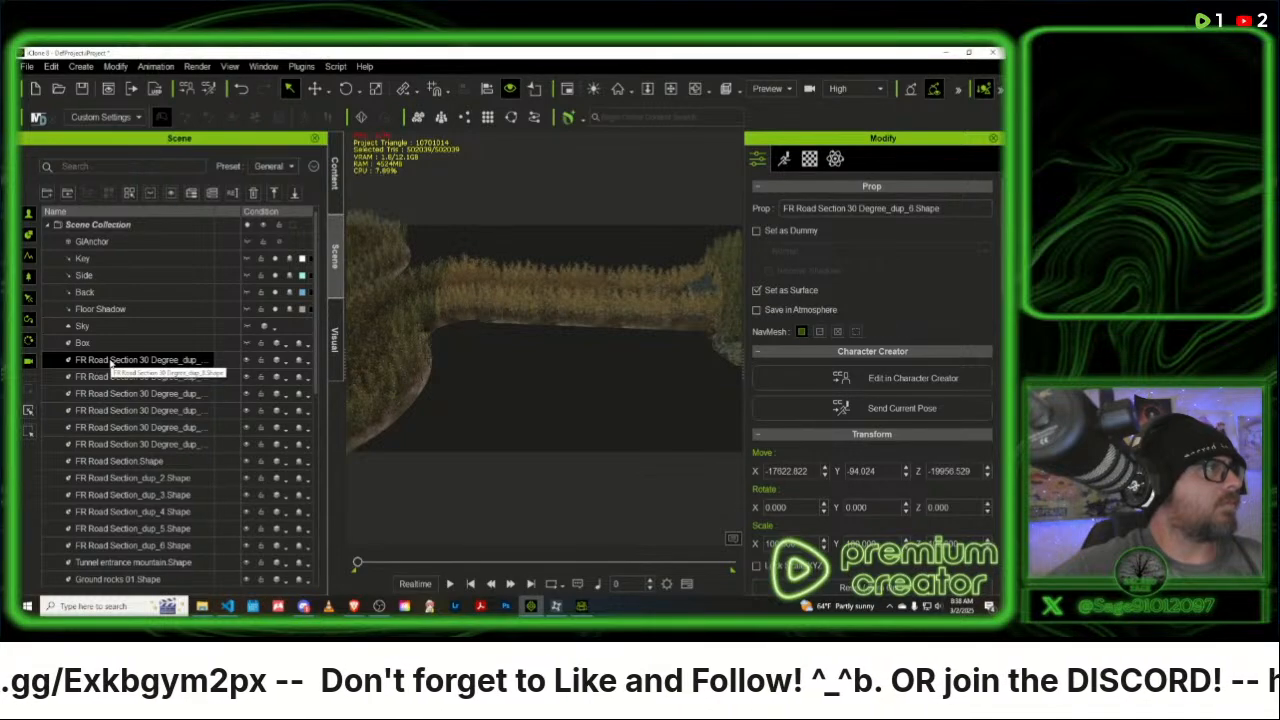
{"action": "left_click", "coordinate": [118, 226]}
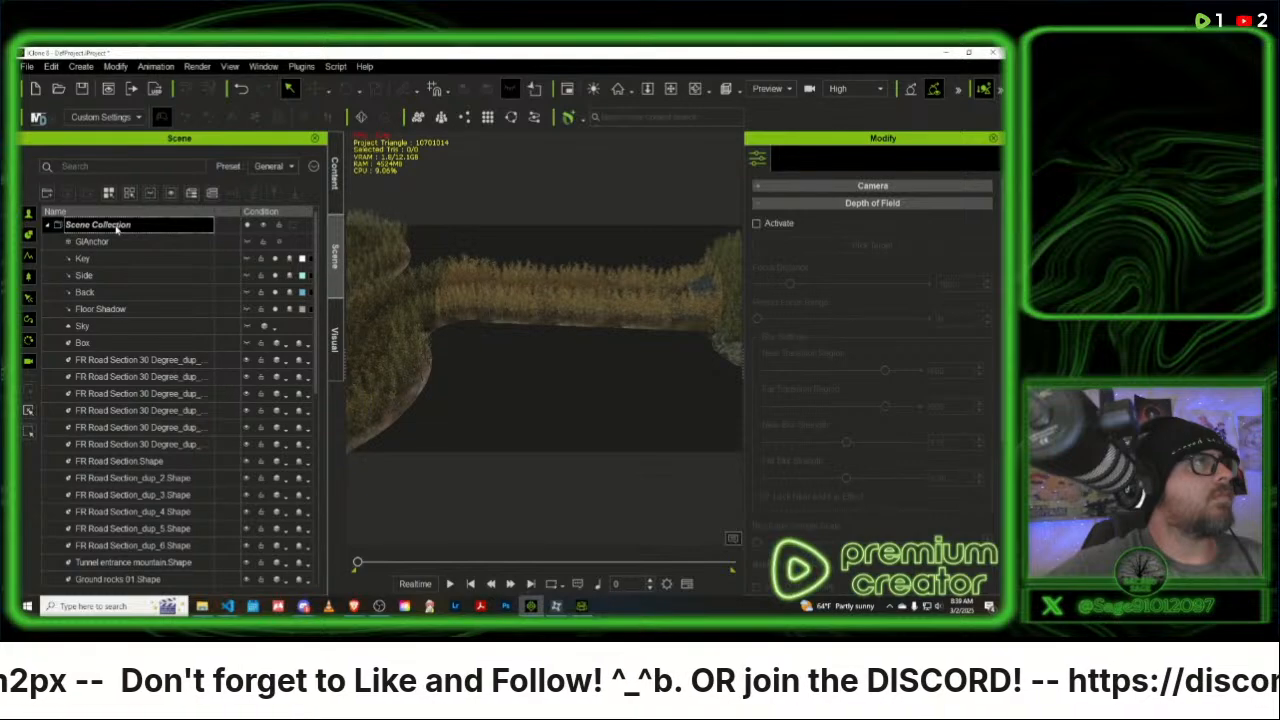
{"action": "left_click", "coordinate": [101, 361]}
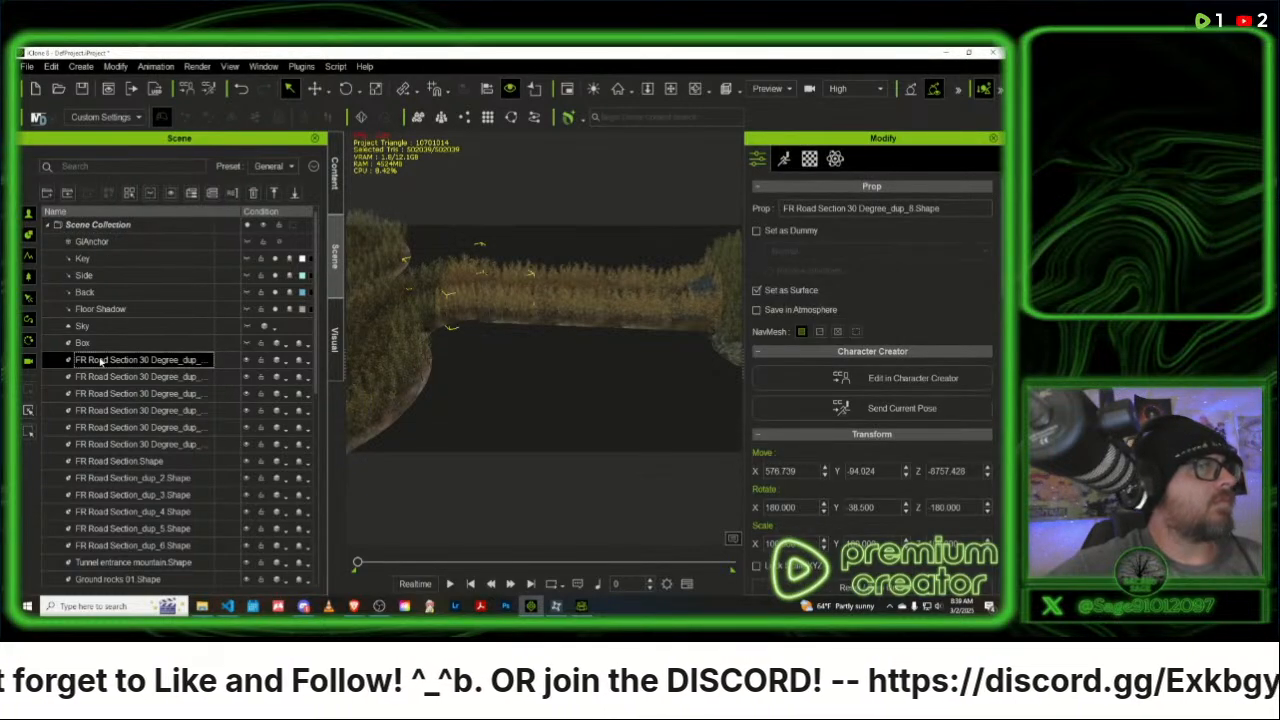
{"action": "scroll", "coordinate": [116, 449], "scroll_direction": "down", "scroll_amount": 7}
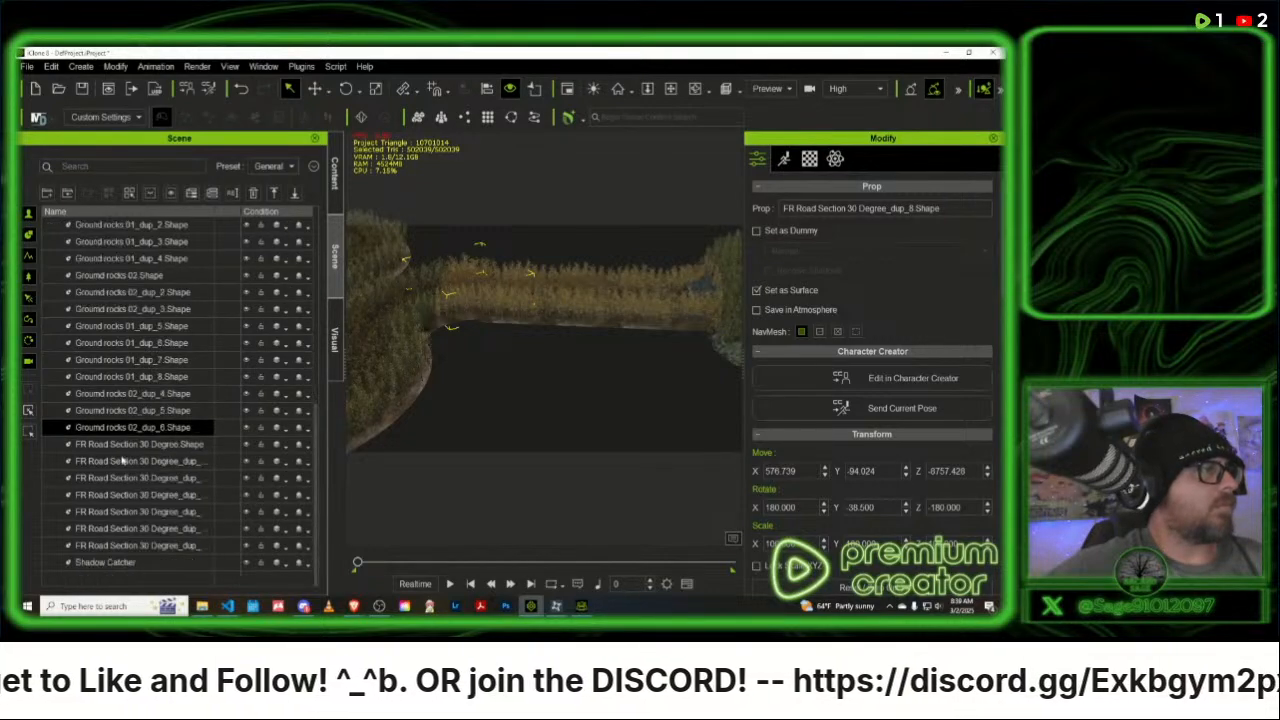
{"action": "left_click", "coordinate": [127, 545], "text": "shift"}
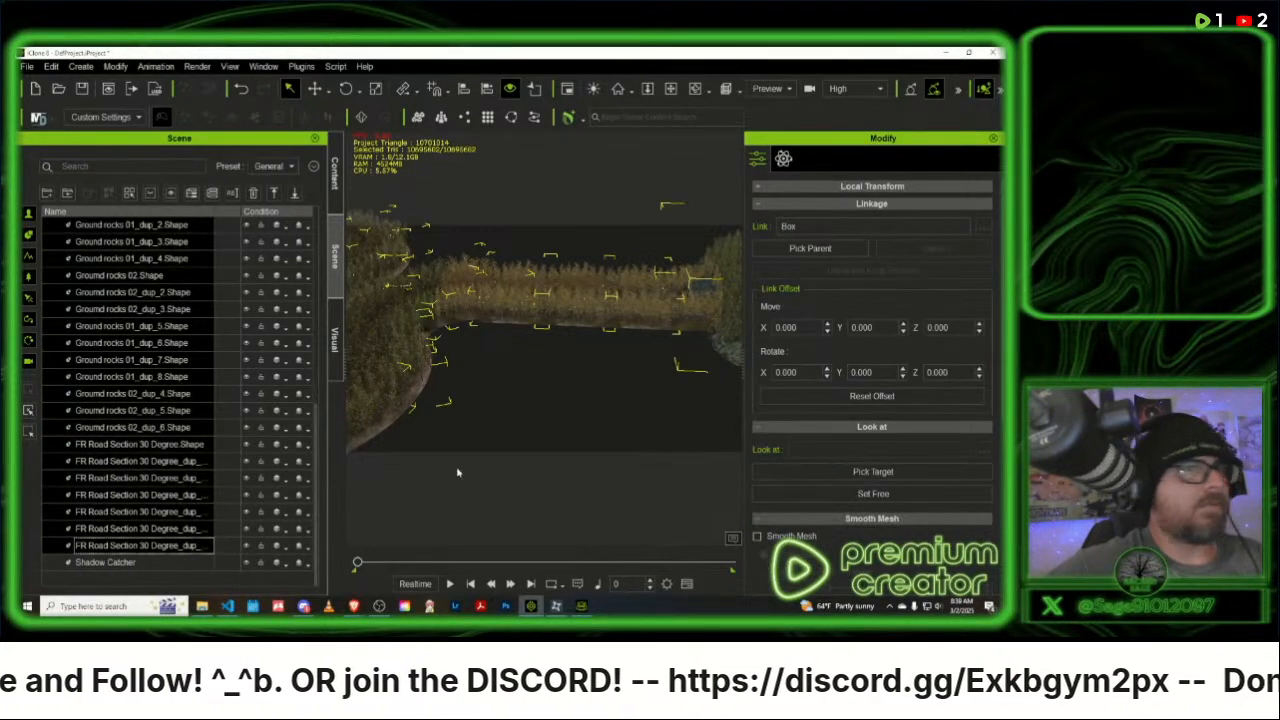
{"action": "left_click", "coordinate": [815, 249]}
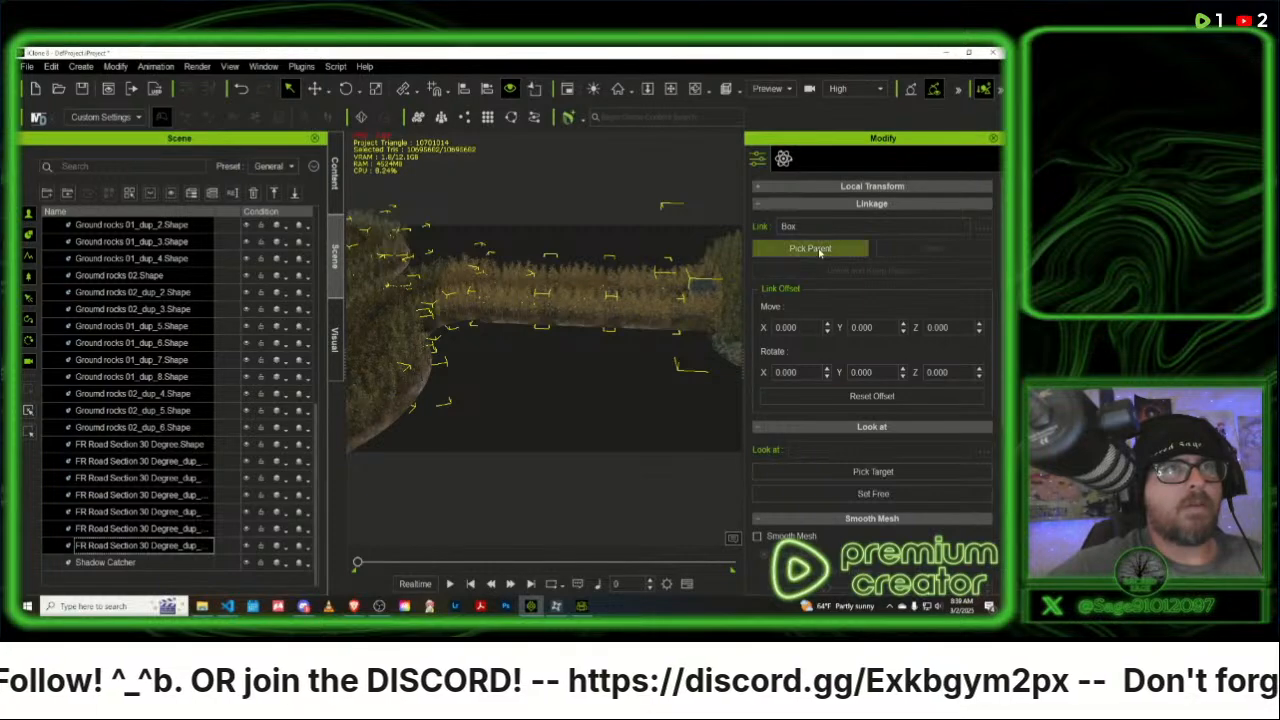
{"action": "left_click", "coordinate": [172, 289]}
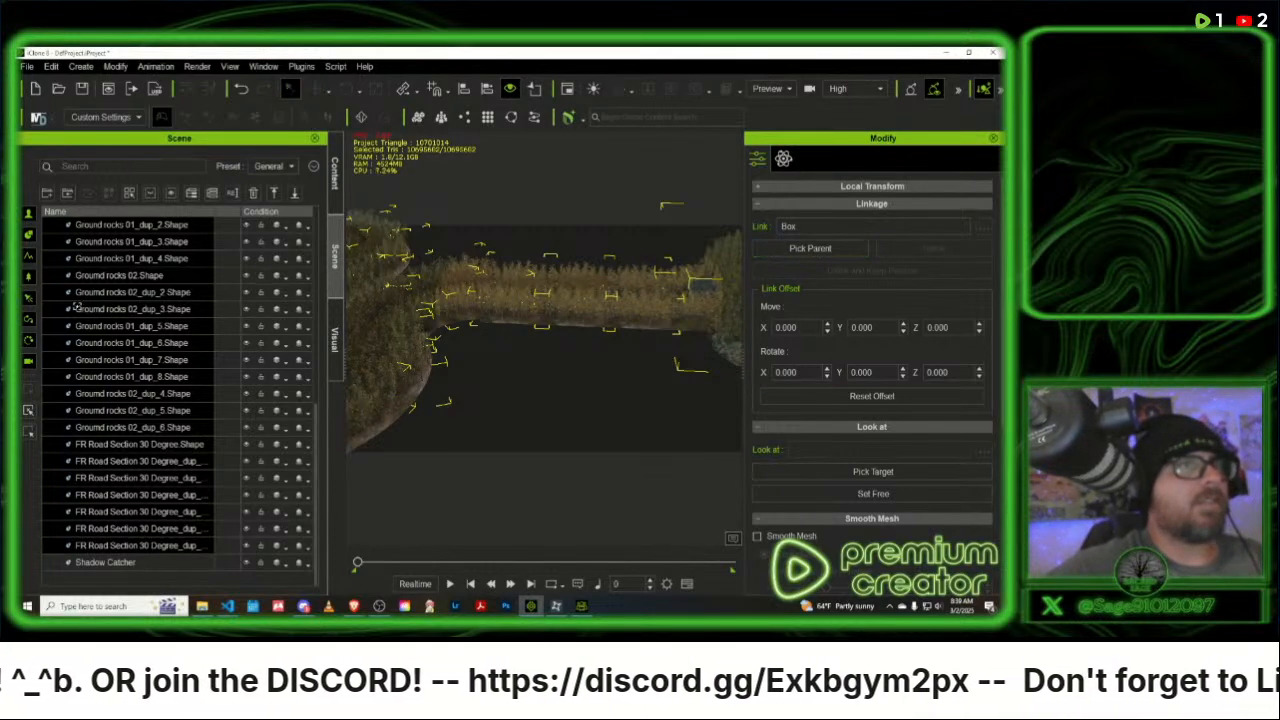
{"action": "scroll", "coordinate": [80, 292], "scroll_direction": "up", "scroll_amount": 10}
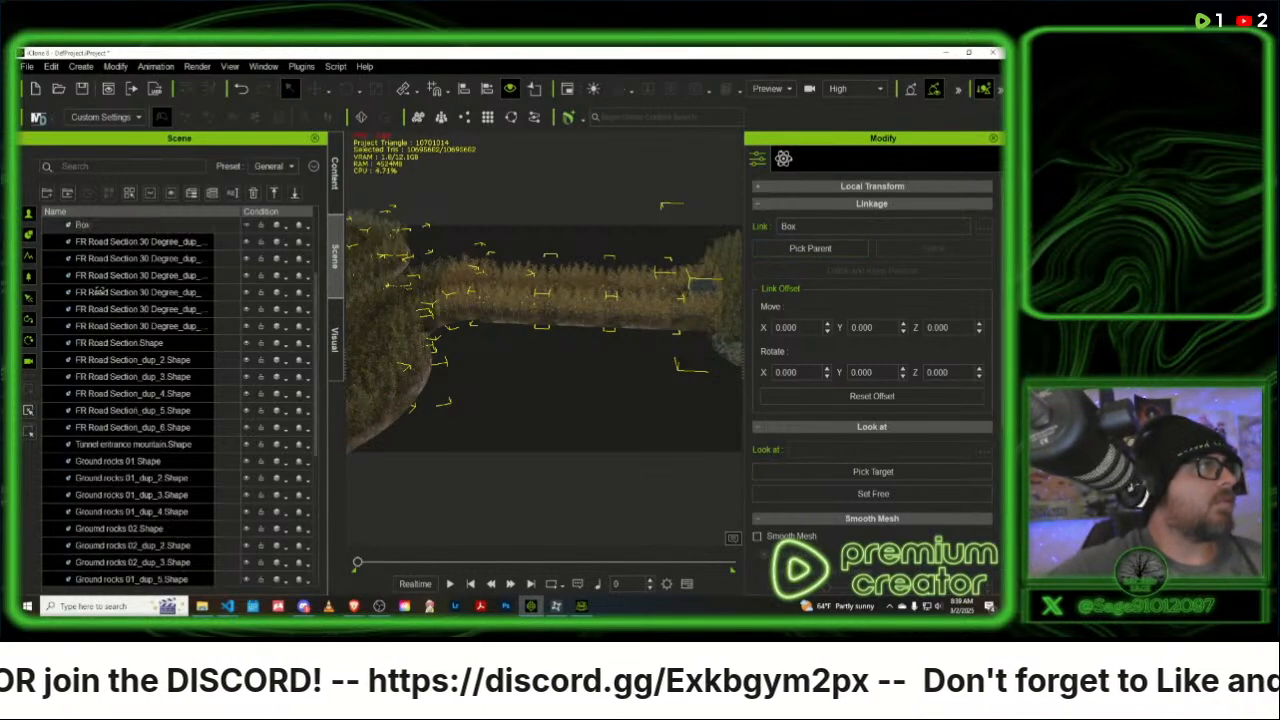
{"action": "left_click", "coordinate": [84, 343]}
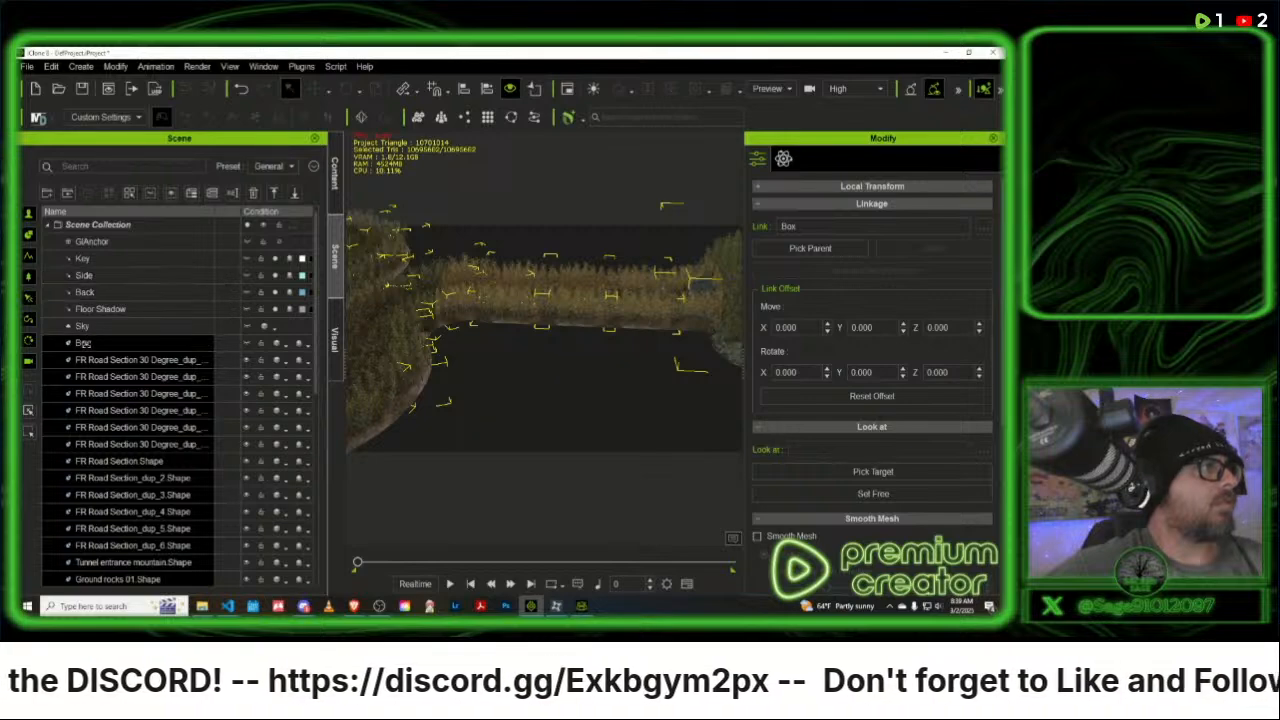
{"action": "scroll", "coordinate": [86, 345], "scroll_direction": "down", "scroll_amount": 7}
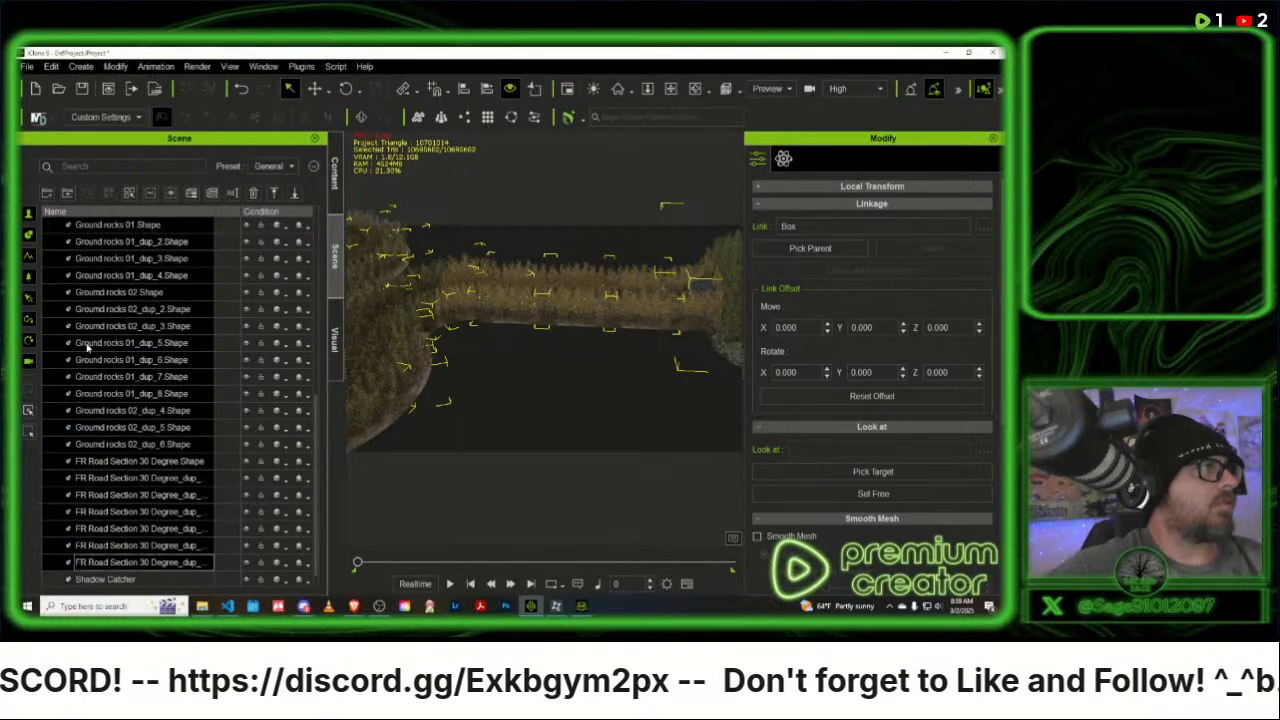
{"action": "scroll", "coordinate": [105, 335], "scroll_direction": "up", "scroll_amount": 5}
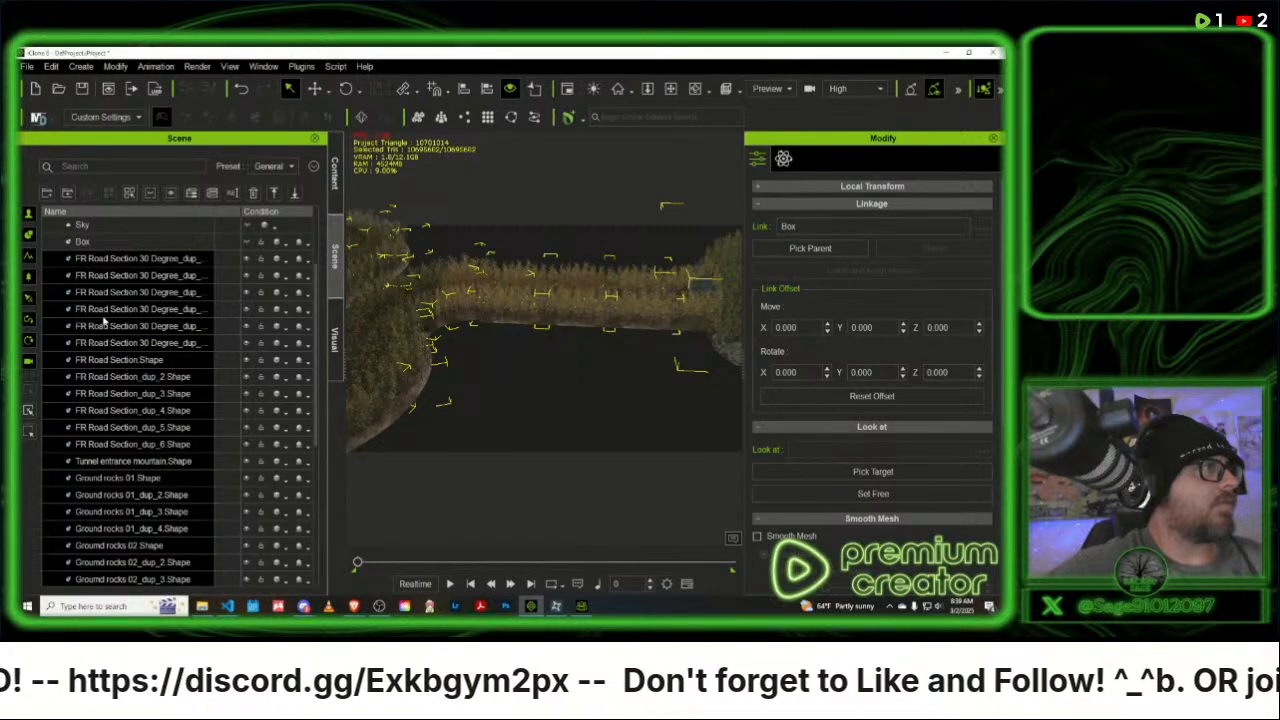
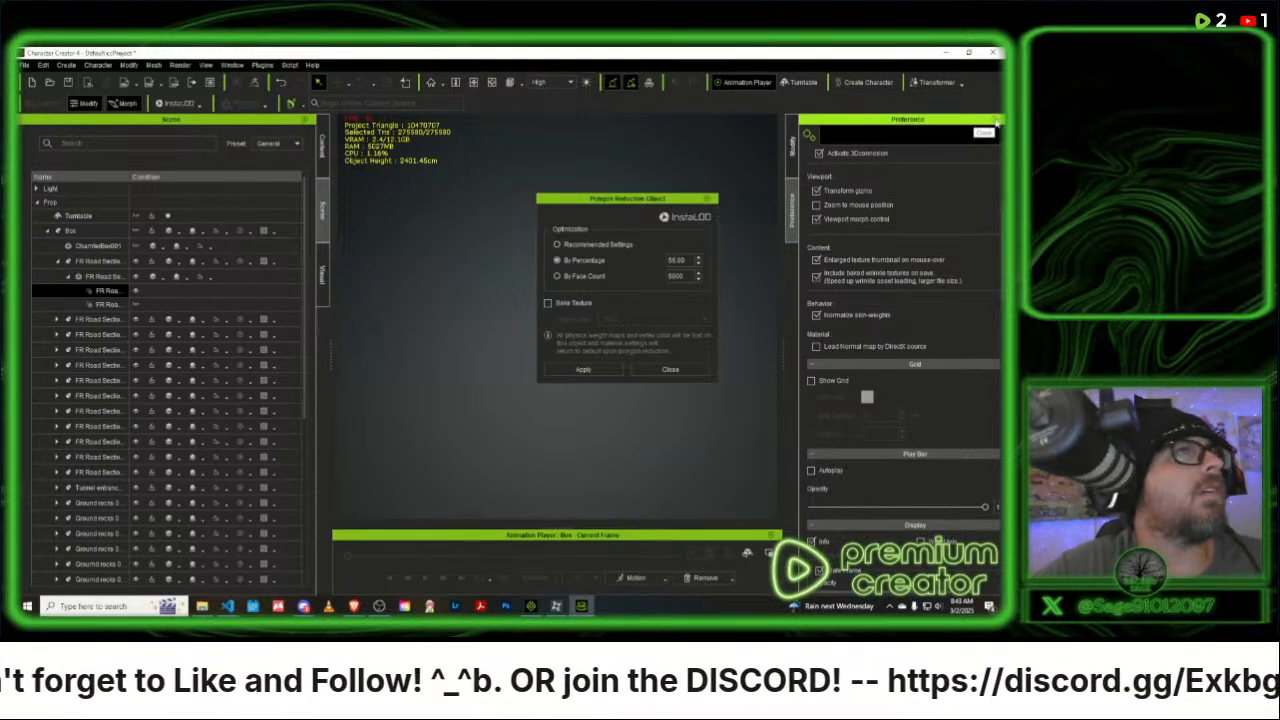
- Close the Preference panel and reduce the second to fifth FR Road Section props with InstaLOD at 55 percent
{"action": "left_click", "coordinate": [996, 121]}
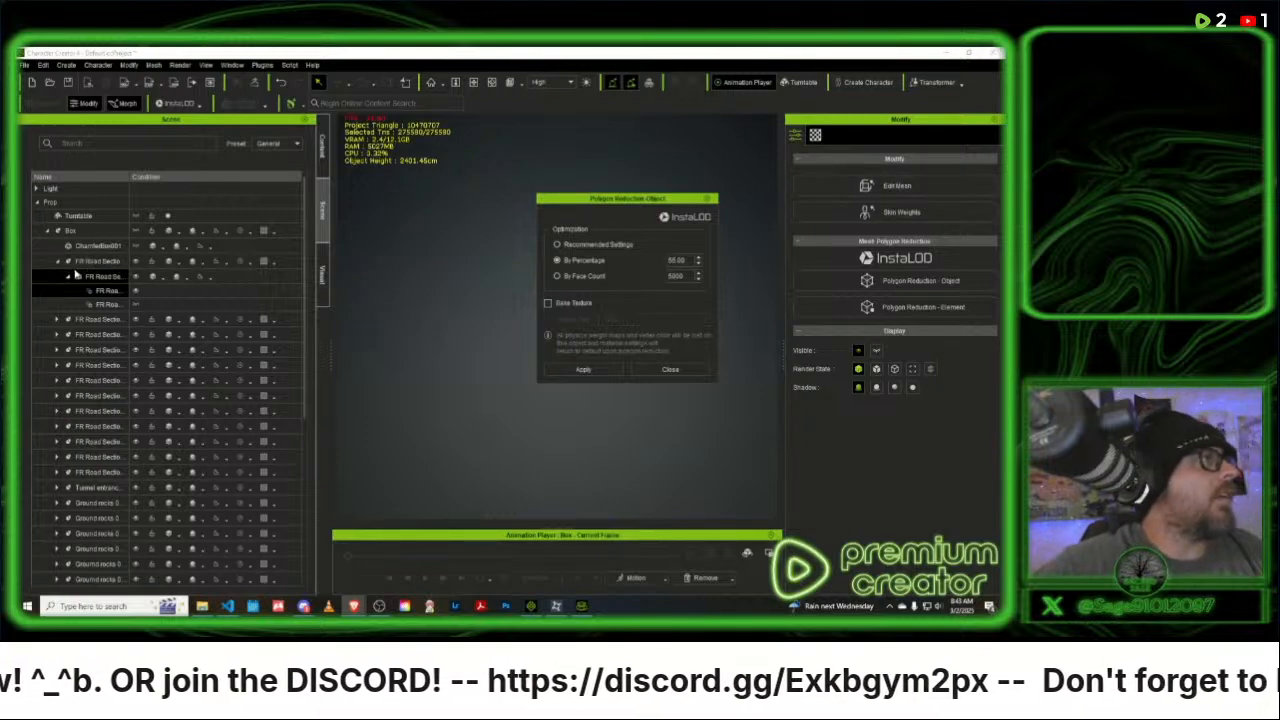
{"action": "left_click", "coordinate": [99, 320]}
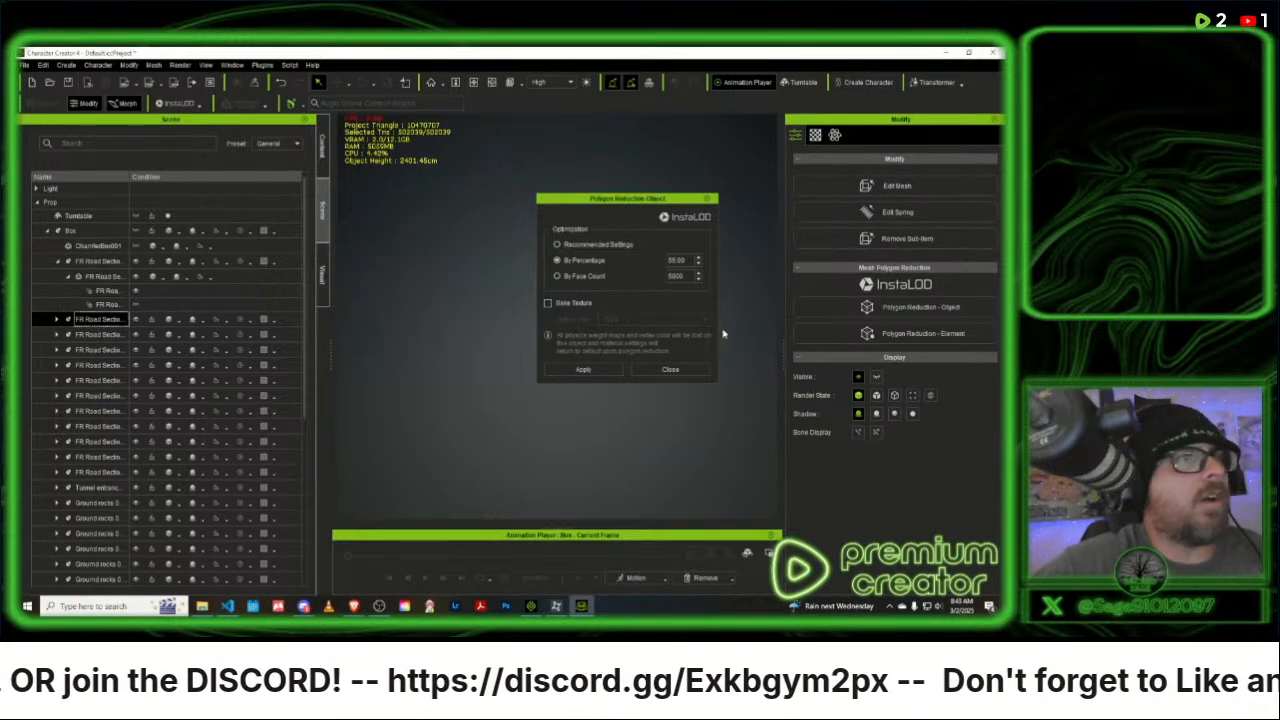
{"action": "left_click", "coordinate": [584, 370]}
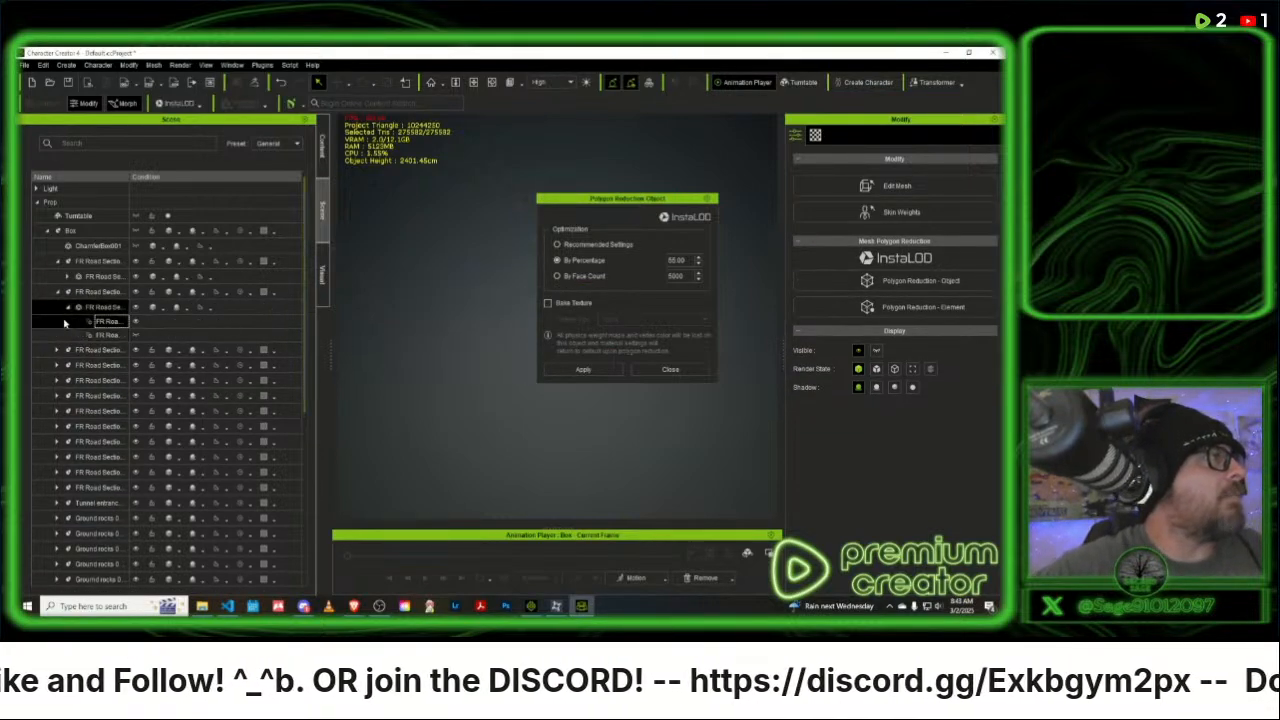
{"action": "left_click", "coordinate": [92, 350]}
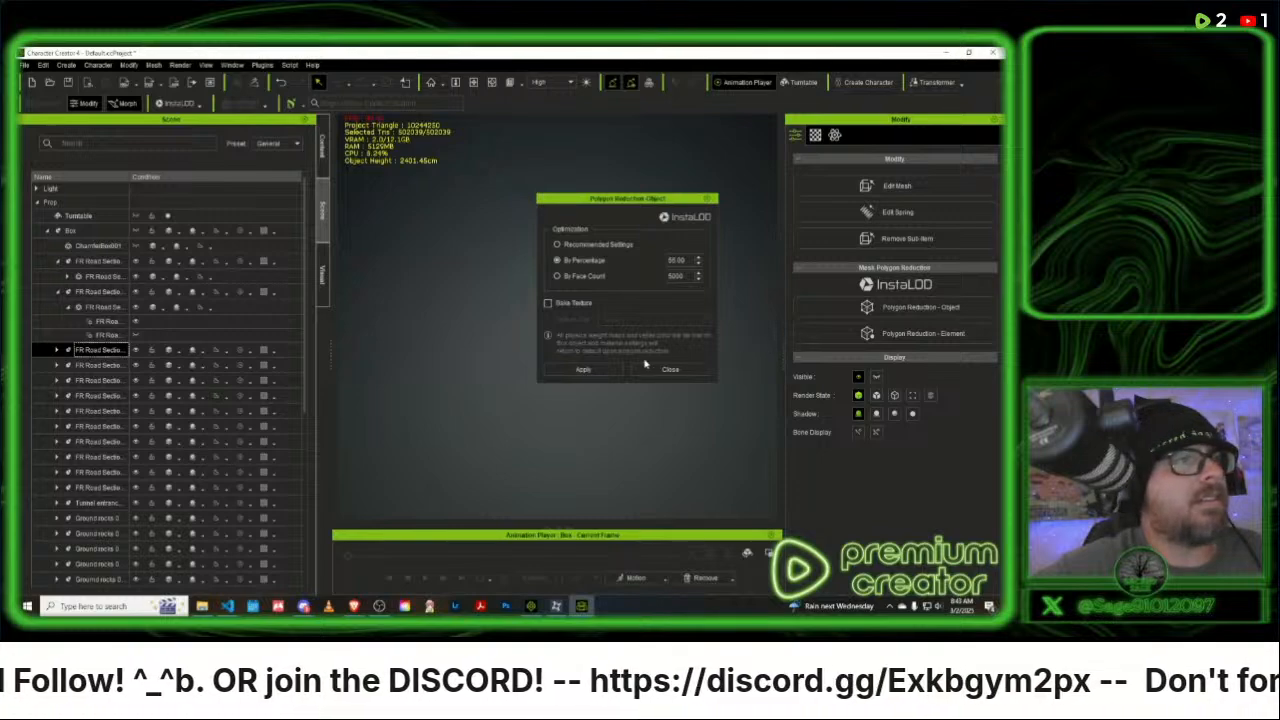
{"action": "left_click", "coordinate": [603, 370]}
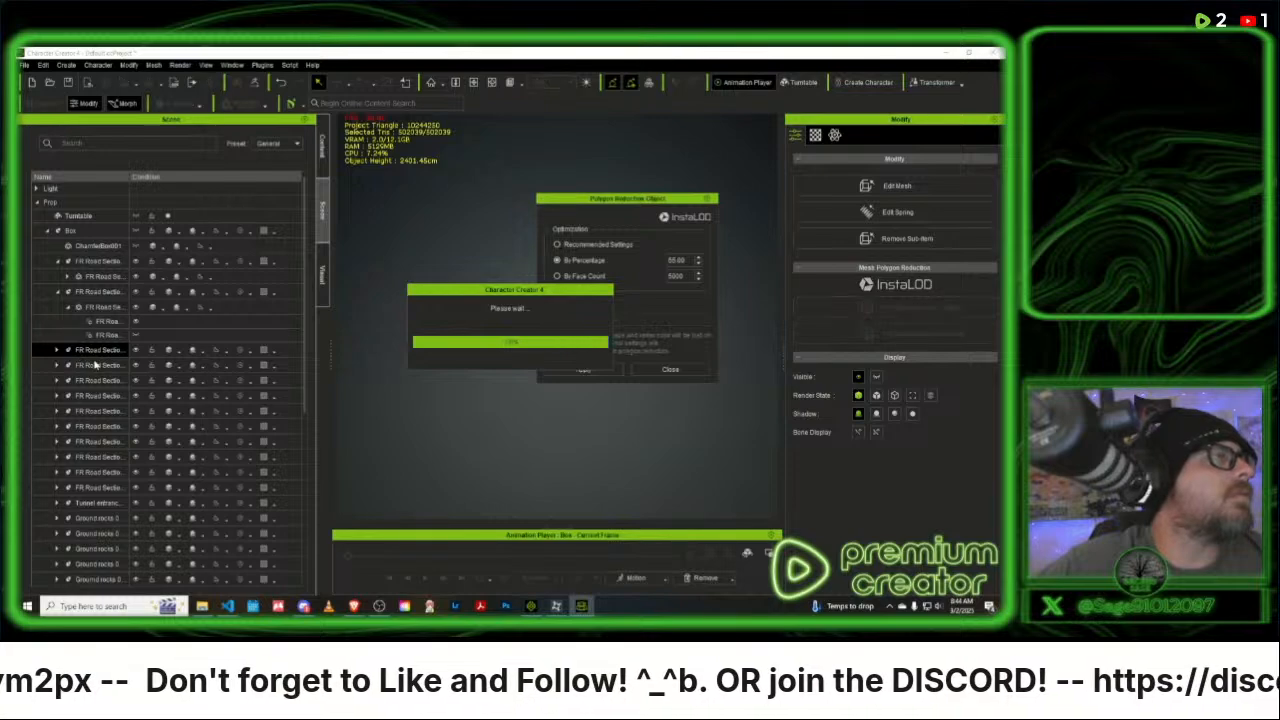
{"action": "left_click", "coordinate": [100, 384]}
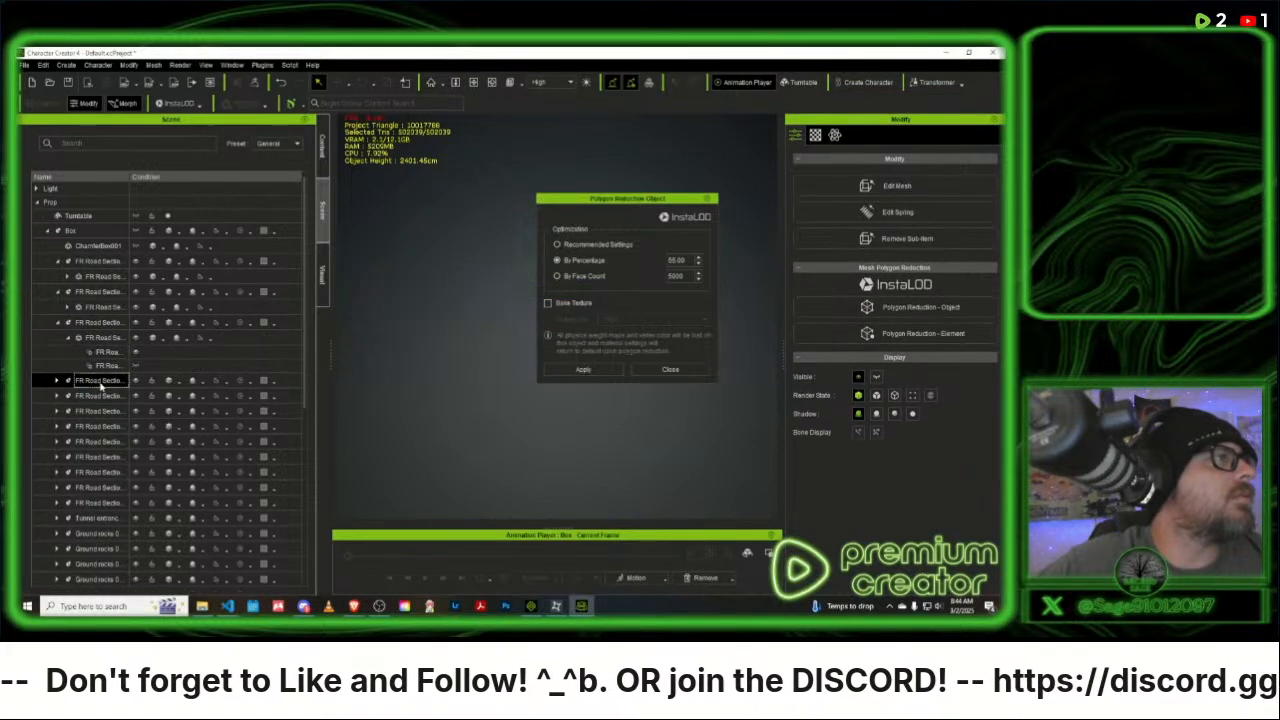
{"action": "left_click", "coordinate": [594, 371]}
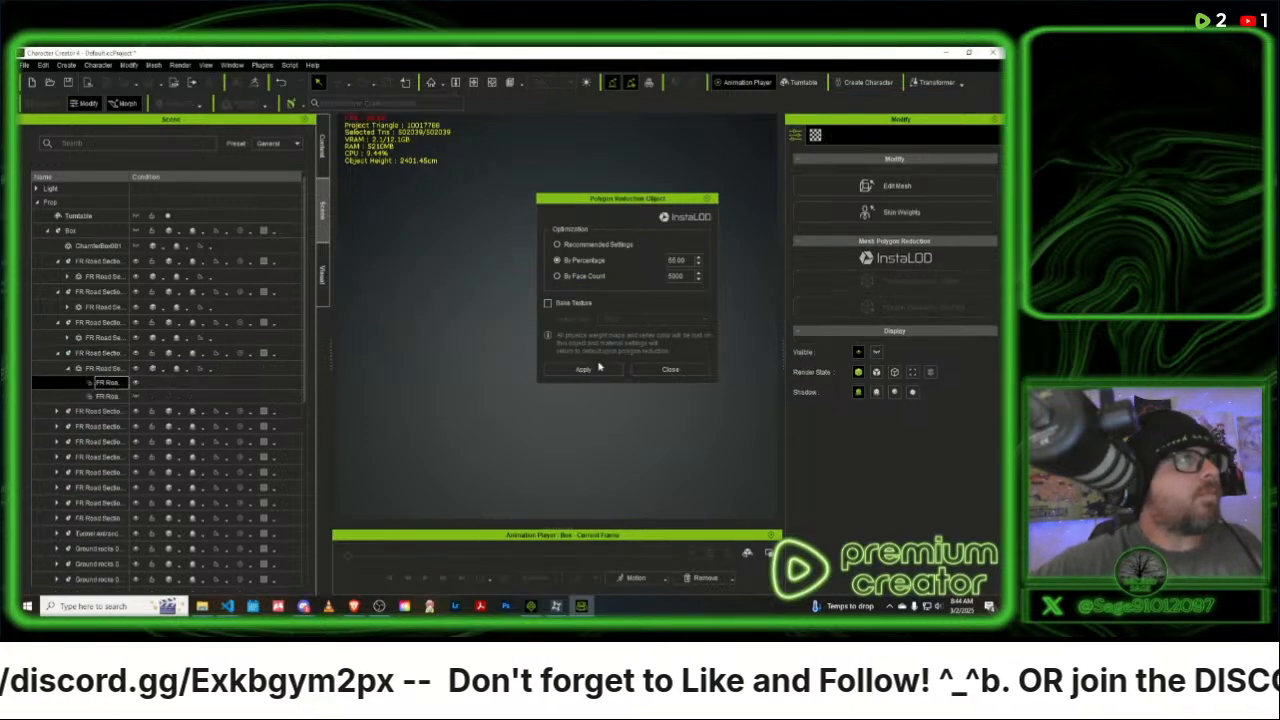
{"action": "left_click", "coordinate": [98, 412]}
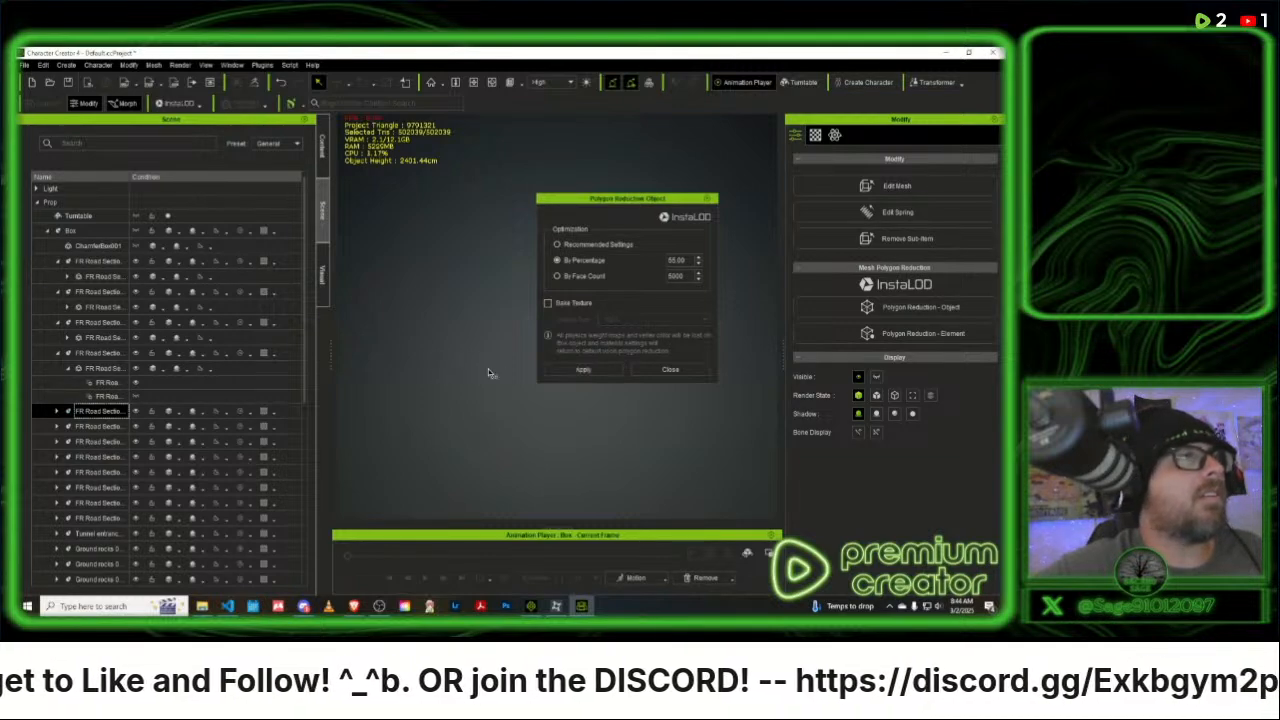
{"action": "left_click", "coordinate": [587, 371]}
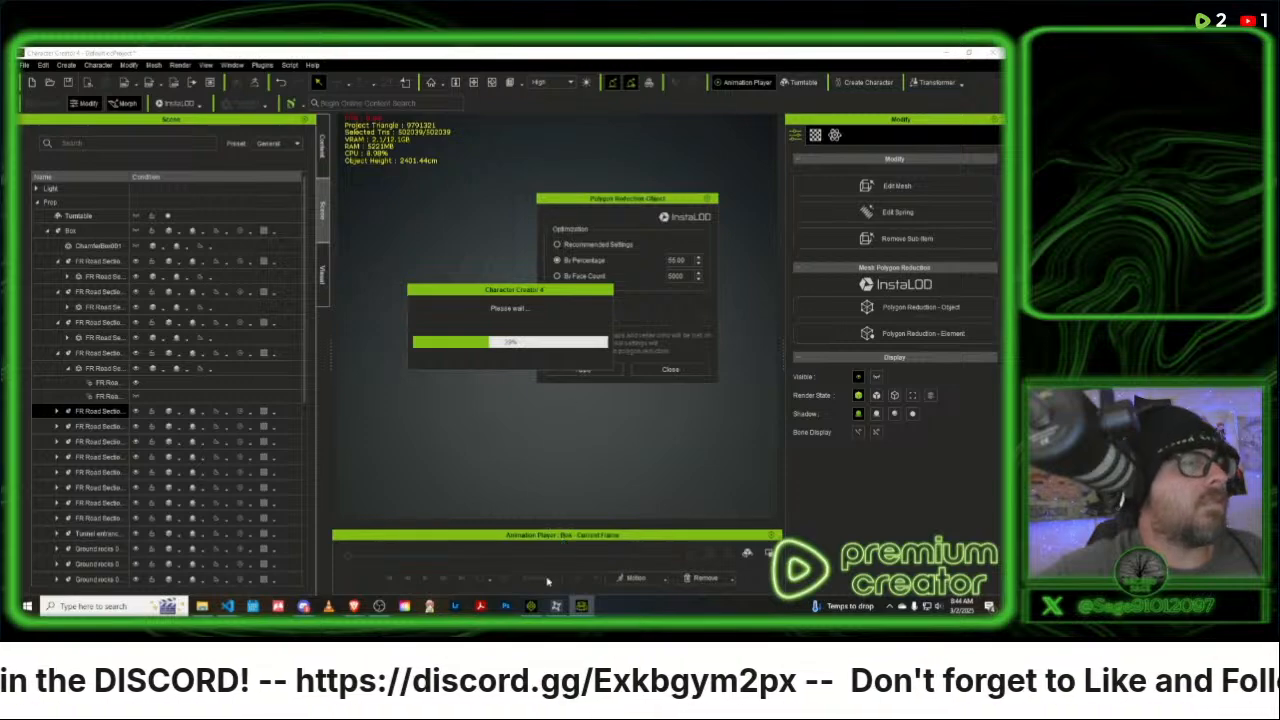
- Switch to iClone and start a new project without saving the current one
{"action": "left_click", "coordinate": [531, 606]}
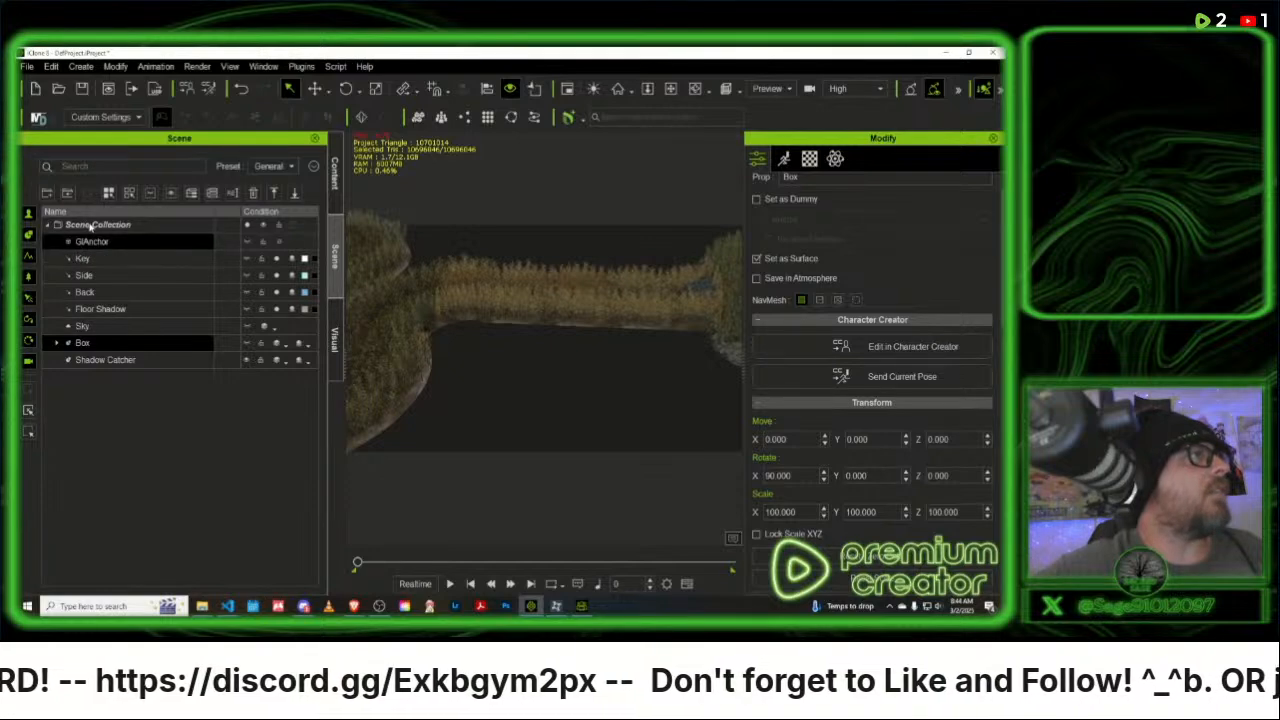
{"action": "left_click", "coordinate": [36, 90]}
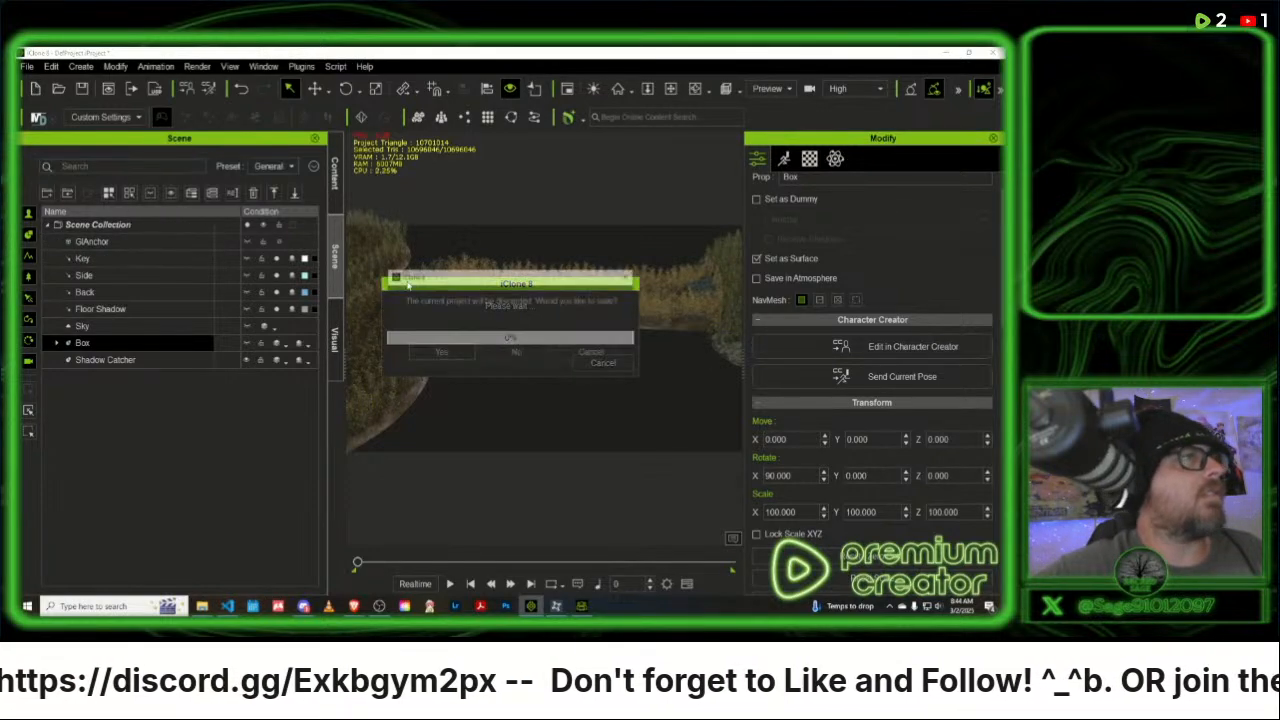
{"action": "left_click", "coordinate": [519, 353]}
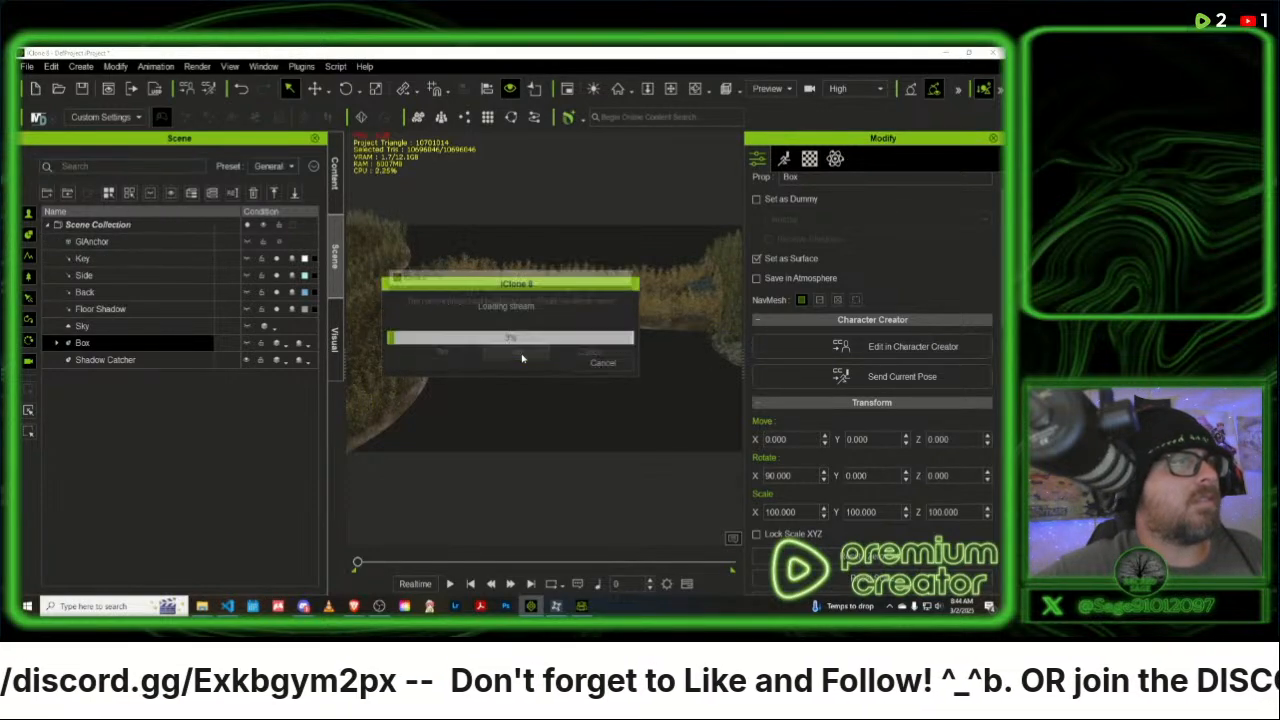
- Switch back to Character Creator and reduce the polygons of the sixth to ninth FR Road Section props at 55 percent
{"action": "left_click", "coordinate": [581, 606]}
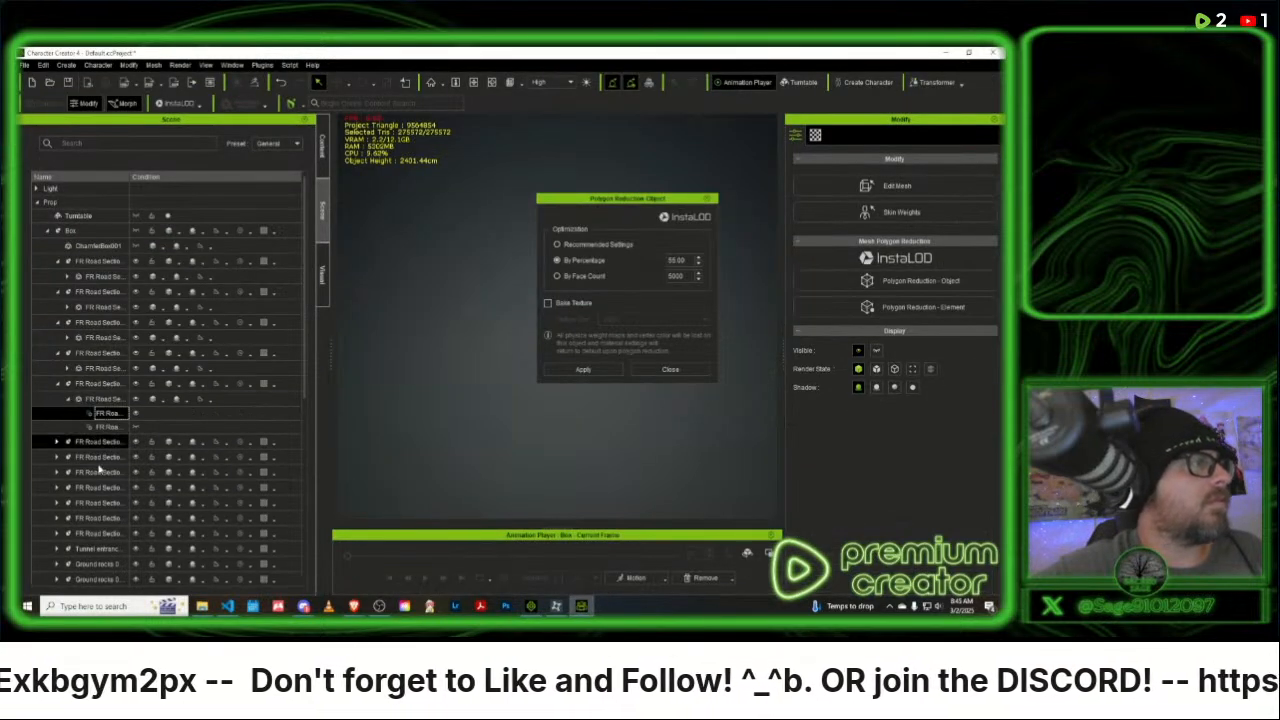
{"action": "left_click", "coordinate": [107, 441]}
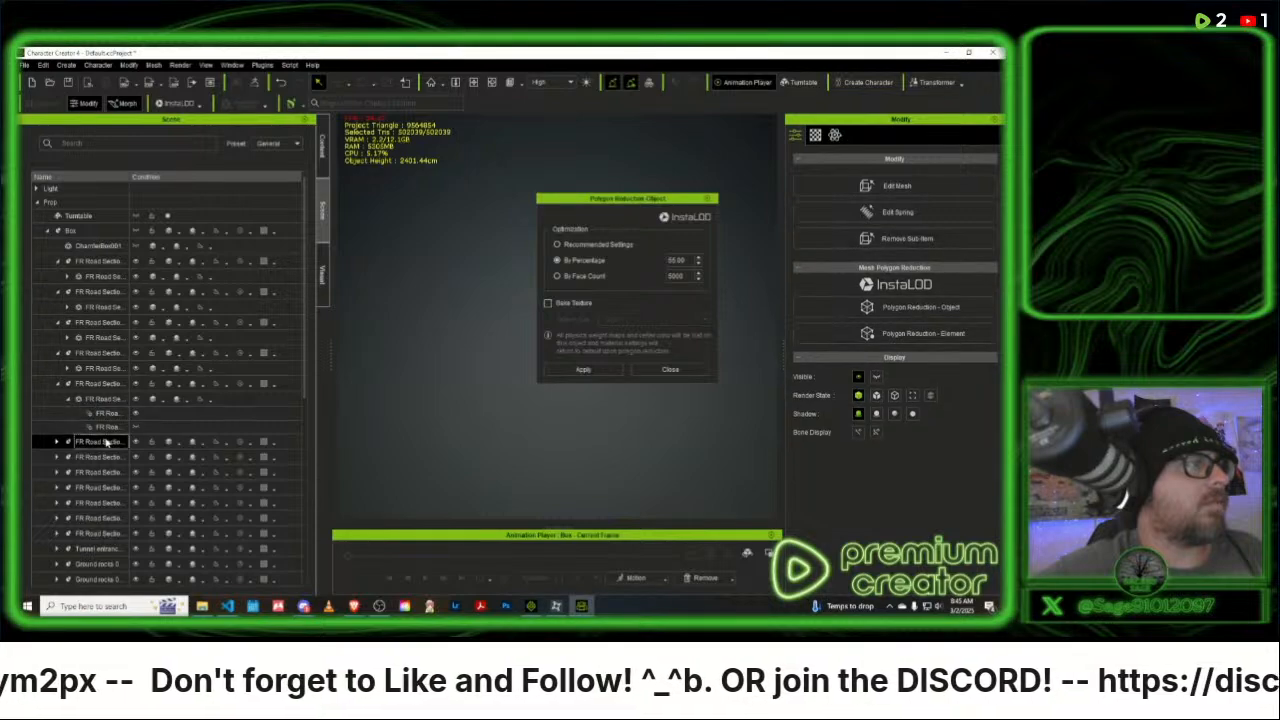
{"action": "left_click", "coordinate": [584, 370]}
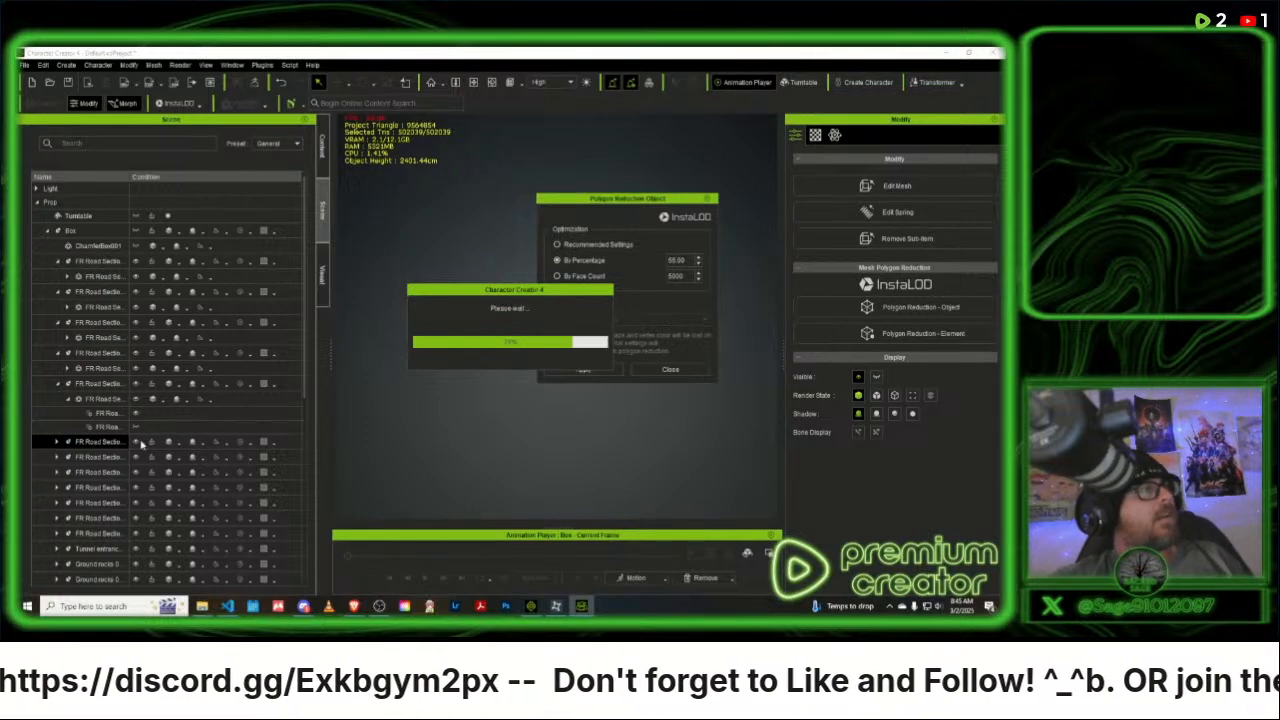
{"action": "left_click", "coordinate": [104, 474]}
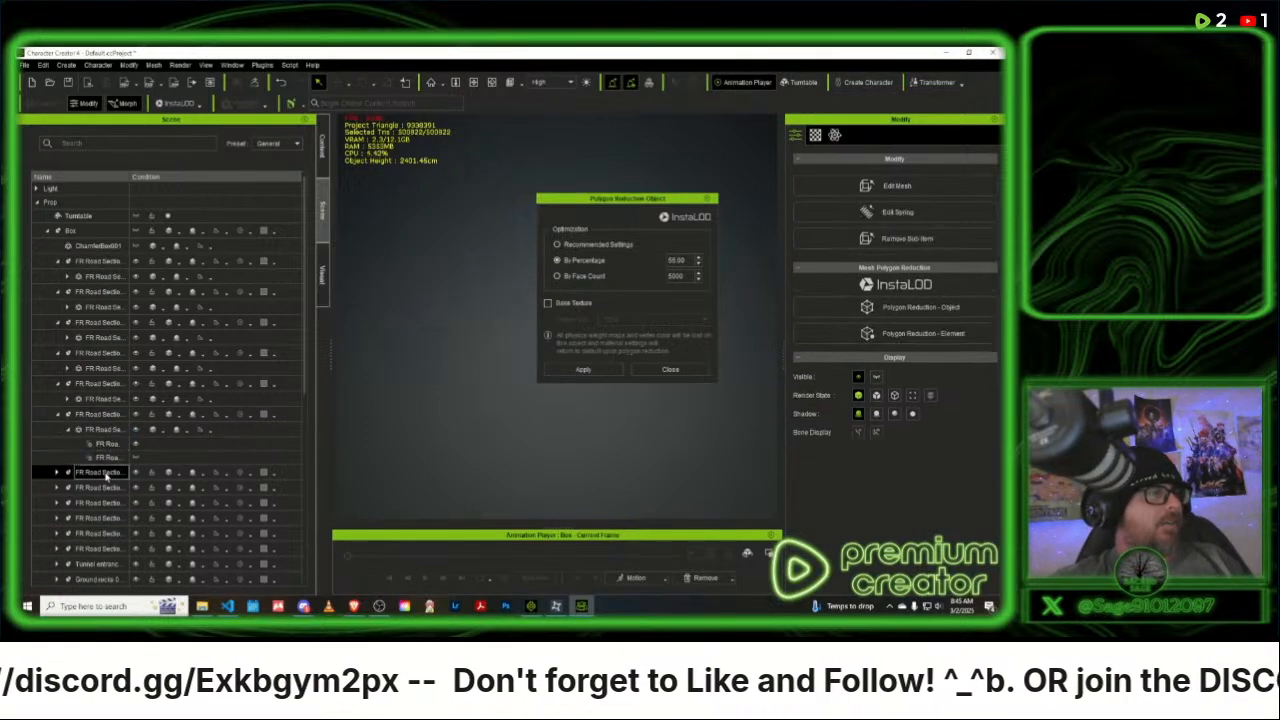
{"action": "left_click", "coordinate": [584, 370]}
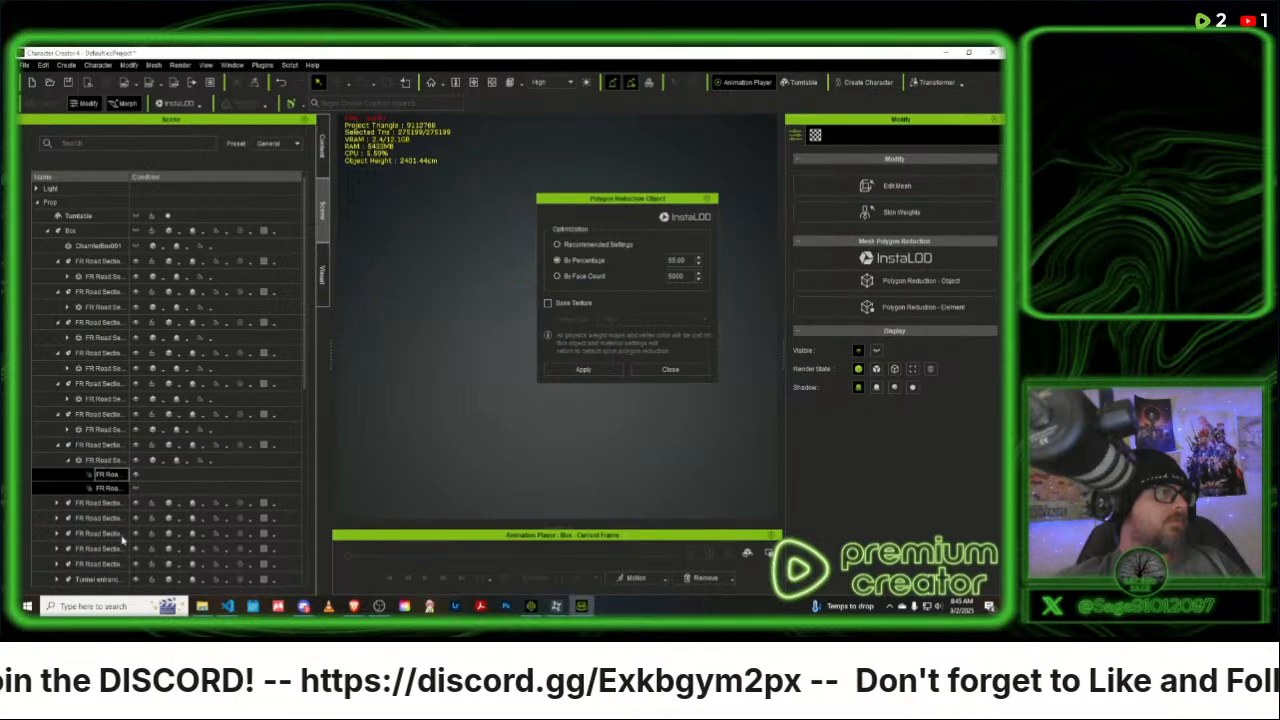
{"action": "left_click", "coordinate": [100, 503]}
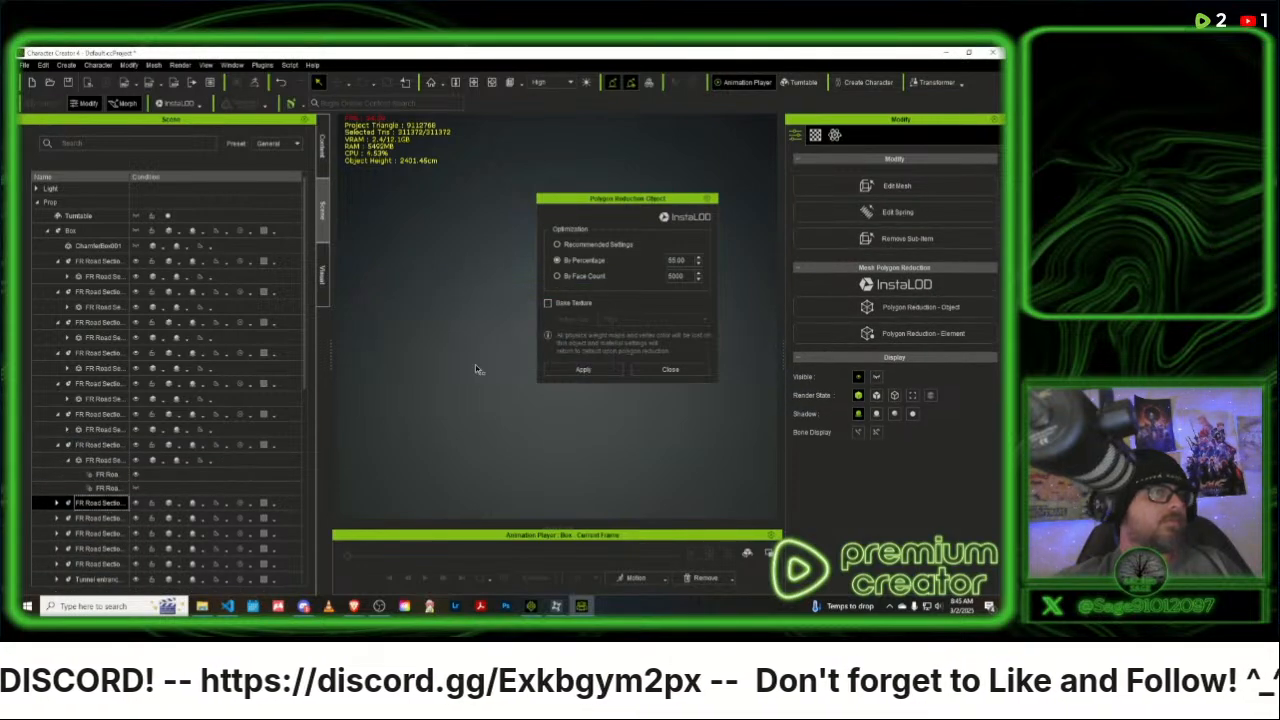
{"action": "left_click", "coordinate": [576, 370]}
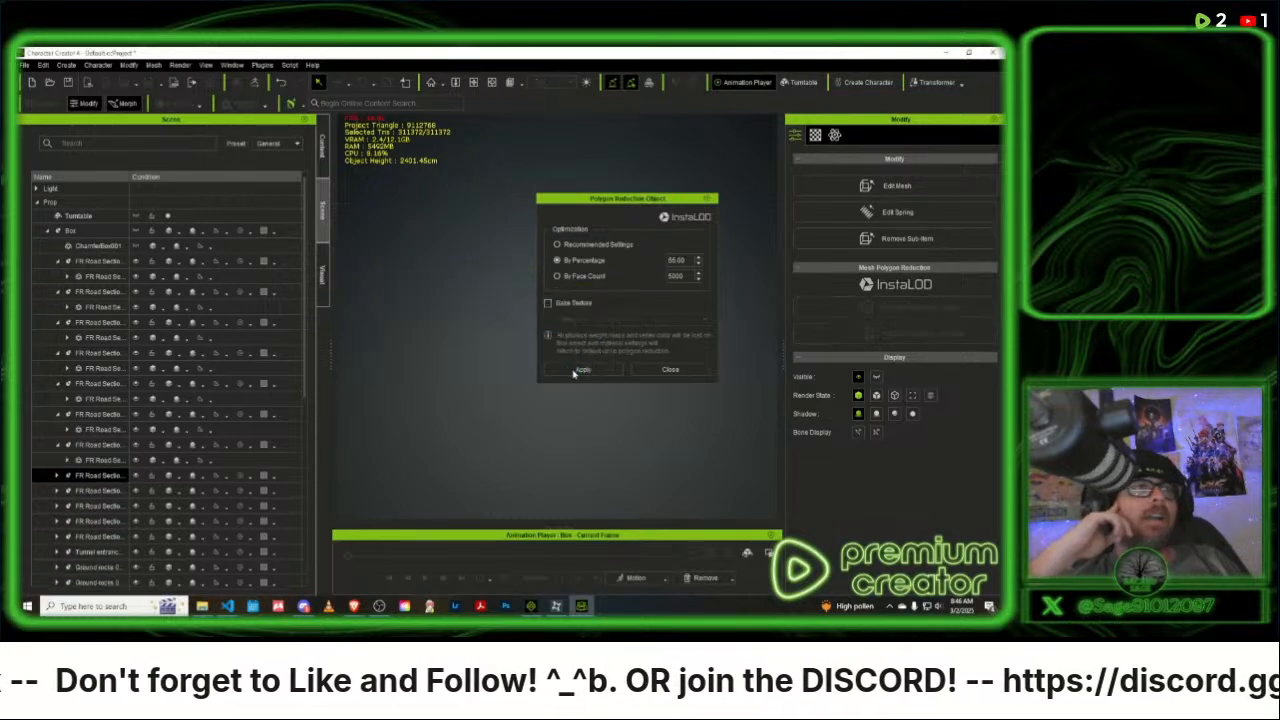
{"action": "left_click", "coordinate": [98, 533]}
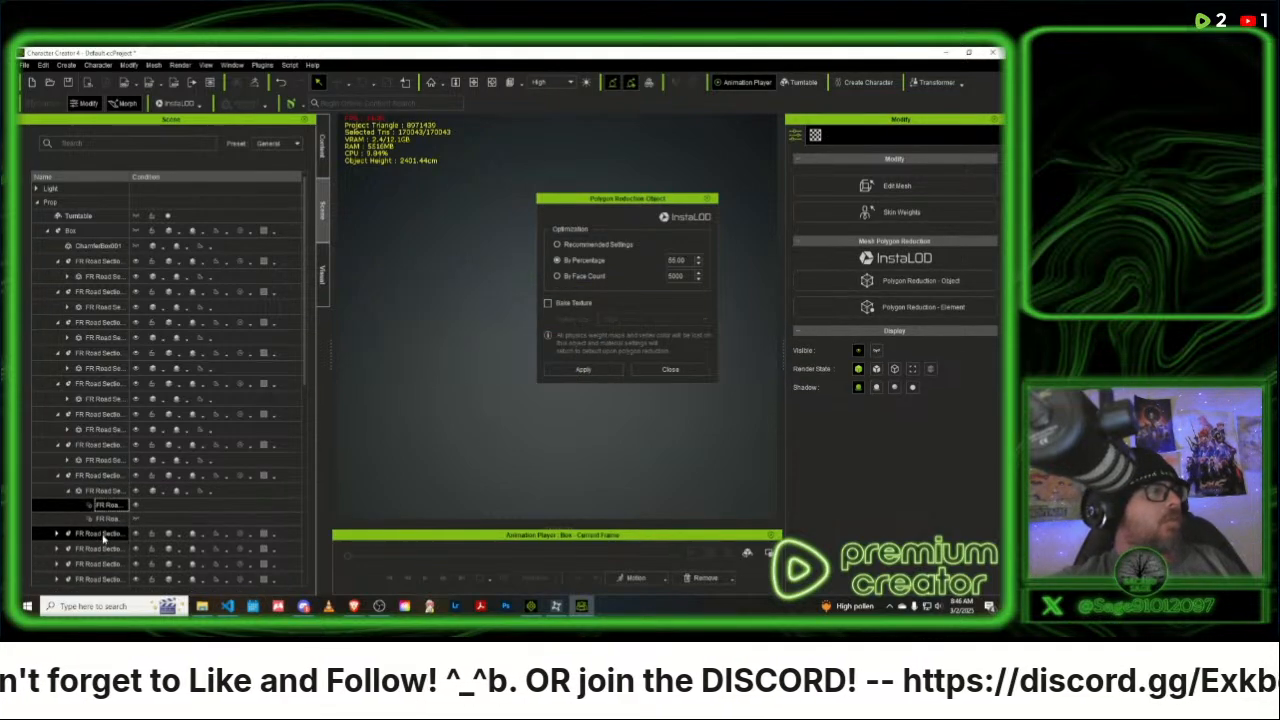
{"action": "left_click", "coordinate": [585, 369]}
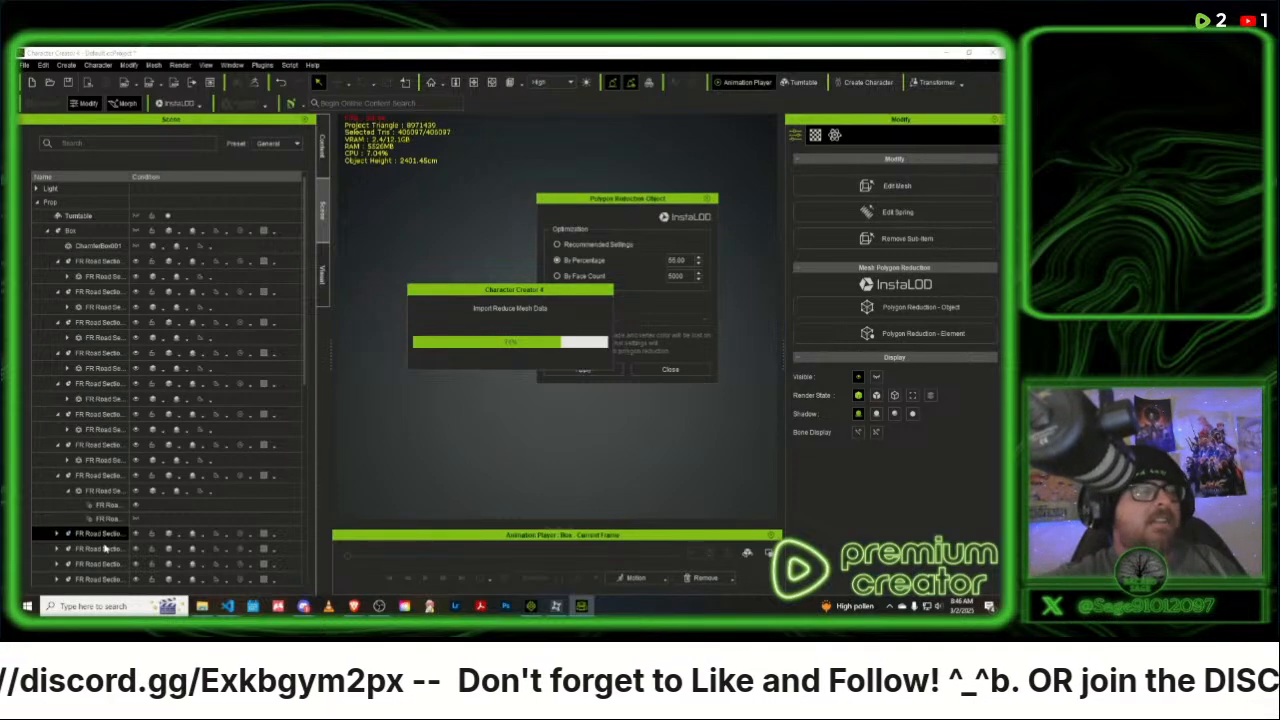
- Apply the 55 percent polygon reduction to each of the last three FR Road Section props under Box
{"action": "left_click", "coordinate": [110, 537]}
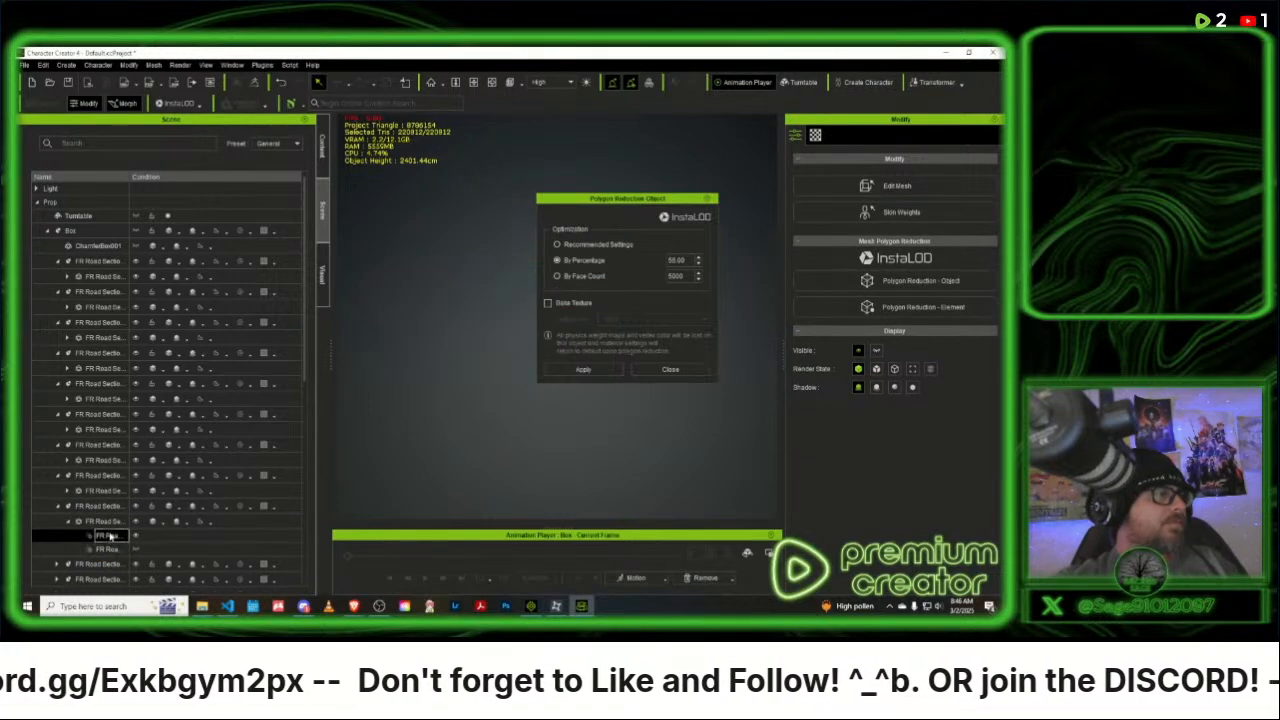
{"action": "scroll", "coordinate": [108, 500], "scroll_direction": "down", "scroll_amount": 3}
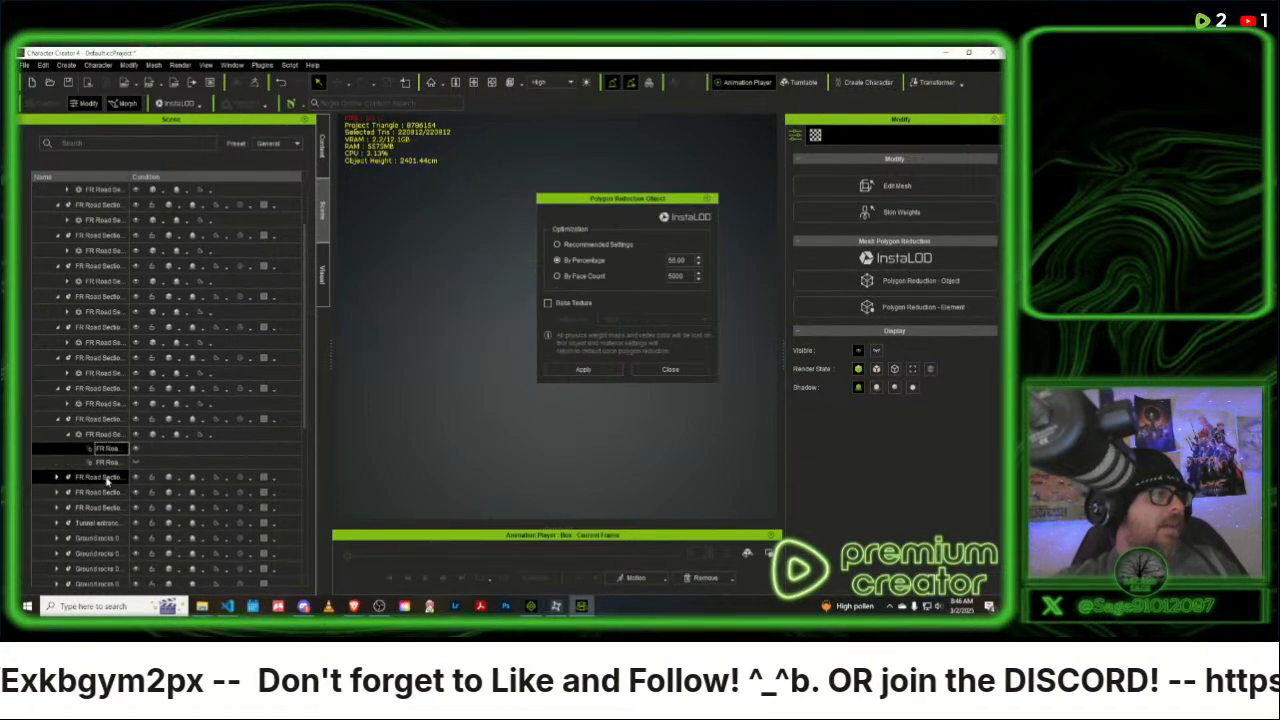
{"action": "left_click", "coordinate": [107, 478]}
{"action": "left_click", "coordinate": [584, 370]}
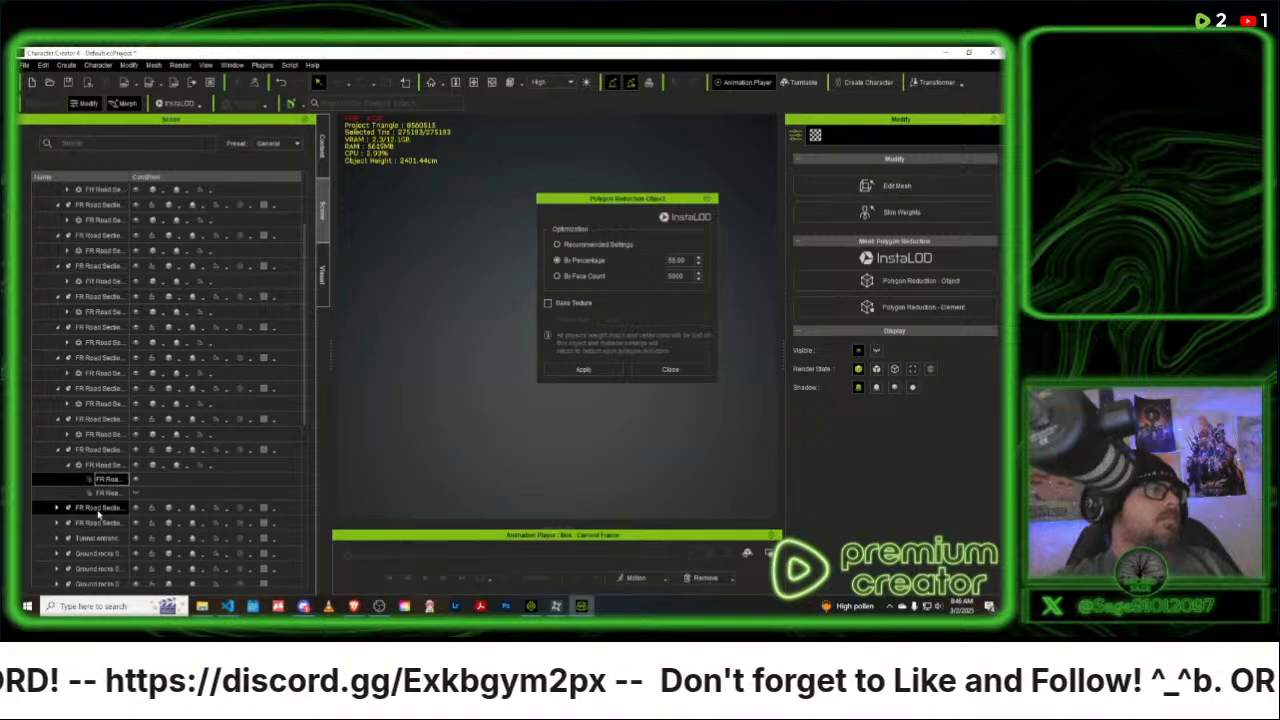
{"action": "left_click", "coordinate": [98, 508]}
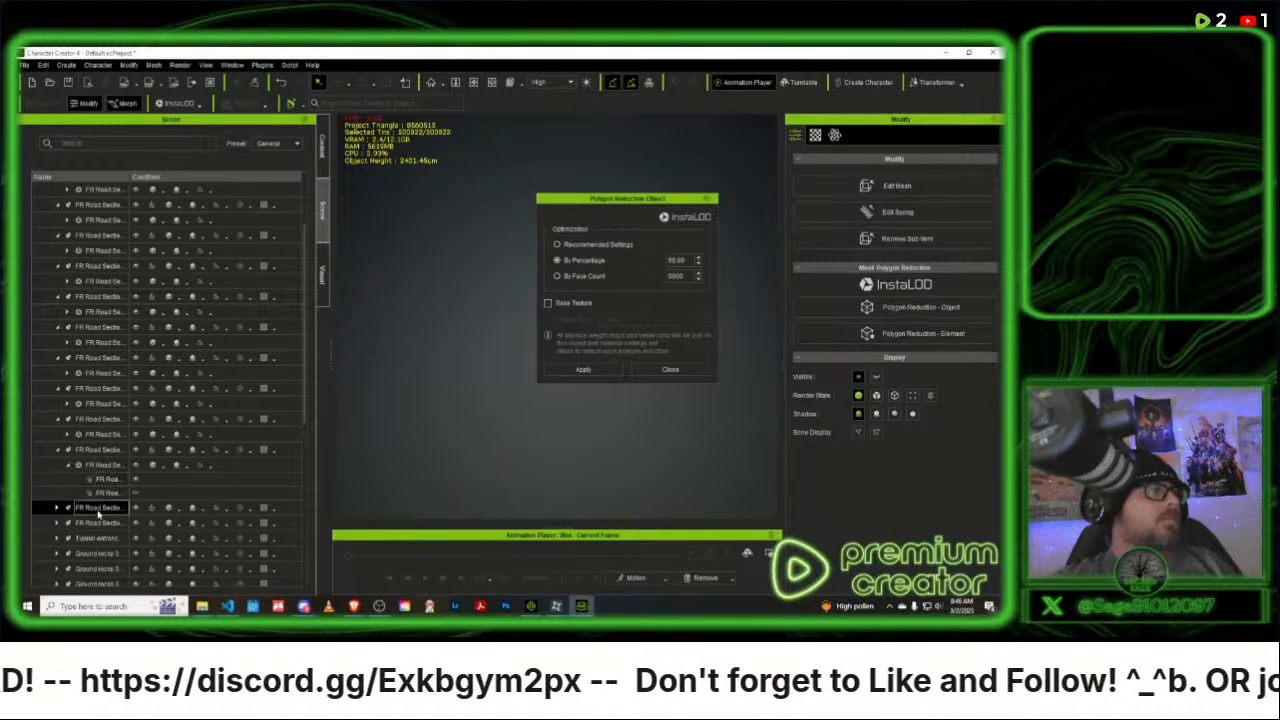
{"action": "left_click", "coordinate": [584, 372]}
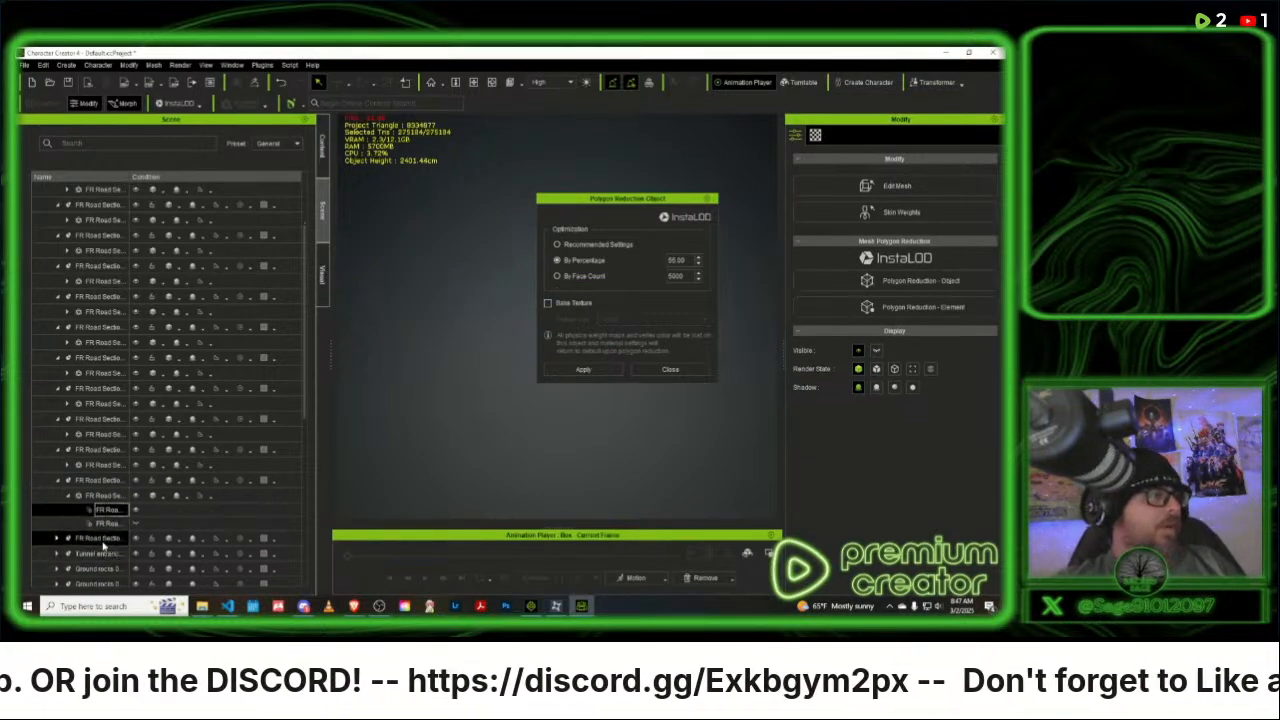
{"action": "left_click", "coordinate": [102, 540]}
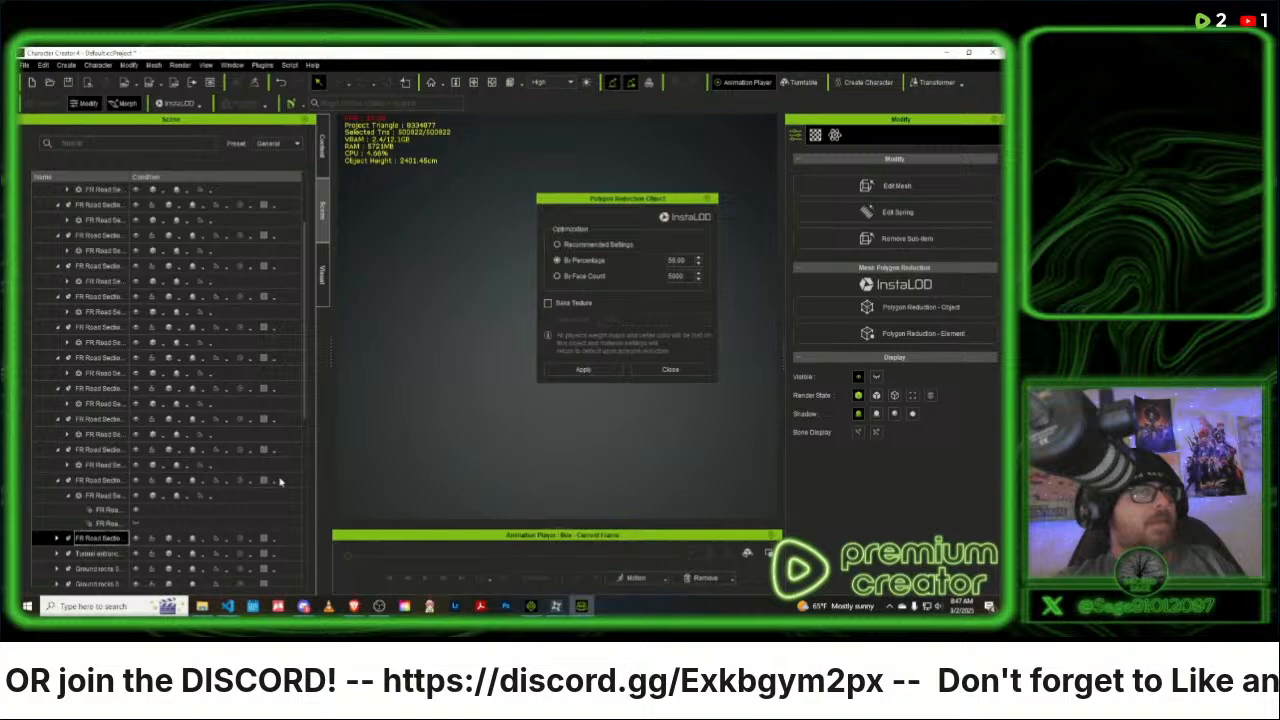
{"action": "left_click", "coordinate": [590, 375]}
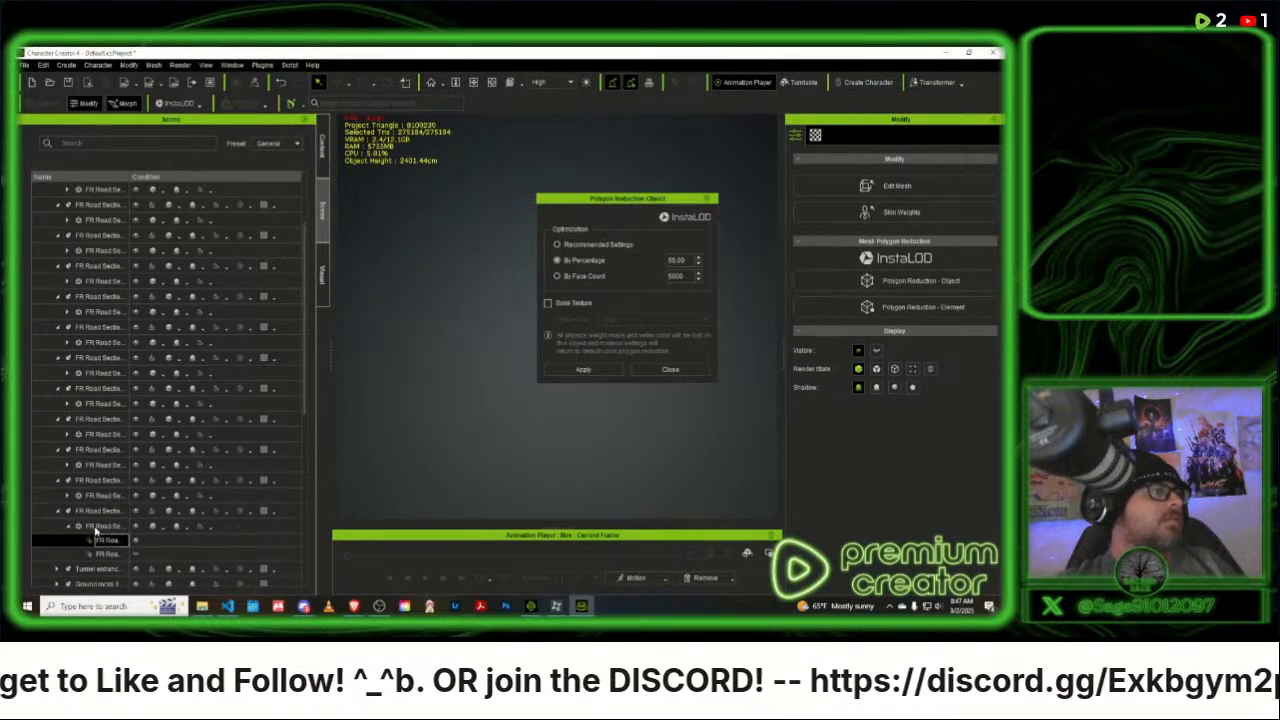
- Reduce the polygons of the Tunnel entrance prop by percentage at 55
{"action": "scroll", "coordinate": [111, 516], "scroll_direction": "down", "scroll_amount": 3}
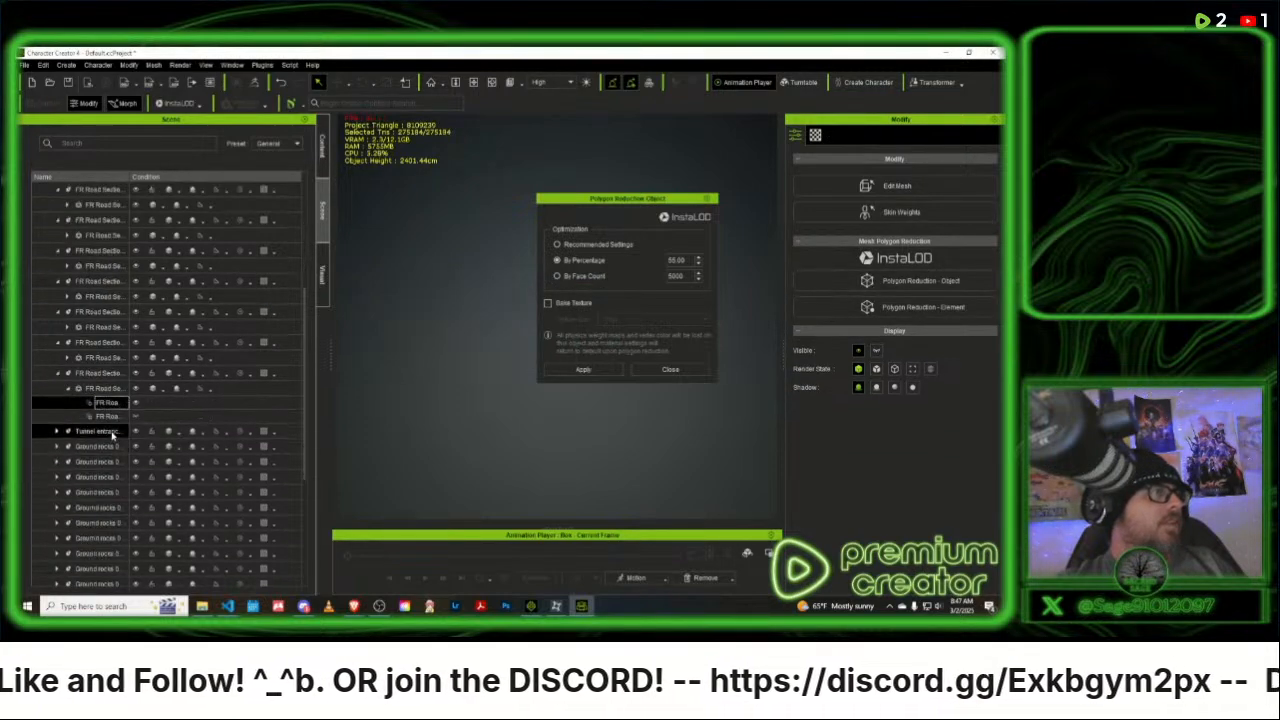
{"action": "left_click", "coordinate": [111, 432]}
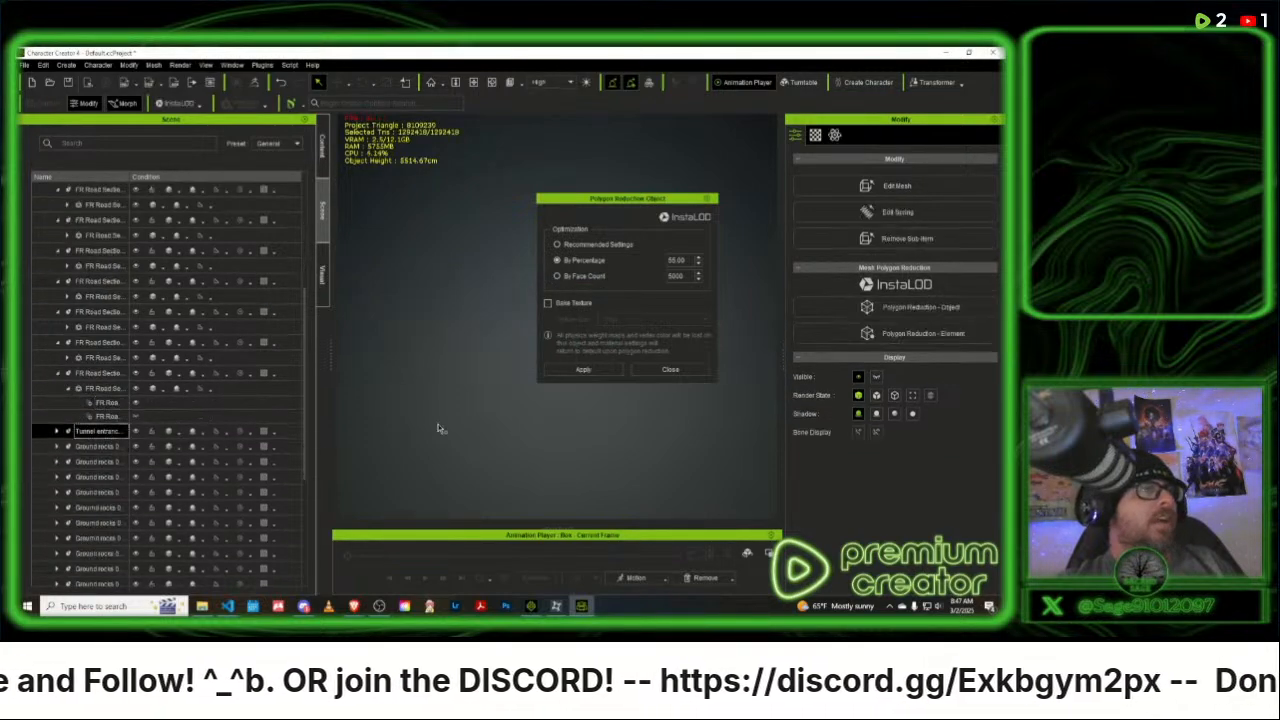
{"action": "left_click", "coordinate": [582, 370]}
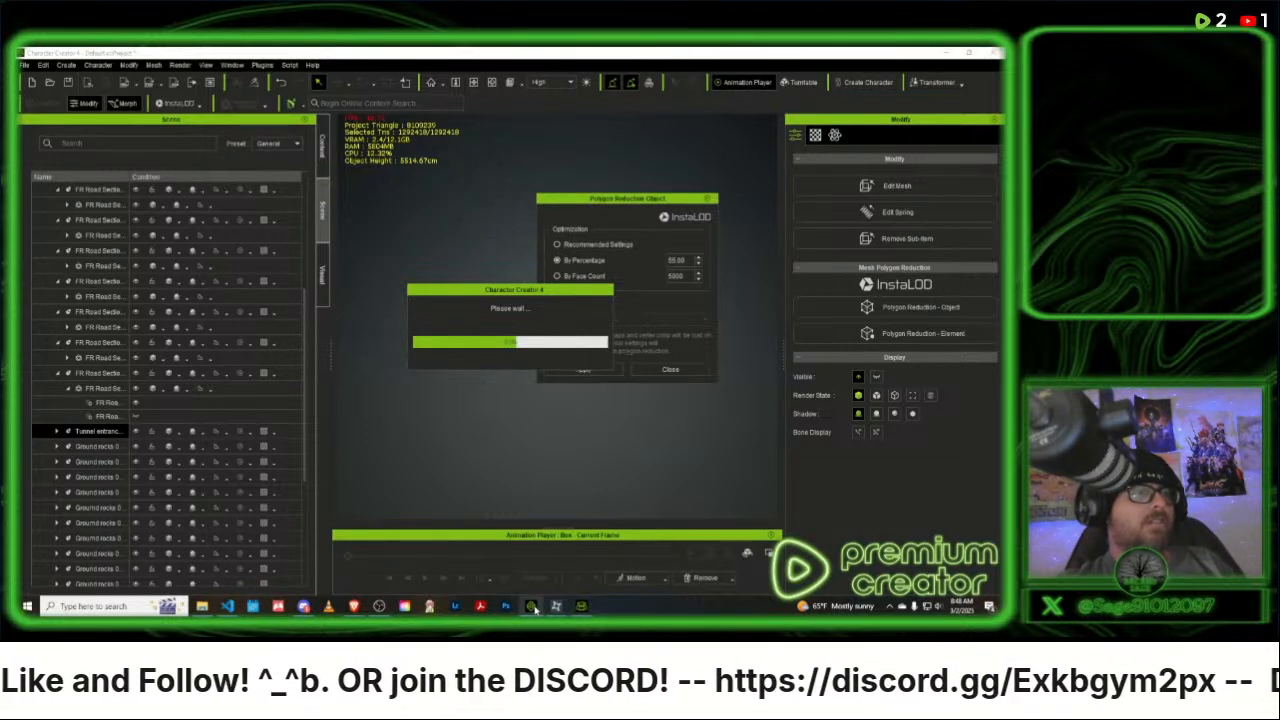
- Switch to iClone to check the new project, and return to Character Creator
{"action": "mouse_move", "coordinate": [535, 610]}
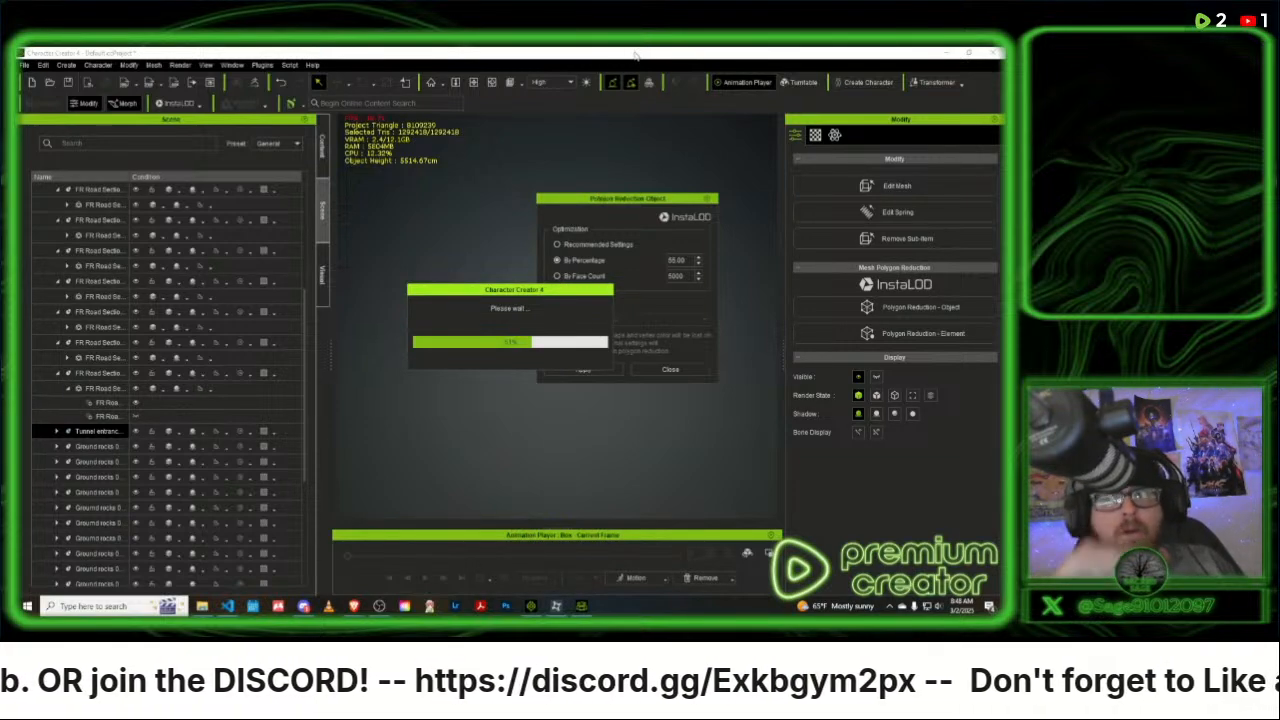
{"action": "left_click", "coordinate": [531, 606]}
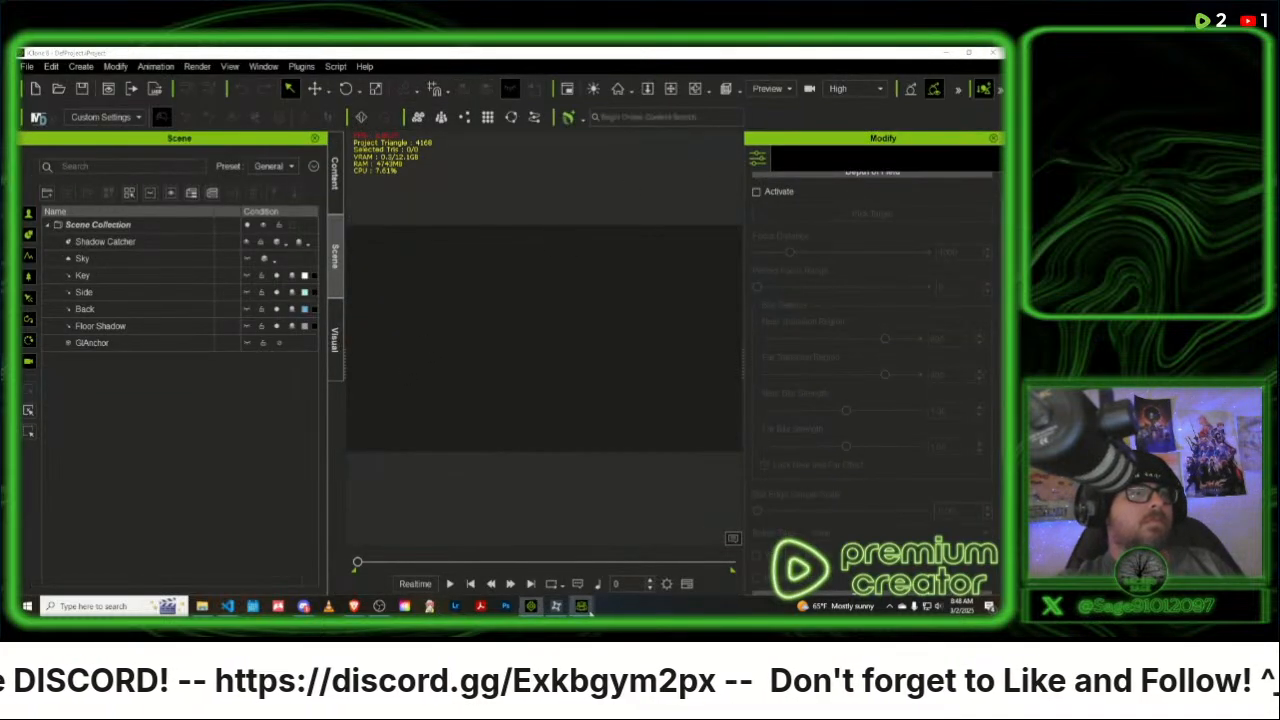
{"action": "mouse_move", "coordinate": [581, 604]}
{"action": "left_click", "coordinate": [545, 530]}
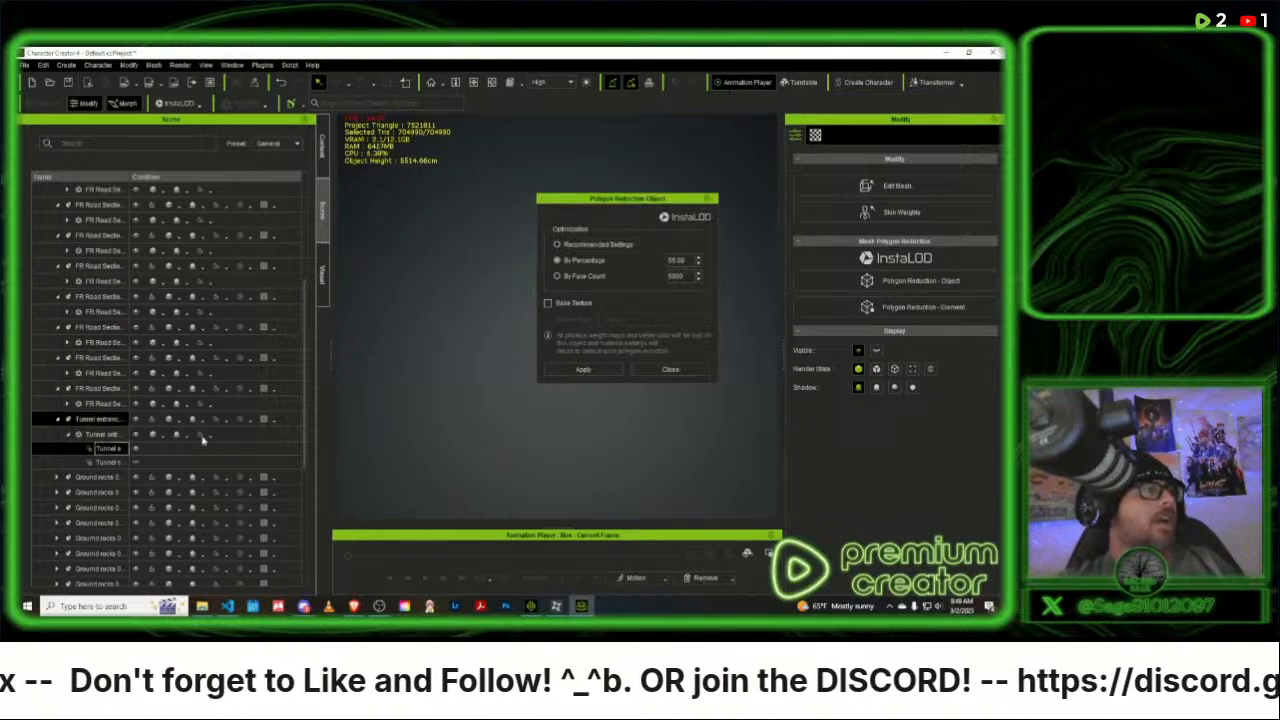
- Set the reduction percentage to 65 and reduce the polygons of the first Ground rocks prop under Box
{"action": "left_click", "coordinate": [92, 478]}
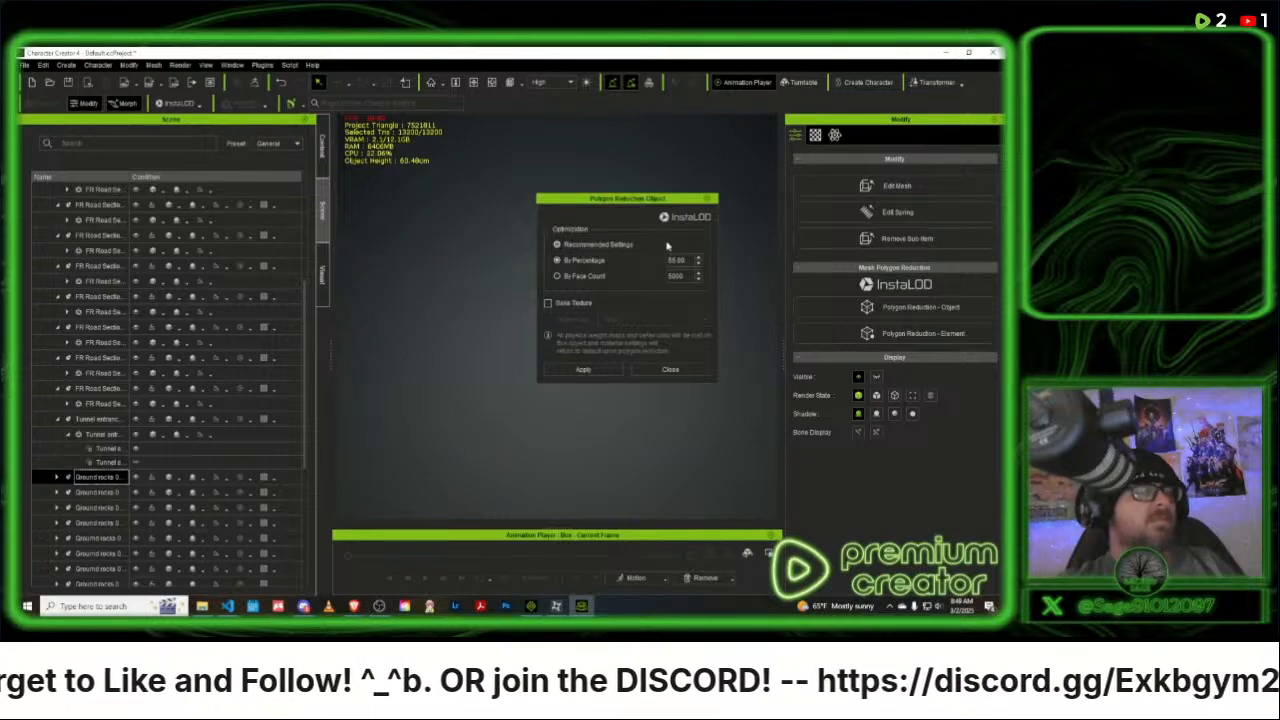
{"action": "left_click_drag", "start_coordinate": [687, 260], "coordinate": [673, 260]}
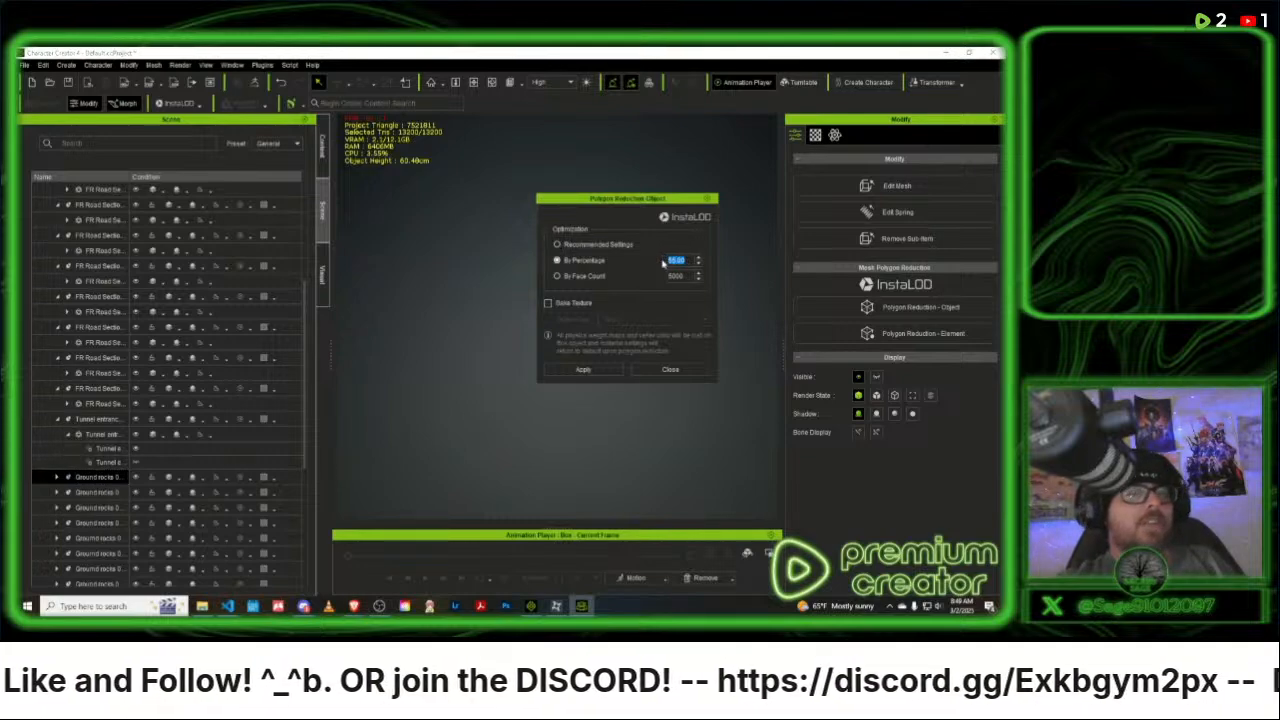
{"action": "type", "text": "65"}
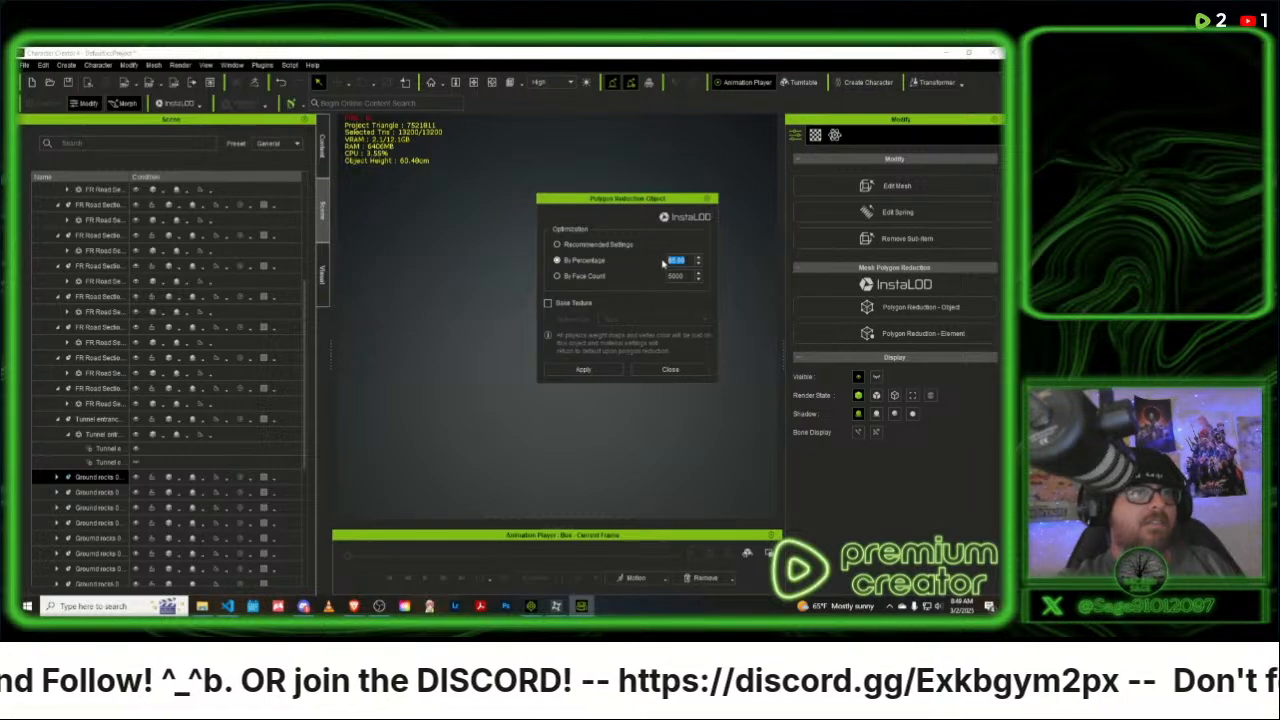
{"action": "left_click", "coordinate": [598, 371]}
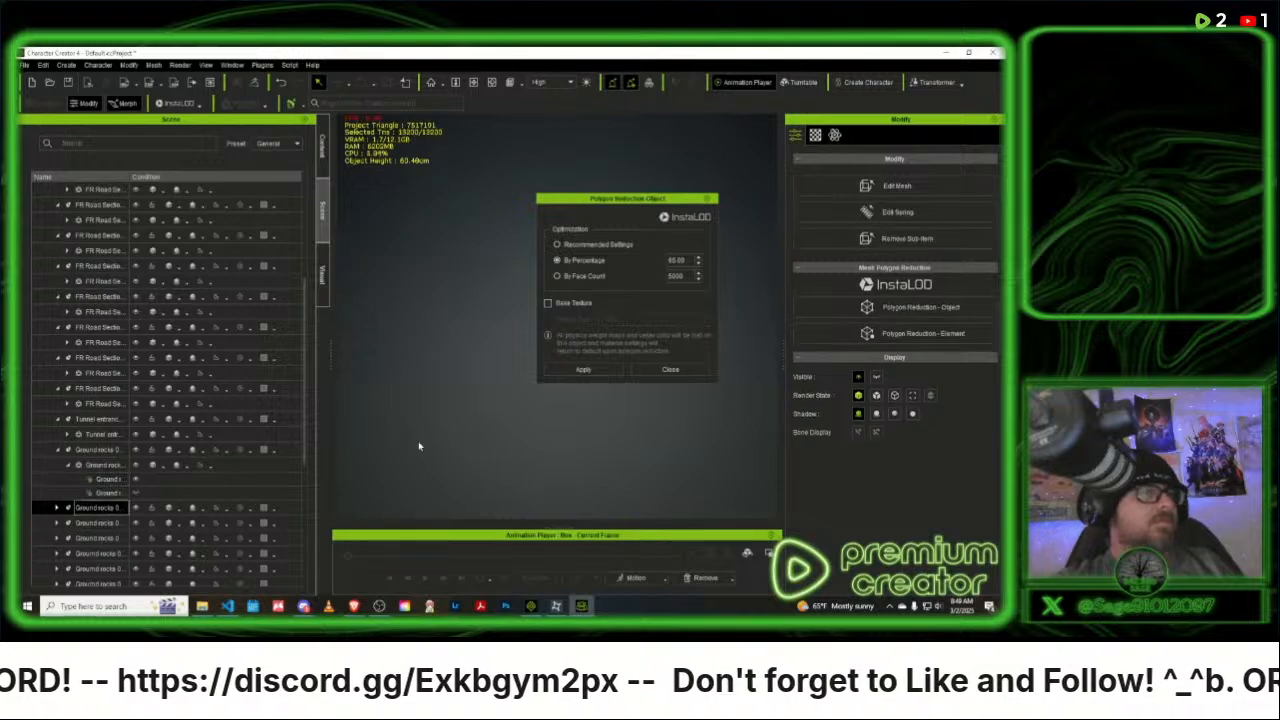
- Apply the 65 percent polygon reduction to each of the second, third and fourth Ground rocks props
{"action": "left_click", "coordinate": [583, 369]}
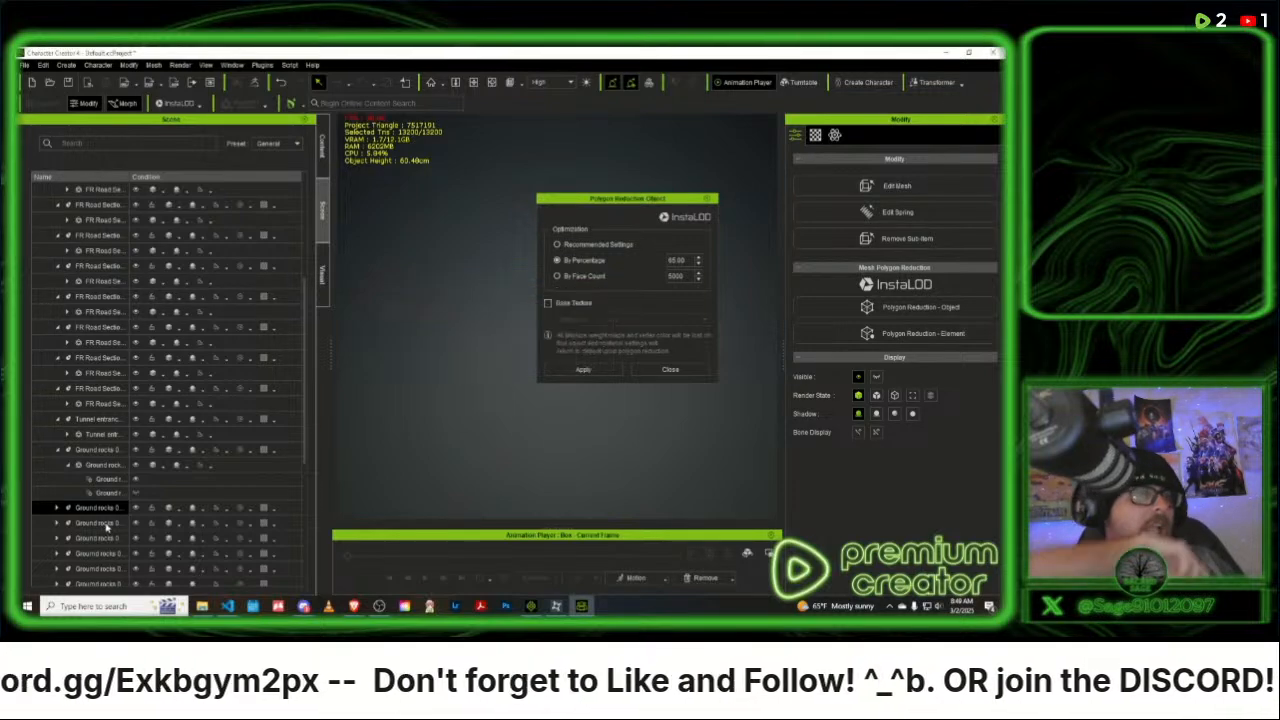
{"action": "left_click", "coordinate": [105, 524]}
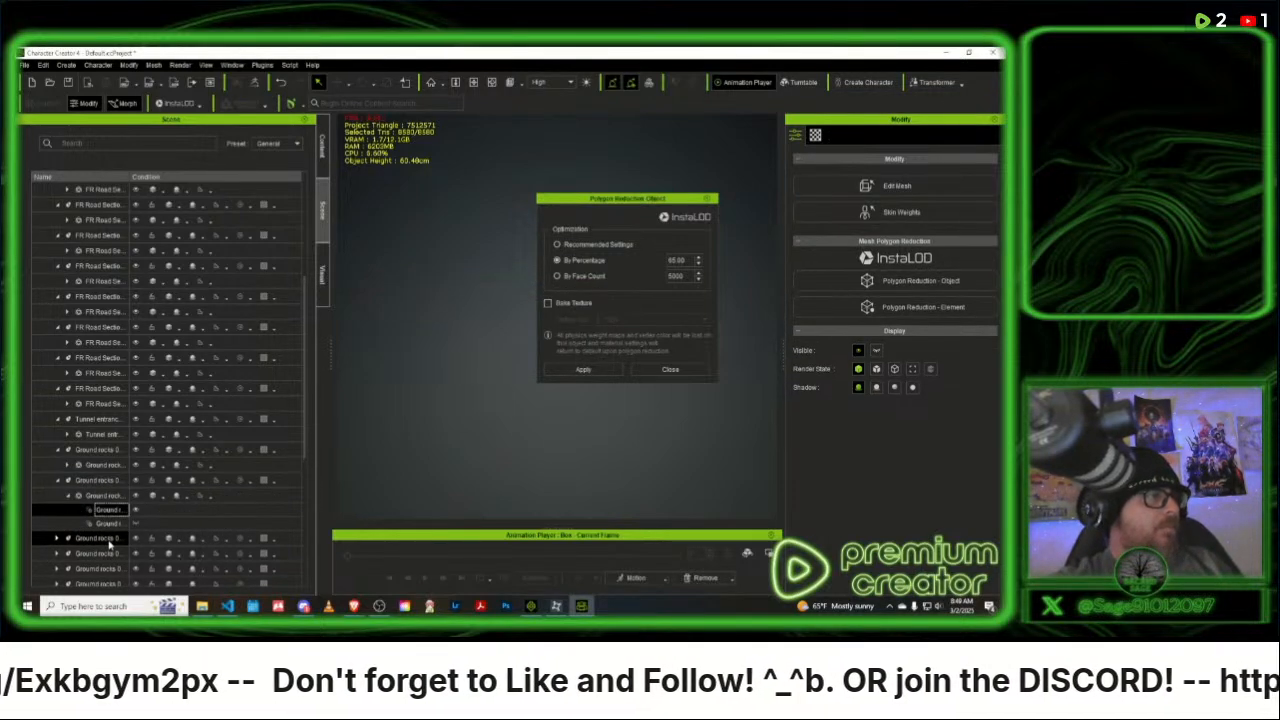
{"action": "left_click", "coordinate": [110, 540]}
{"action": "left_click", "coordinate": [583, 369]}
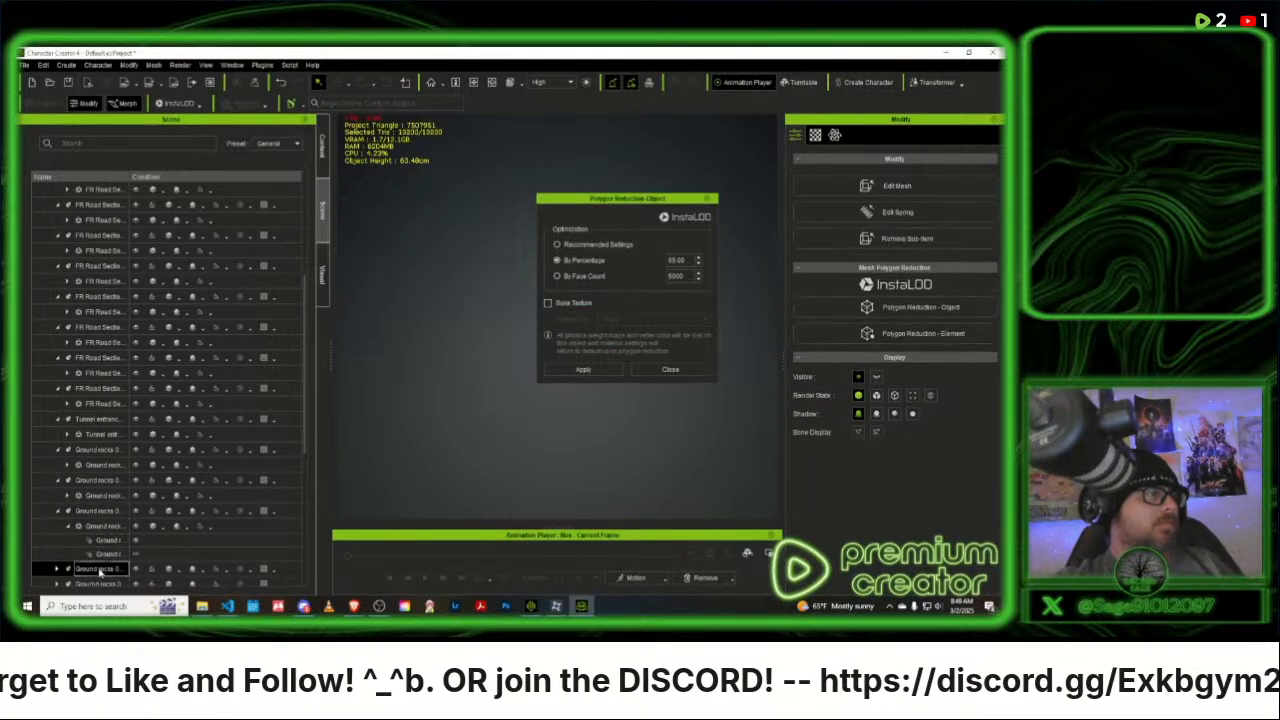
{"action": "left_click", "coordinate": [583, 369]}
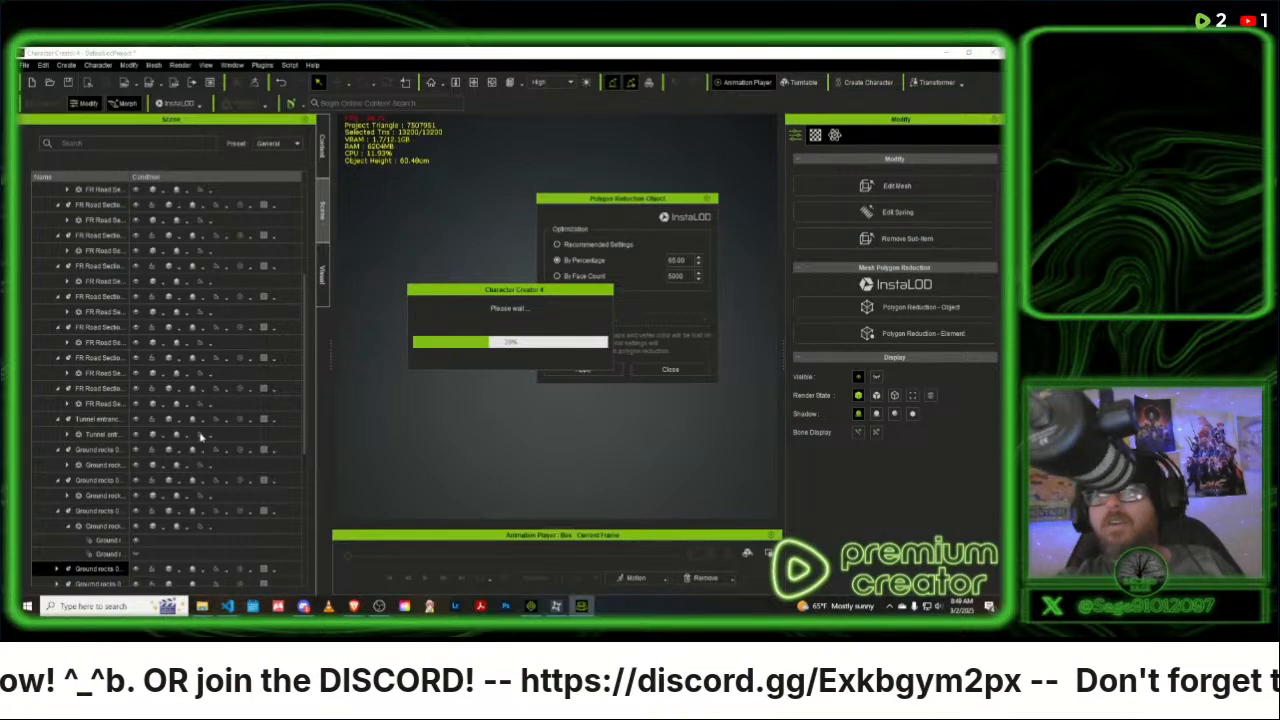
- Reduce the polygons of the fifth and sixth Ground rocks props at 65 percent, one at a time
{"action": "scroll", "coordinate": [205, 433], "scroll_direction": "down", "scroll_amount": 4}
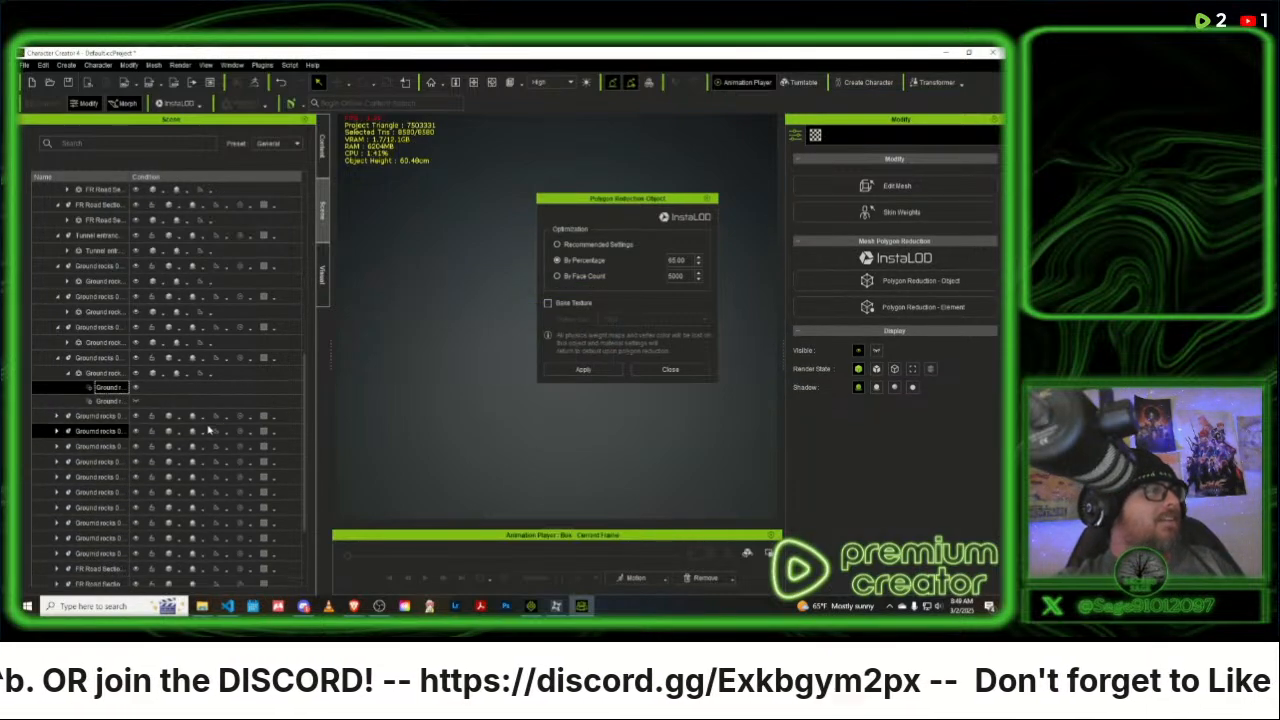
{"action": "scroll", "coordinate": [209, 430], "scroll_direction": "down", "scroll_amount": 1}
{"action": "left_click", "coordinate": [108, 371]}
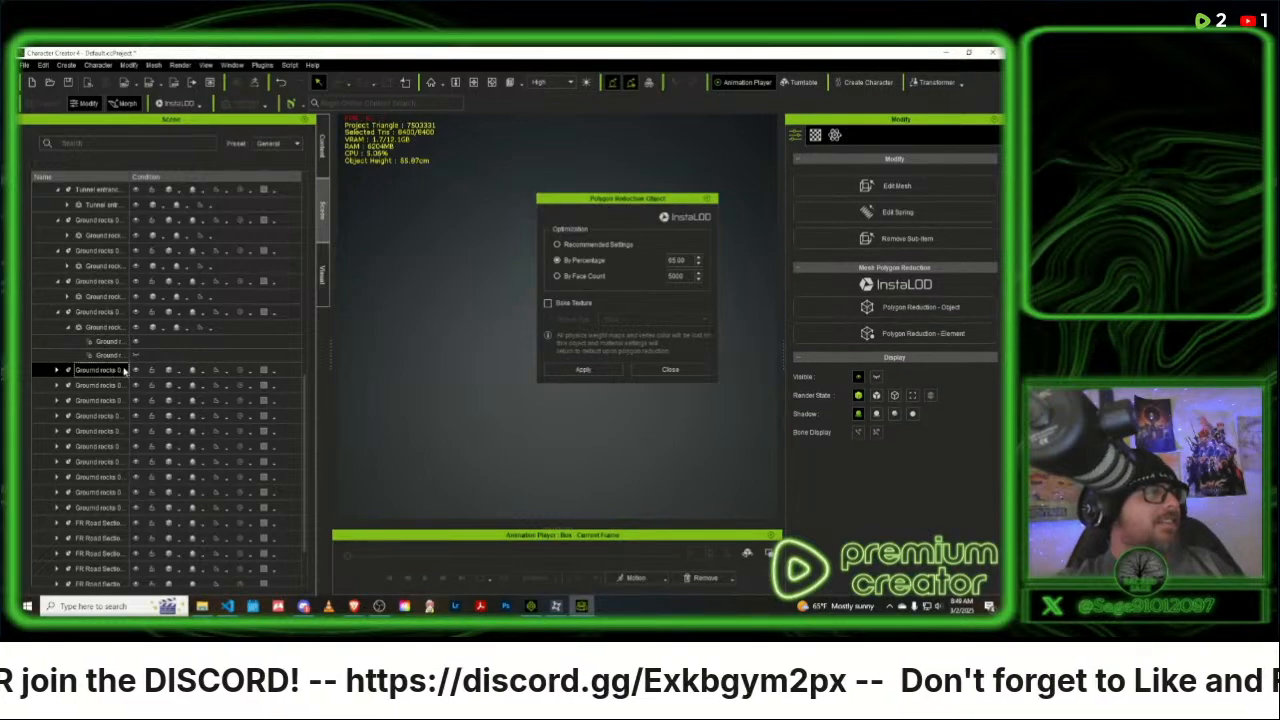
{"action": "left_click", "coordinate": [583, 370]}
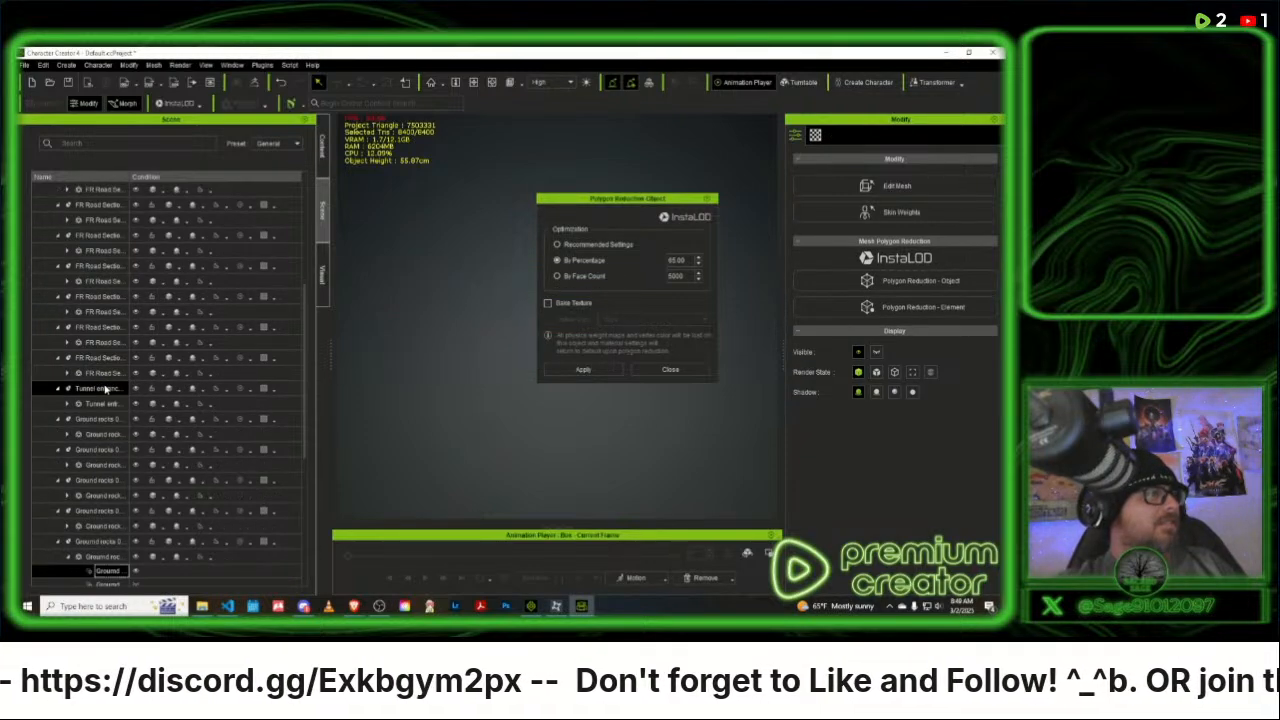
{"action": "scroll", "coordinate": [110, 470], "scroll_direction": "down", "scroll_amount": 4}
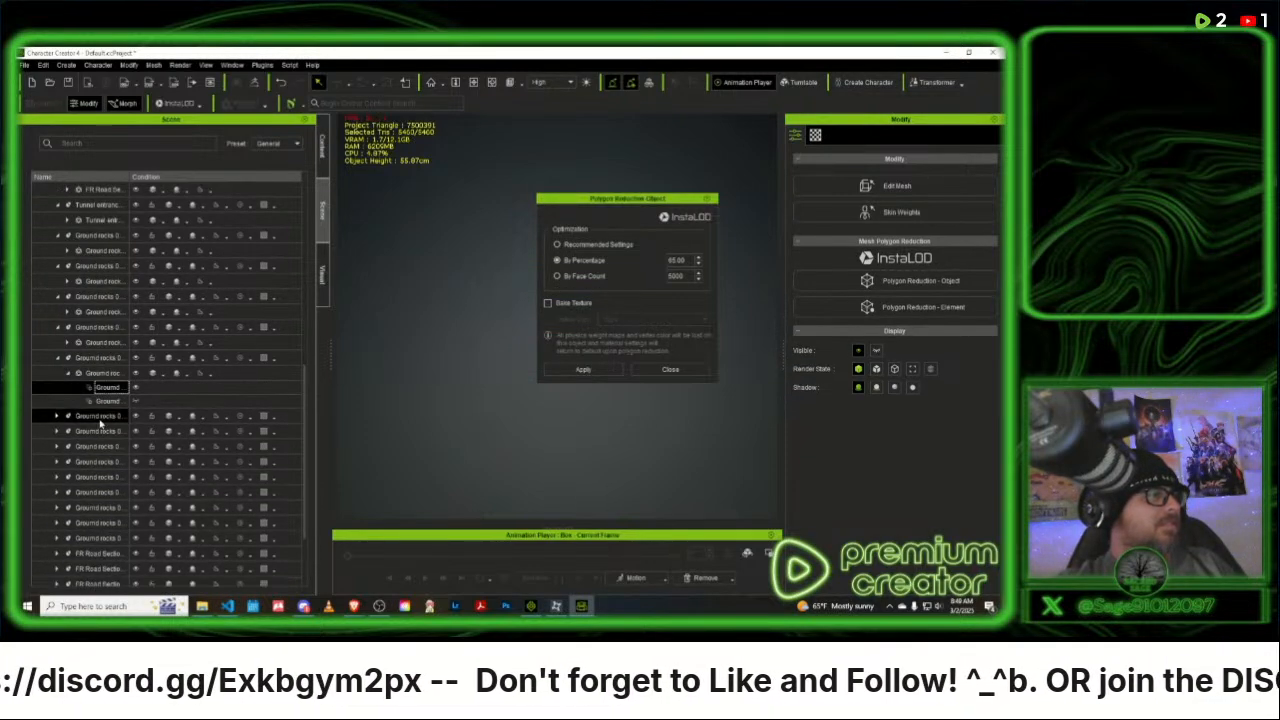
{"action": "left_click", "coordinate": [100, 417]}
{"action": "left_click", "coordinate": [584, 369]}
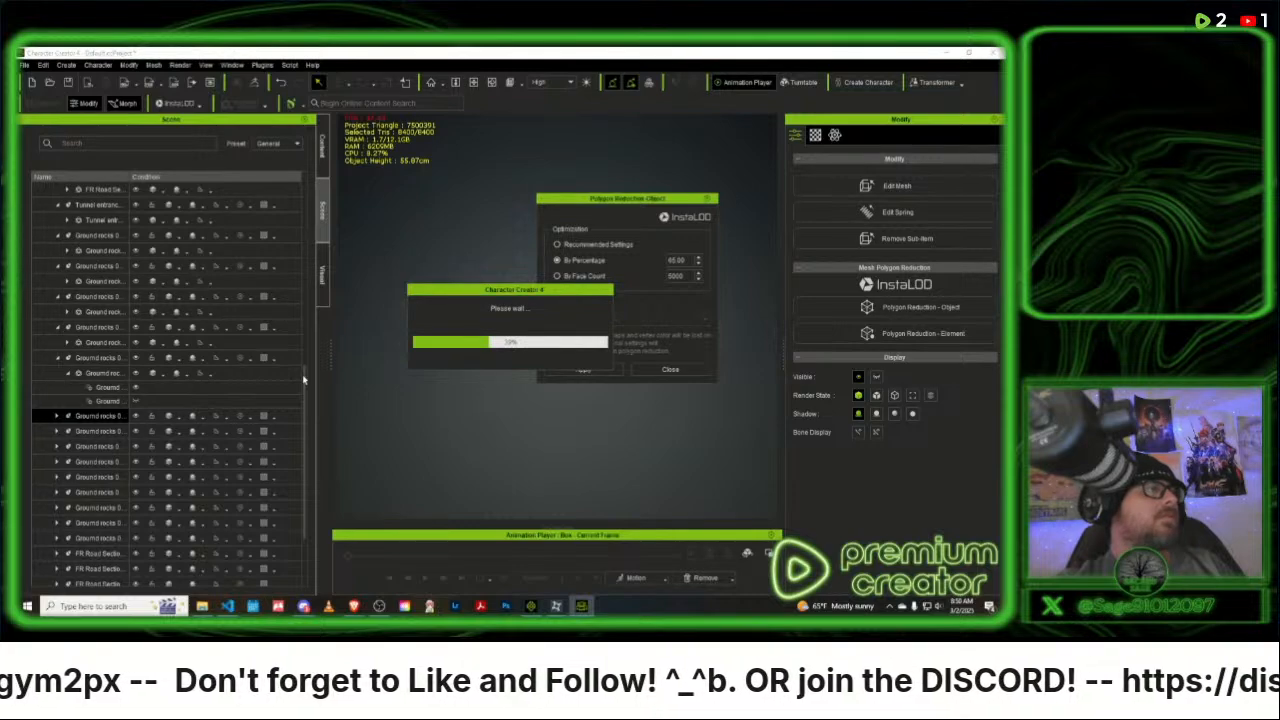
- Apply the 65 percent polygon reduction individually to the seventh and eighth Ground rocks props
{"action": "scroll", "coordinate": [149, 463], "scroll_direction": "down", "scroll_amount": 5}
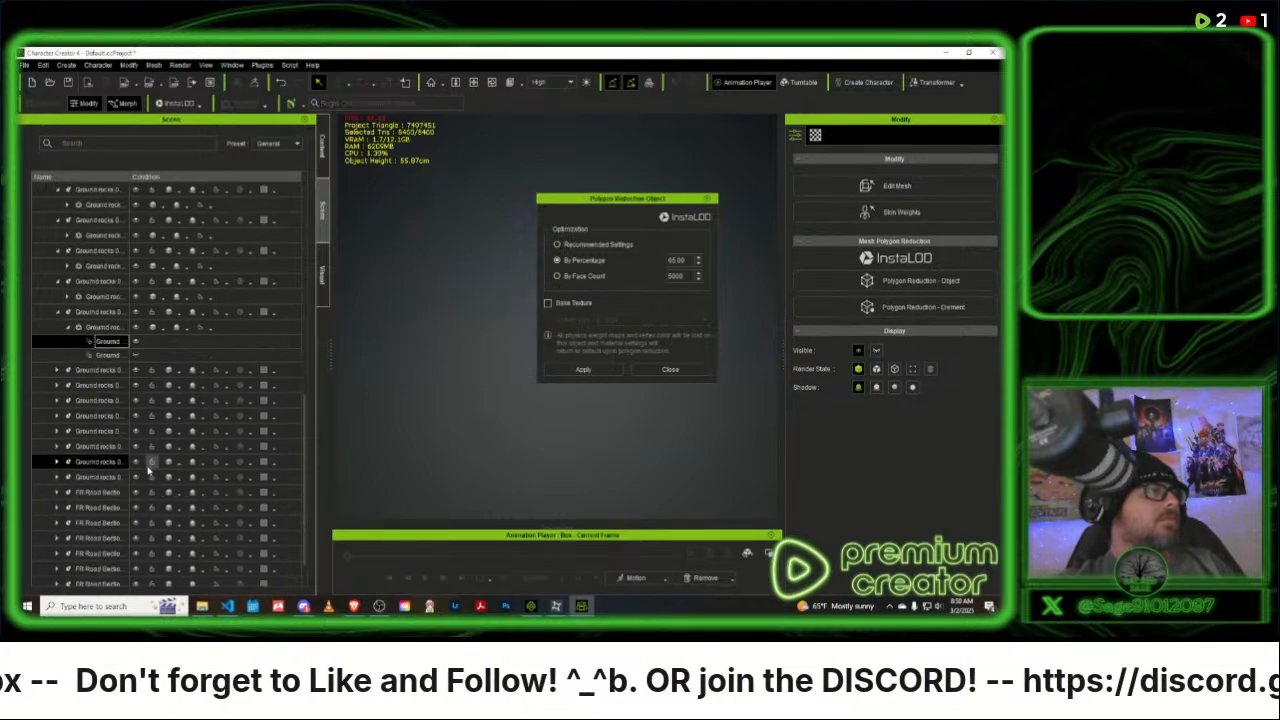
{"action": "left_click", "coordinate": [110, 372]}
{"action": "left_click", "coordinate": [584, 369]}
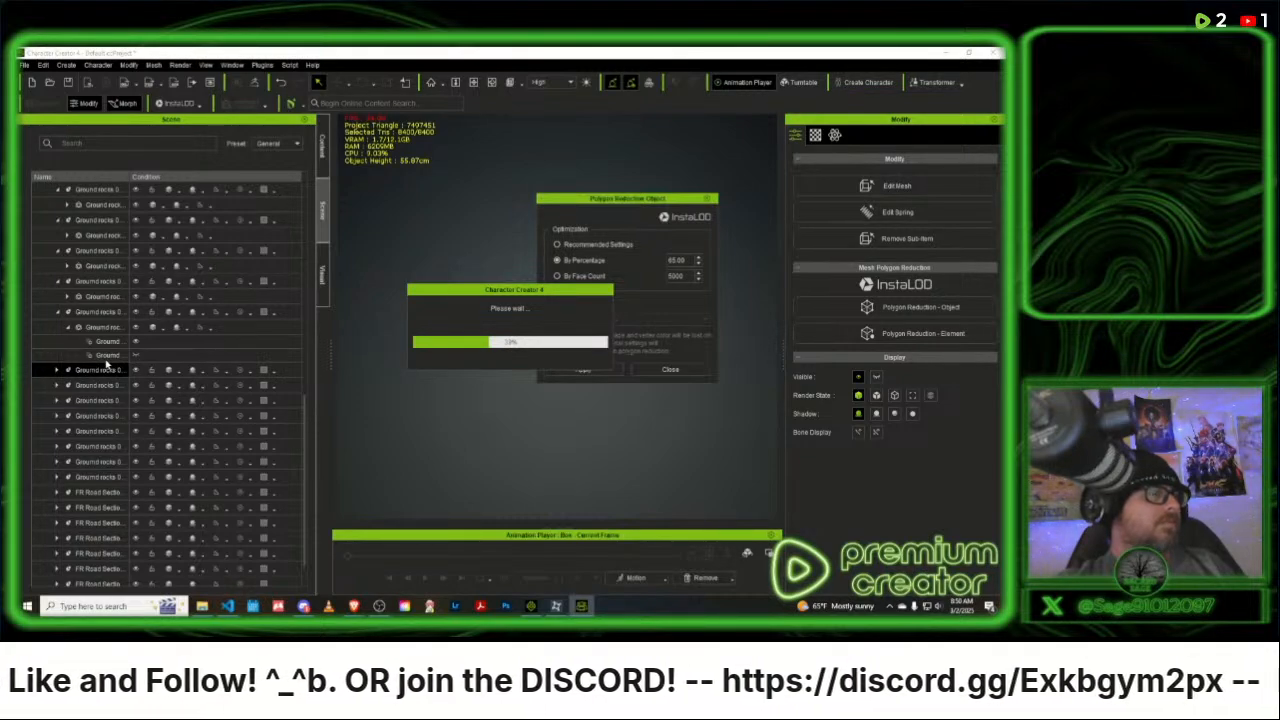
{"action": "scroll", "coordinate": [97, 430], "scroll_direction": "down", "scroll_amount": 5}
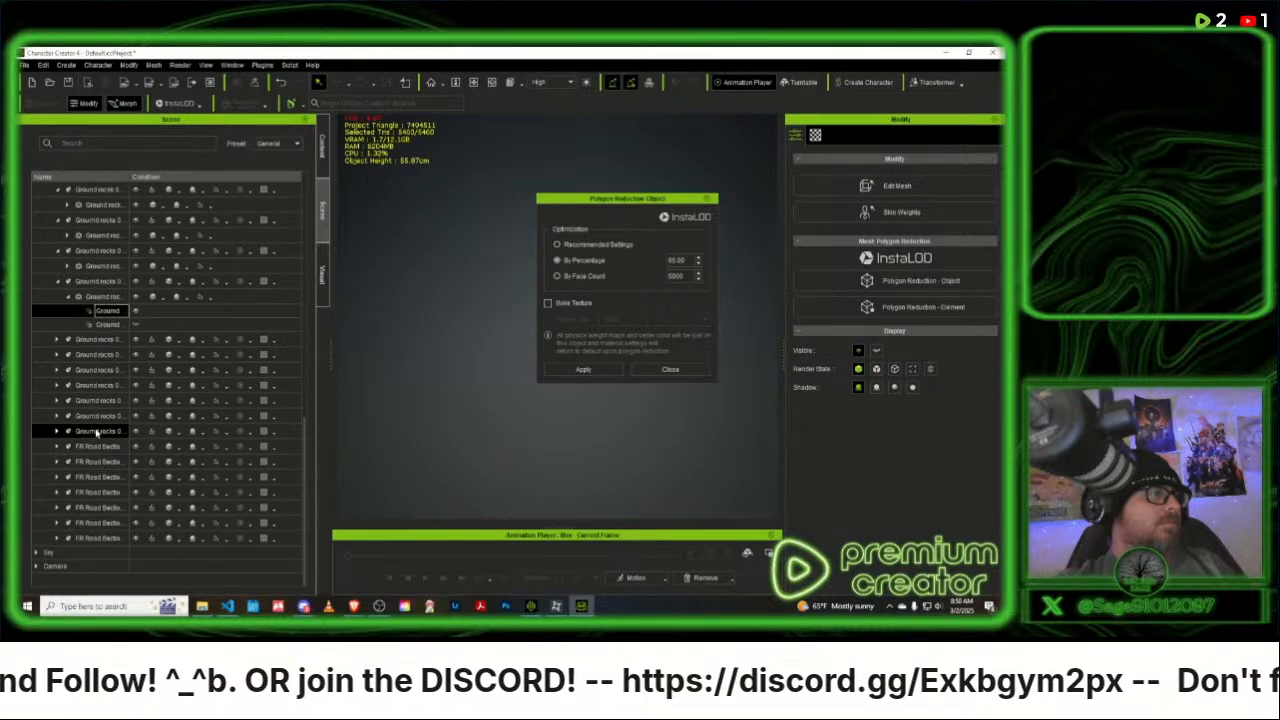
{"action": "left_click", "coordinate": [105, 340]}
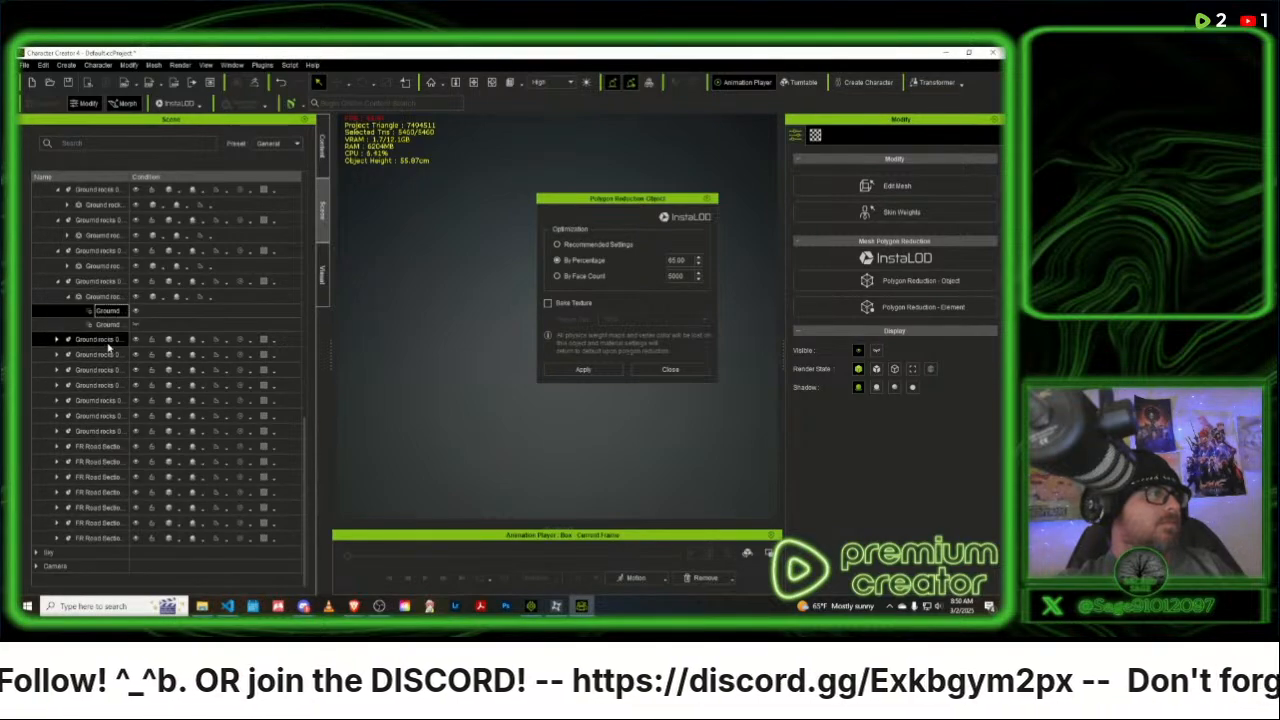
{"action": "left_click", "coordinate": [584, 369]}
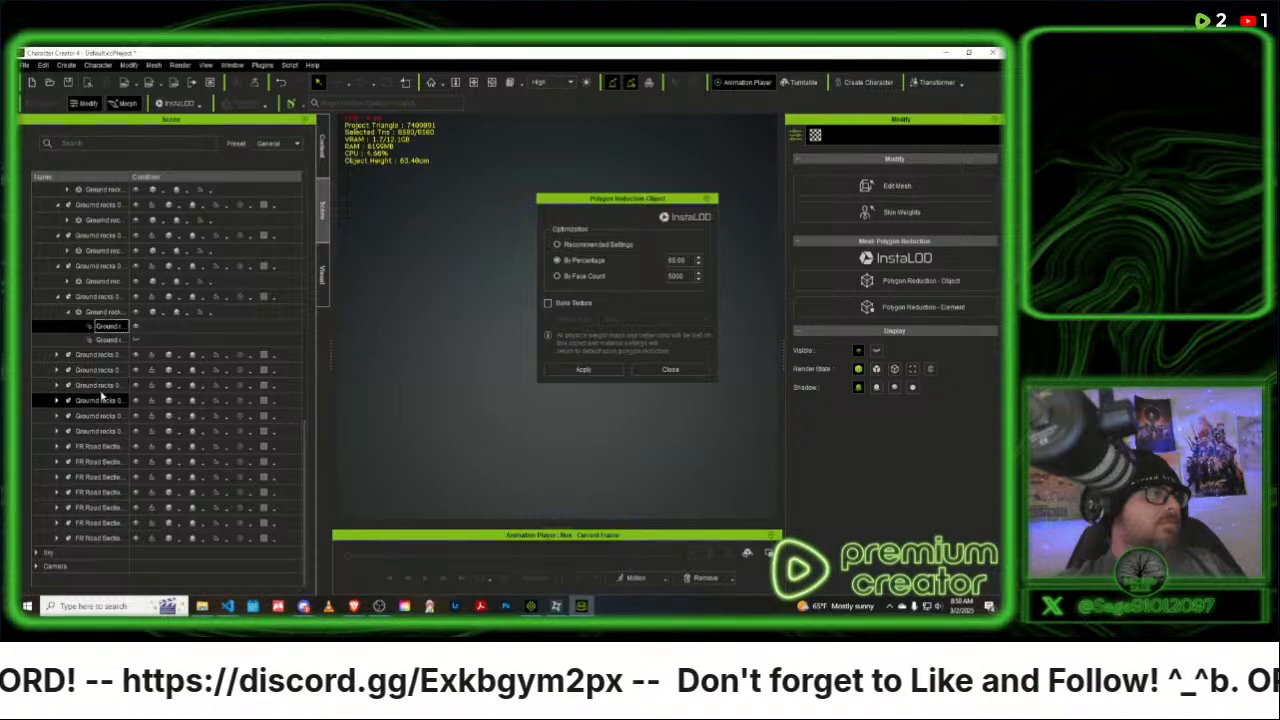
- Reduce each of the ninth, tenth and eleventh Ground rocks props at 65 percent
{"action": "left_click", "coordinate": [104, 355]}
{"action": "left_click", "coordinate": [583, 369]}
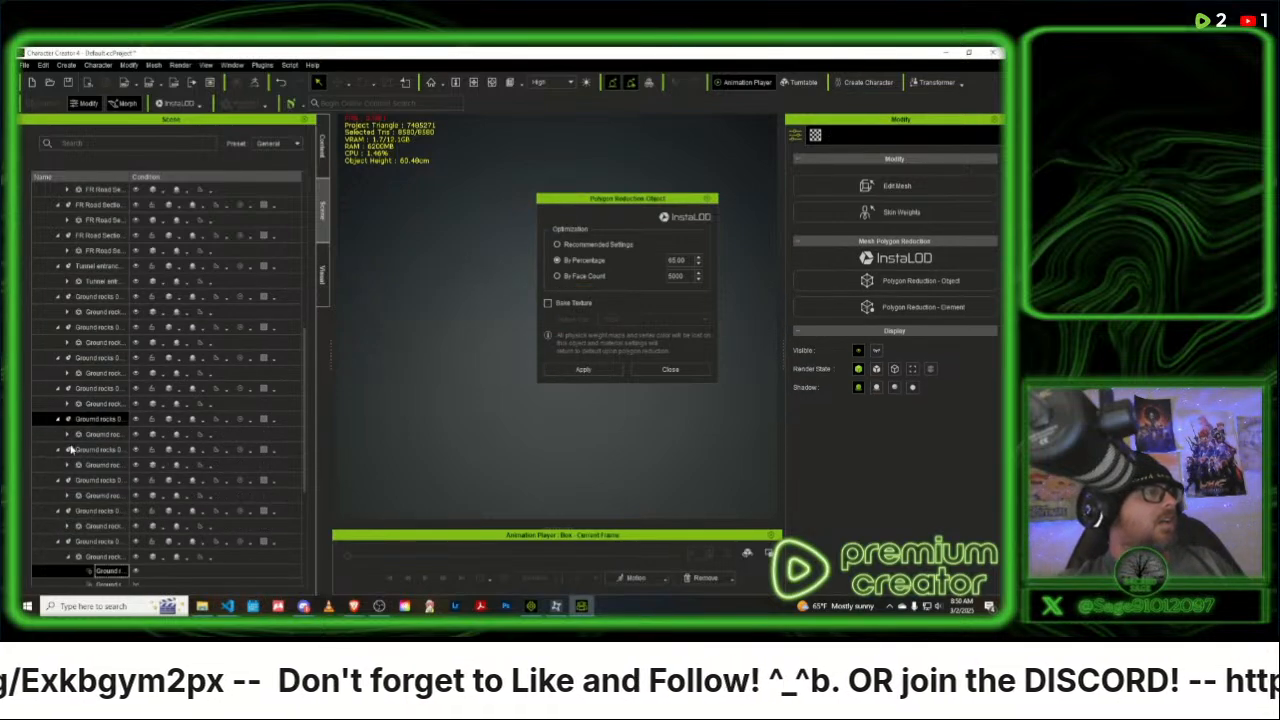
{"action": "left_click", "coordinate": [70, 451]}
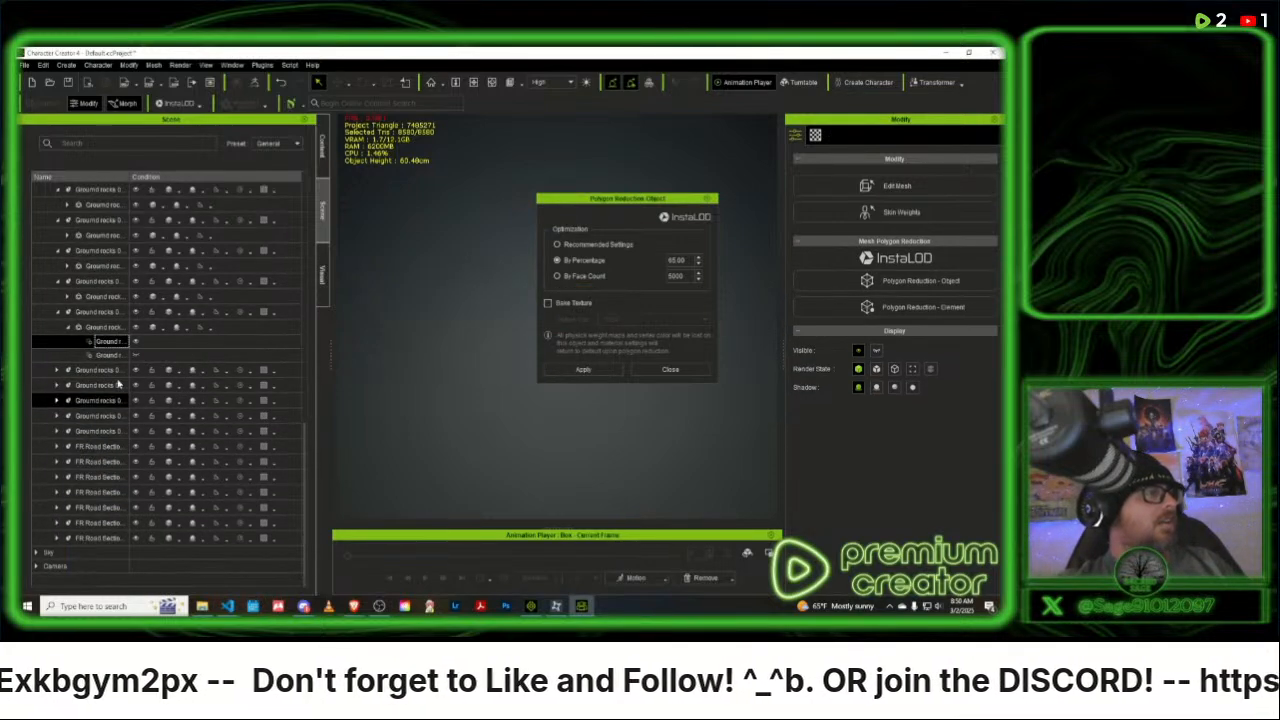
{"action": "left_click", "coordinate": [585, 370]}
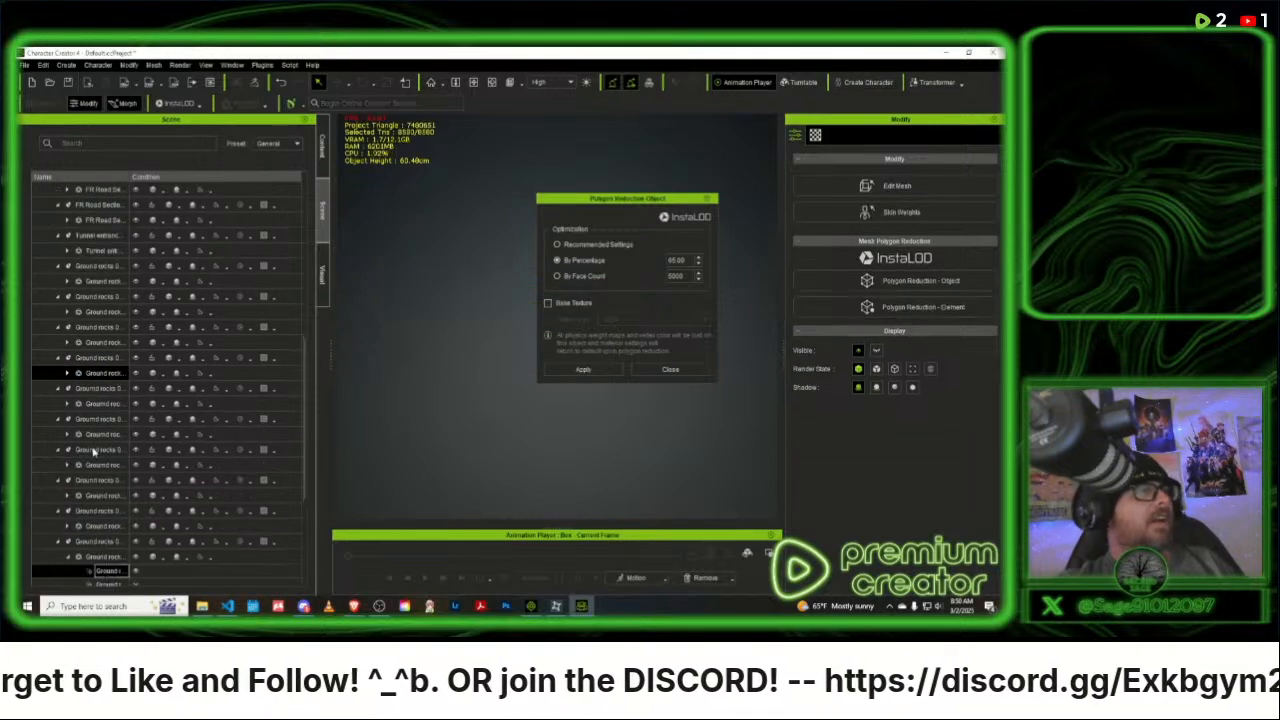
{"action": "left_click", "coordinate": [100, 385]}
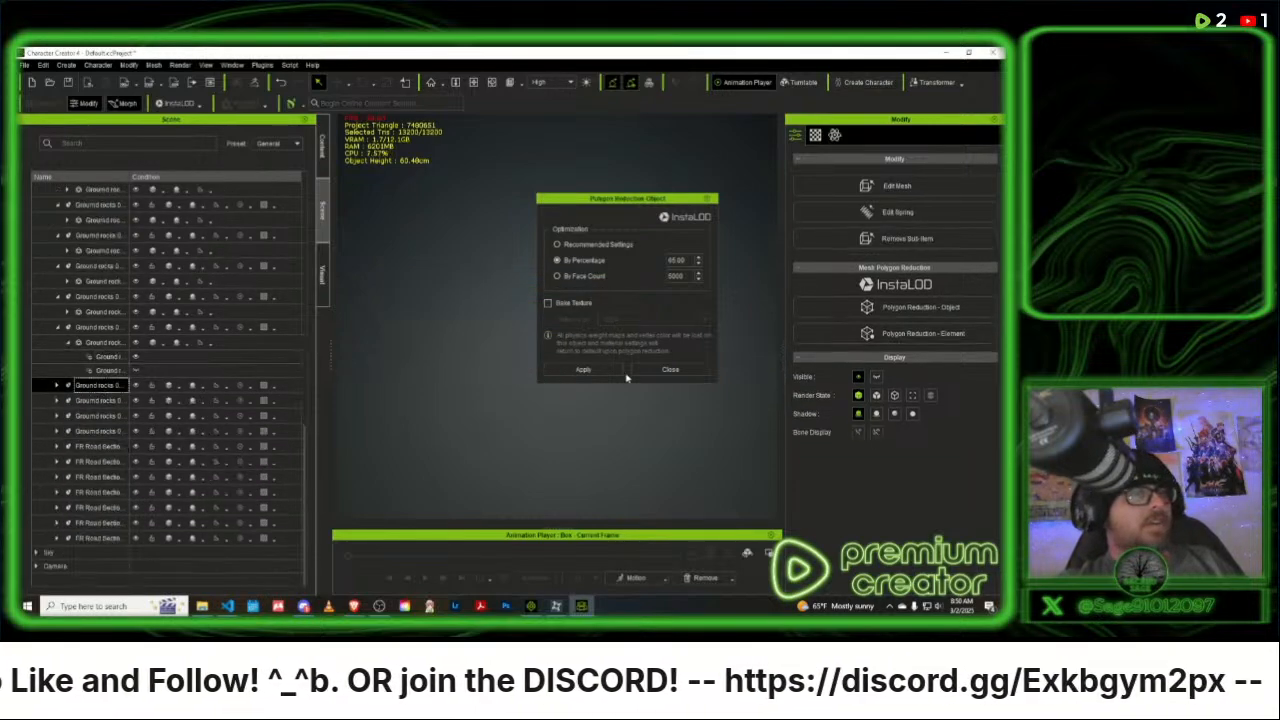
{"action": "left_click", "coordinate": [583, 369]}
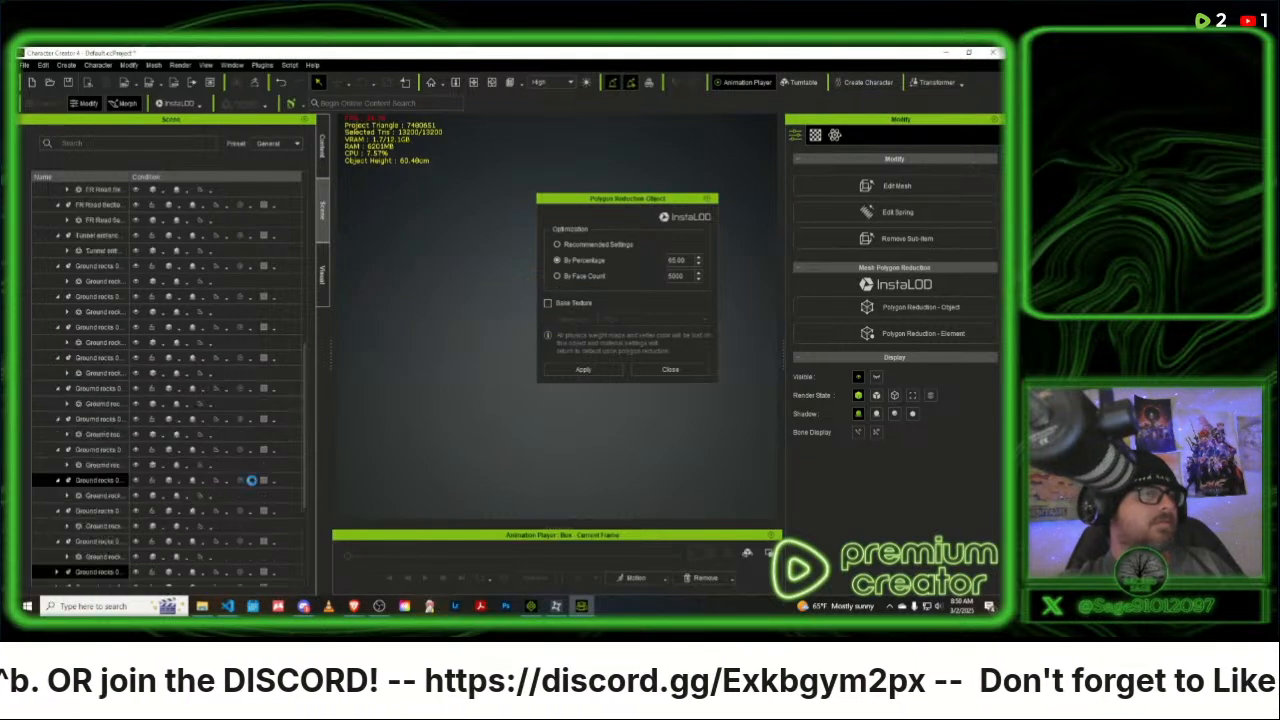
- Apply the 65 percent polygon reduction to the twelfth and thirteenth Ground rocks props under Box
{"action": "left_click", "coordinate": [104, 401]}
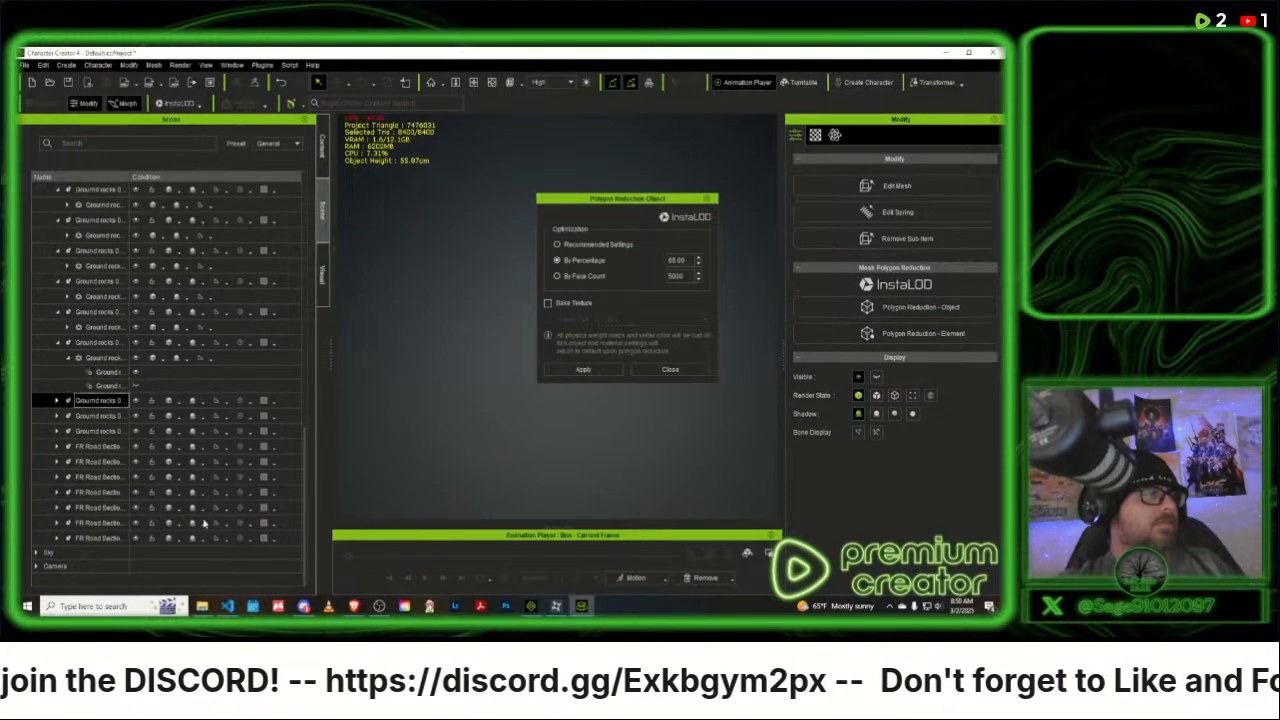
{"action": "left_click", "coordinate": [583, 369]}
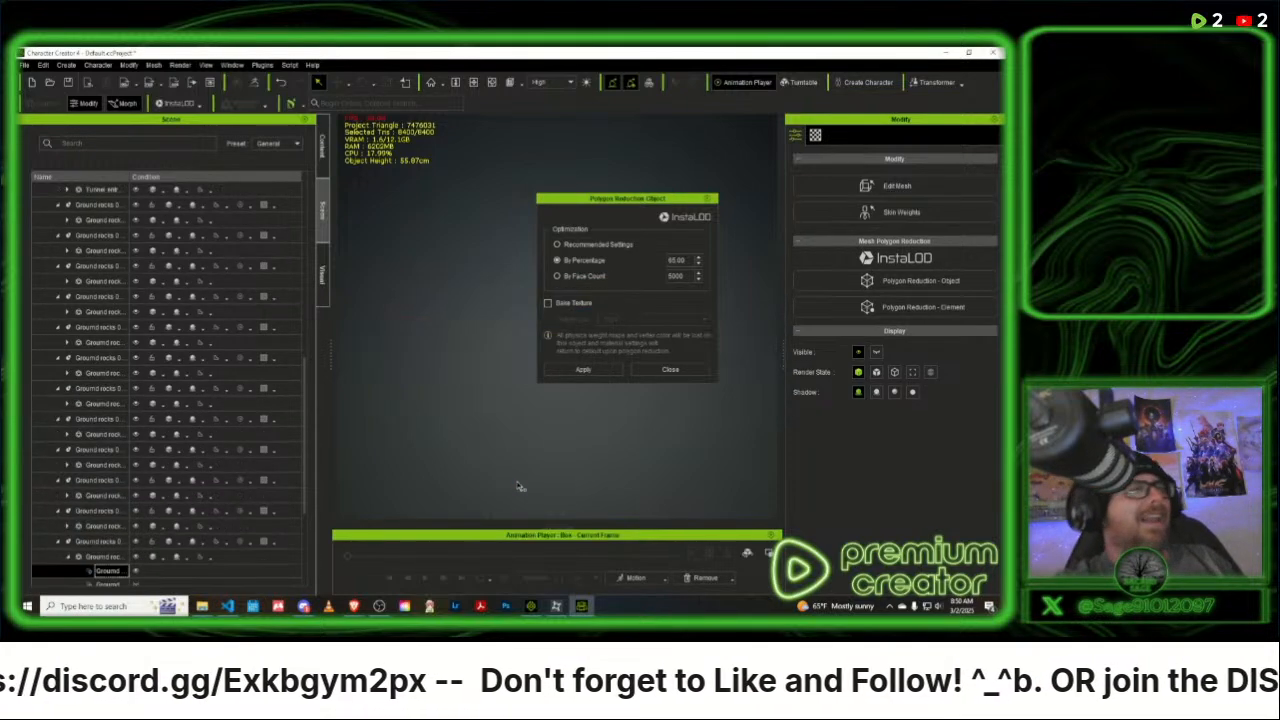
{"action": "scroll", "coordinate": [104, 488], "scroll_direction": "down", "scroll_amount": 4}
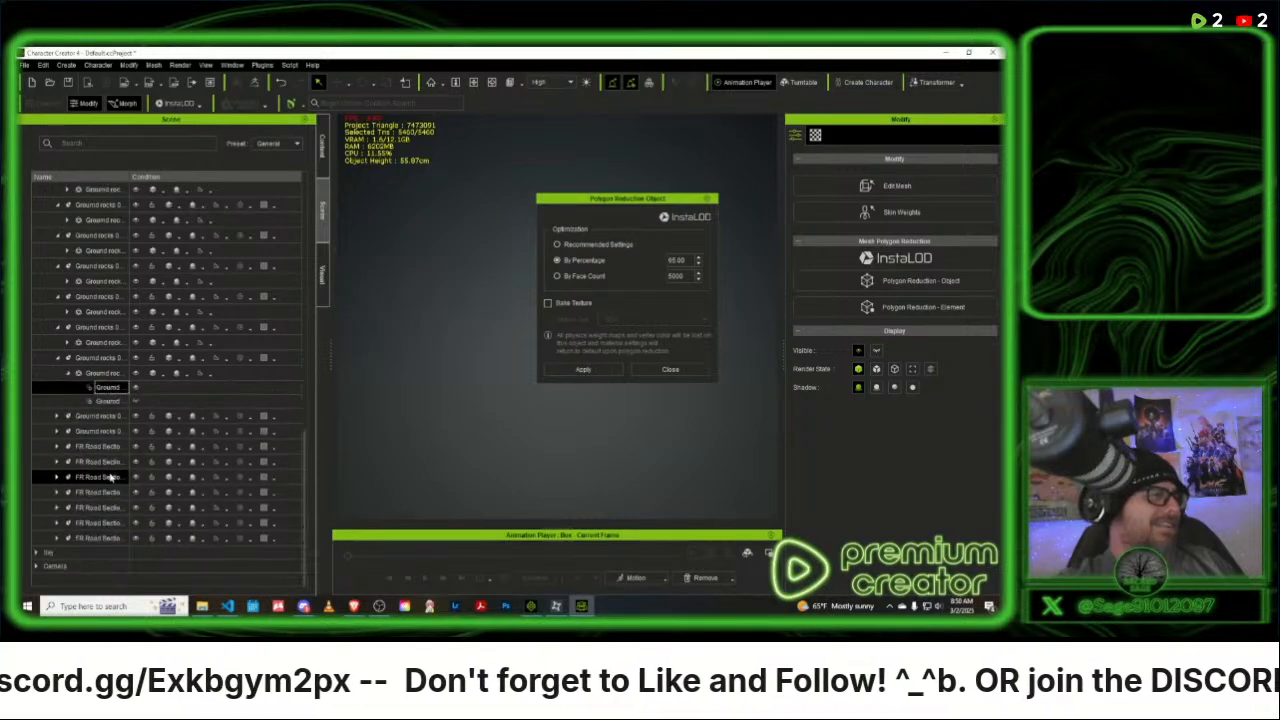
{"action": "left_click", "coordinate": [111, 415]}
{"action": "left_click", "coordinate": [586, 370]}
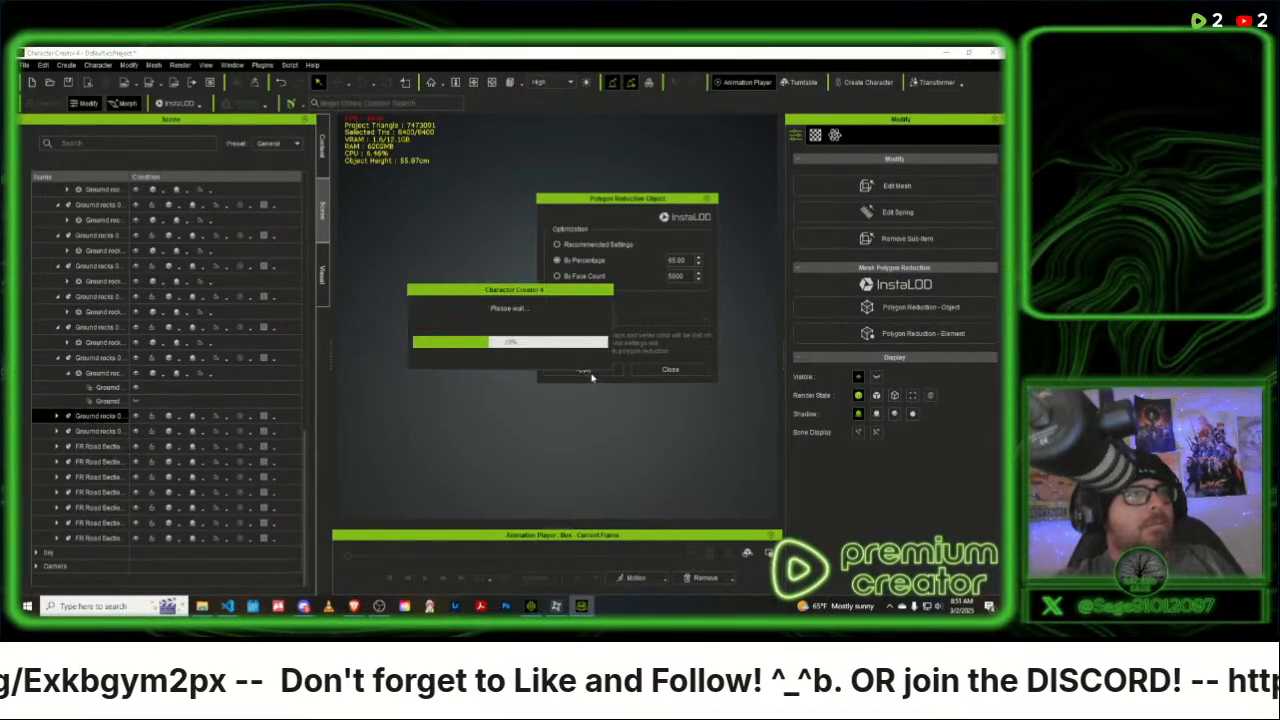
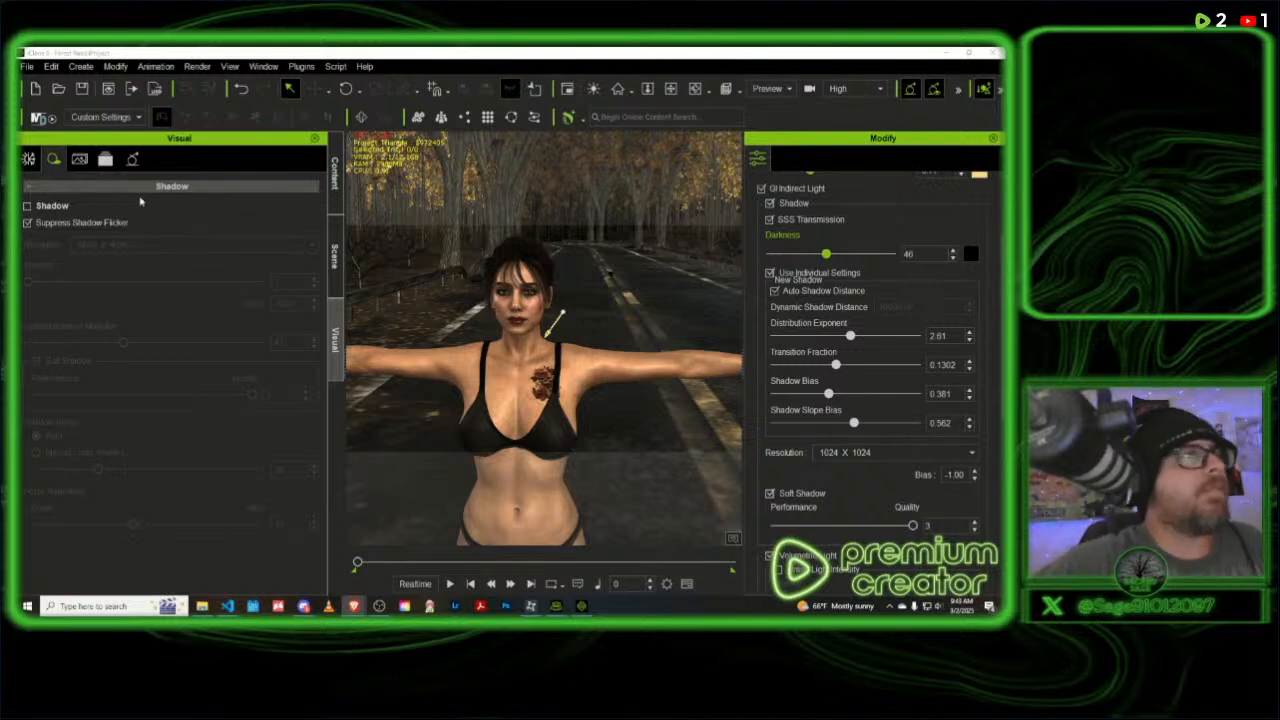
- Open the content library's template folders, collapse the Set folder and expand the Actor folder
{"action": "left_click", "coordinate": [334, 245]}
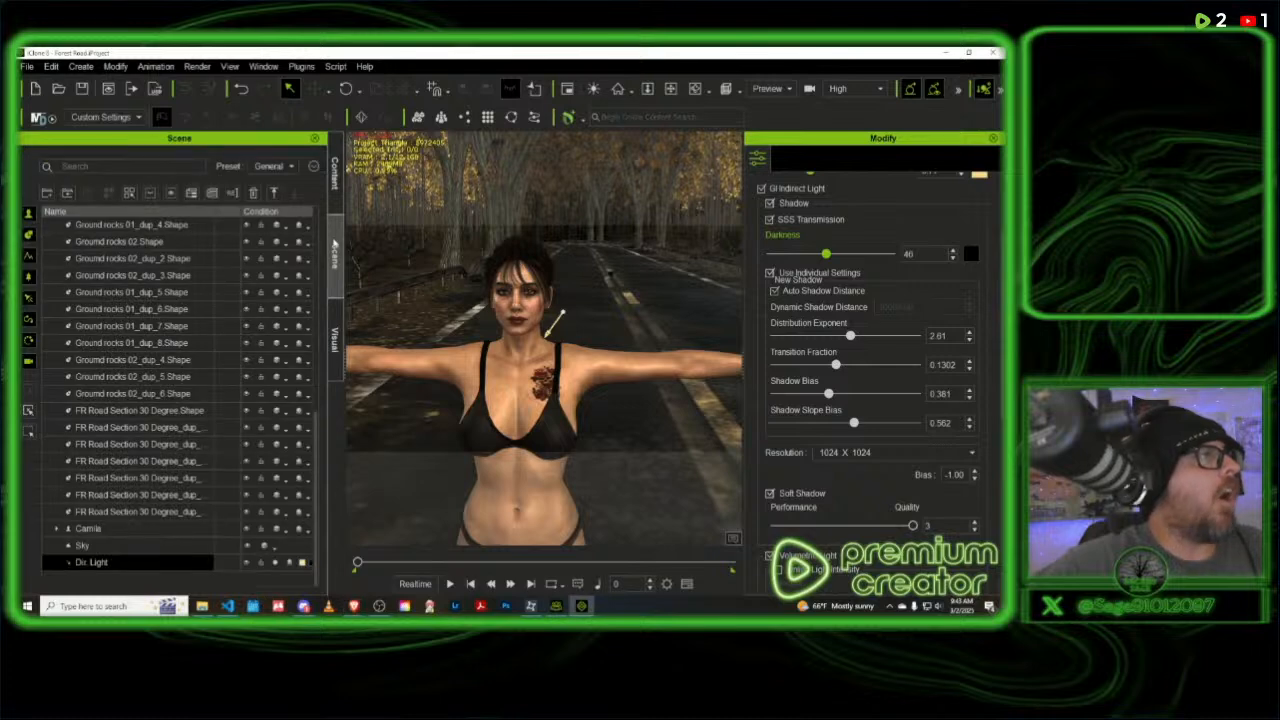
{"action": "left_click", "coordinate": [336, 178]}
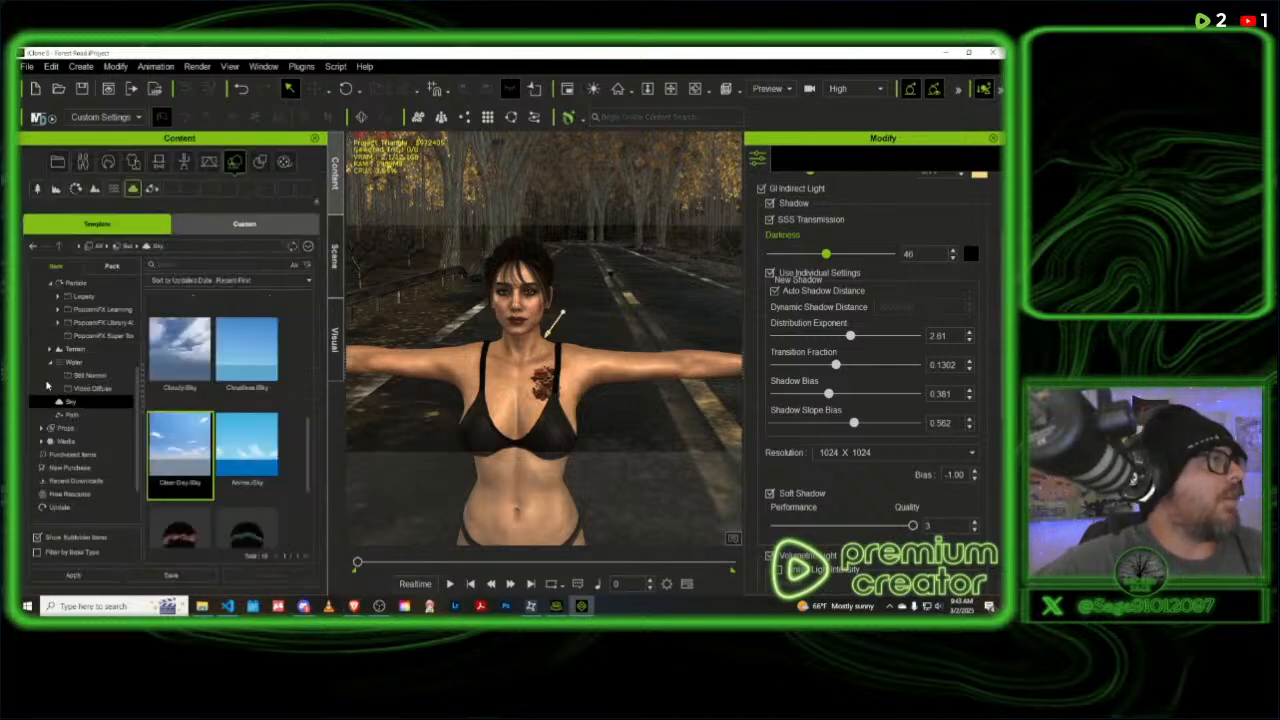
{"action": "left_click", "coordinate": [52, 287]}
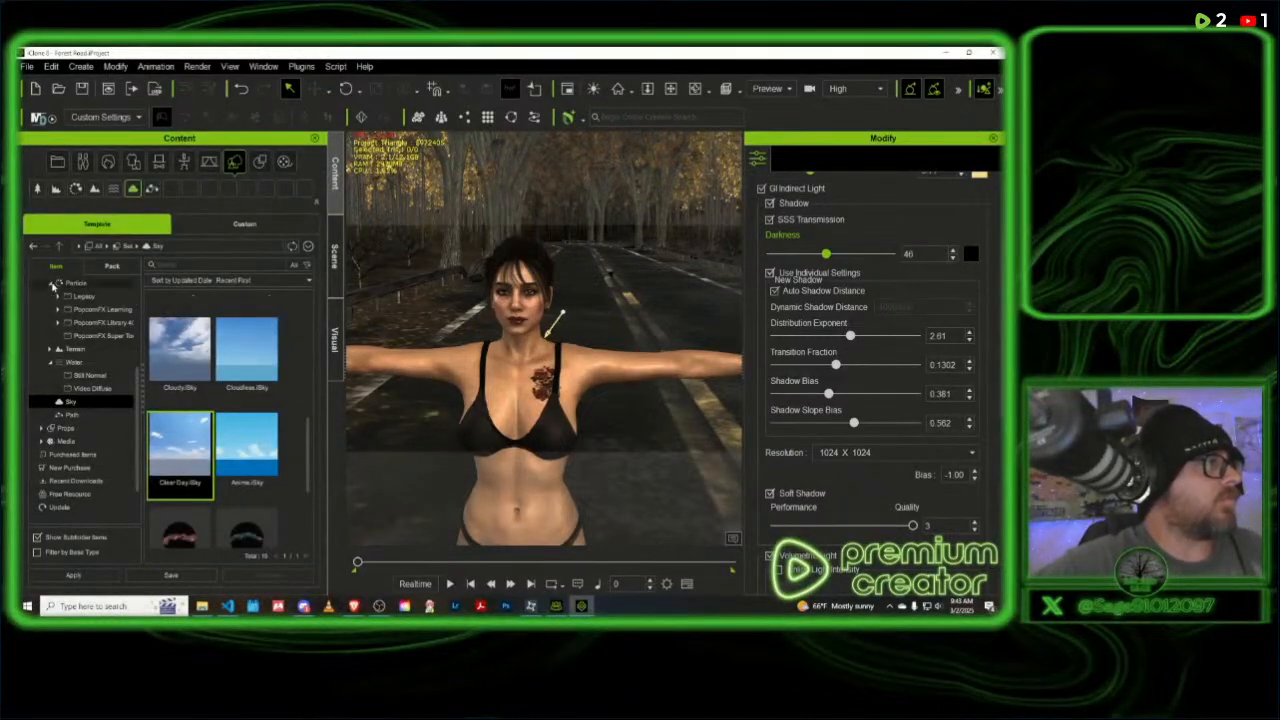
{"action": "scroll", "coordinate": [48, 300], "scroll_direction": "up", "scroll_amount": 1}
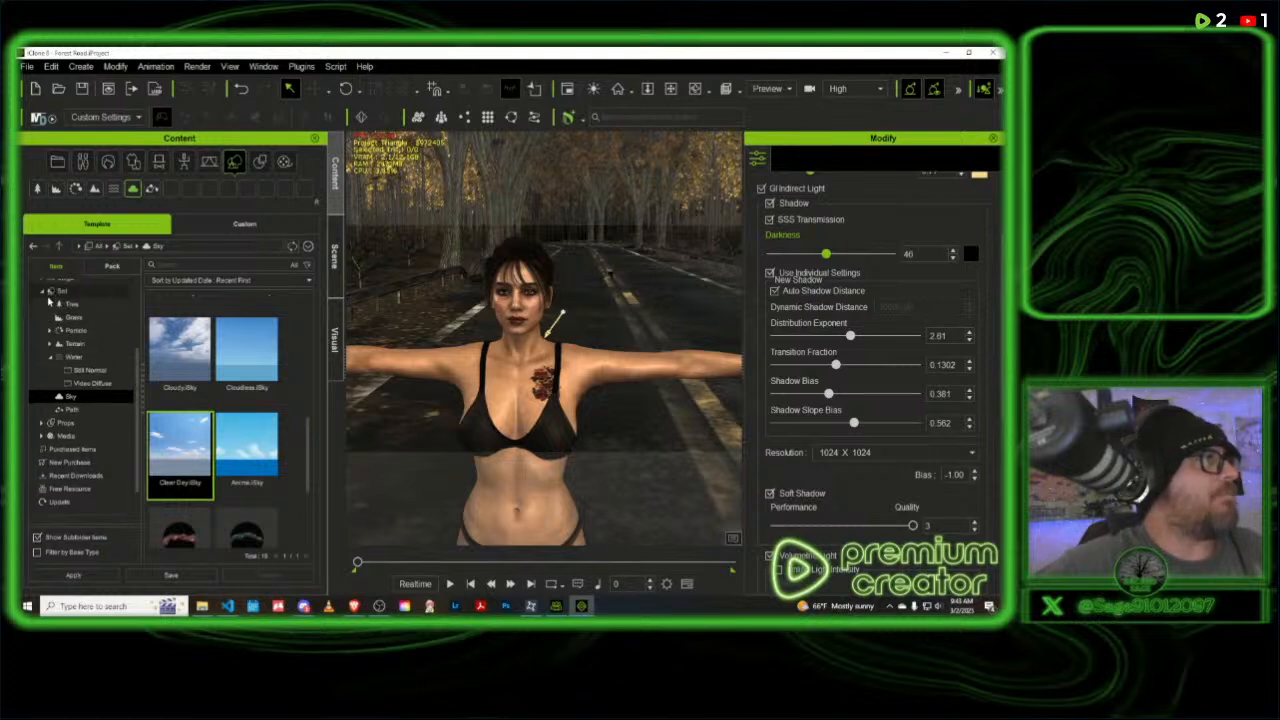
{"action": "left_click", "coordinate": [42, 291]}
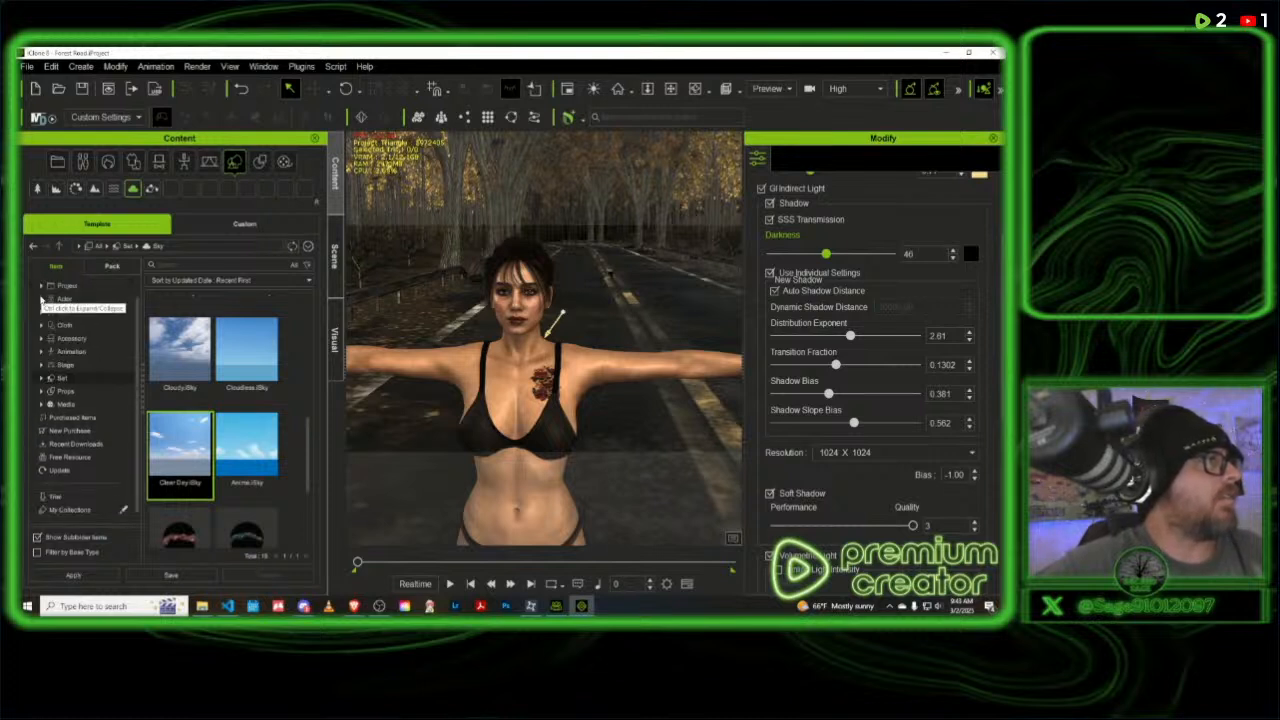
{"action": "scroll", "coordinate": [42, 298], "scroll_direction": "up", "scroll_amount": 3}
{"action": "left_click", "coordinate": [42, 299]}
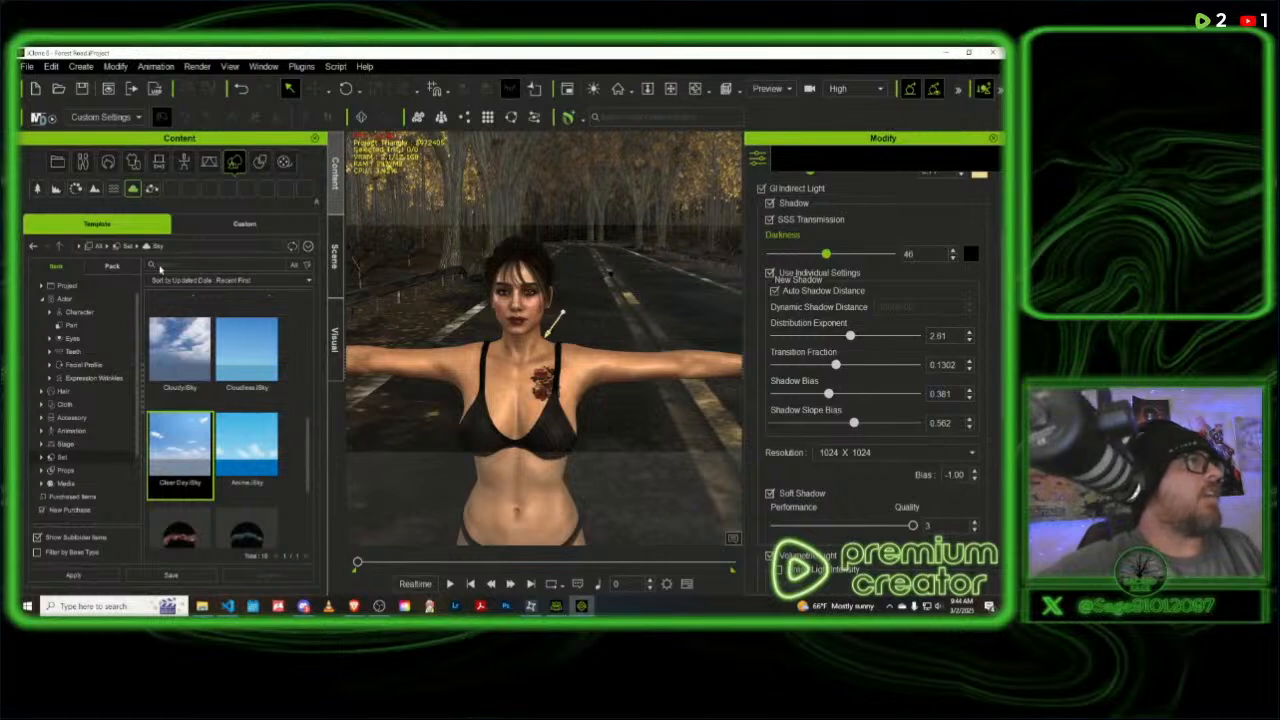
- Search the Sky template folder for car, SUV and van, clearing each term before the next
{"action": "left_click", "coordinate": [160, 267]}
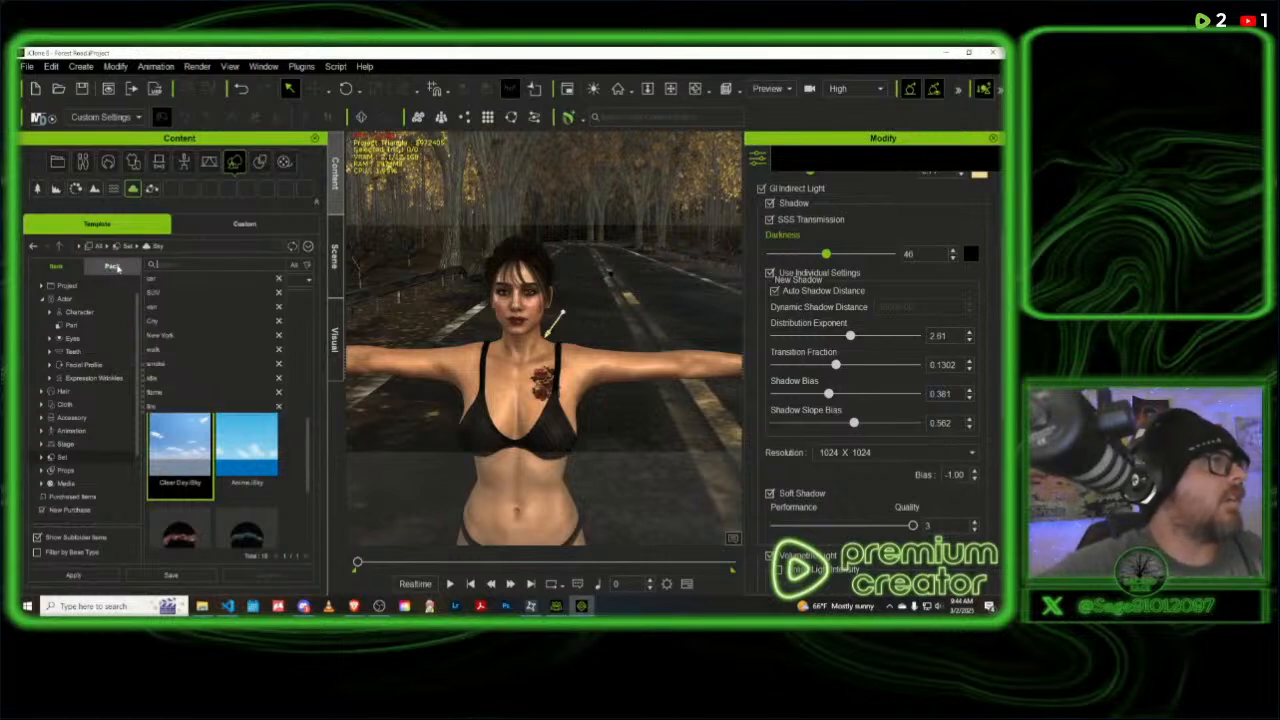
{"action": "left_click", "coordinate": [168, 283]}
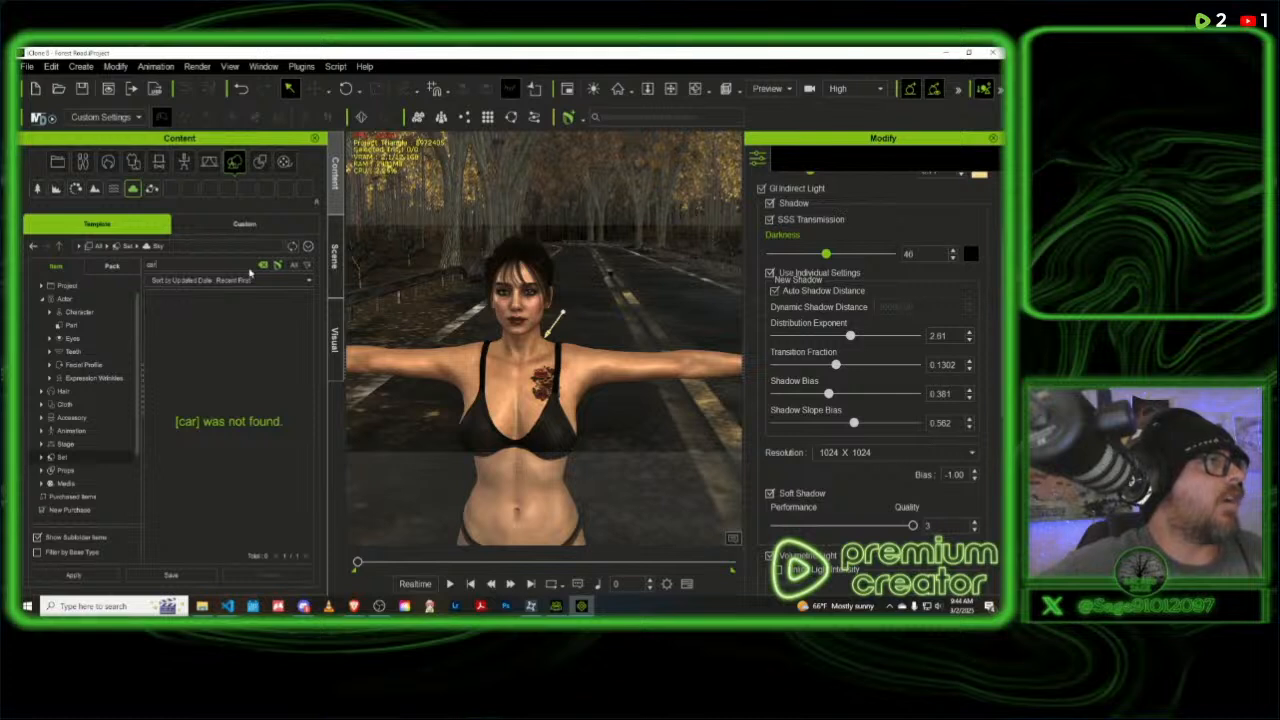
{"action": "left_click", "coordinate": [289, 266]}
{"action": "left_click", "coordinate": [181, 266]}
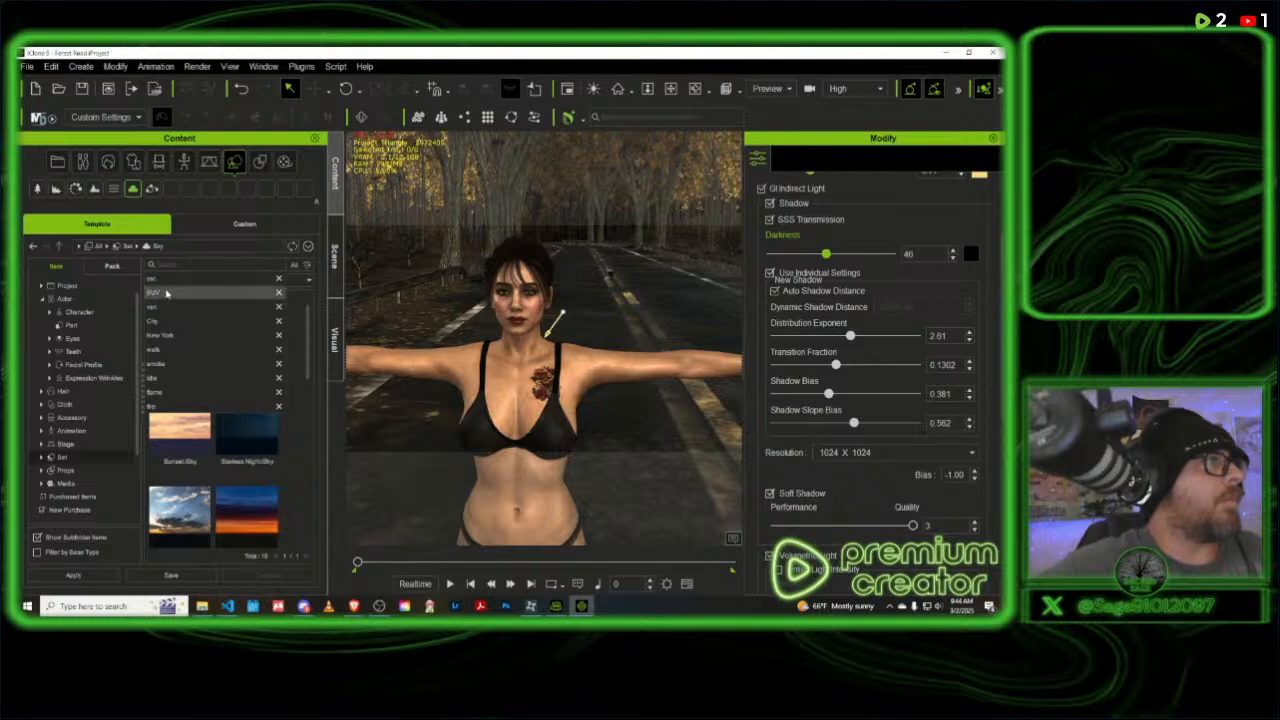
{"action": "left_click", "coordinate": [167, 293]}
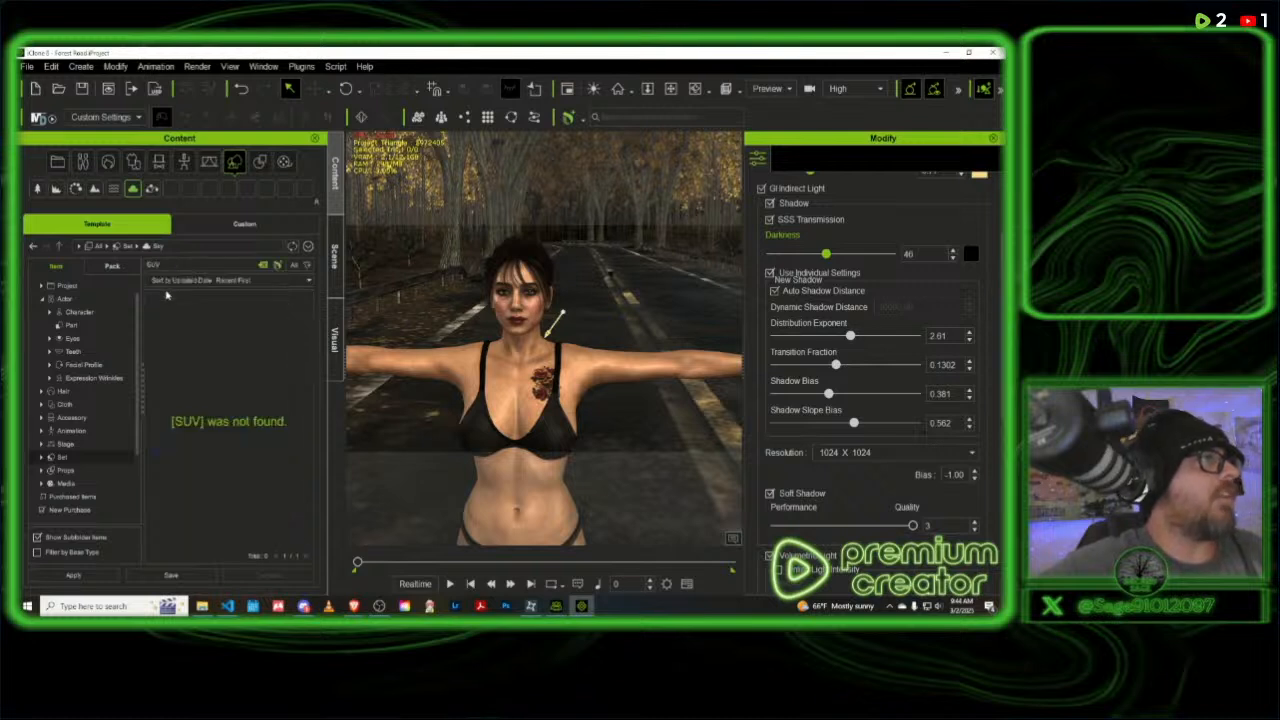
{"action": "left_click", "coordinate": [263, 266]}
{"action": "left_click", "coordinate": [198, 266]}
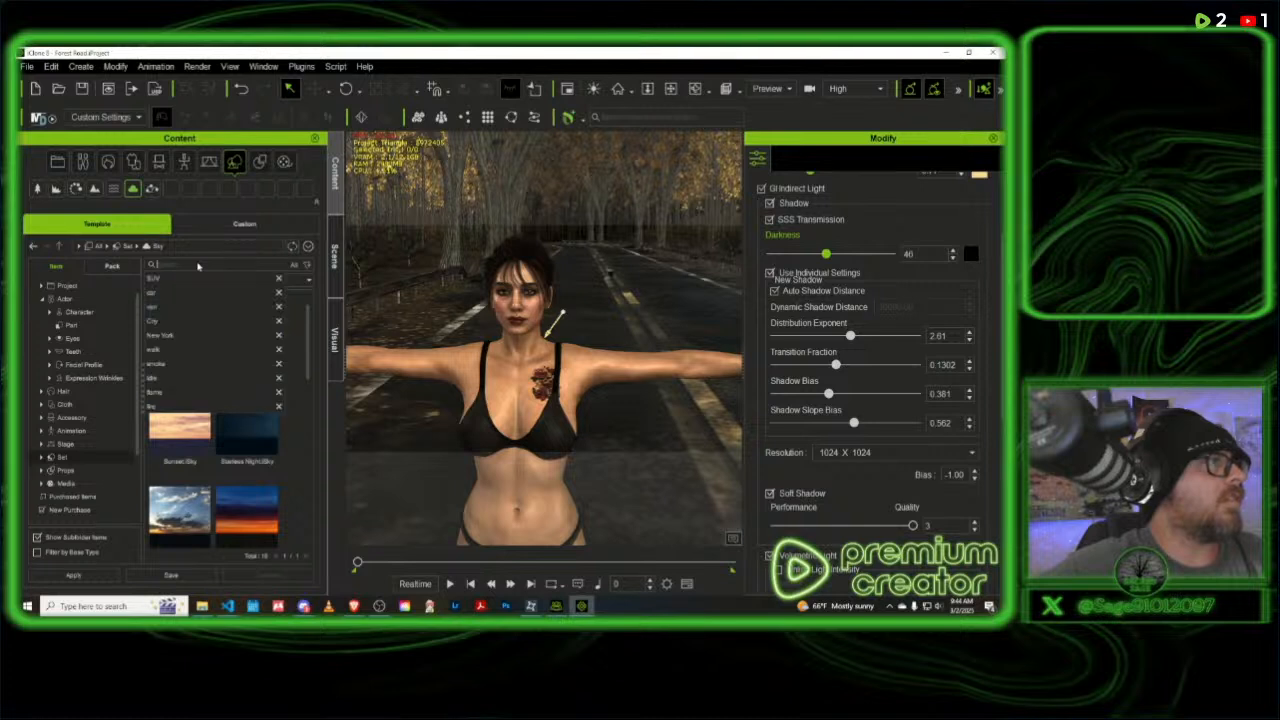
{"action": "left_click", "coordinate": [164, 308]}
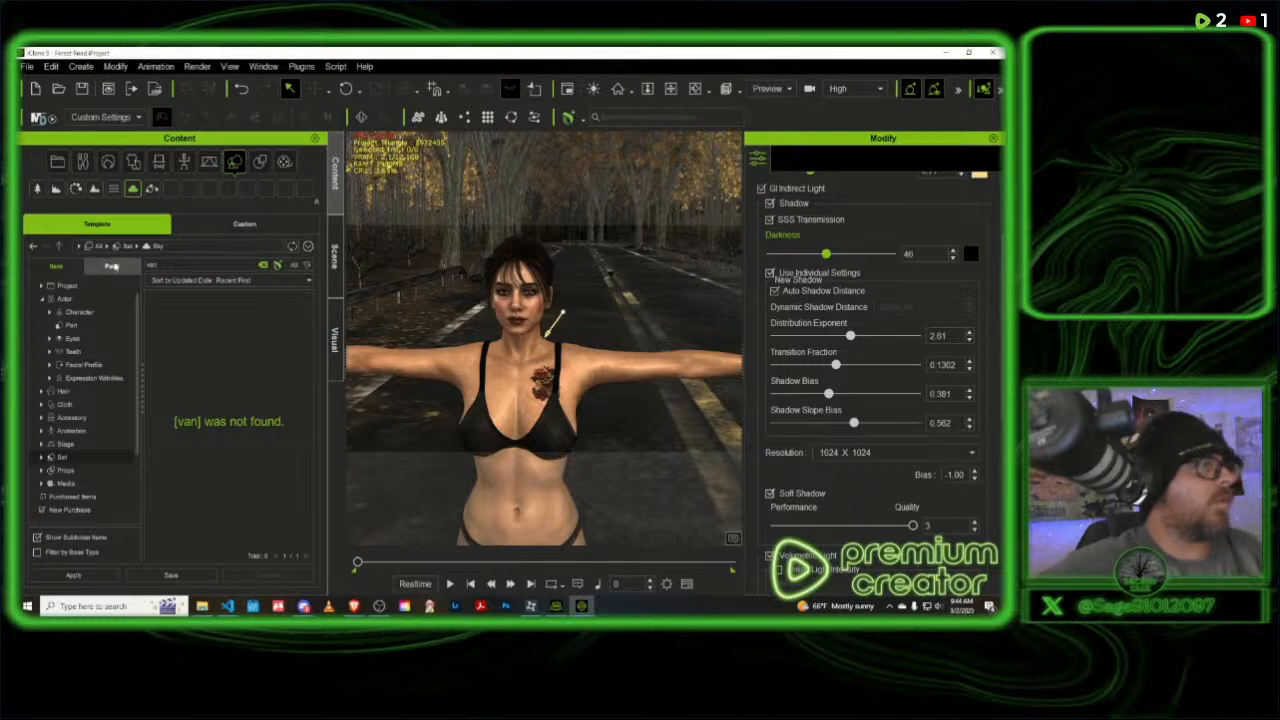
- Switch to Character Creator 4, check its Actor content and recent search terms, and return to iClone
{"action": "left_click", "coordinate": [560, 606]}
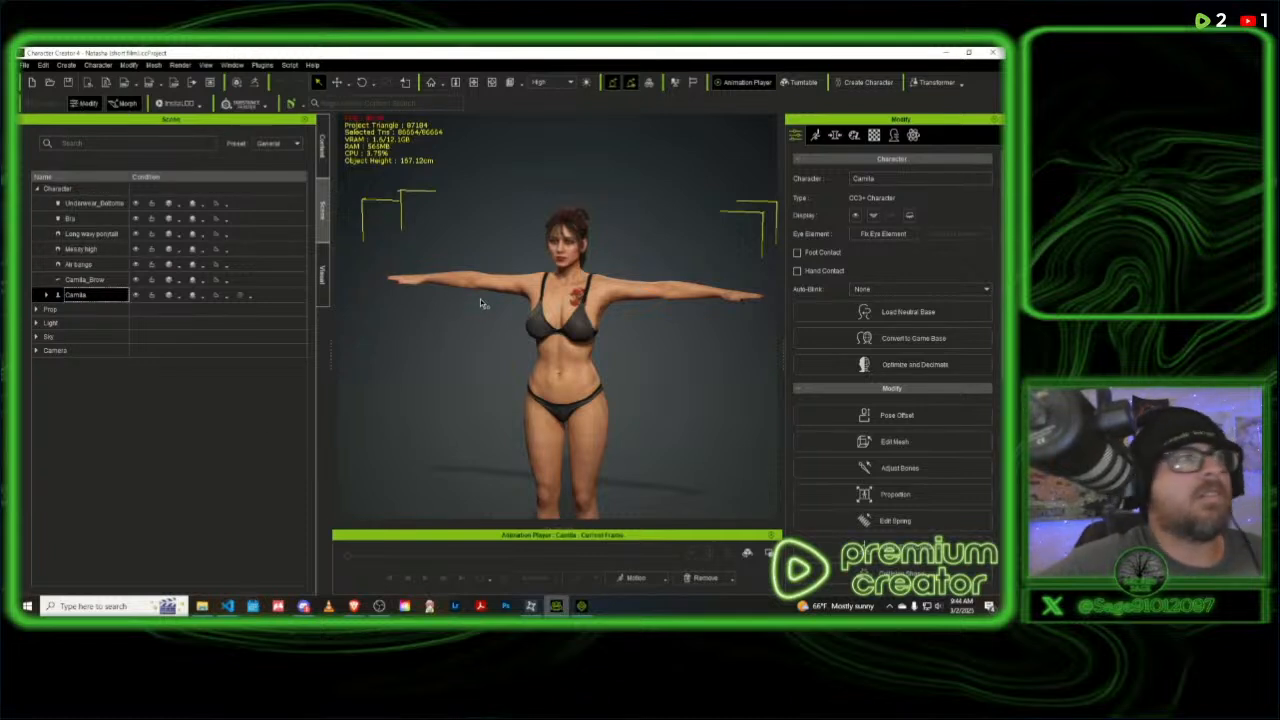
{"action": "left_click", "coordinate": [325, 155]}
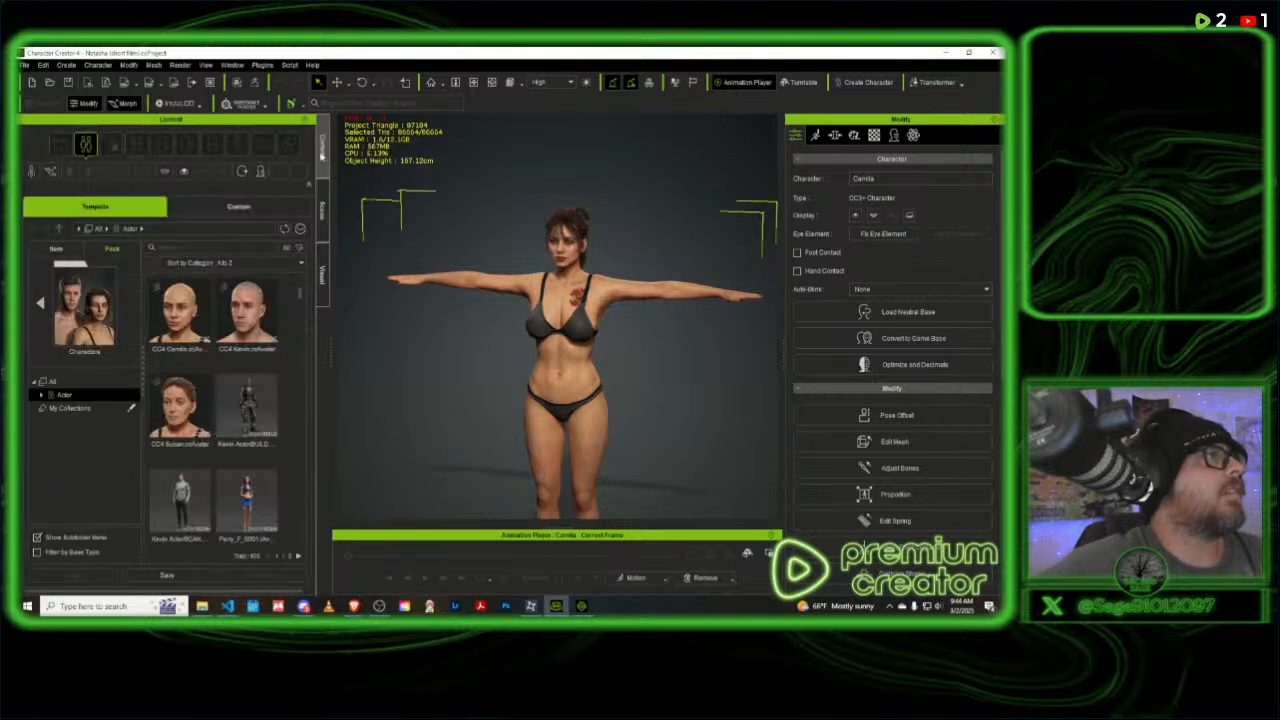
{"action": "left_click", "coordinate": [180, 249]}
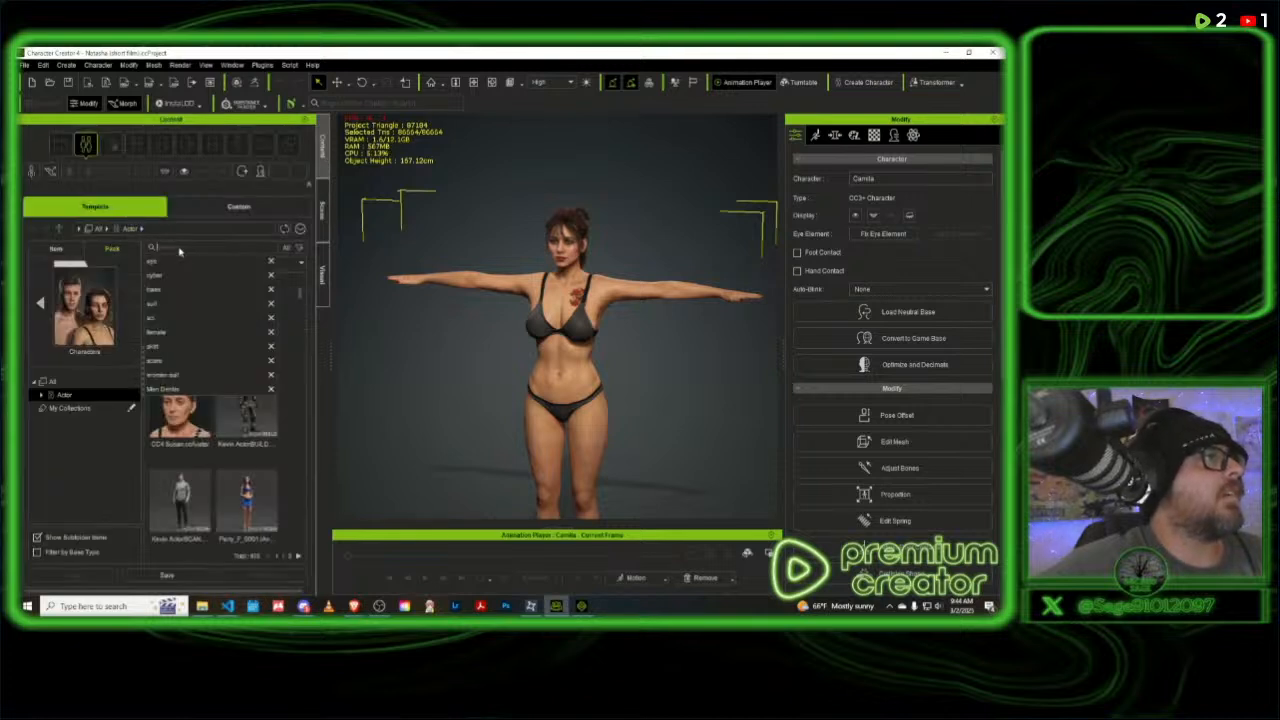
{"action": "left_click", "coordinate": [581, 605]}
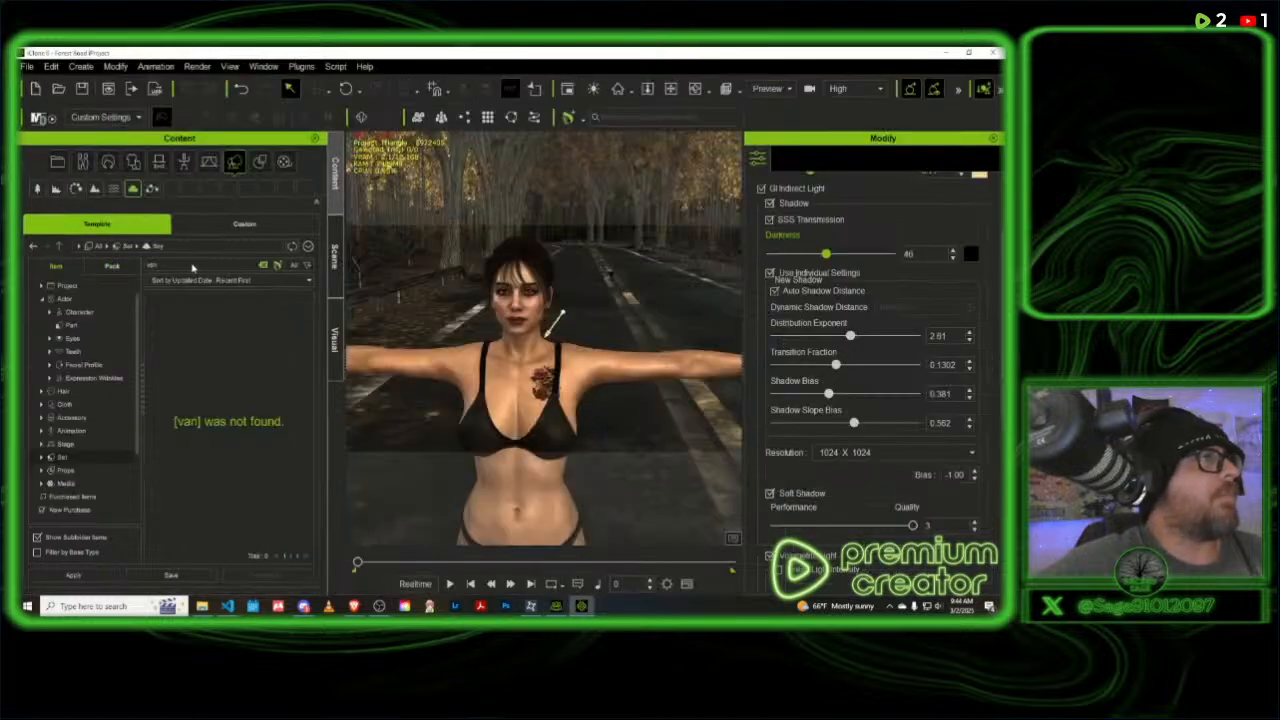
- Clear the van search and look through the Others templates in the Accessory folder
{"action": "left_click", "coordinate": [264, 265]}
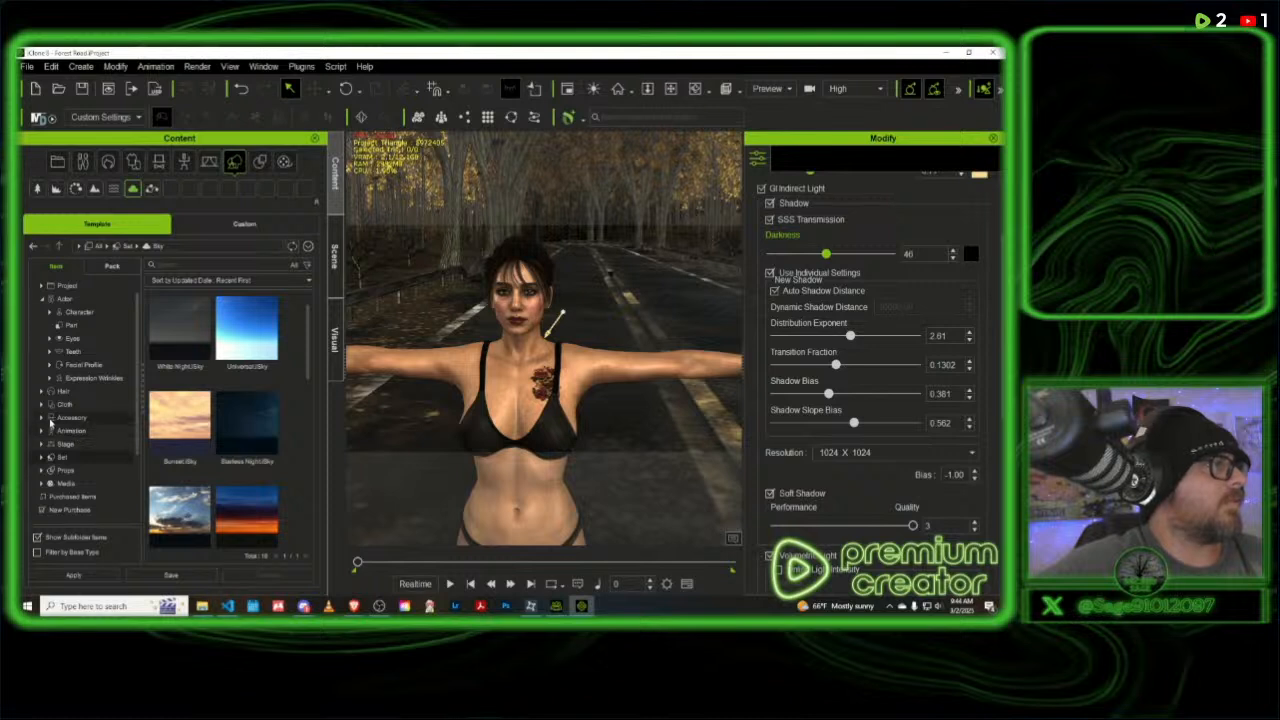
{"action": "left_click", "coordinate": [41, 417]}
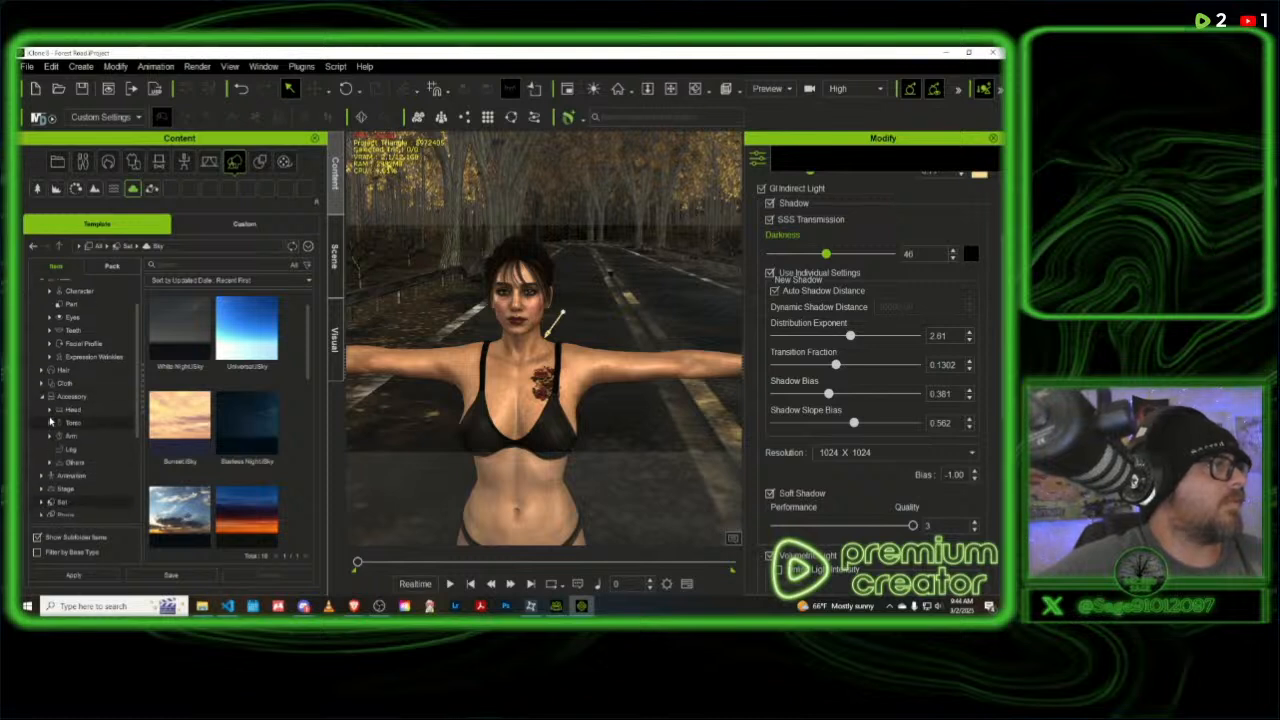
{"action": "left_click", "coordinate": [90, 462]}
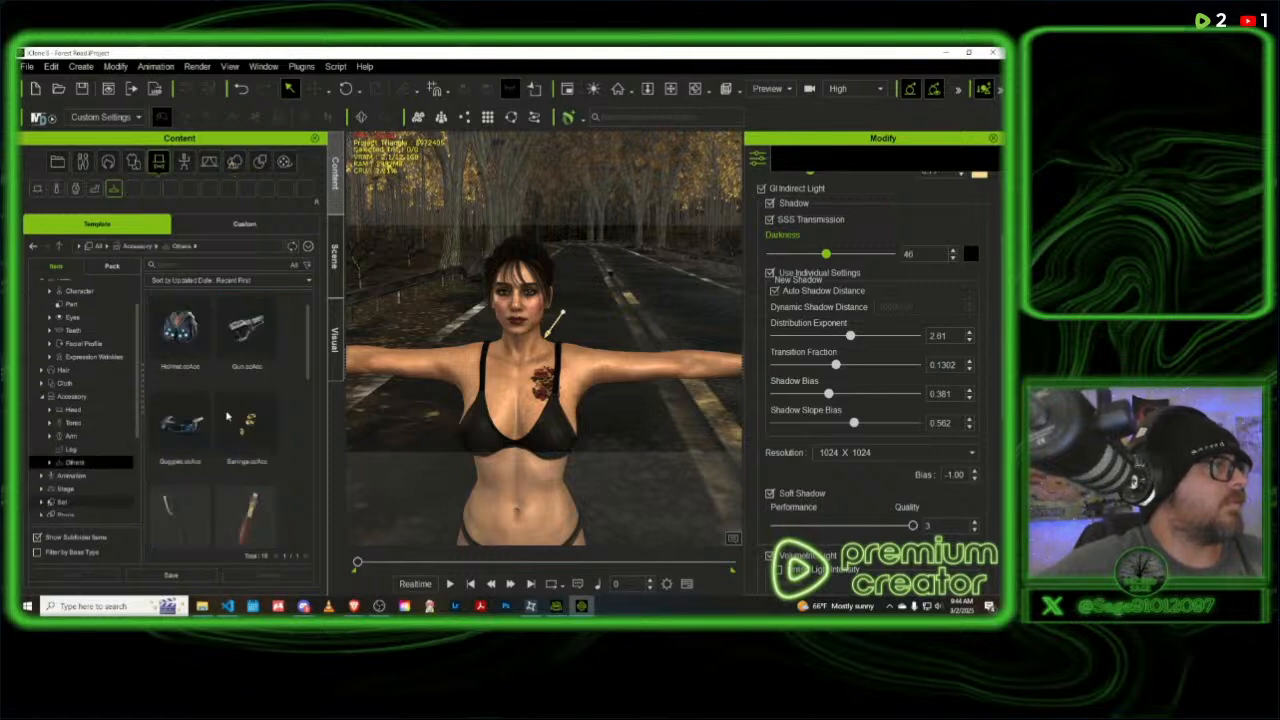
{"action": "scroll", "coordinate": [232, 412], "scroll_direction": "down", "scroll_amount": 1}
{"action": "scroll", "coordinate": [232, 413], "scroll_direction": "down", "scroll_amount": 4}
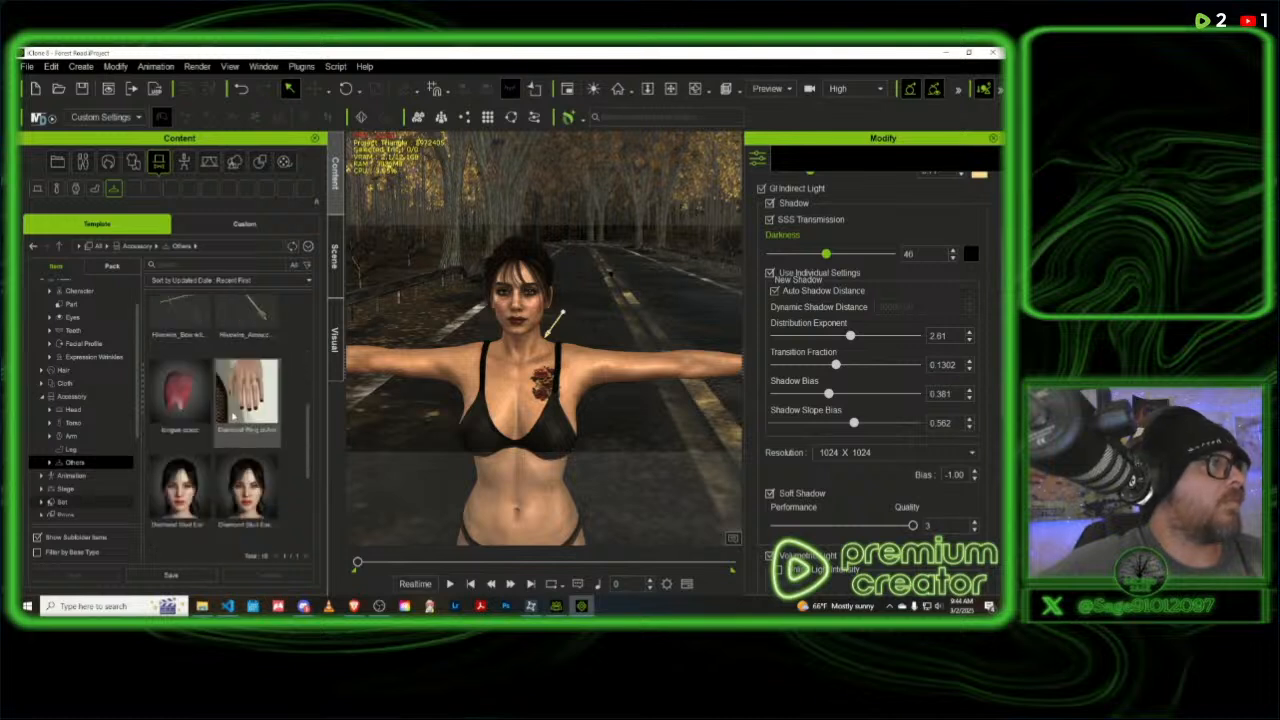
{"action": "scroll", "coordinate": [233, 417], "scroll_direction": "down", "scroll_amount": 2}
{"action": "scroll", "coordinate": [228, 428], "scroll_direction": "up", "scroll_amount": 4}
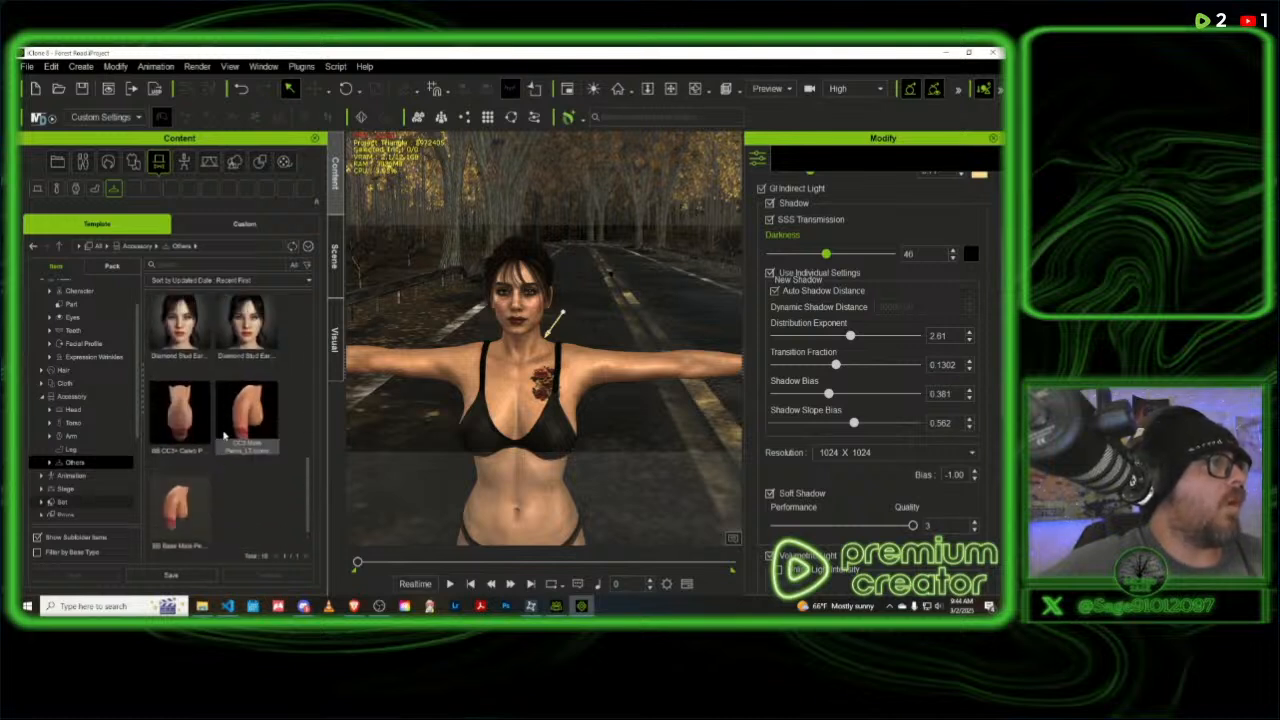
{"action": "scroll", "coordinate": [224, 433], "scroll_direction": "up", "scroll_amount": 3}
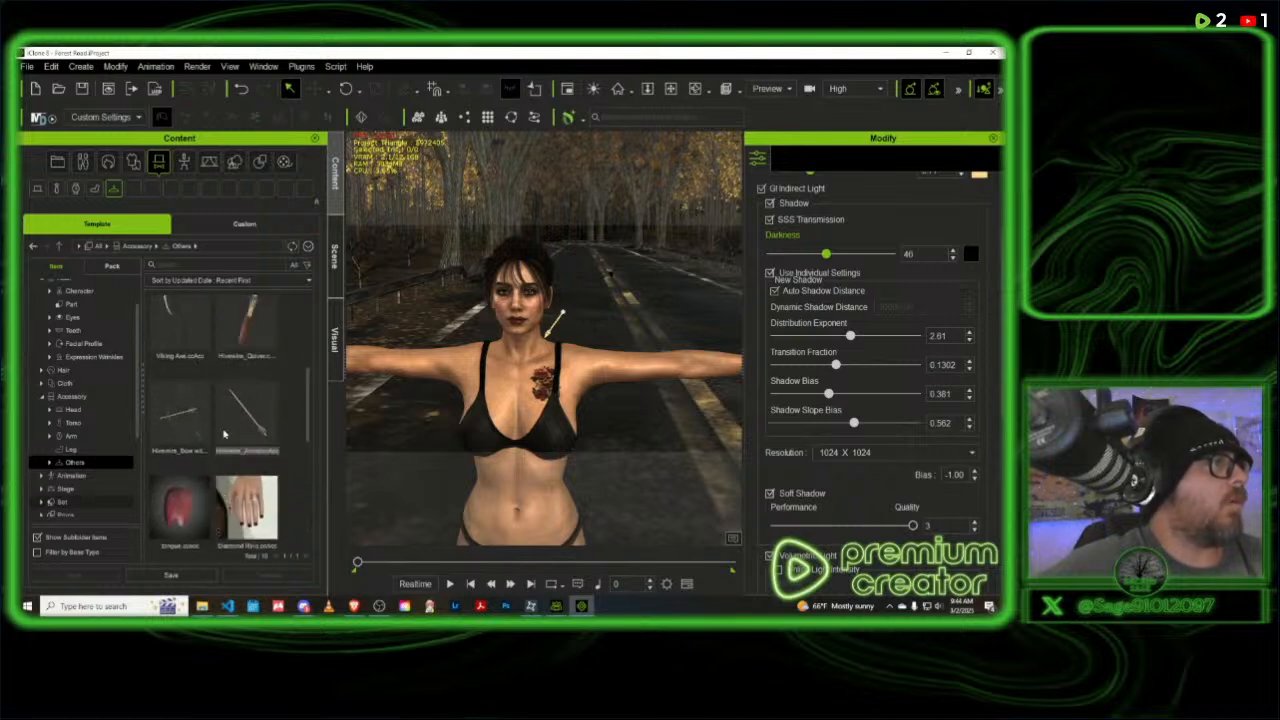
- Check the Animation templates in the content library, and open and expand the Stage folder
{"action": "left_click", "coordinate": [77, 478]}
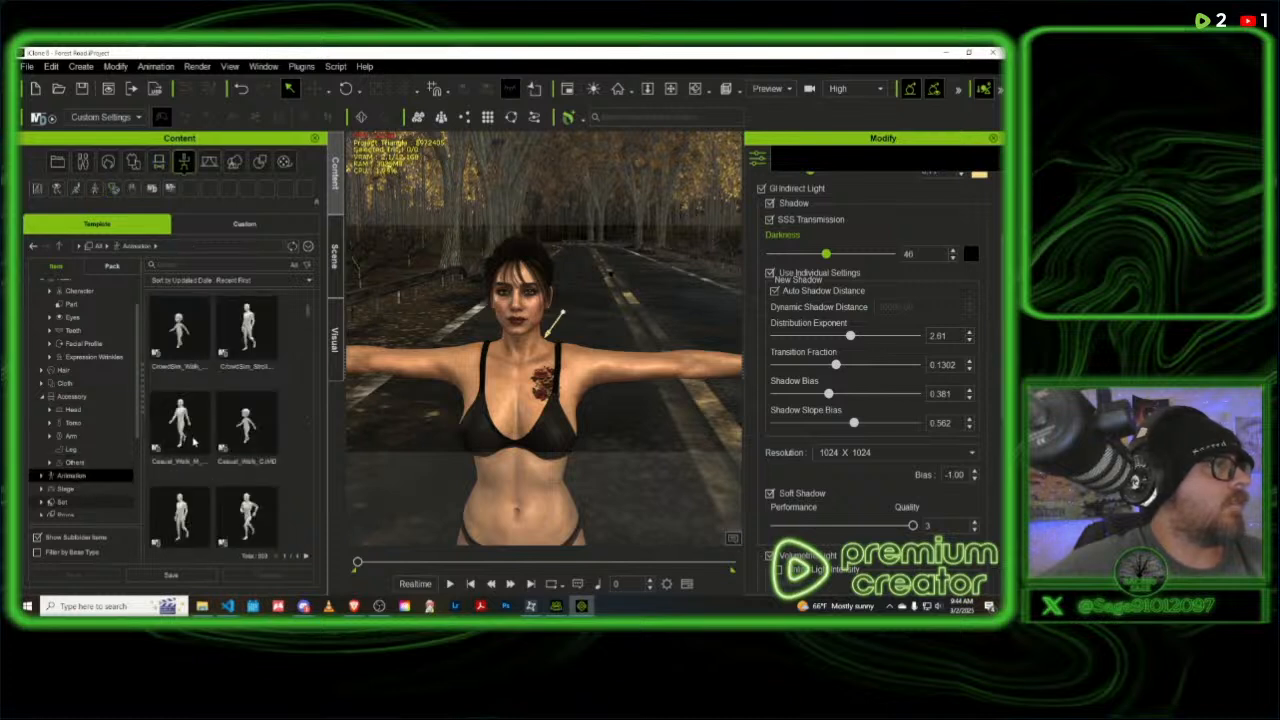
{"action": "left_click", "coordinate": [80, 489]}
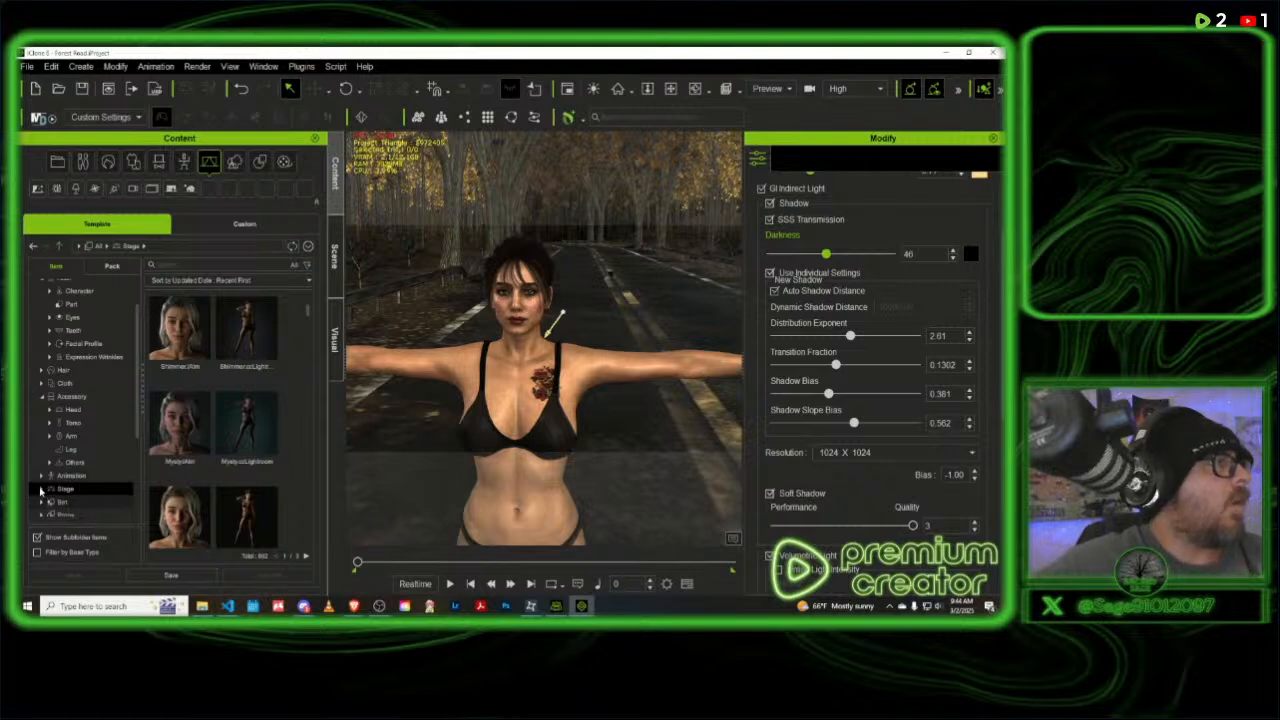
{"action": "left_click", "coordinate": [41, 489]}
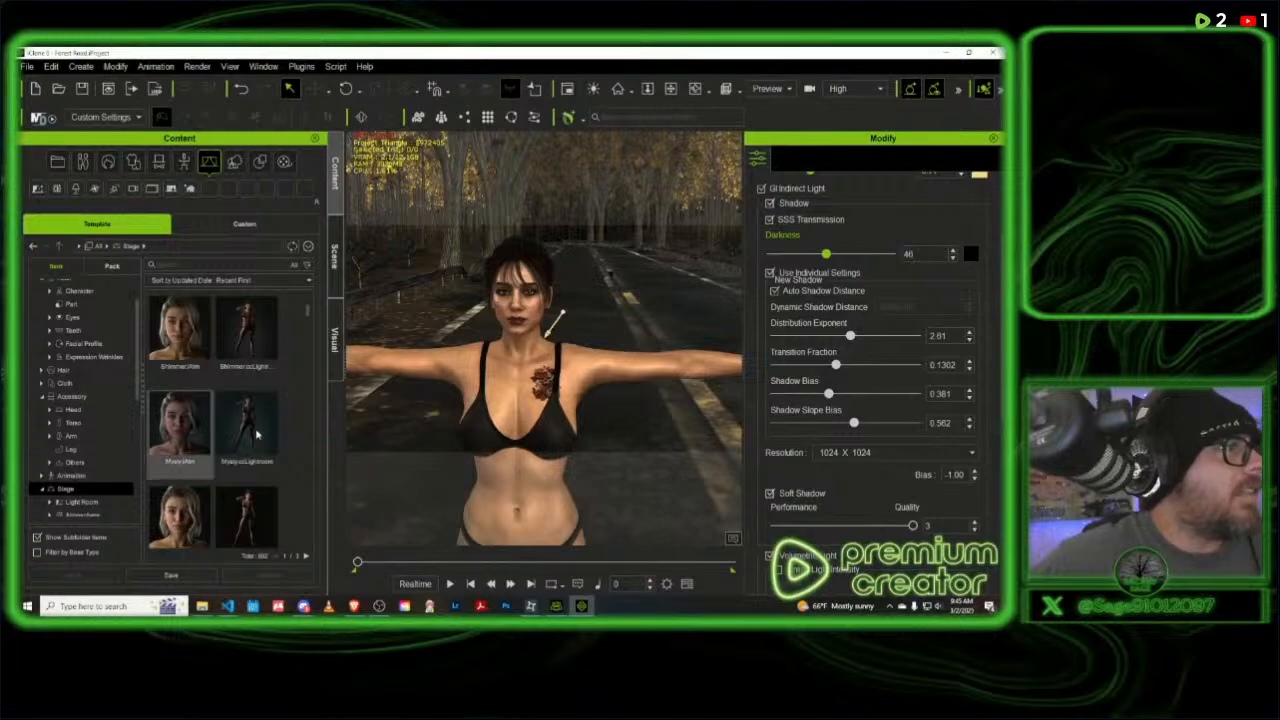
- Browse the Stage templates and apply the Bright_Average atmosphere to the scene
{"action": "scroll", "coordinate": [261, 430], "scroll_direction": "down", "scroll_amount": 1}
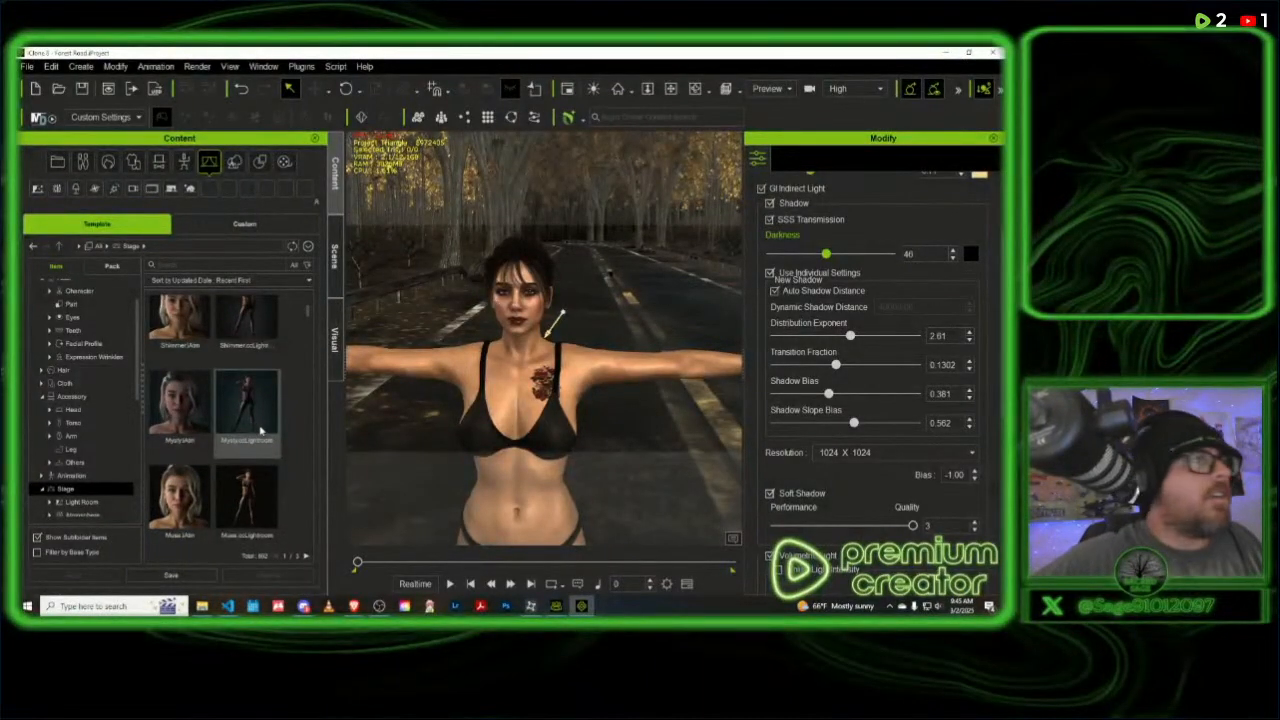
{"action": "scroll", "coordinate": [230, 414], "scroll_direction": "down", "scroll_amount": 2}
{"action": "scroll", "coordinate": [228, 413], "scroll_direction": "down", "scroll_amount": 3}
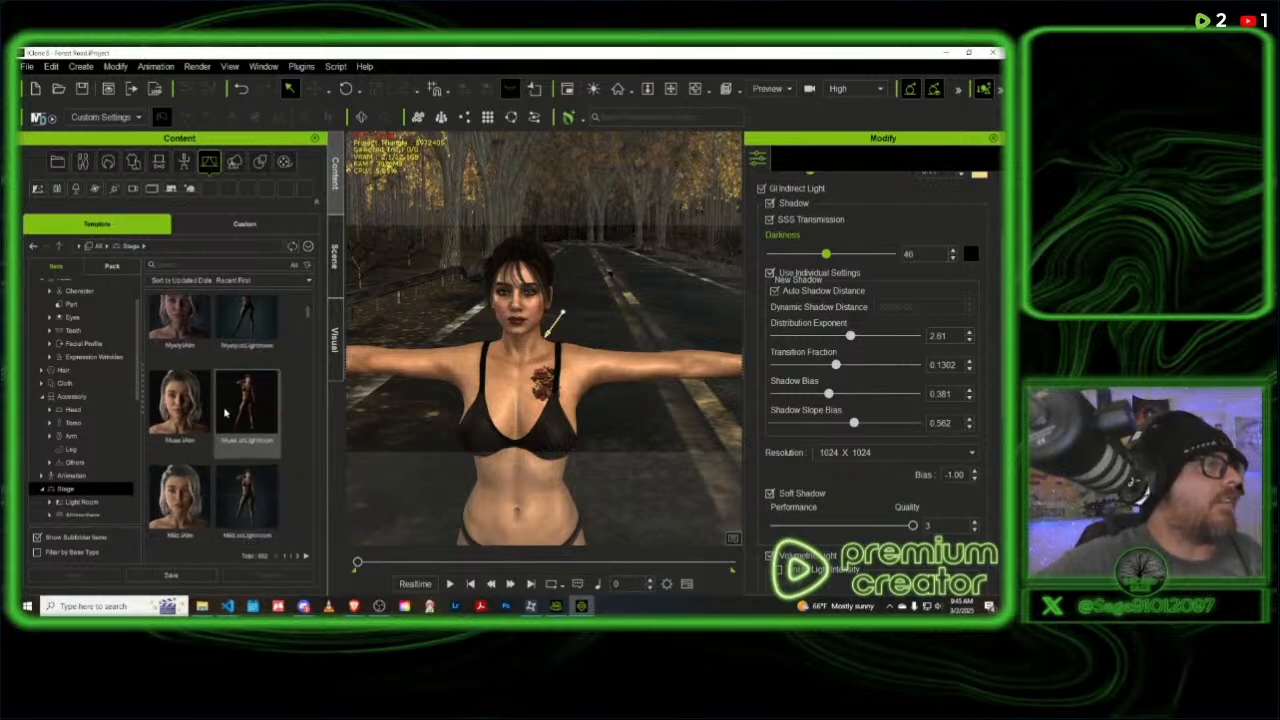
{"action": "scroll", "coordinate": [226, 412], "scroll_direction": "down", "scroll_amount": 5}
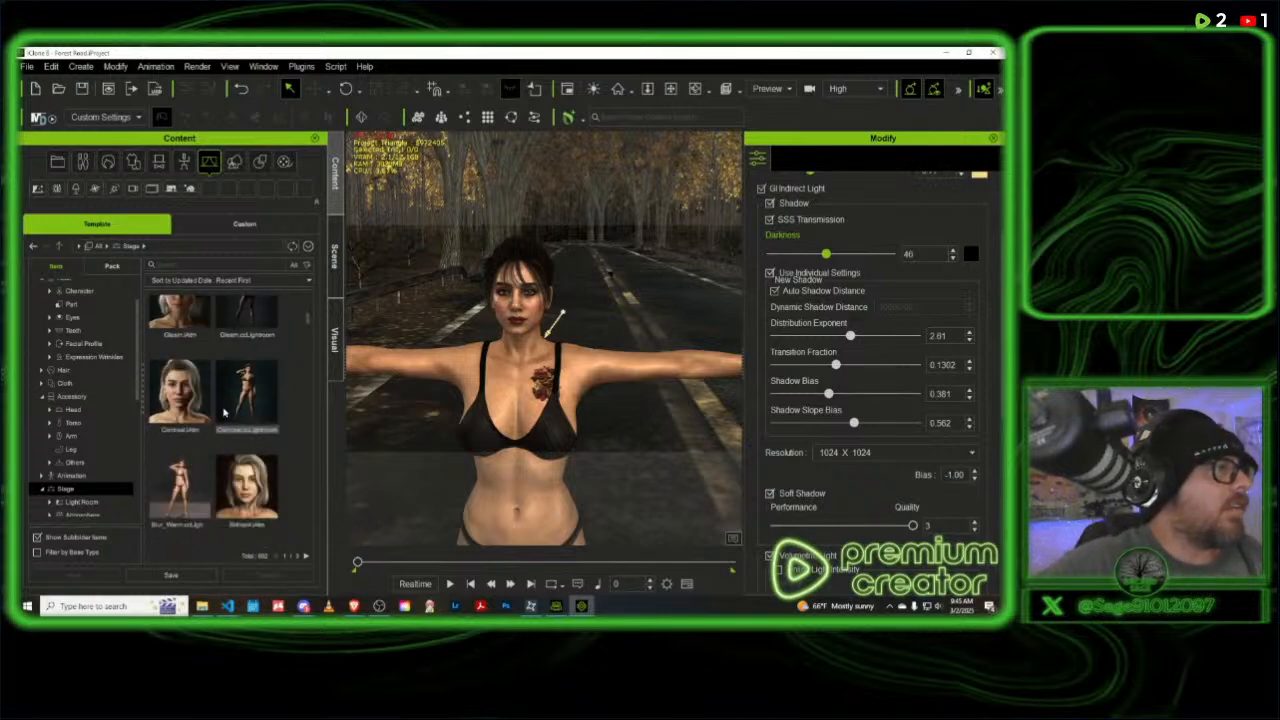
{"action": "scroll", "coordinate": [224, 412], "scroll_direction": "down", "scroll_amount": 2}
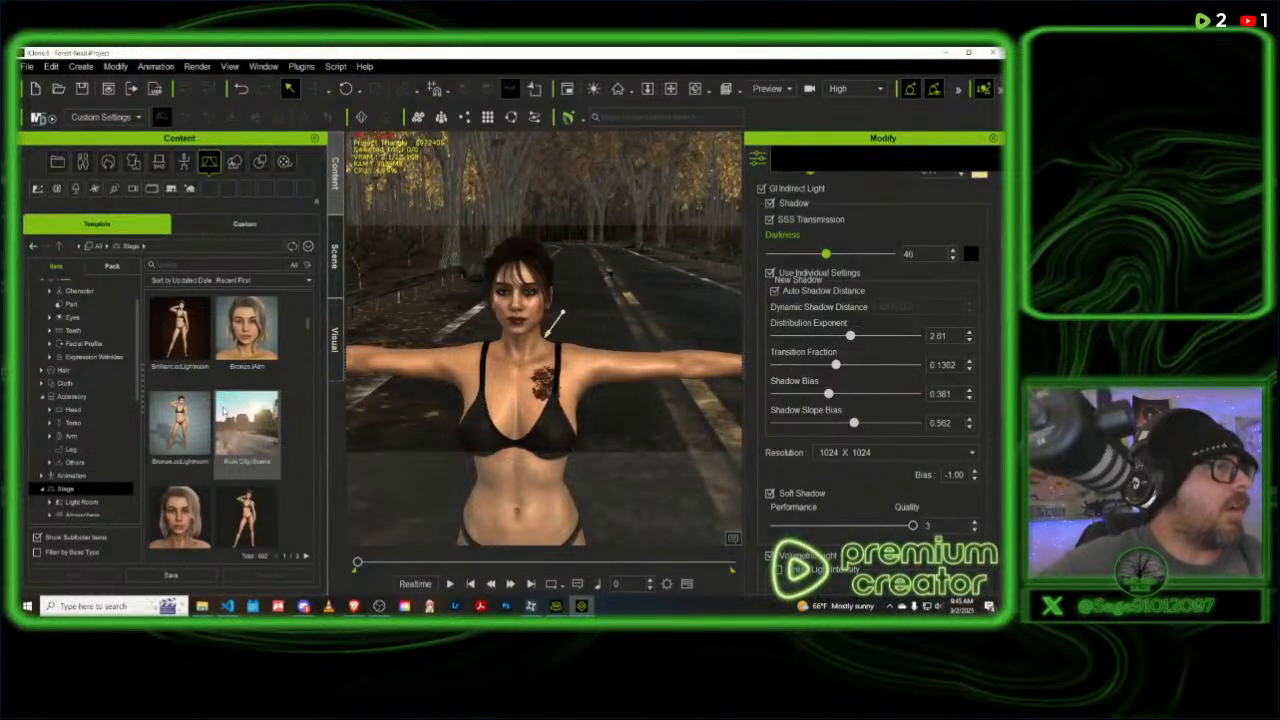
{"action": "scroll", "coordinate": [224, 411], "scroll_direction": "down", "scroll_amount": 2}
{"action": "scroll", "coordinate": [224, 412], "scroll_direction": "down", "scroll_amount": 5}
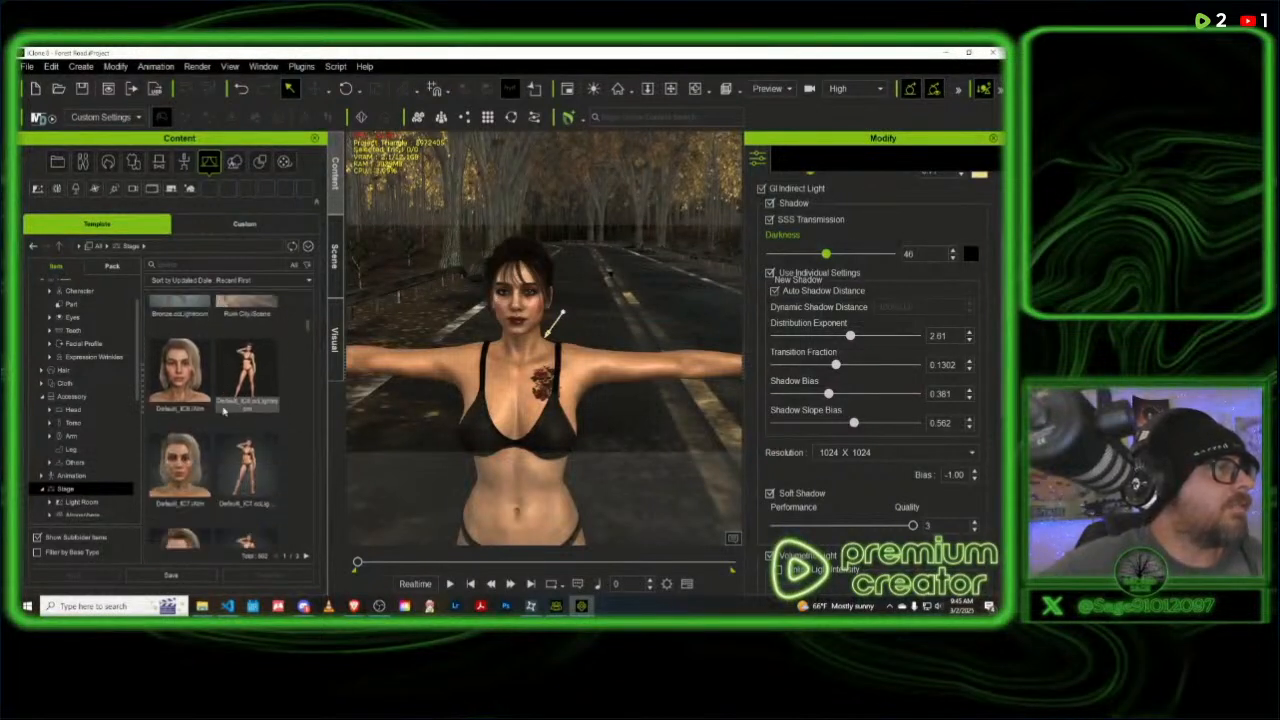
{"action": "scroll", "coordinate": [221, 410], "scroll_direction": "down", "scroll_amount": 3}
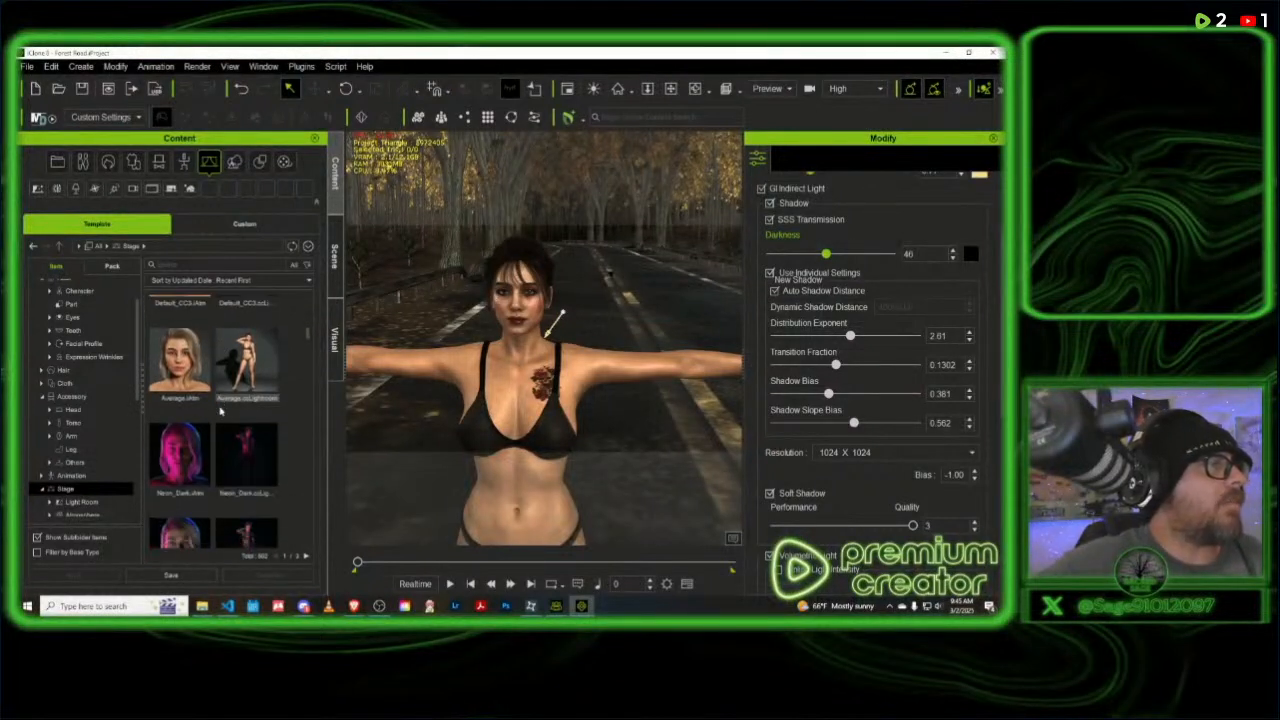
{"action": "scroll", "coordinate": [186, 410], "scroll_direction": "down", "scroll_amount": 3}
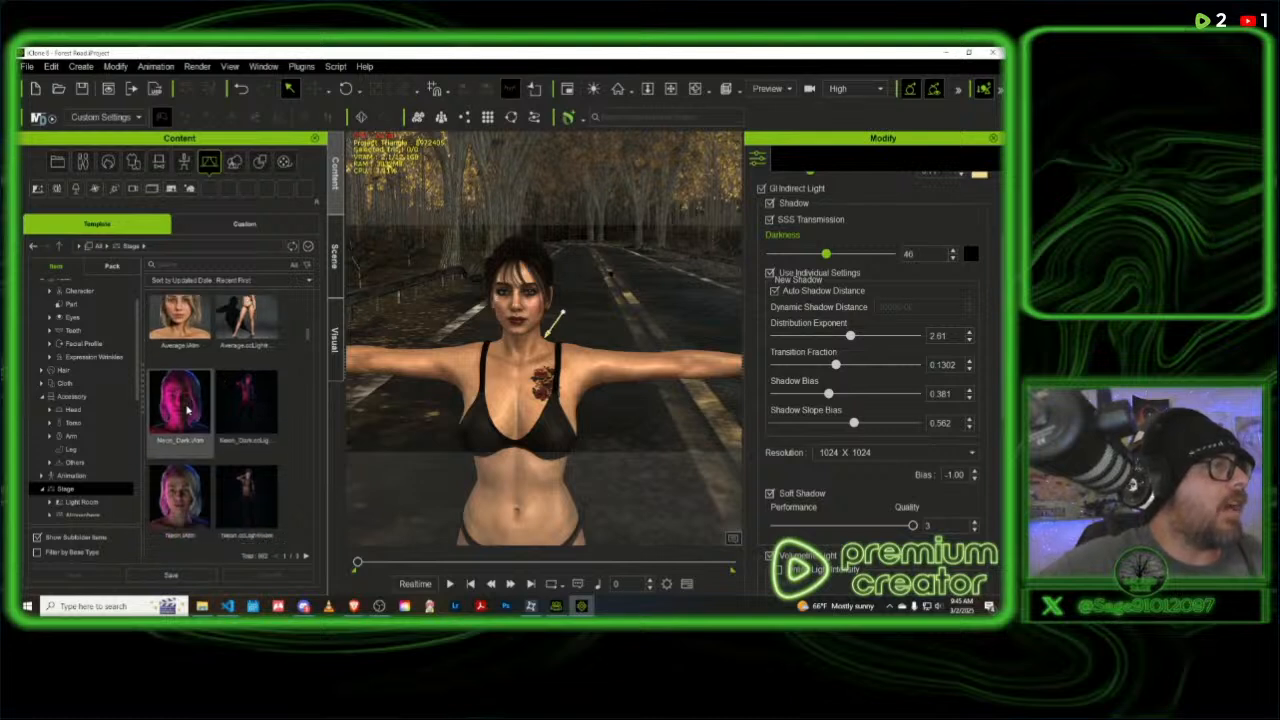
{"action": "scroll", "coordinate": [198, 474], "scroll_direction": "down", "scroll_amount": 5}
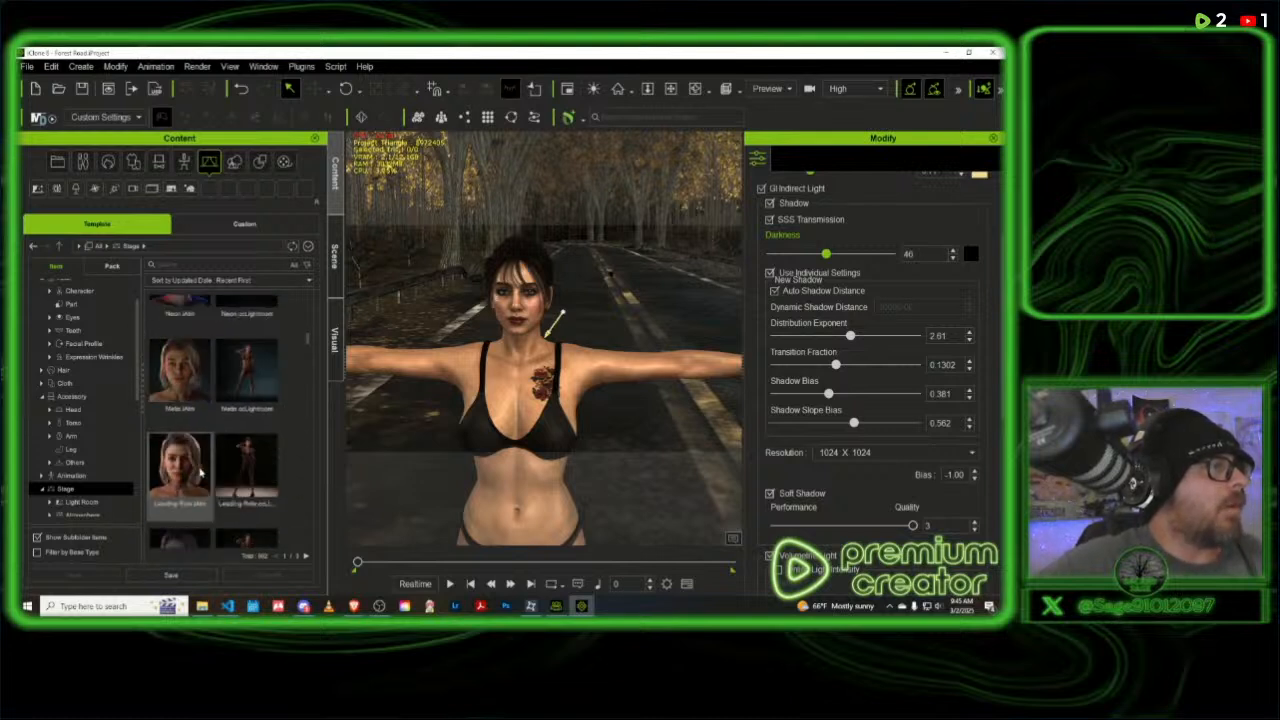
{"action": "scroll", "coordinate": [200, 470], "scroll_direction": "down", "scroll_amount": 3}
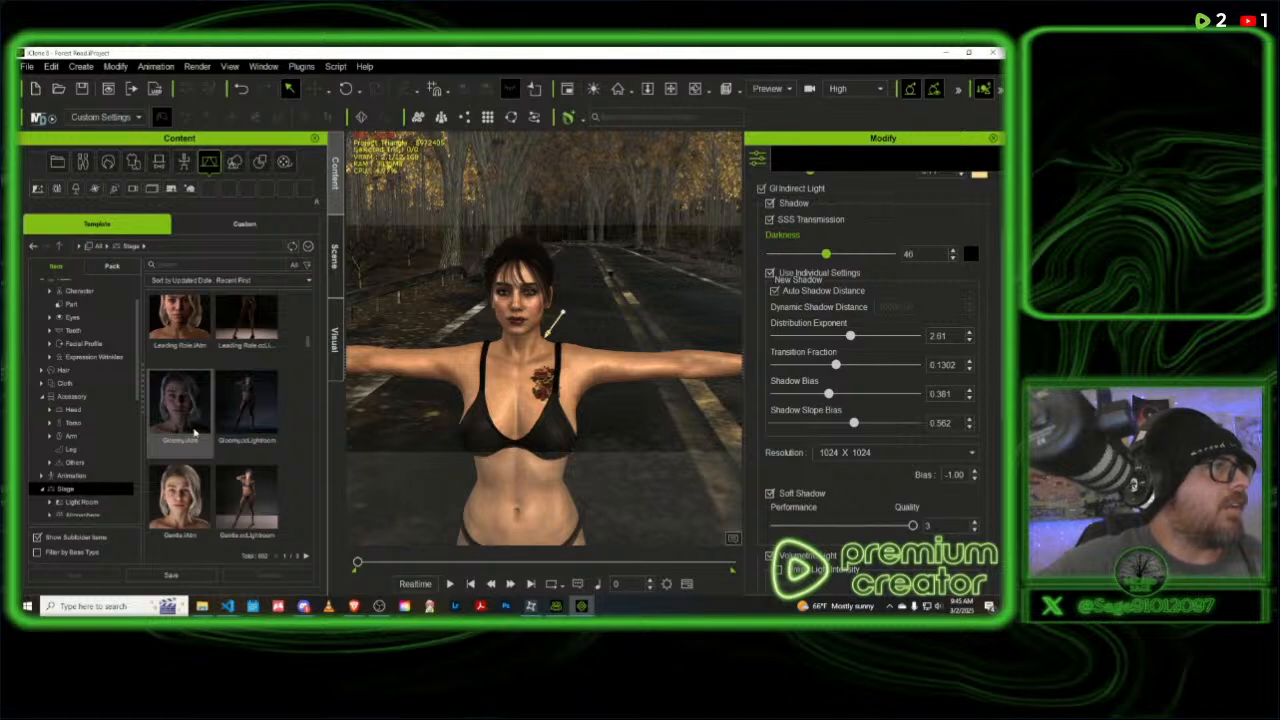
{"action": "scroll", "coordinate": [197, 432], "scroll_direction": "down", "scroll_amount": 3}
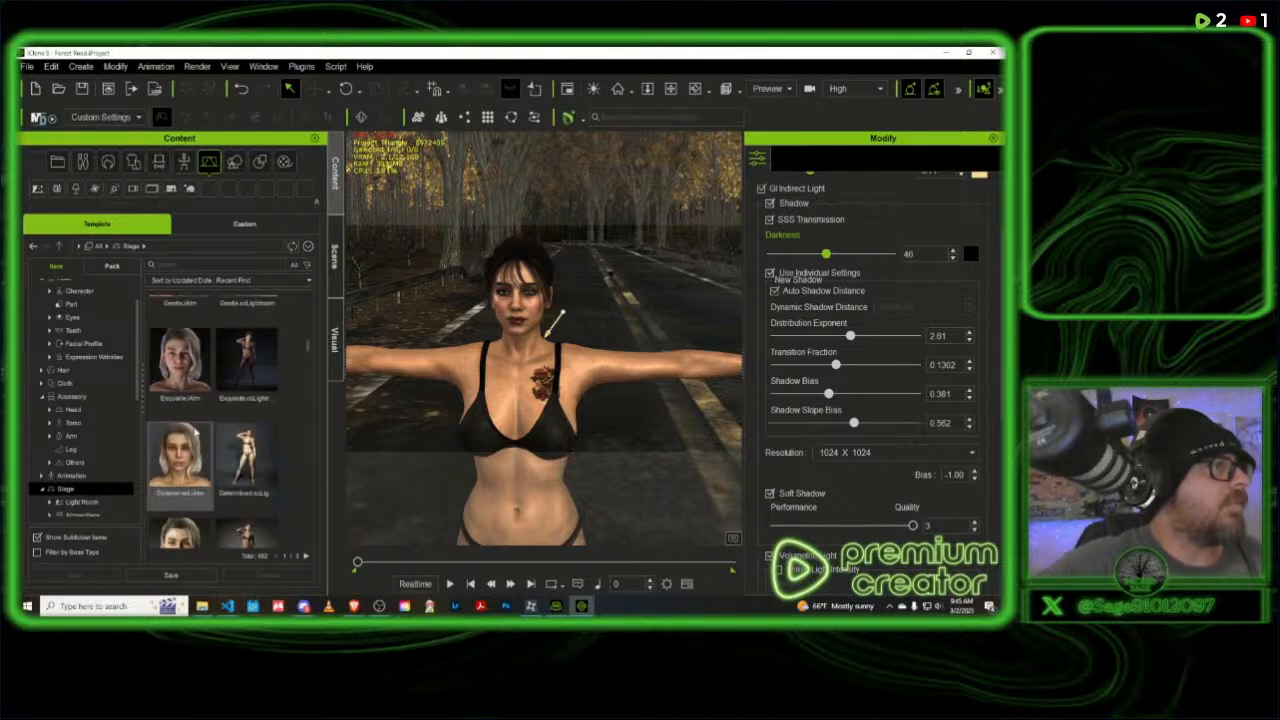
{"action": "scroll", "coordinate": [197, 431], "scroll_direction": "down", "scroll_amount": 1}
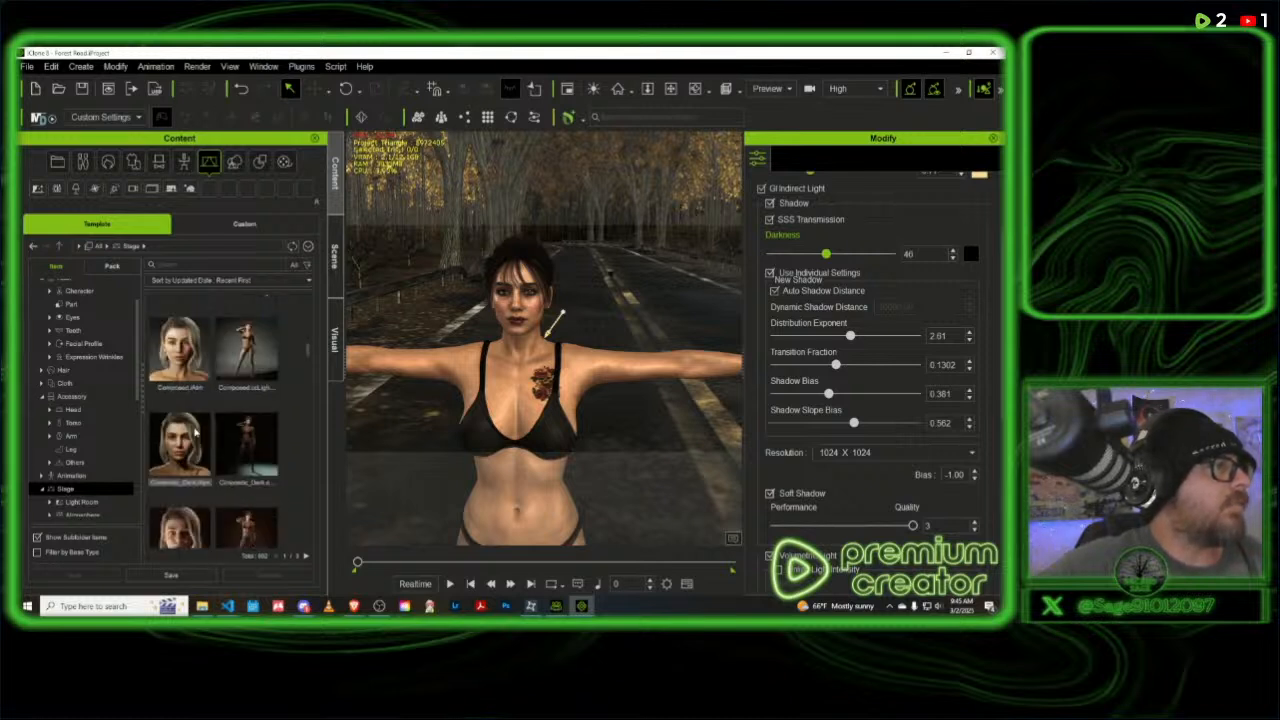
{"action": "scroll", "coordinate": [197, 432], "scroll_direction": "down", "scroll_amount": 1}
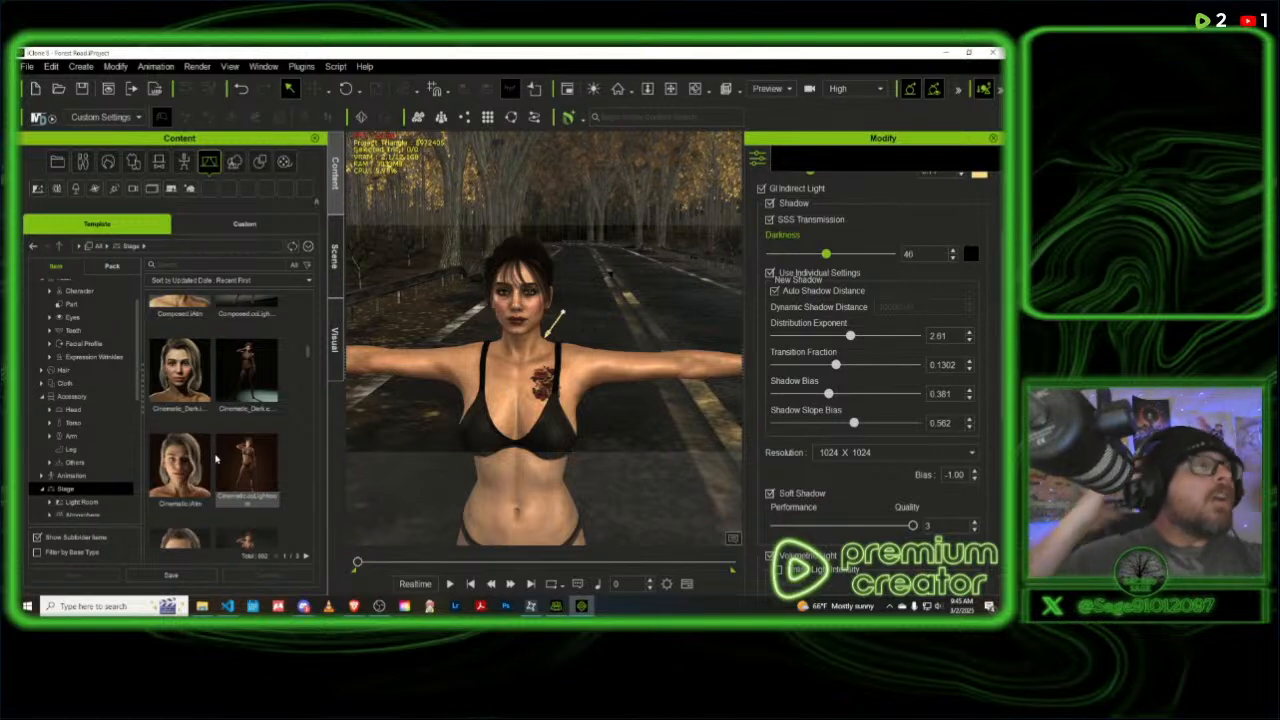
{"action": "scroll", "coordinate": [109, 495], "scroll_direction": "down", "scroll_amount": 1}
{"action": "scroll", "coordinate": [222, 415], "scroll_direction": "down", "scroll_amount": 3}
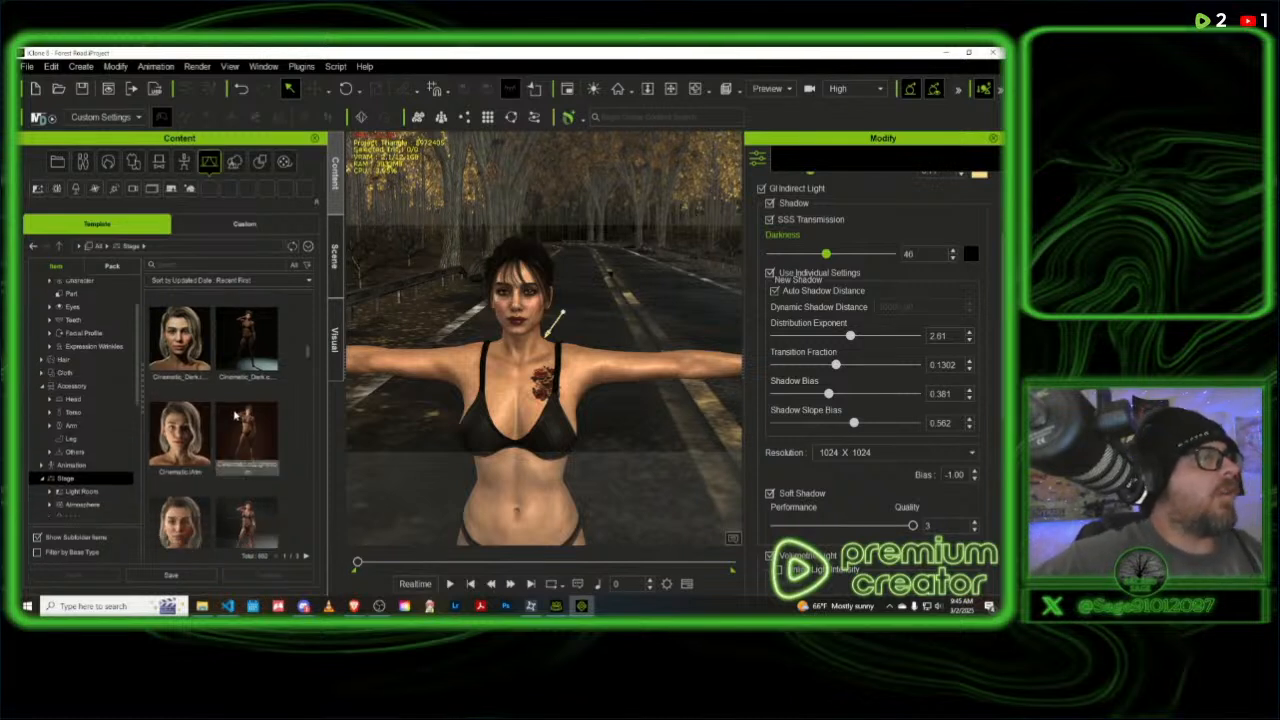
{"action": "scroll", "coordinate": [233, 426], "scroll_direction": "down", "scroll_amount": 4}
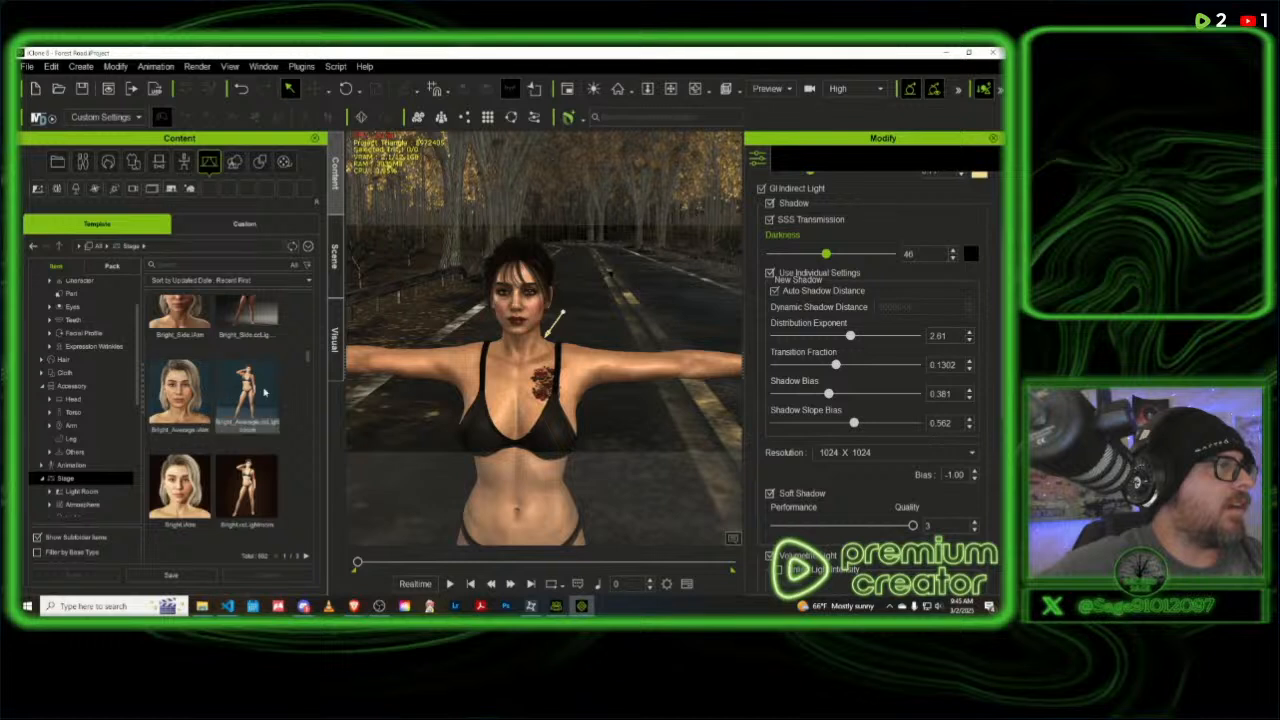
{"action": "double_click", "coordinate": [181, 405]}
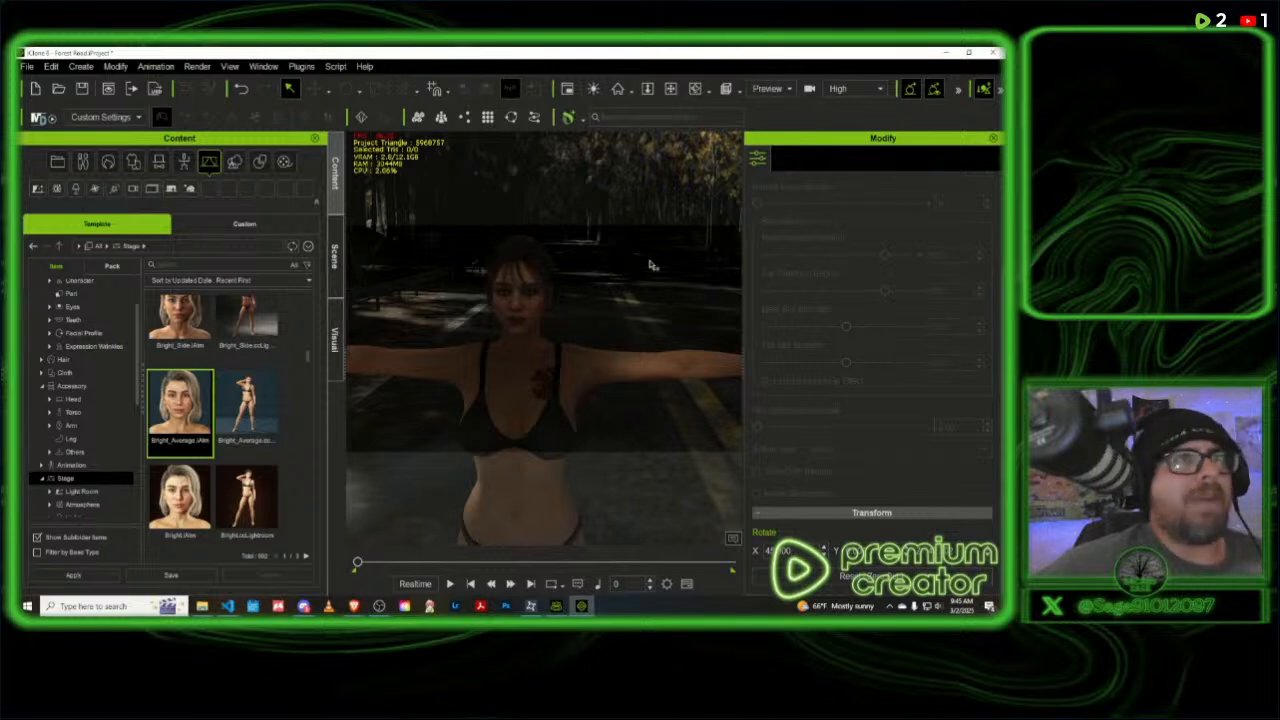
- Review the scene's visual settings for shadows, image-based lighting, sky sync and IBL baking
{"action": "left_click", "coordinate": [336, 341]}
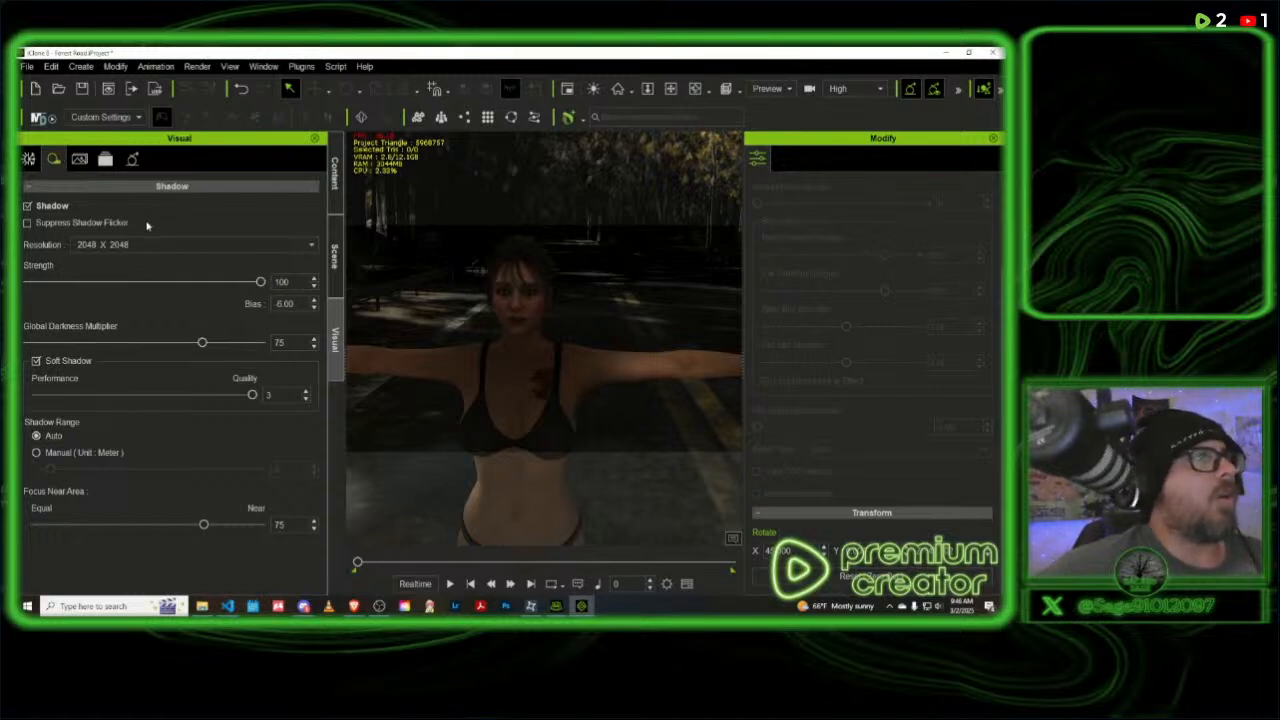
{"action": "left_click", "coordinate": [29, 160]}
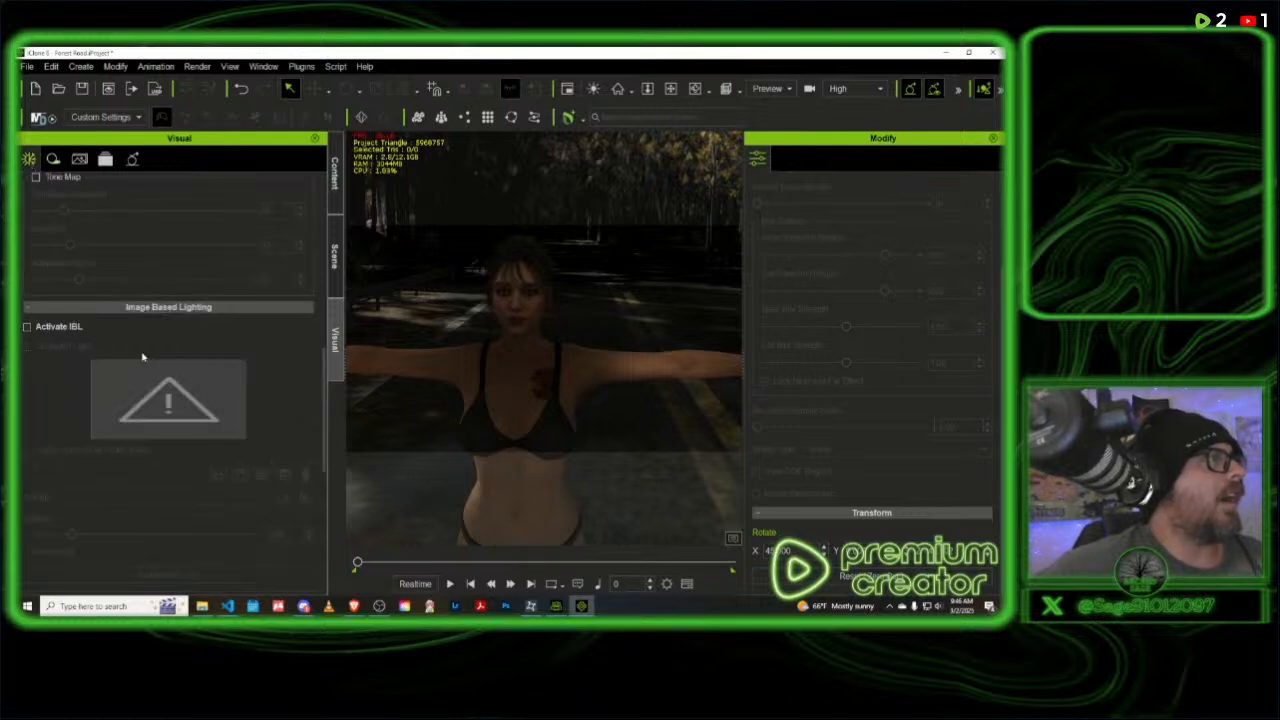
{"action": "scroll", "coordinate": [141, 353], "scroll_direction": "down", "scroll_amount": 5}
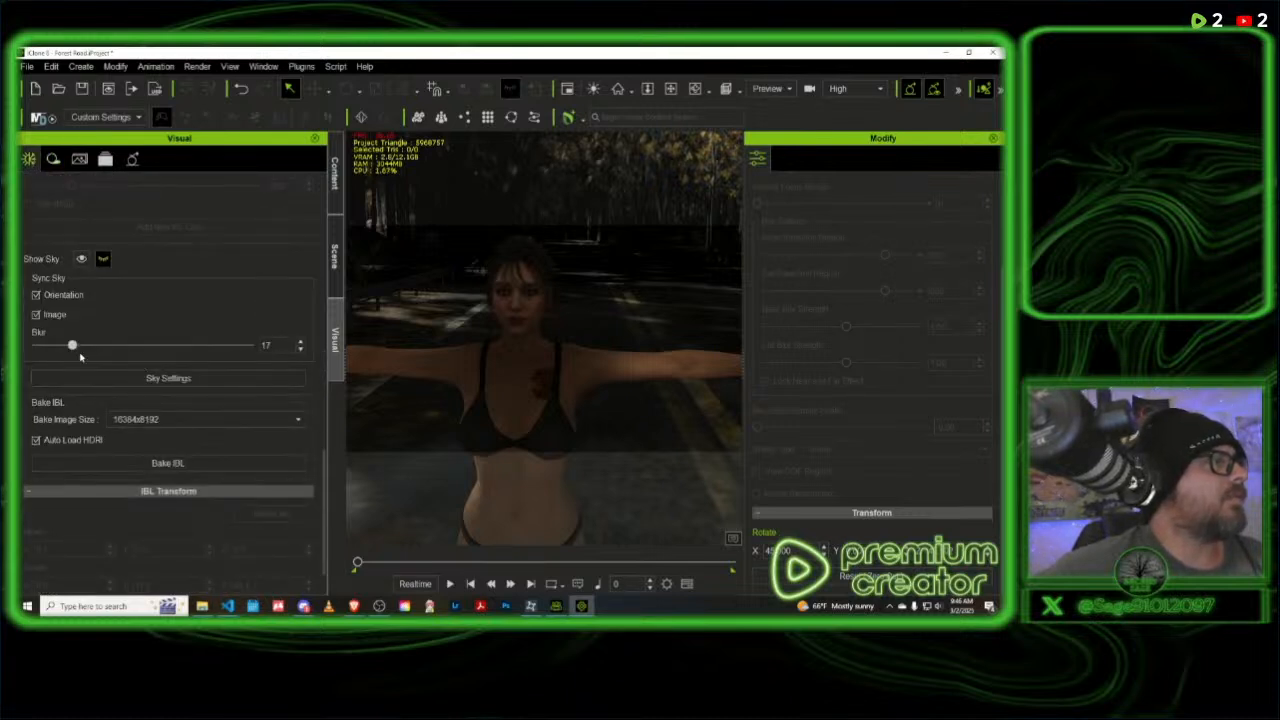
{"action": "scroll", "coordinate": [86, 360], "scroll_direction": "down", "scroll_amount": 2}
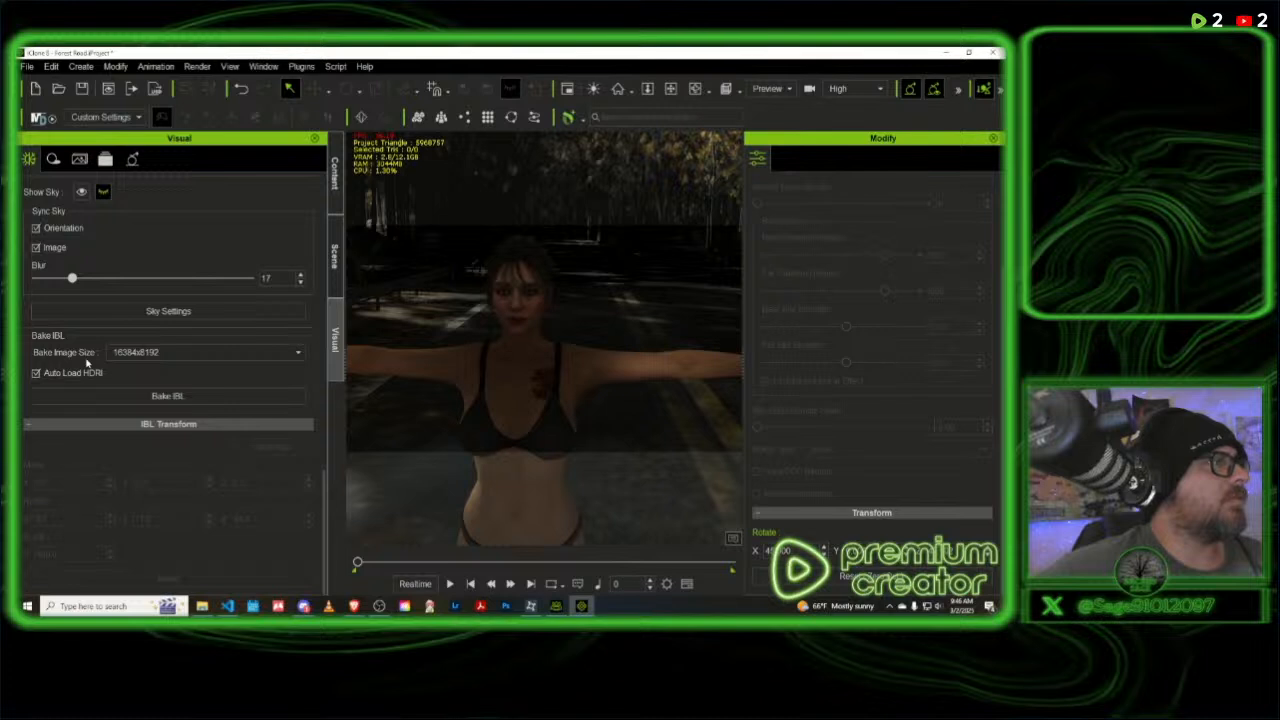
{"action": "scroll", "coordinate": [86, 363], "scroll_direction": "up", "scroll_amount": 2}
{"action": "scroll", "coordinate": [86, 363], "scroll_direction": "up", "scroll_amount": 5}
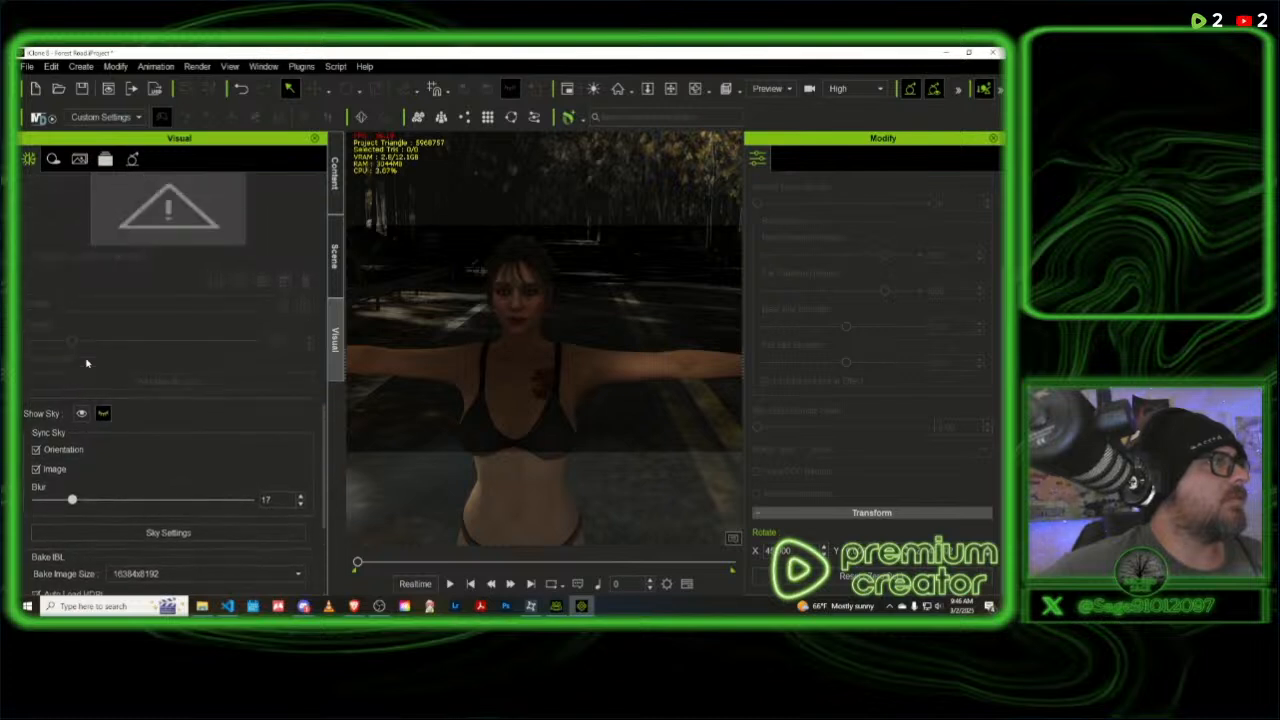
{"action": "scroll", "coordinate": [83, 360], "scroll_direction": "up", "scroll_amount": 4}
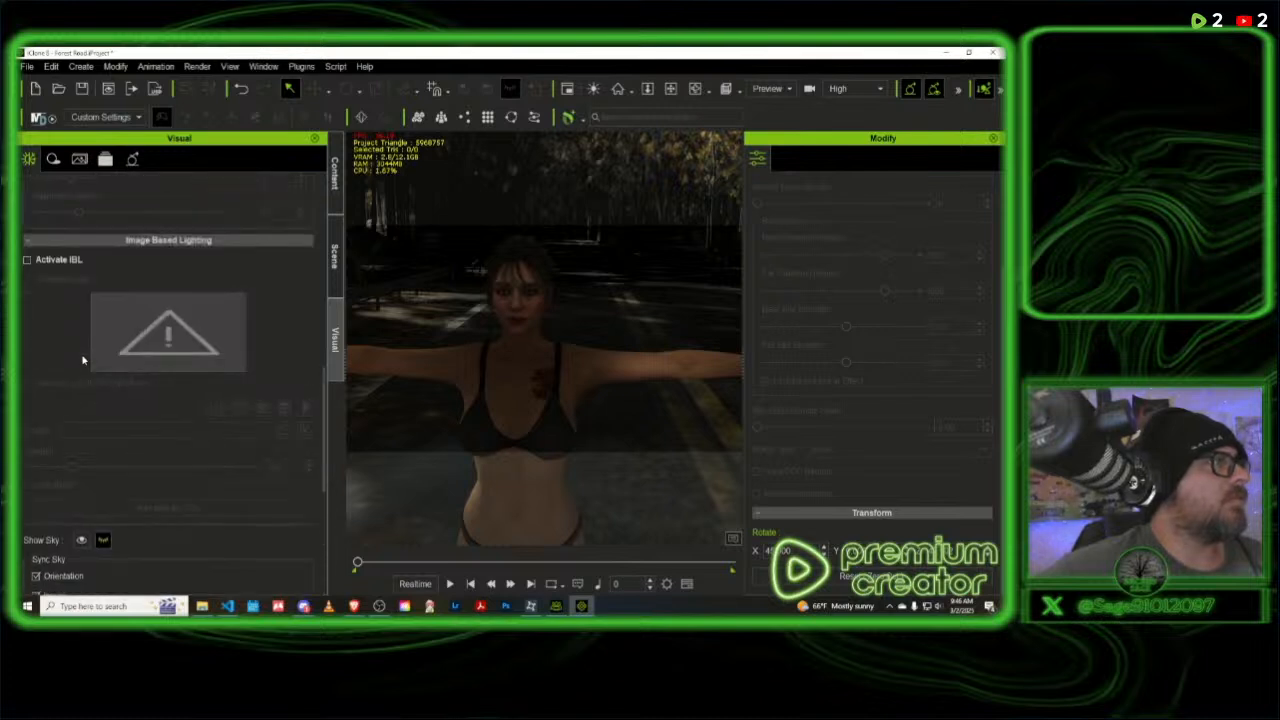
- Switch image-based lighting on and back off, and check the HDR, fog and ambient occlusion settings
{"action": "left_click", "coordinate": [27, 261]}
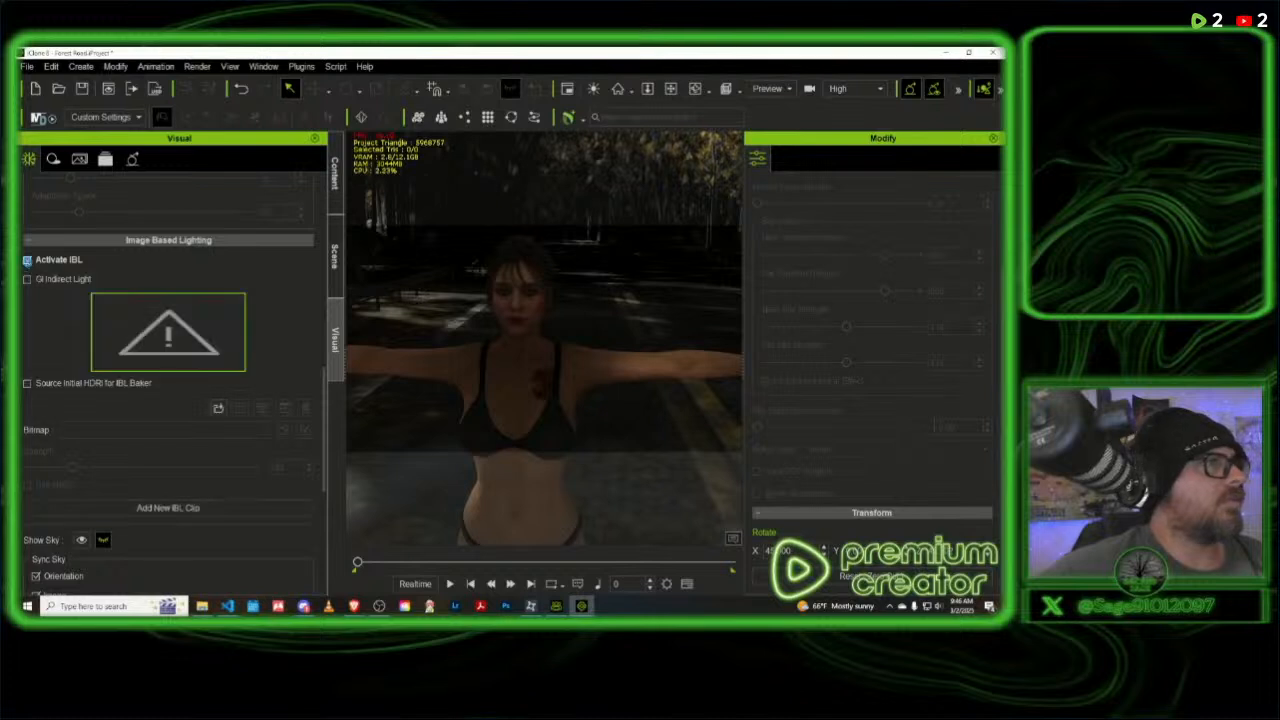
{"action": "left_click", "coordinate": [27, 261]}
{"action": "scroll", "coordinate": [64, 334], "scroll_direction": "up", "scroll_amount": 4}
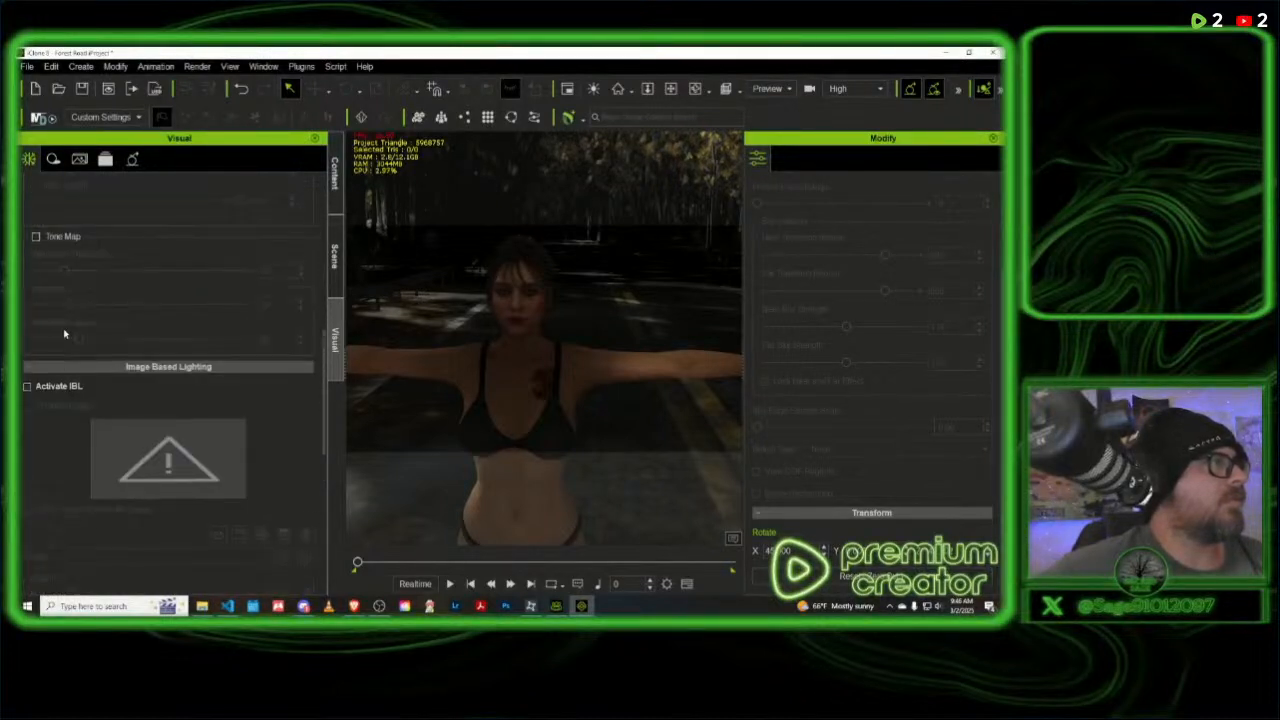
{"action": "scroll", "coordinate": [64, 334], "scroll_direction": "up", "scroll_amount": 12}
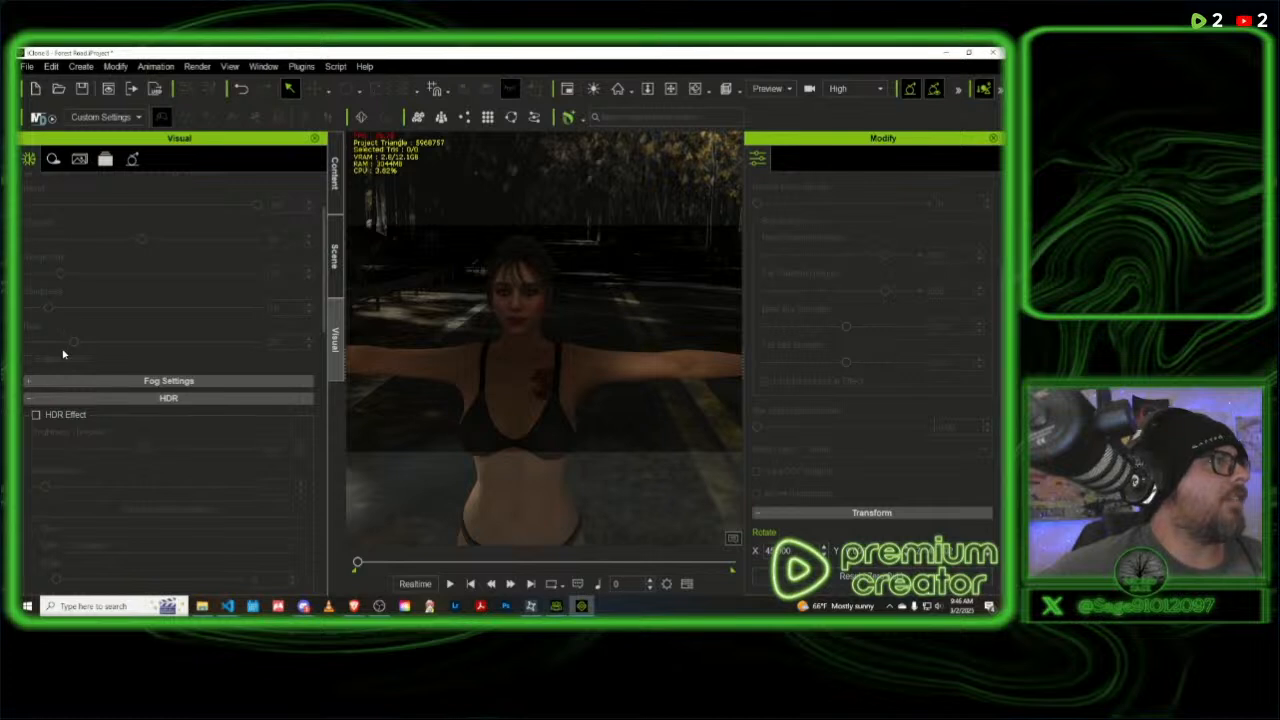
{"action": "scroll", "coordinate": [64, 354], "scroll_direction": "up", "scroll_amount": 3}
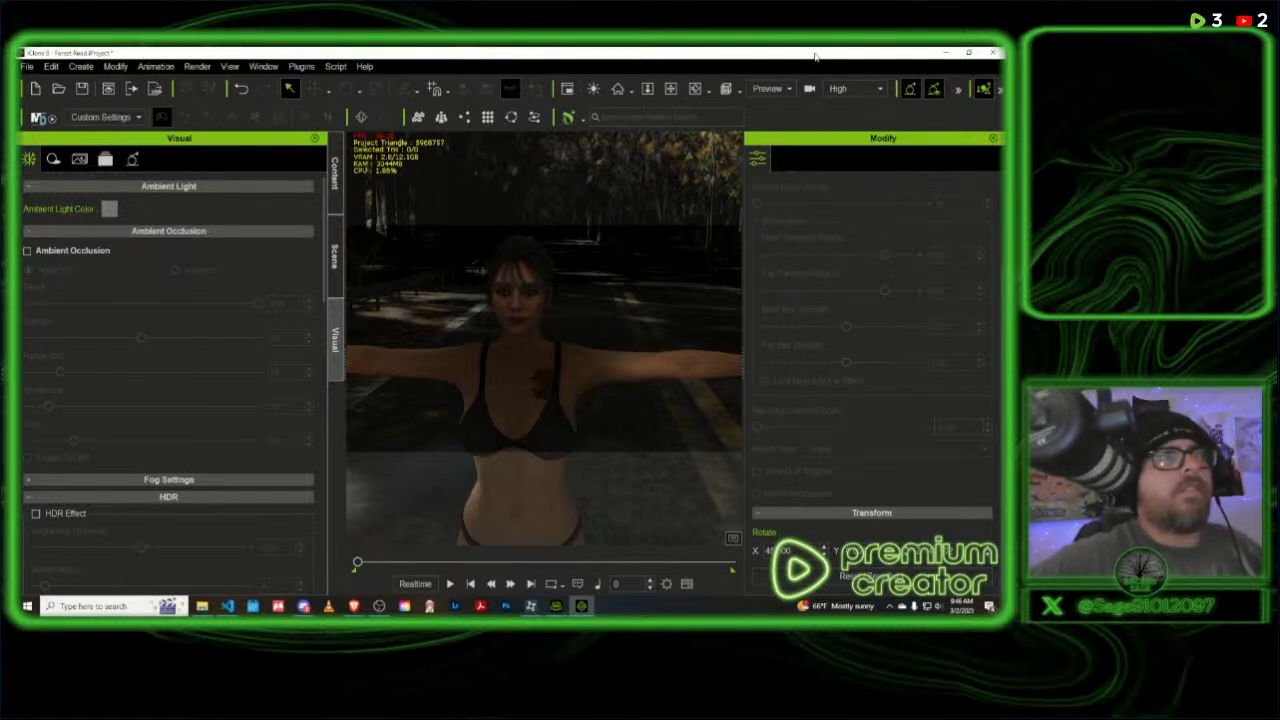
- Find Dir. Light(1) at the end of the scene's object list, select it and toggle its visibility on and back off
{"action": "left_click", "coordinate": [337, 258]}
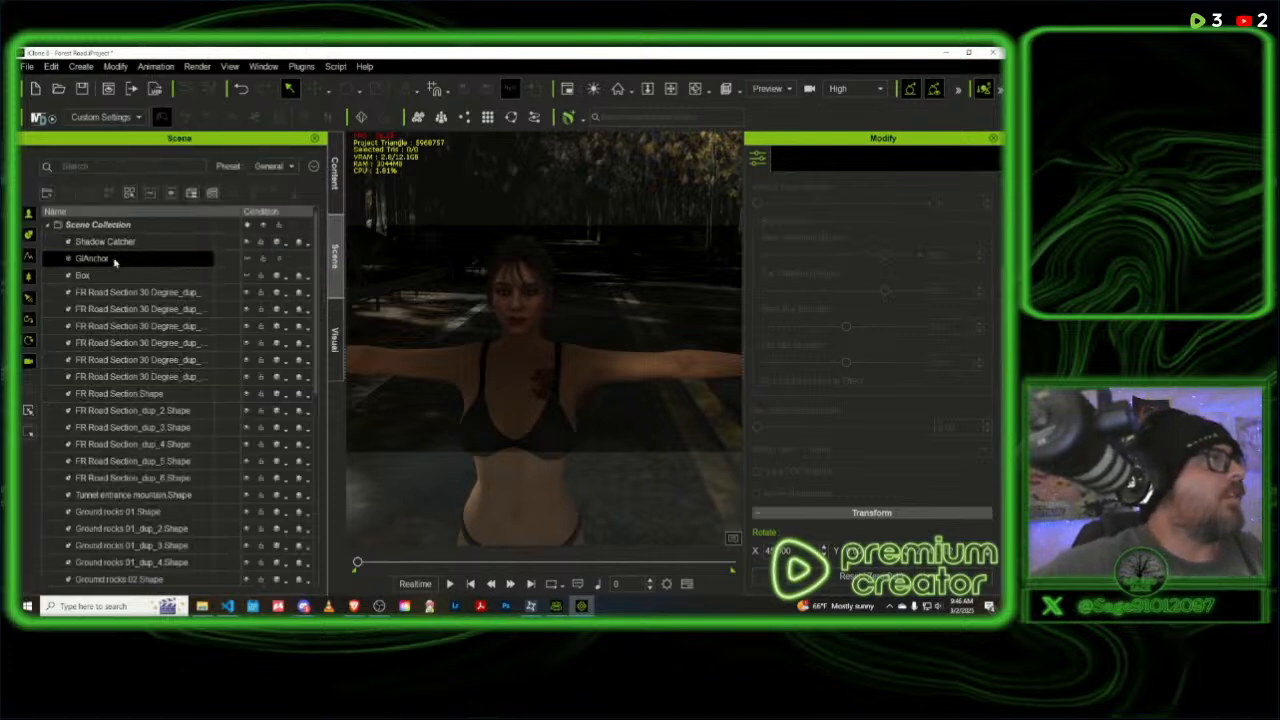
{"action": "scroll", "coordinate": [150, 480], "scroll_direction": "down", "scroll_amount": 5}
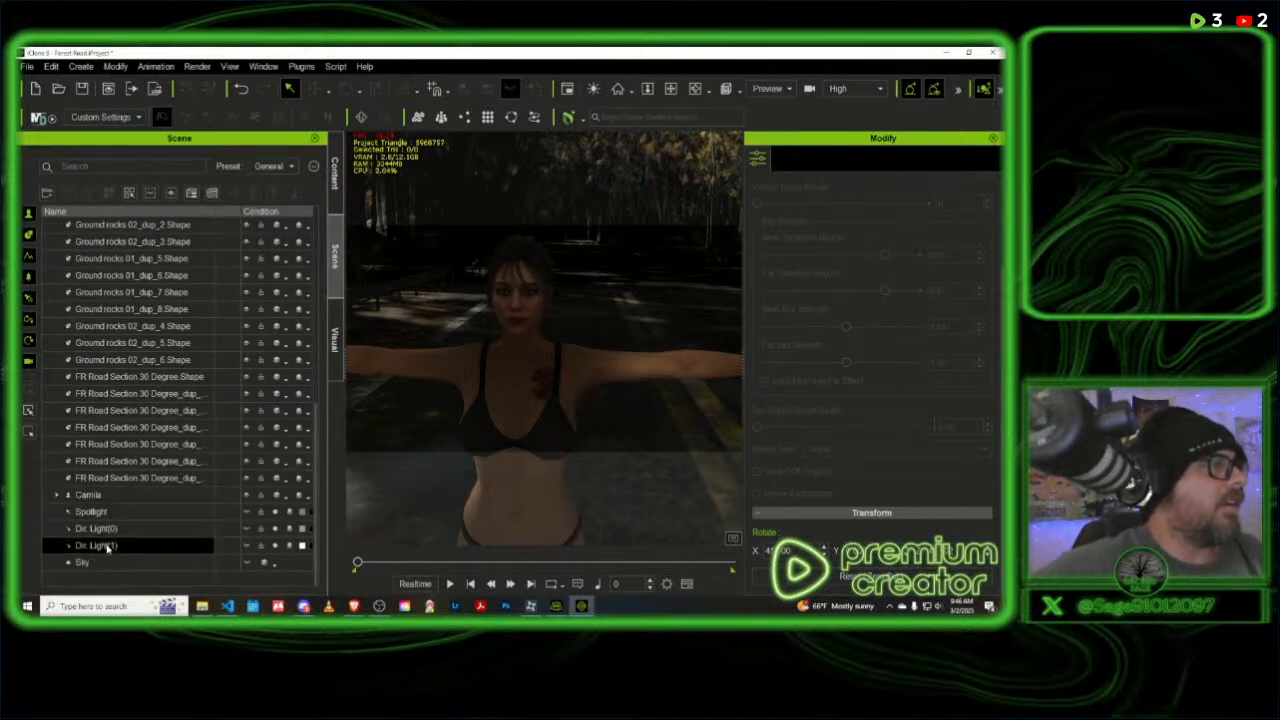
{"action": "left_click", "coordinate": [108, 547]}
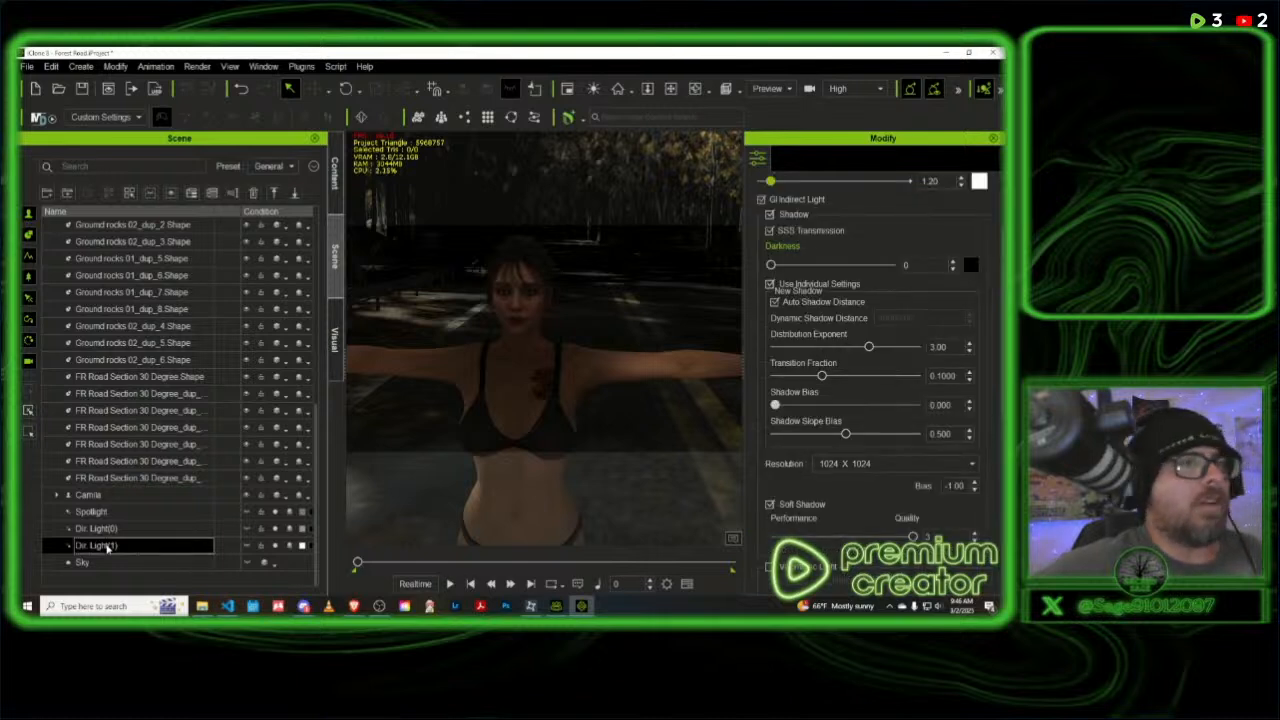
{"action": "left_click", "coordinate": [247, 546]}
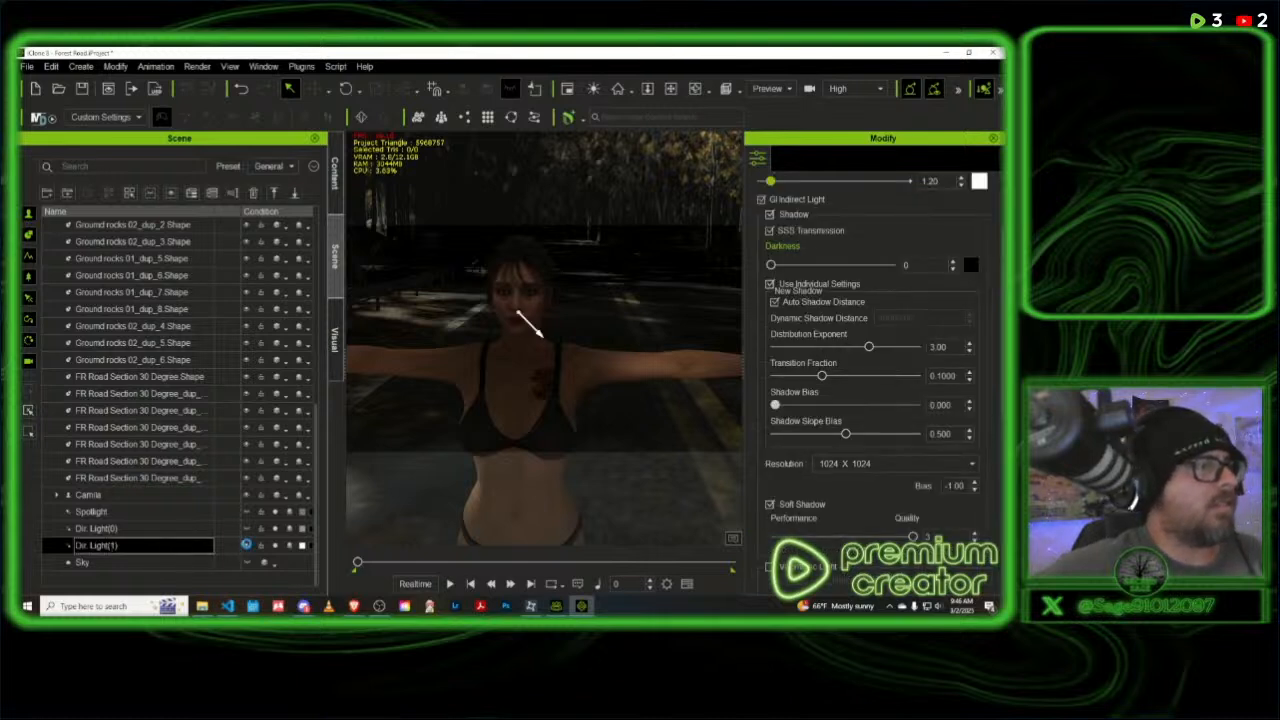
{"action": "left_click", "coordinate": [247, 546]}
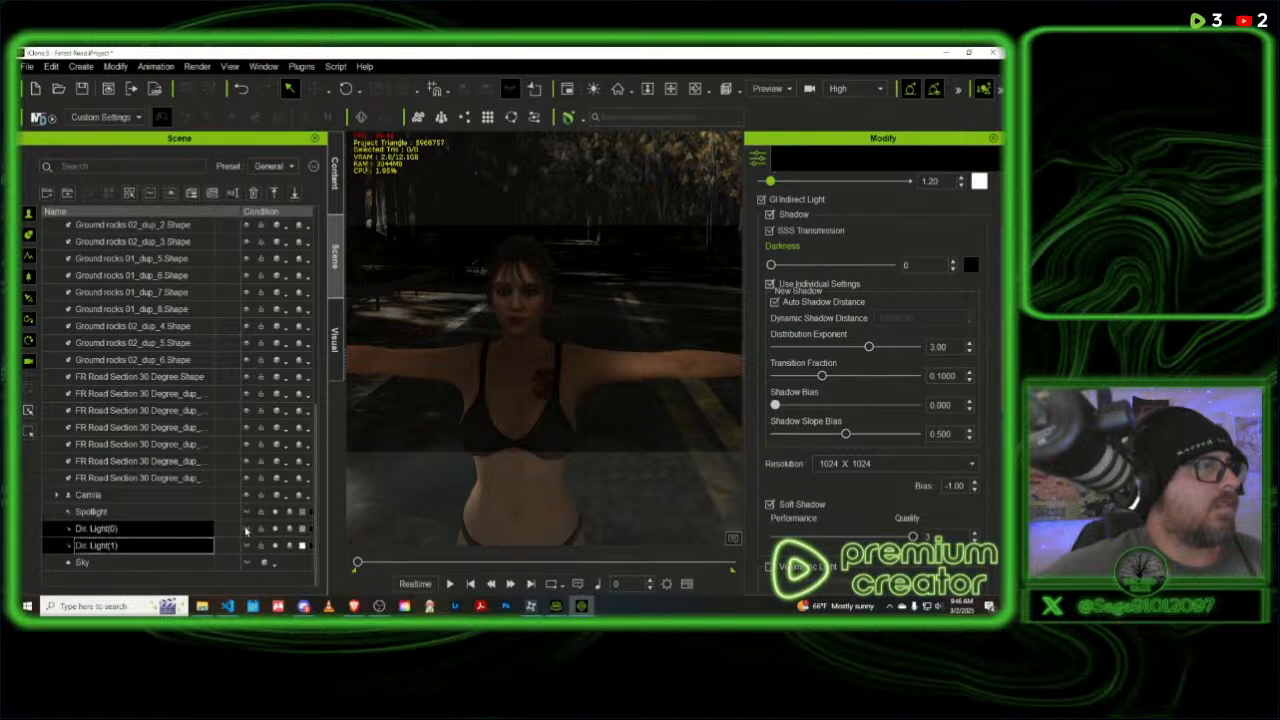
- Toggle the visibility of Dir. Light(0) on and back off, and reselect Dir. Light(1)
{"action": "left_click", "coordinate": [246, 529]}
{"action": "left_click", "coordinate": [247, 531]}
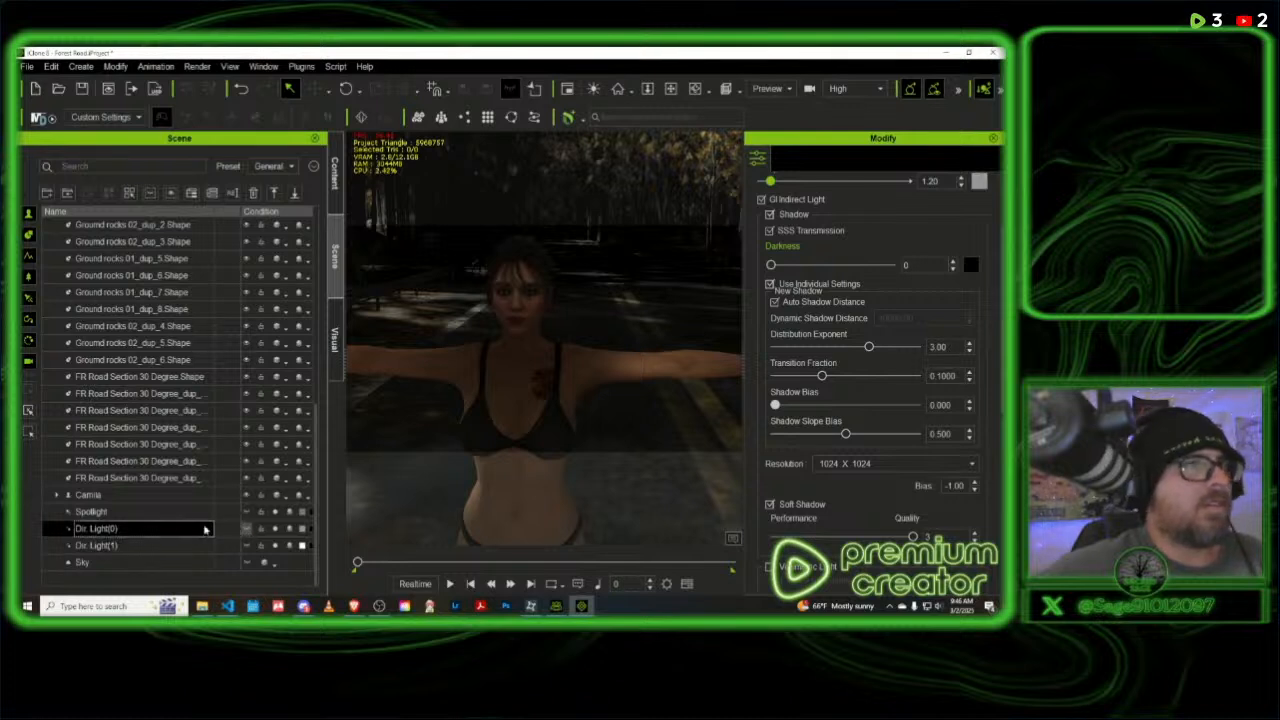
{"action": "left_click", "coordinate": [147, 546]}
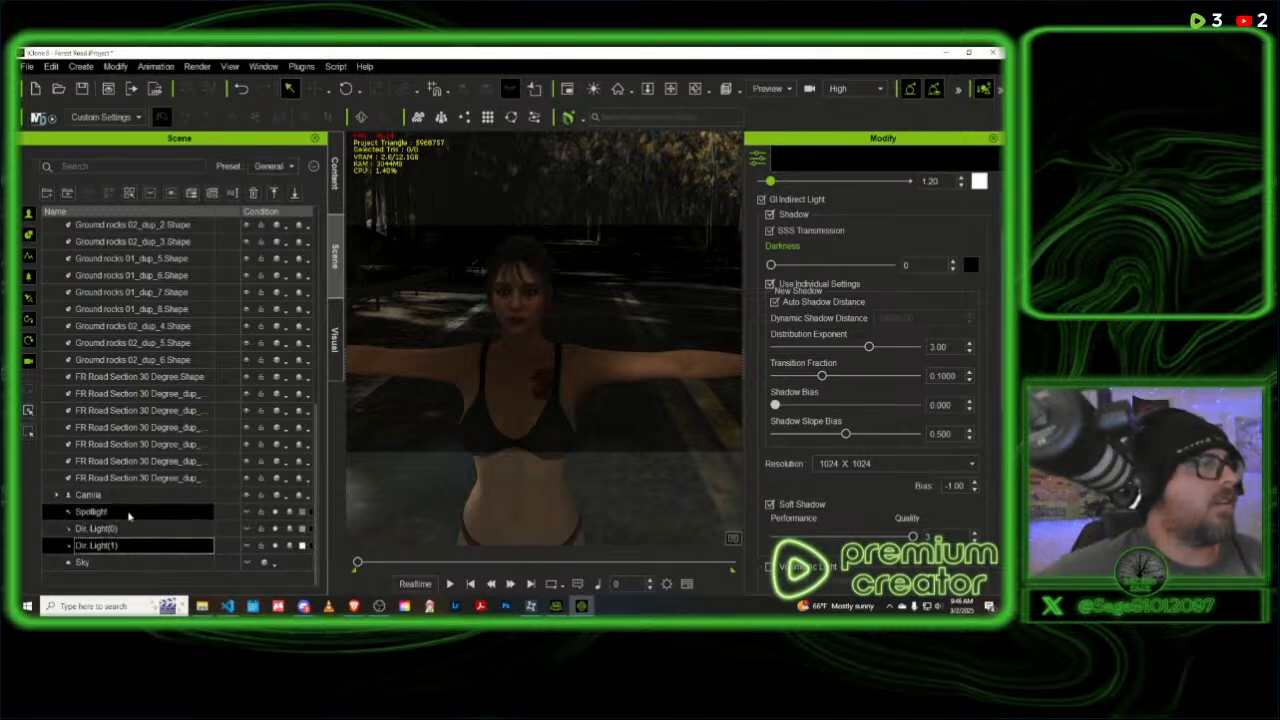
- Select the Spotlight in the scene's object list to check its light settings
{"action": "left_click", "coordinate": [128, 512]}
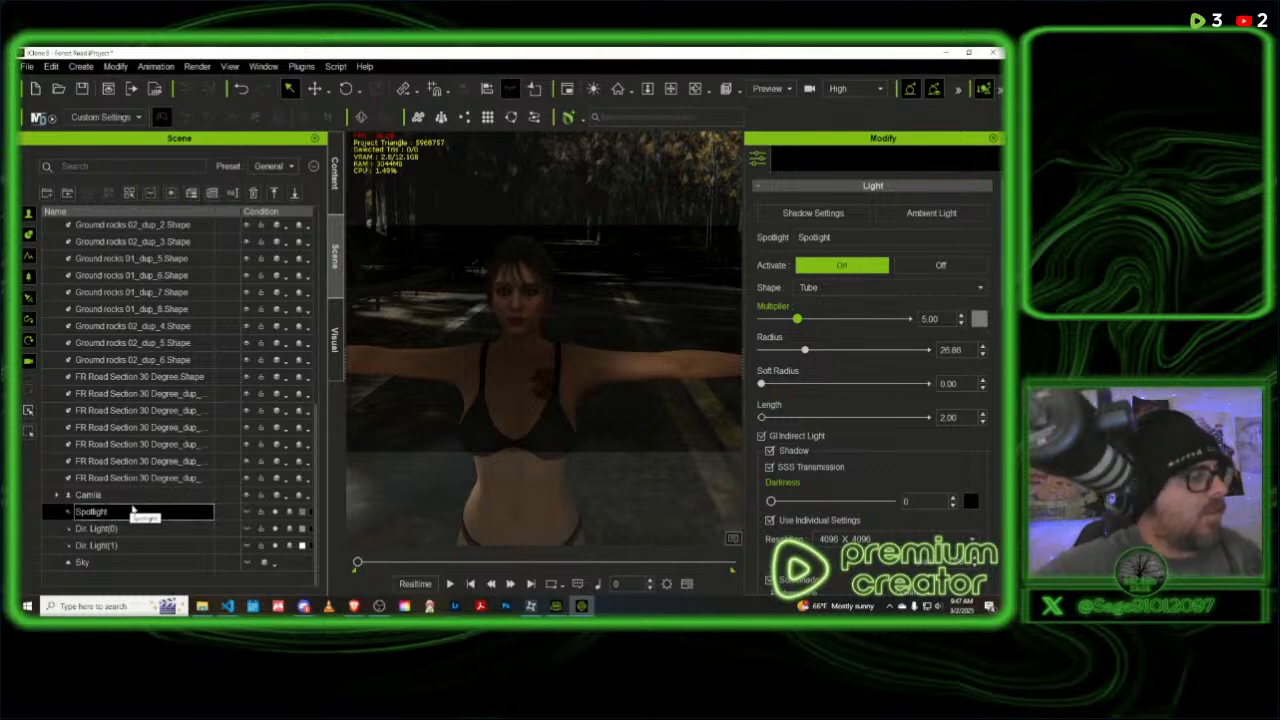
{"action": "scroll", "coordinate": [132, 510], "scroll_direction": "up", "scroll_amount": 1}
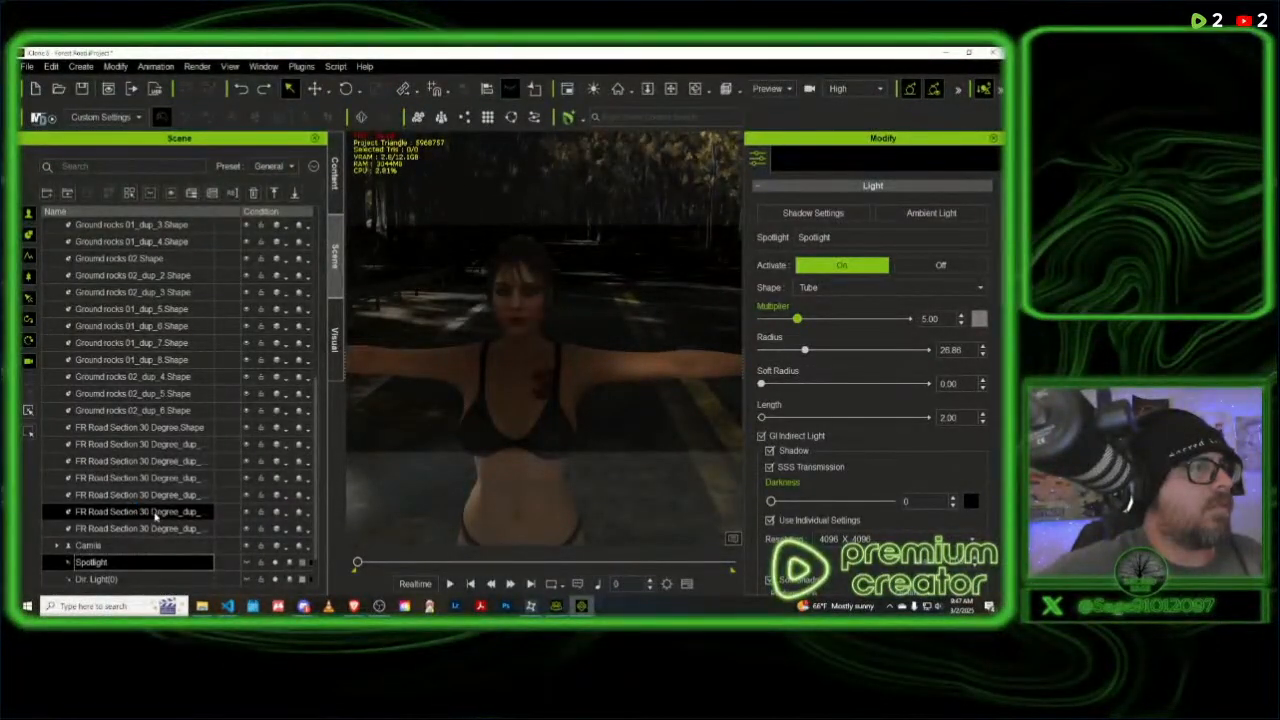
{"action": "scroll", "coordinate": [158, 517], "scroll_direction": "down", "scroll_amount": 1}
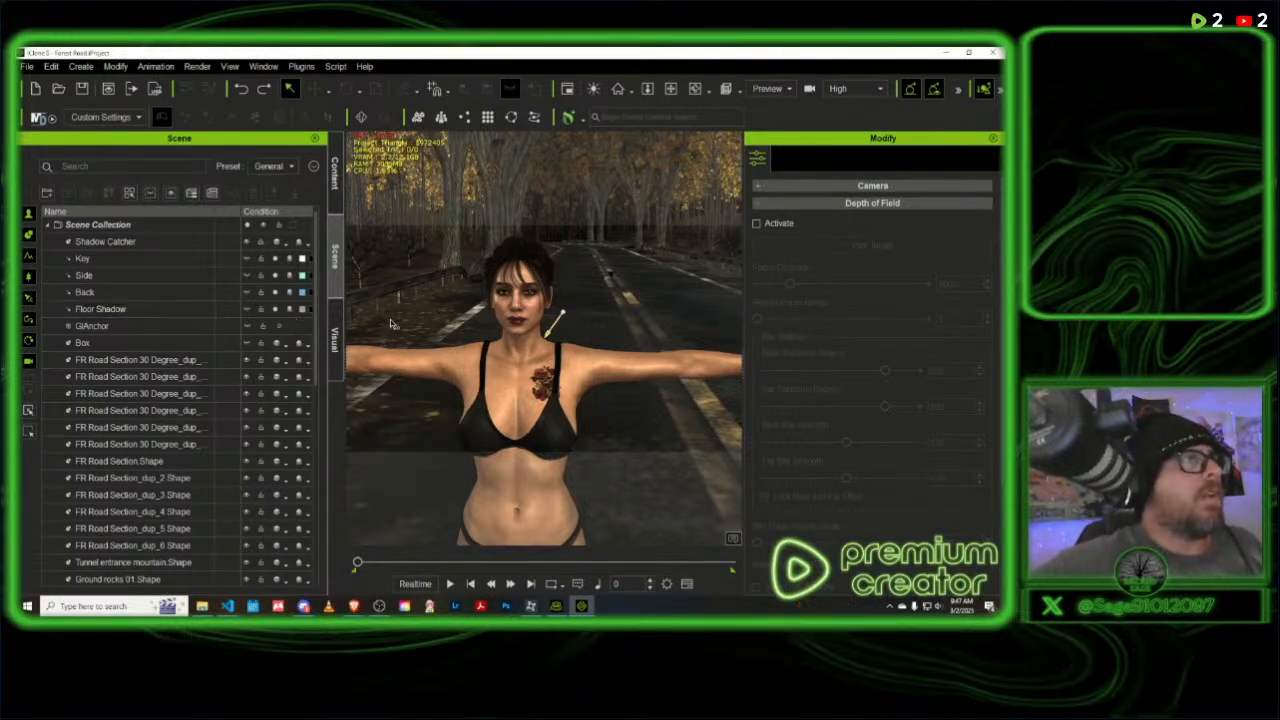
- Browse the stage lighting and atmosphere presets around Bright_Average and Cinematic in the content library
{"action": "left_click", "coordinate": [335, 172]}
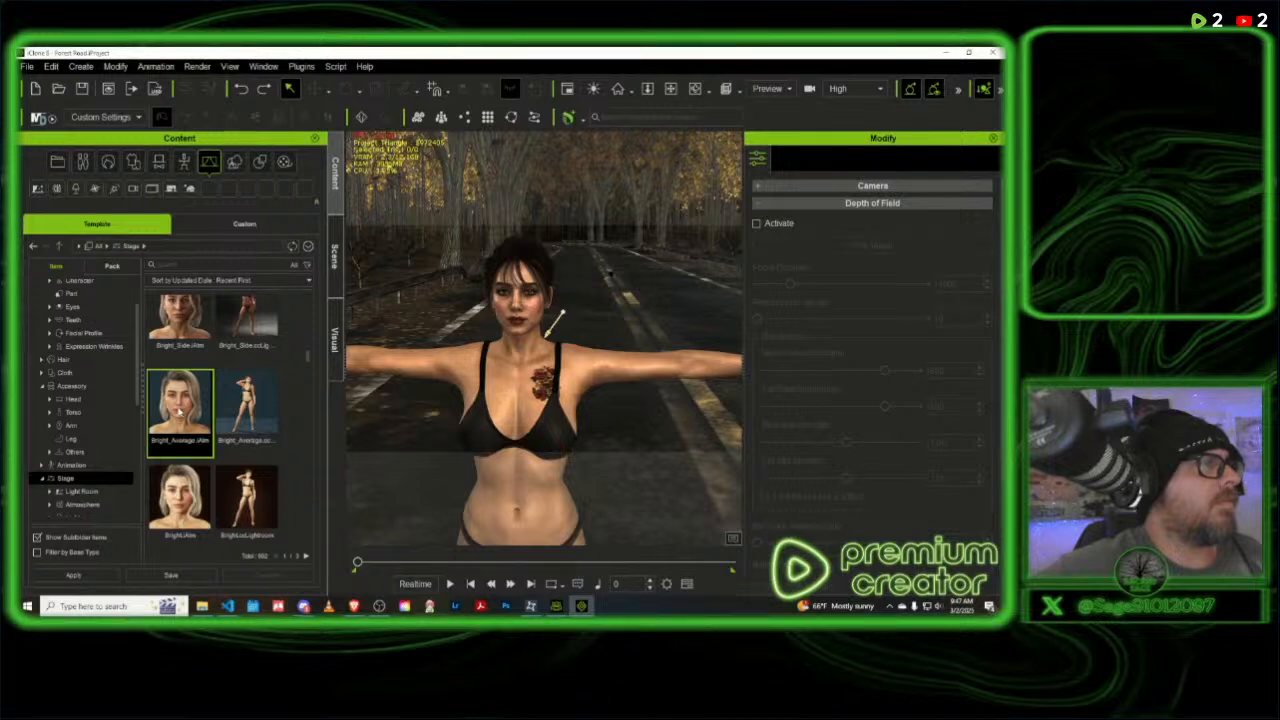
{"action": "scroll", "coordinate": [179, 410], "scroll_direction": "up", "scroll_amount": 1}
{"action": "scroll", "coordinate": [179, 410], "scroll_direction": "up", "scroll_amount": 3}
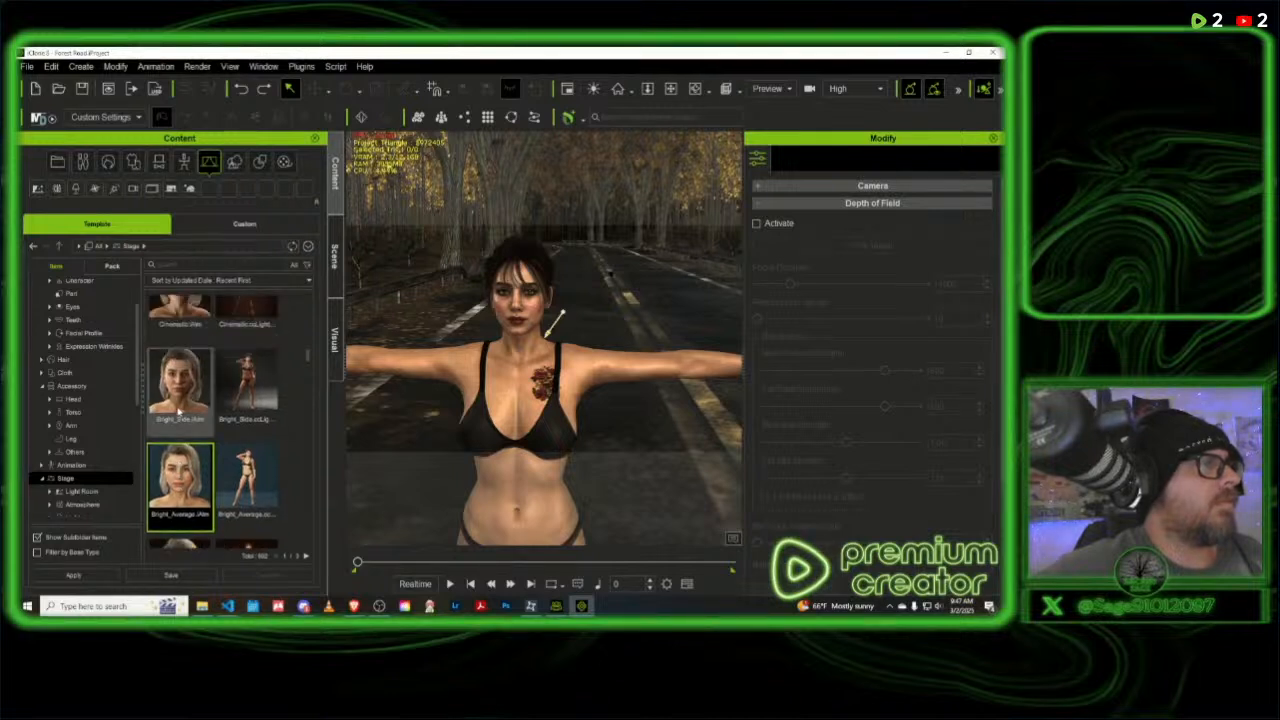
{"action": "scroll", "coordinate": [179, 410], "scroll_direction": "up", "scroll_amount": 5}
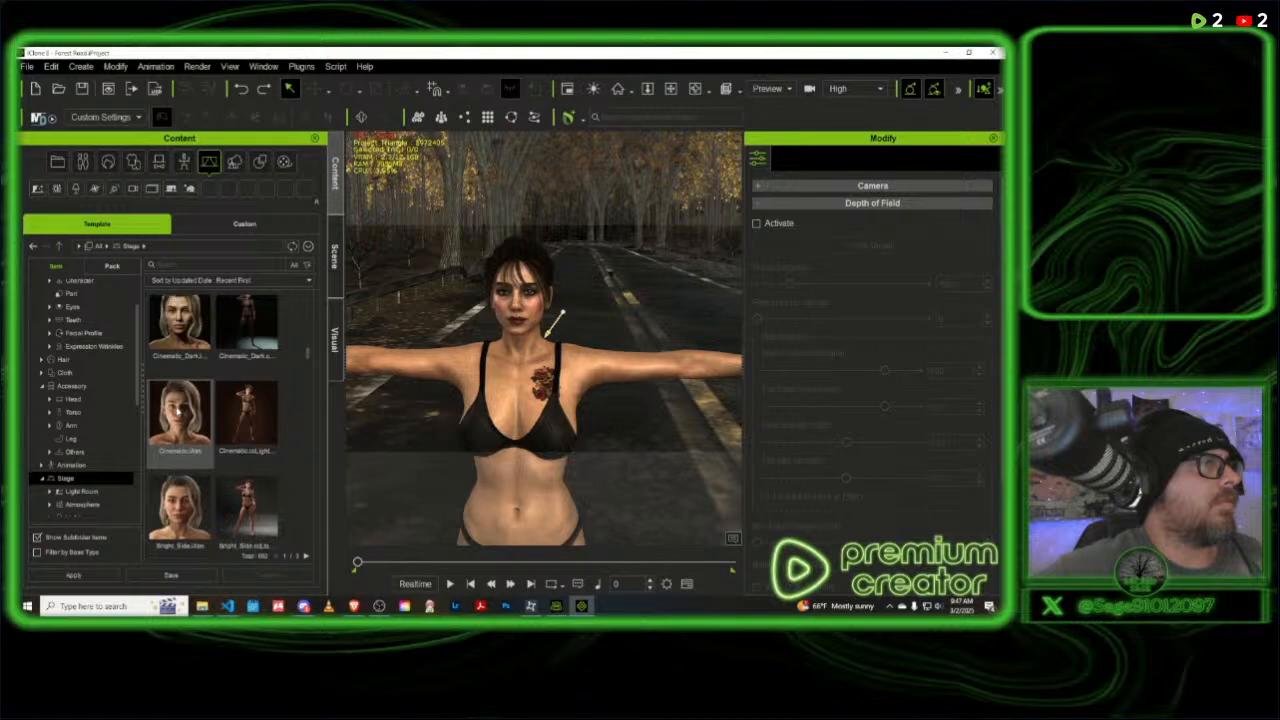
{"action": "scroll", "coordinate": [179, 410], "scroll_direction": "down", "scroll_amount": 5}
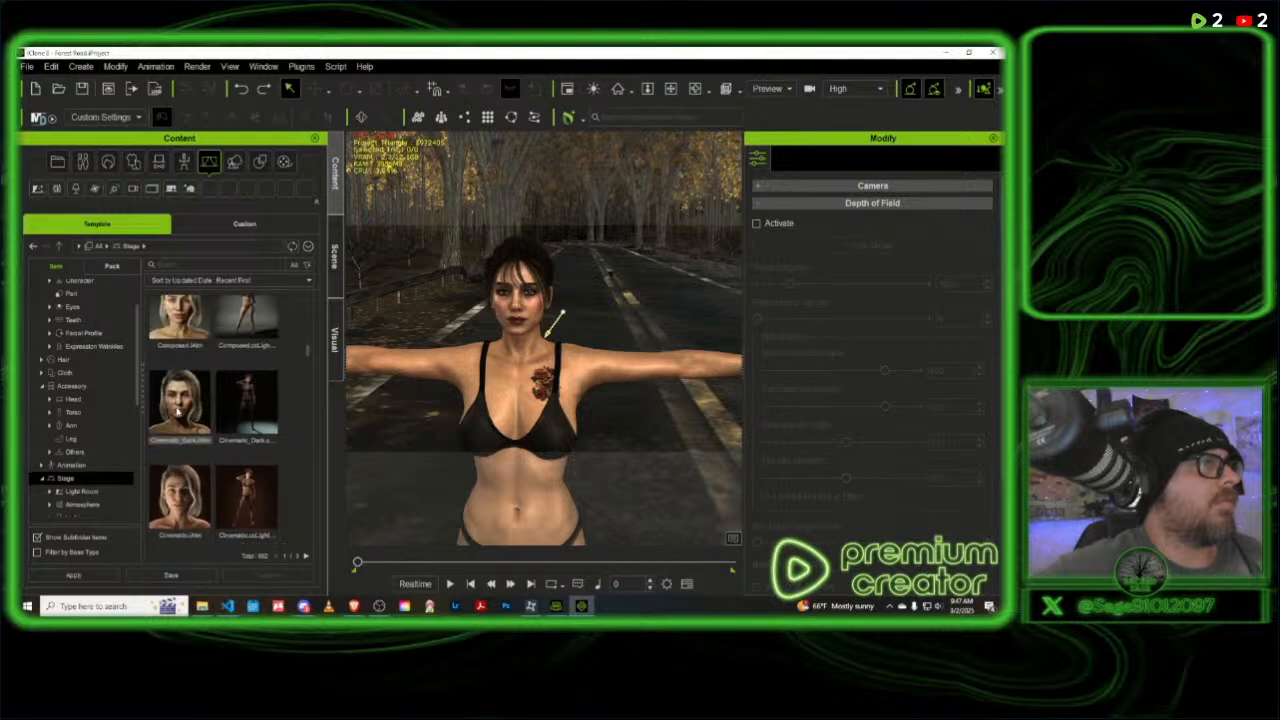
{"action": "scroll", "coordinate": [179, 410], "scroll_direction": "down", "scroll_amount": 2}
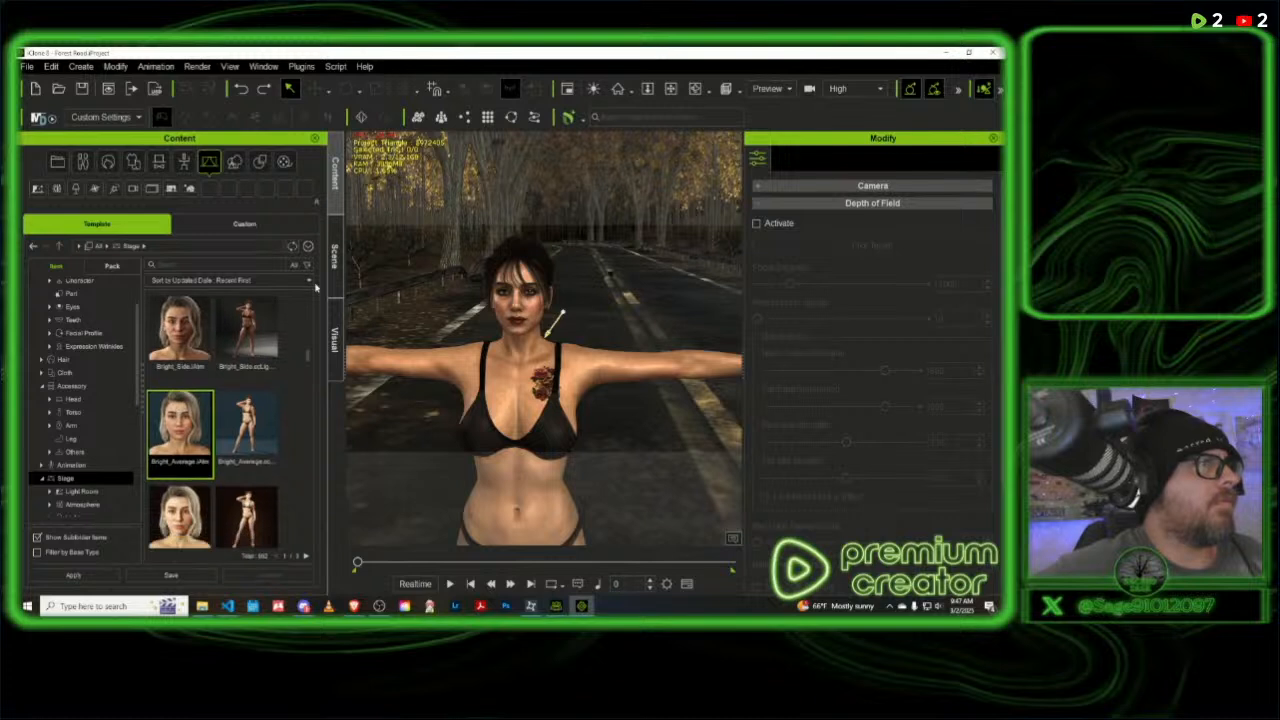
- Turn on shadows in the scene's visual settings
{"action": "left_click", "coordinate": [333, 257]}
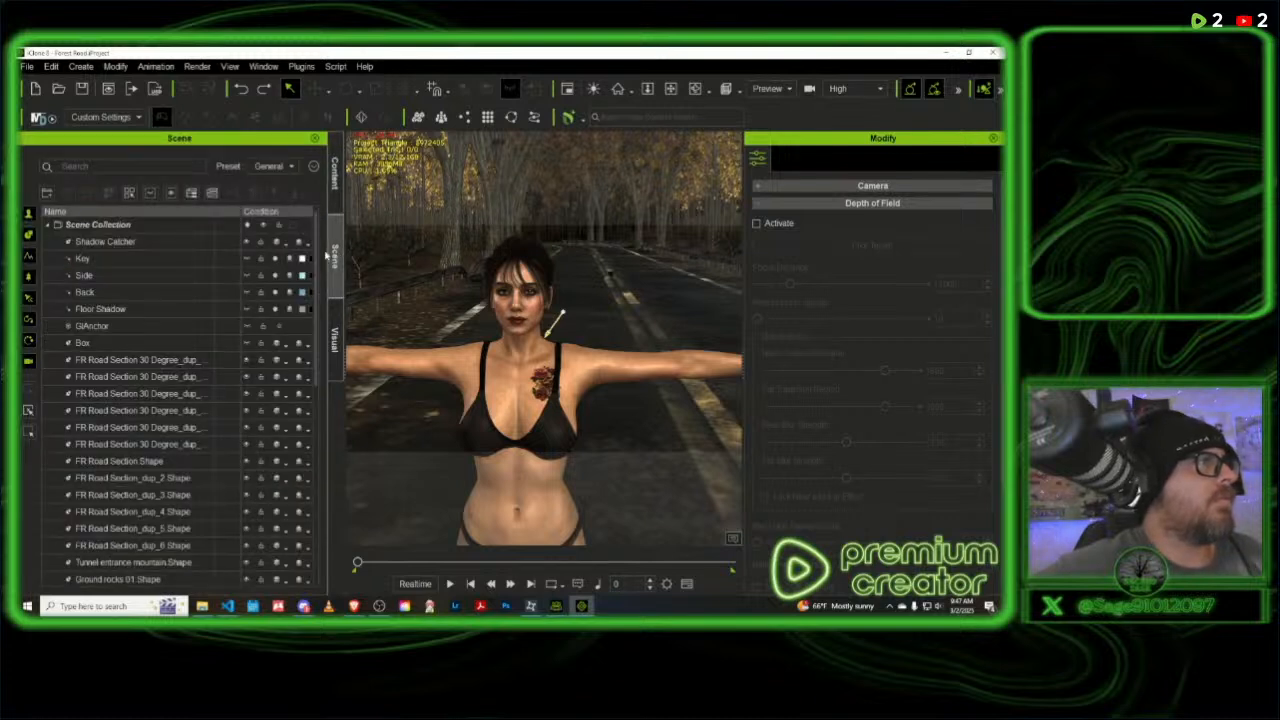
{"action": "left_click", "coordinate": [335, 338]}
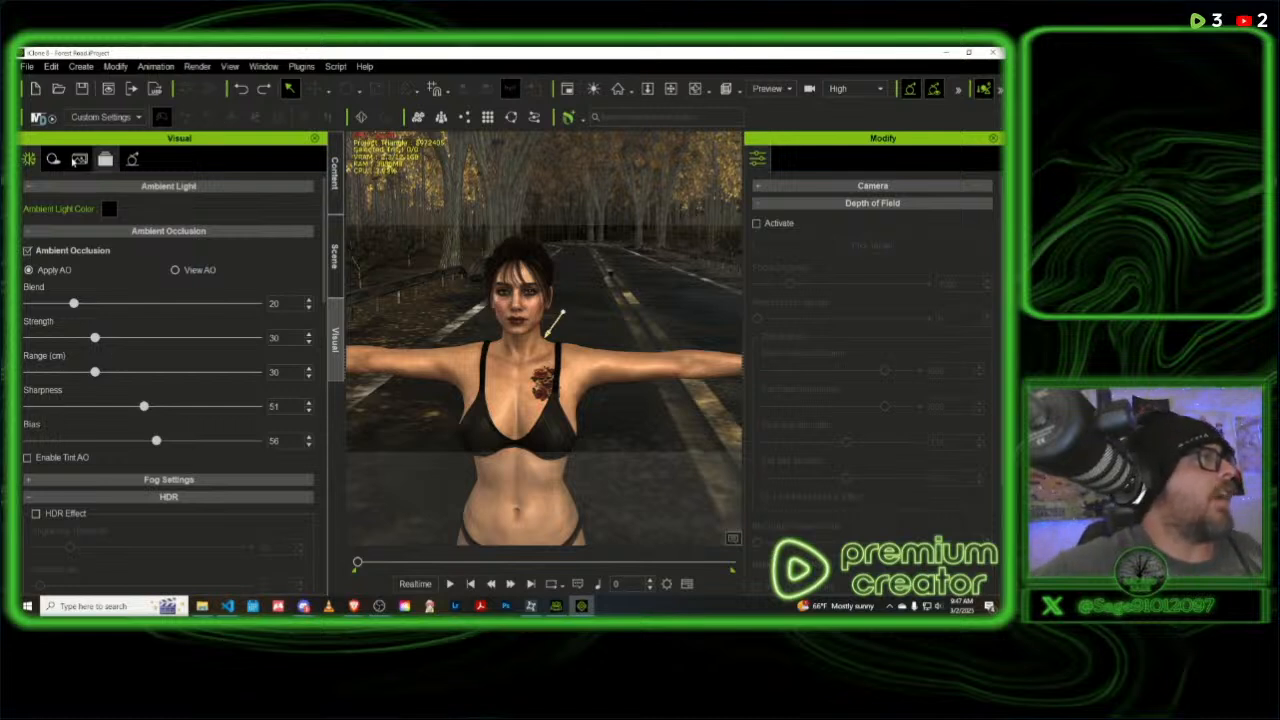
{"action": "left_click", "coordinate": [53, 159]}
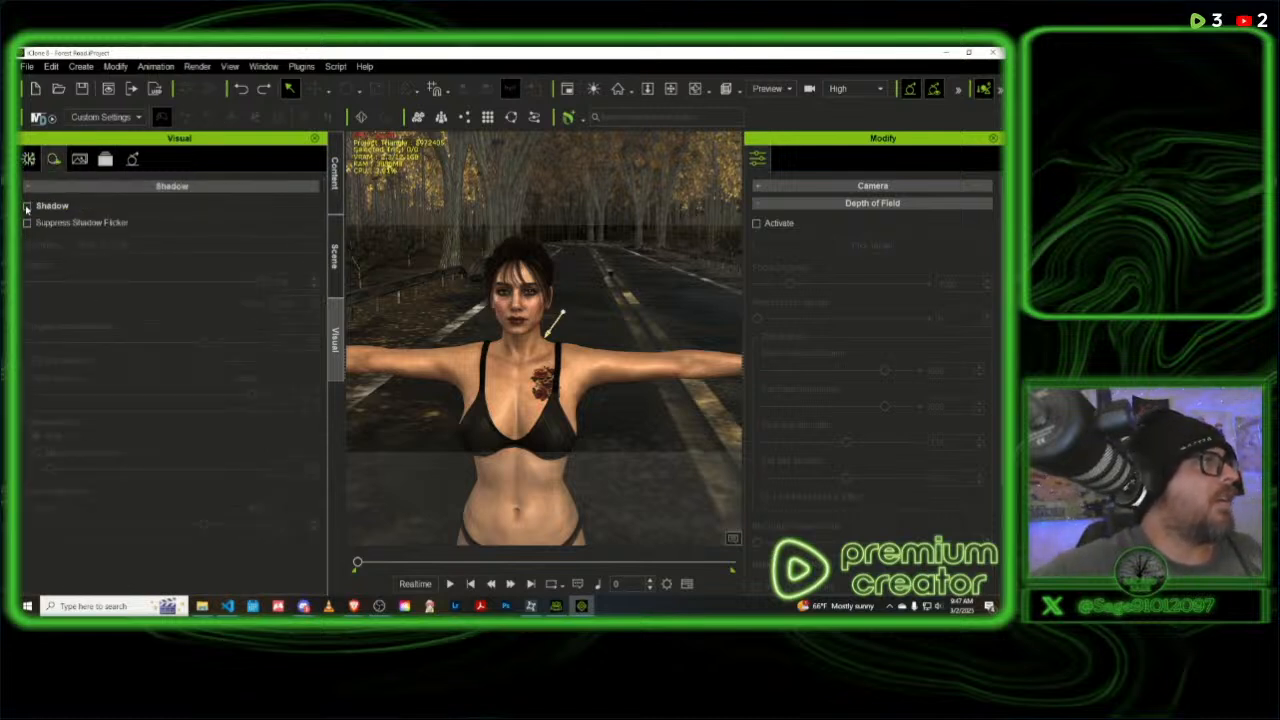
{"action": "left_click", "coordinate": [27, 206]}
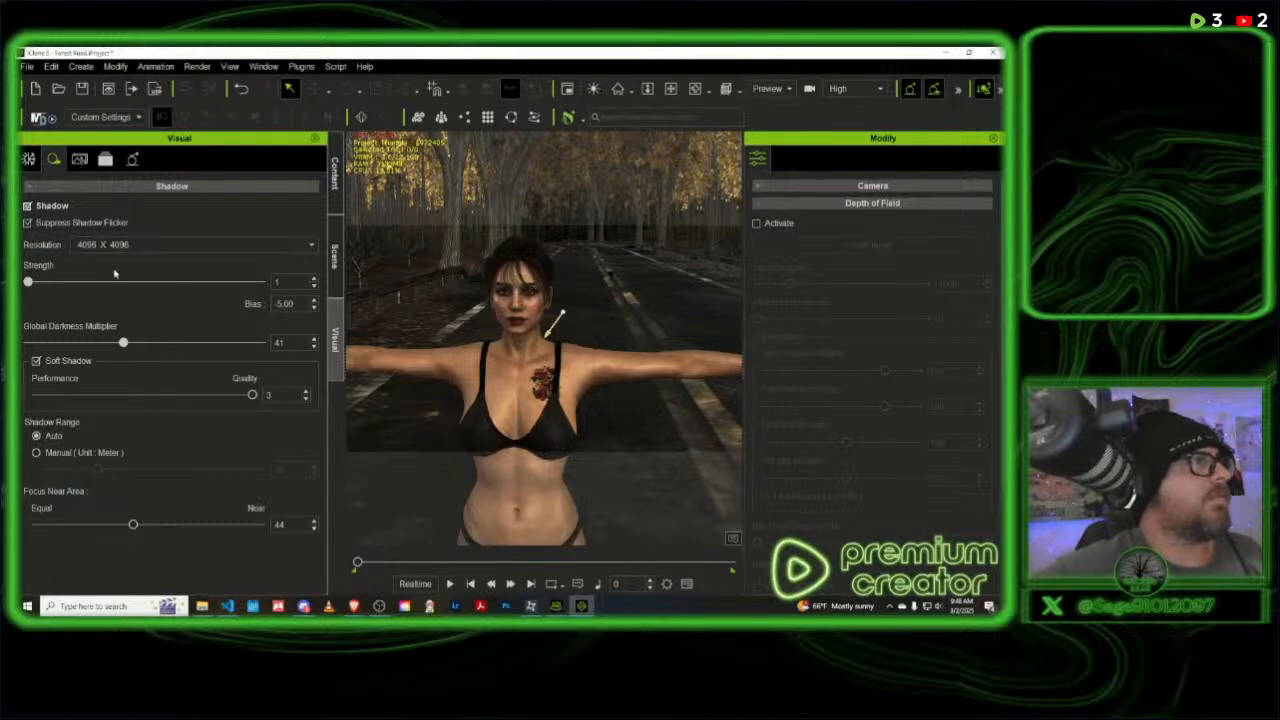
- Try lowering the shadow bias to -20 and restore it to -5
{"action": "left_click", "coordinate": [314, 309]}
{"action": "left_click", "coordinate": [314, 309]}
{"action": "left_click", "coordinate": [314, 309]}
{"action": "left_click", "coordinate": [314, 309]}
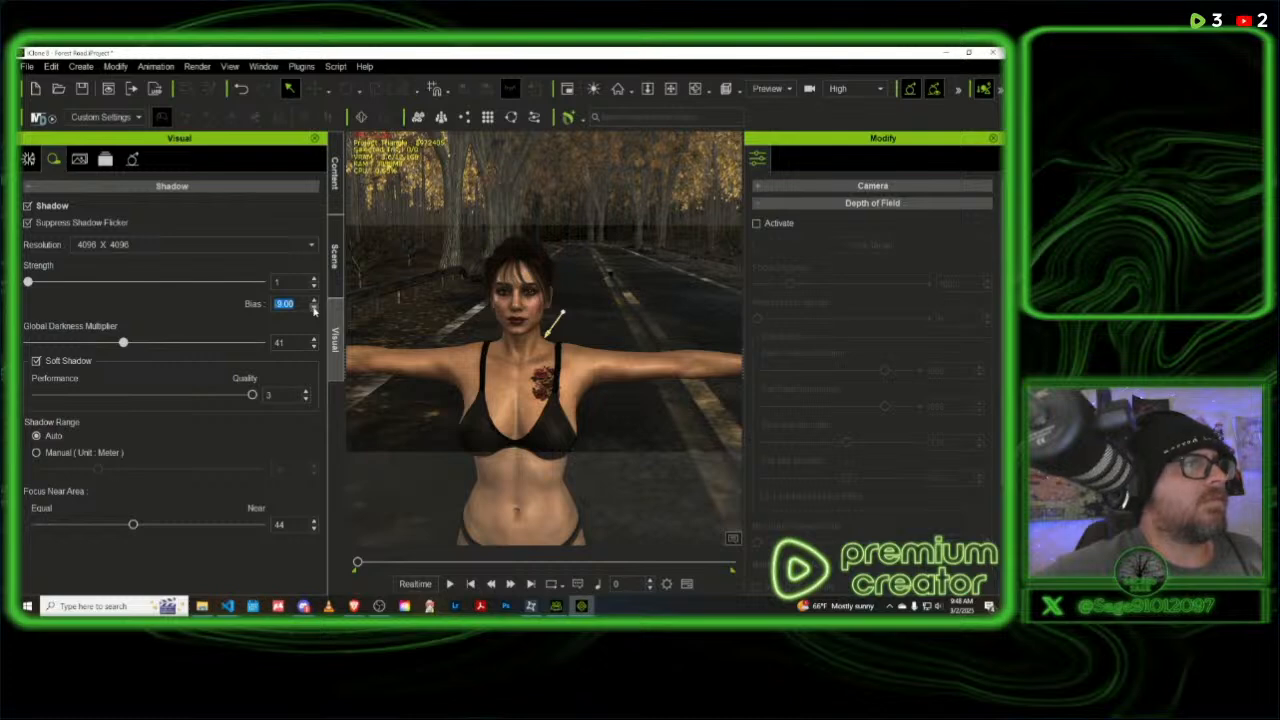
{"action": "left_click", "coordinate": [314, 309]}
{"action": "left_click", "coordinate": [314, 309]}
{"action": "left_click", "coordinate": [314, 309]}
{"action": "left_click", "coordinate": [314, 309]}
{"action": "left_click", "coordinate": [314, 309]}
{"action": "left_click", "coordinate": [314, 309]}
{"action": "left_click", "coordinate": [314, 309]}
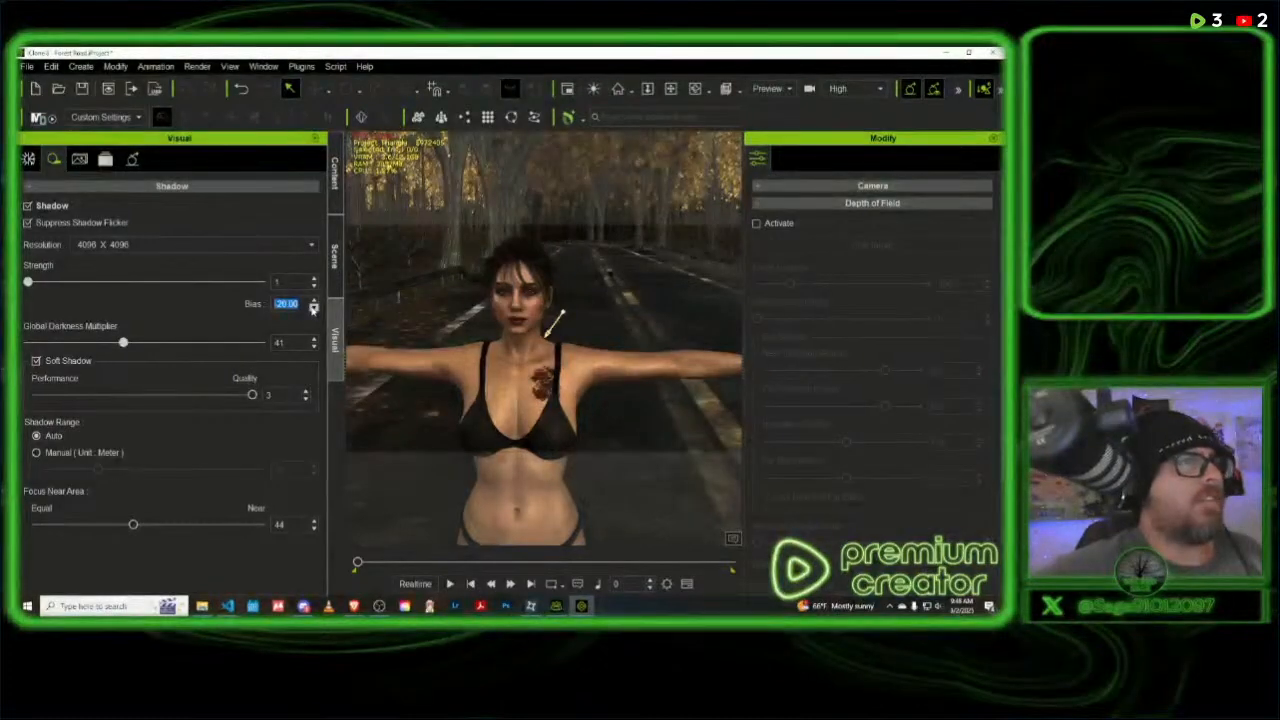
{"action": "left_click", "coordinate": [314, 309]}
{"action": "left_click", "coordinate": [314, 309]}
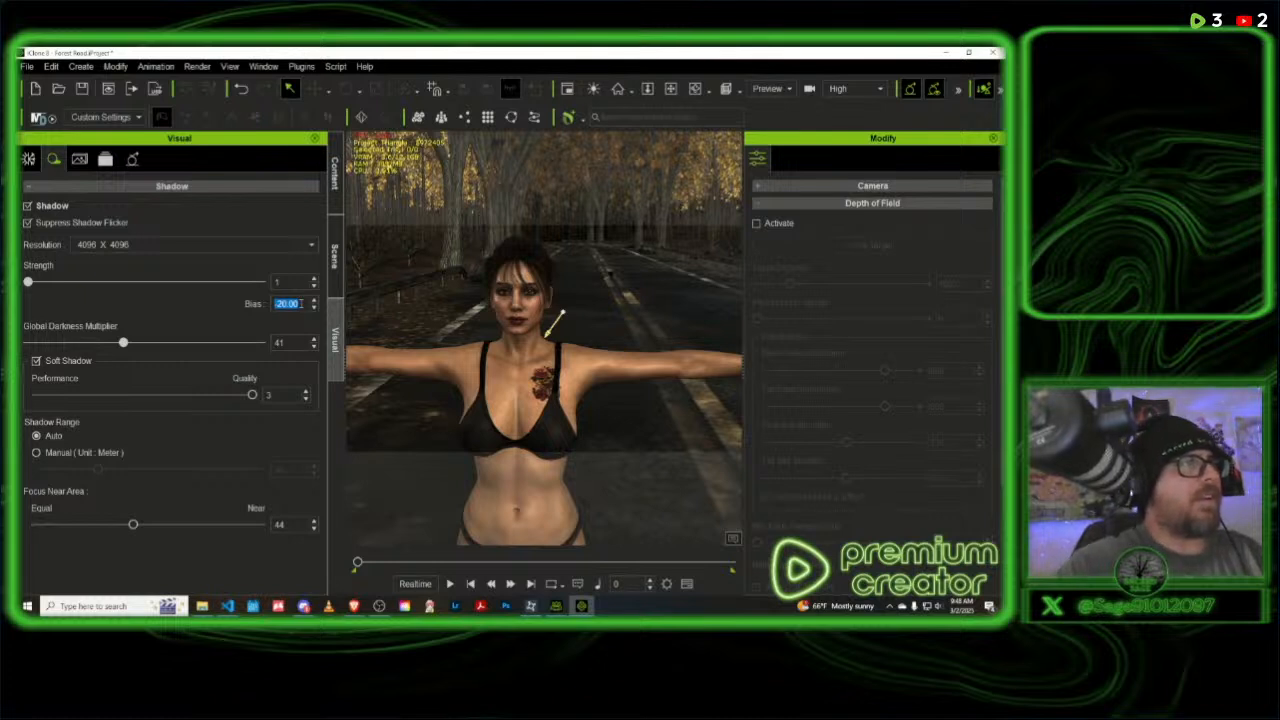
{"action": "type", "text": "-5"}
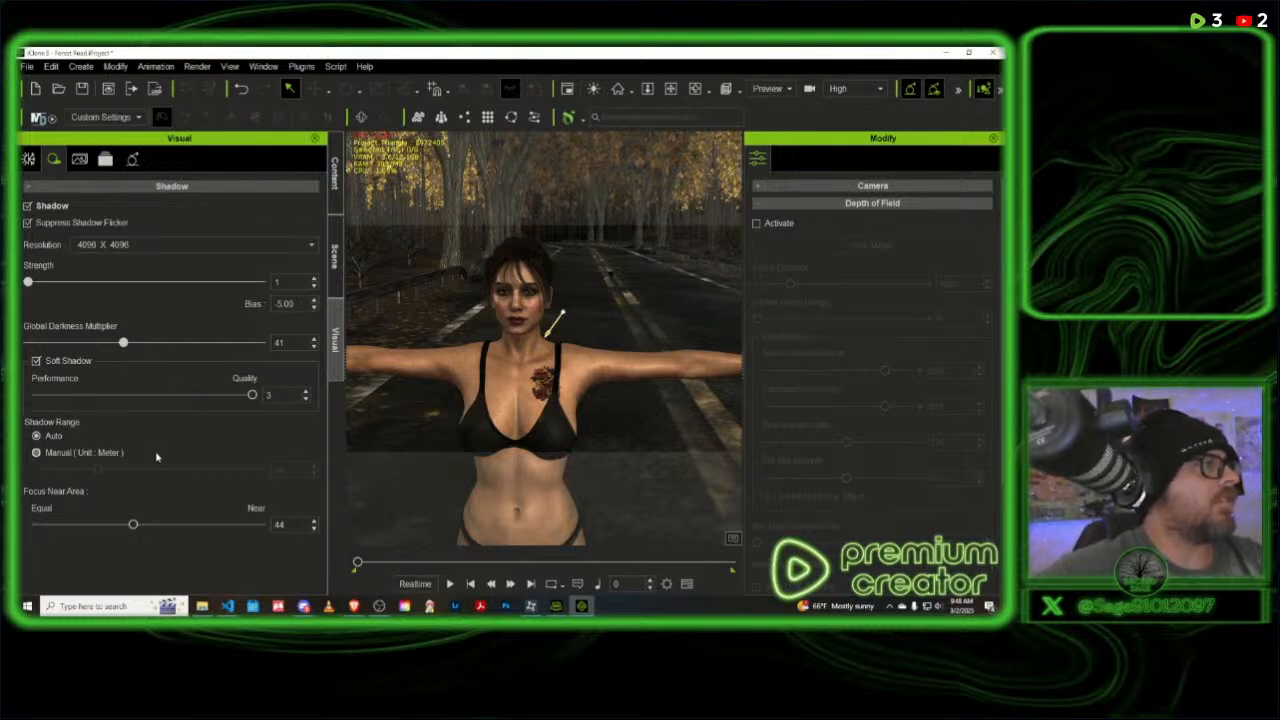
- Try Focus Near Area values of 10 and 100 for the shadows, settle on 62, and check the Suppress Shadow Flicker option
{"action": "left_click_drag", "start_coordinate": [133, 526], "coordinate": [56, 526]}
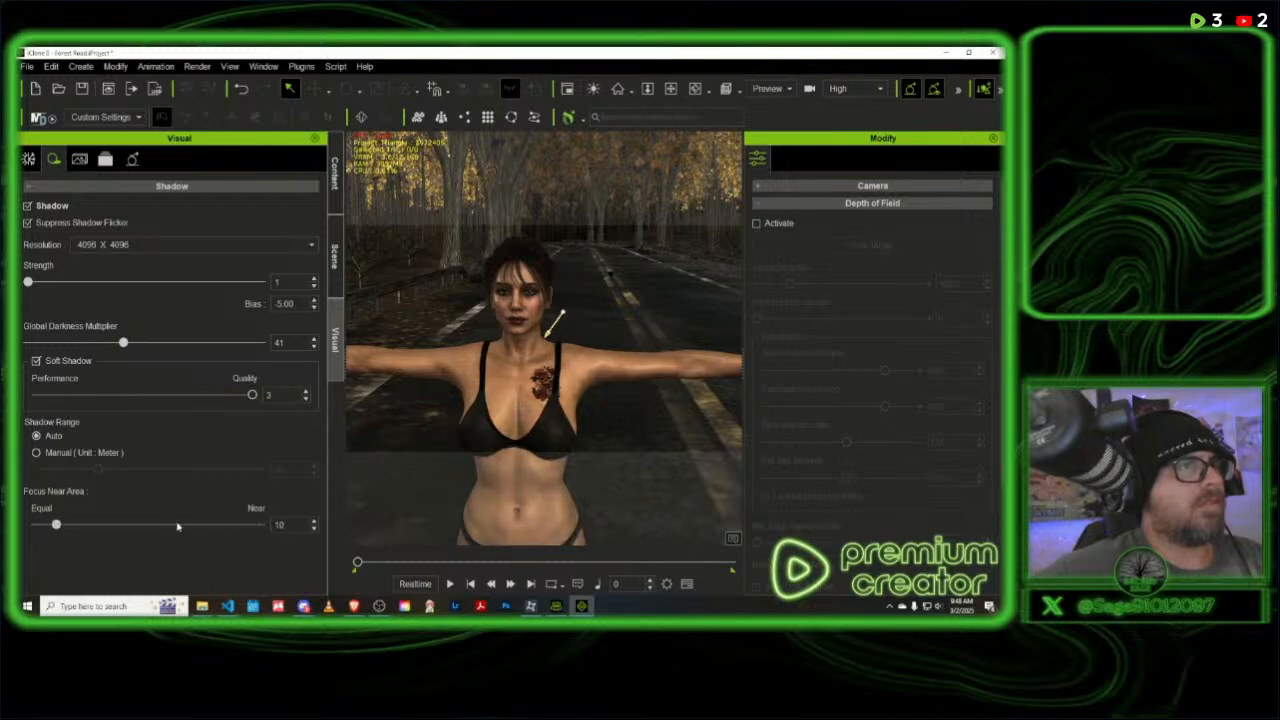
{"action": "left_click_drag", "start_coordinate": [178, 527], "coordinate": [322, 527]}
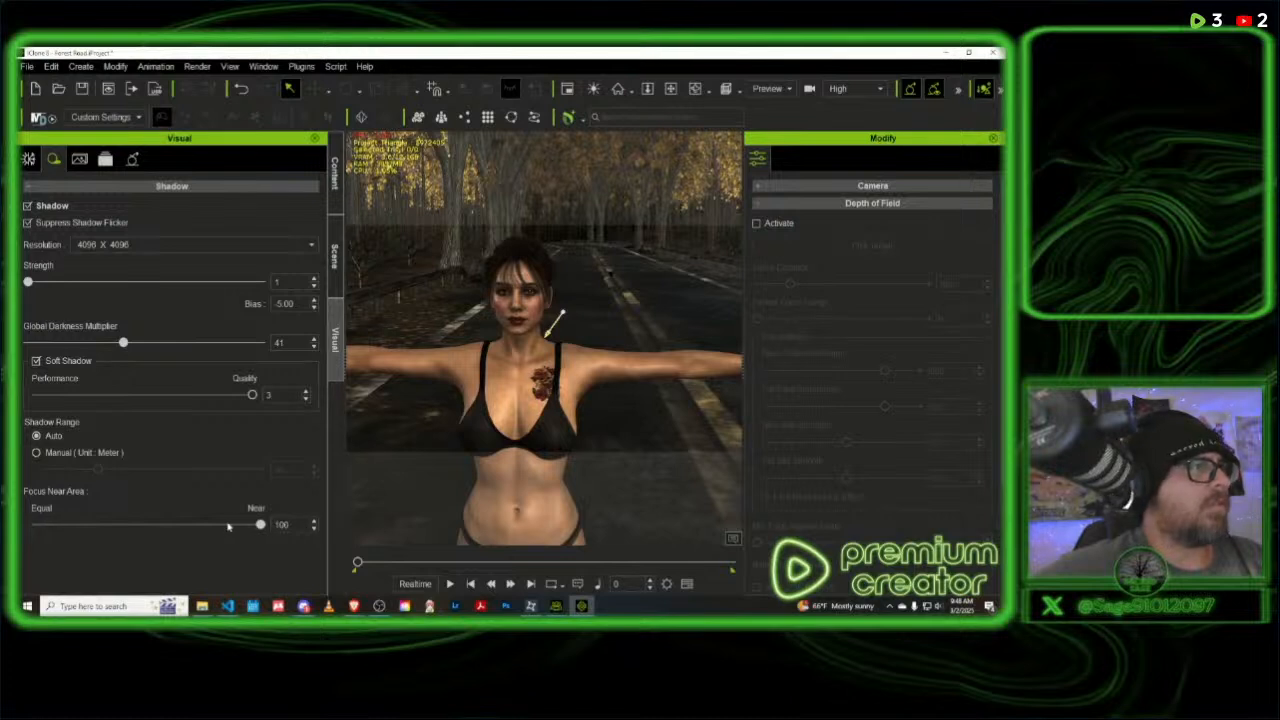
{"action": "left_click_drag", "start_coordinate": [232, 527], "coordinate": [174, 526]}
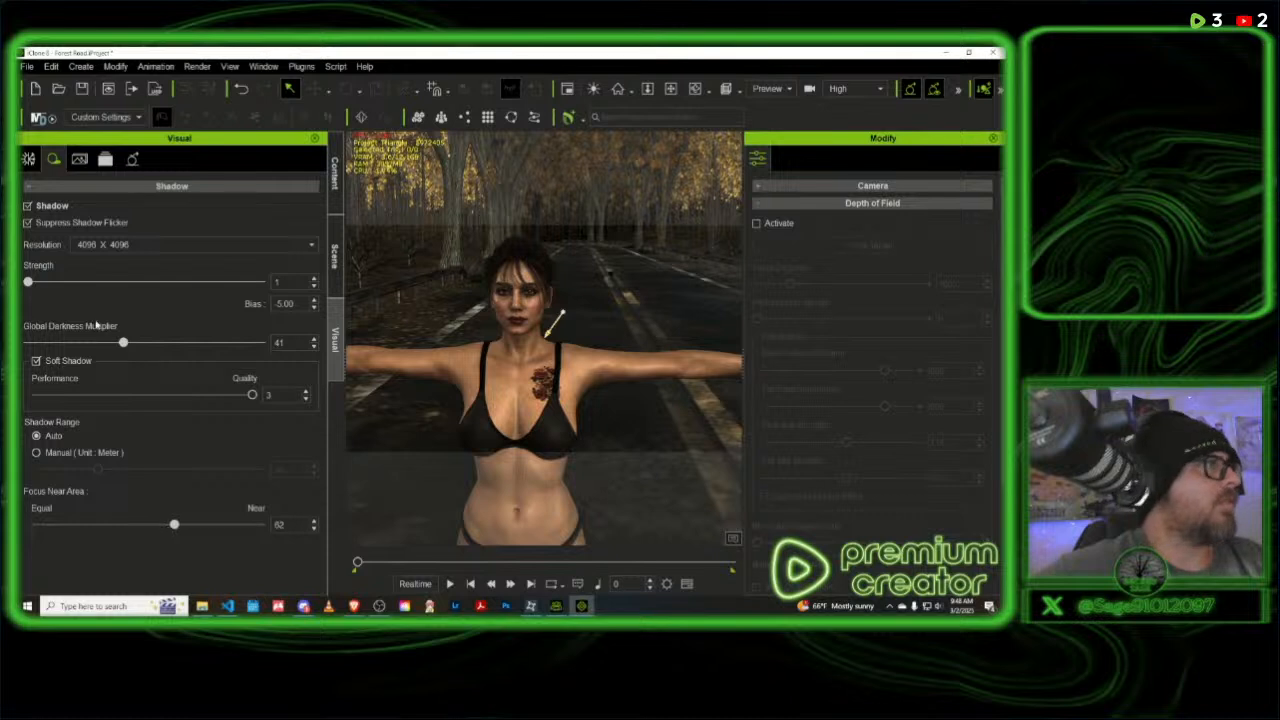
{"action": "left_click", "coordinate": [28, 223]}
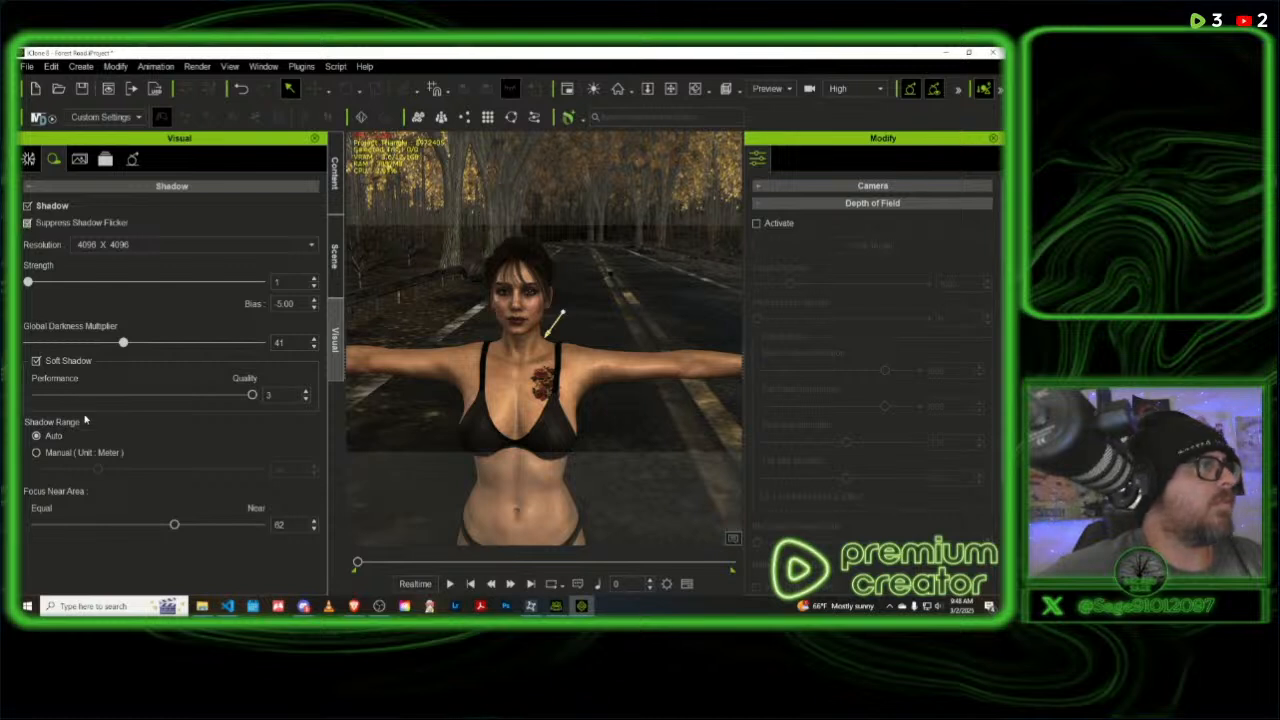
- Set the shadows' Global Darkness Multiplier to 87 and their Strength to 59
{"action": "left_click_drag", "start_coordinate": [127, 344], "coordinate": [231, 345]}
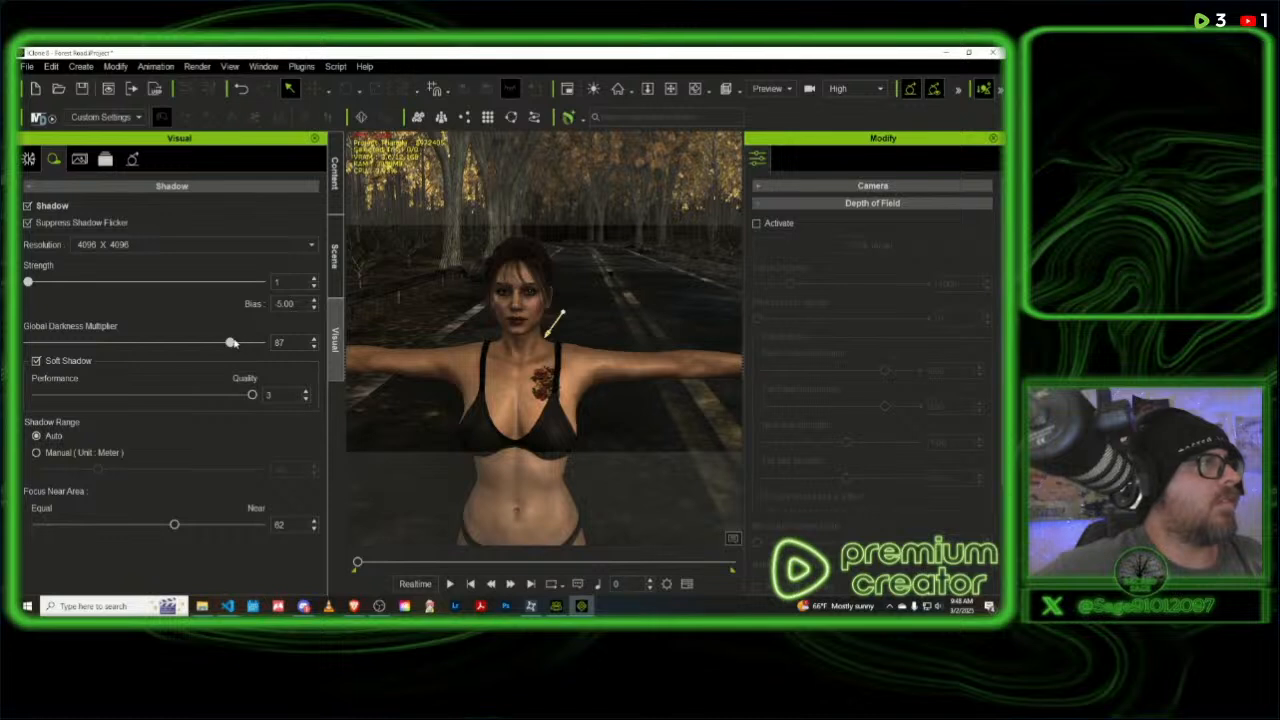
{"action": "left_click_drag", "start_coordinate": [28, 283], "coordinate": [164, 282]}
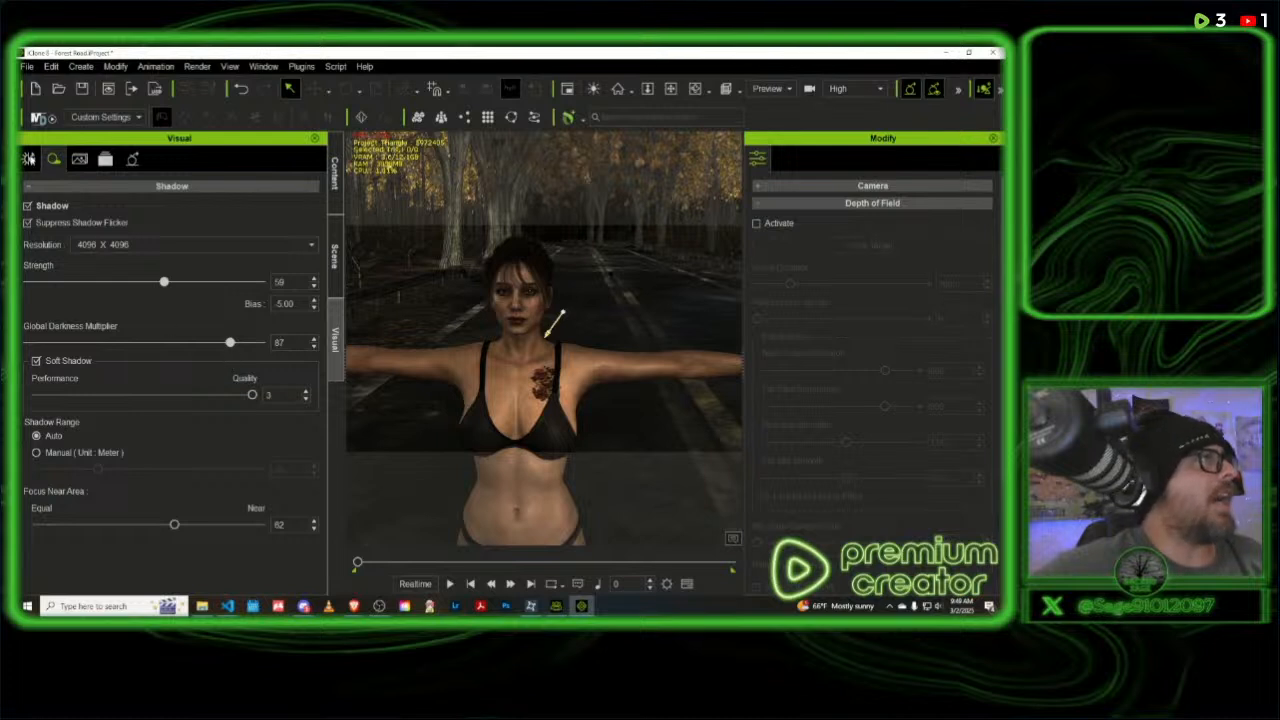
- Raise the image-based lighting strength to 399 and reduce it to 335
{"action": "left_click", "coordinate": [30, 160]}
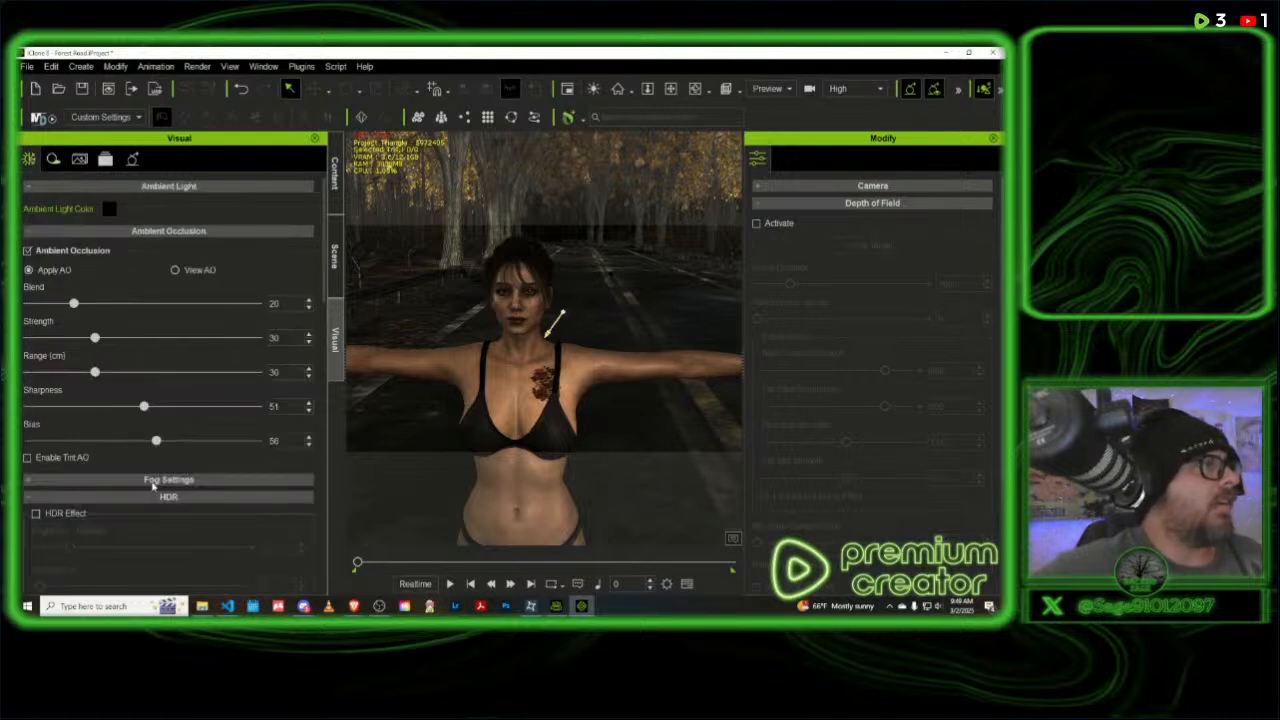
{"action": "scroll", "coordinate": [160, 495], "scroll_direction": "down", "scroll_amount": 5}
{"action": "scroll", "coordinate": [164, 506], "scroll_direction": "down", "scroll_amount": 3}
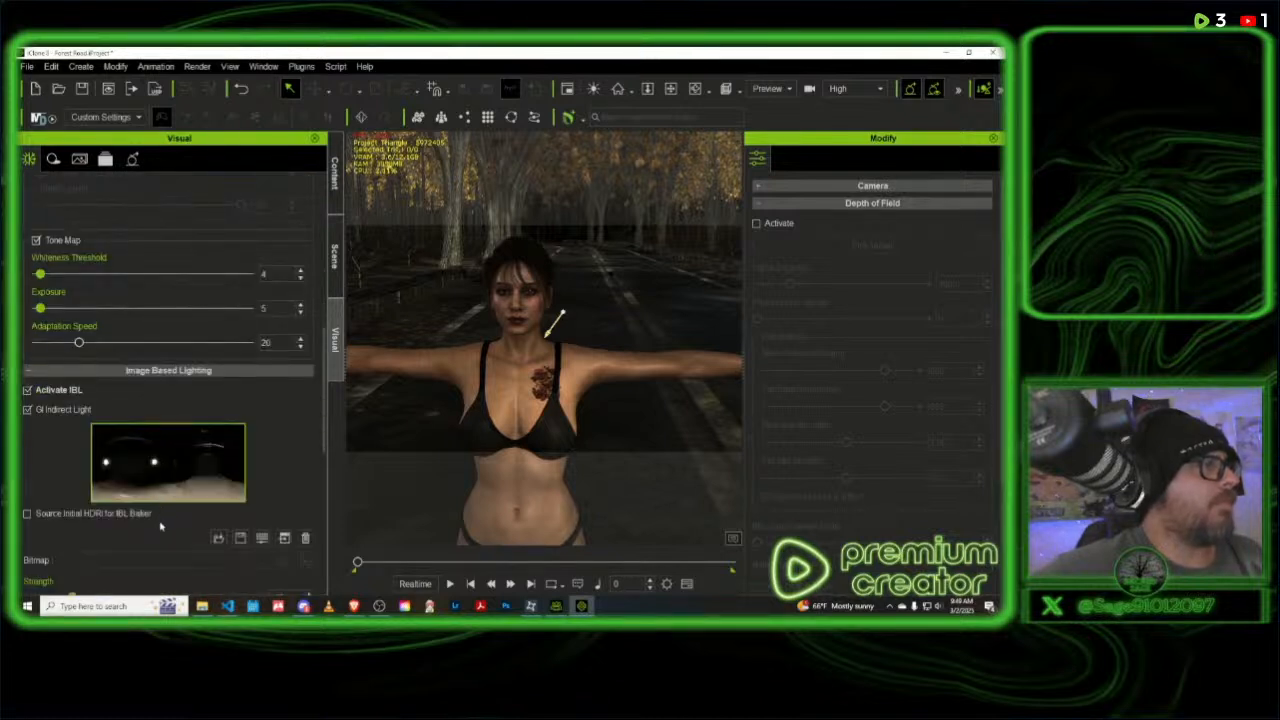
{"action": "scroll", "coordinate": [160, 526], "scroll_direction": "down", "scroll_amount": 1}
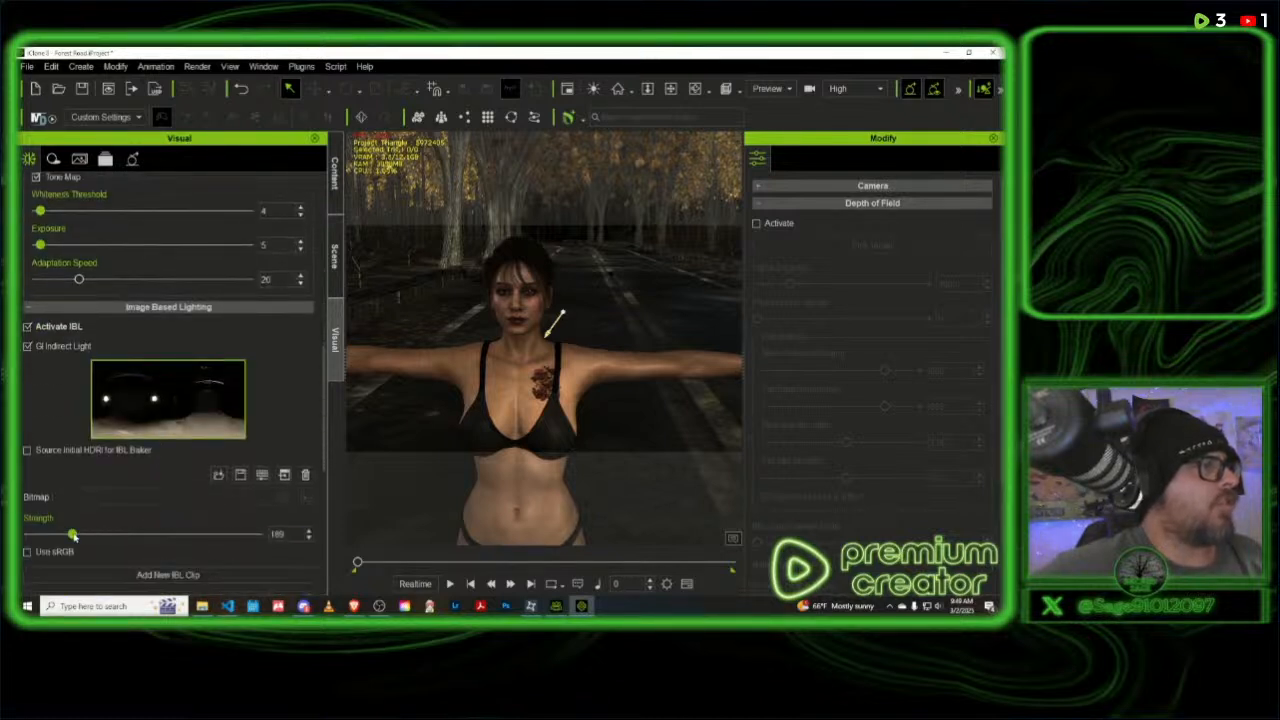
{"action": "left_click_drag", "start_coordinate": [73, 537], "coordinate": [120, 534]}
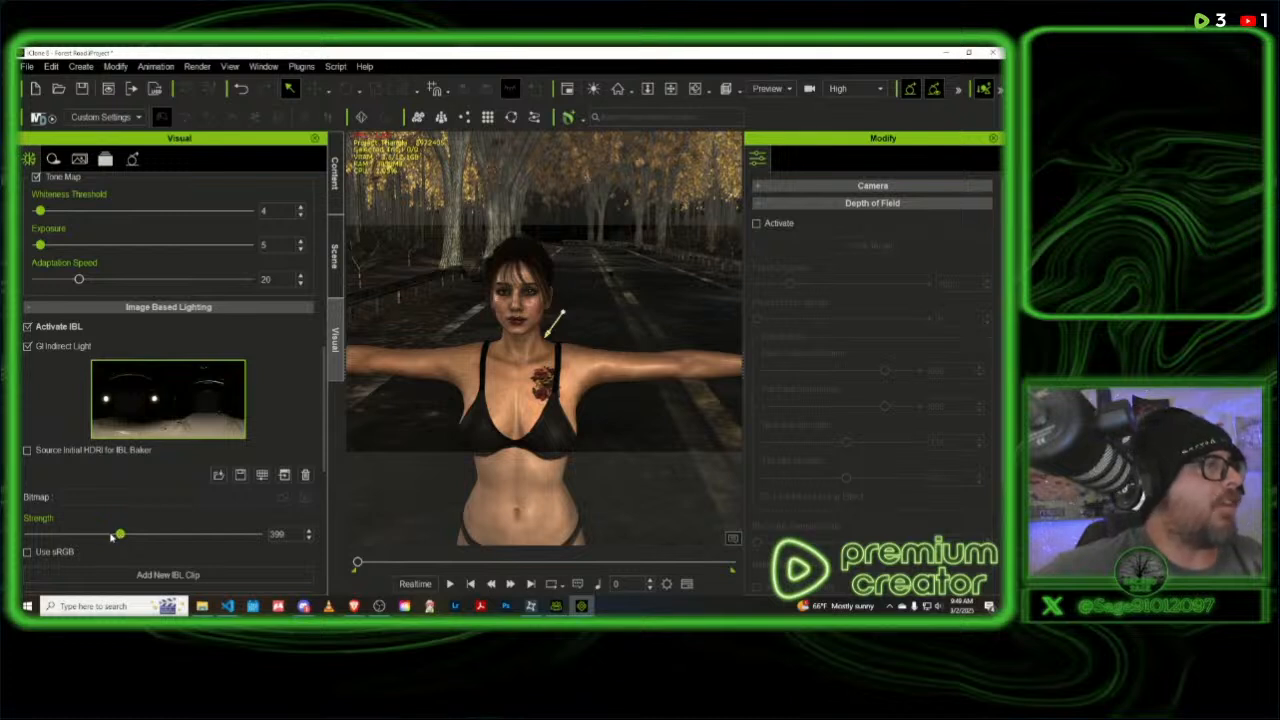
{"action": "left_click_drag", "start_coordinate": [111, 537], "coordinate": [97, 537]}
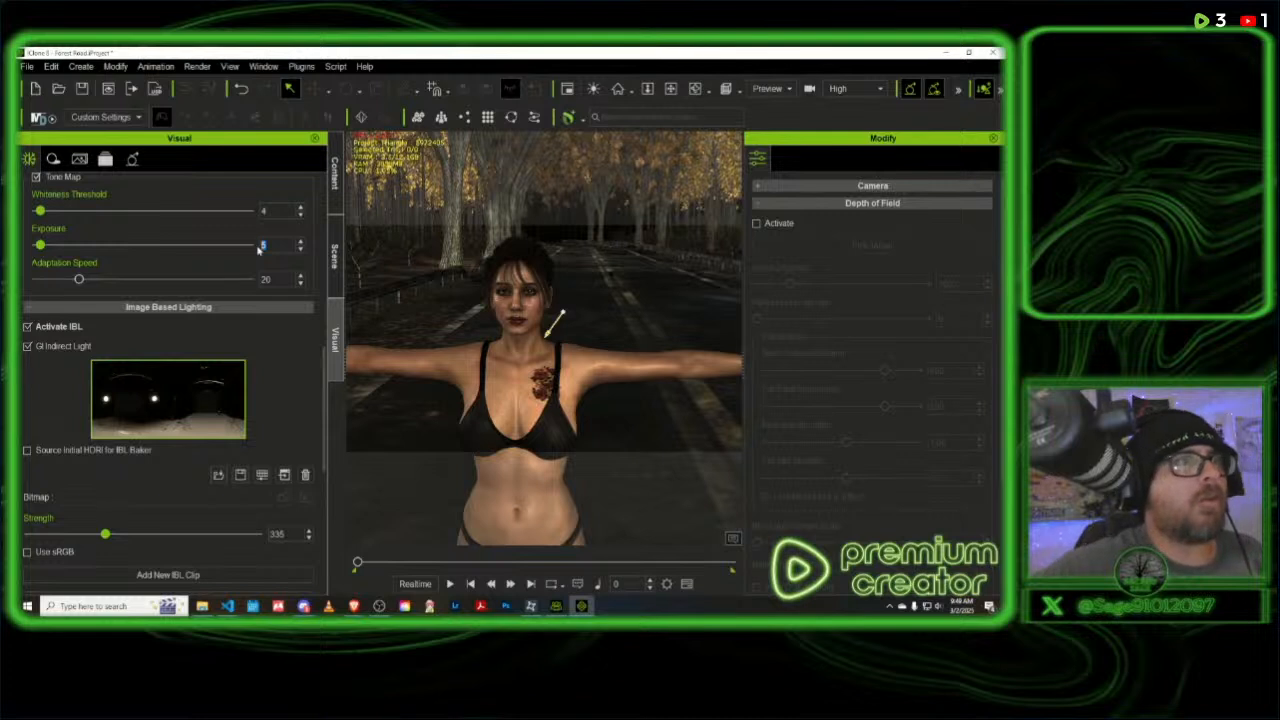
- Try different tone map exposure values, including 7, 6 and 4
{"action": "type", "text": "7"}
{"action": "key", "text": "Return"}
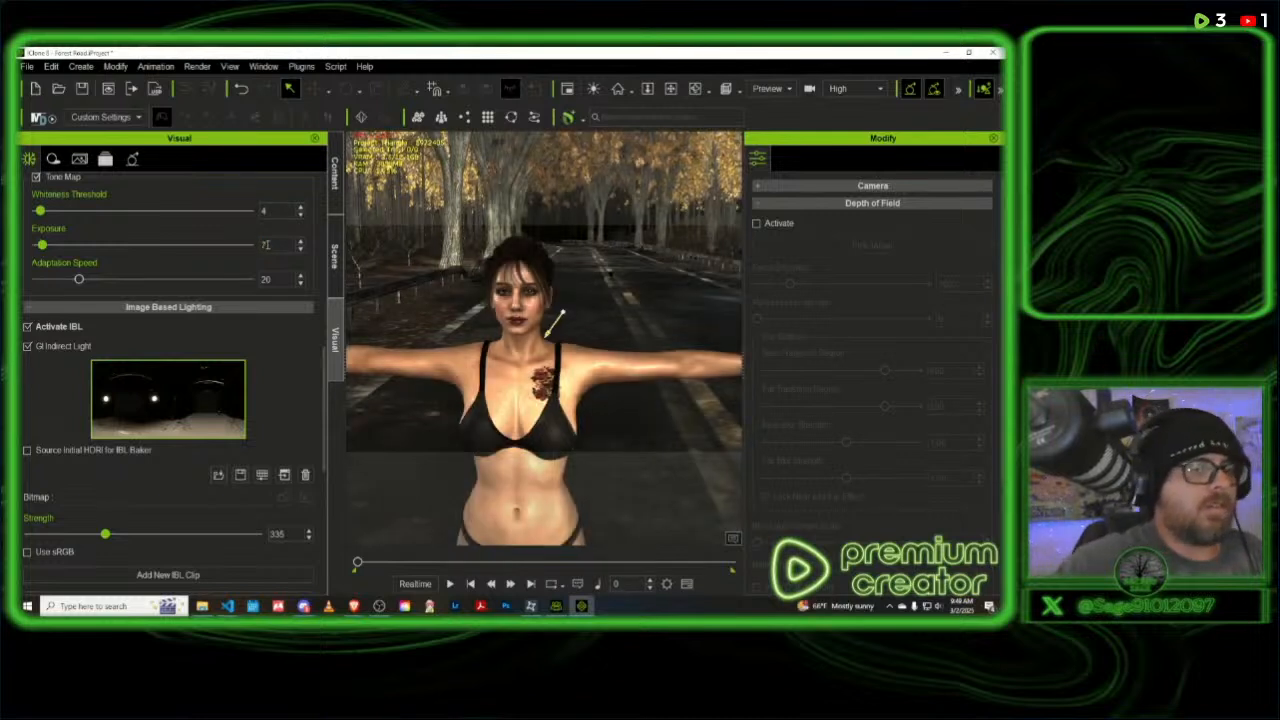
{"action": "key", "text": "BackSpace"}
{"action": "type", "text": "6"}
{"action": "key", "text": "Return"}
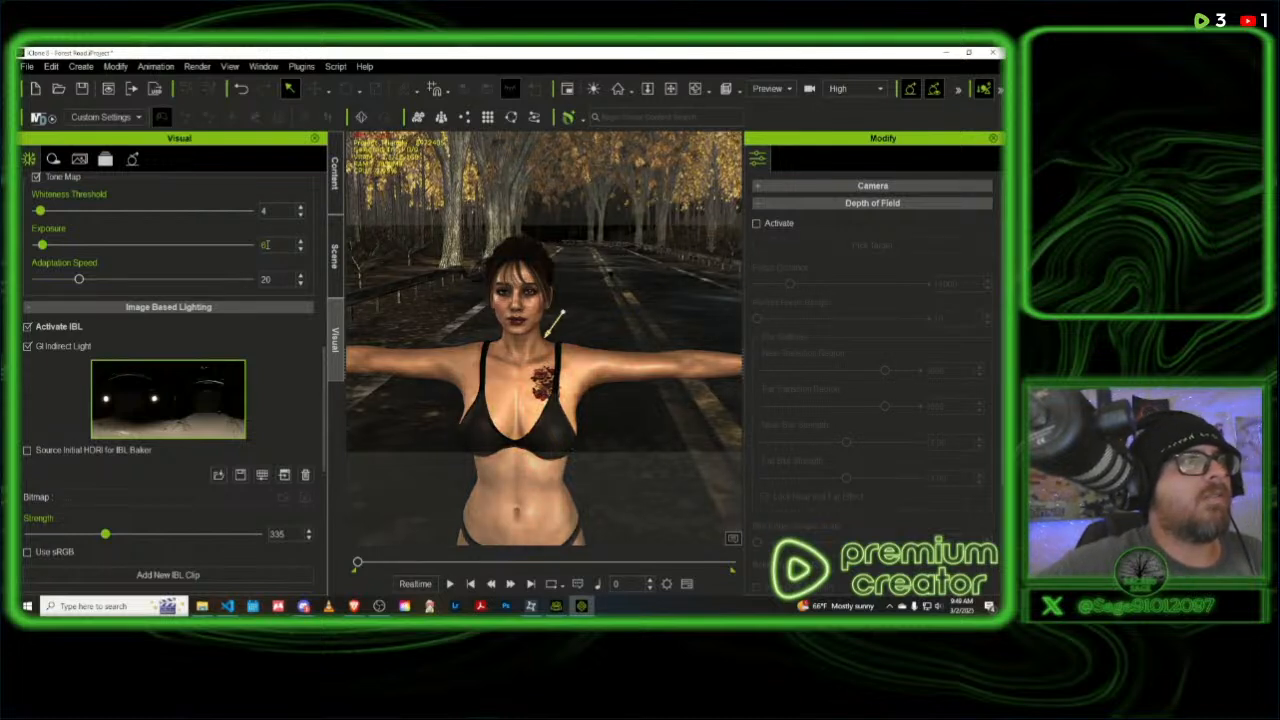
{"action": "left_click_drag", "start_coordinate": [267, 245], "coordinate": [260, 245]}
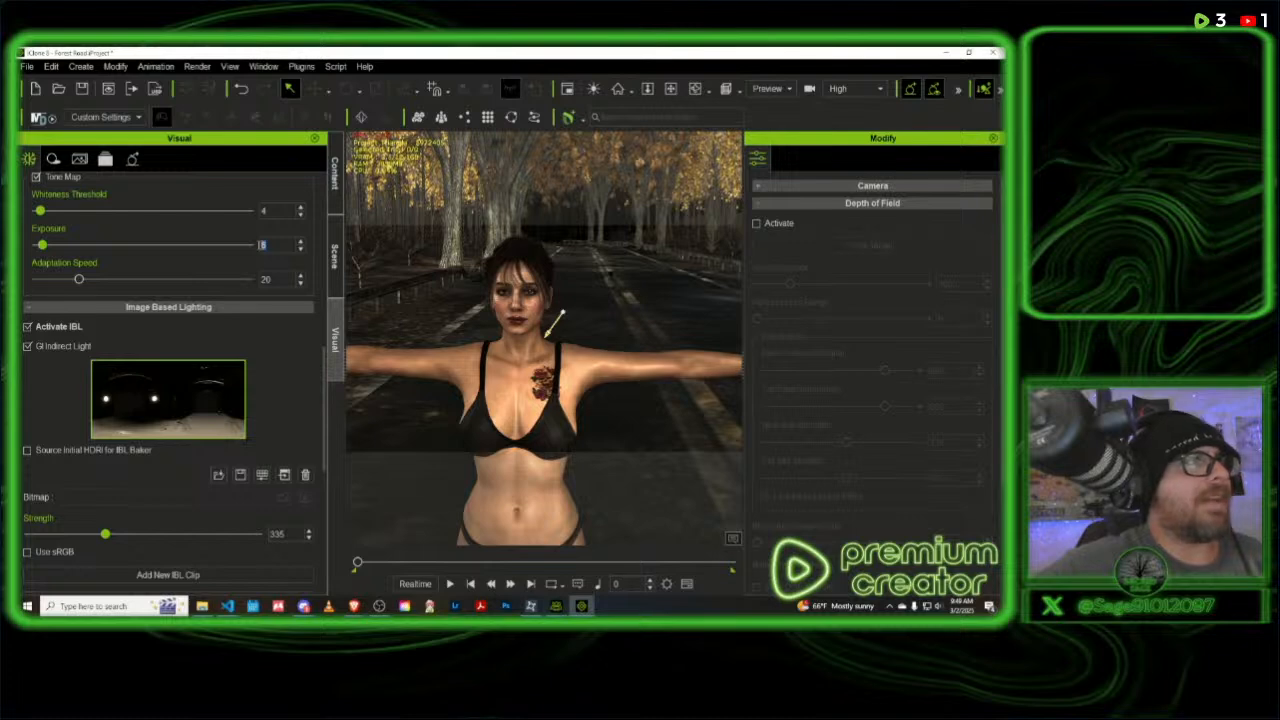
{"action": "type", "text": "8"}
{"action": "key", "text": "Return"}
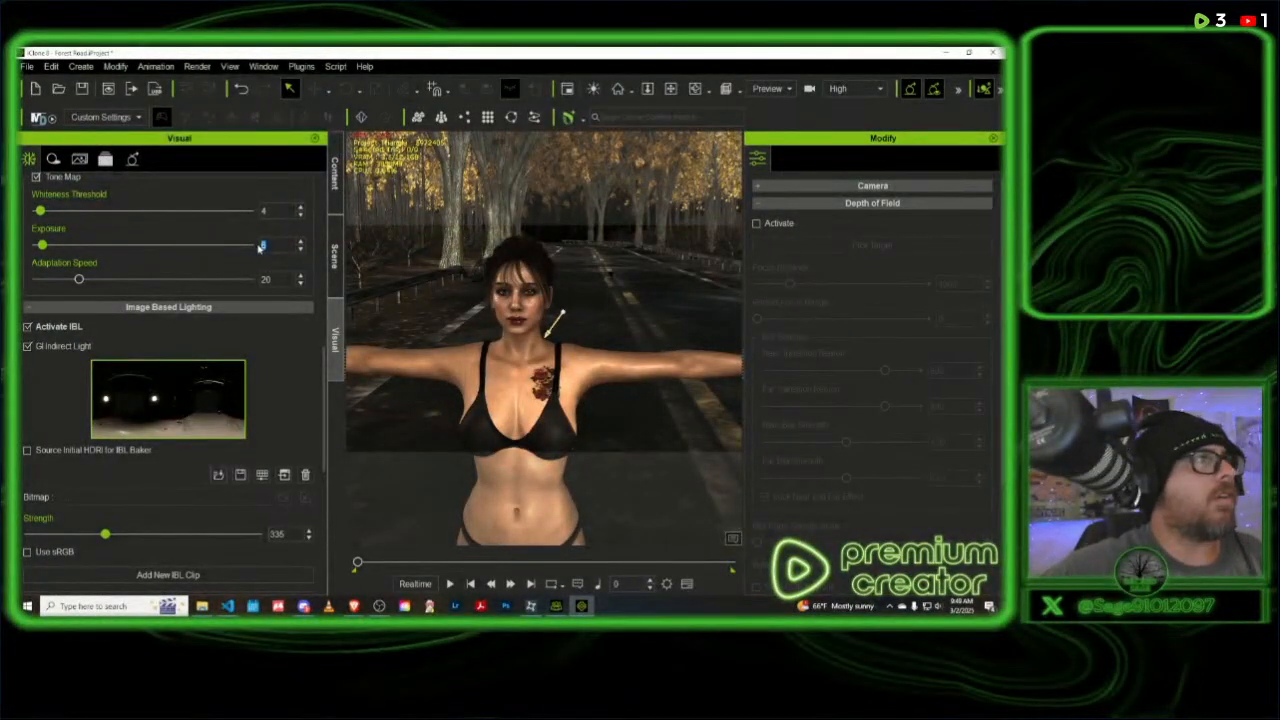
{"action": "type", "text": "4"}
{"action": "key", "text": "Return"}
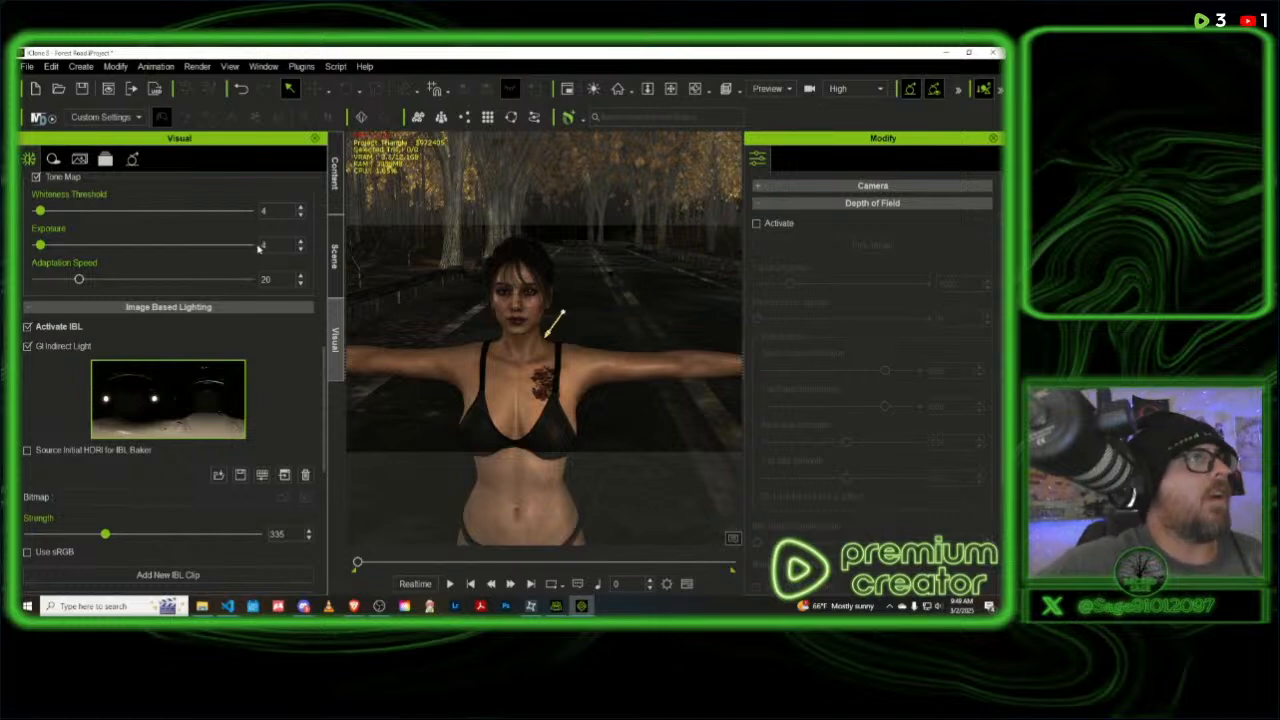
- Set the tone map exposure to 5 and the image-based lighting strength to 312
{"action": "double_click", "coordinate": [254, 245]}
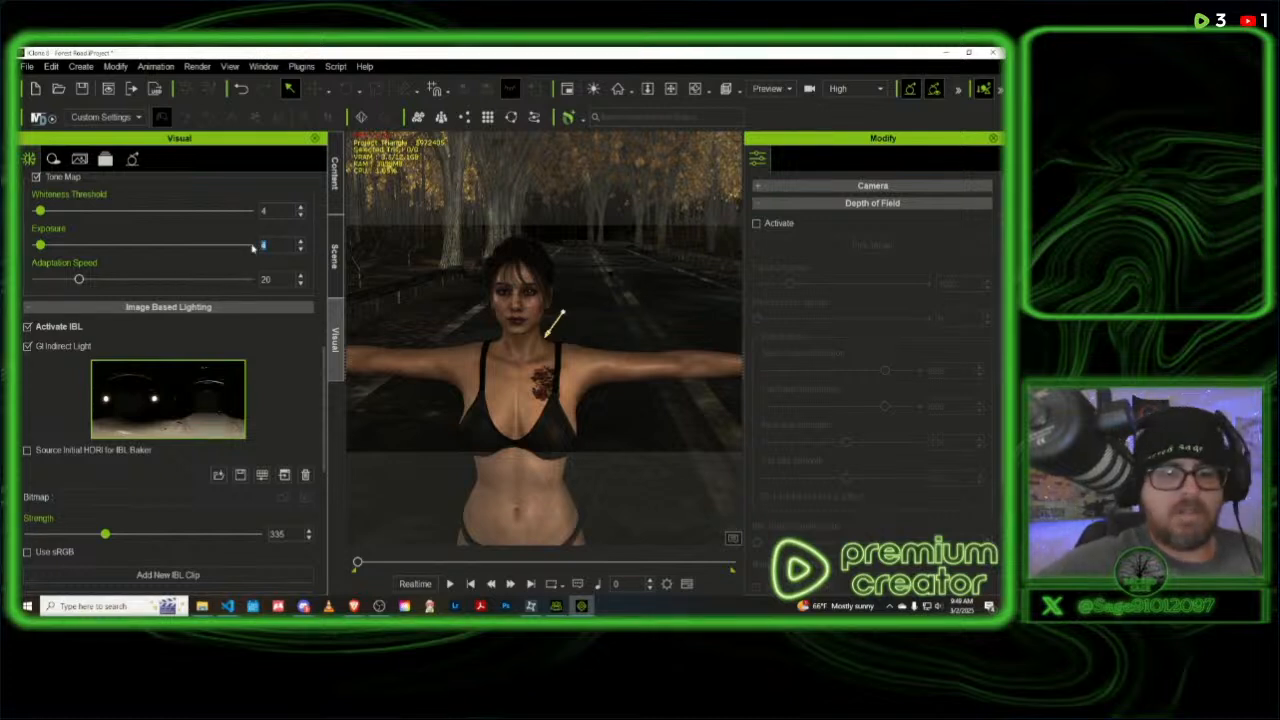
{"action": "type", "text": "5"}
{"action": "key", "text": "Return"}
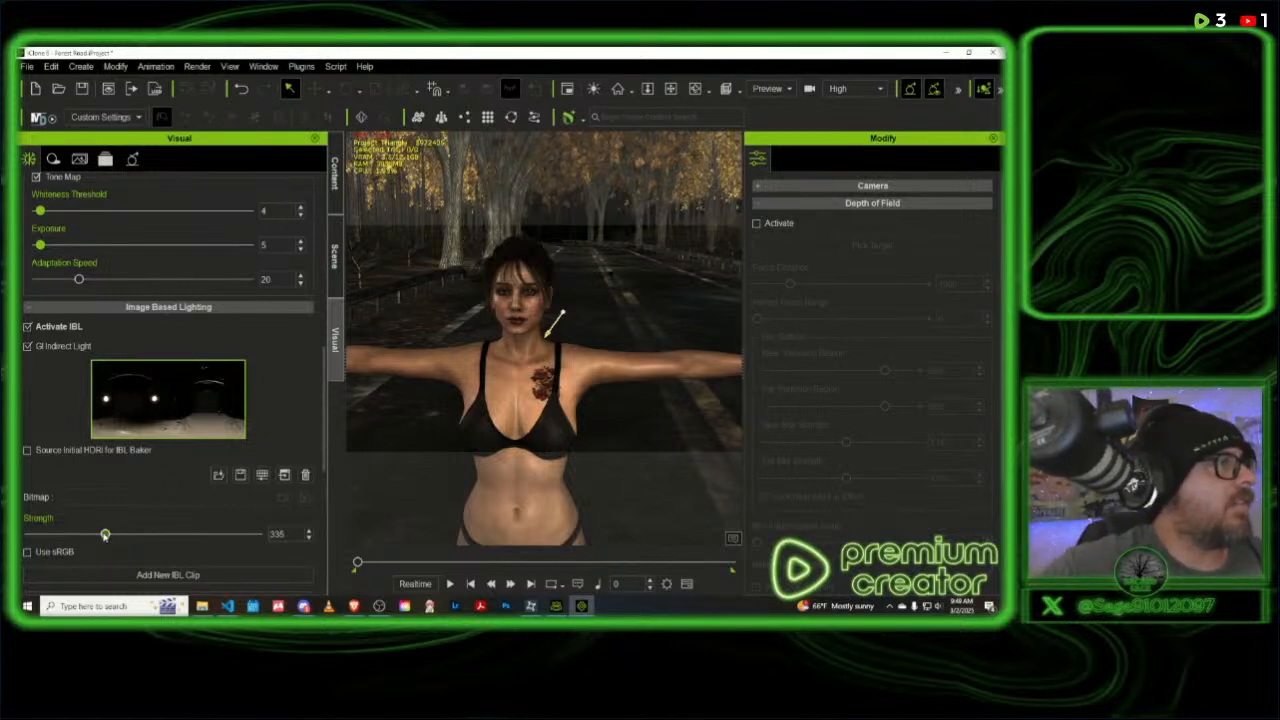
{"action": "mouse_move", "coordinate": [108, 534]}
{"action": "left_mouse_down"}
{"action": "mouse_move", "coordinate": [230, 536]}
{"action": "mouse_move", "coordinate": [93, 536]}
{"action": "left_mouse_up"}
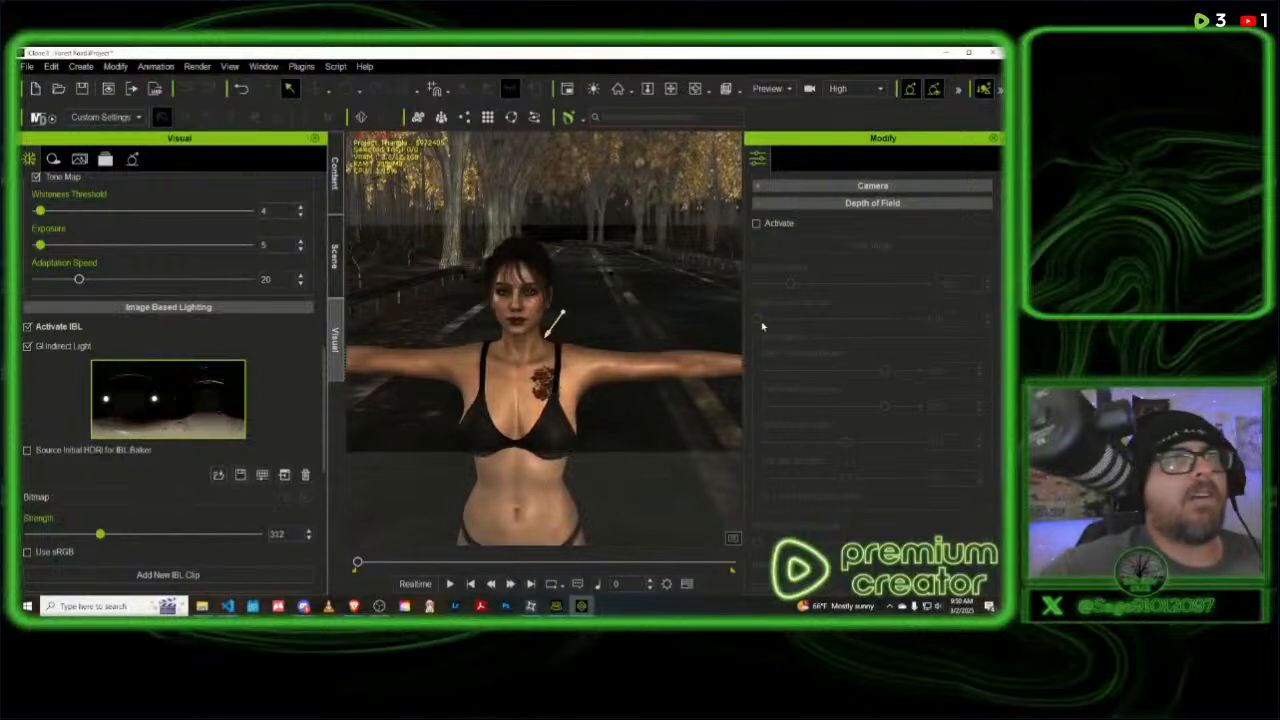
- Select the scene's directional light and raise its multiplier, trying values up to 20 and settling on 16.65
{"action": "left_click", "coordinate": [335, 174]}
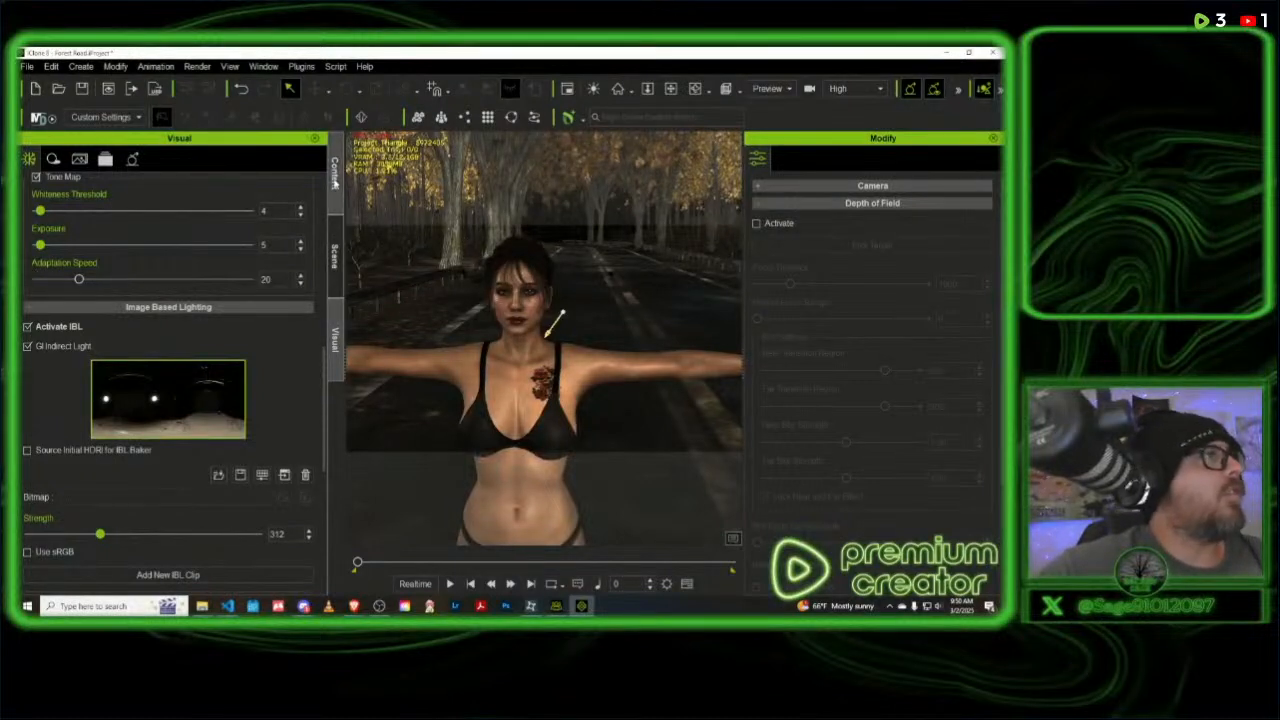
{"action": "left_click", "coordinate": [336, 254]}
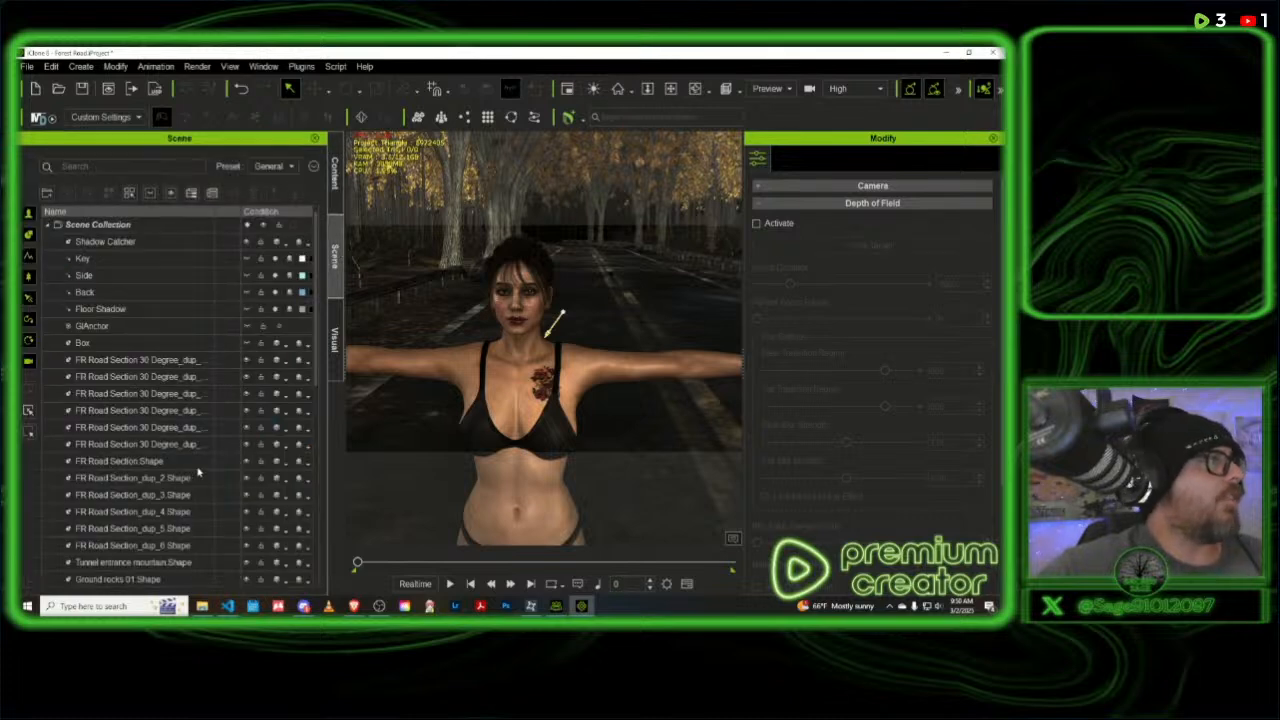
{"action": "scroll", "coordinate": [205, 462], "scroll_direction": "down", "scroll_amount": 10}
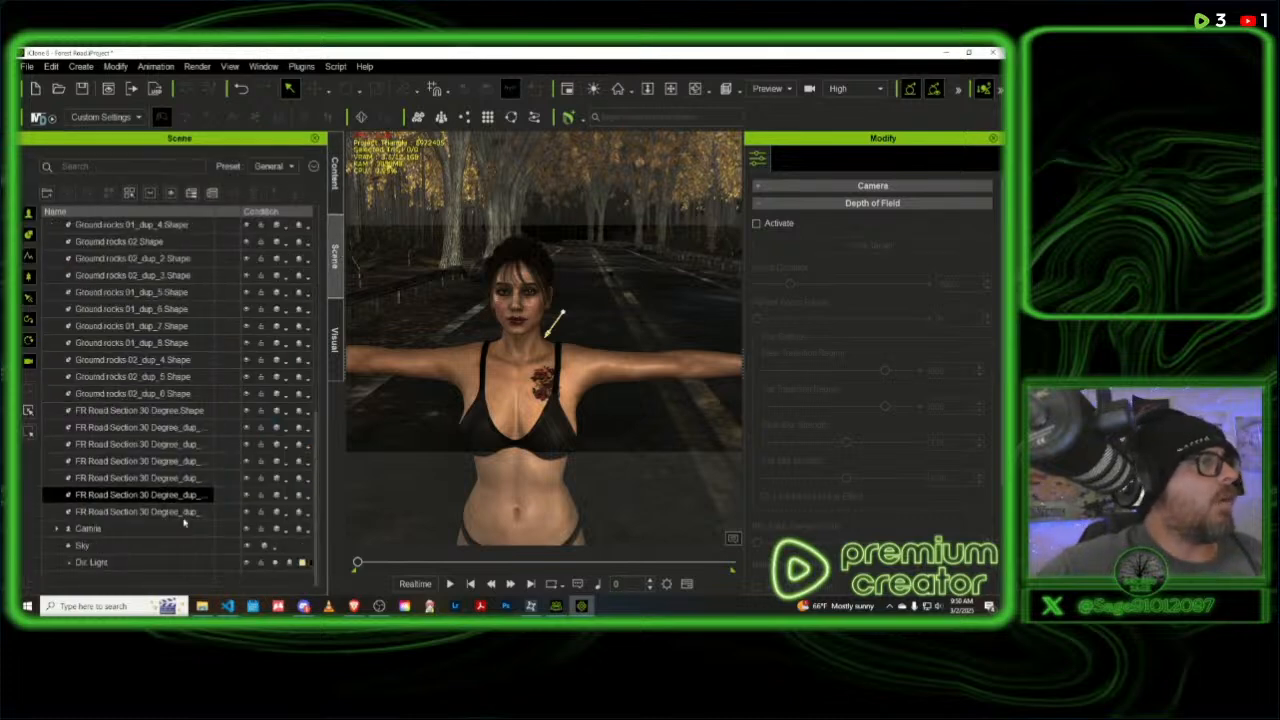
{"action": "left_click", "coordinate": [95, 563]}
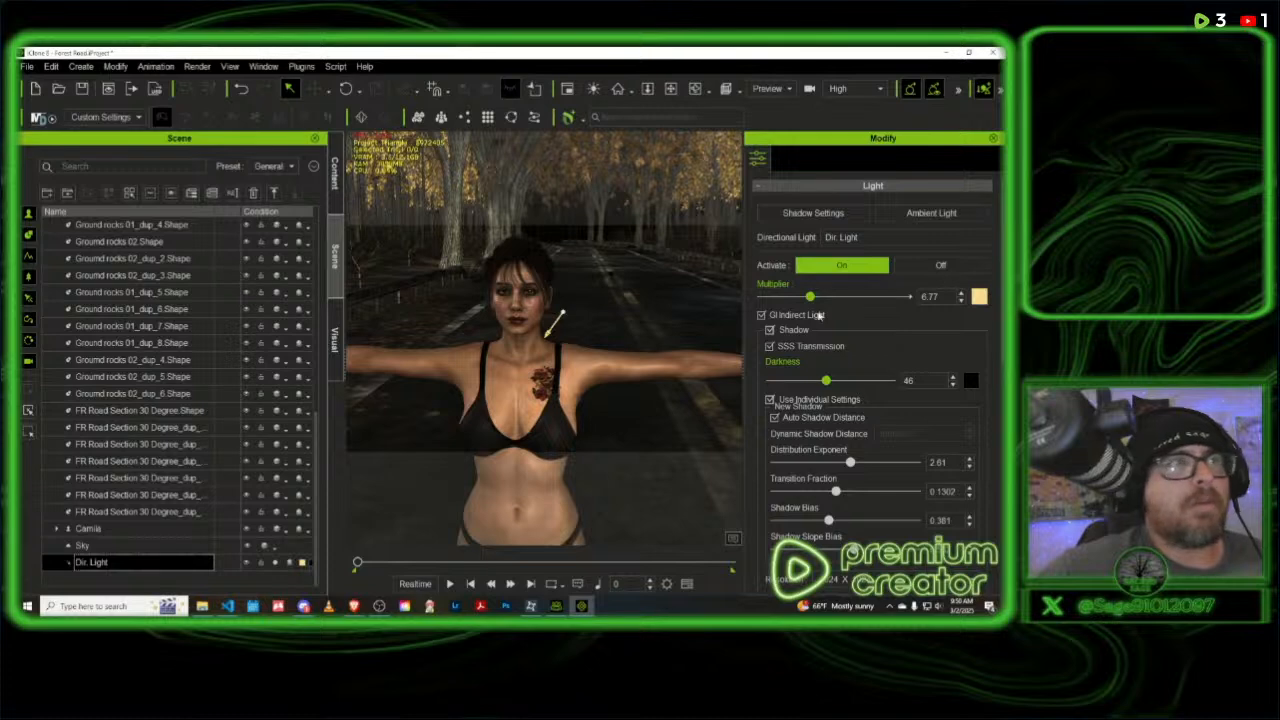
{"action": "left_click_drag", "start_coordinate": [810, 297], "coordinate": [852, 297]}
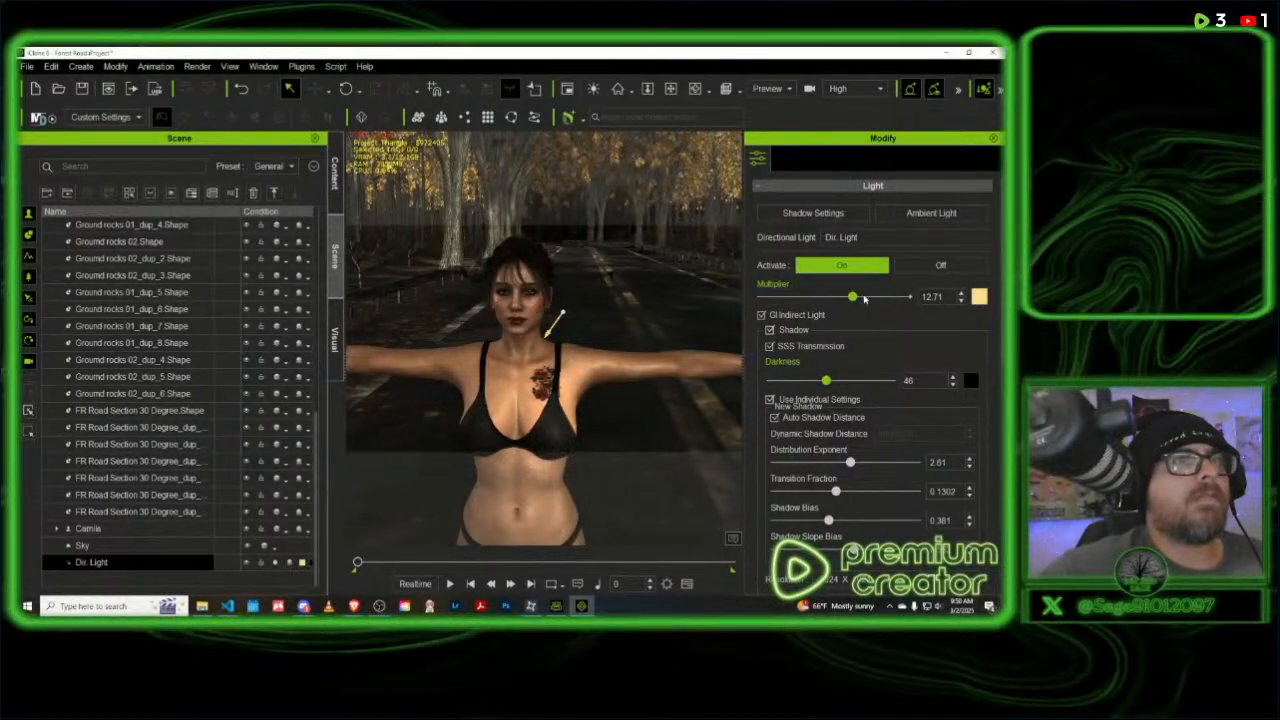
{"action": "left_click_drag", "start_coordinate": [867, 299], "coordinate": [868, 299]}
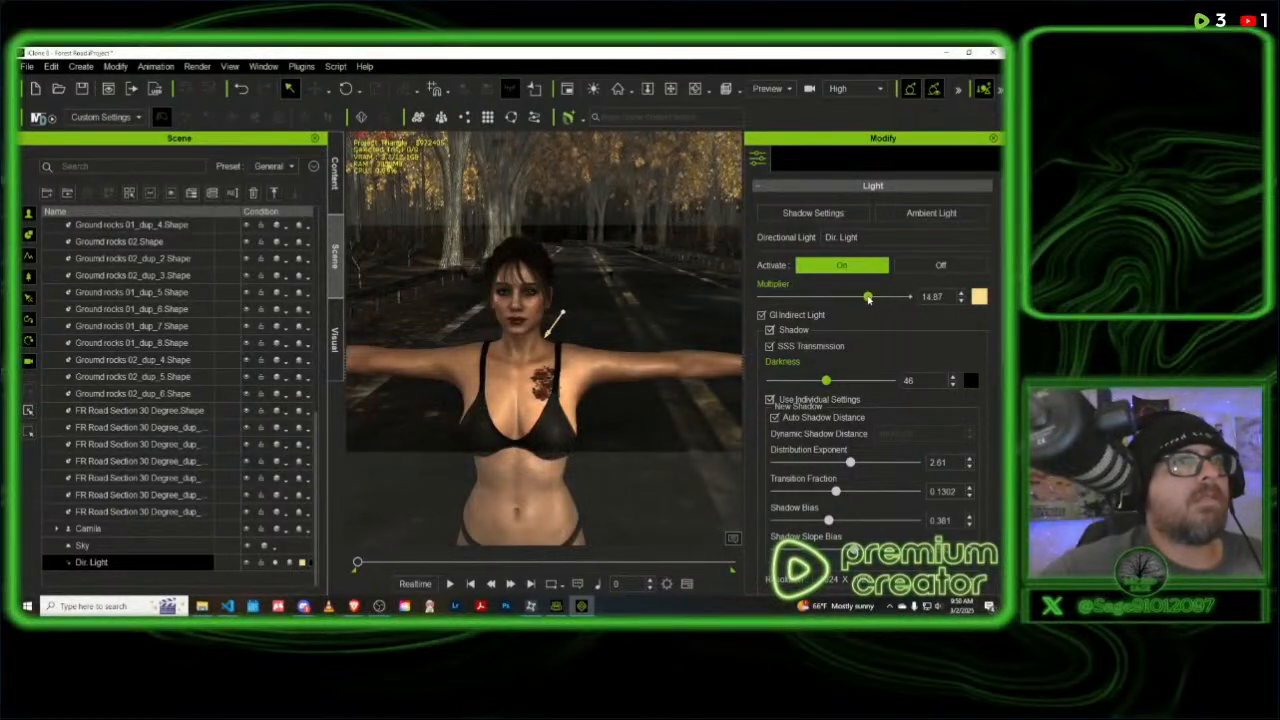
{"action": "left_click_drag", "start_coordinate": [945, 299], "coordinate": [955, 299]}
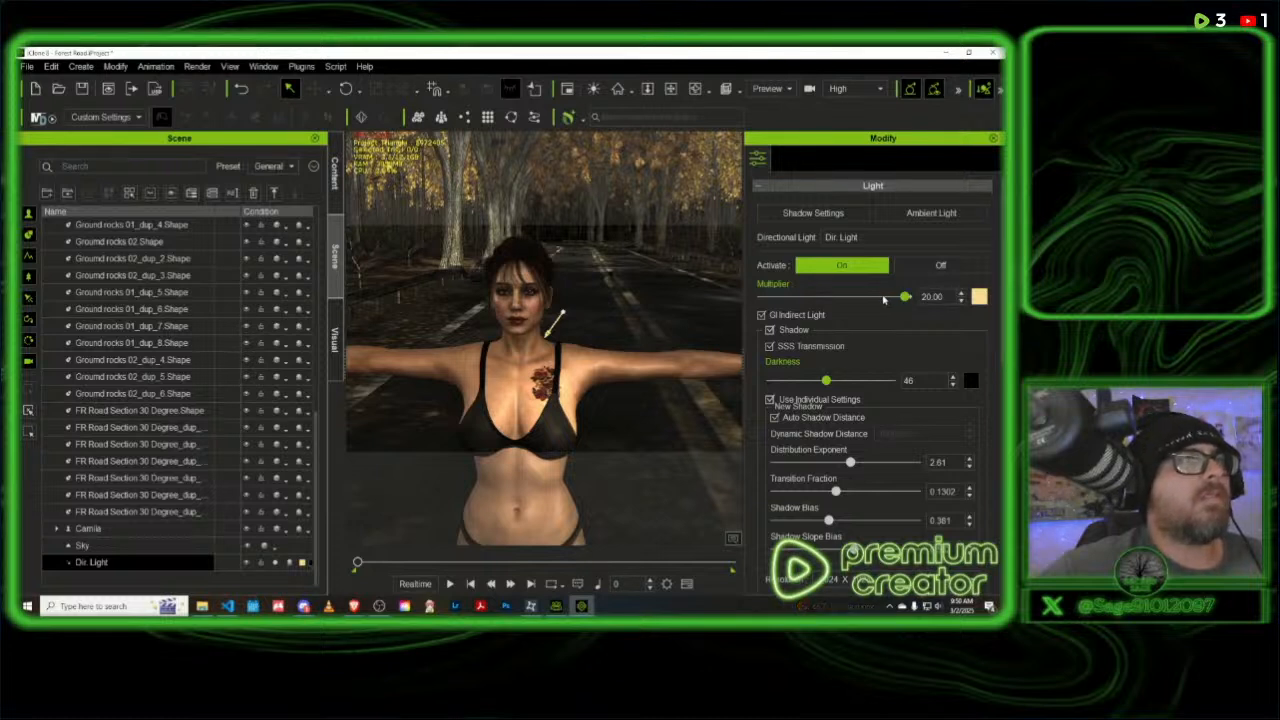
{"action": "left_click", "coordinate": [883, 298]}
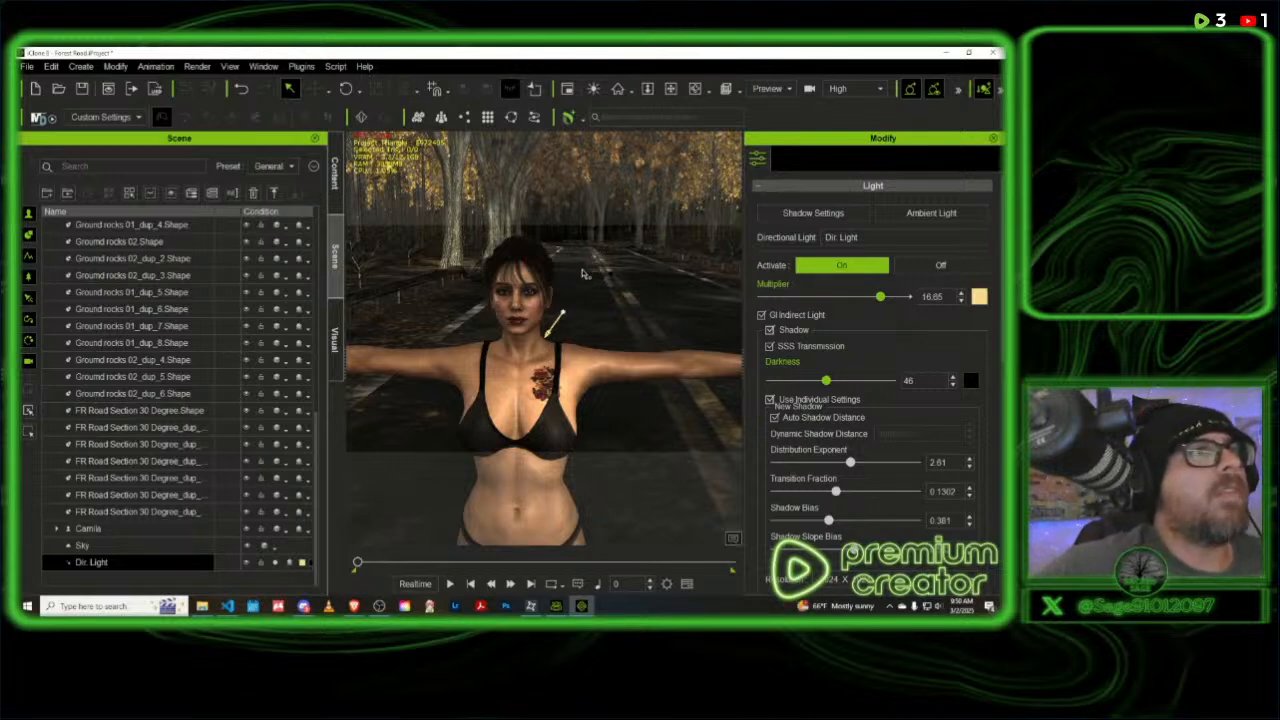
- Sync the sky's image and orientation with the image-based lighting
{"action": "right_click_drag", "start_coordinate": [626, 269], "coordinate": [700, 268]}
{"action": "middle_click_drag", "start_coordinate": [670, 448], "coordinate": [735, 485]}
{"action": "left_click", "coordinate": [335, 335]}
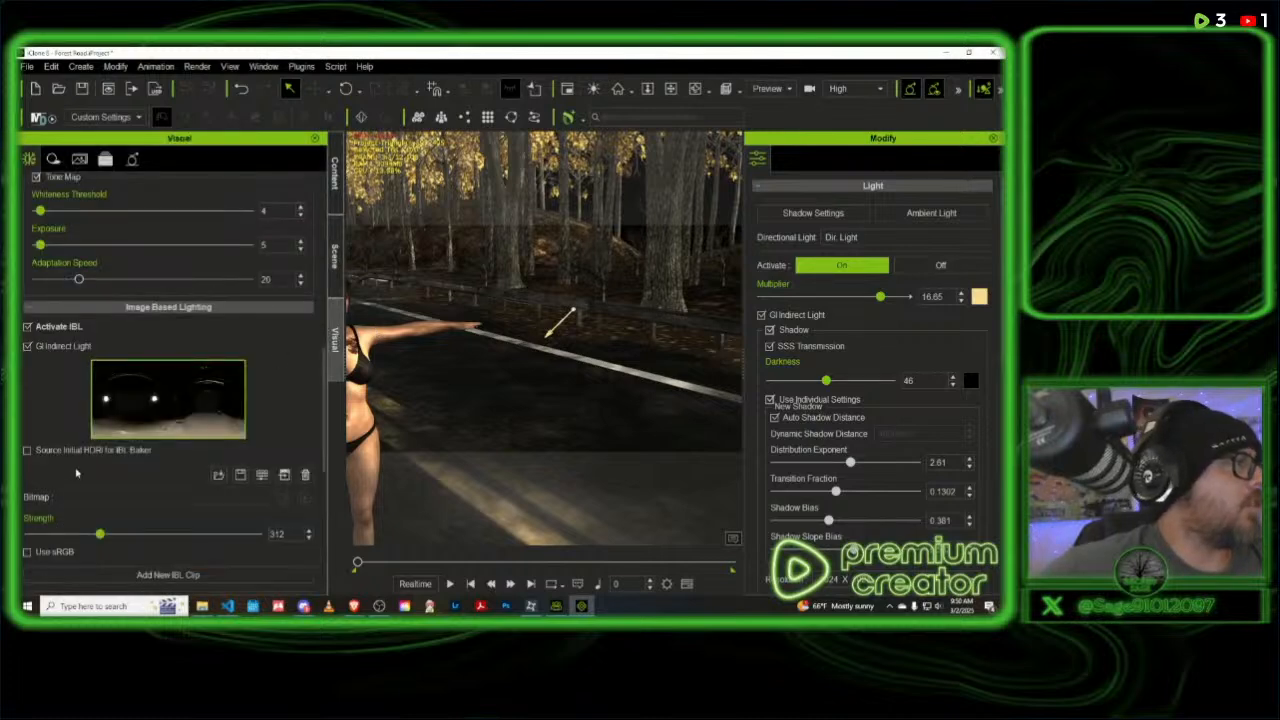
{"action": "scroll", "coordinate": [101, 491], "scroll_direction": "down", "scroll_amount": 5}
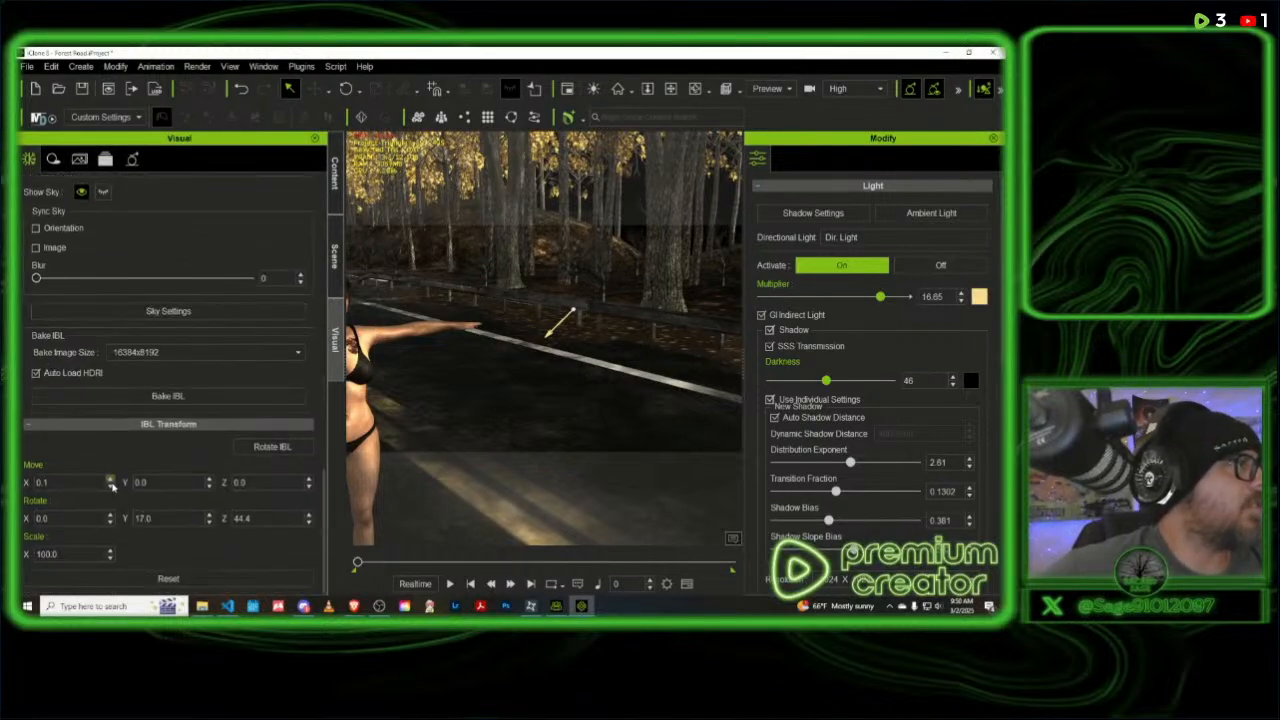
{"action": "left_click", "coordinate": [36, 248]}
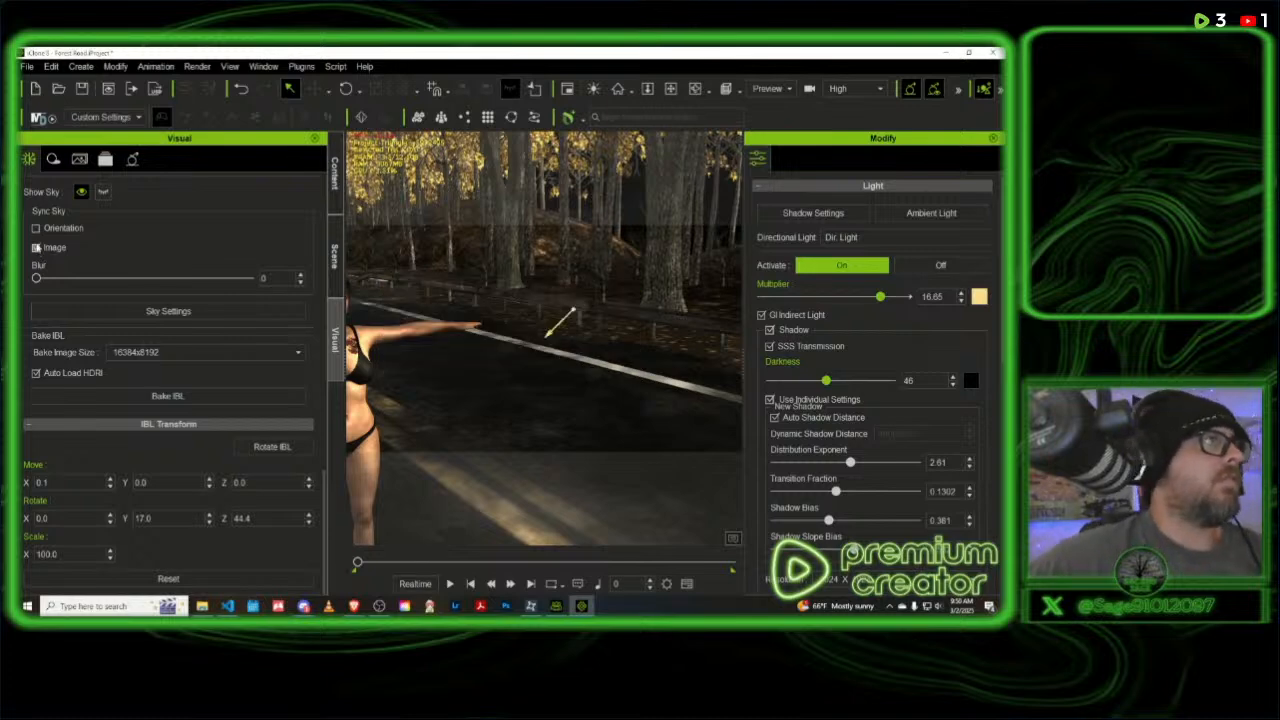
{"action": "left_click", "coordinate": [37, 229]}
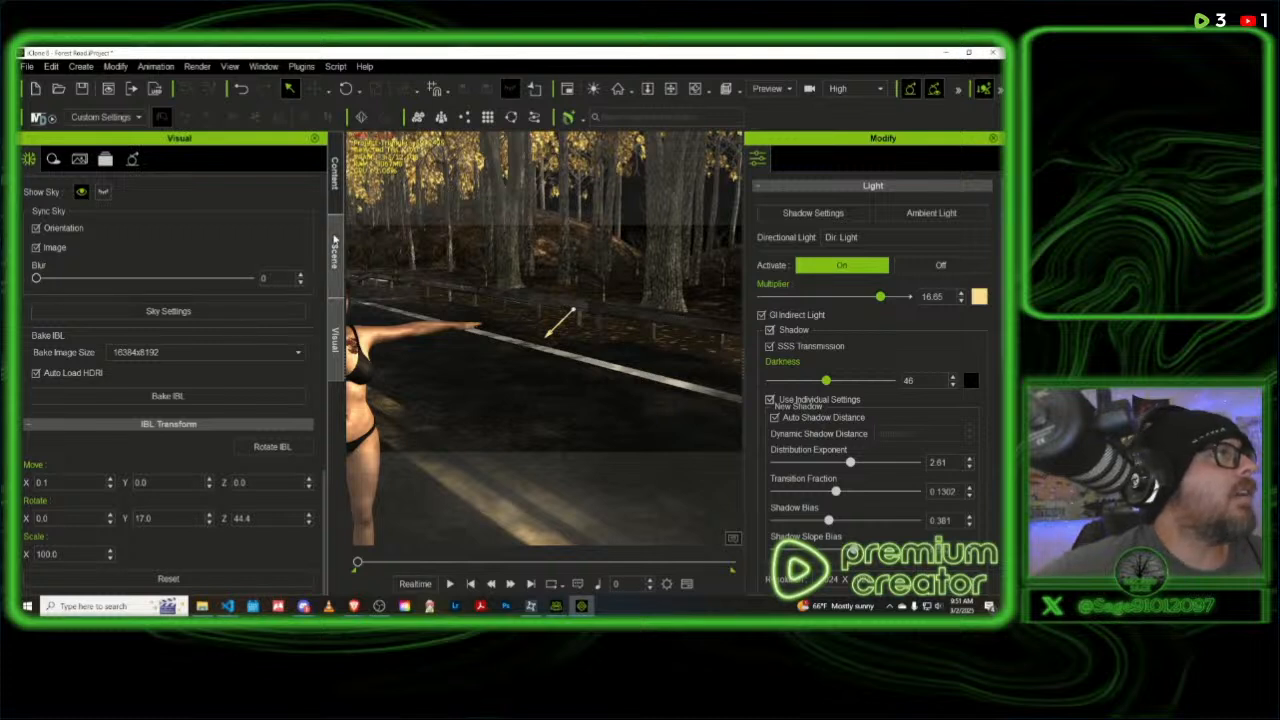
- Try a shadow Global Darkness Multiplier of 0 and a shadow Strength of 1, and undo both changes
{"action": "left_click", "coordinate": [53, 160]}
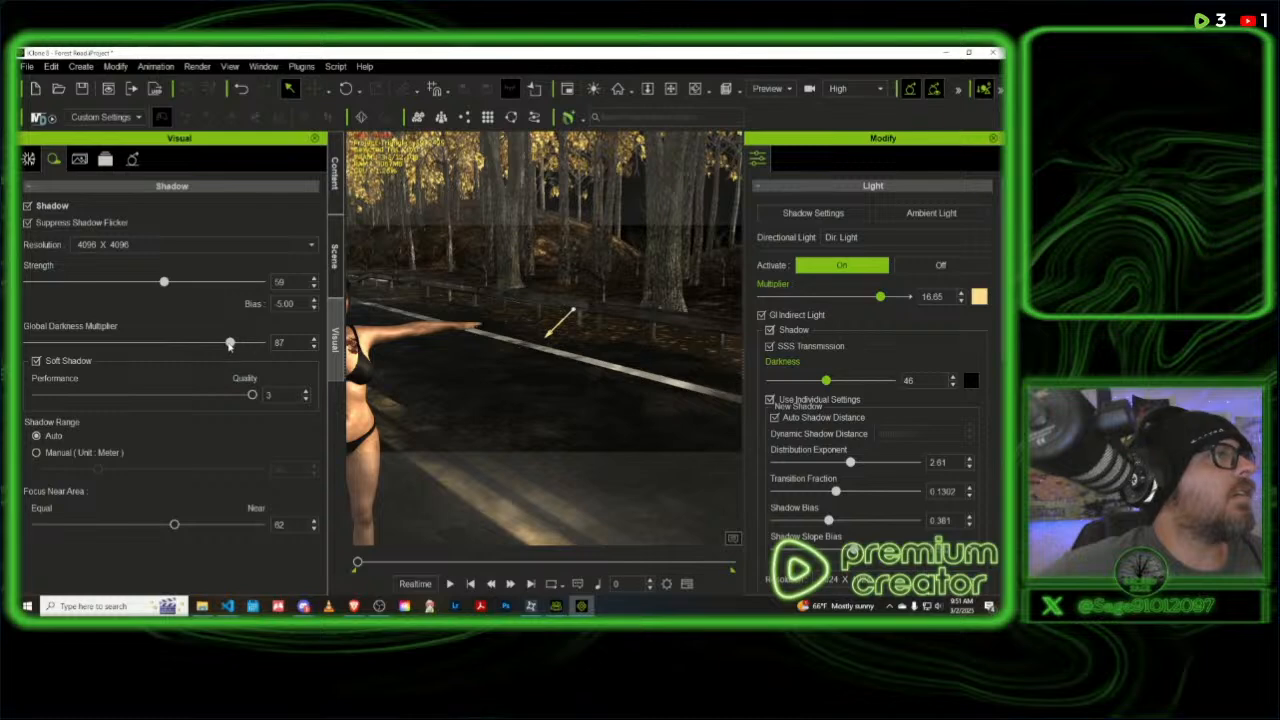
{"action": "left_click_drag", "start_coordinate": [230, 343], "coordinate": [20, 343]}
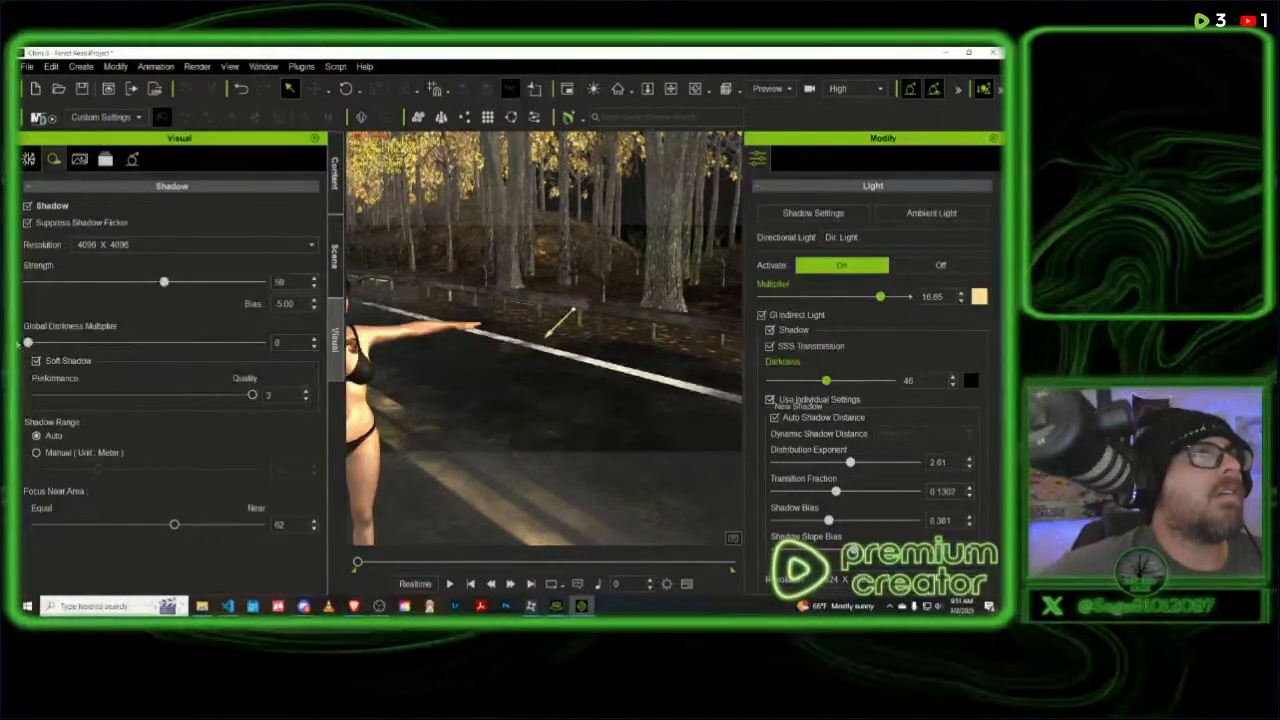
{"action": "left_click_drag", "start_coordinate": [164, 283], "coordinate": [17, 286]}
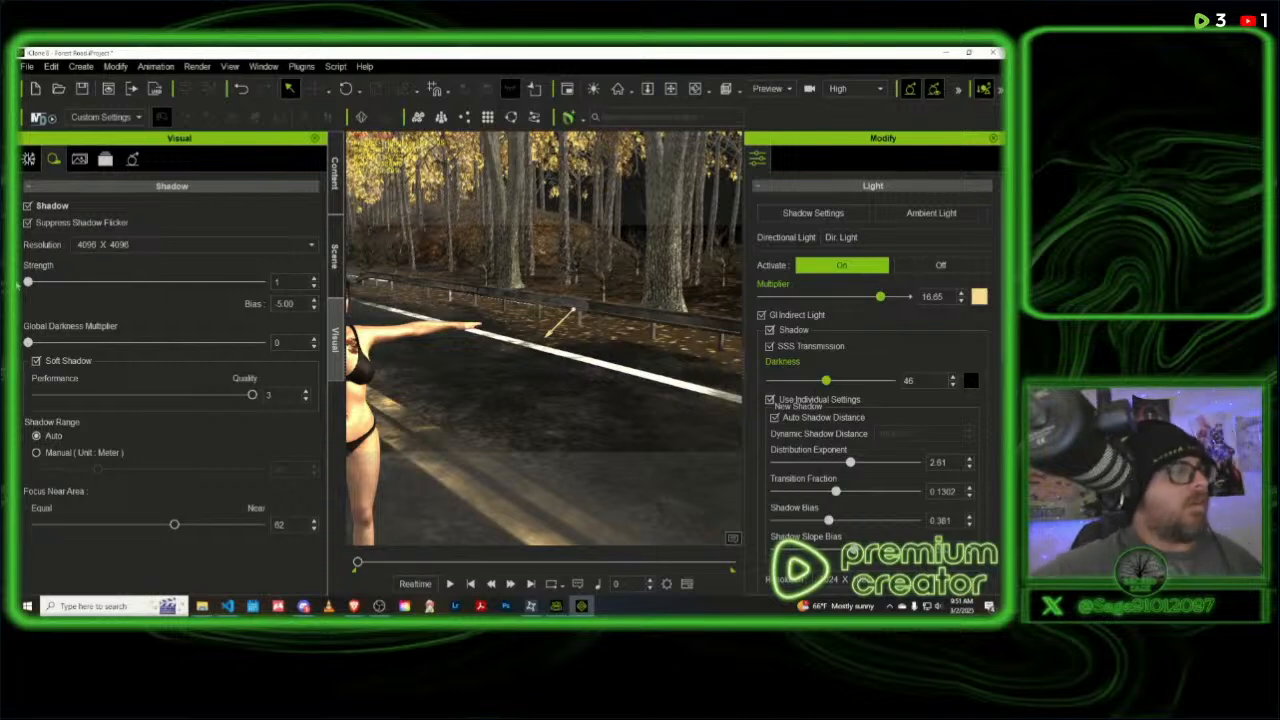
{"action": "key", "text": "ctrl+z"}
{"action": "key", "text": "ctrl+z"}
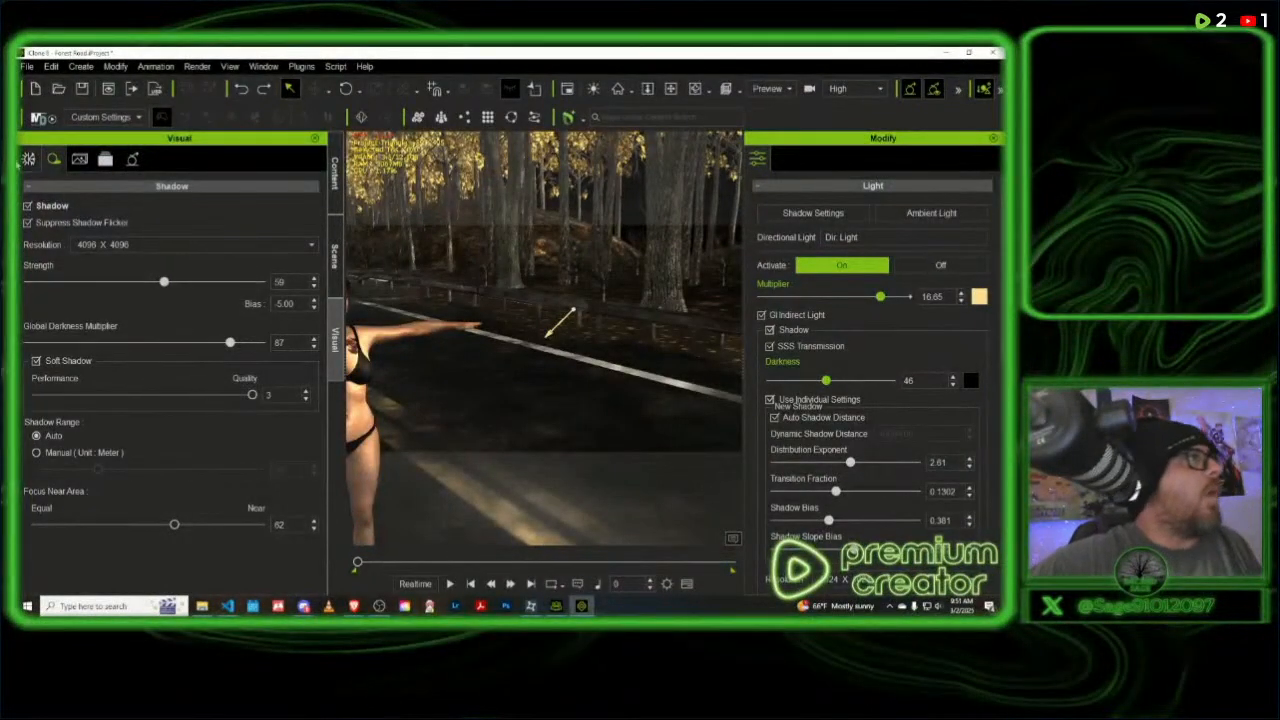
- Deactivate image-based lighting to compare the scene without it, and activate it again
{"action": "left_click", "coordinate": [28, 159]}
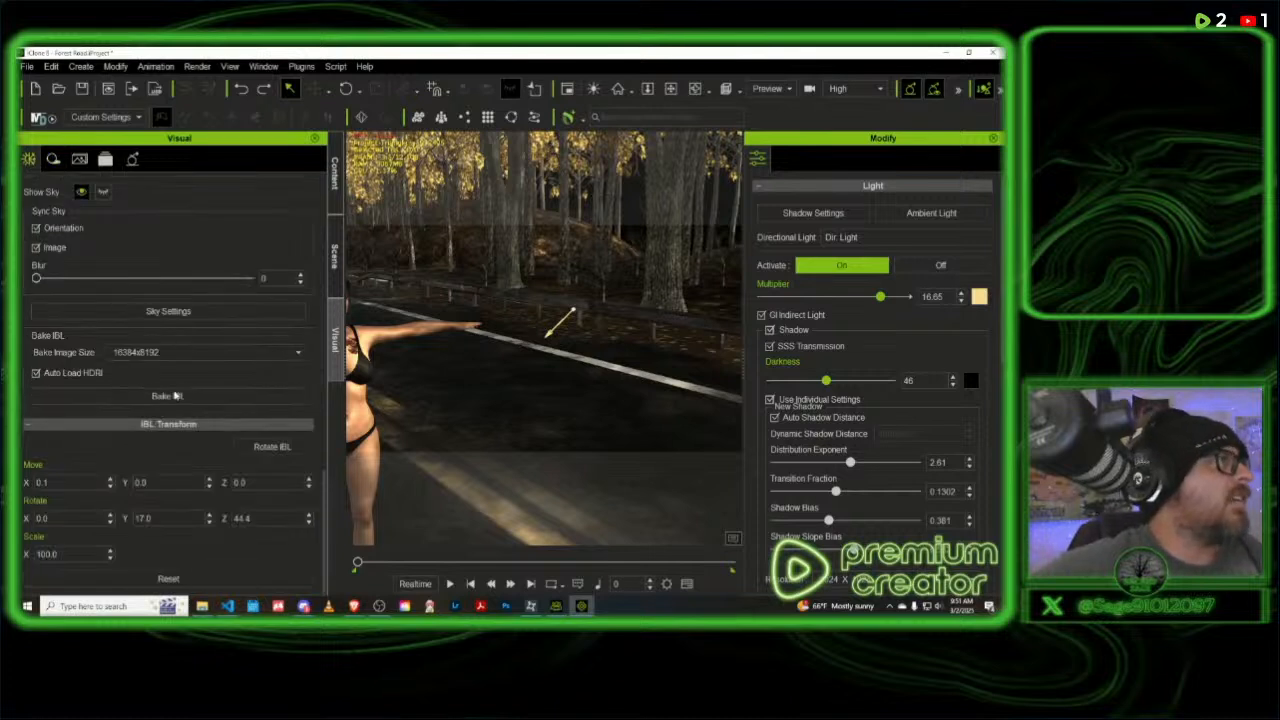
{"action": "scroll", "coordinate": [176, 387], "scroll_direction": "up", "scroll_amount": 2}
{"action": "scroll", "coordinate": [176, 387], "scroll_direction": "up", "scroll_amount": 3}
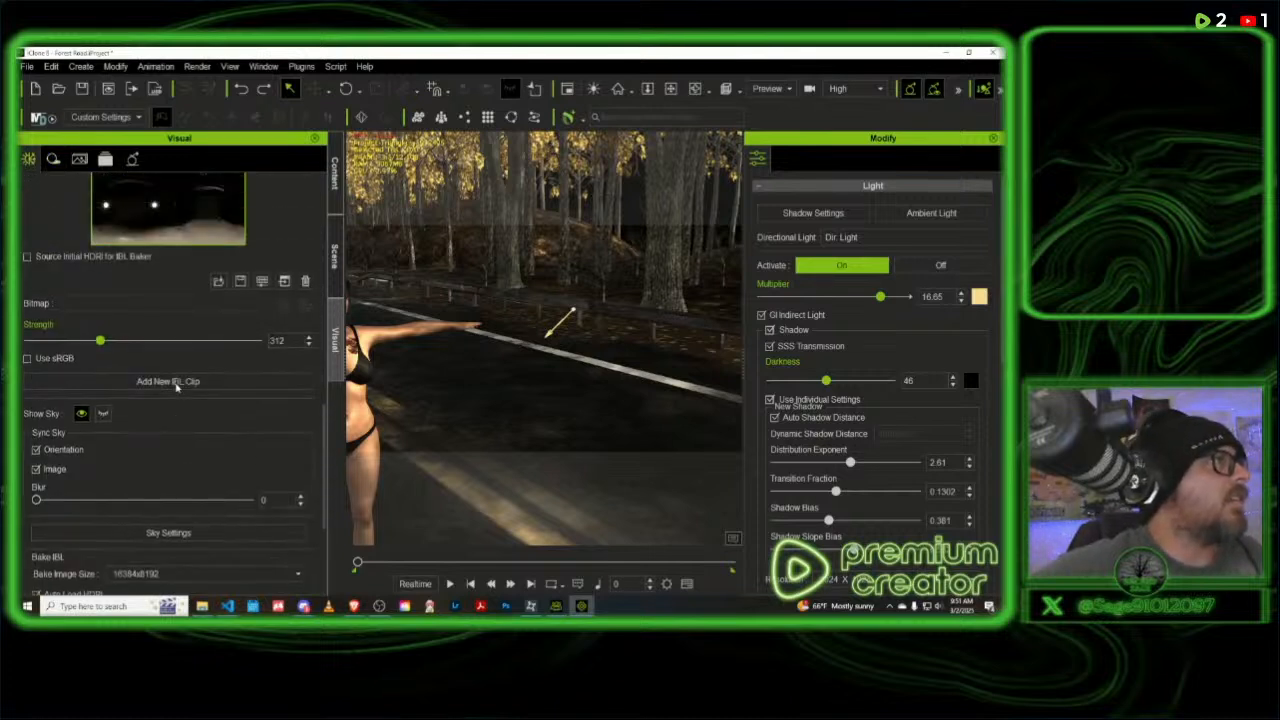
{"action": "scroll", "coordinate": [176, 387], "scroll_direction": "up", "scroll_amount": 4}
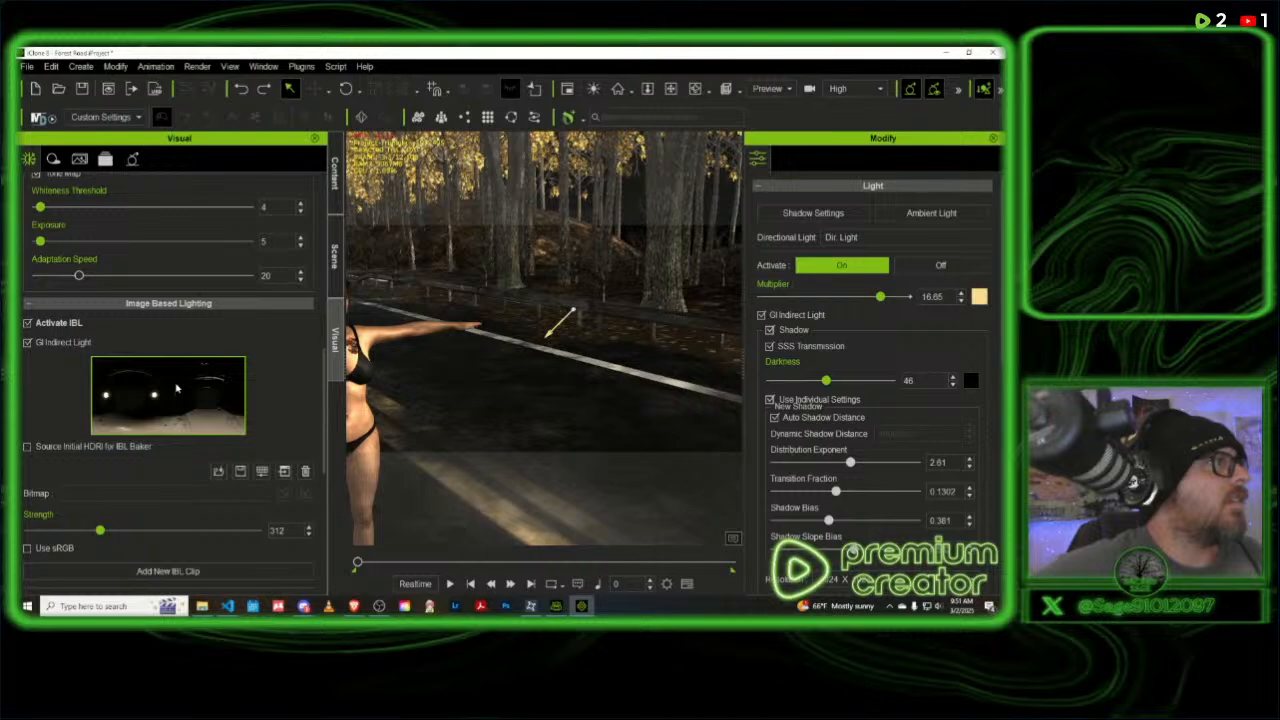
{"action": "left_click", "coordinate": [28, 323]}
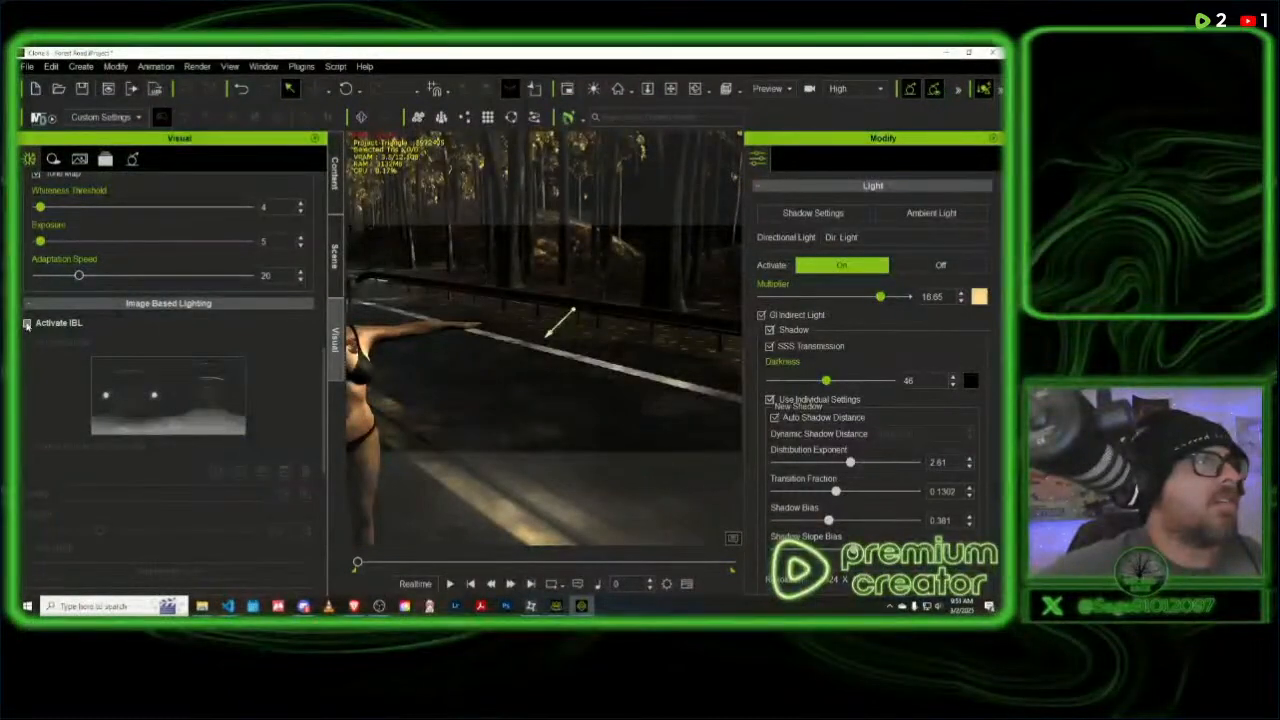
{"action": "left_click", "coordinate": [28, 323]}
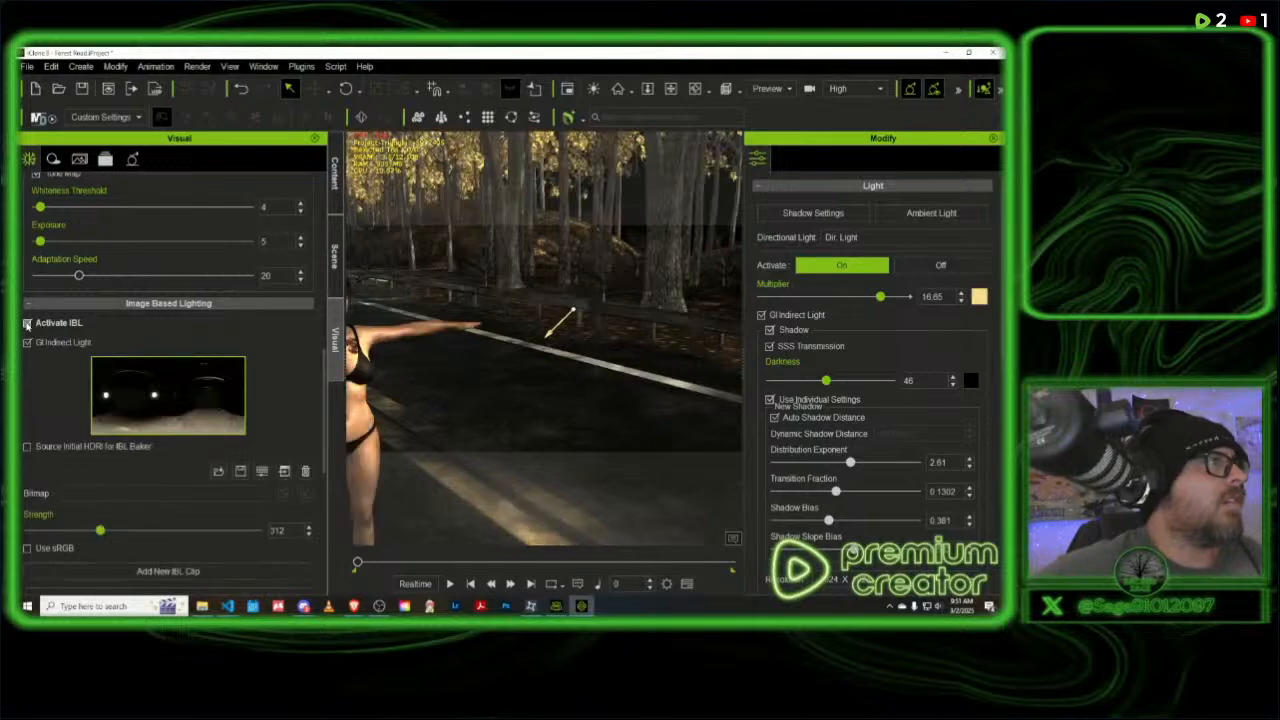
- Select the Sky object in the scene and open its image-based lighting settings
{"action": "left_click", "coordinate": [334, 242]}
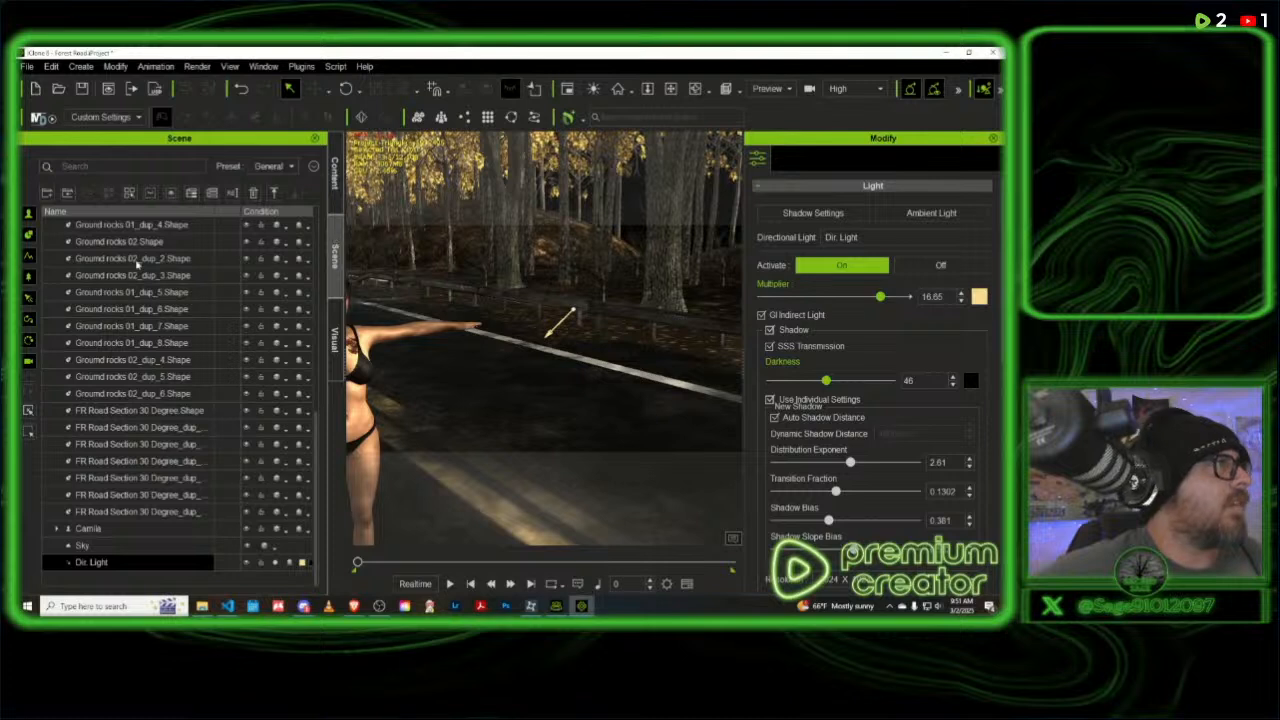
{"action": "left_click", "coordinate": [336, 185]}
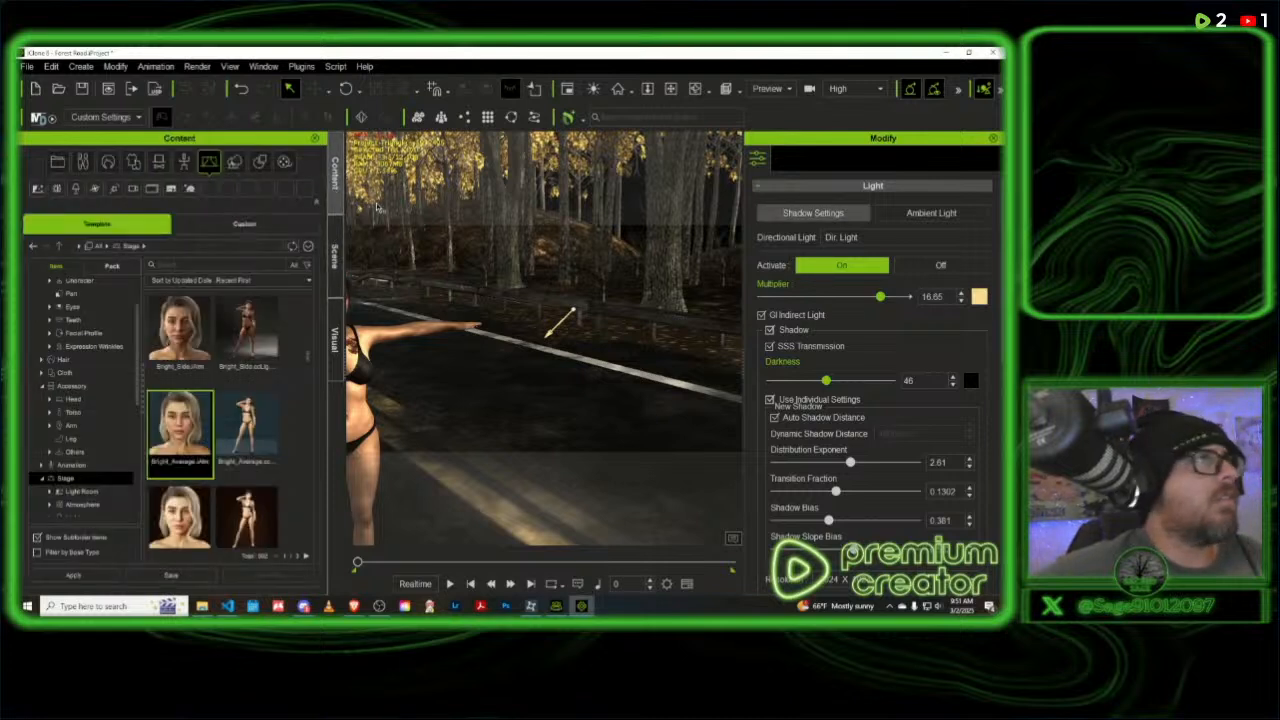
{"action": "left_click", "coordinate": [336, 257]}
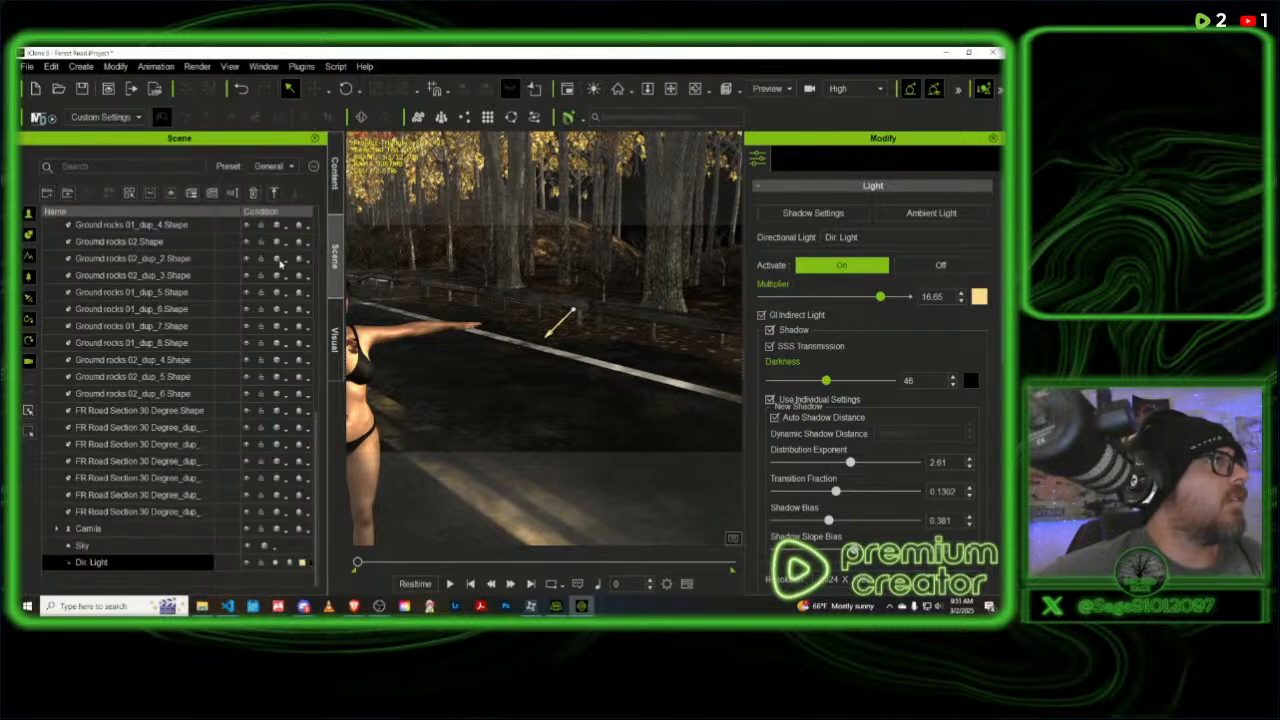
{"action": "left_click", "coordinate": [100, 548]}
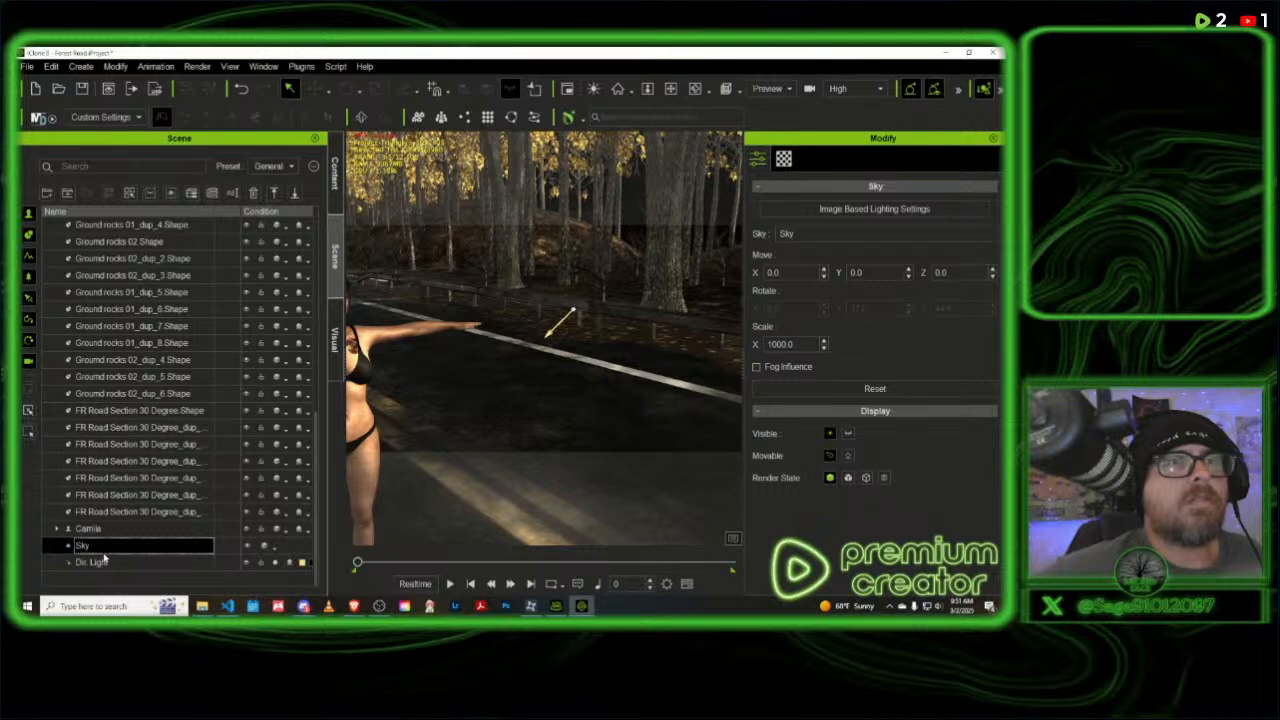
{"action": "left_click", "coordinate": [916, 212]}
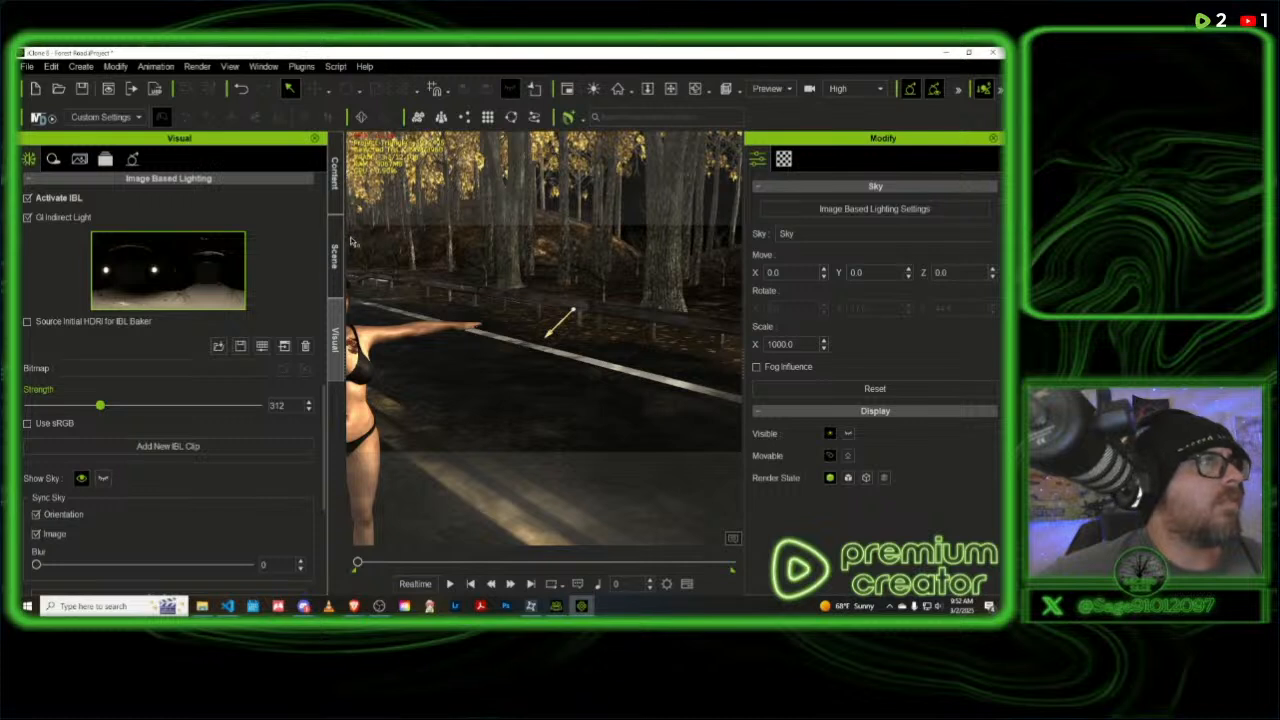
- Browse the Dynamic and Single Light templates in the Light category of the stage content library
{"action": "left_click", "coordinate": [336, 190]}
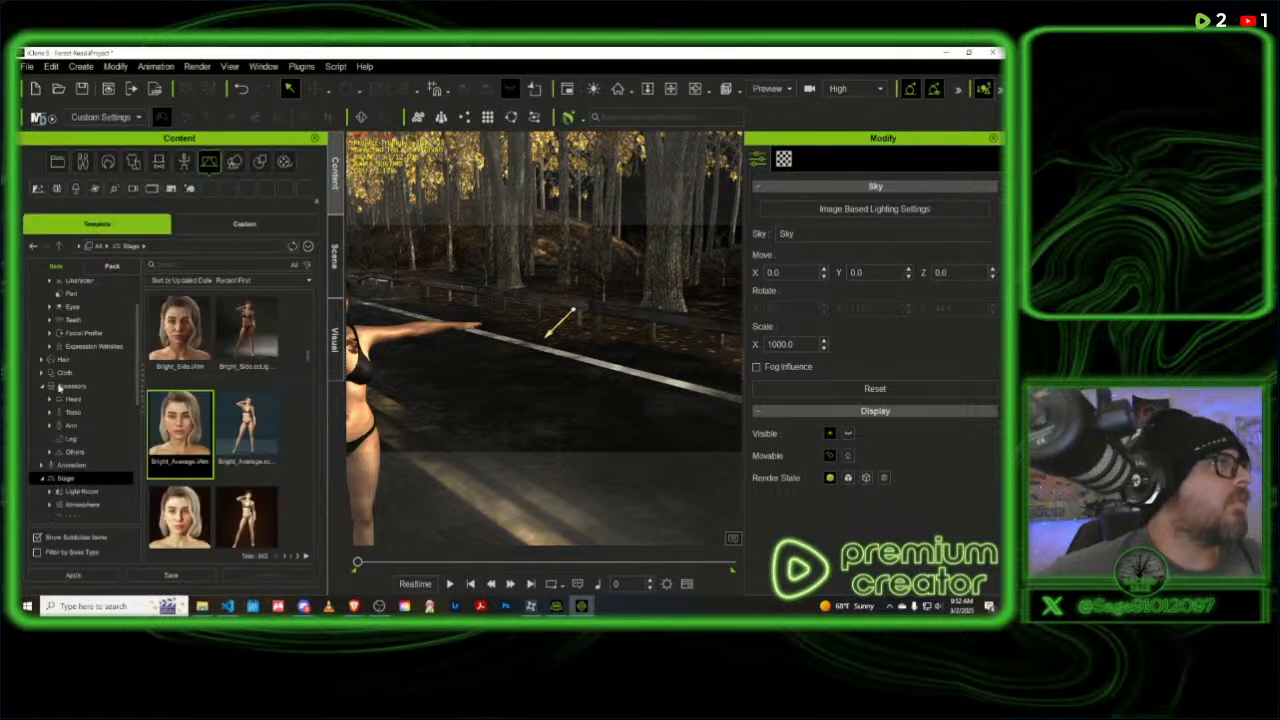
{"action": "scroll", "coordinate": [72, 455], "scroll_direction": "down", "scroll_amount": 2}
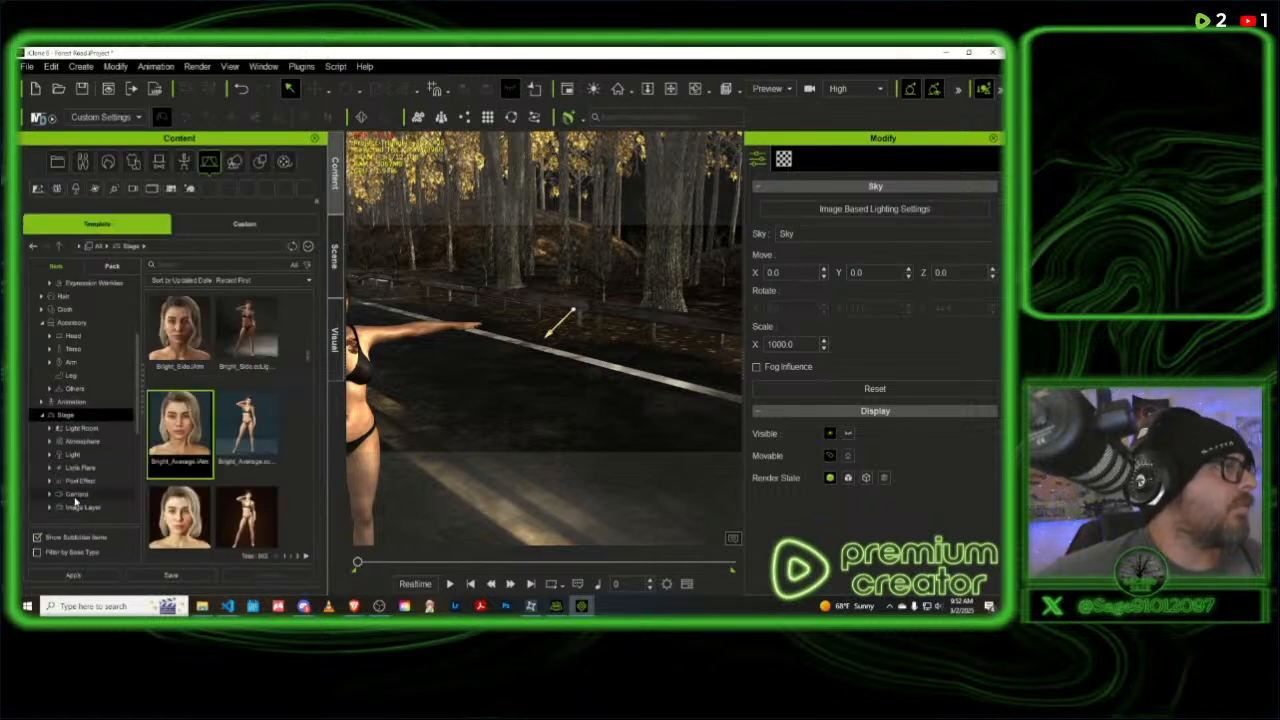
{"action": "scroll", "coordinate": [85, 500], "scroll_direction": "down", "scroll_amount": 1}
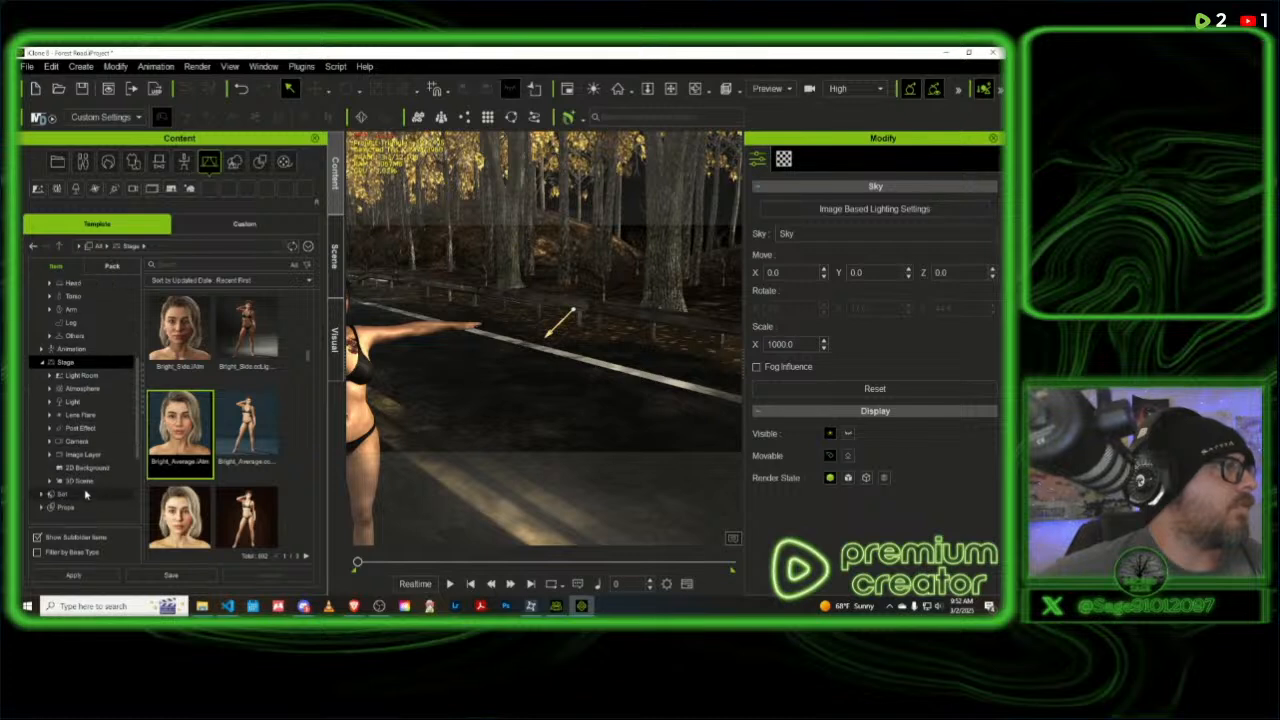
{"action": "left_click", "coordinate": [78, 403]}
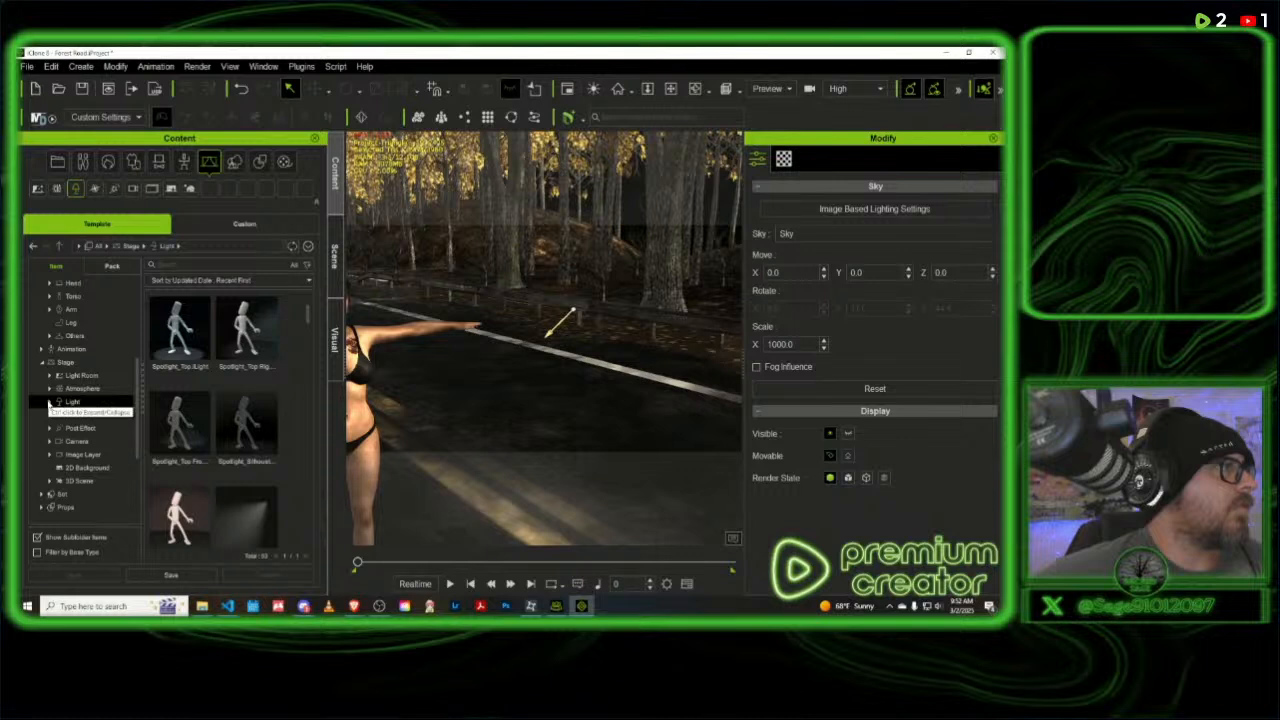
{"action": "left_click", "coordinate": [52, 403]}
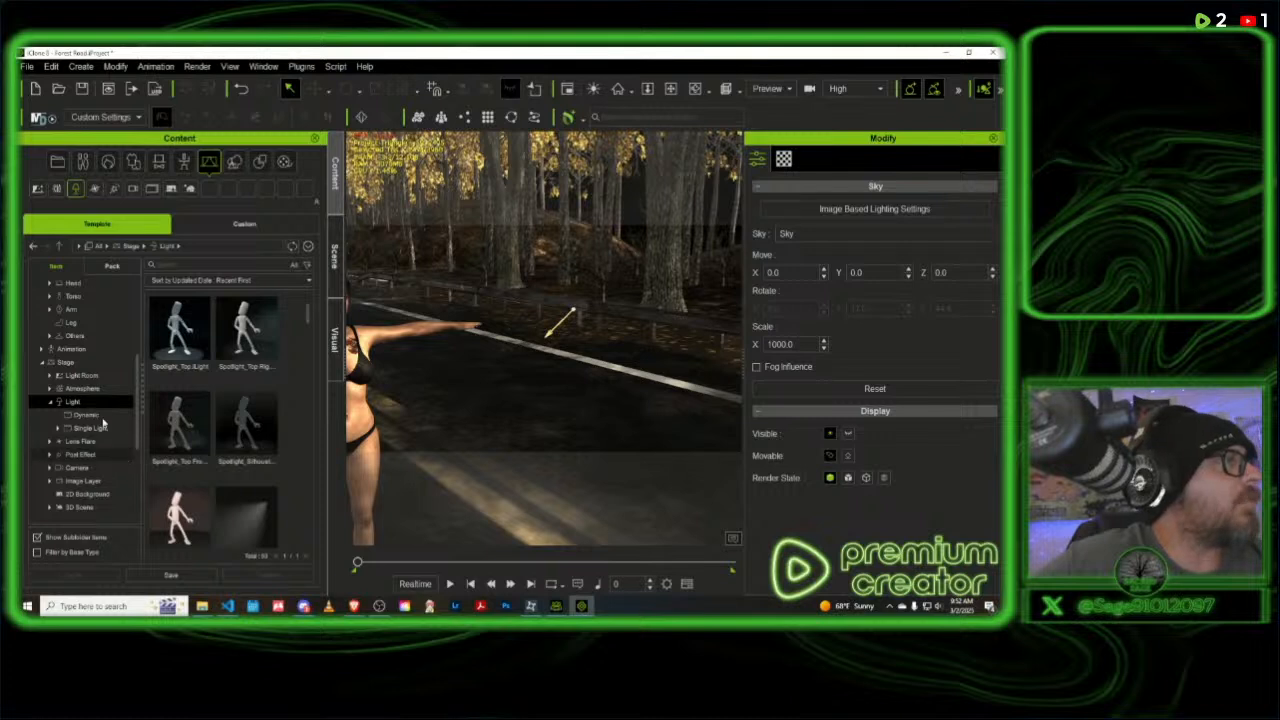
{"action": "left_click", "coordinate": [88, 414]}
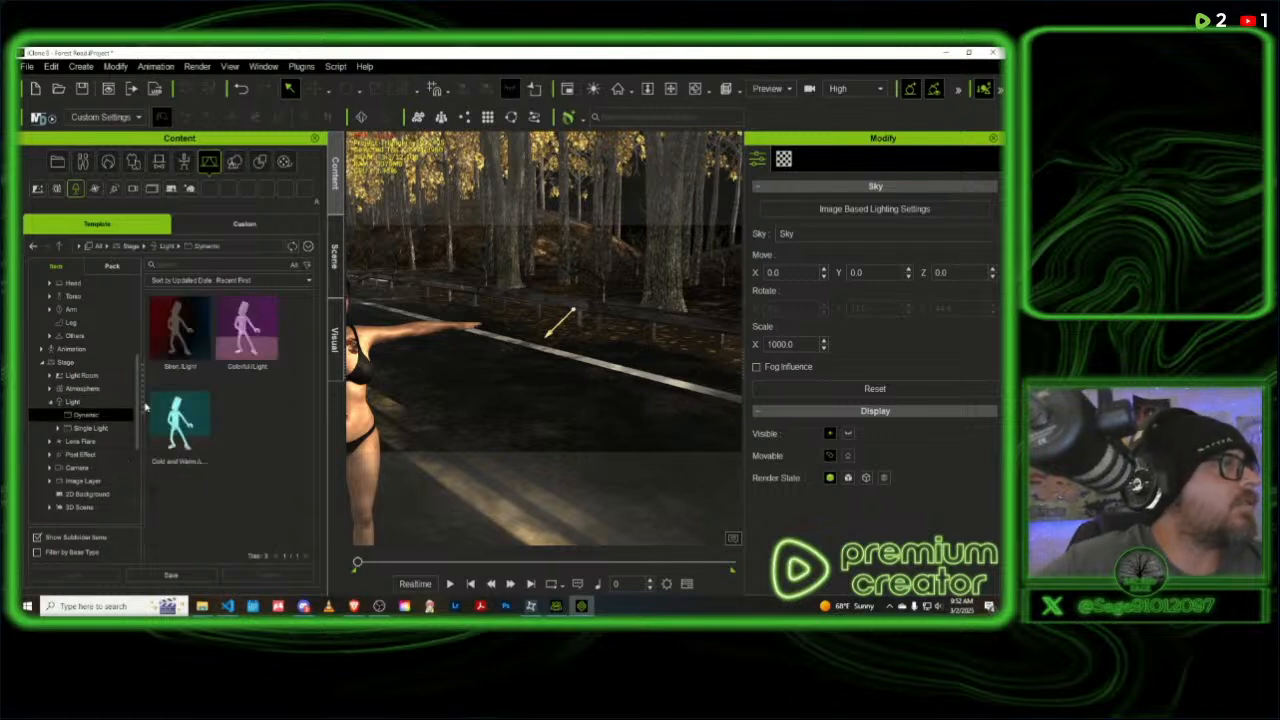
{"action": "left_click", "coordinate": [86, 428]}
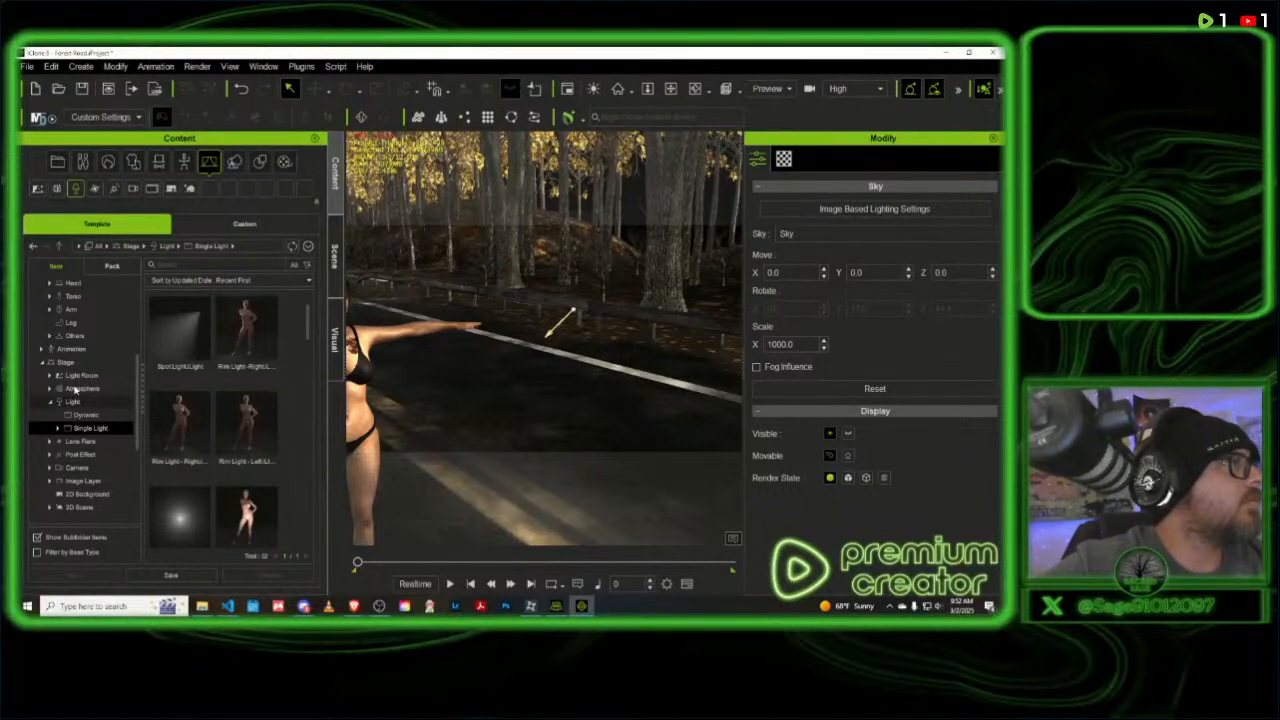
- Try applying the Cloudy sky template from the Set library to the scene, and undo it
{"action": "scroll", "coordinate": [88, 424], "scroll_direction": "down", "scroll_amount": 2}
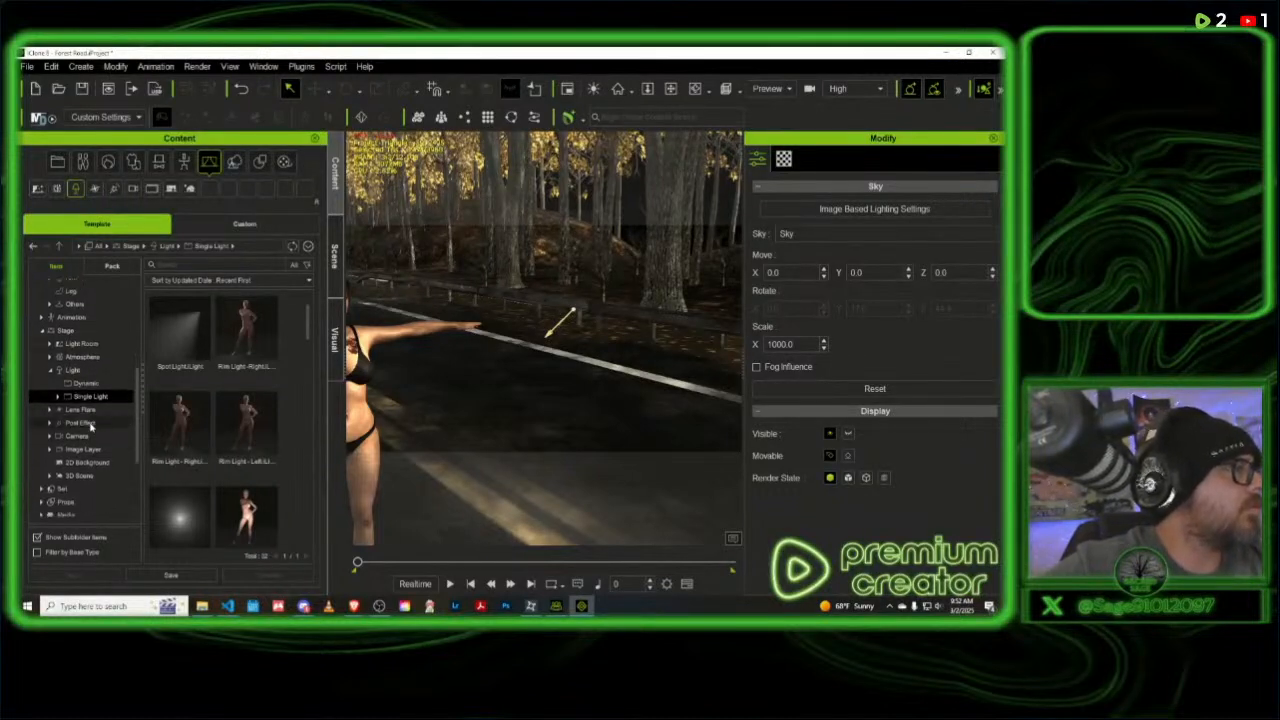
{"action": "scroll", "coordinate": [90, 426], "scroll_direction": "down", "scroll_amount": 1}
{"action": "scroll", "coordinate": [90, 426], "scroll_direction": "down", "scroll_amount": 2}
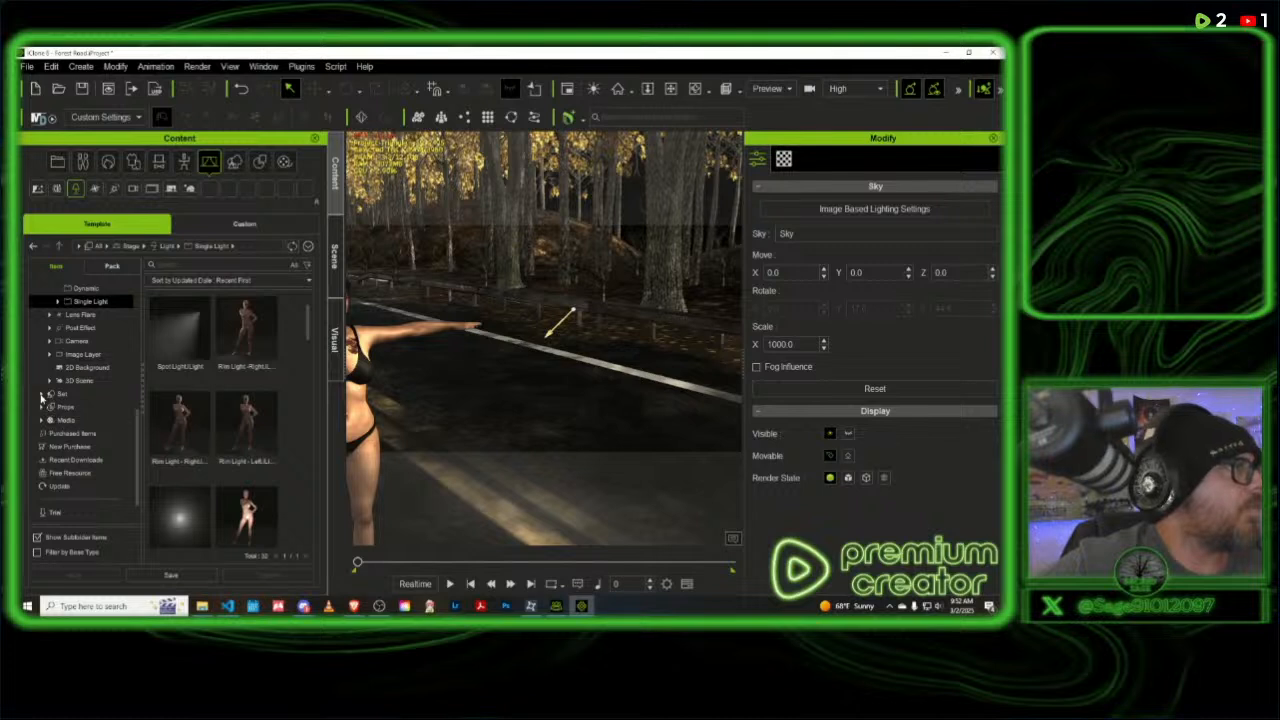
{"action": "left_click", "coordinate": [42, 396]}
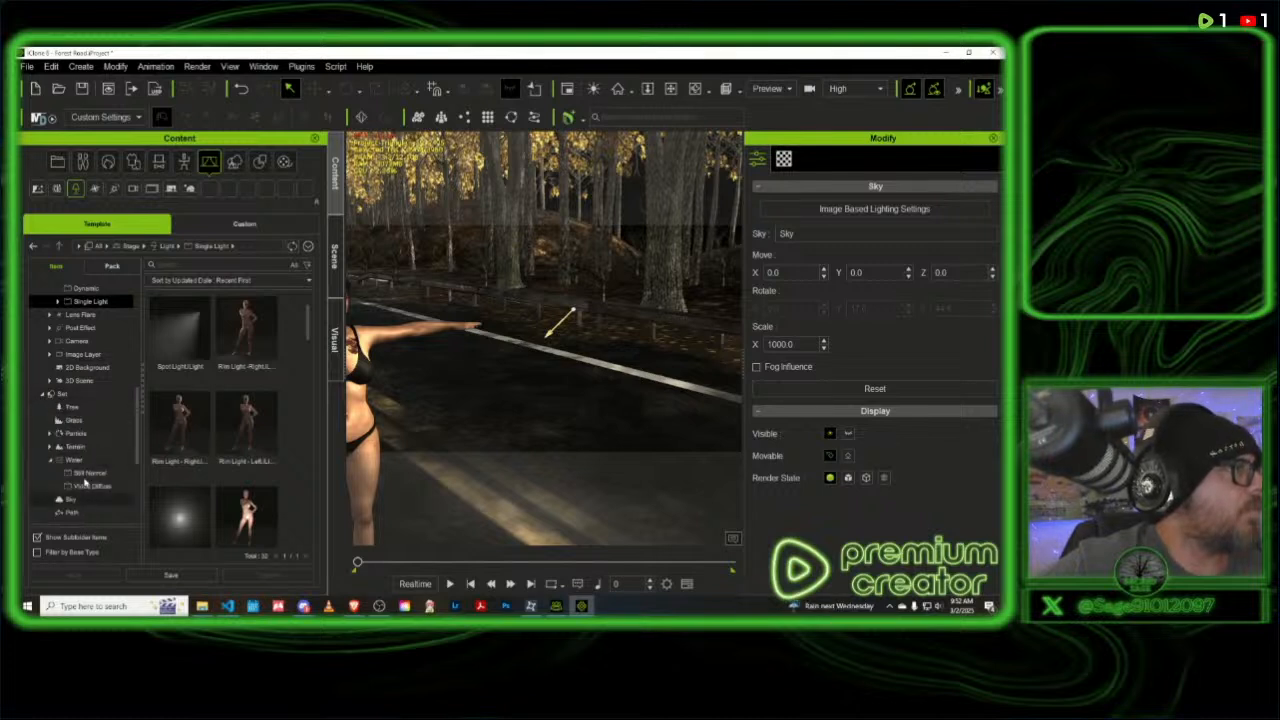
{"action": "scroll", "coordinate": [89, 480], "scroll_direction": "down", "scroll_amount": 1}
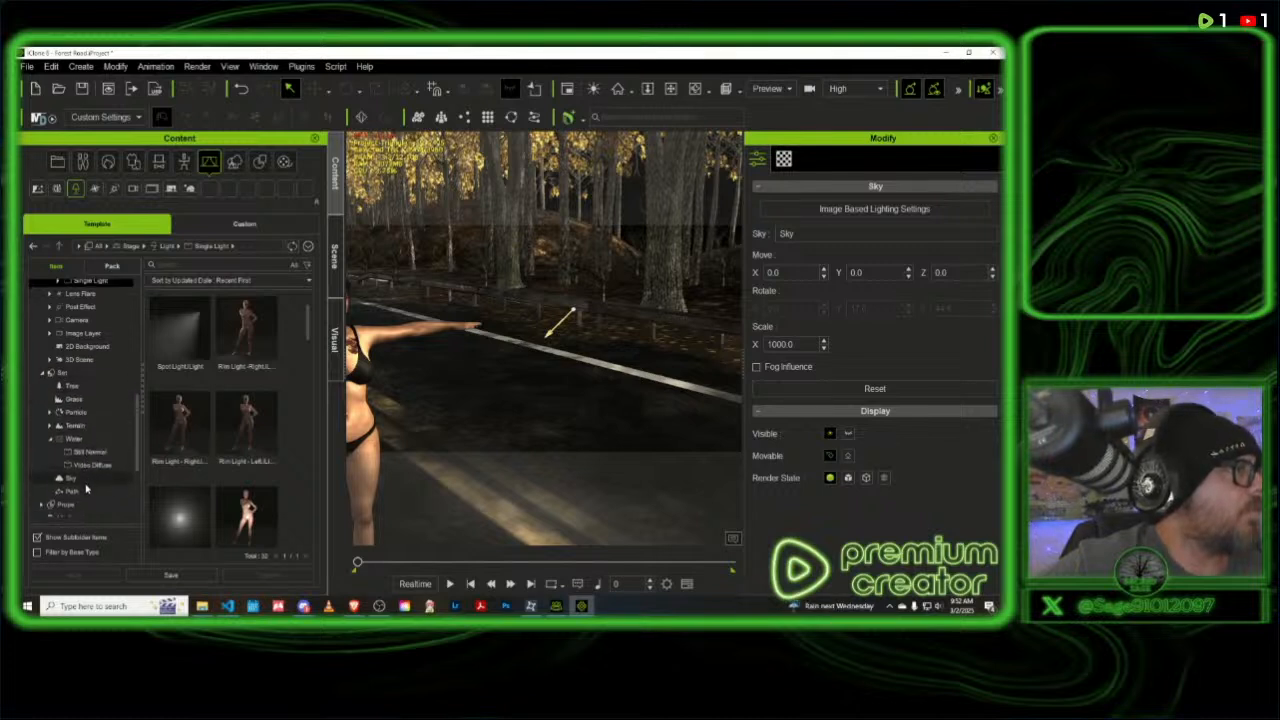
{"action": "left_click", "coordinate": [71, 478]}
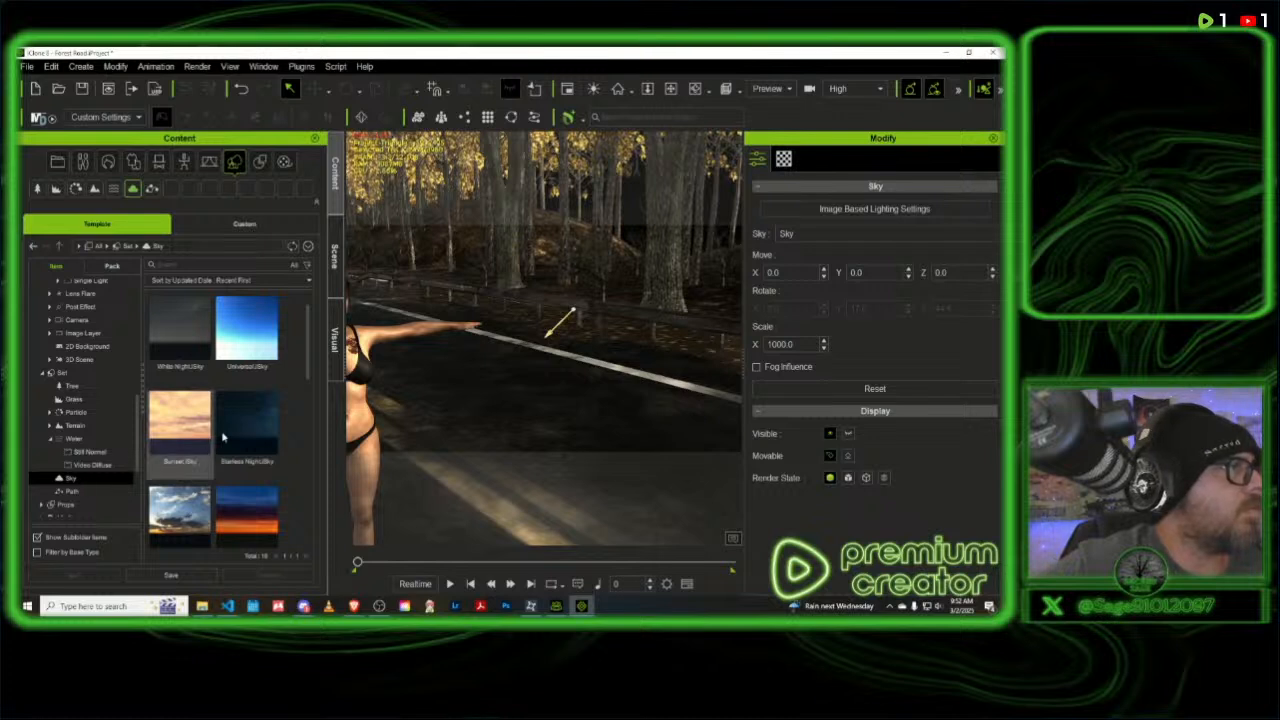
{"action": "scroll", "coordinate": [232, 432], "scroll_direction": "down", "scroll_amount": 1}
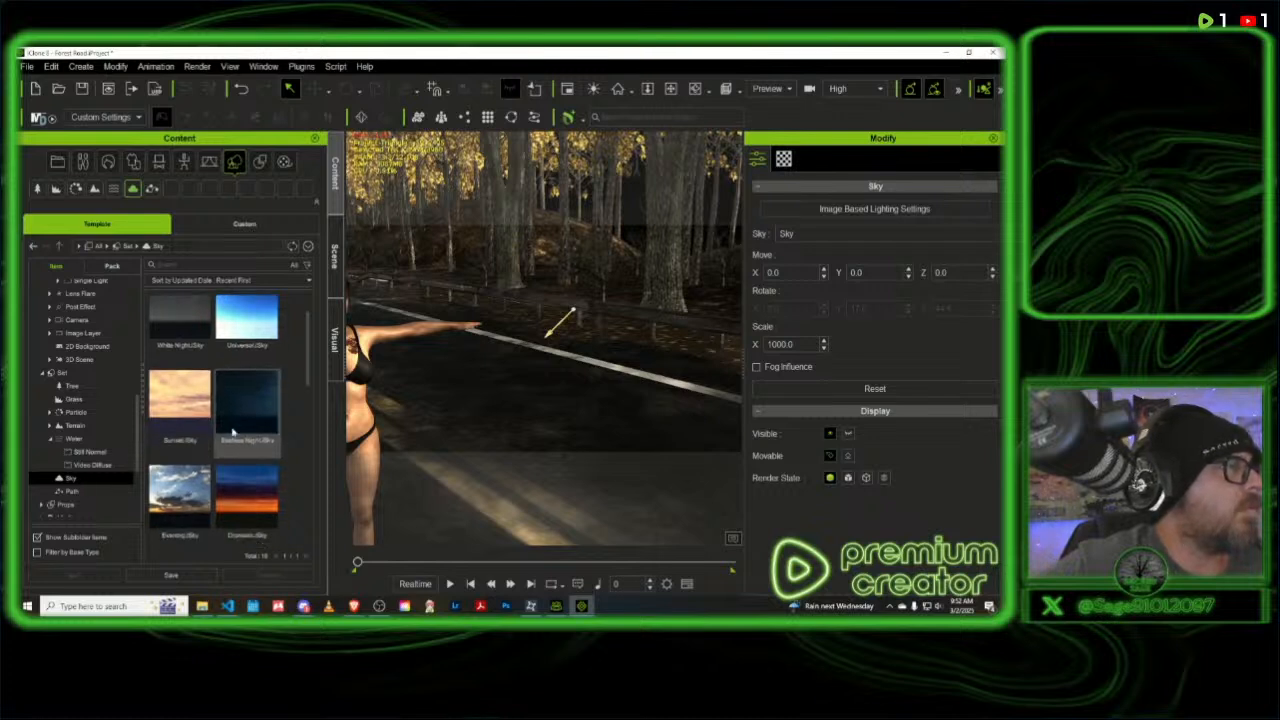
{"action": "scroll", "coordinate": [232, 432], "scroll_direction": "down", "scroll_amount": 2}
{"action": "scroll", "coordinate": [232, 432], "scroll_direction": "down", "scroll_amount": 2}
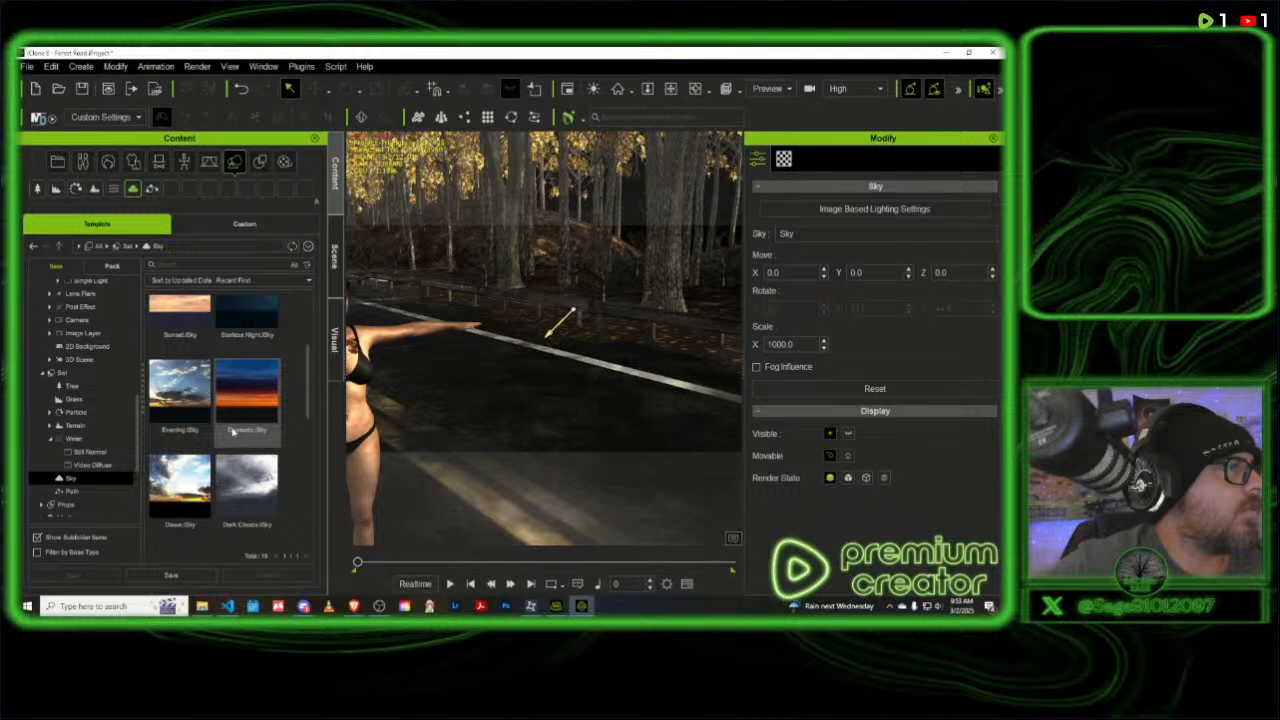
{"action": "scroll", "coordinate": [232, 432], "scroll_direction": "down", "scroll_amount": 2}
{"action": "scroll", "coordinate": [232, 432], "scroll_direction": "down", "scroll_amount": 2}
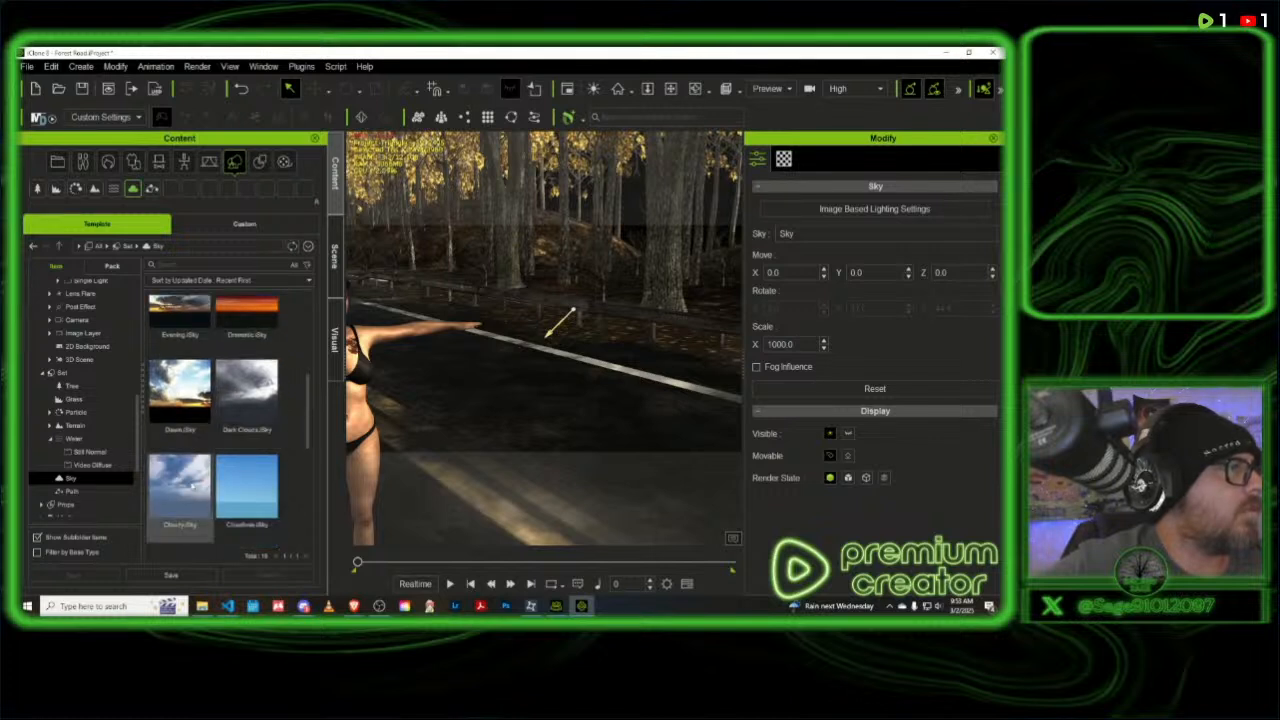
{"action": "double_click", "coordinate": [190, 484]}
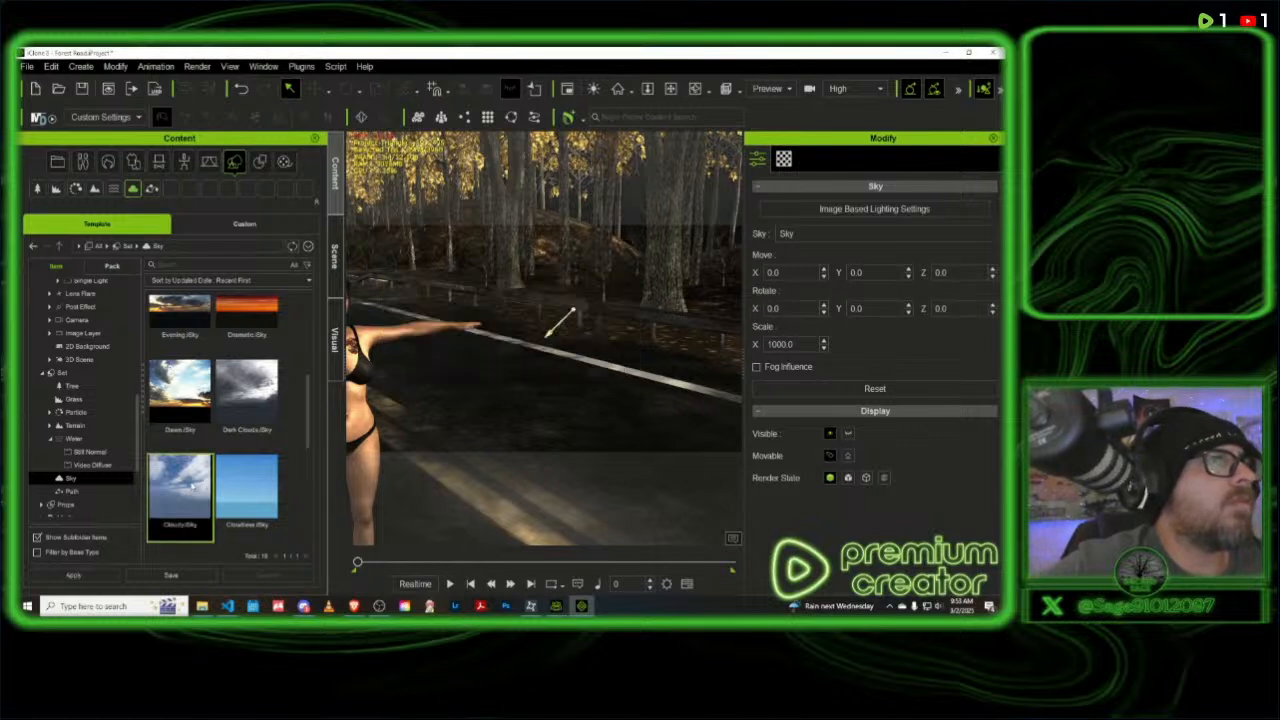
{"action": "key", "text": "ctrl+z"}
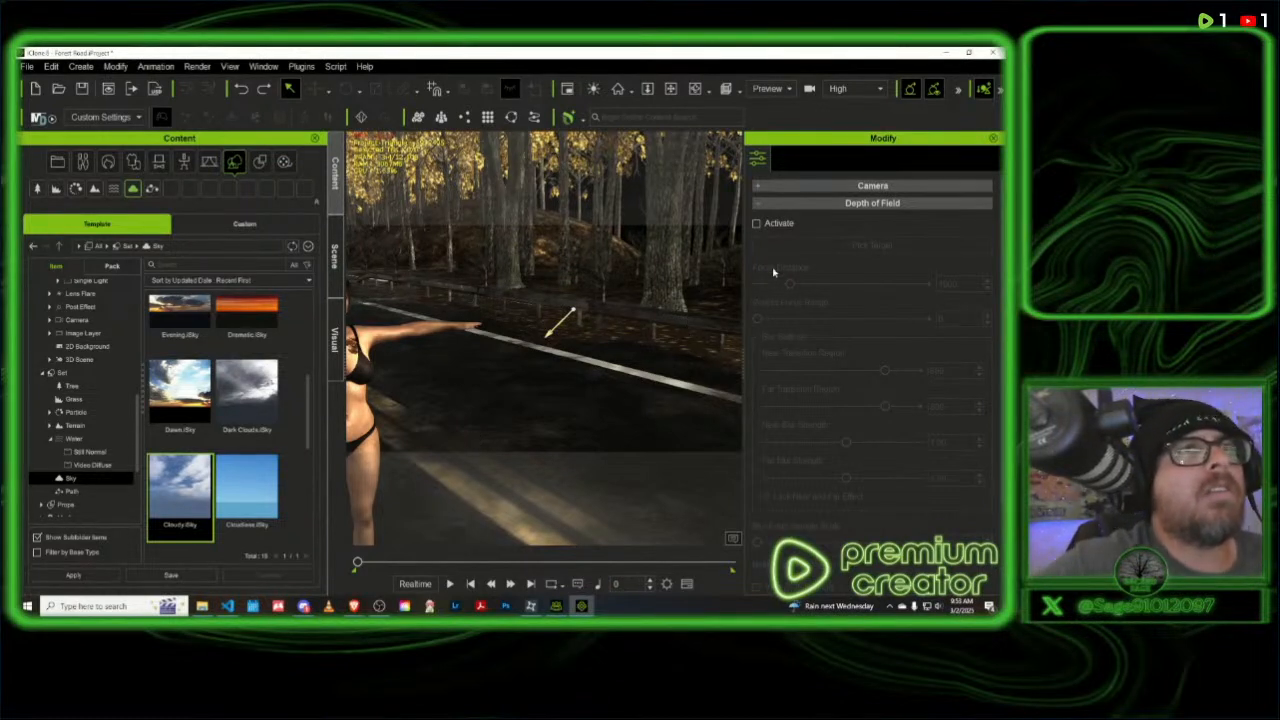
- Select the Dir. Light object in the scene and set its shadow Darkness to 25
{"action": "left_click", "coordinate": [334, 255]}
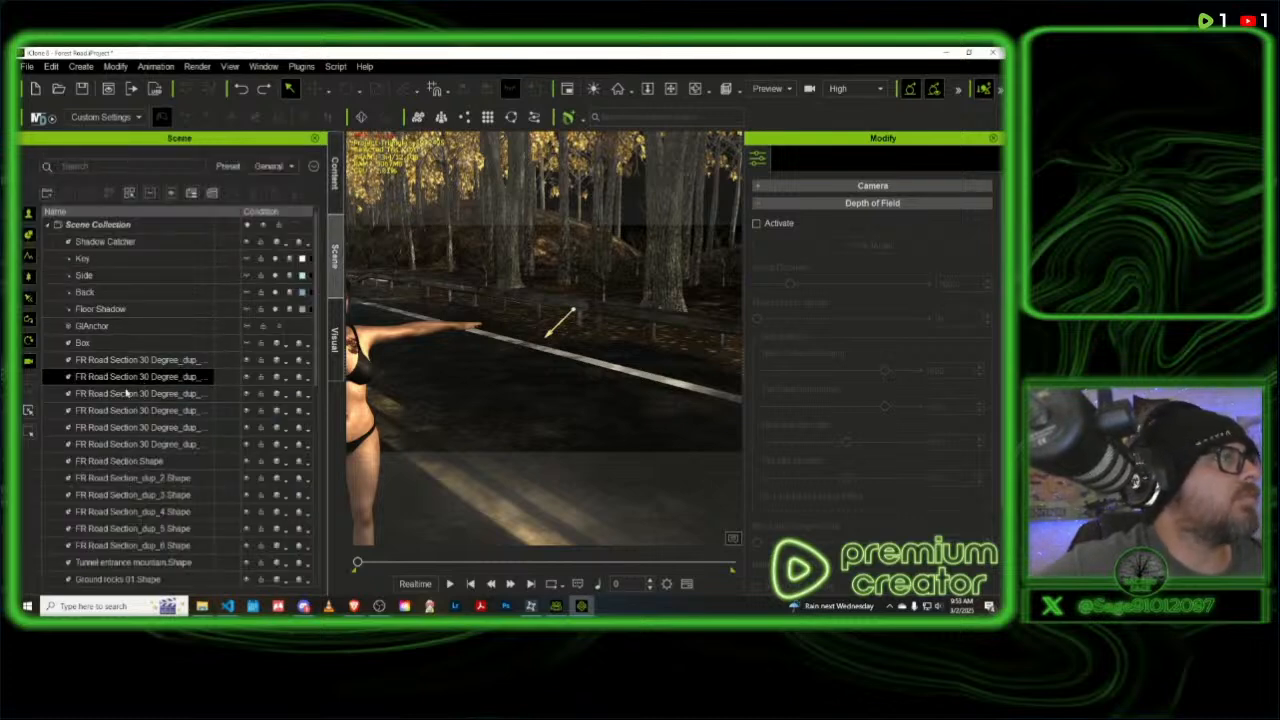
{"action": "scroll", "coordinate": [126, 398], "scroll_direction": "down", "scroll_amount": 7}
{"action": "scroll", "coordinate": [126, 400], "scroll_direction": "down", "scroll_amount": 1}
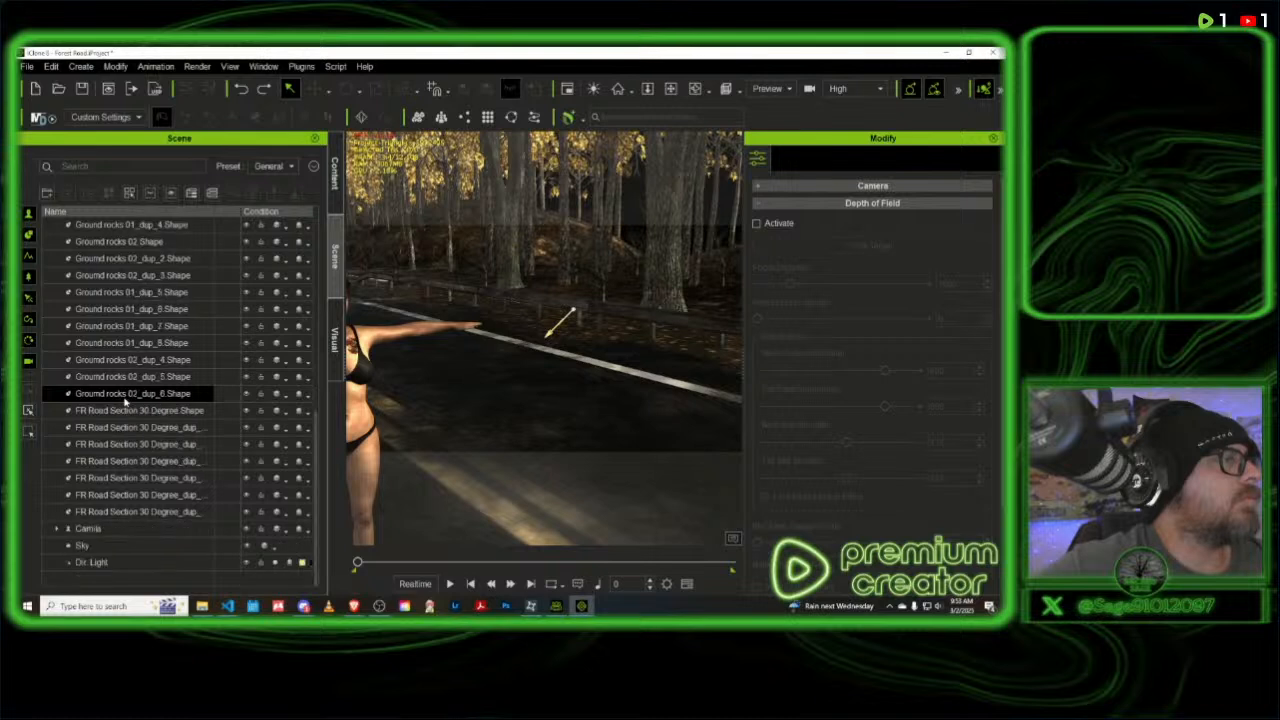
{"action": "left_click", "coordinate": [247, 563]}
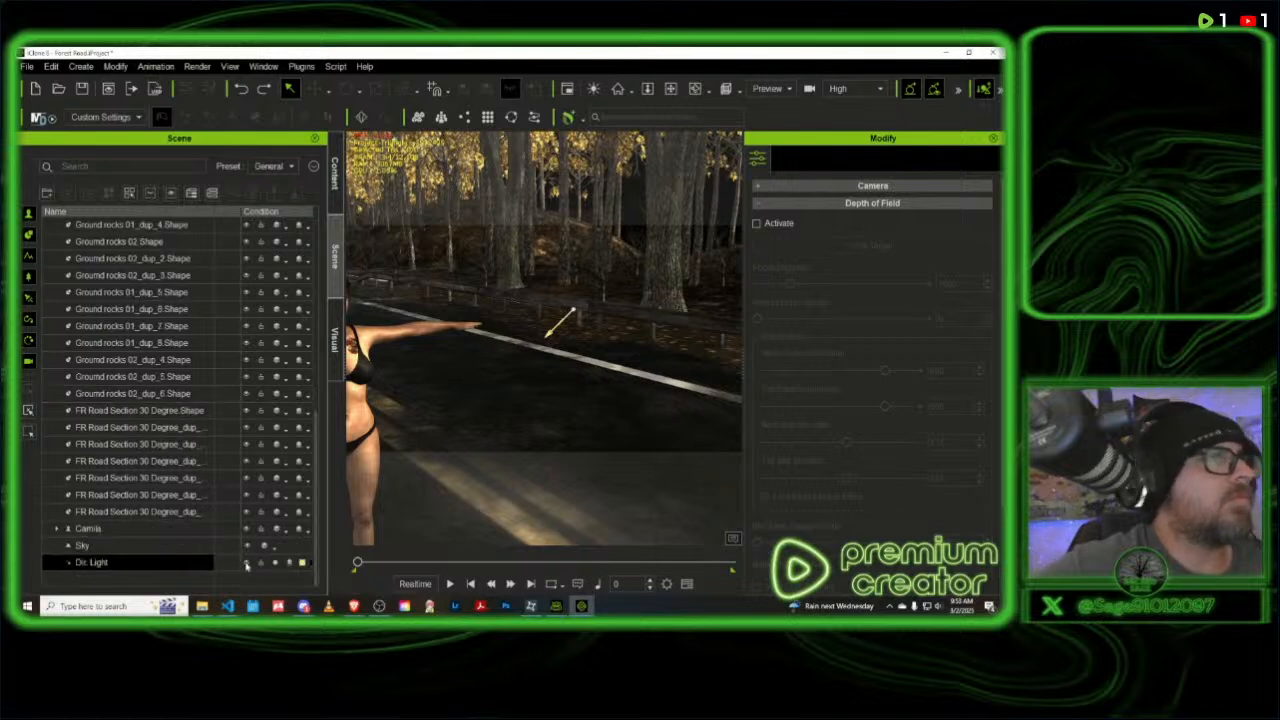
{"action": "left_click", "coordinate": [247, 565]}
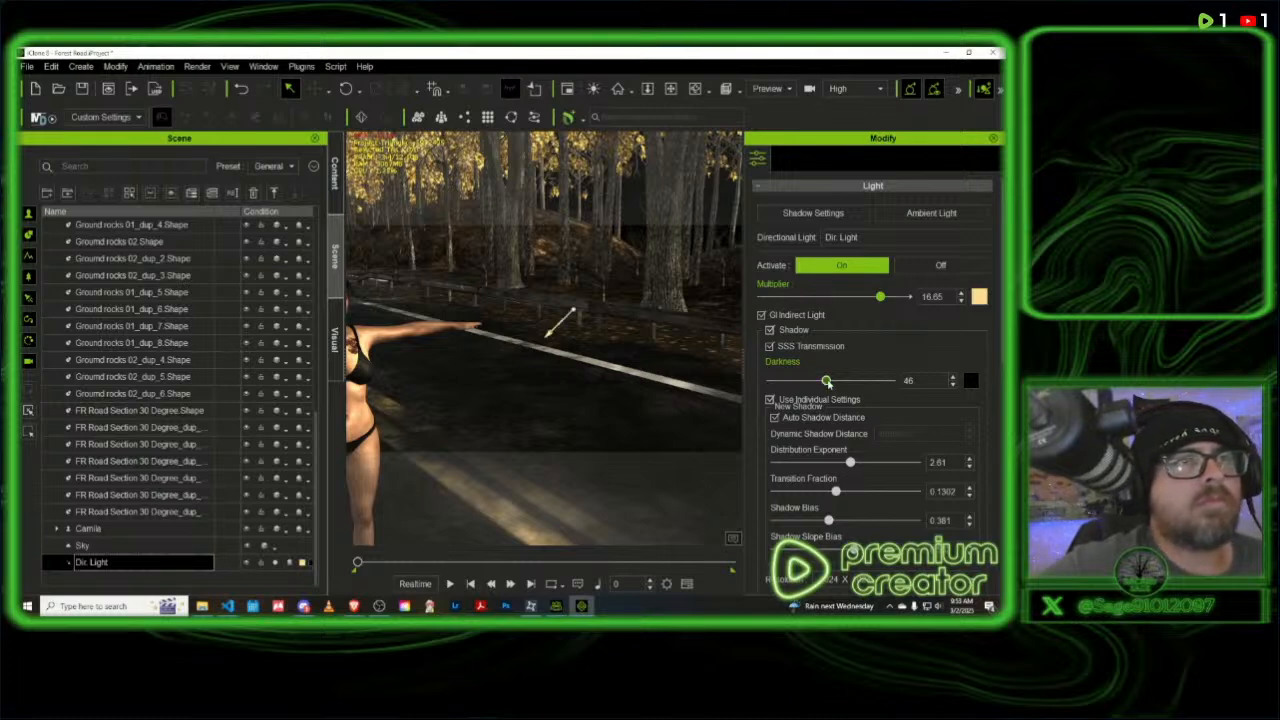
{"action": "mouse_move", "coordinate": [811, 385]}
{"action": "left_mouse_down"}
{"action": "mouse_move", "coordinate": [760, 383]}
{"action": "mouse_move", "coordinate": [802, 381]}
{"action": "left_mouse_up"}
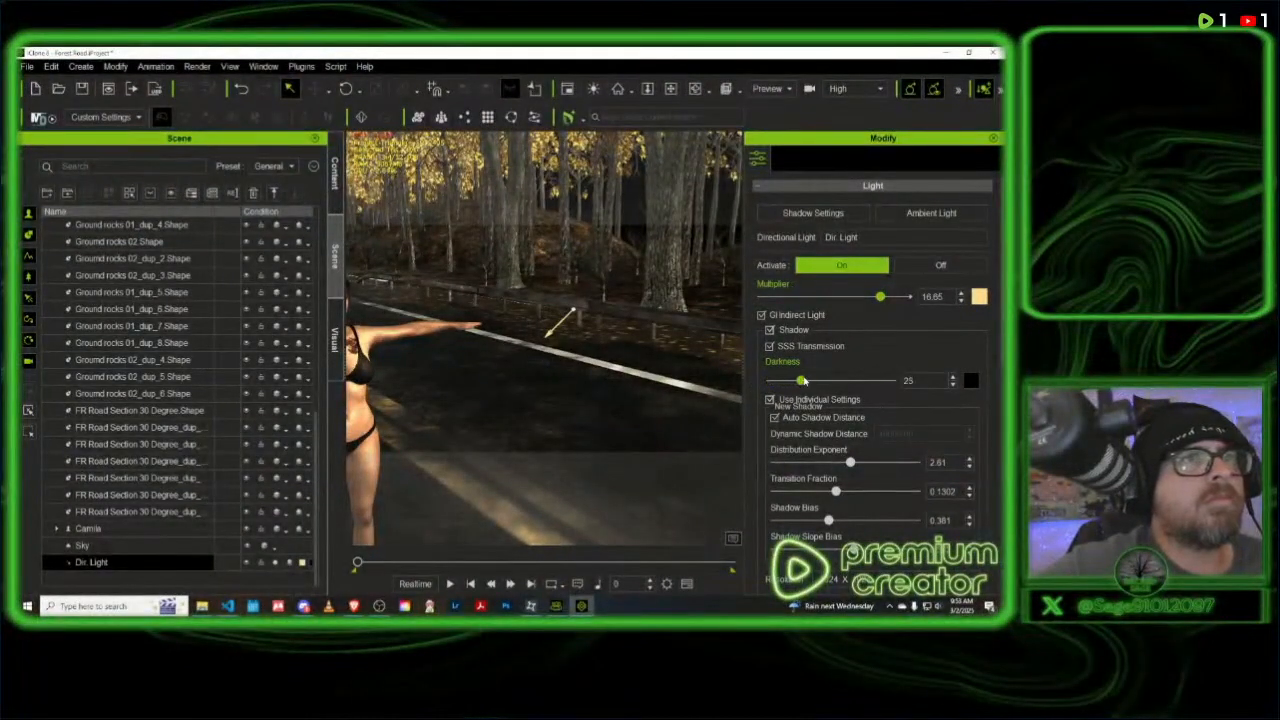
- Try lowering the global shadow Strength to 1 and the Global Darkness Multiplier to its minimum, undoing each change
{"action": "left_click", "coordinate": [813, 213]}
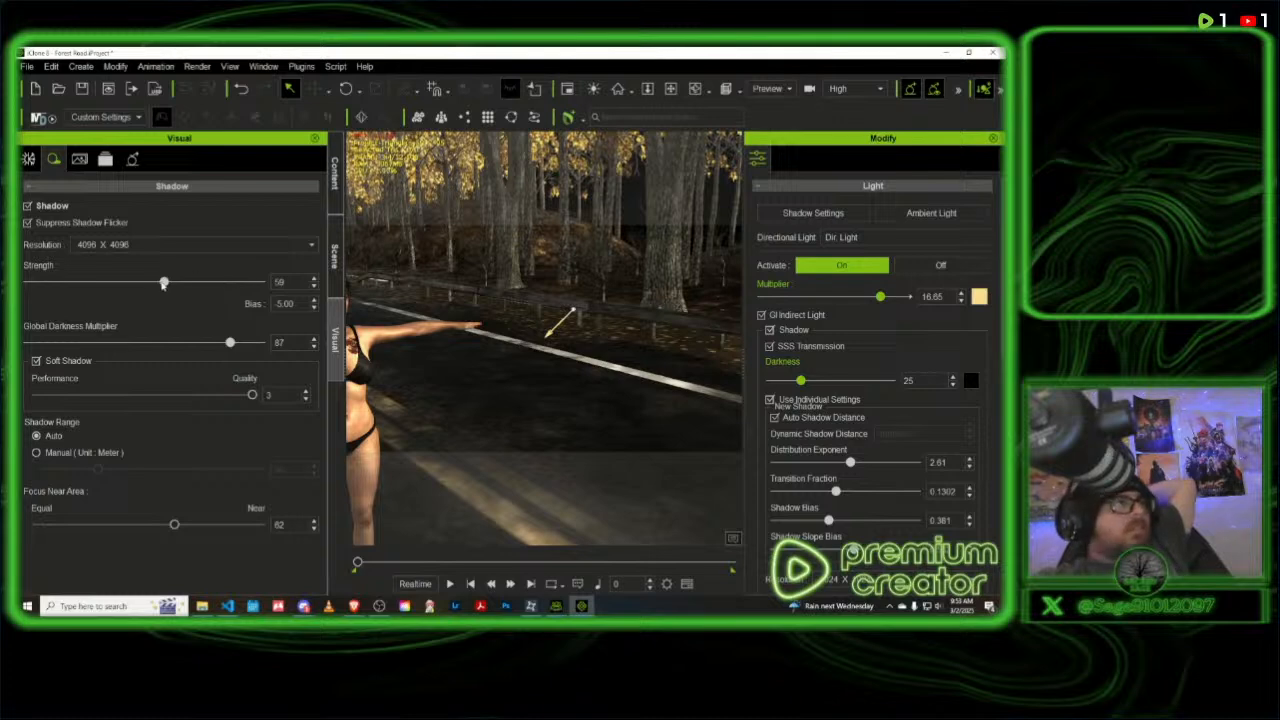
{"action": "left_click_drag", "start_coordinate": [164, 283], "coordinate": [20, 284]}
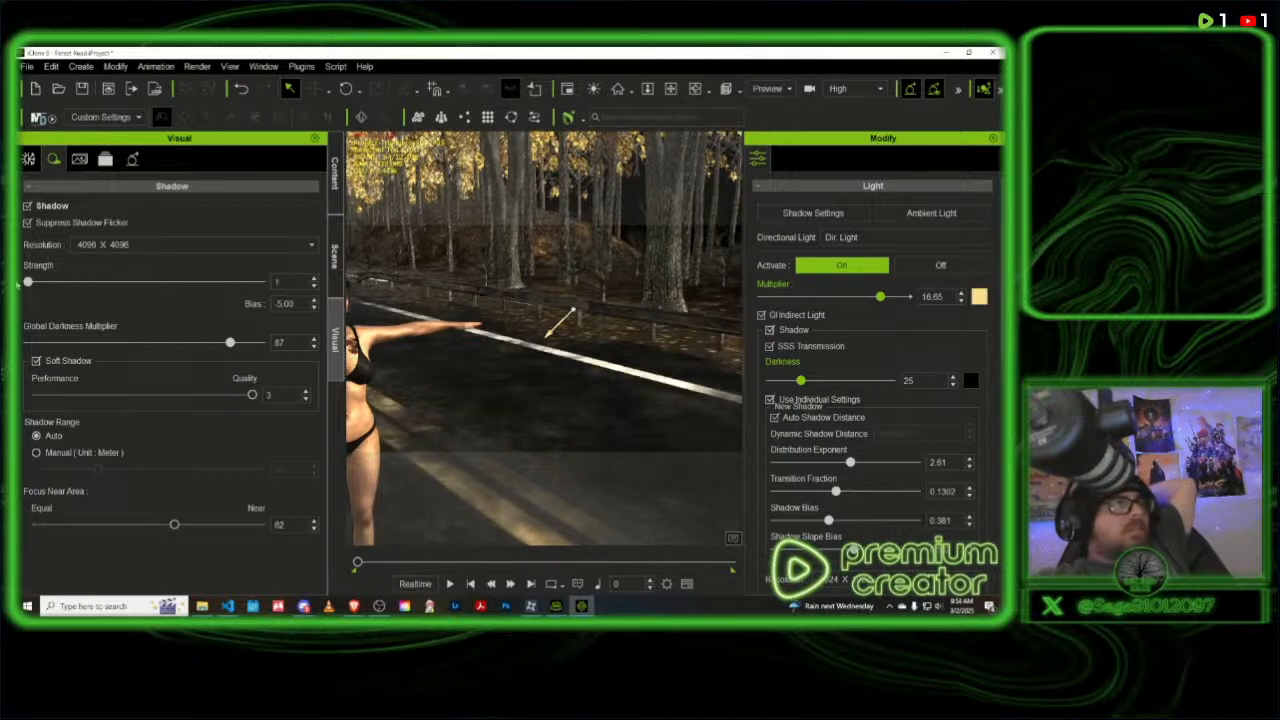
{"action": "key", "text": "ctrl+z"}
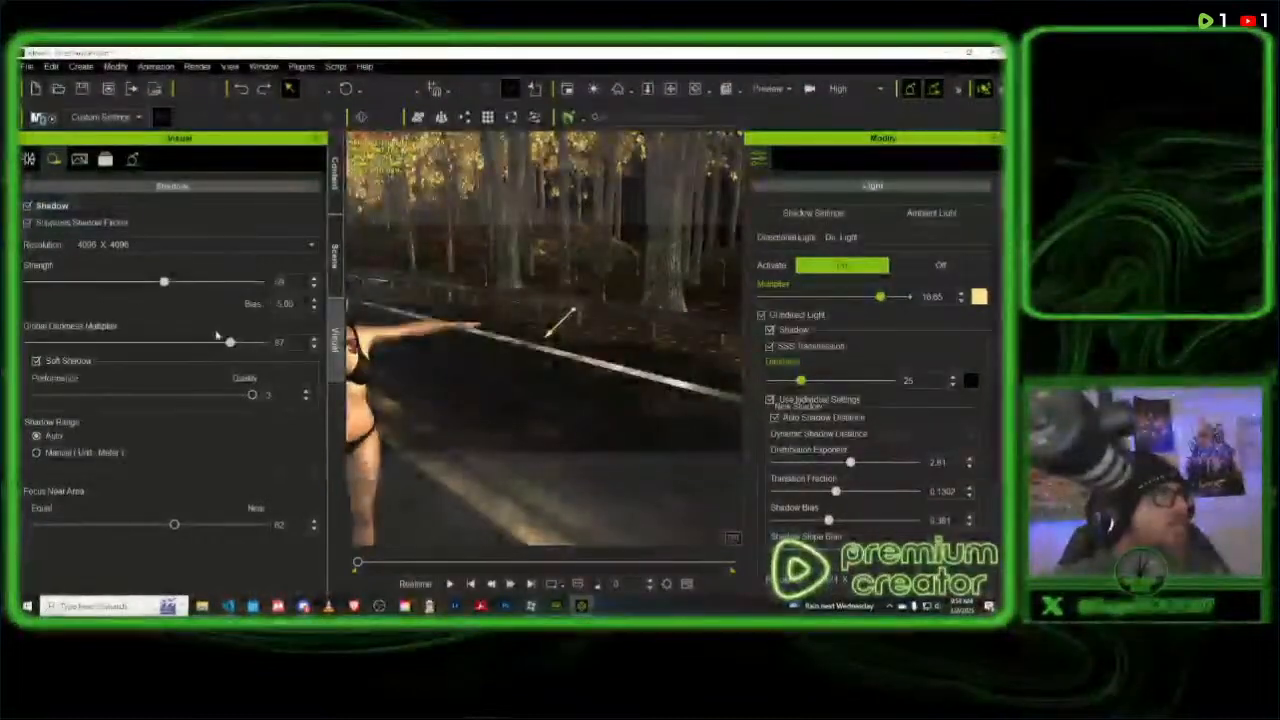
{"action": "left_click_drag", "start_coordinate": [230, 342], "coordinate": [20, 347]}
{"action": "key", "text": "ctrl+z"}
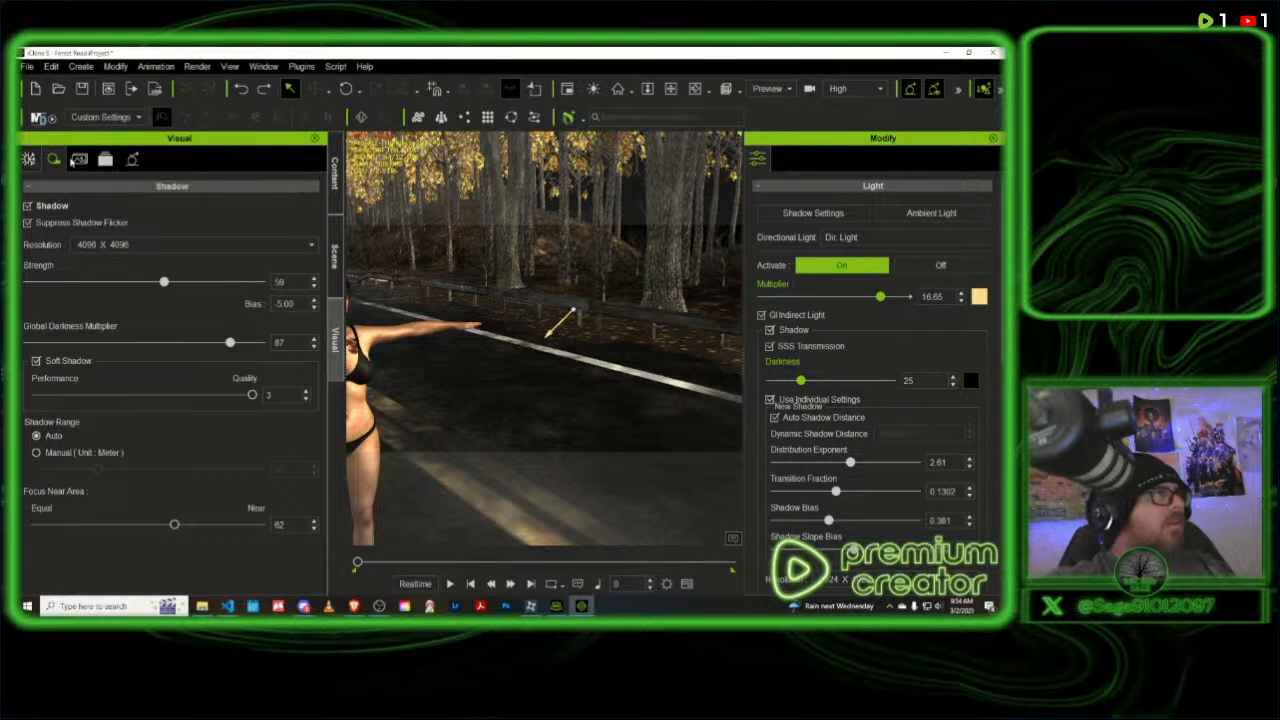
- Show and hide the GI anchor, and turn Global Illumination off and back on to compare the scene
{"action": "left_click", "coordinate": [80, 159]}
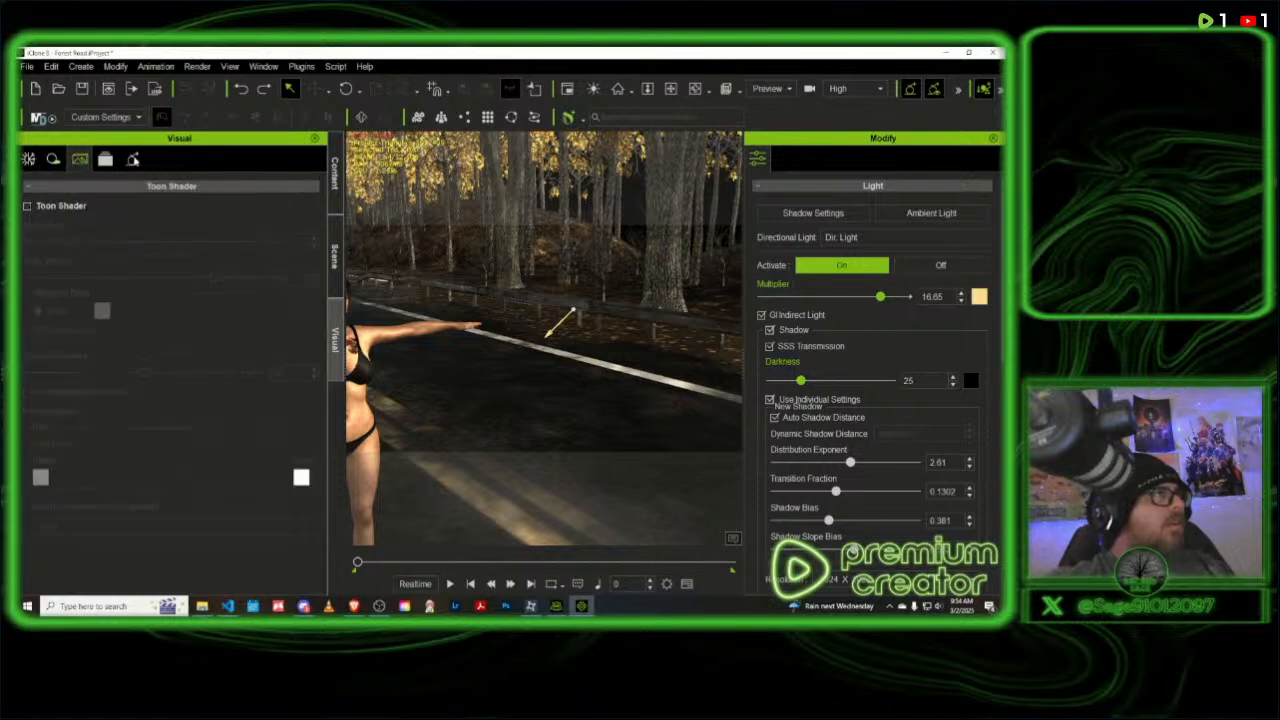
{"action": "left_click", "coordinate": [134, 159]}
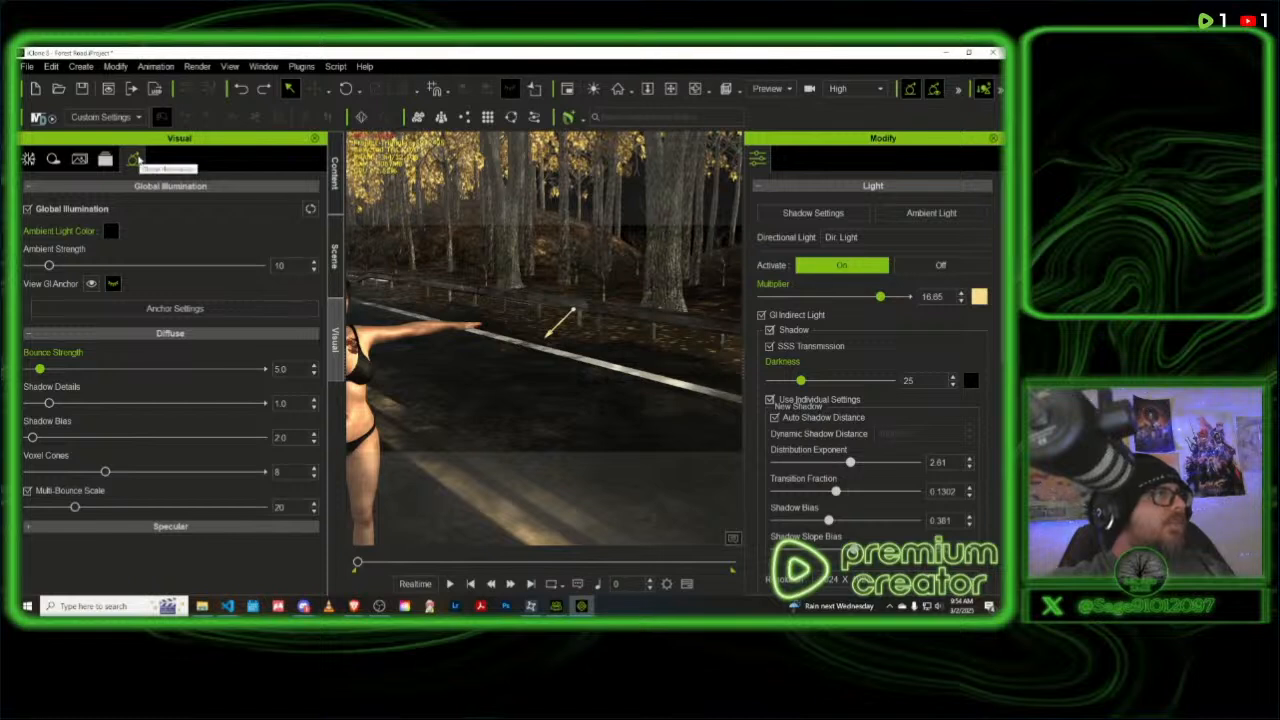
{"action": "left_click", "coordinate": [91, 285]}
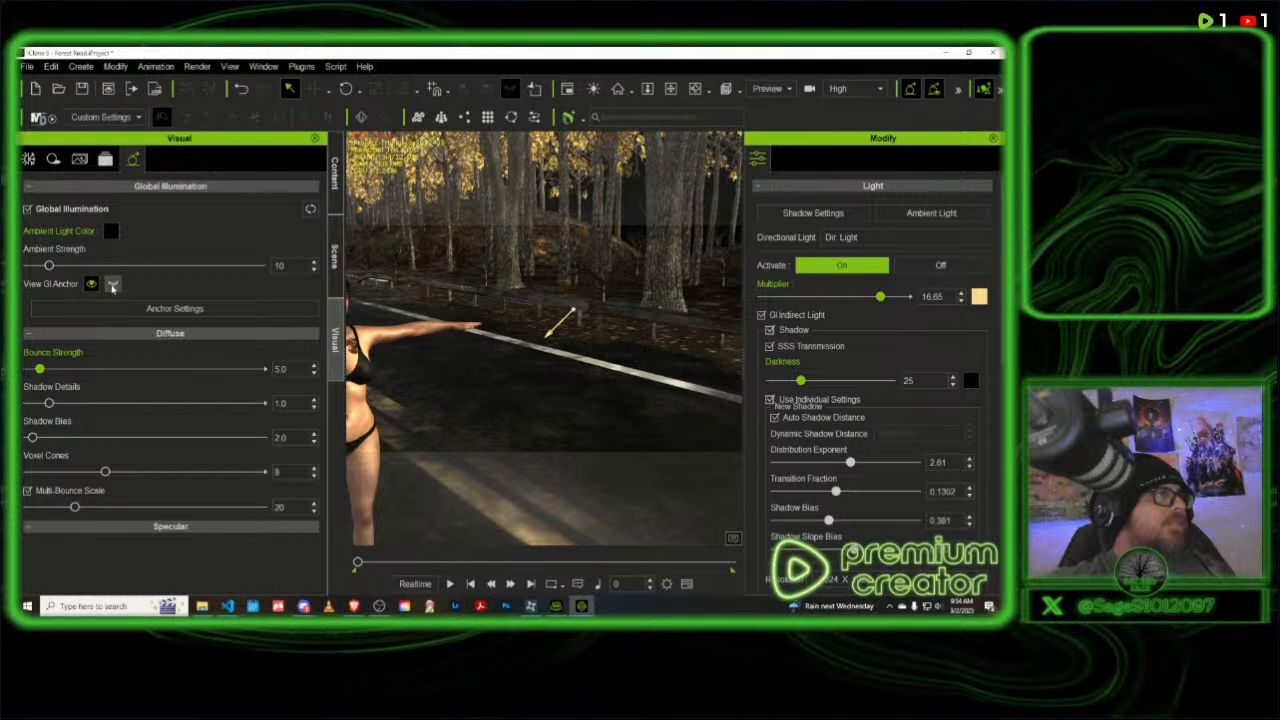
{"action": "left_click", "coordinate": [113, 285]}
{"action": "left_click", "coordinate": [28, 209]}
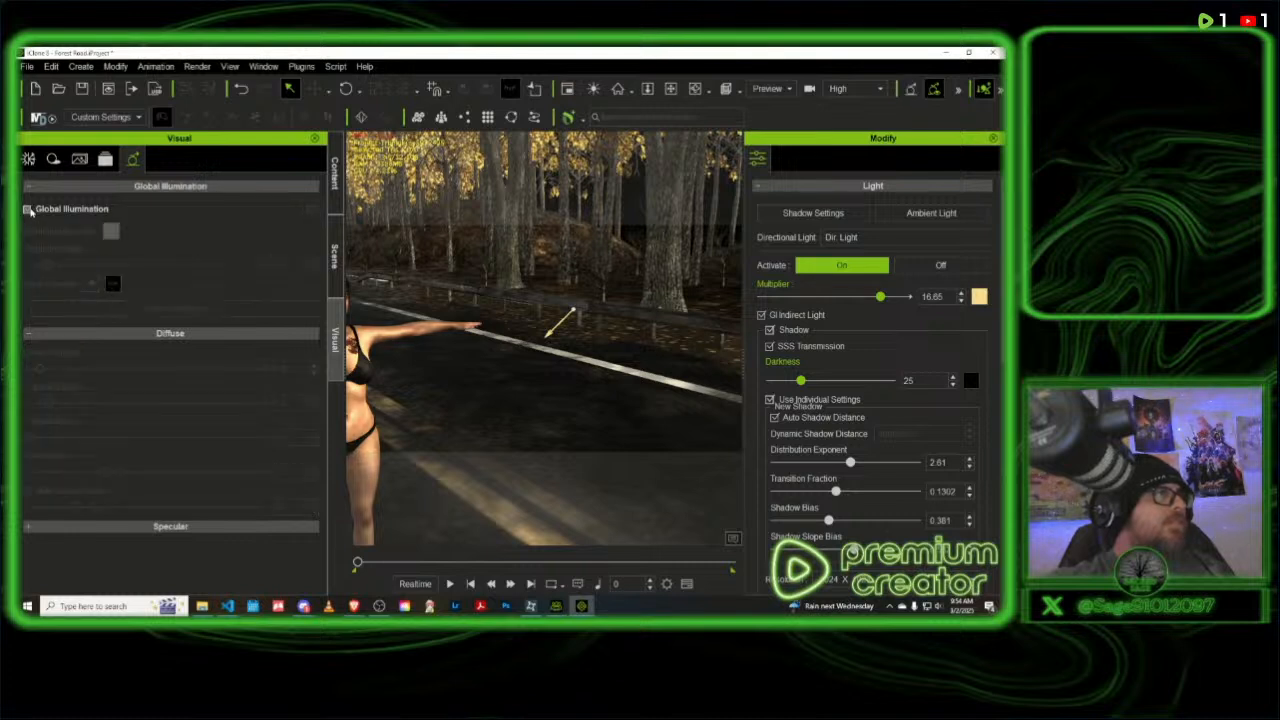
{"action": "left_click", "coordinate": [28, 209]}
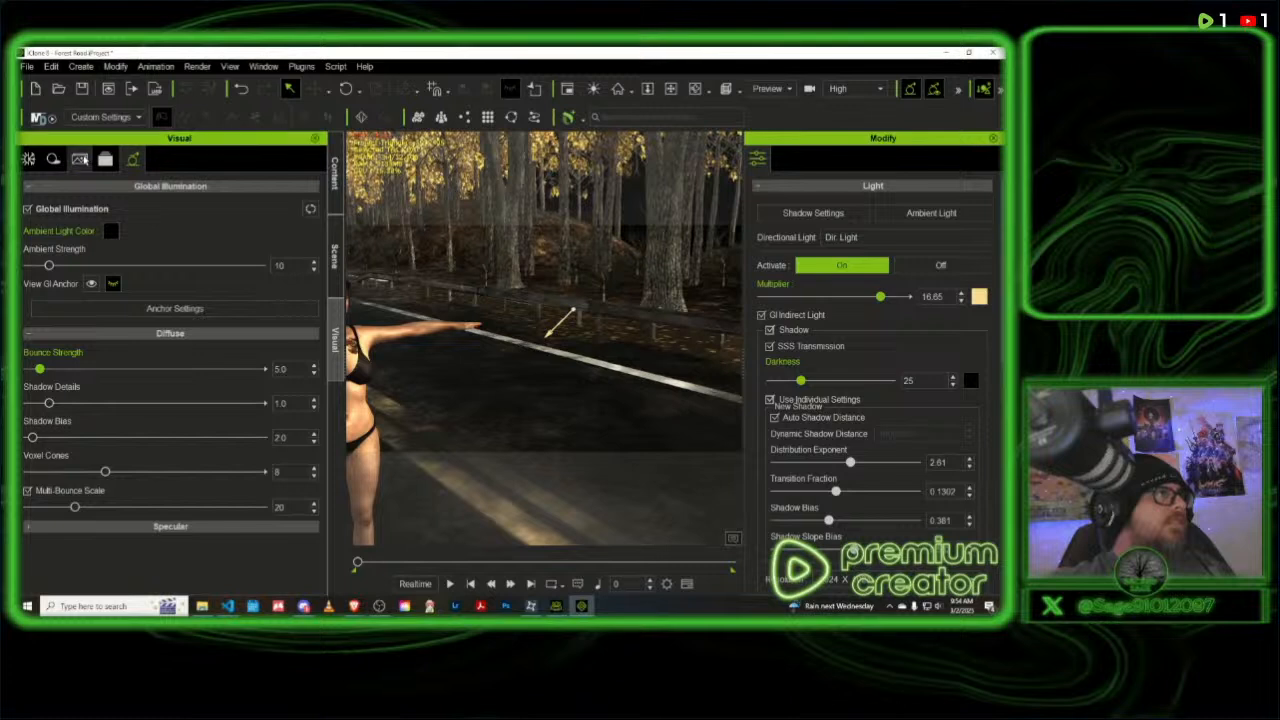
- Review the toon shader, post effect and shadow settings, and return to the image-based lighting settings
{"action": "left_click", "coordinate": [80, 159]}
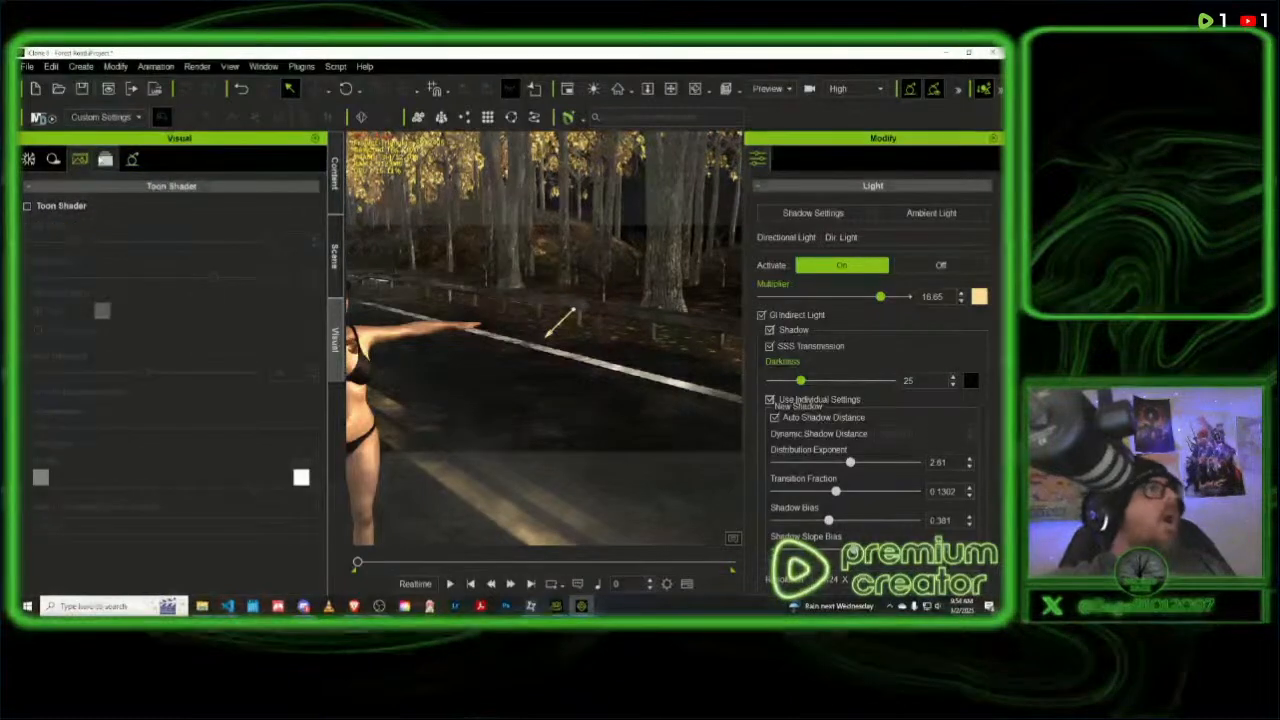
{"action": "left_click", "coordinate": [105, 159]}
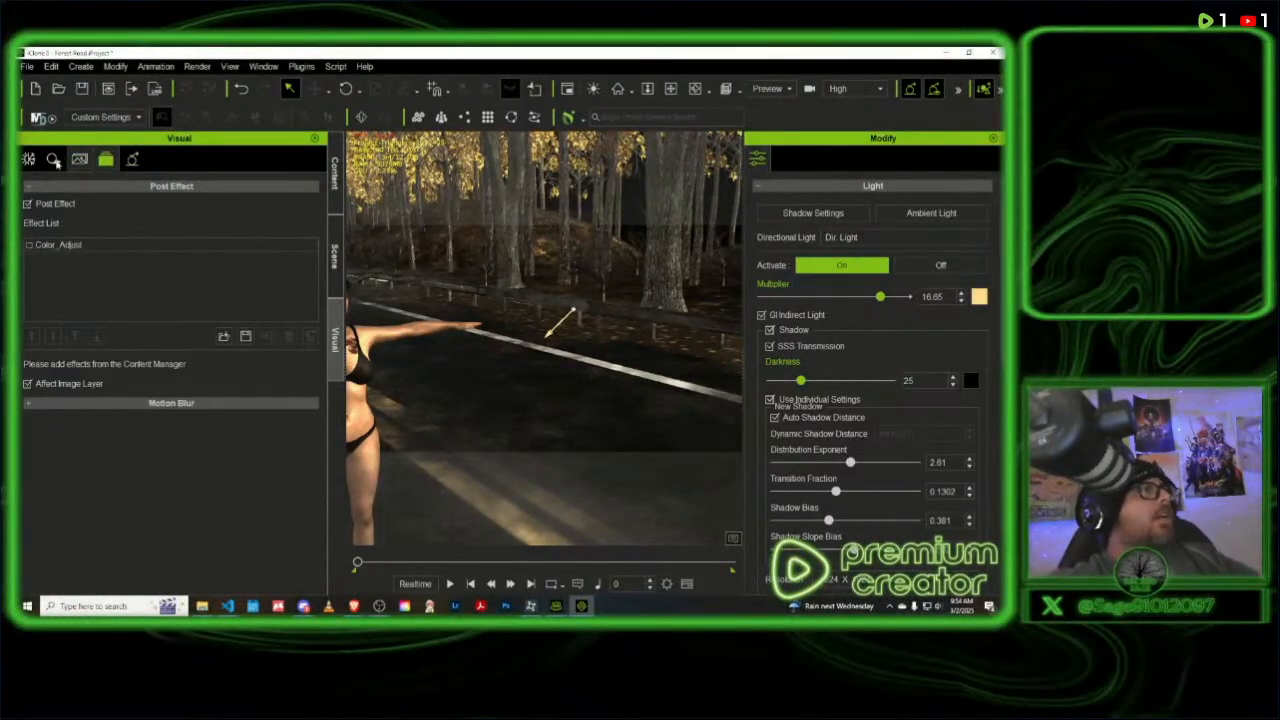
{"action": "left_click", "coordinate": [53, 160]}
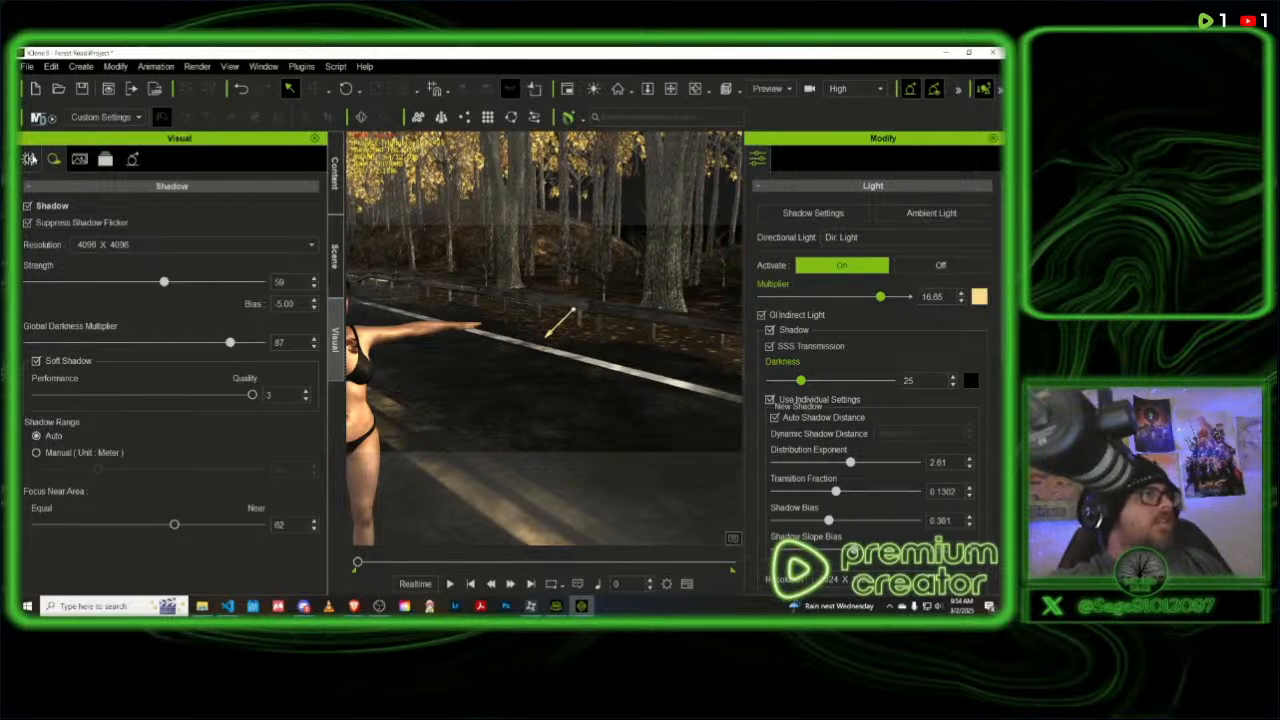
{"action": "left_click", "coordinate": [29, 160]}
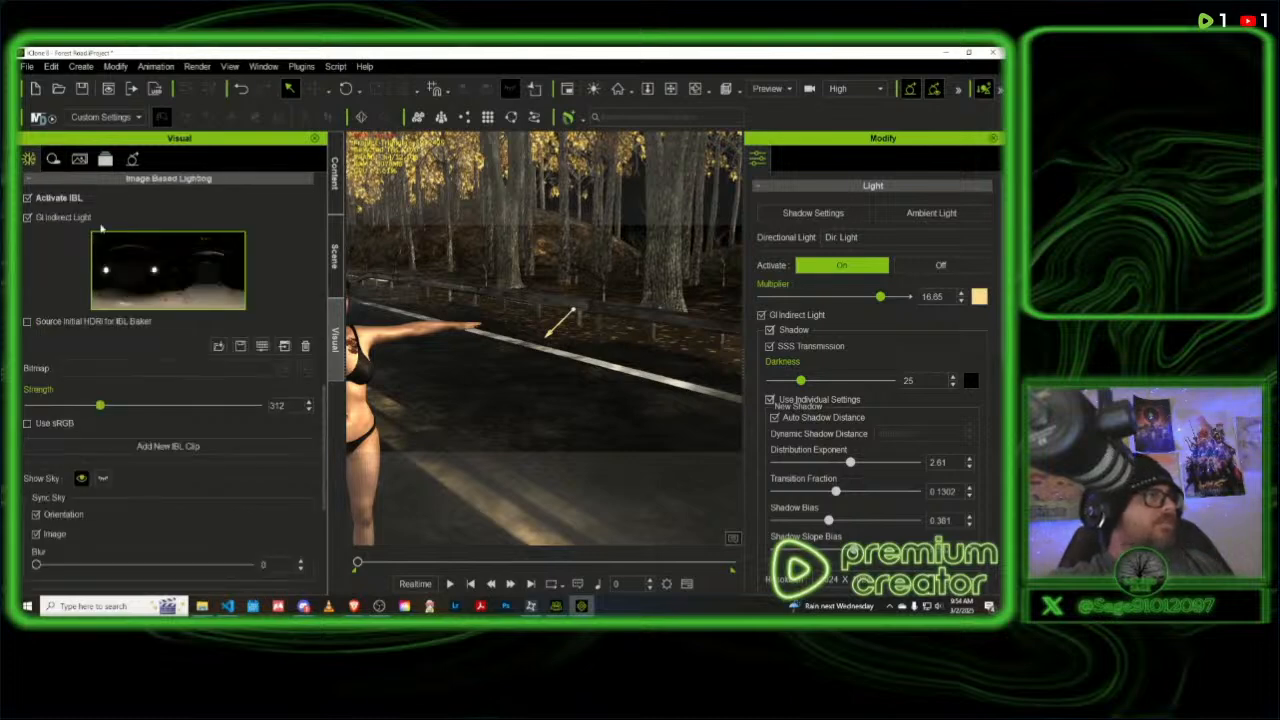
- Load the Sun and Sky_Morning HDR file from the HDRI texture folder as the image-based lighting image
{"action": "left_click", "coordinate": [143, 272]}
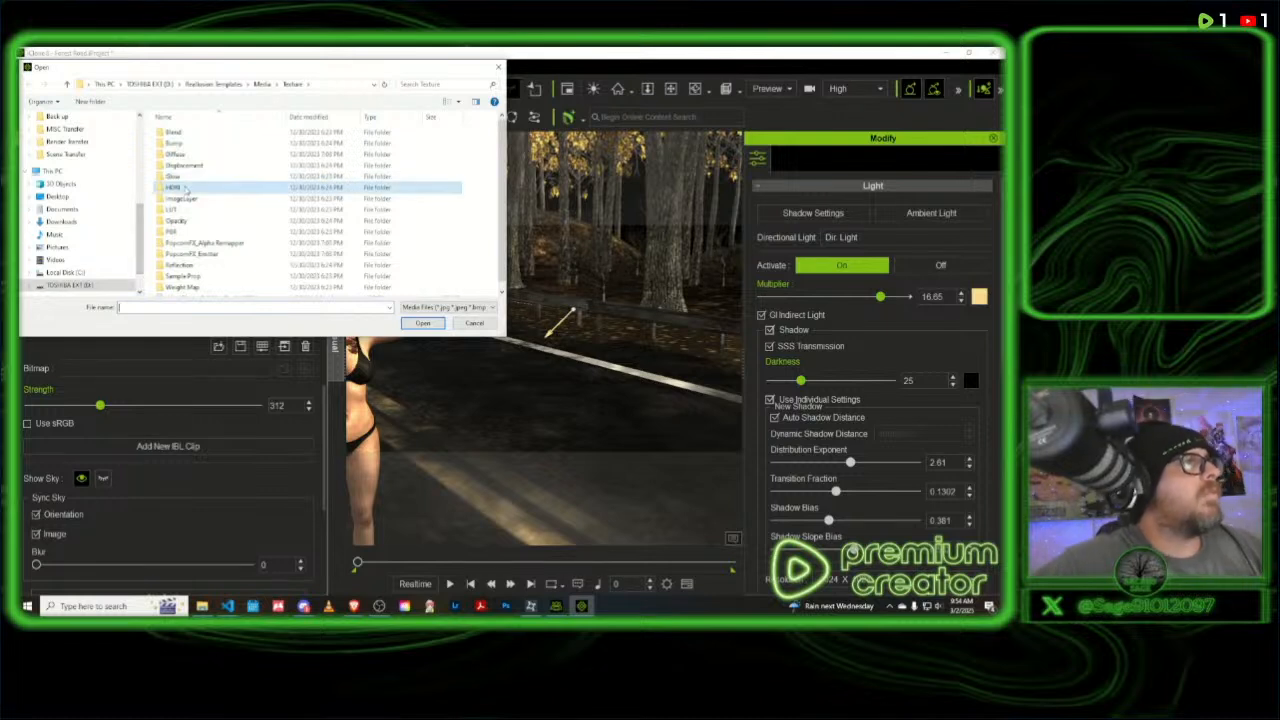
{"action": "double_click", "coordinate": [183, 187]}
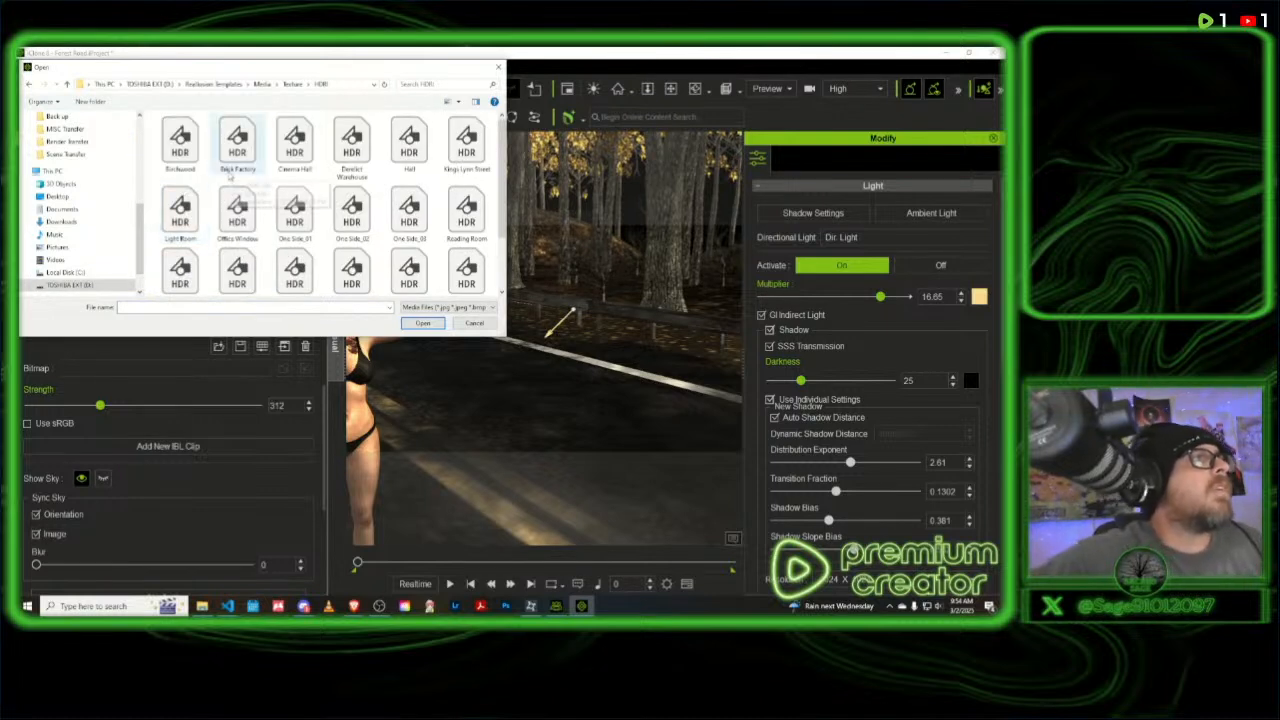
{"action": "scroll", "coordinate": [343, 211], "scroll_direction": "down", "scroll_amount": 1}
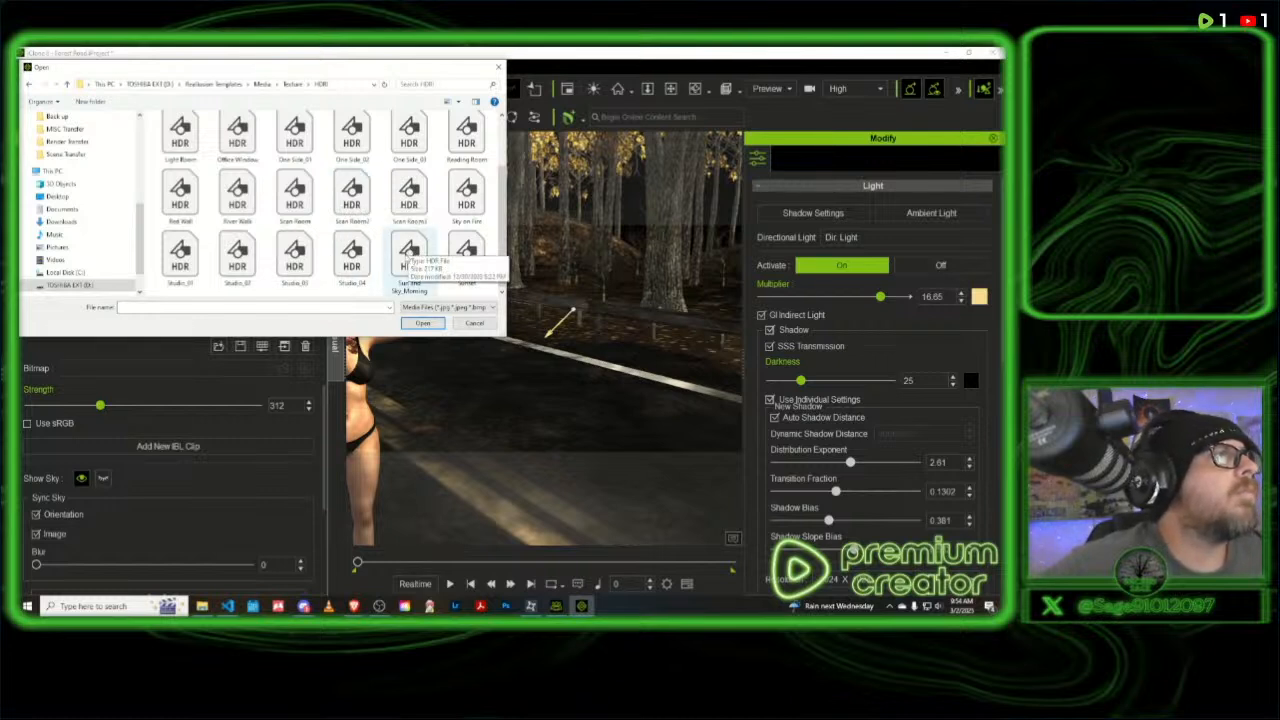
{"action": "scroll", "coordinate": [405, 257], "scroll_direction": "up", "scroll_amount": 1}
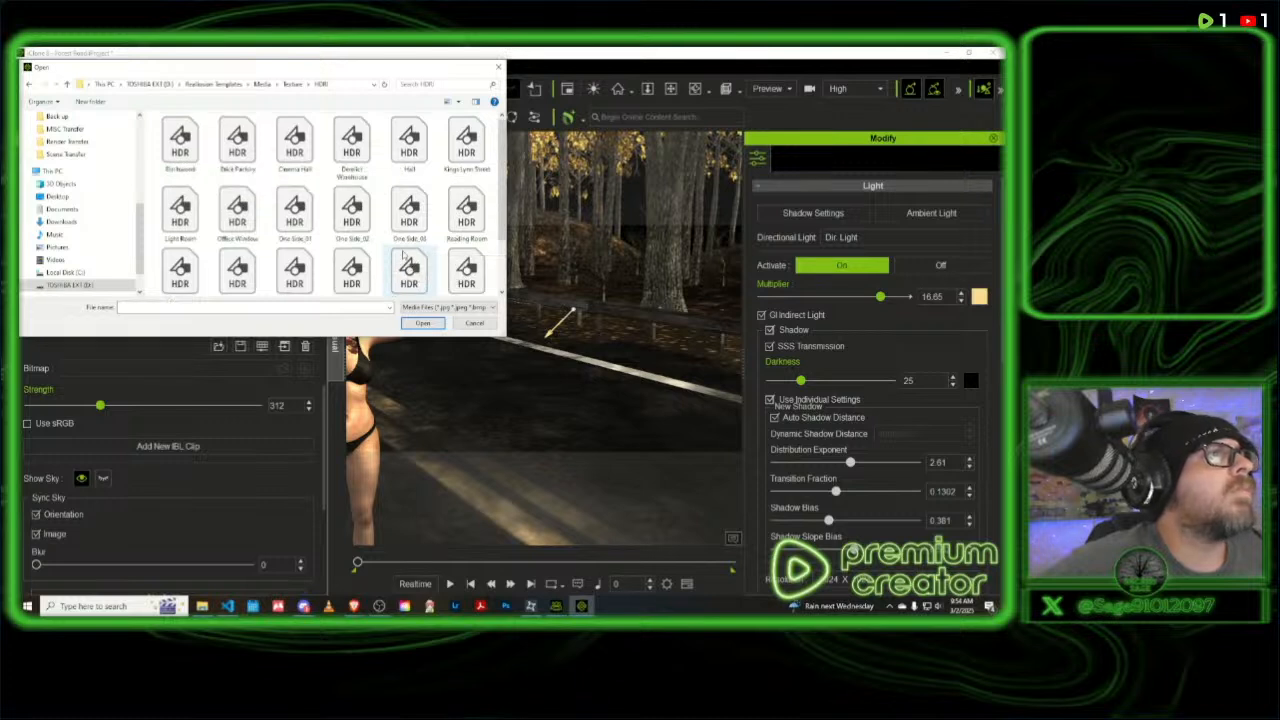
{"action": "scroll", "coordinate": [405, 257], "scroll_direction": "down", "scroll_amount": 1}
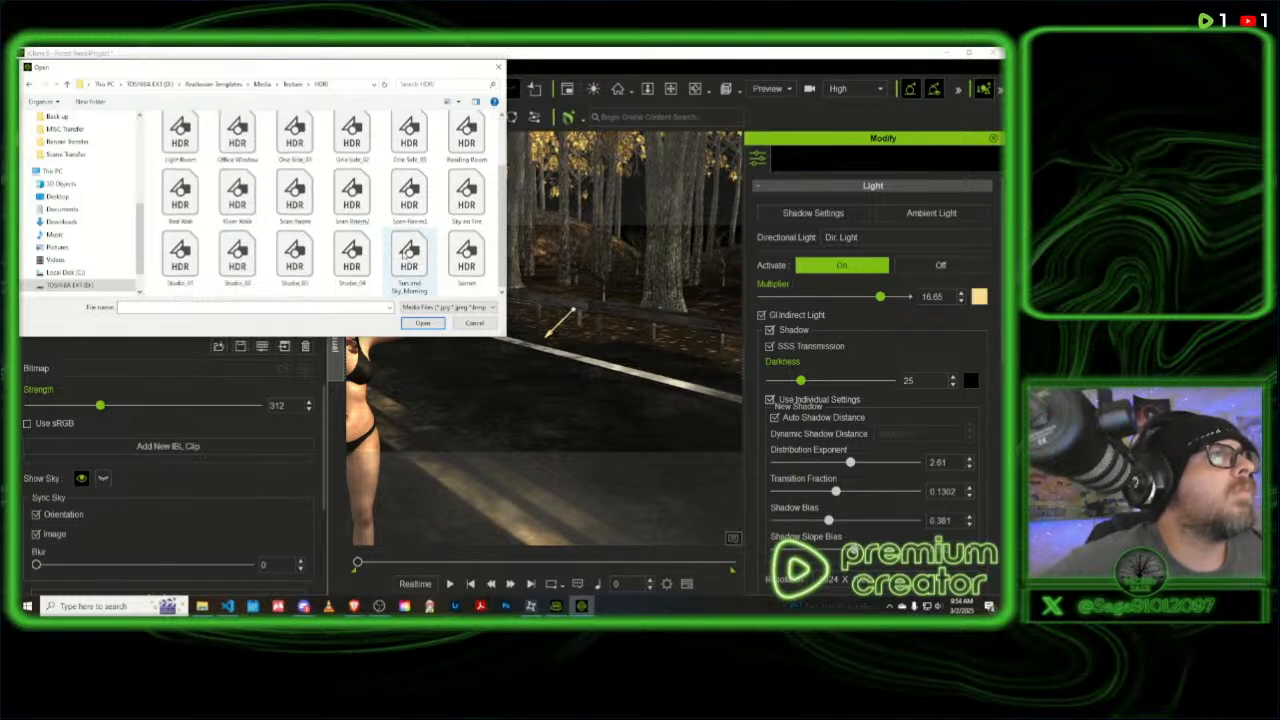
{"action": "left_click", "coordinate": [408, 255]}
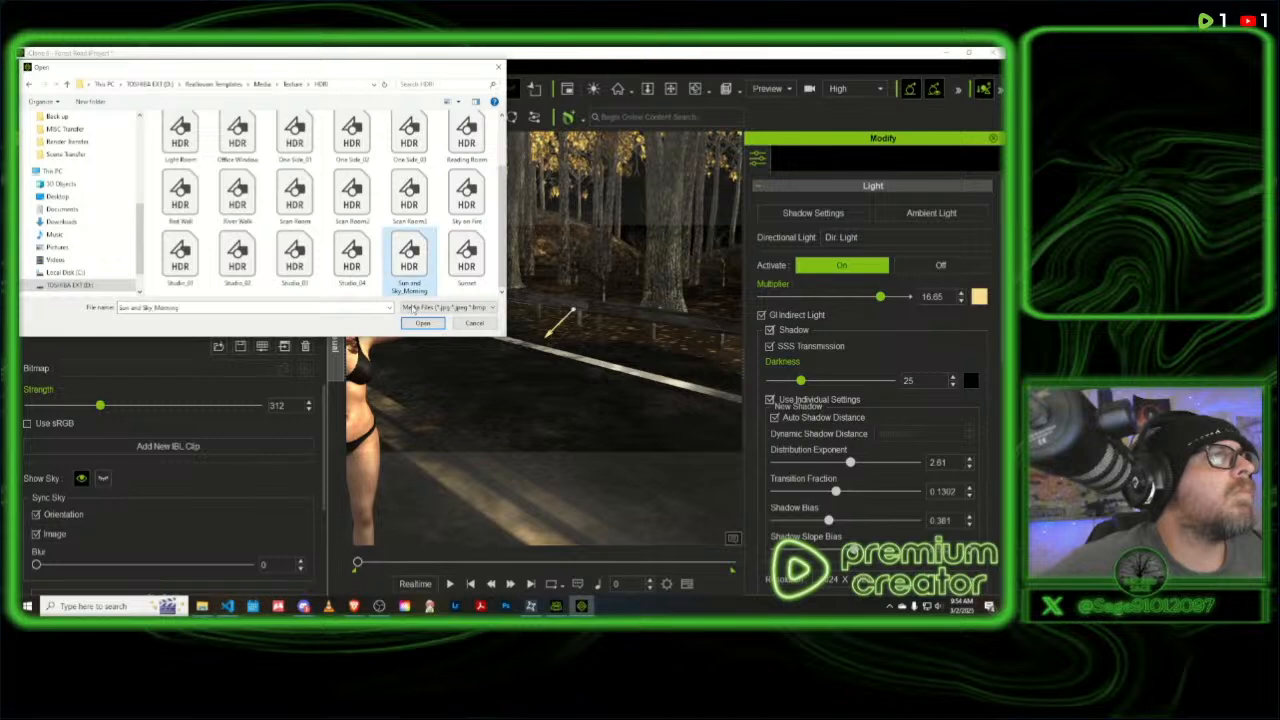
{"action": "left_click", "coordinate": [423, 322]}
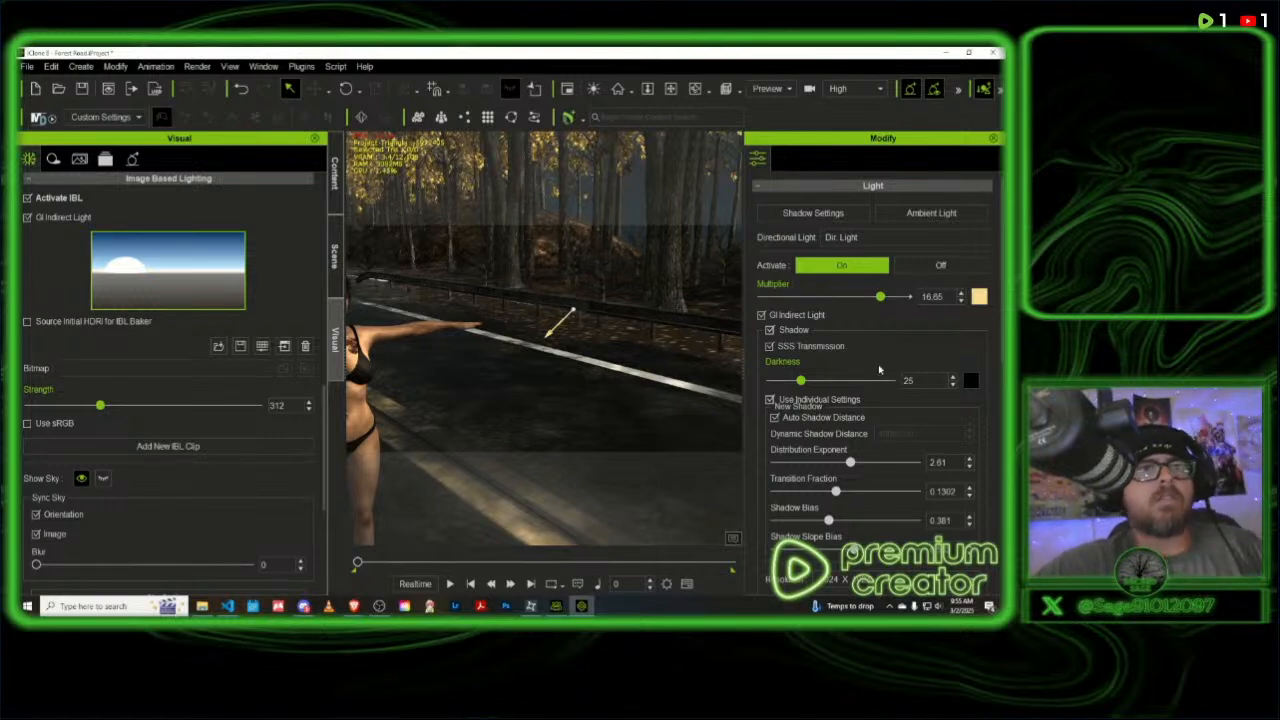
- Examine the directional light's shadow, volumetric light and transform settings, and check the Global Illumination settings
{"action": "scroll", "coordinate": [874, 378], "scroll_direction": "down", "scroll_amount": 3}
{"action": "scroll", "coordinate": [874, 378], "scroll_direction": "down", "scroll_amount": 2}
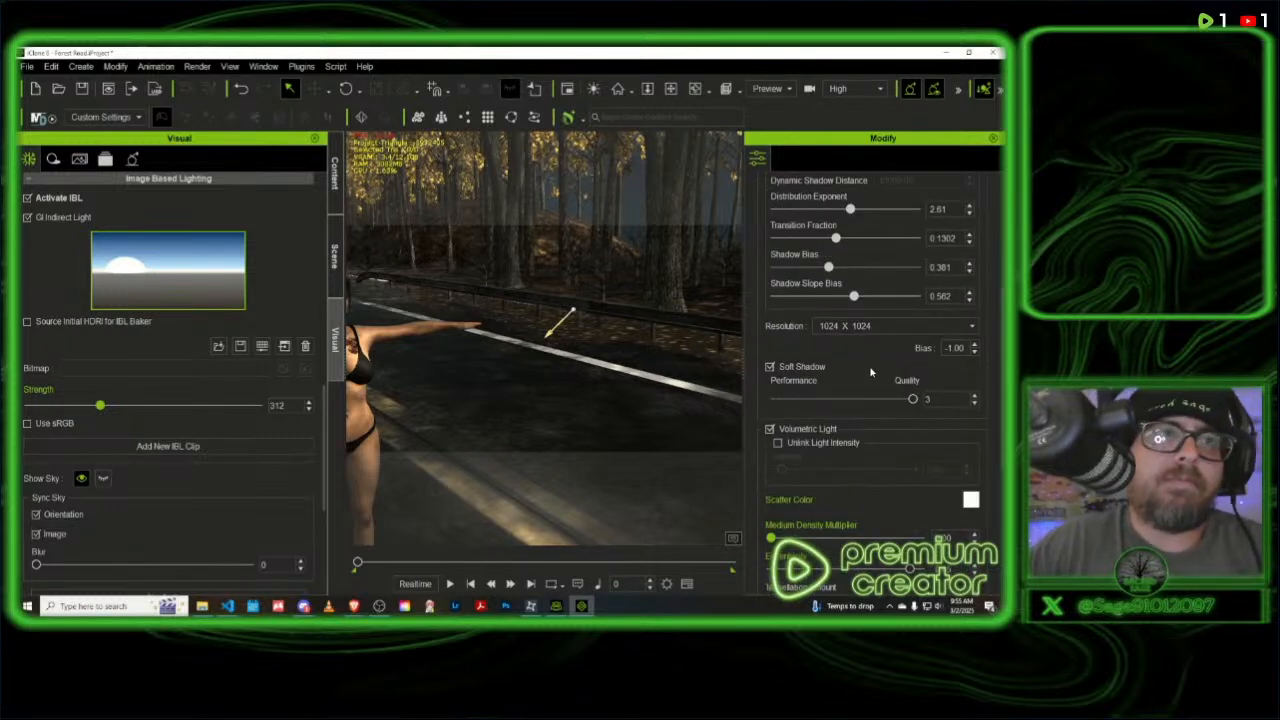
{"action": "scroll", "coordinate": [883, 406], "scroll_direction": "down", "scroll_amount": 4}
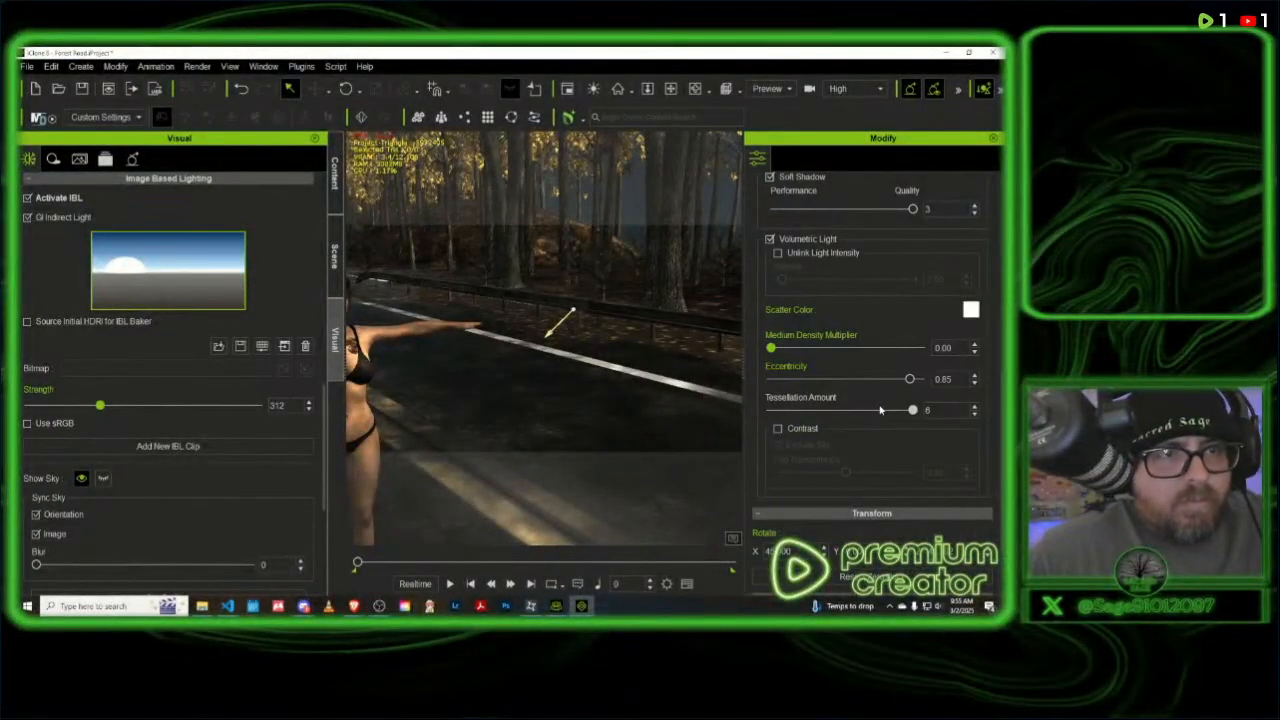
{"action": "scroll", "coordinate": [885, 408], "scroll_direction": "down", "scroll_amount": 2}
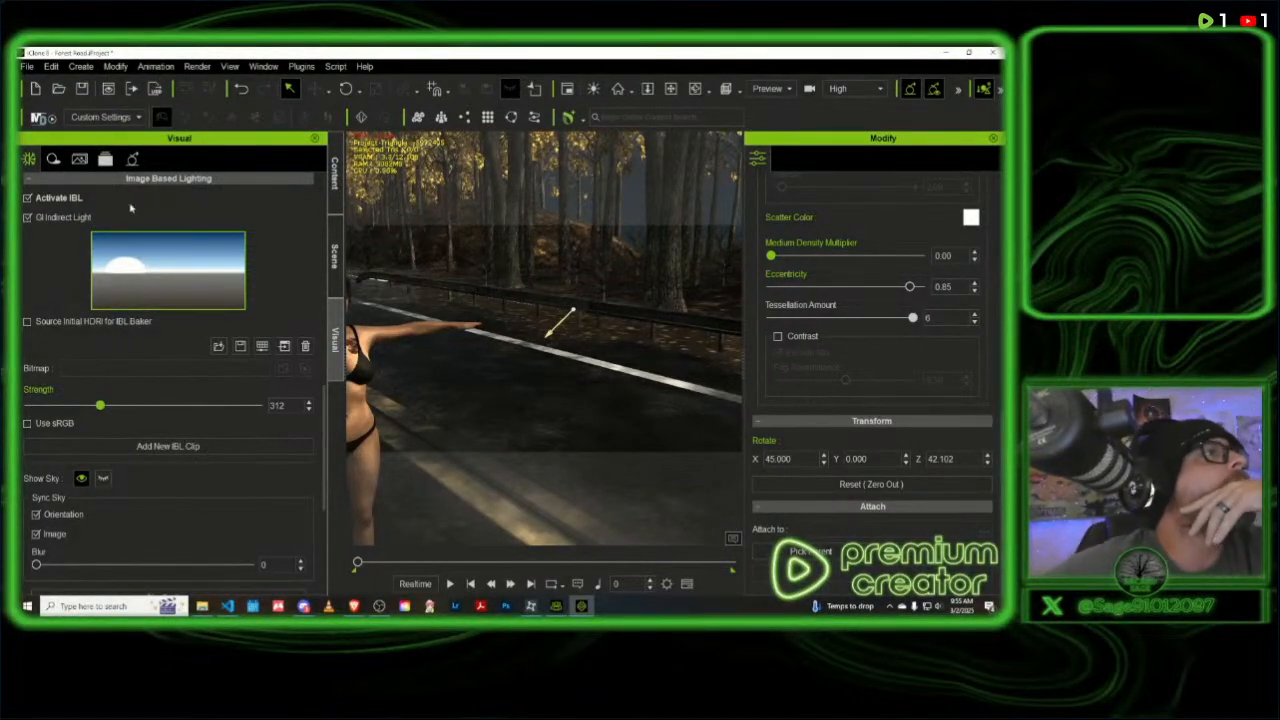
{"action": "left_click", "coordinate": [133, 159]}
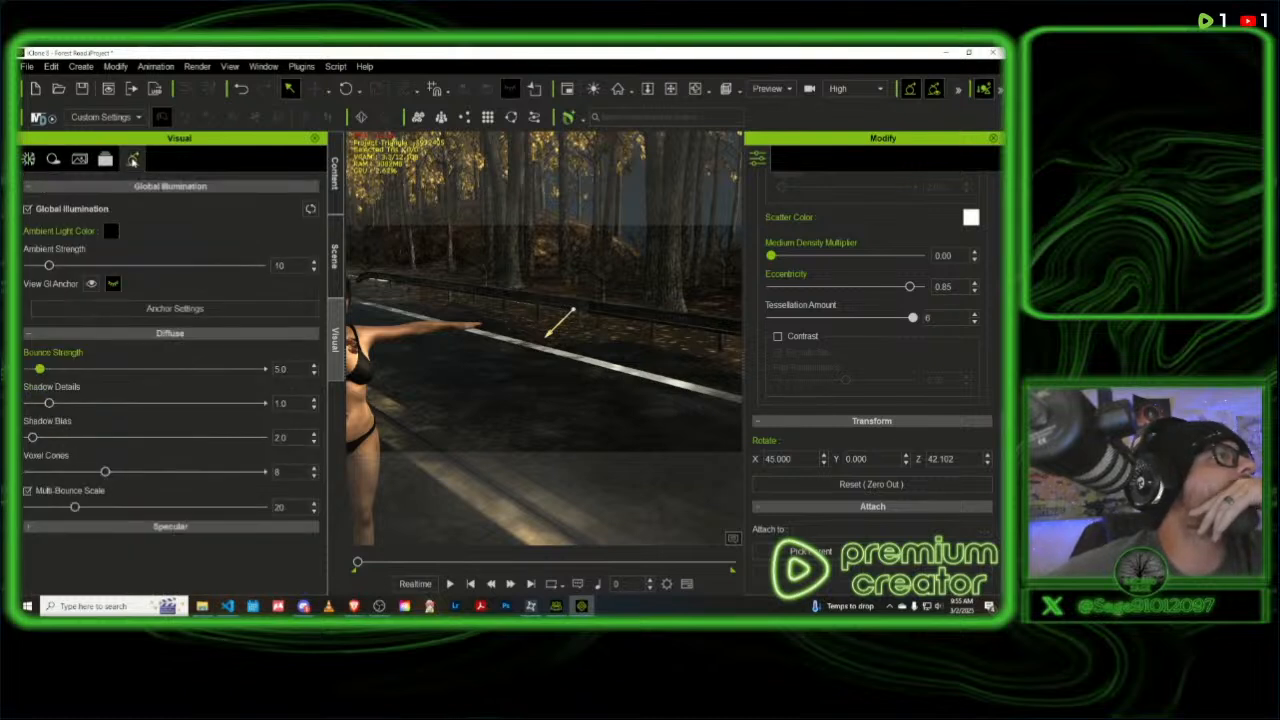
{"action": "left_click", "coordinate": [30, 160]}
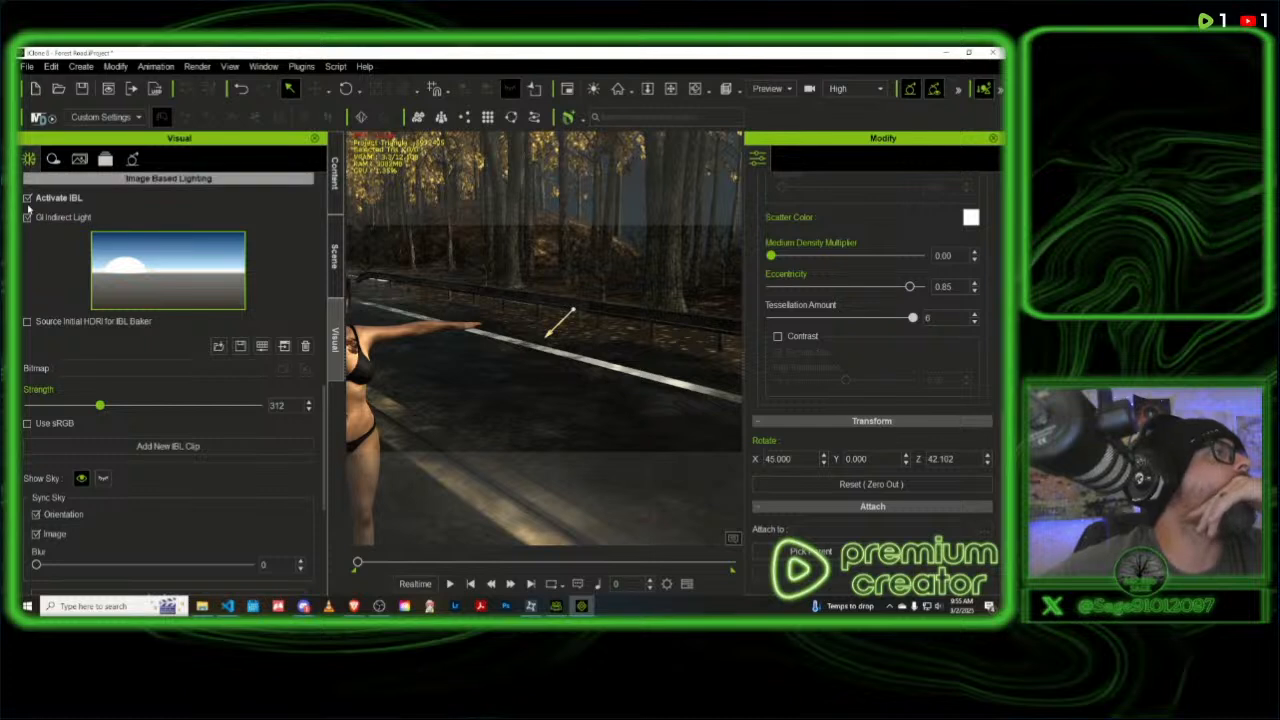
- Turn Ambient Occlusion off and back on to compare its effect on the scene
{"action": "scroll", "coordinate": [80, 225], "scroll_direction": "up", "scroll_amount": 3}
{"action": "scroll", "coordinate": [80, 225], "scroll_direction": "up", "scroll_amount": 5}
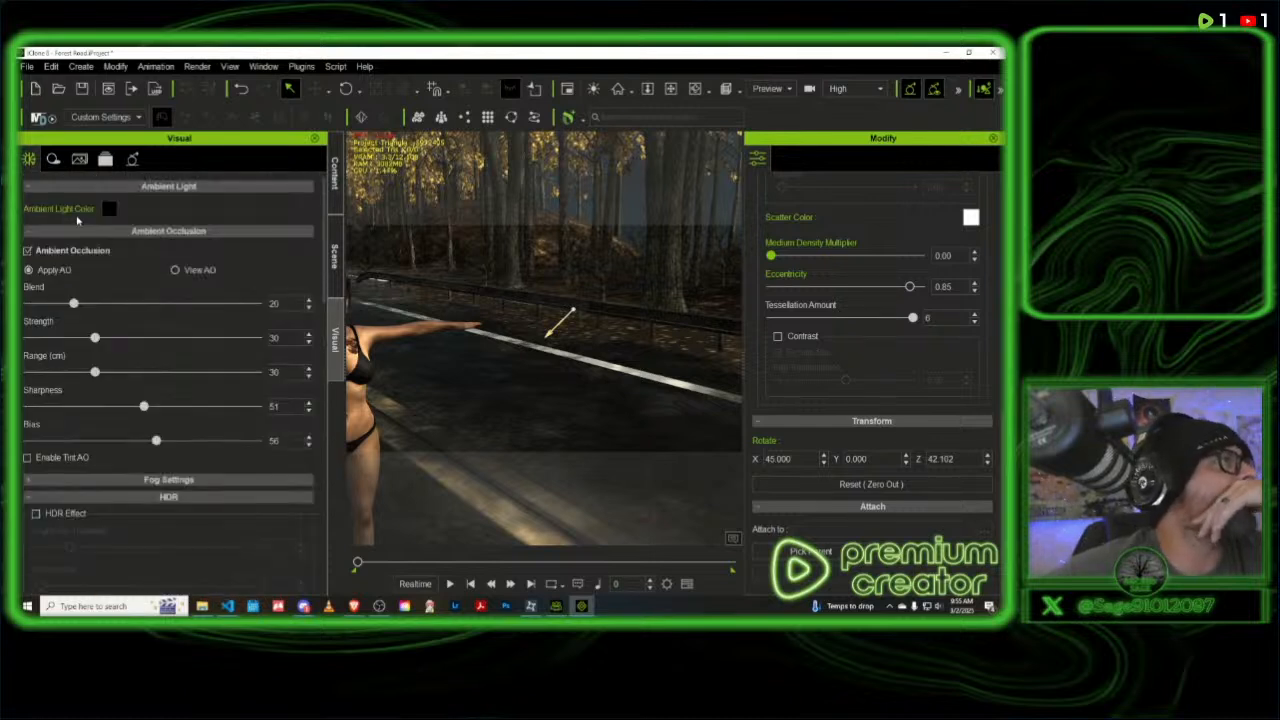
{"action": "left_click", "coordinate": [27, 251]}
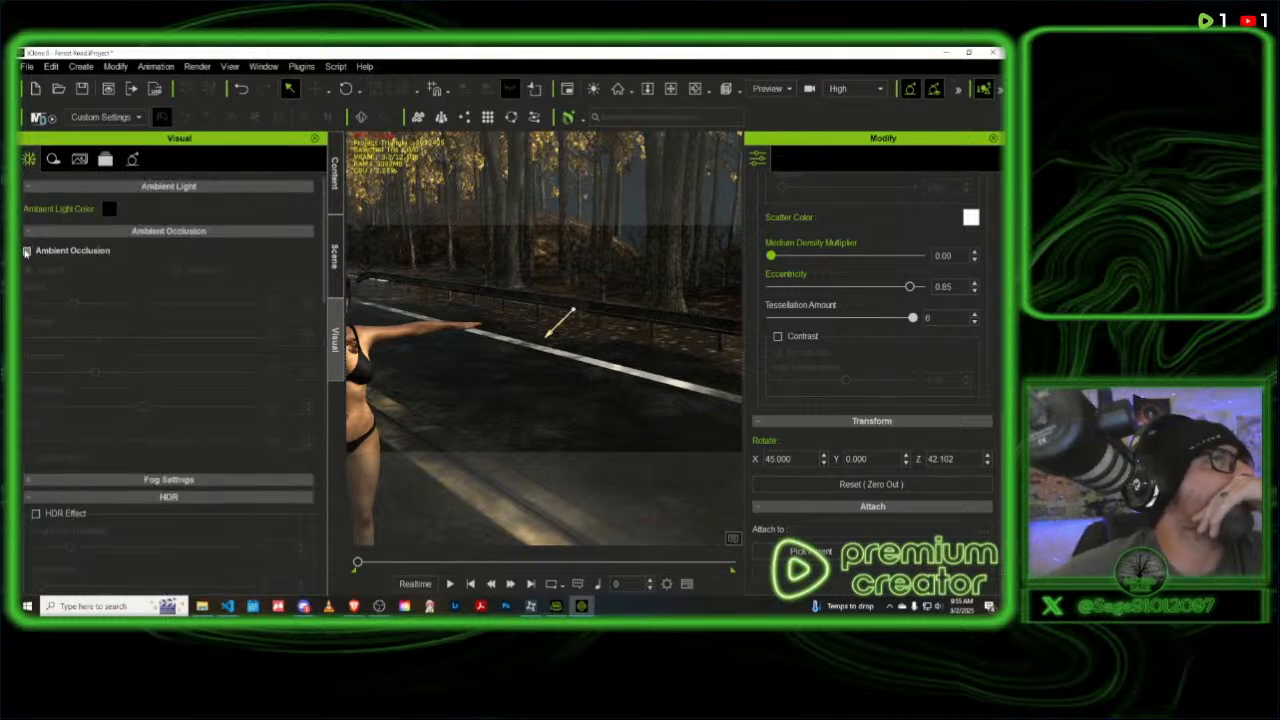
{"action": "left_click", "coordinate": [27, 251]}
{"action": "scroll", "coordinate": [85, 320], "scroll_direction": "down", "scroll_amount": 3}
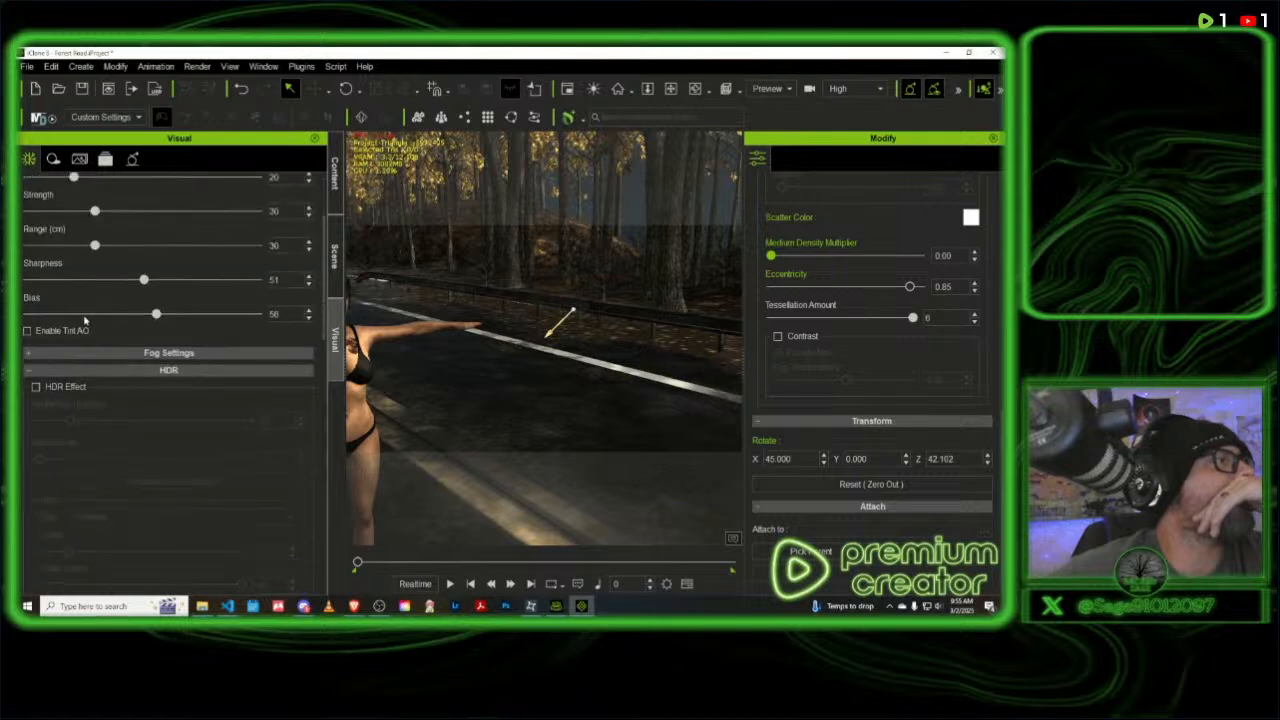
- Enable the HDR Effect and set its Brightness Threshold to 200
{"action": "left_click", "coordinate": [28, 355]}
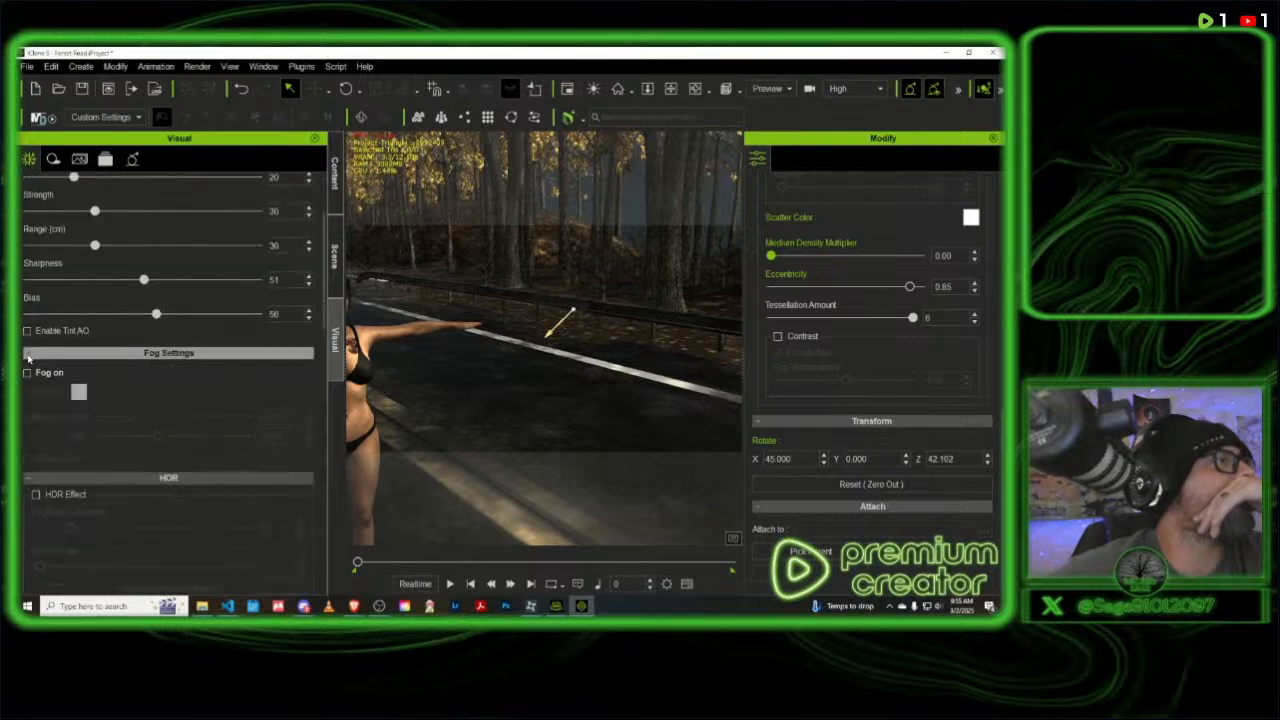
{"action": "scroll", "coordinate": [28, 358], "scroll_direction": "down", "scroll_amount": 2}
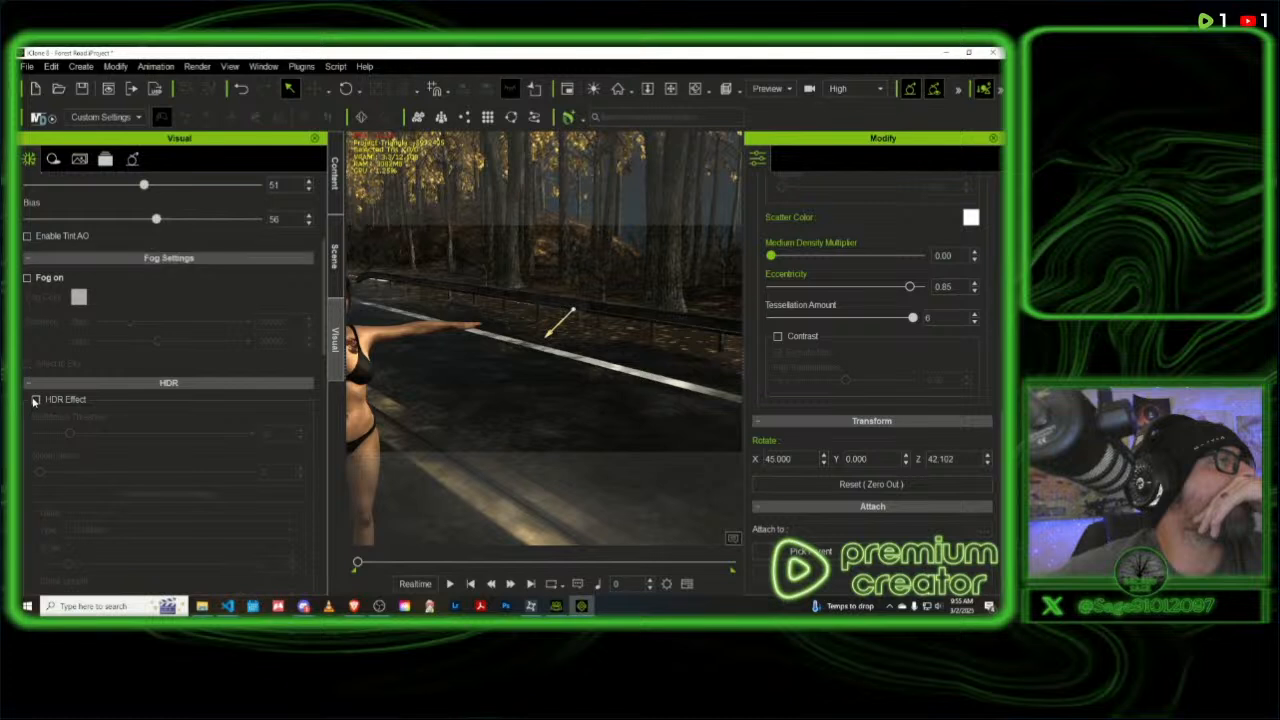
{"action": "left_click", "coordinate": [35, 400]}
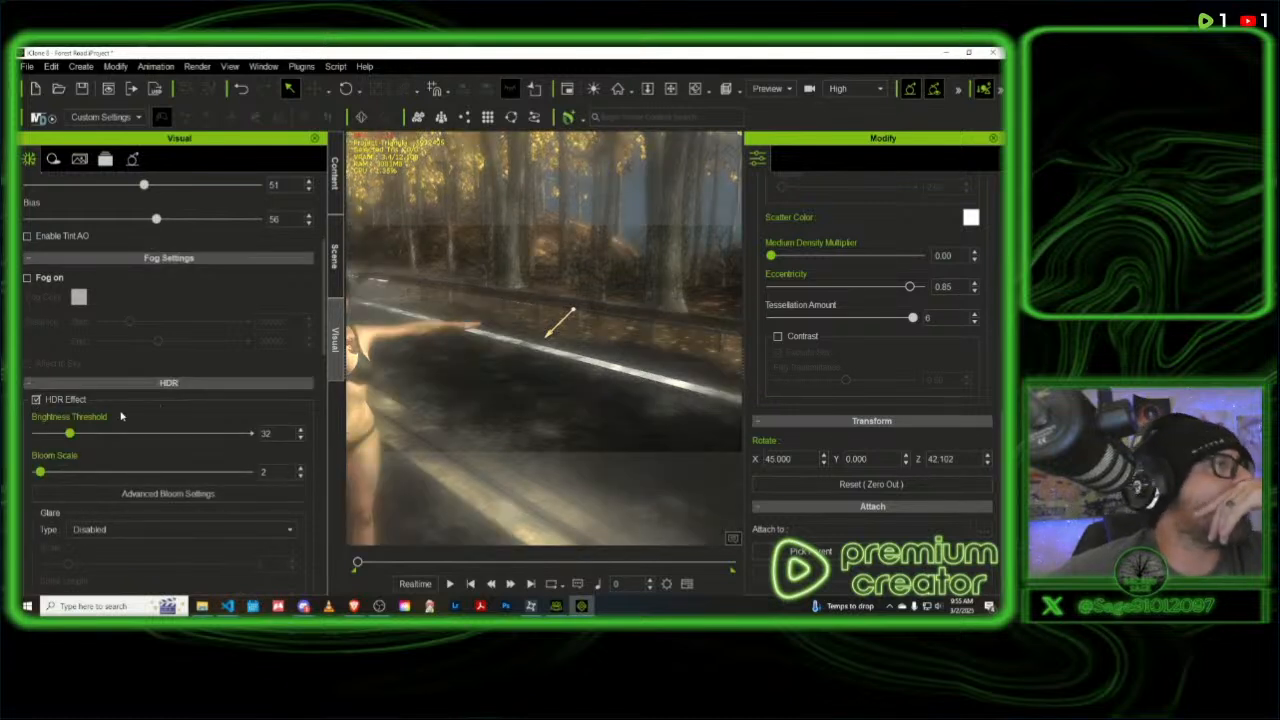
{"action": "left_click_drag", "start_coordinate": [68, 436], "coordinate": [155, 434]}
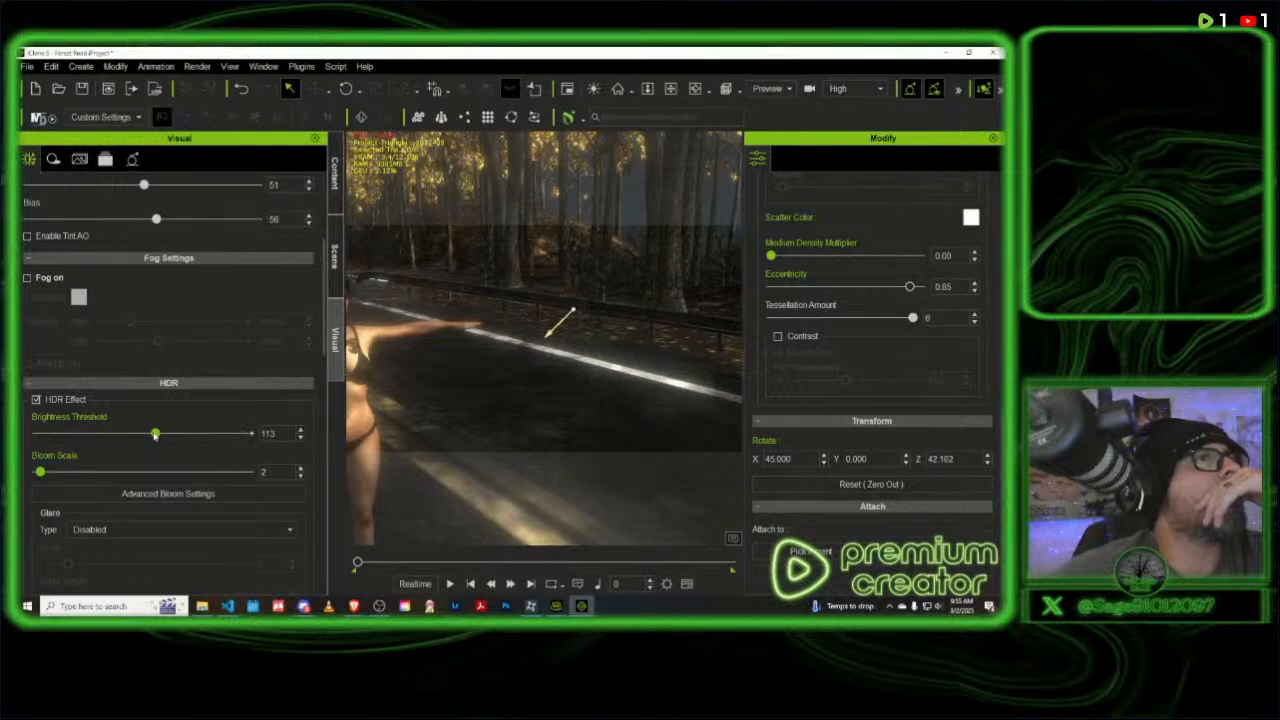
{"action": "left_click_drag", "start_coordinate": [155, 435], "coordinate": [291, 435]}
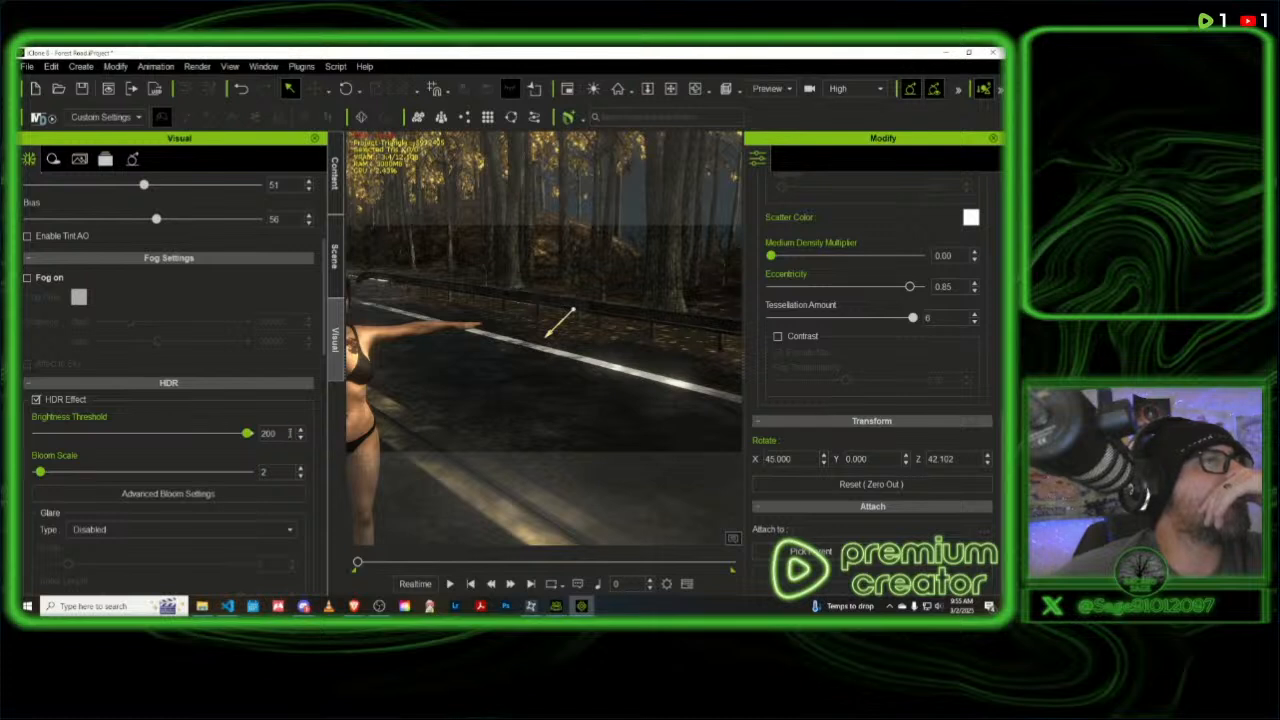
- Bring the character into view and toggle the HDR Effect off and on to compare the lighting
{"action": "middle_click_drag", "start_coordinate": [496, 342], "coordinate": [612, 350]}
{"action": "middle_click_drag", "start_coordinate": [490, 334], "coordinate": [553, 329]}
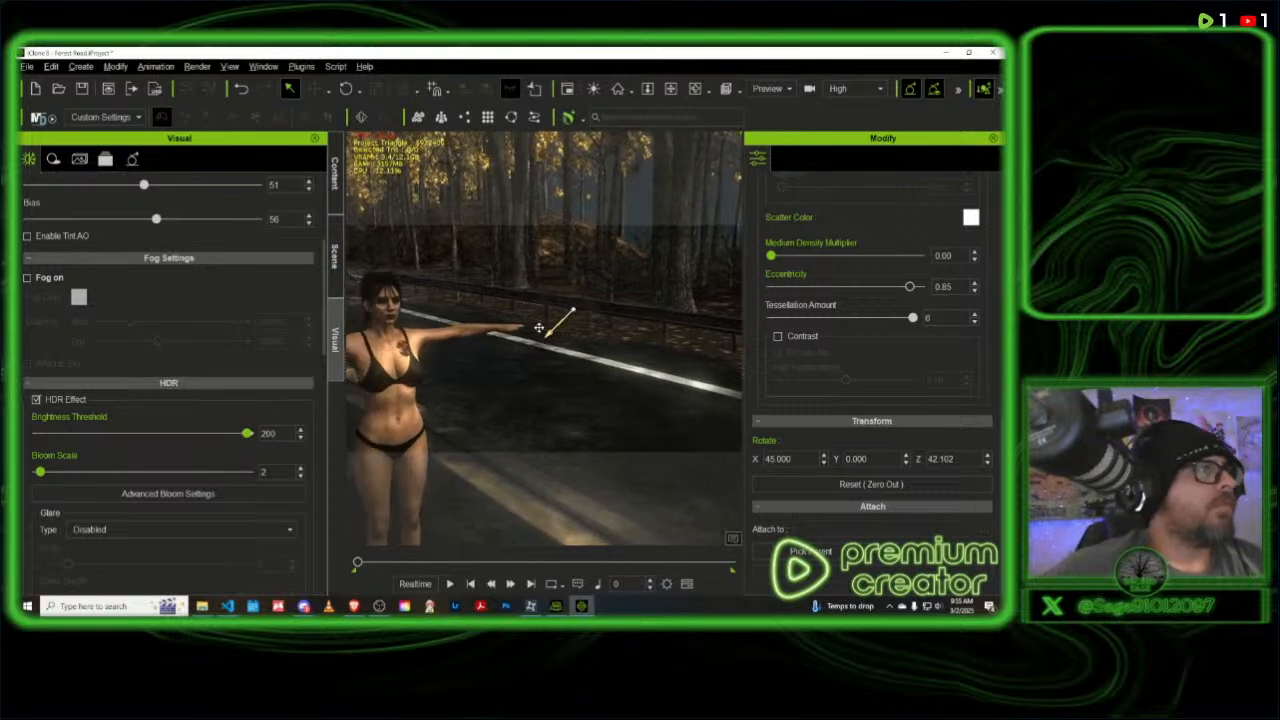
{"action": "left_click", "coordinate": [553, 329]}
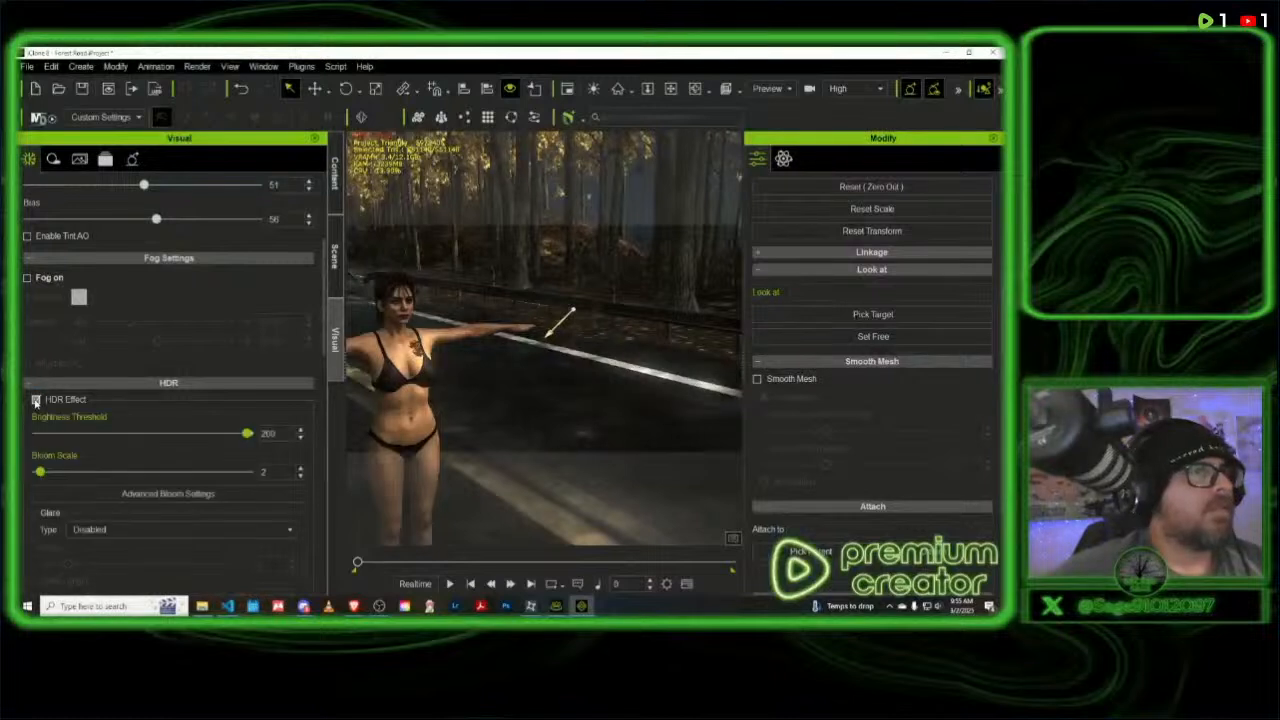
{"action": "left_click", "coordinate": [36, 400]}
{"action": "left_click", "coordinate": [36, 400]}
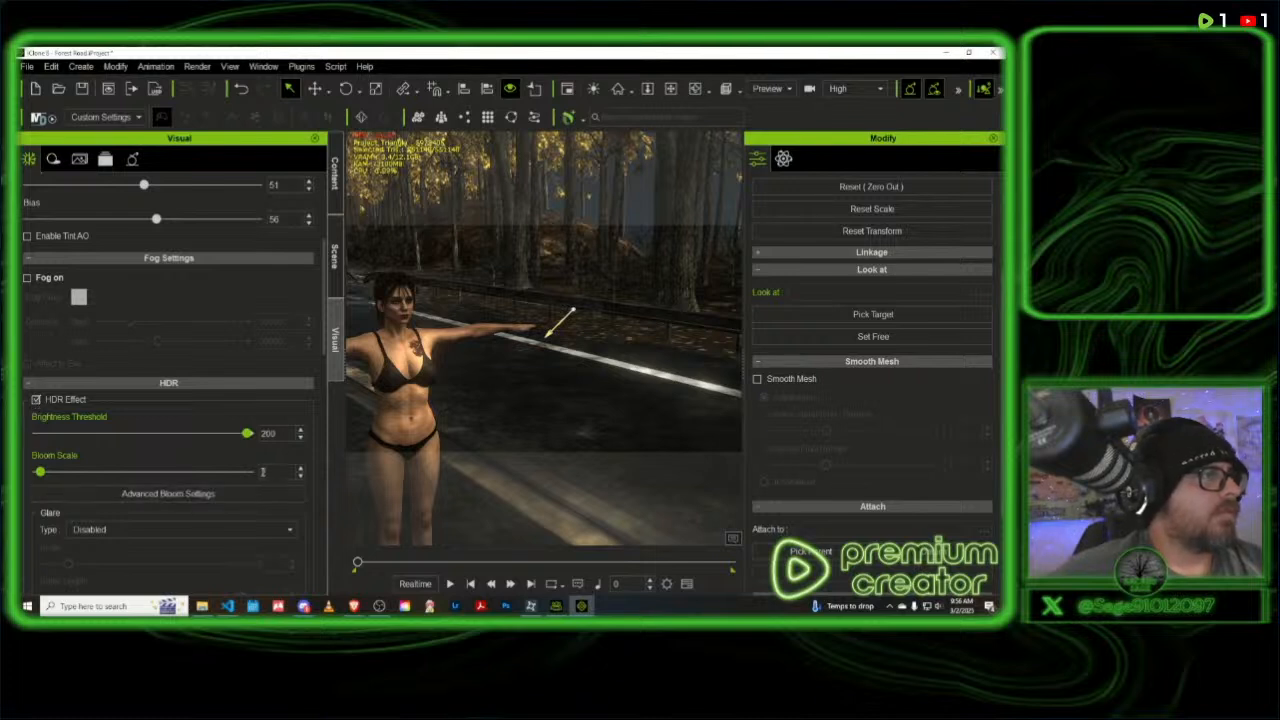
- Lower the HDR Bloom Scale to 1, and compare the scene with Tone Map off and on
{"action": "type", "text": "0"}
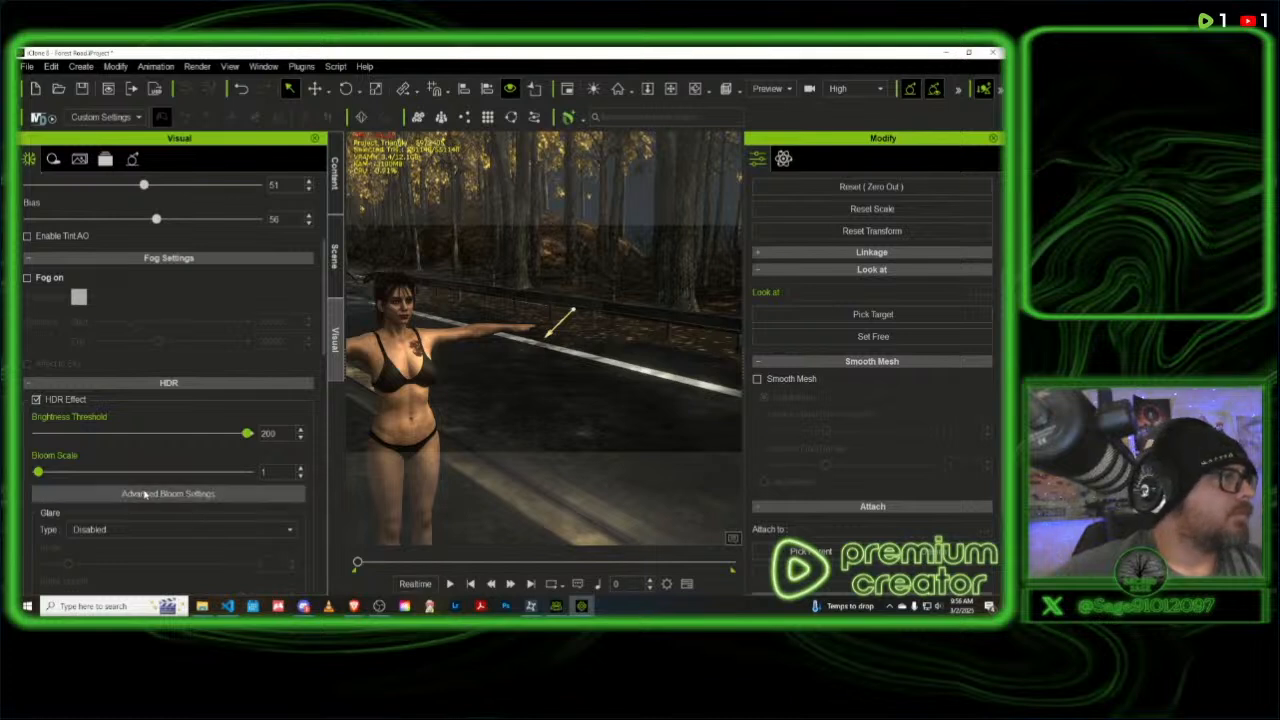
{"action": "scroll", "coordinate": [144, 494], "scroll_direction": "down", "scroll_amount": 2}
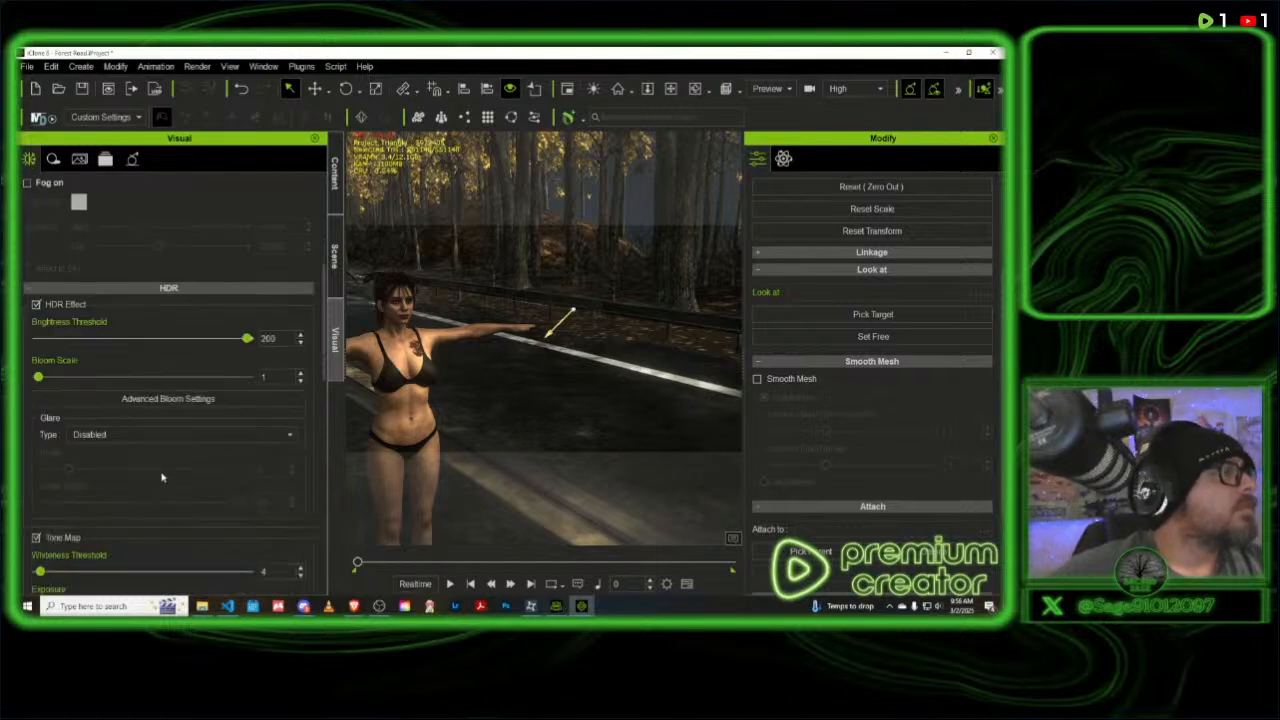
{"action": "scroll", "coordinate": [162, 477], "scroll_direction": "down", "scroll_amount": 3}
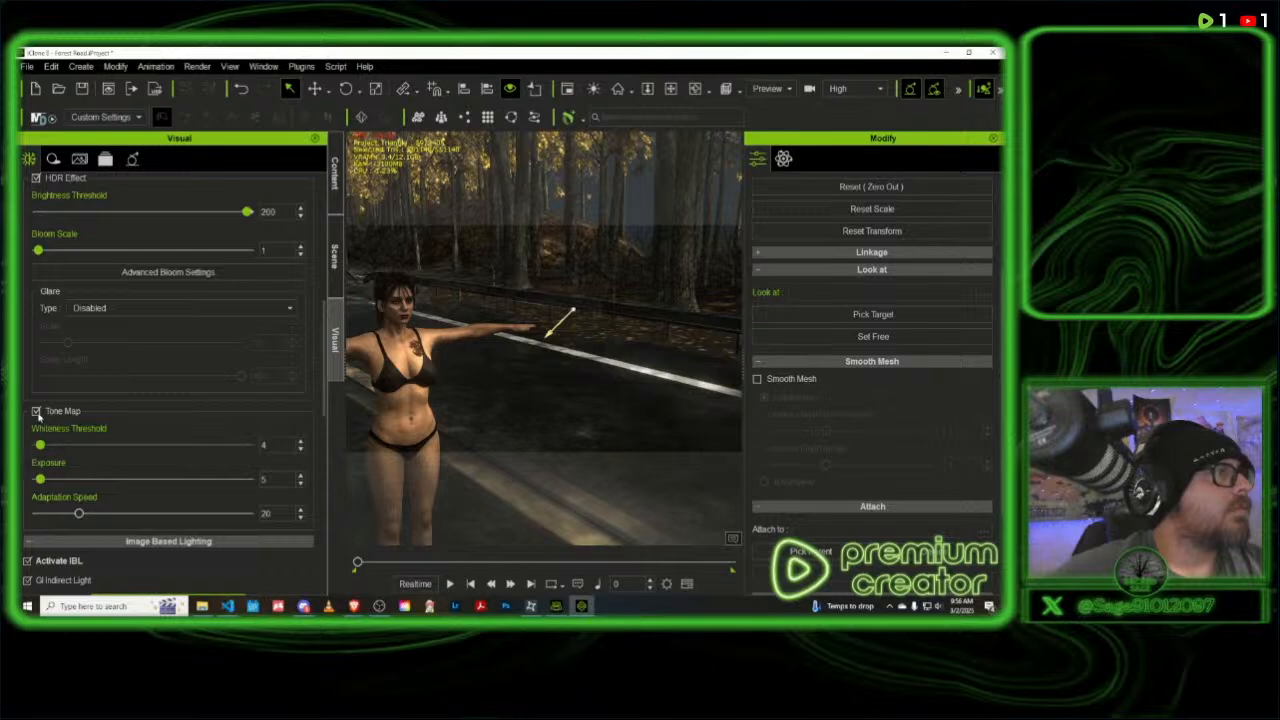
{"action": "left_click", "coordinate": [36, 411]}
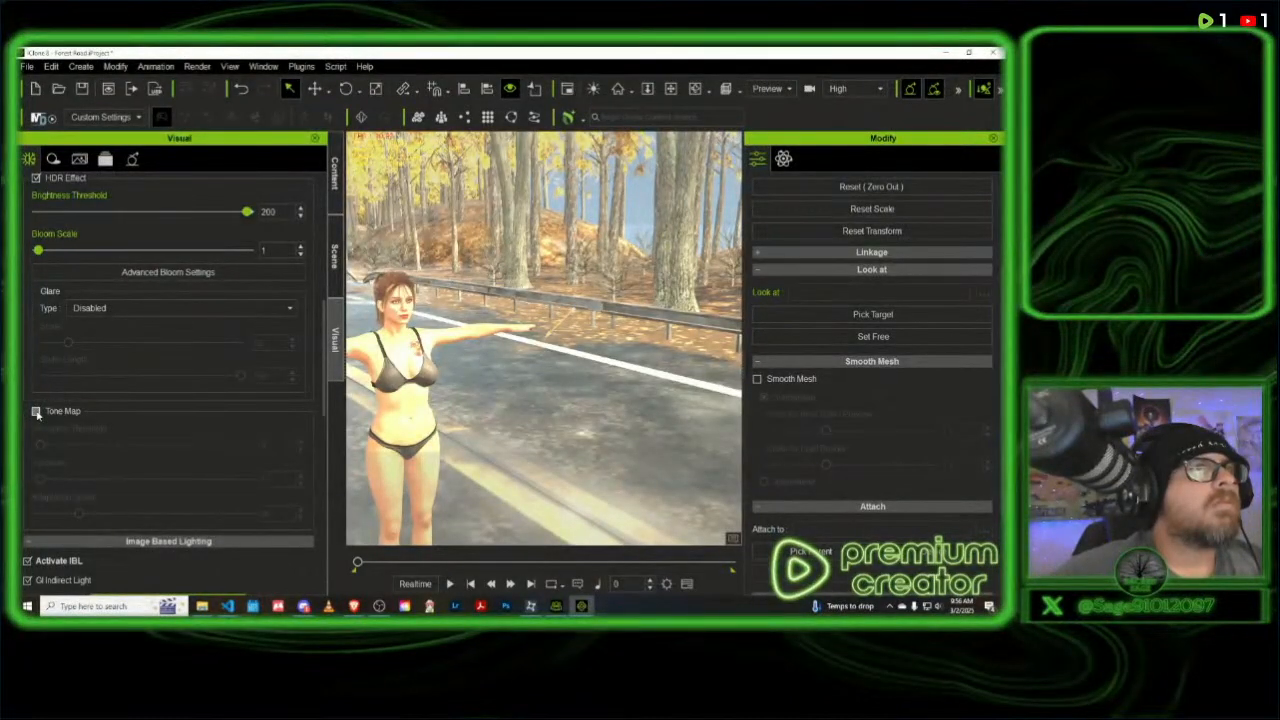
{"action": "left_click", "coordinate": [36, 411]}
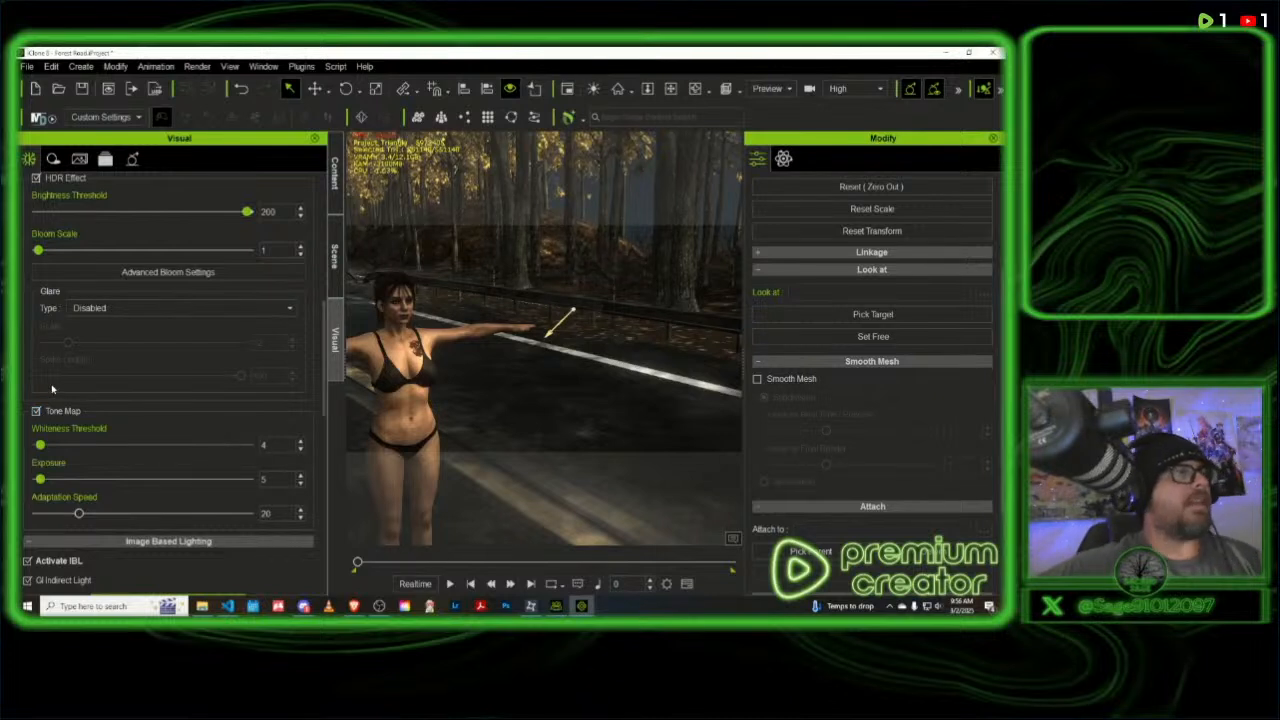
- Apply the Cloudy sky preset to the scene and turn off Tone Map in the HDR settings
{"action": "left_click", "coordinate": [334, 176]}
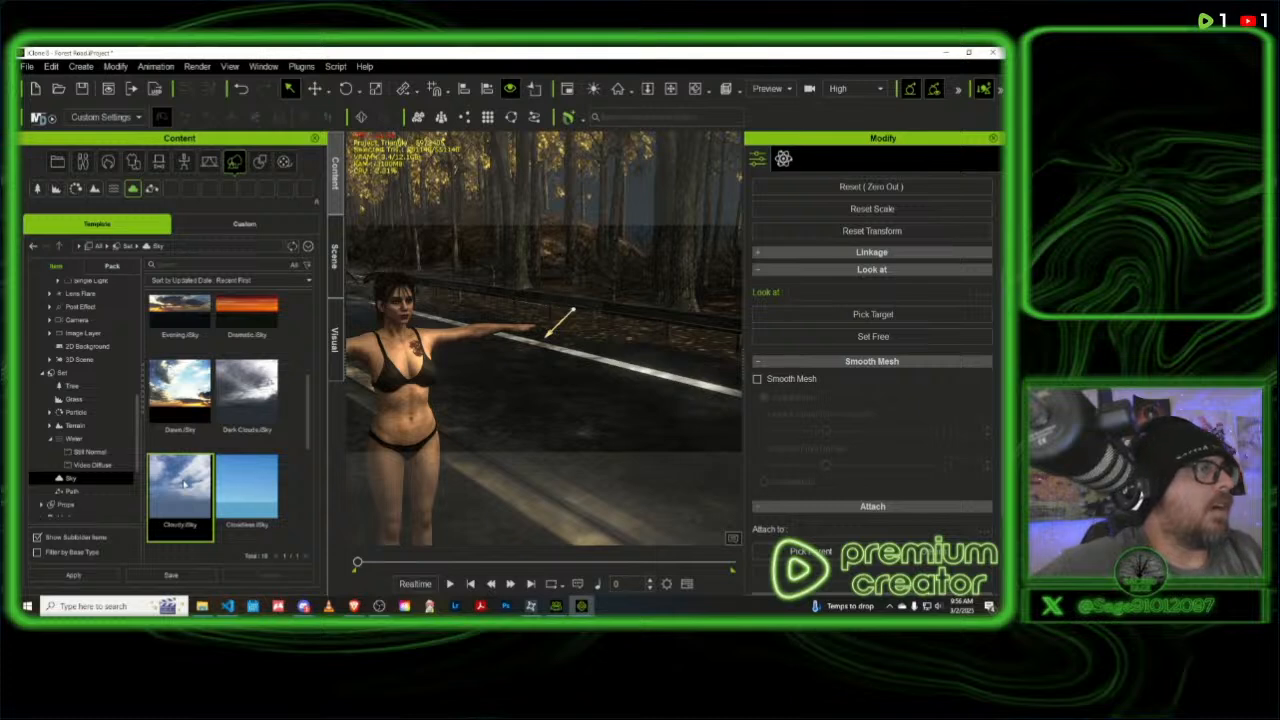
{"action": "double_click", "coordinate": [183, 484]}
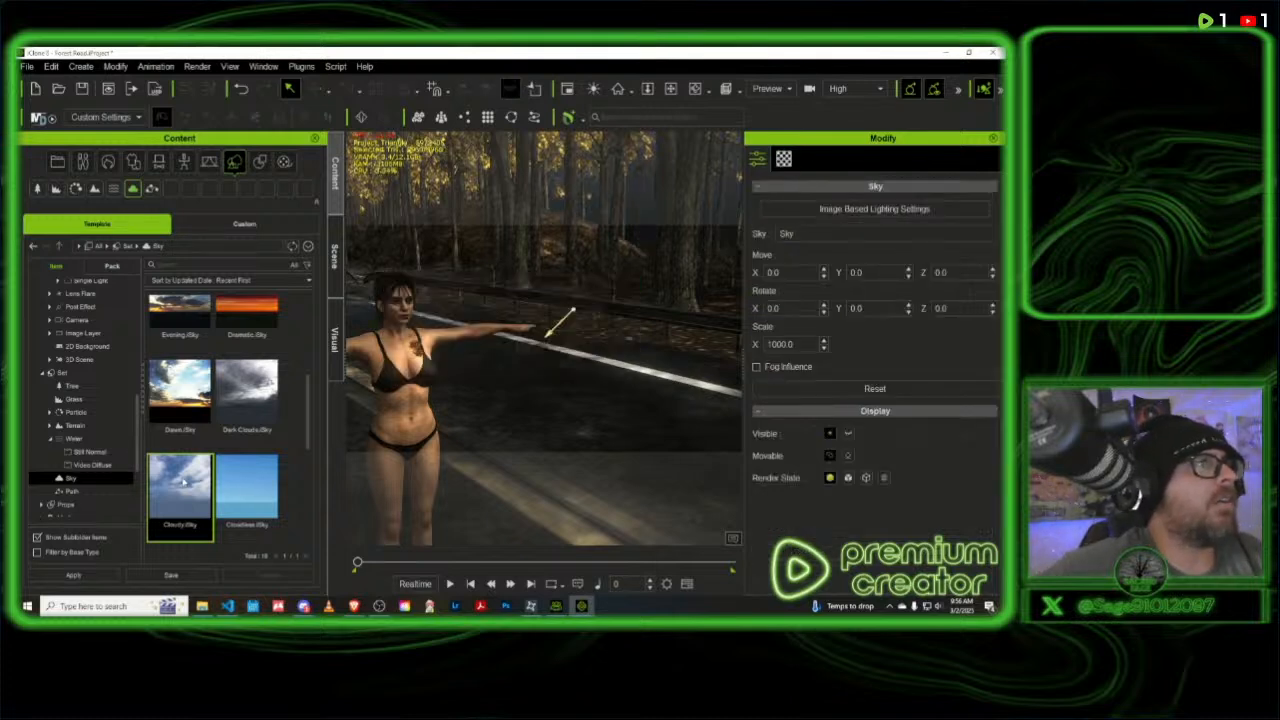
{"action": "left_click", "coordinate": [336, 250]}
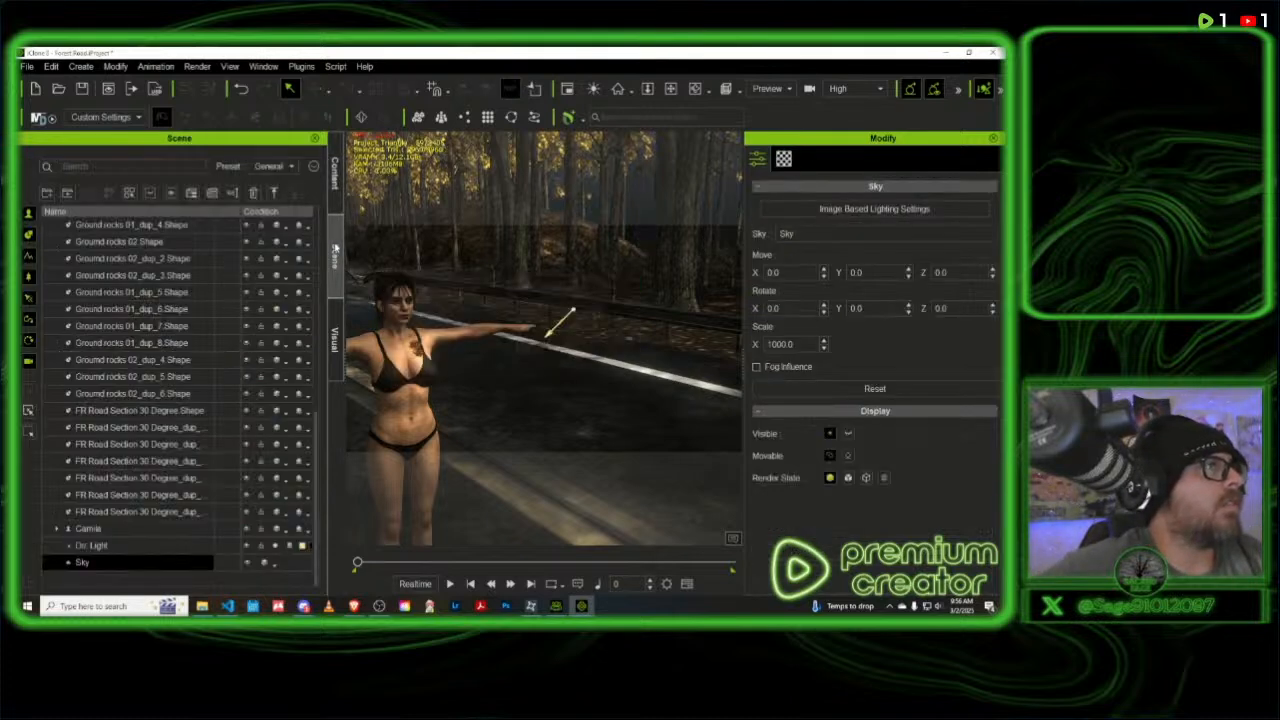
{"action": "left_click", "coordinate": [337, 340]}
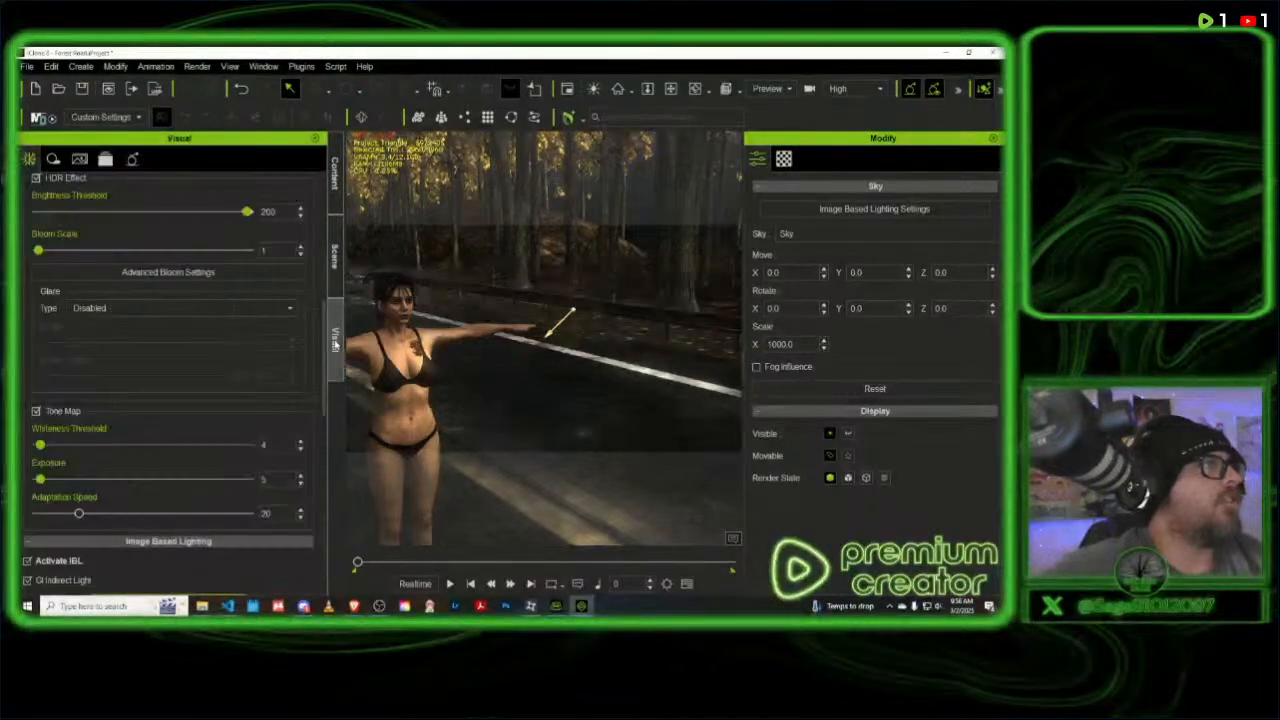
{"action": "left_click", "coordinate": [36, 411]}
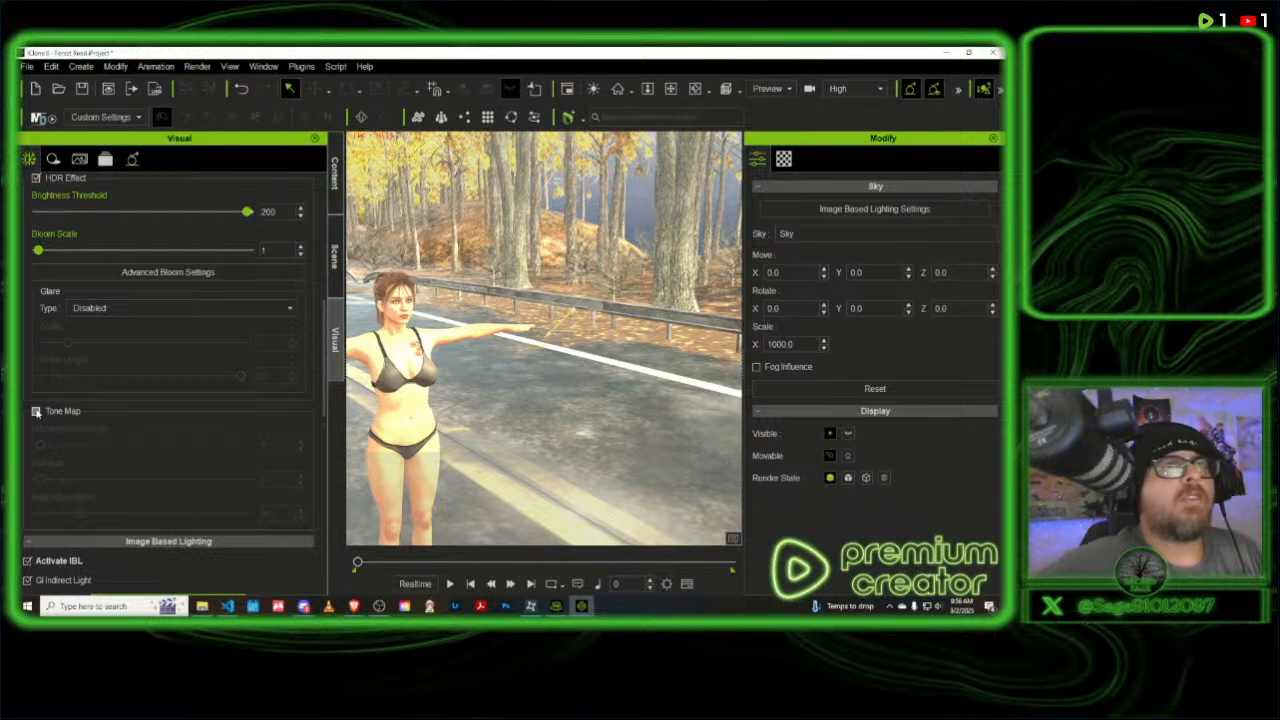
- Try the sky at X rotations of 90 and 180 degrees to compare the backdrop behind the trees
{"action": "double_click", "coordinate": [770, 308]}
{"action": "type", "text": "90"}
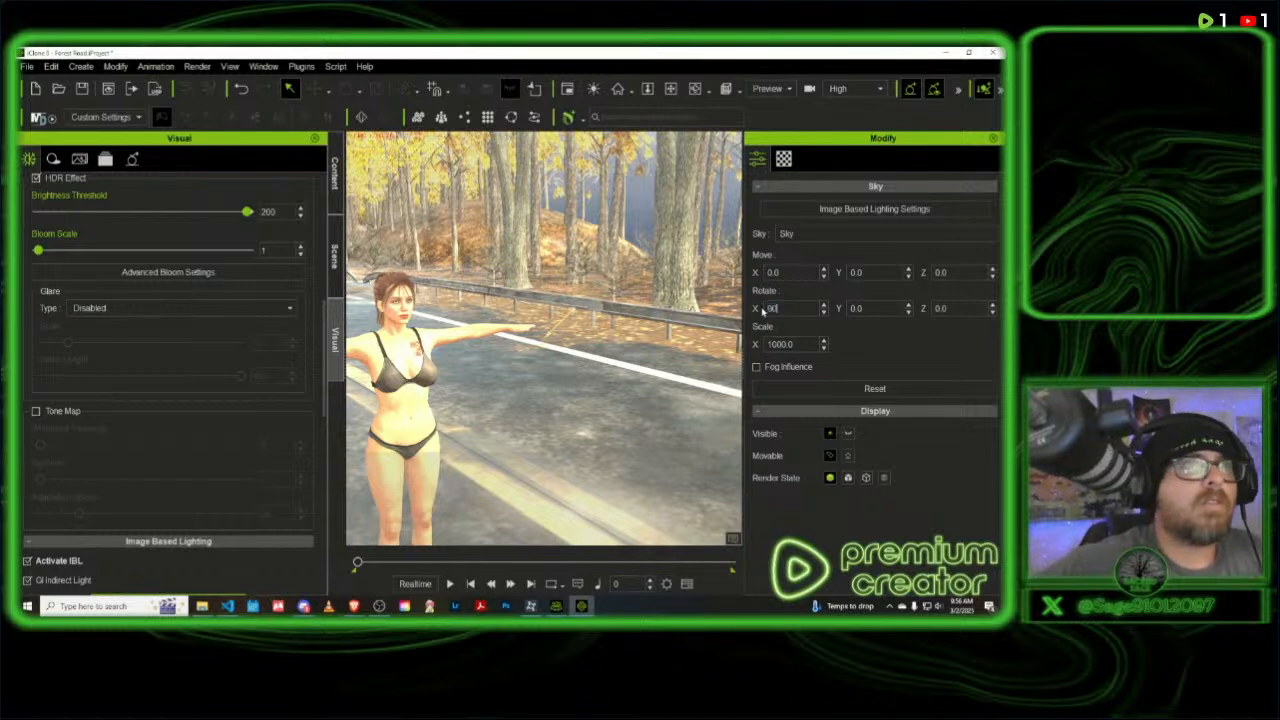
{"action": "key", "text": "Return"}
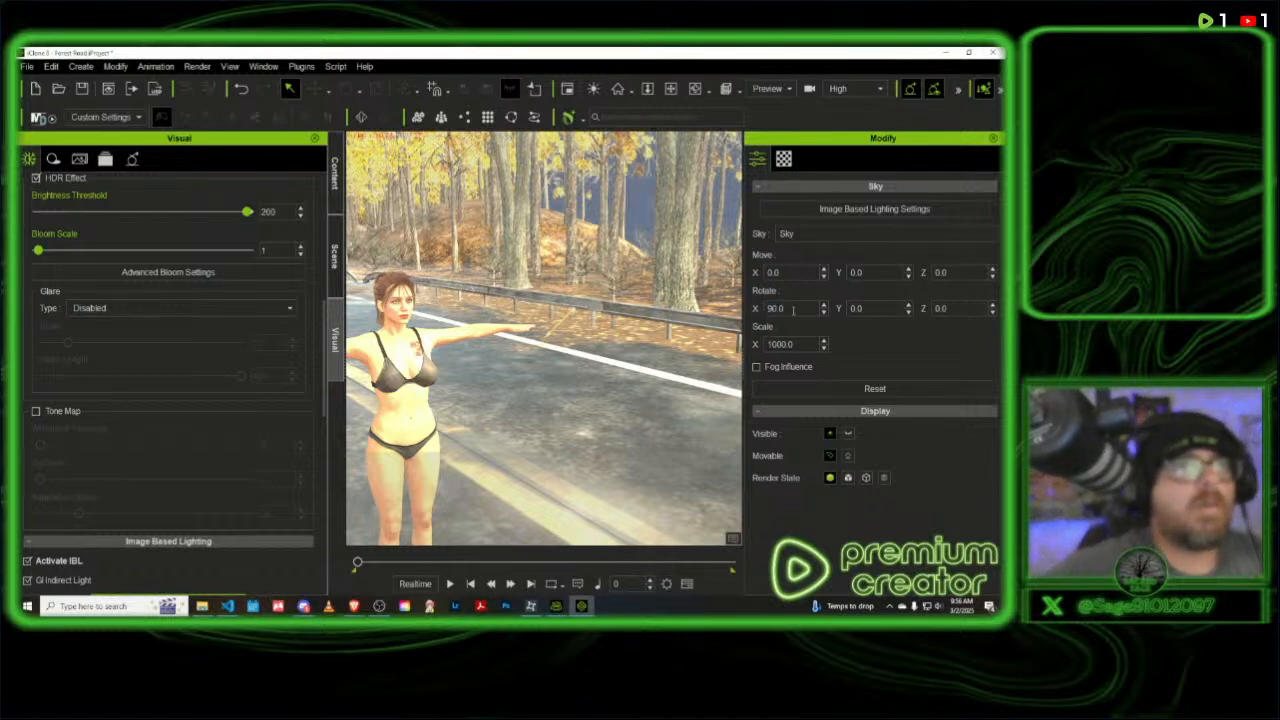
{"action": "double_click", "coordinate": [778, 308]}
{"action": "type", "text": "180"}
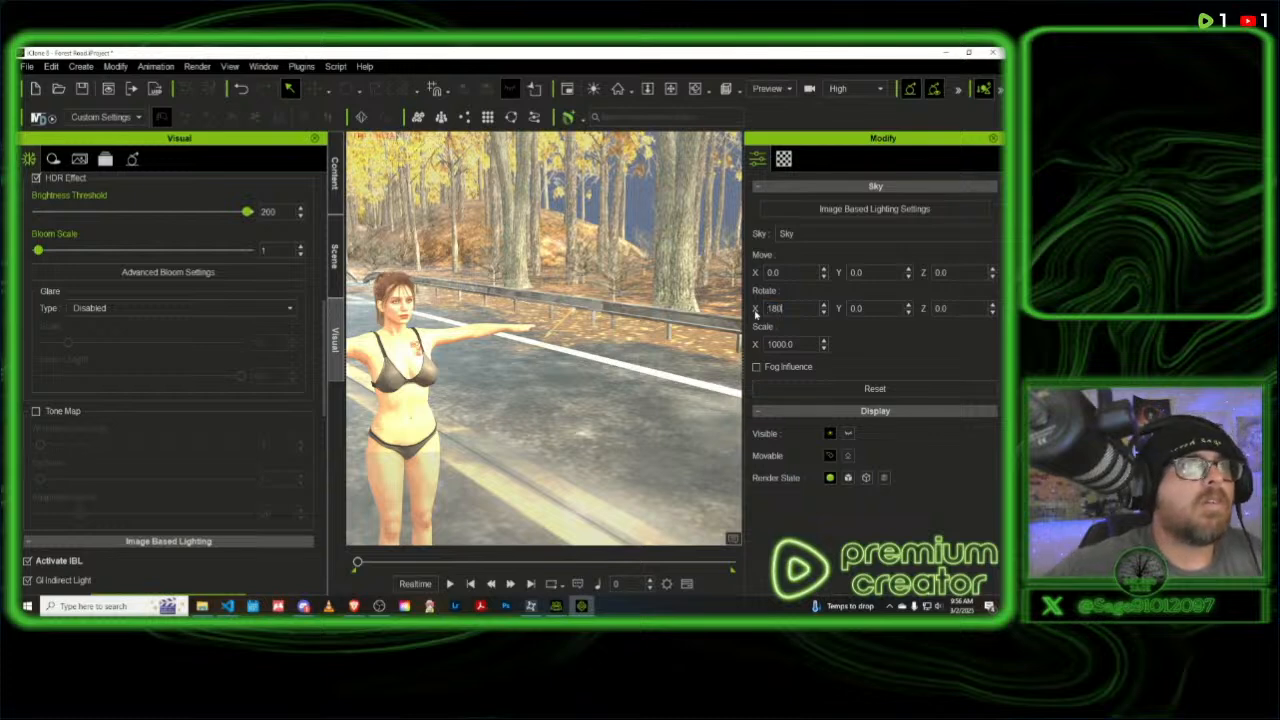
{"action": "key", "text": "Return"}
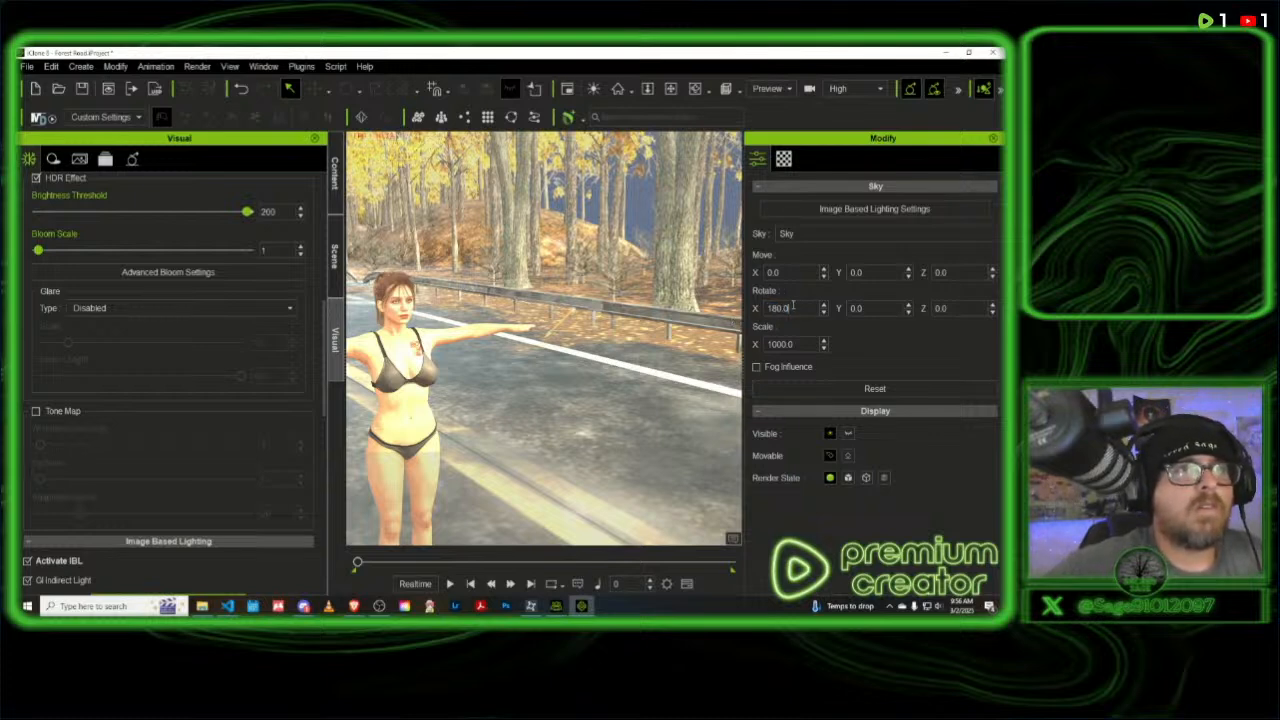
- Set the sky's X rotation to 270 degrees
{"action": "double_click", "coordinate": [778, 308]}
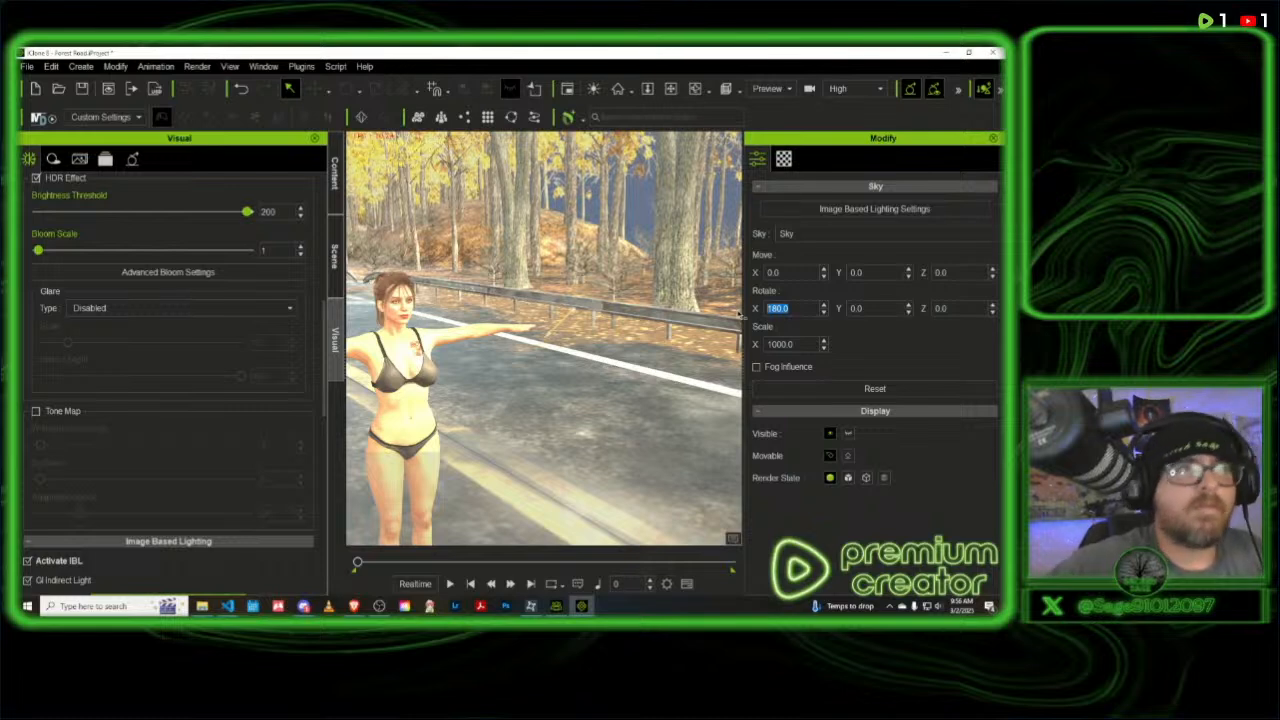
{"action": "type", "text": "27"}
{"action": "key", "text": "Return"}
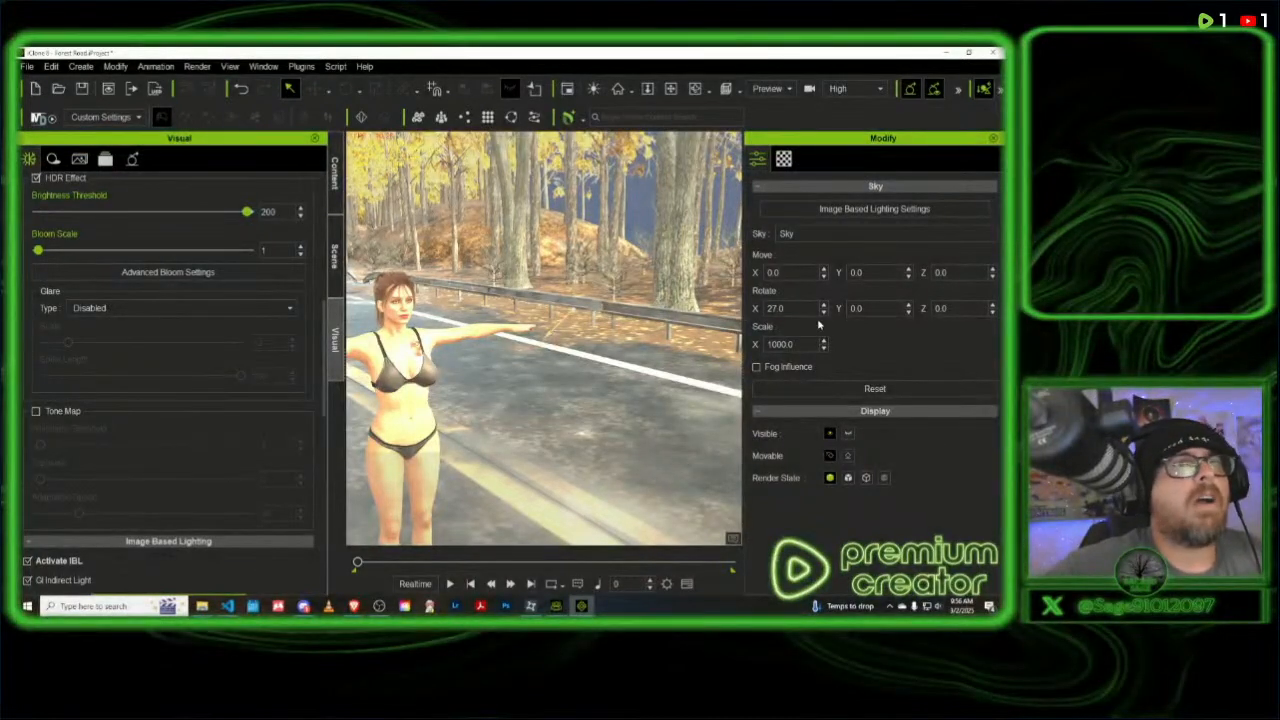
{"action": "double_click", "coordinate": [780, 308]}
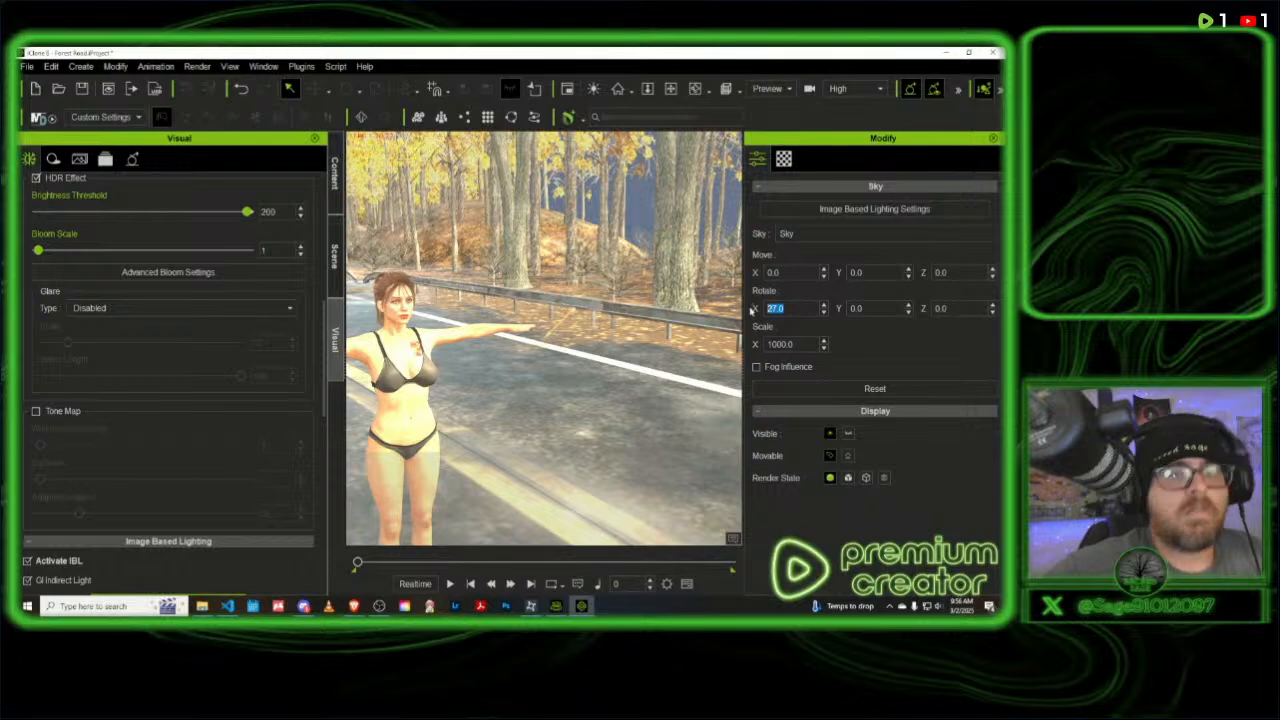
{"action": "type", "text": "270"}
{"action": "key", "text": "Return"}
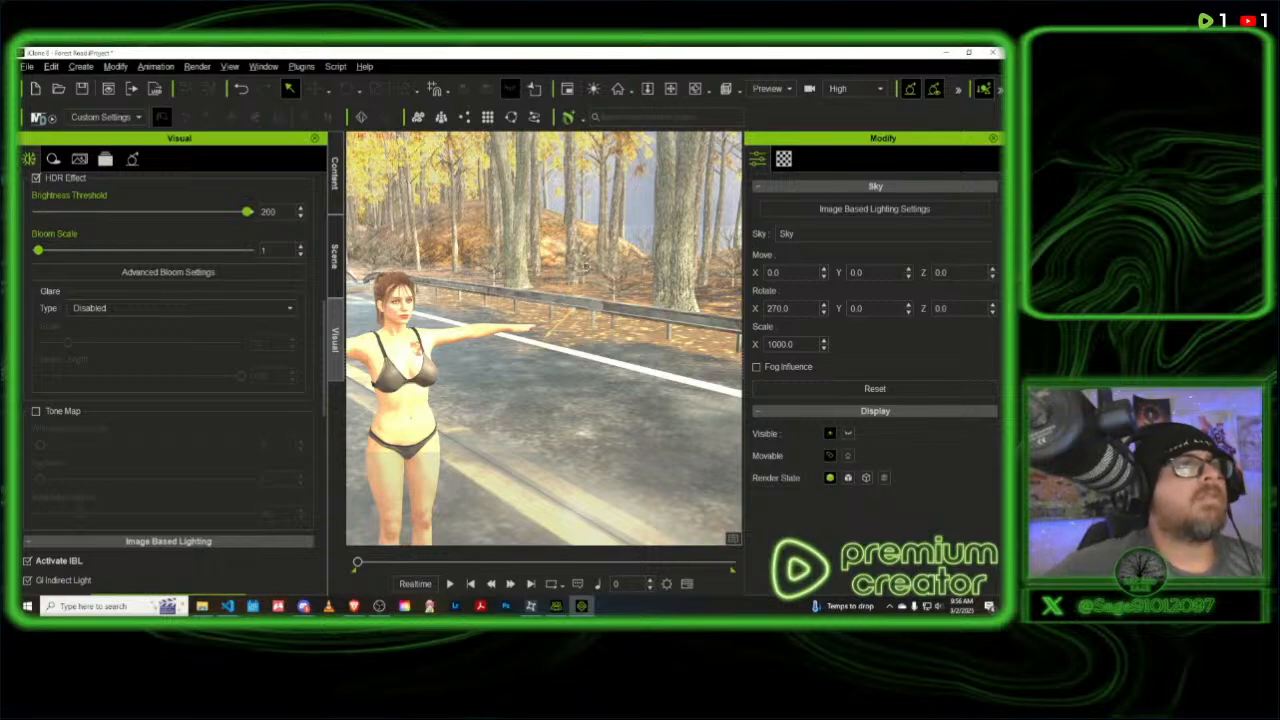
- Enable Tone Map in the HDR settings and lower its Whiteness Threshold to 1
{"action": "middle_click_drag", "start_coordinate": [585, 266], "coordinate": [574, 308]}
{"action": "right_click_drag", "start_coordinate": [574, 308], "coordinate": [460, 291]}
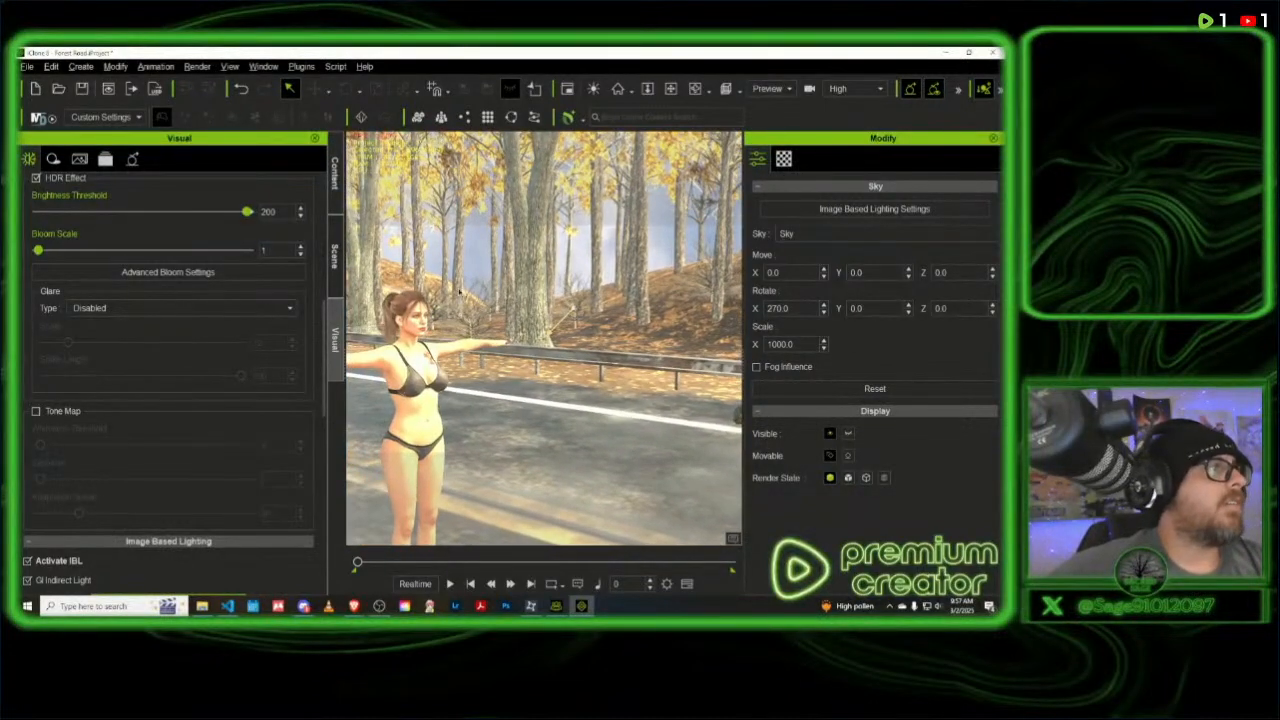
{"action": "left_click", "coordinate": [36, 411]}
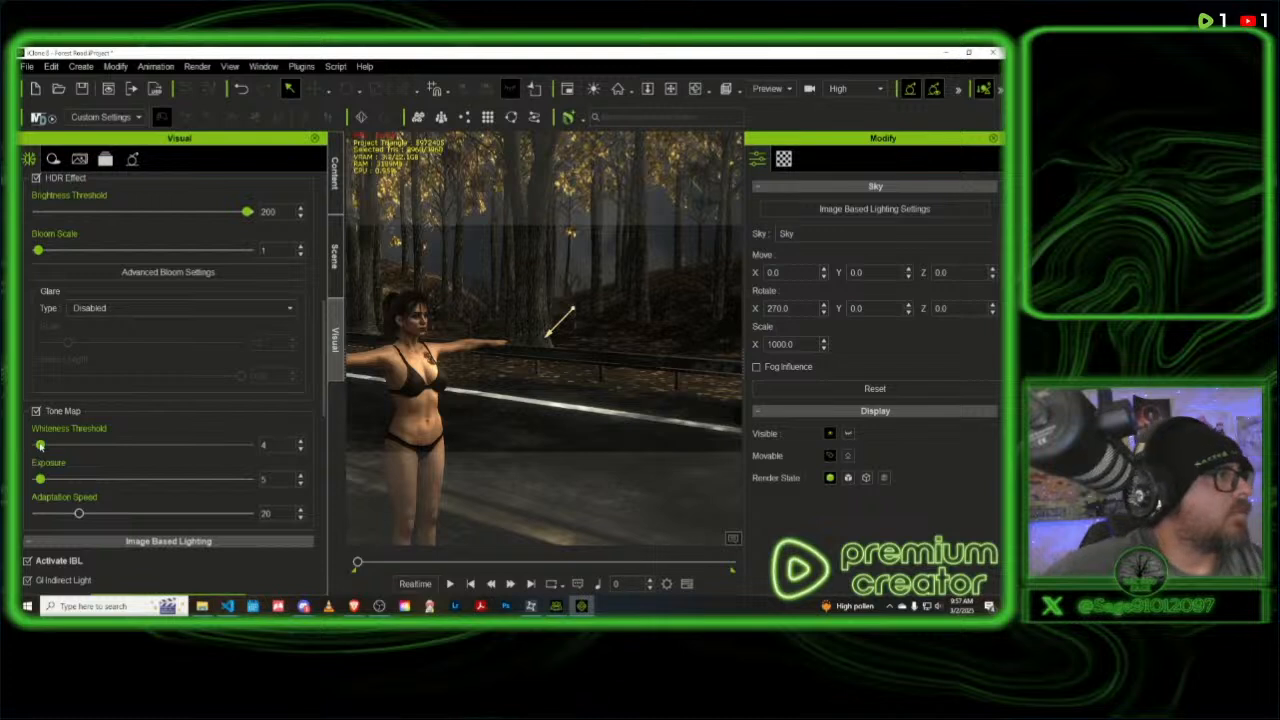
{"action": "mouse_move", "coordinate": [42, 446]}
{"action": "left_mouse_down"}
{"action": "mouse_move", "coordinate": [84, 447]}
{"action": "mouse_move", "coordinate": [26, 448]}
{"action": "left_mouse_up"}
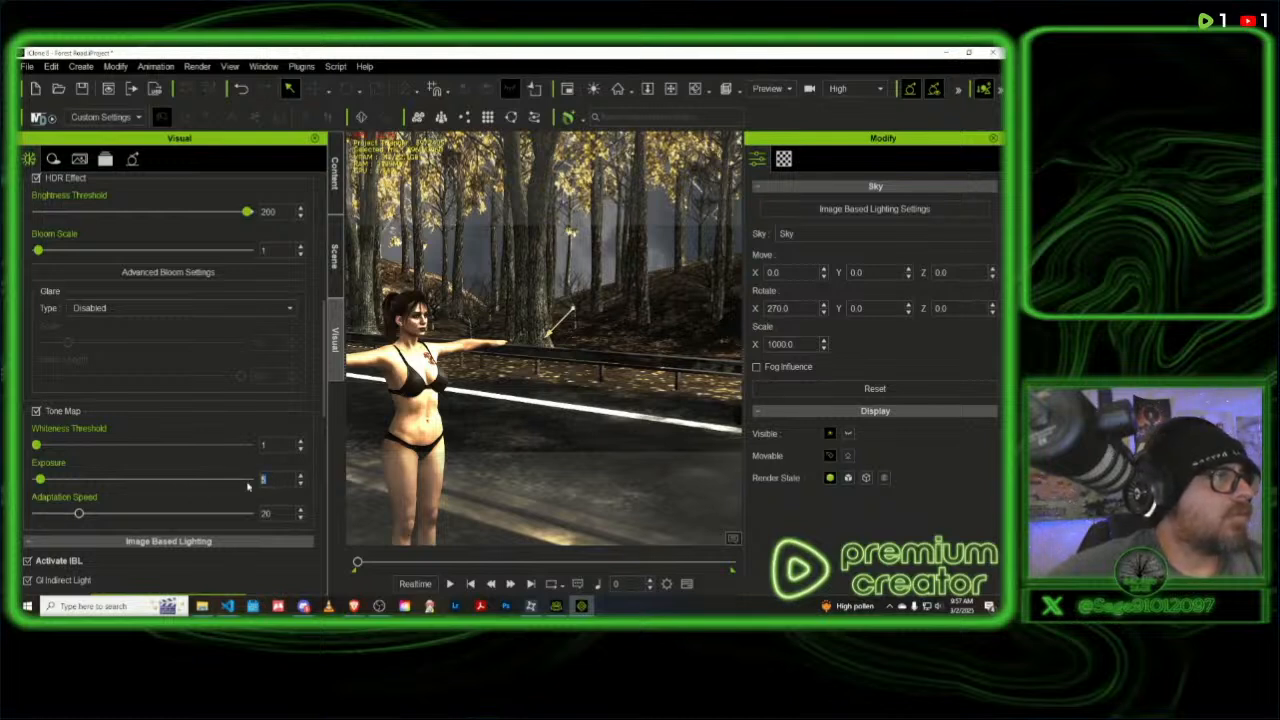
- Try Tone Map Exposure values of 1 and 15 on the scene
{"action": "type", "text": "1"}
{"action": "key", "text": "Return"}
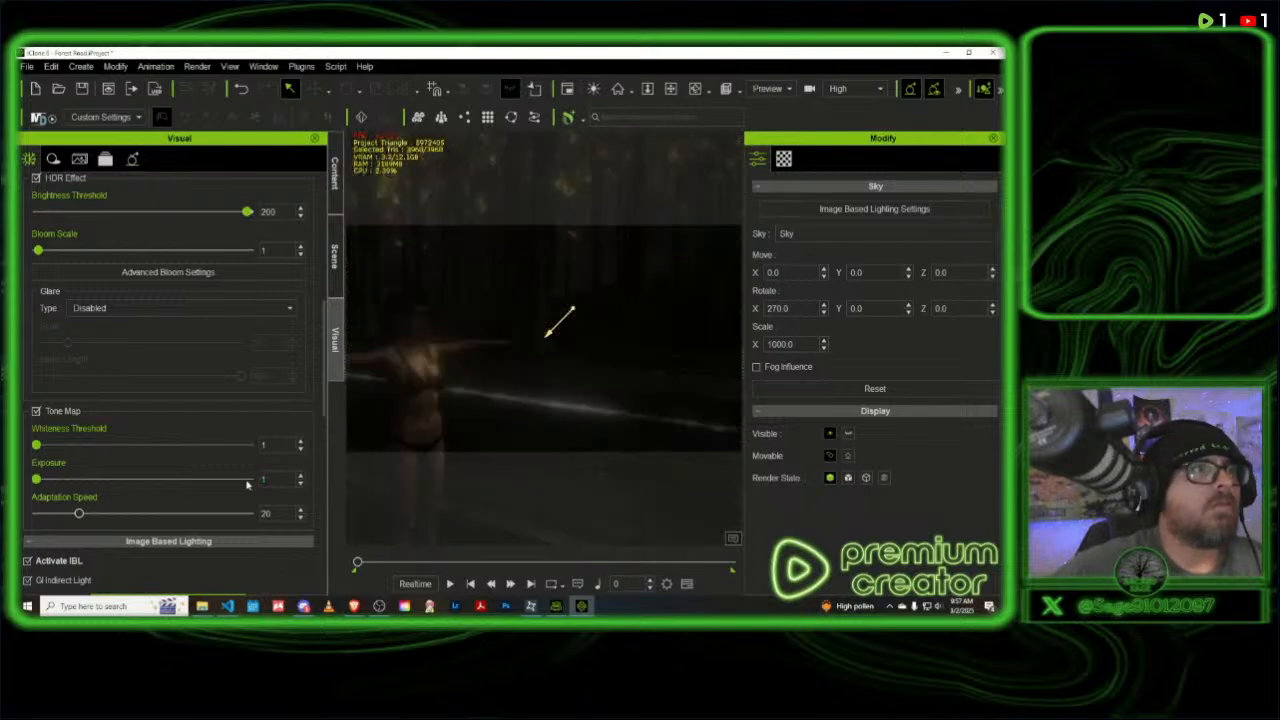
{"action": "left_click_drag", "start_coordinate": [254, 478], "coordinate": [251, 480]}
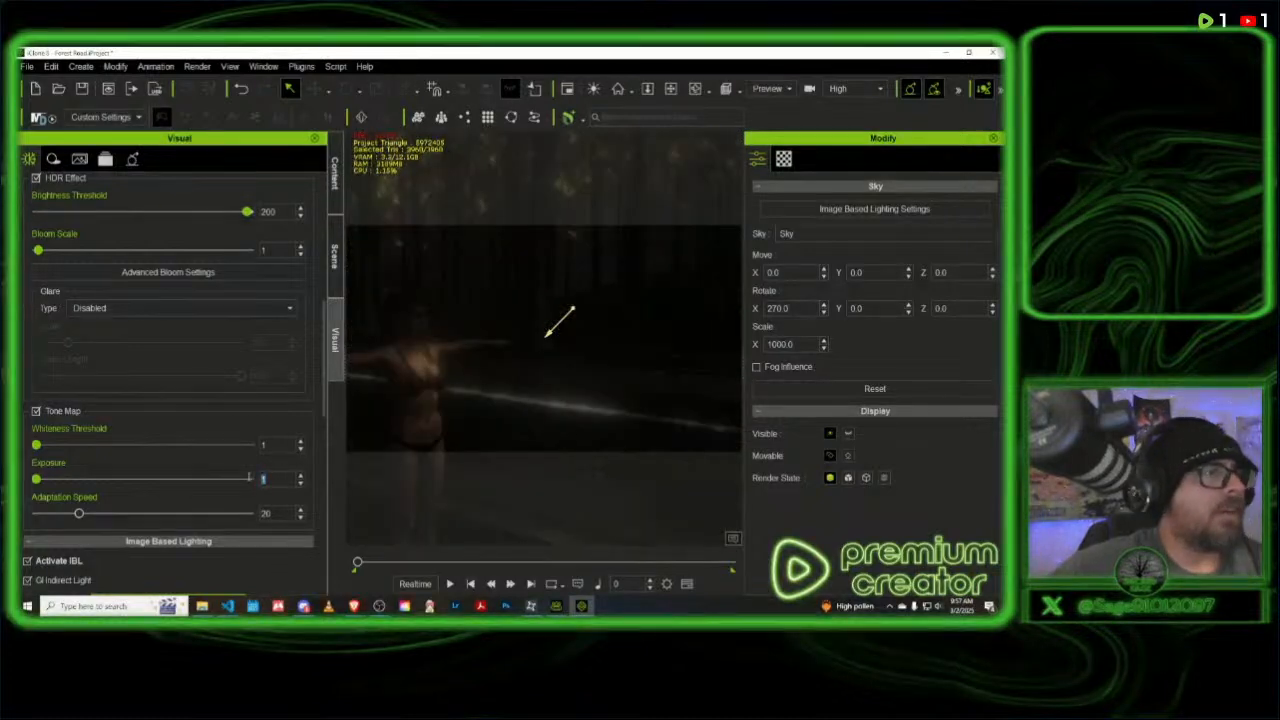
{"action": "type", "text": "15"}
{"action": "key", "text": "Return"}
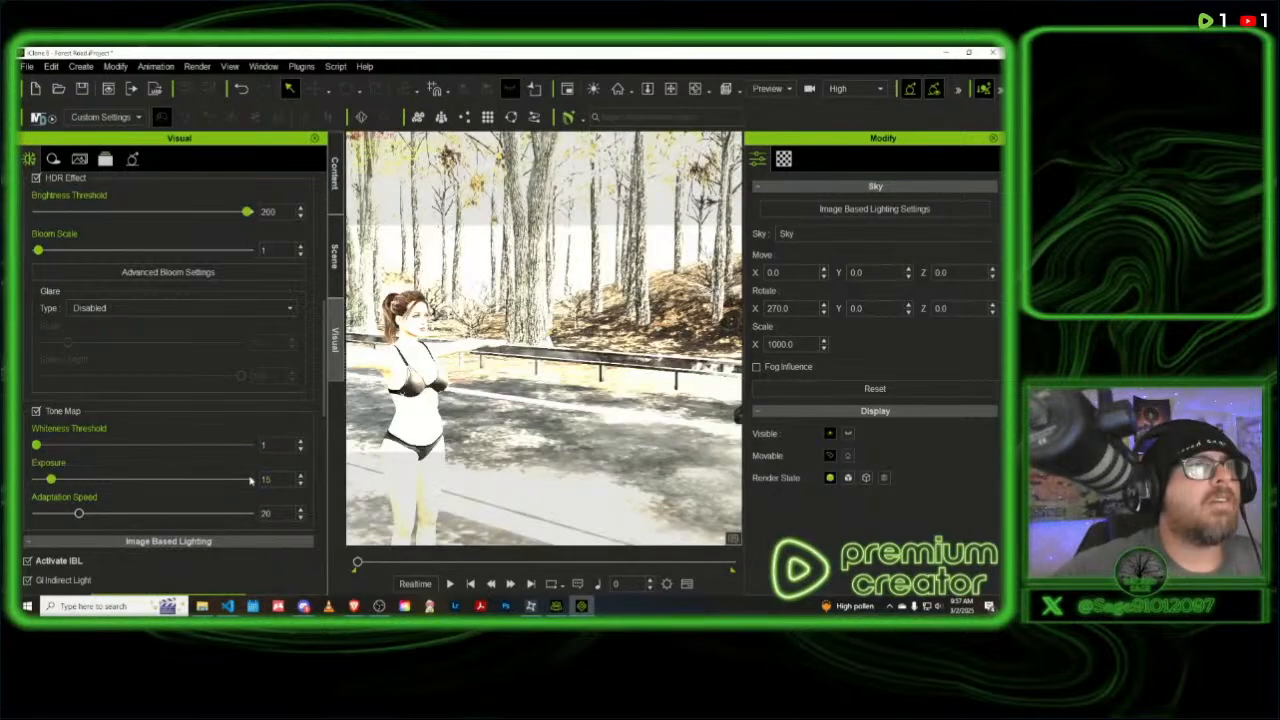
- Set the Tone Map Exposure to 10, keeping the Whiteness Threshold at 1
{"action": "left_click_drag", "start_coordinate": [270, 479], "coordinate": [245, 479]}
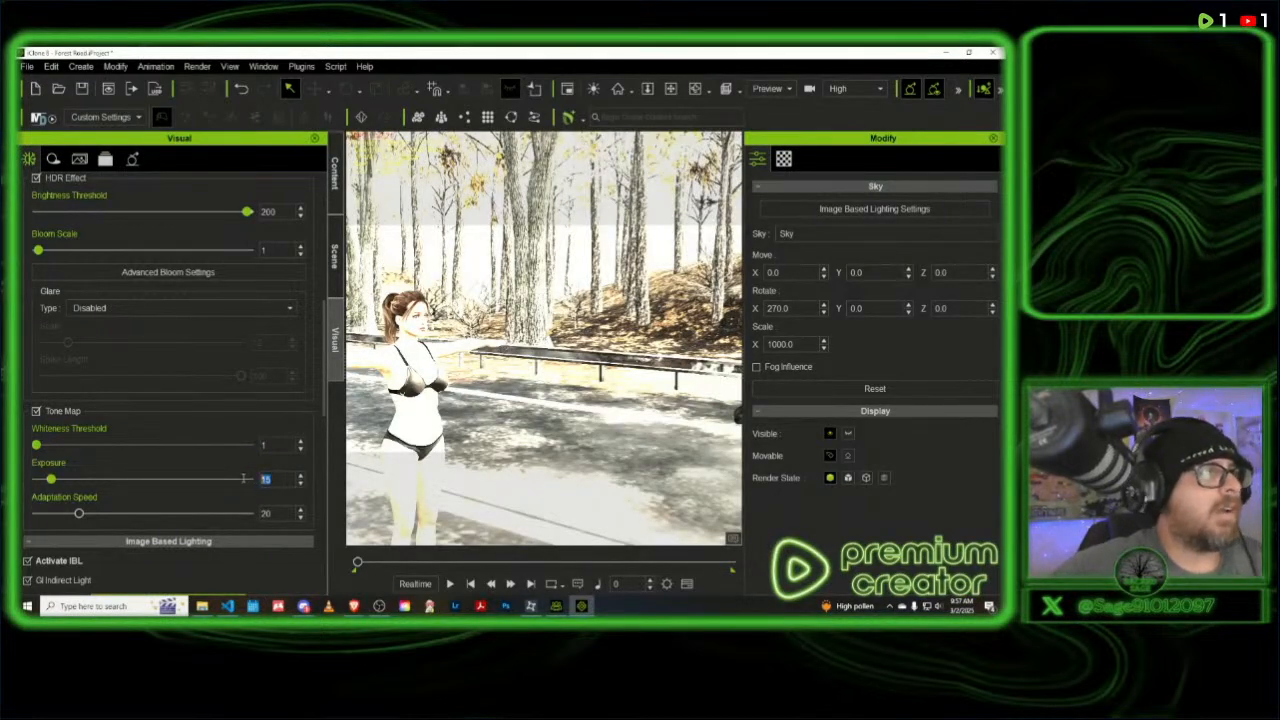
{"action": "type", "text": "10"}
{"action": "key", "text": "Return"}
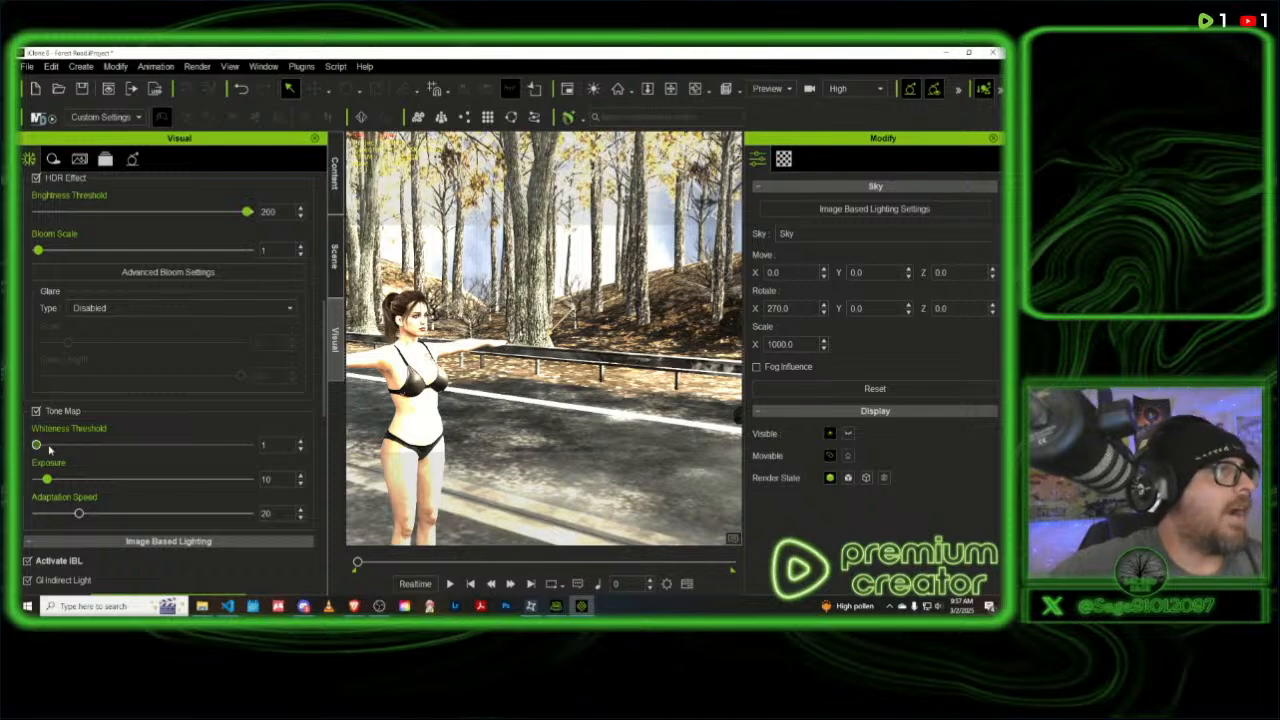
{"action": "mouse_move", "coordinate": [37, 446]}
{"action": "left_mouse_down"}
{"action": "mouse_move", "coordinate": [75, 451]}
{"action": "mouse_move", "coordinate": [35, 447]}
{"action": "left_mouse_up"}
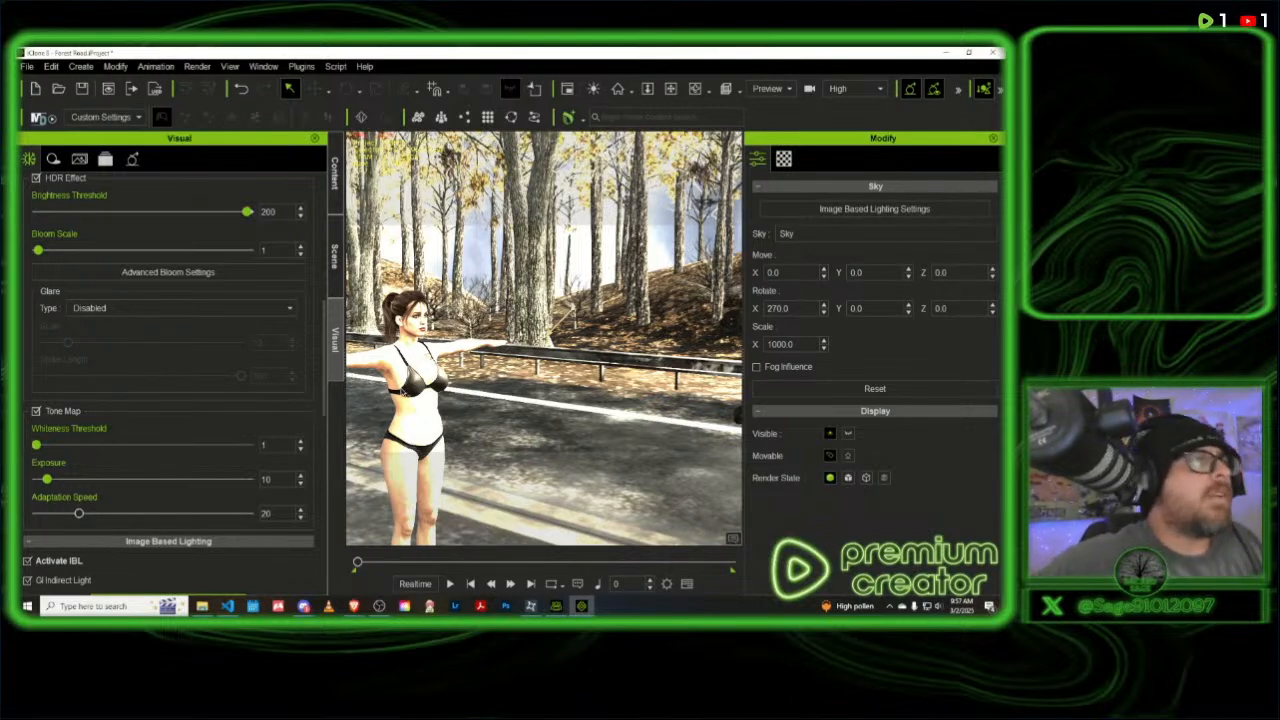
- Lower the Image Based Lighting Strength to 32
{"action": "scroll", "coordinate": [170, 440], "scroll_direction": "down", "scroll_amount": 3}
{"action": "scroll", "coordinate": [172, 438], "scroll_direction": "down", "scroll_amount": 4}
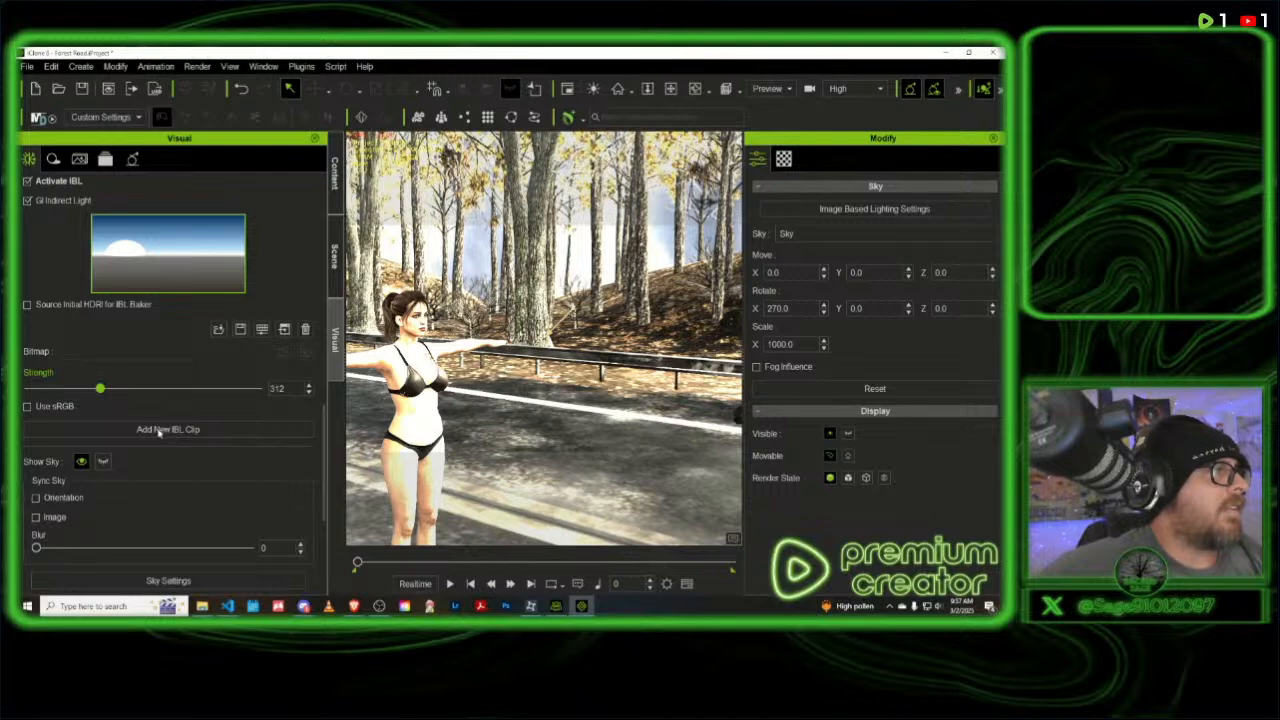
{"action": "left_click_drag", "start_coordinate": [100, 389], "coordinate": [37, 392]}
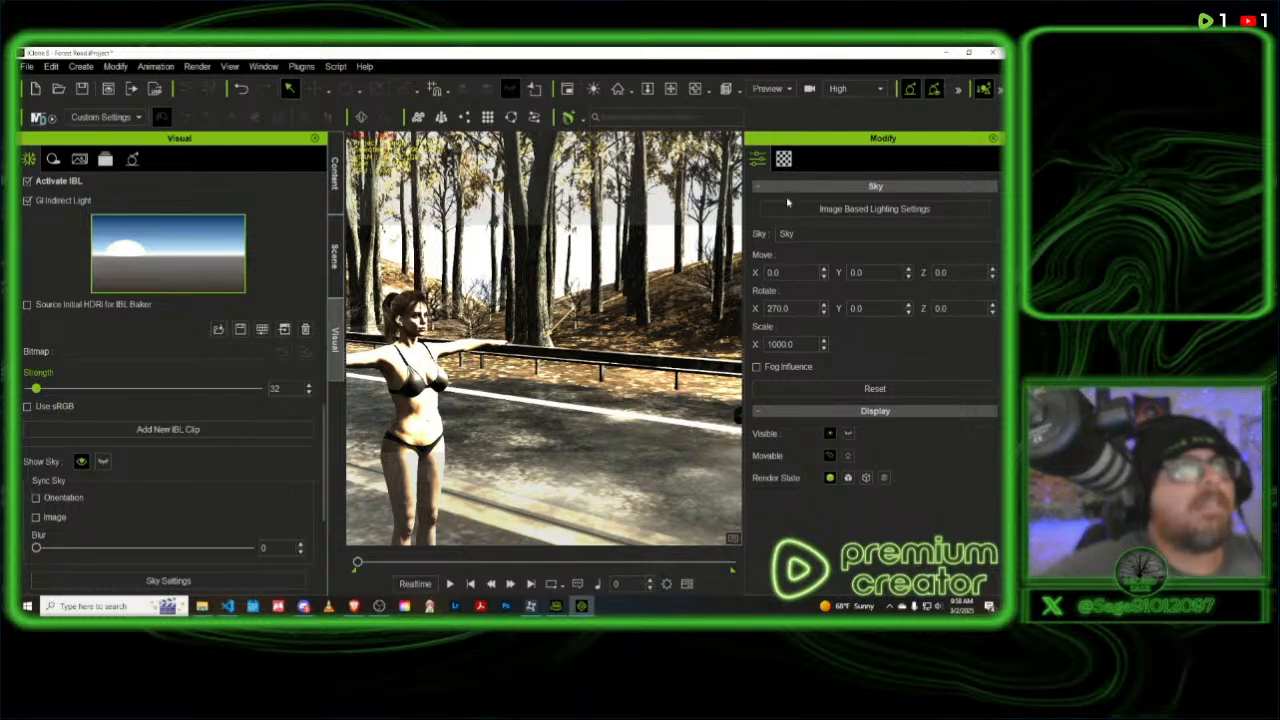
- Lower the directional light's Multiplier to 2.16 and raise its shadow Darkness to 40
{"action": "left_click", "coordinate": [335, 255]}
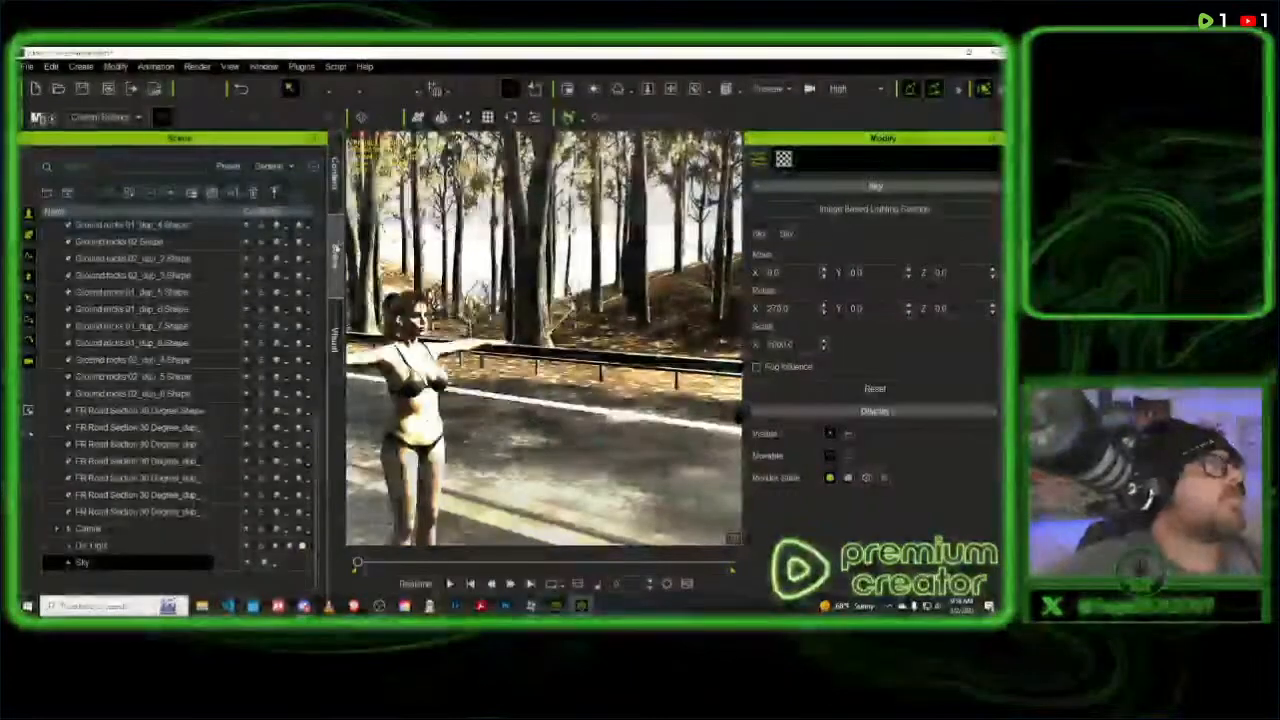
{"action": "left_click", "coordinate": [100, 545]}
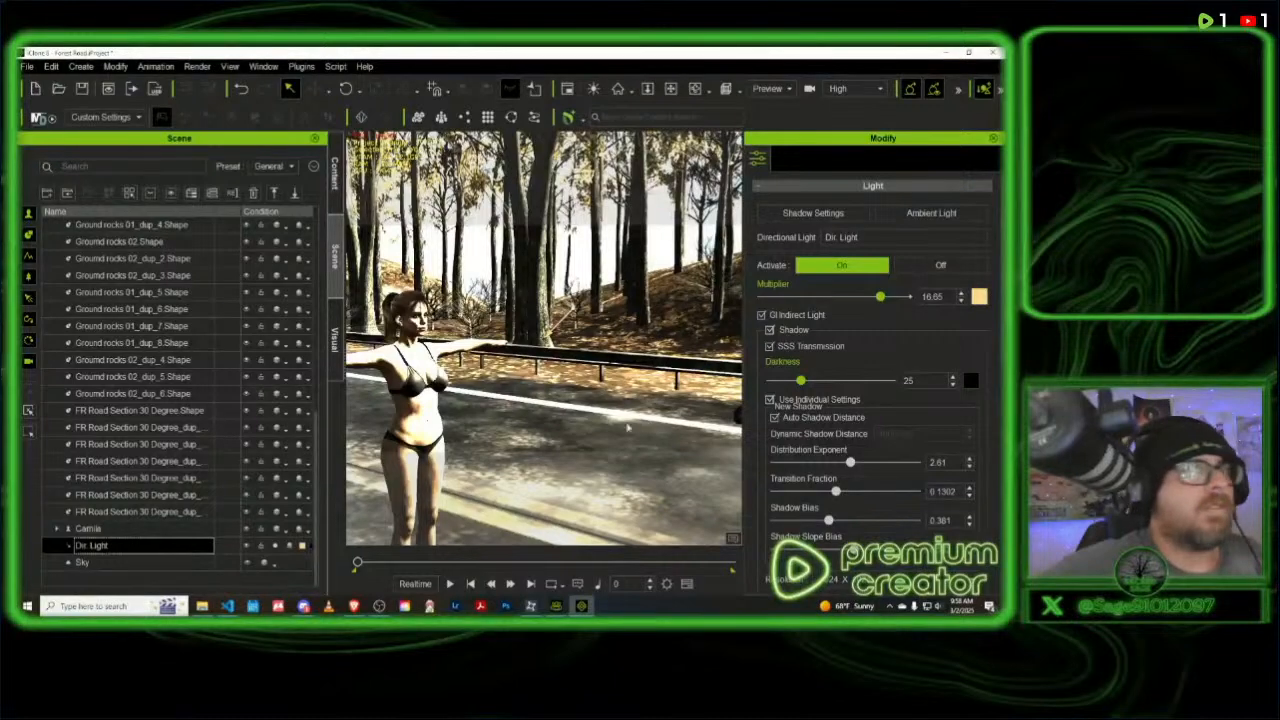
{"action": "left_click_drag", "start_coordinate": [880, 297], "coordinate": [781, 300]}
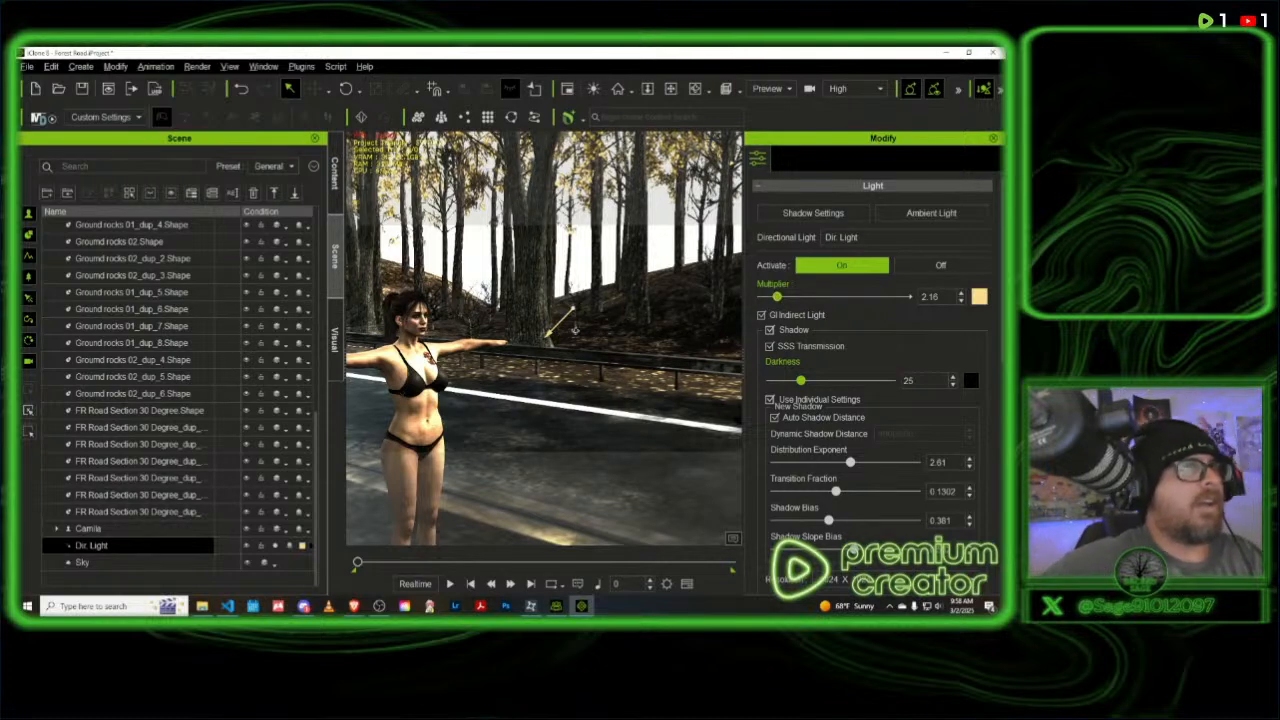
{"action": "right_click_drag", "start_coordinate": [597, 334], "coordinate": [630, 286]}
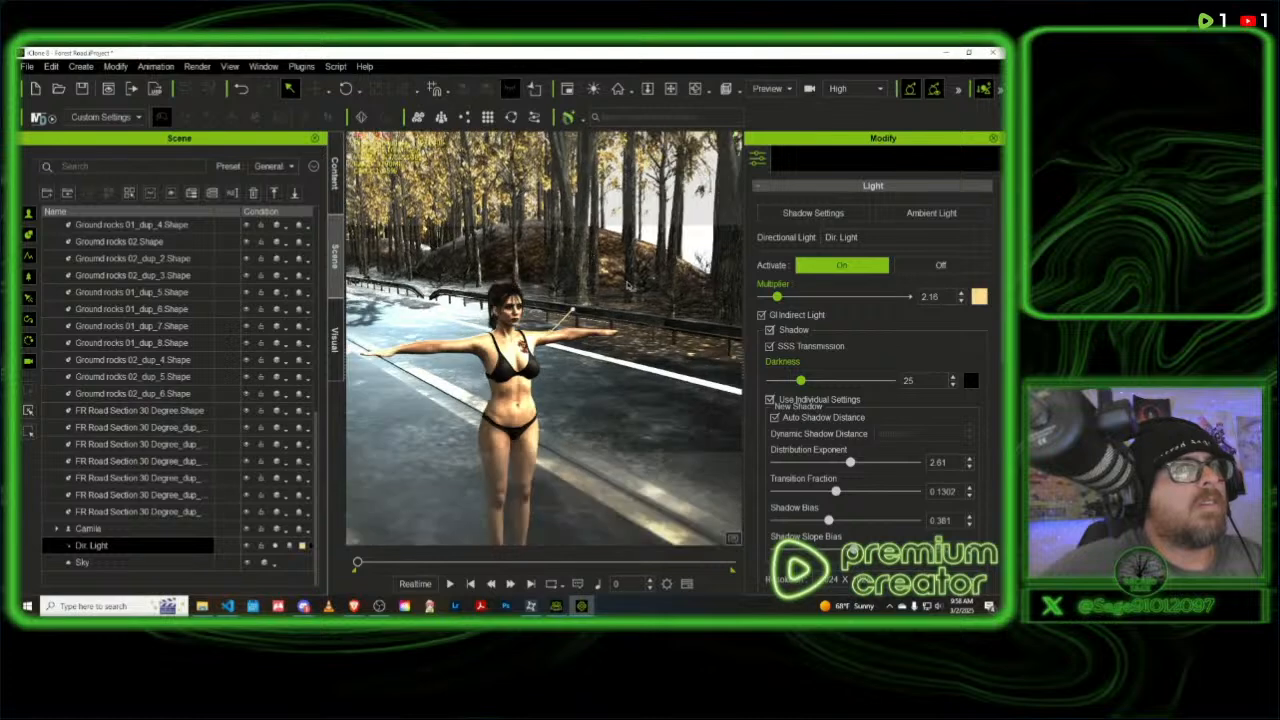
{"action": "mouse_move", "coordinate": [801, 381]}
{"action": "left_mouse_down"}
{"action": "mouse_move", "coordinate": [838, 382]}
{"action": "mouse_move", "coordinate": [820, 386]}
{"action": "left_mouse_up"}
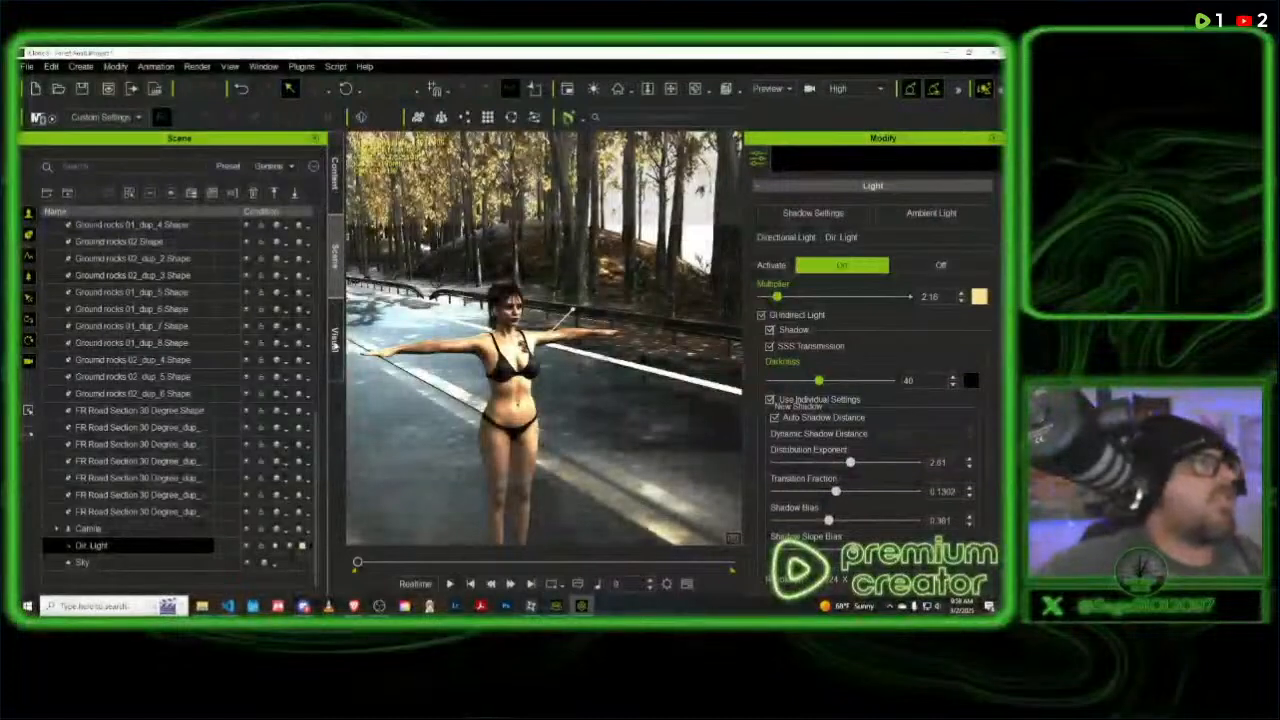
- In the global shadow settings, raise Strength to 73 and lower the Global Darkness Multiplier to 80
{"action": "left_click", "coordinate": [335, 338]}
{"action": "left_click", "coordinate": [54, 159]}
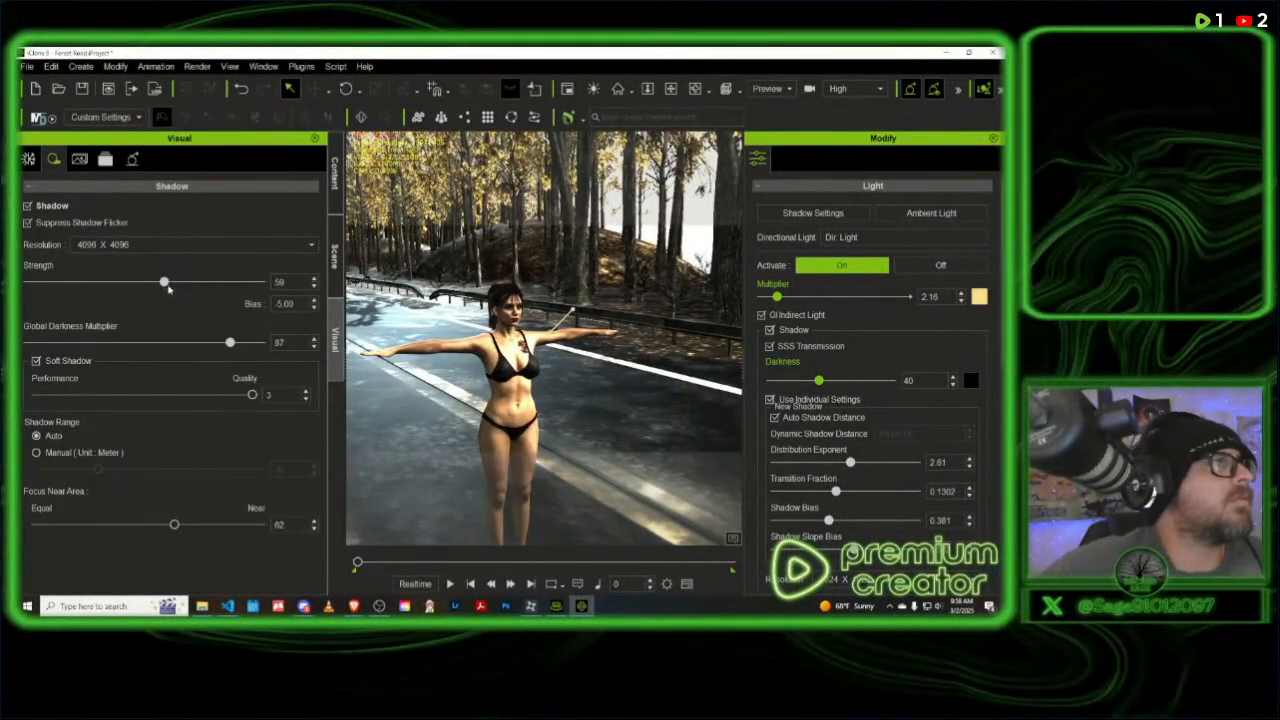
{"action": "left_click_drag", "start_coordinate": [129, 290], "coordinate": [198, 289]}
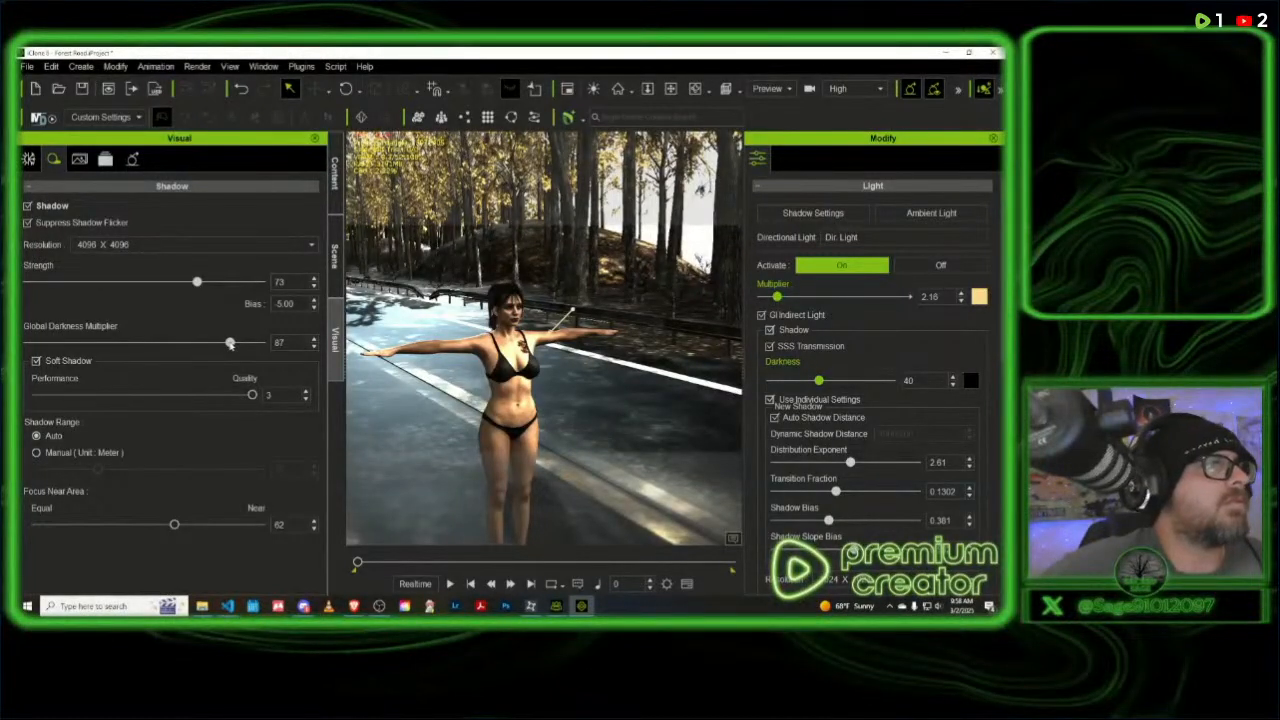
{"action": "mouse_move", "coordinate": [230, 343]}
{"action": "left_mouse_down"}
{"action": "mouse_move", "coordinate": [168, 343]}
{"action": "mouse_move", "coordinate": [257, 345]}
{"action": "mouse_move", "coordinate": [214, 344]}
{"action": "left_mouse_up"}
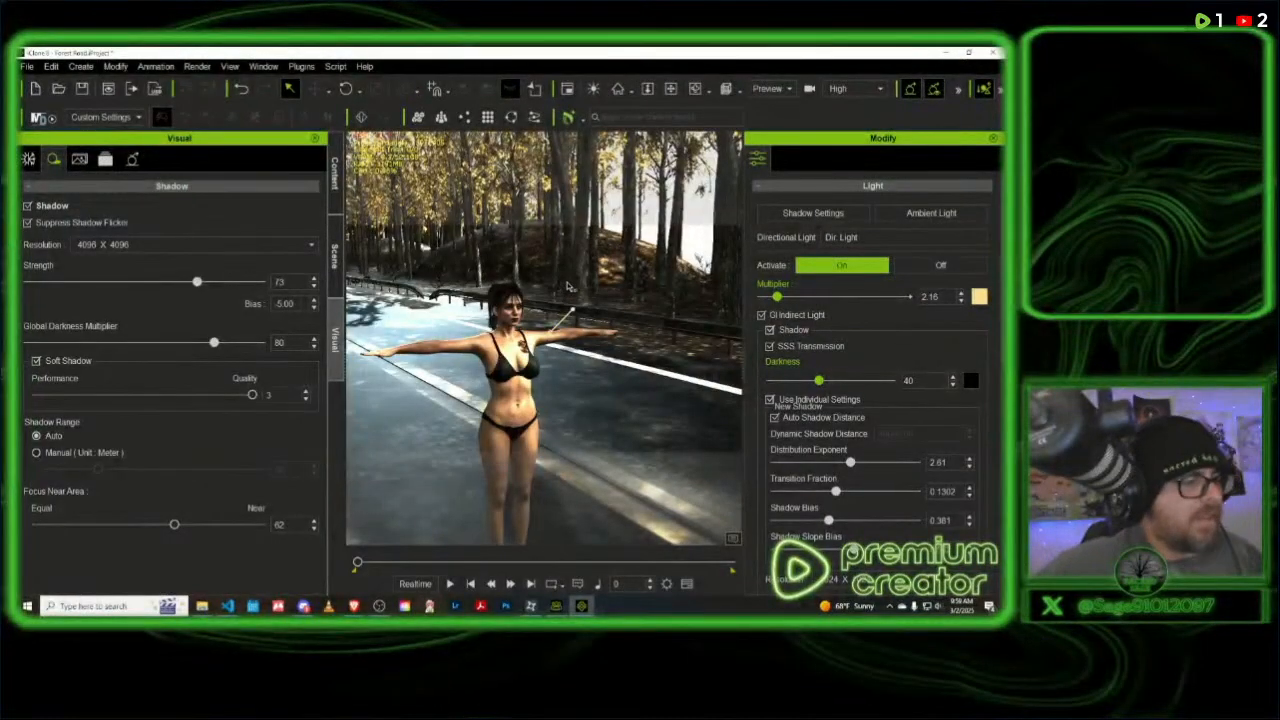
- Check the shading on the character's face up close and reduce the directional light's shadow Darkness to 25
{"action": "scroll", "coordinate": [582, 279], "scroll_direction": "down", "scroll_amount": 3}
{"action": "scroll", "coordinate": [573, 279], "scroll_direction": "up", "scroll_amount": 4}
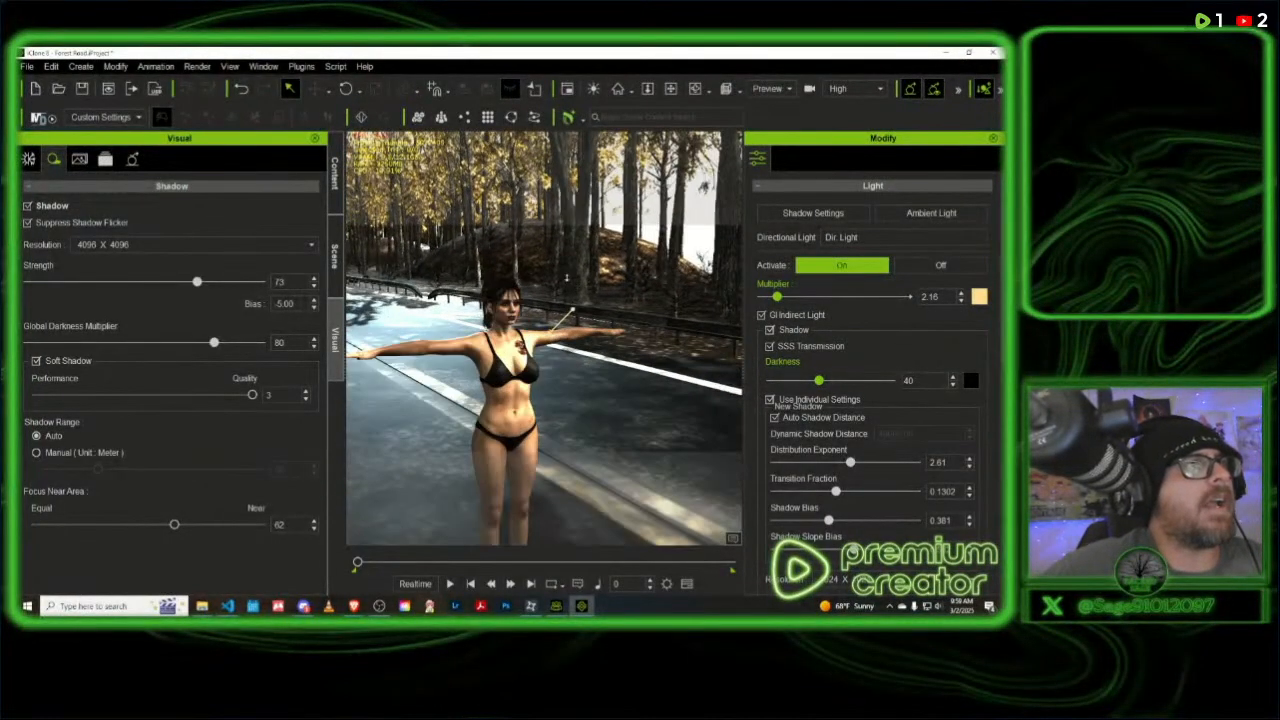
{"action": "scroll", "coordinate": [566, 279], "scroll_direction": "up", "scroll_amount": 5}
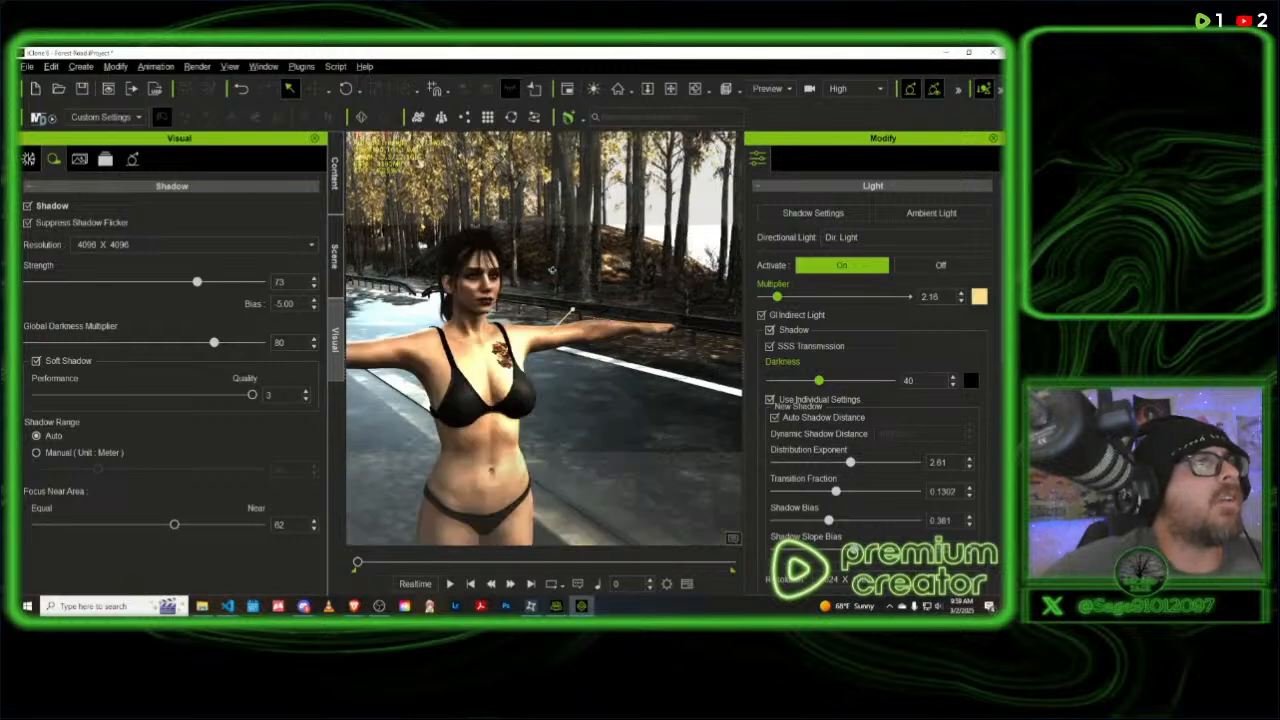
{"action": "scroll", "coordinate": [566, 281], "scroll_direction": "down", "scroll_amount": 1}
{"action": "right_click_drag", "start_coordinate": [570, 311], "coordinate": [650, 281]}
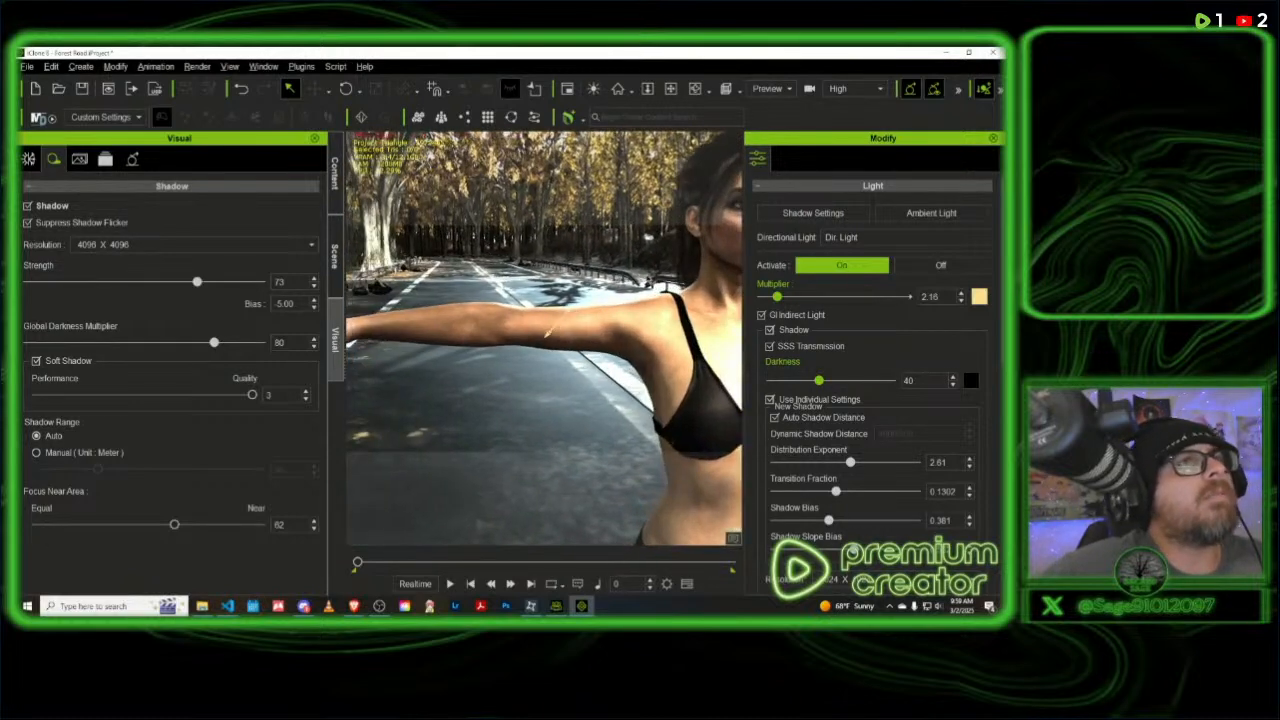
{"action": "middle_click_drag", "start_coordinate": [501, 331], "coordinate": [197, 463]}
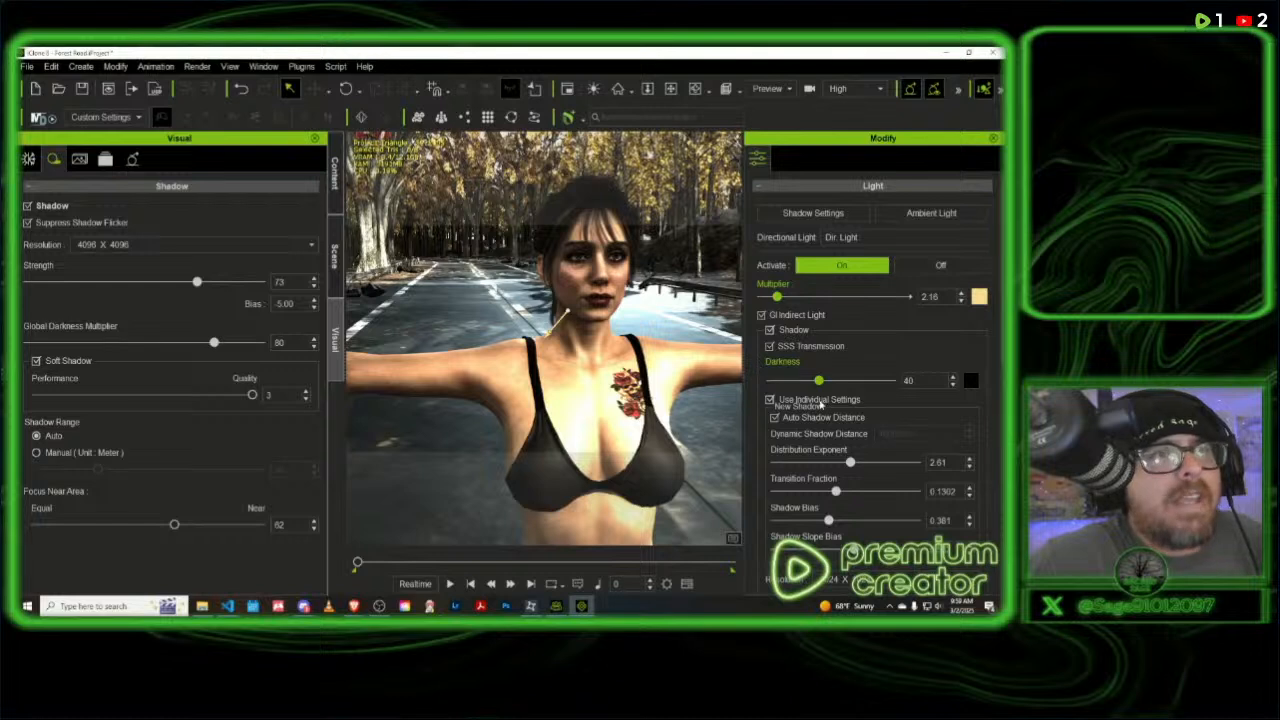
{"action": "left_click_drag", "start_coordinate": [819, 381], "coordinate": [799, 382]}
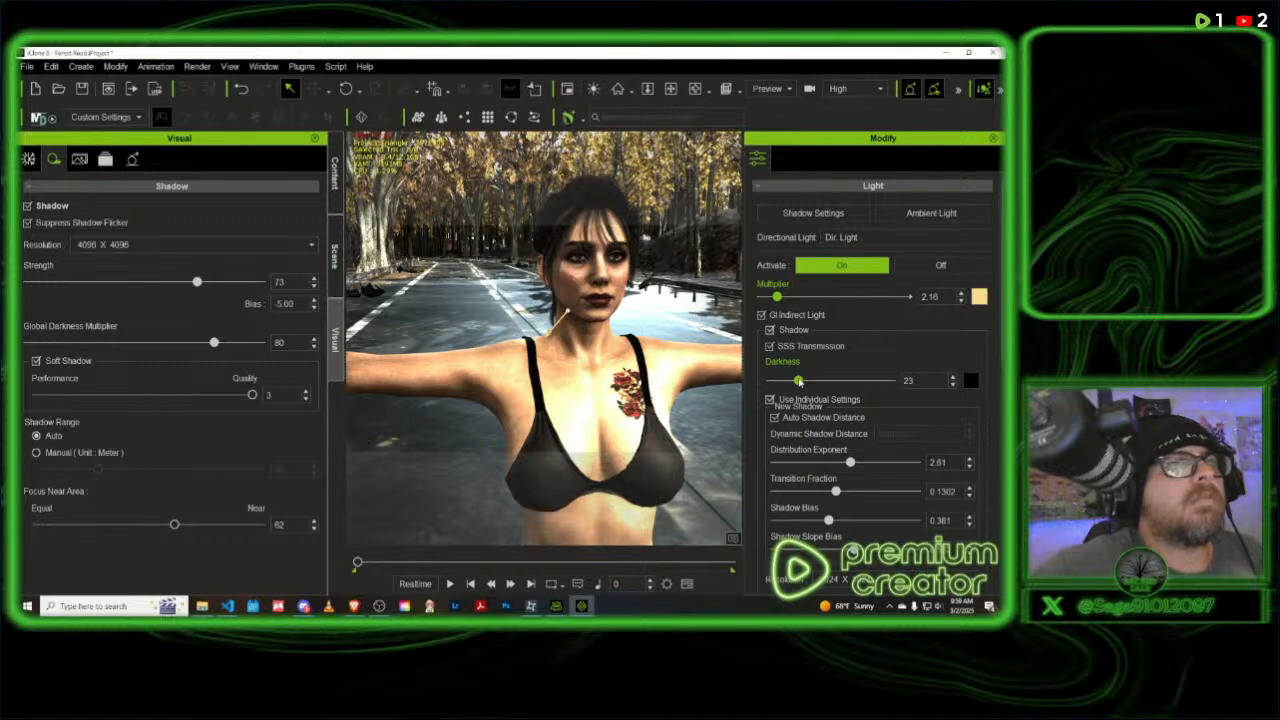
{"action": "left_click_drag", "start_coordinate": [799, 381], "coordinate": [801, 381]}
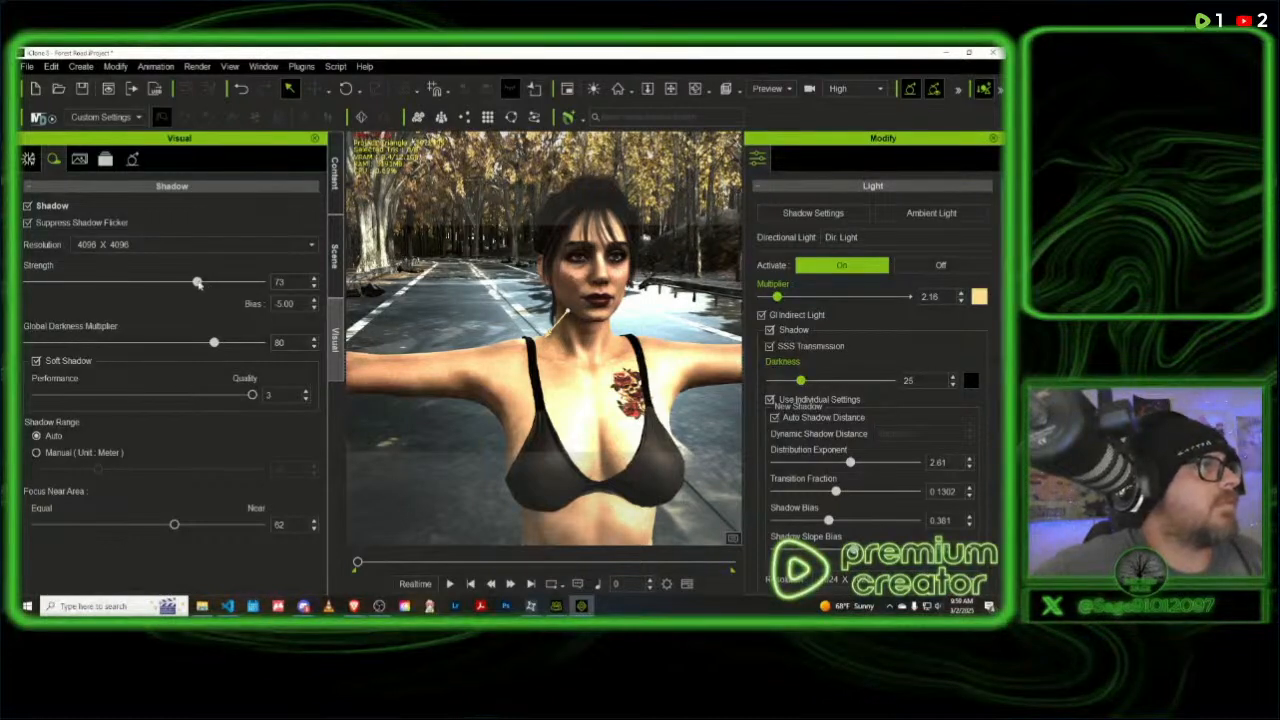
- Raise the global shadow Strength to 82 and toggle the directional light's GI Indirect Light option
{"action": "left_click_drag", "start_coordinate": [200, 284], "coordinate": [219, 287]}
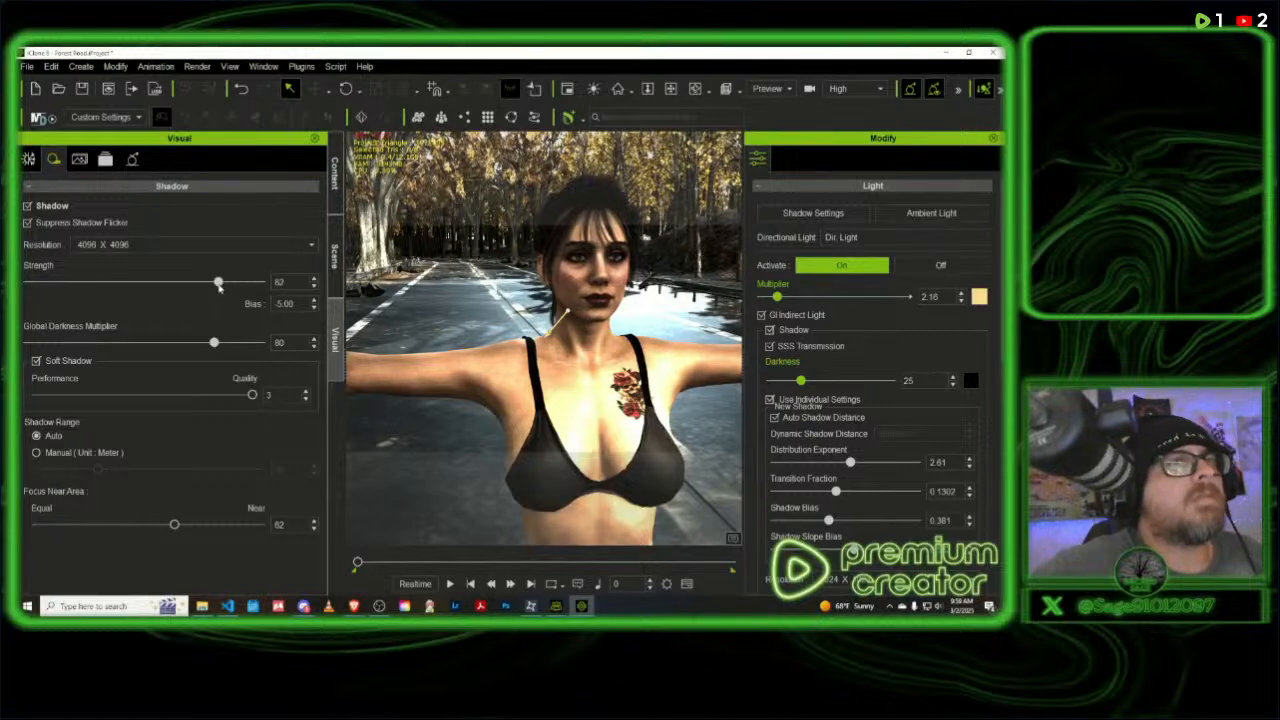
{"action": "left_click", "coordinate": [760, 315]}
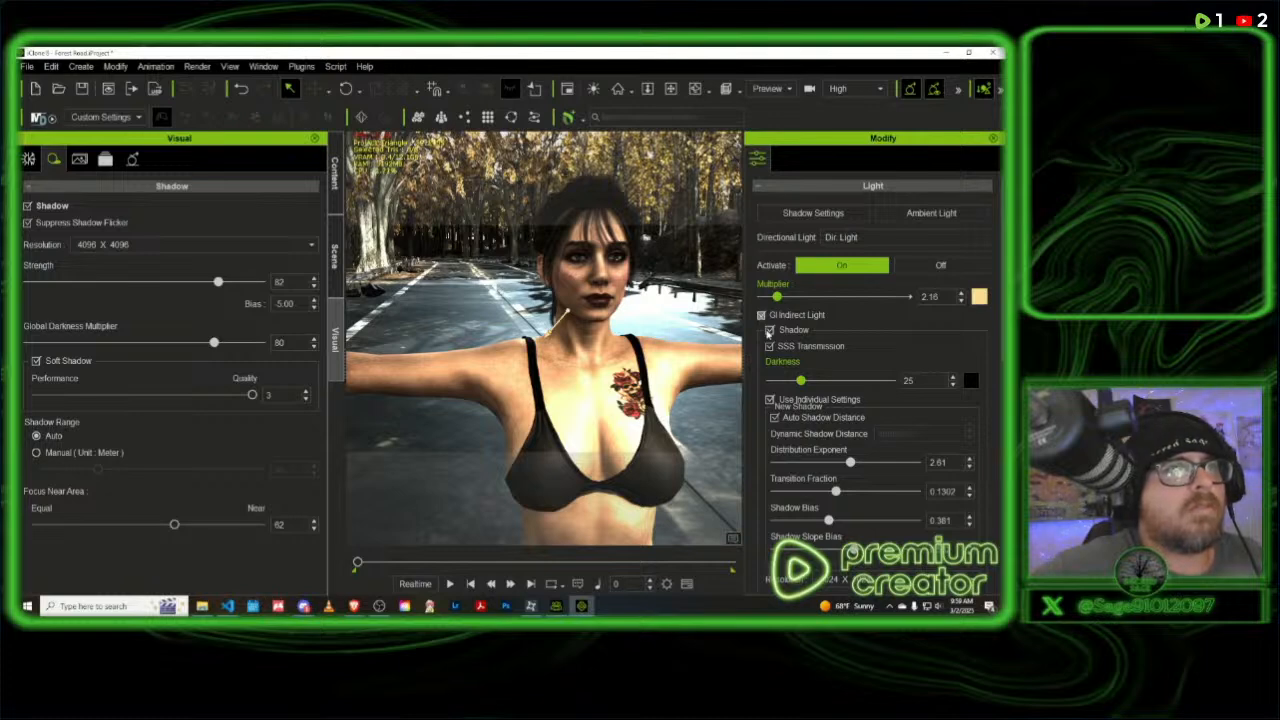
- Toggle the directional light's Shadow and SSS Transmission options off and back on to compare the character's shading
{"action": "left_click", "coordinate": [769, 331]}
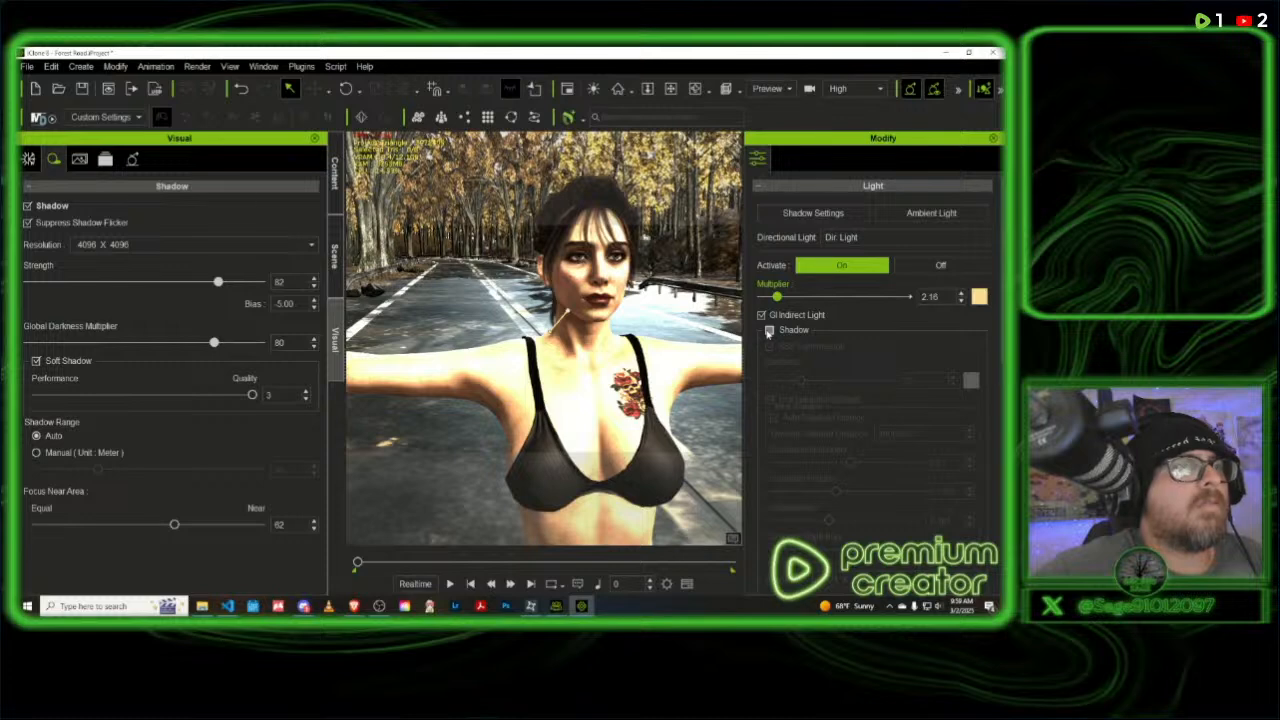
{"action": "left_click", "coordinate": [769, 331]}
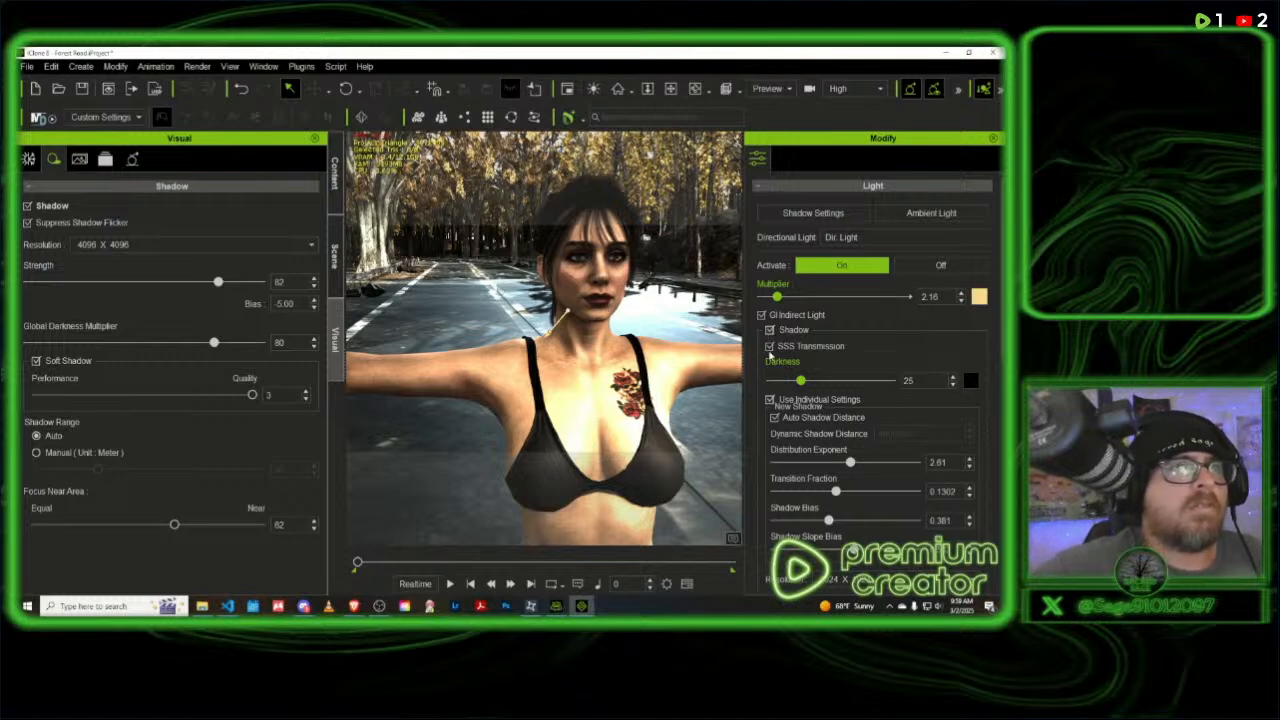
{"action": "left_click", "coordinate": [770, 349]}
{"action": "left_click", "coordinate": [770, 349]}
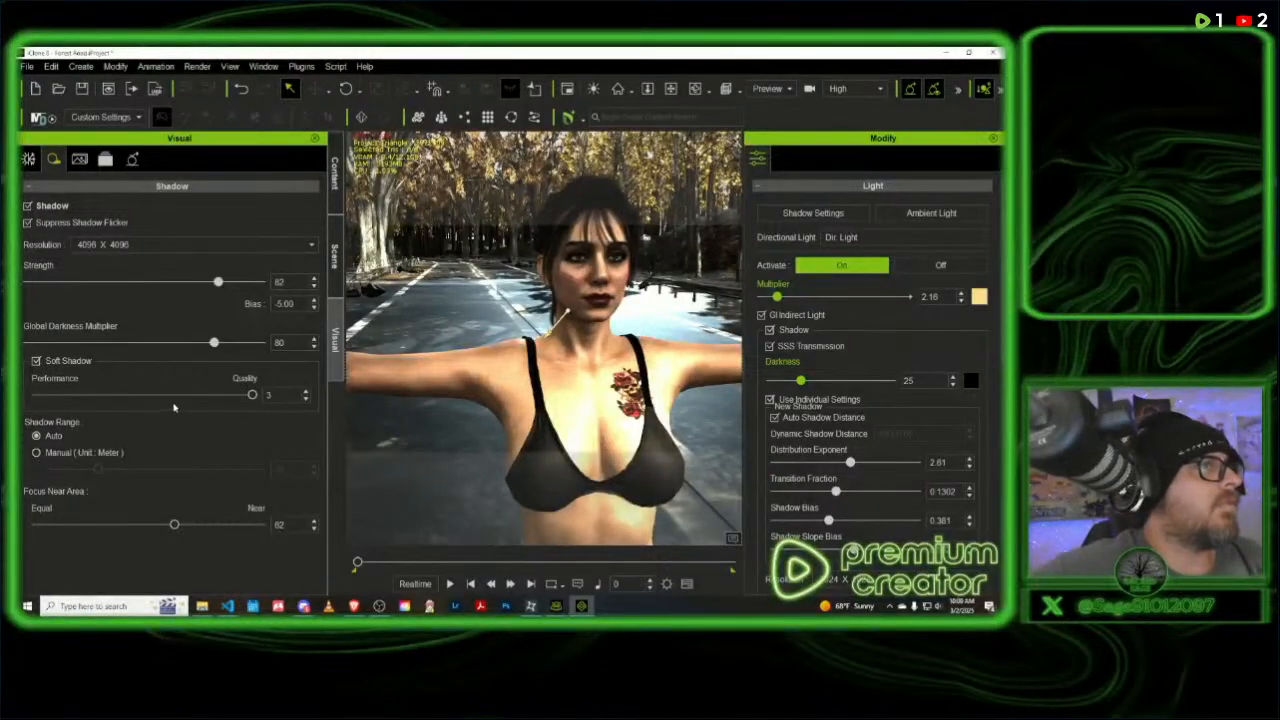
- Try both extremes of the global shadow Focus Near Area and set it to 70
{"action": "left_click_drag", "start_coordinate": [175, 525], "coordinate": [265, 525]}
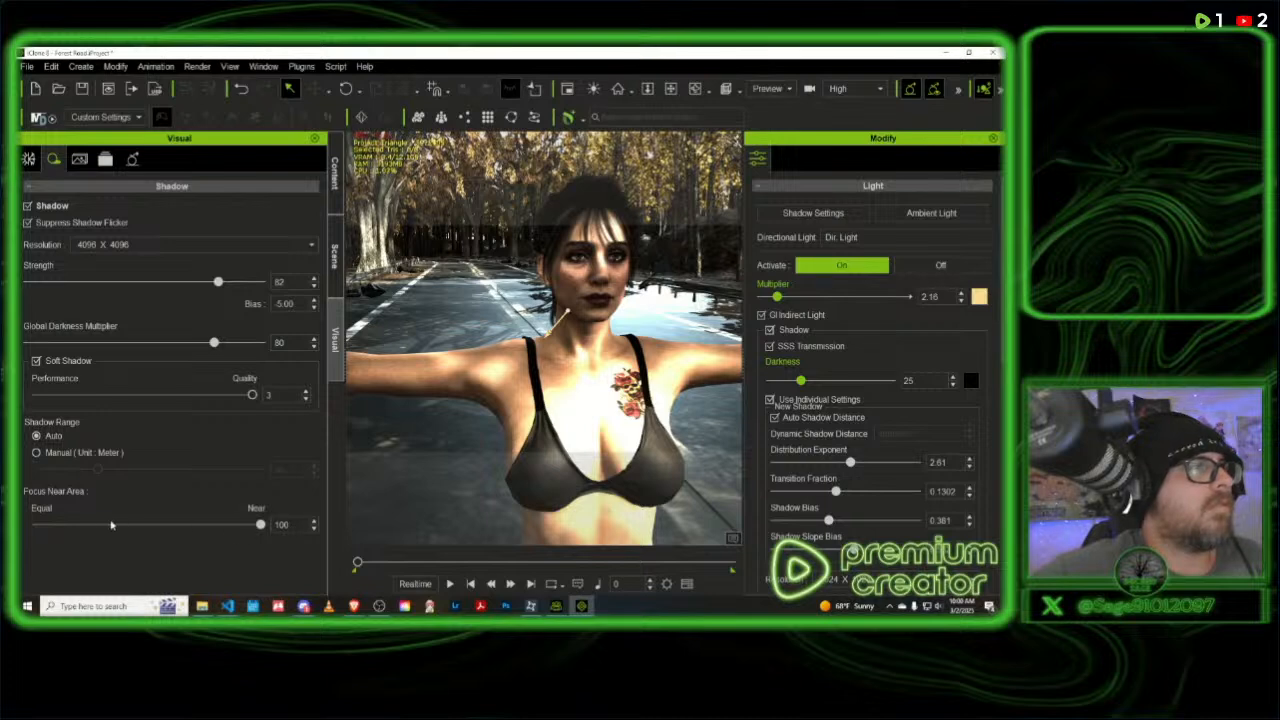
{"action": "left_click", "coordinate": [62, 525]}
{"action": "left_click_drag", "start_coordinate": [17, 513], "coordinate": [17, 510]}
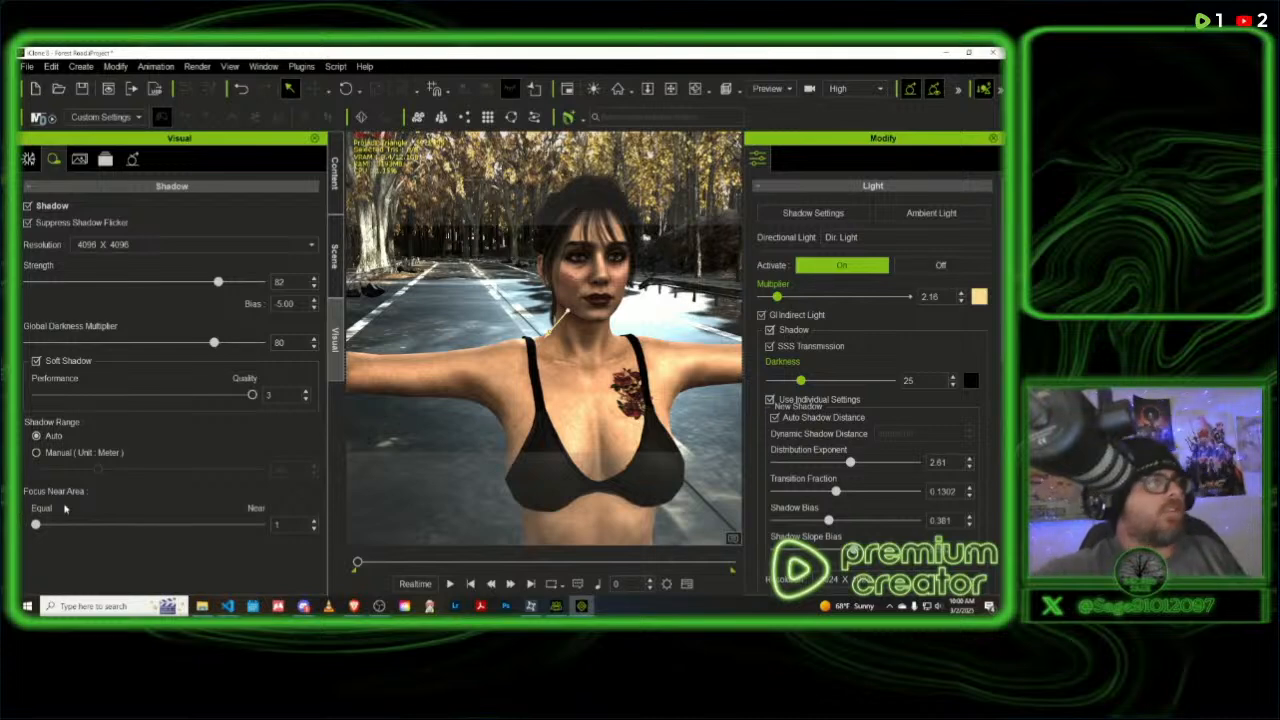
{"action": "left_click", "coordinate": [222, 525]}
{"action": "left_click_drag", "start_coordinate": [235, 528], "coordinate": [192, 525]}
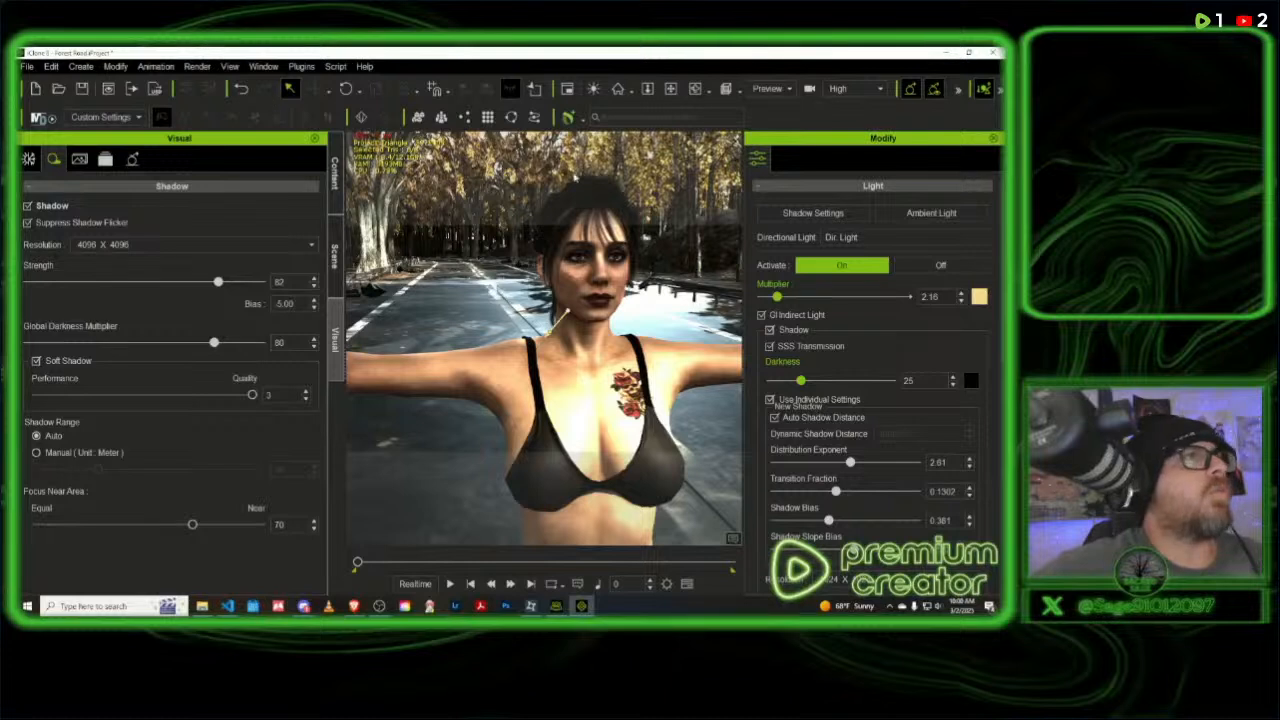
- Rotate the directional light to about X 51.7, Y -6.0, Z 41.7
{"action": "left_click", "coordinate": [336, 252]}
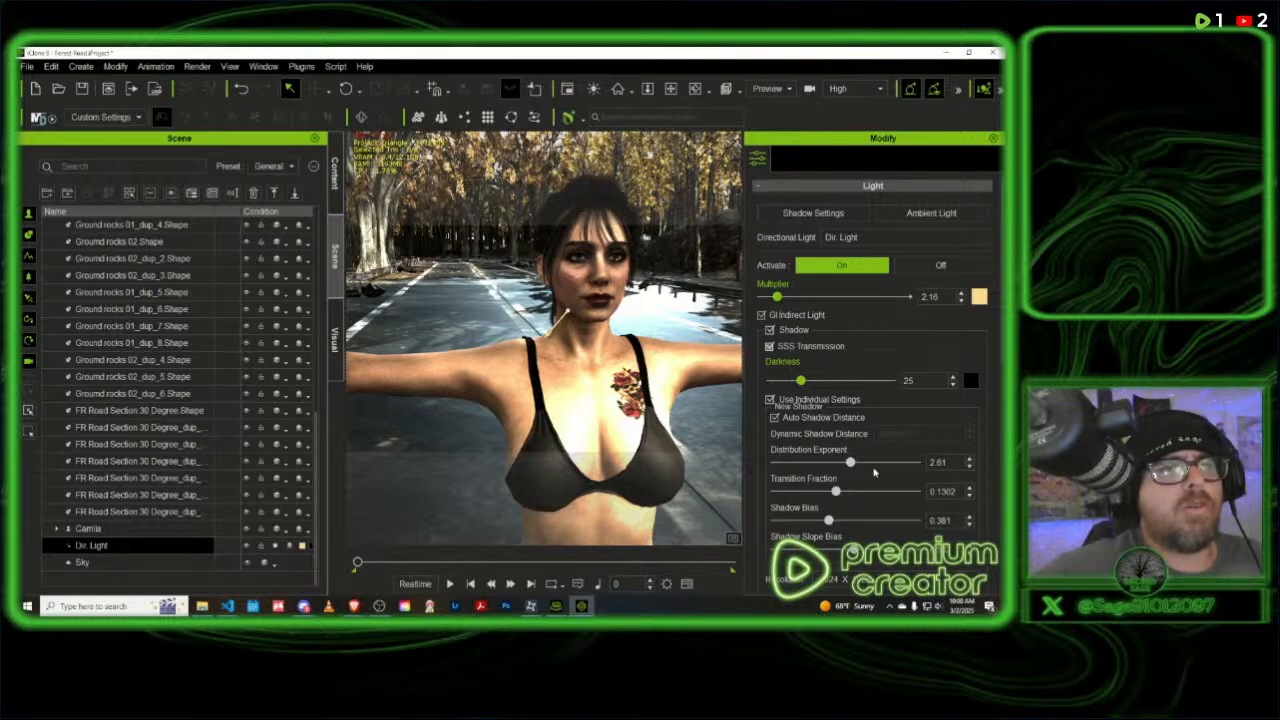
{"action": "scroll", "coordinate": [866, 480], "scroll_direction": "down", "scroll_amount": 10}
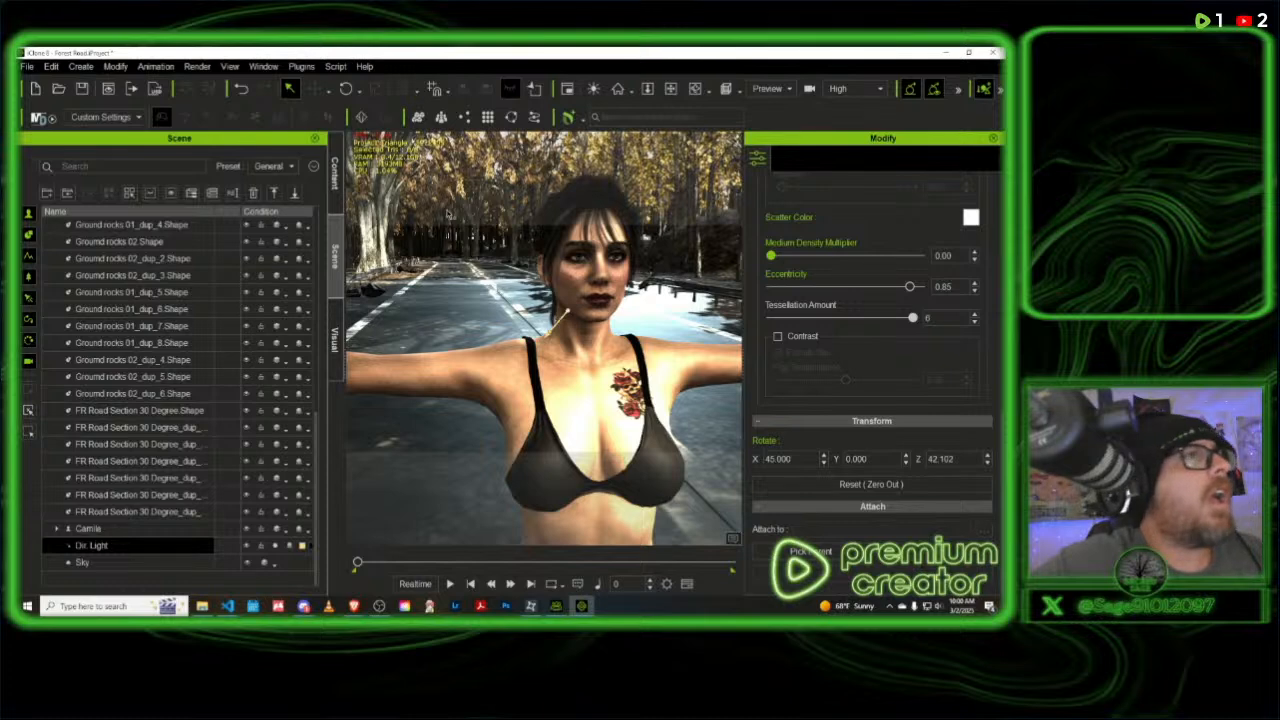
{"action": "left_click", "coordinate": [346, 88]}
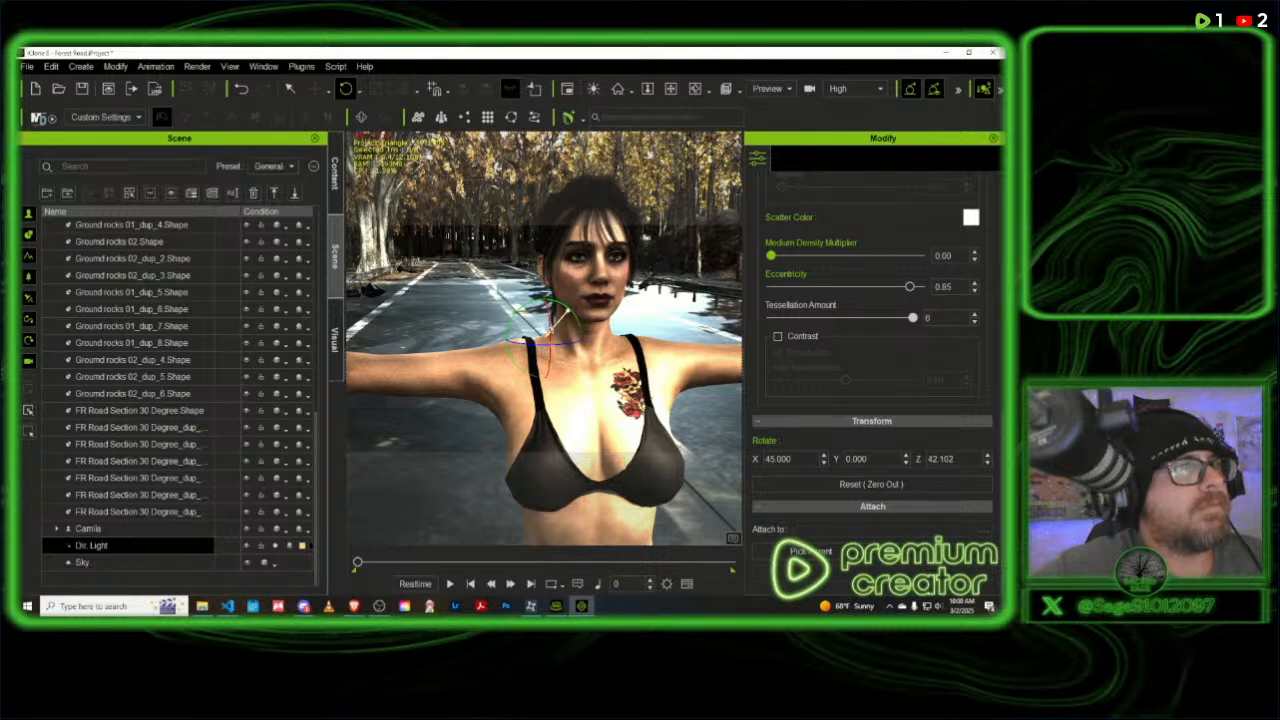
{"action": "left_click_drag", "start_coordinate": [563, 312], "coordinate": [565, 318]}
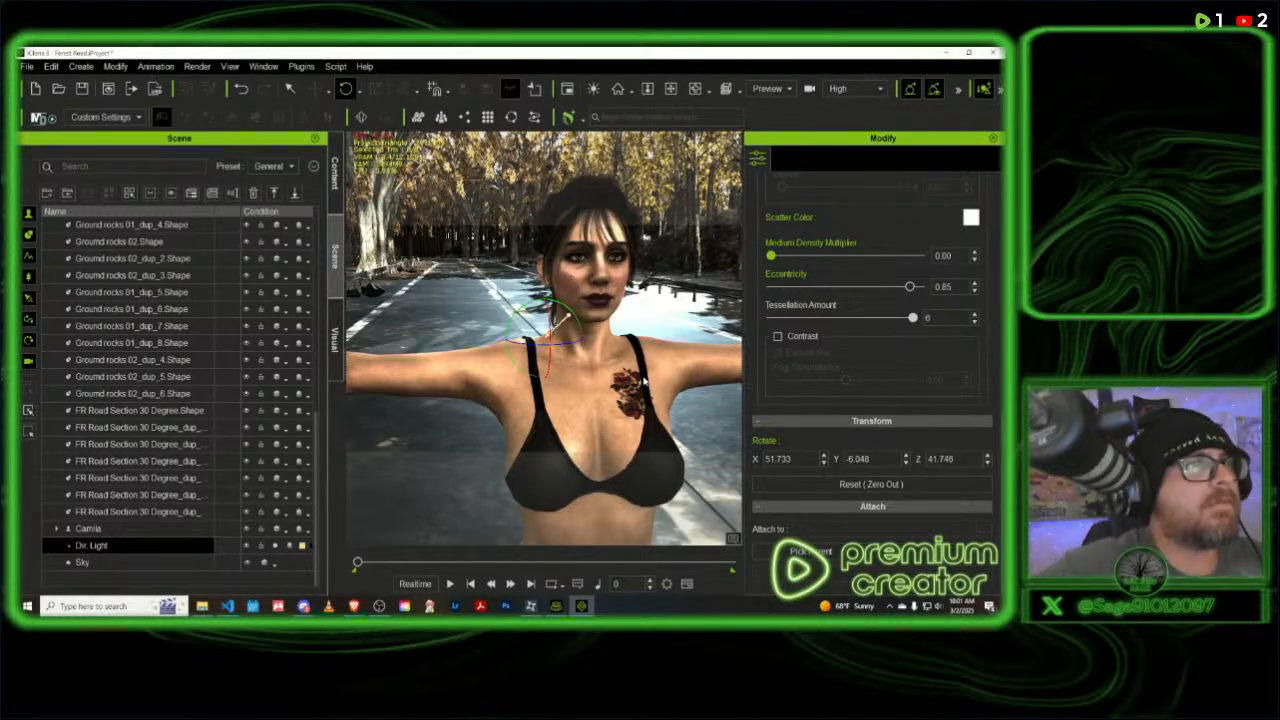
- Examine the light and shadows on the character's body and the surrounding road from near and far
{"action": "right_click_drag", "start_coordinate": [684, 384], "coordinate": [668, 382]}
{"action": "scroll", "coordinate": [660, 385], "scroll_direction": "up", "scroll_amount": 2}
{"action": "middle_click_drag", "start_coordinate": [650, 390], "coordinate": [620, 234]}
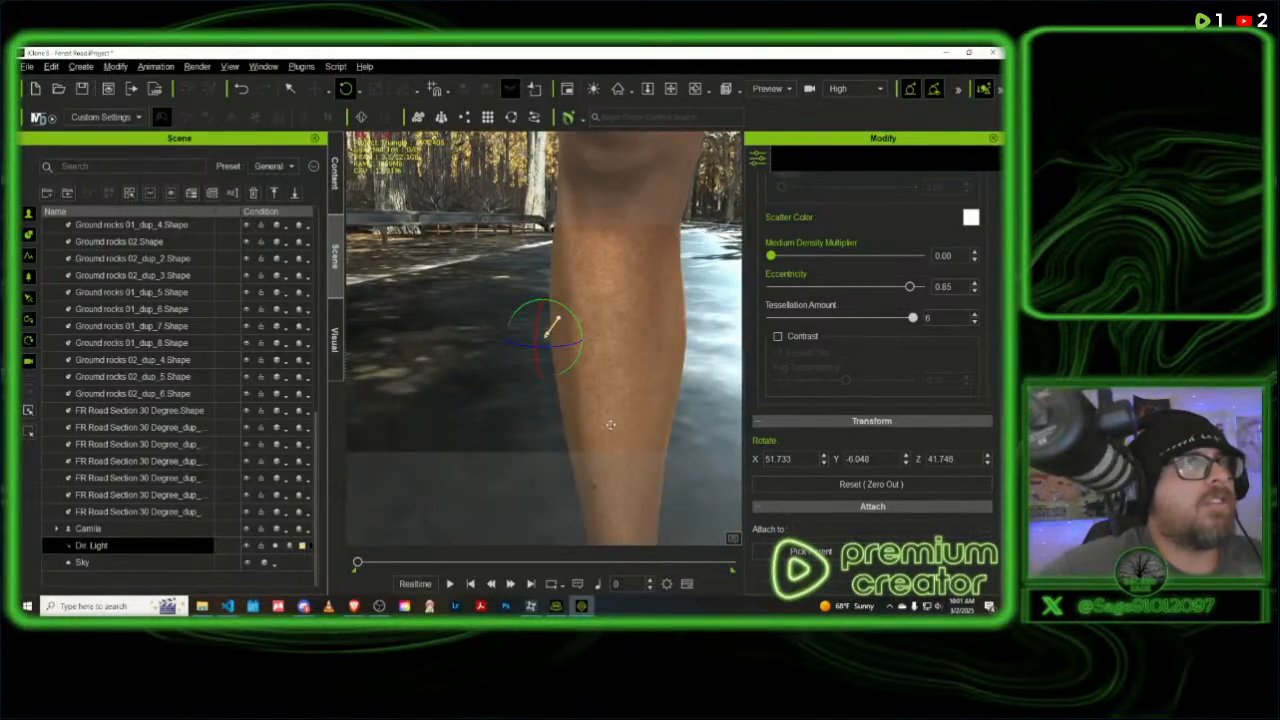
{"action": "scroll", "coordinate": [640, 290], "scroll_direction": "down", "scroll_amount": 5}
{"action": "scroll", "coordinate": [622, 252], "scroll_direction": "down", "scroll_amount": 5}
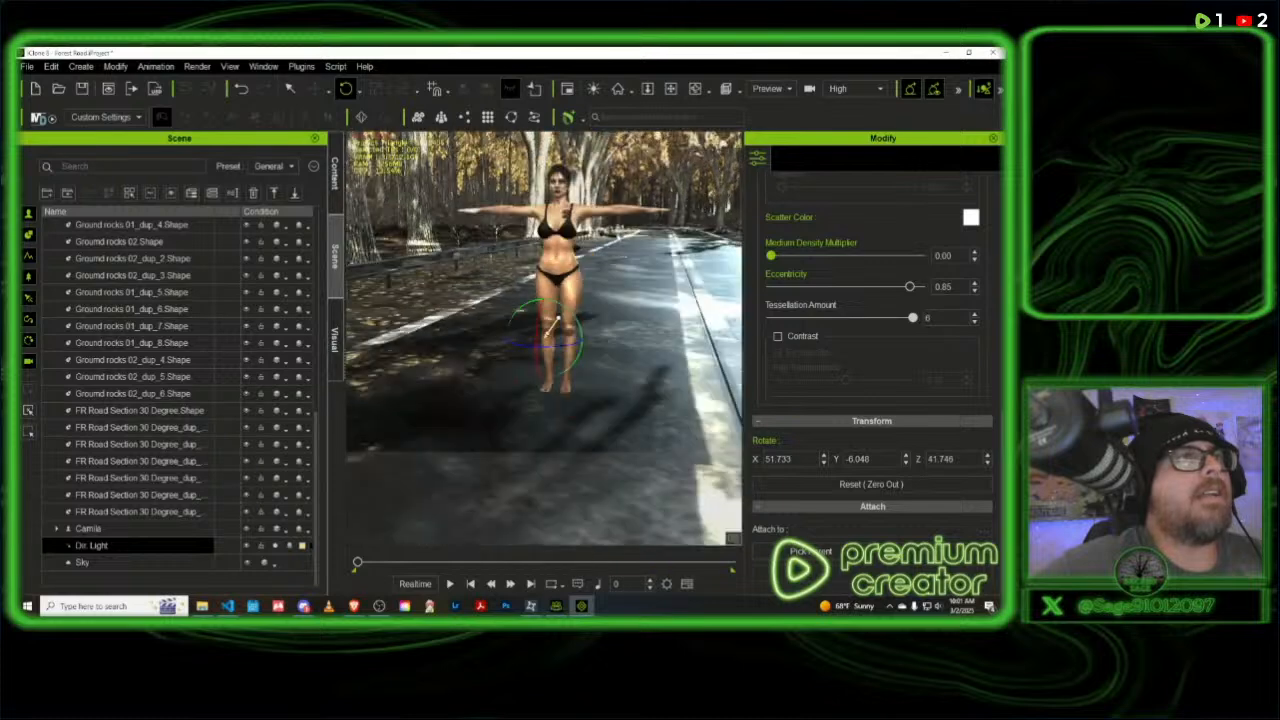
{"action": "middle_click_drag", "start_coordinate": [626, 282], "coordinate": [646, 349]}
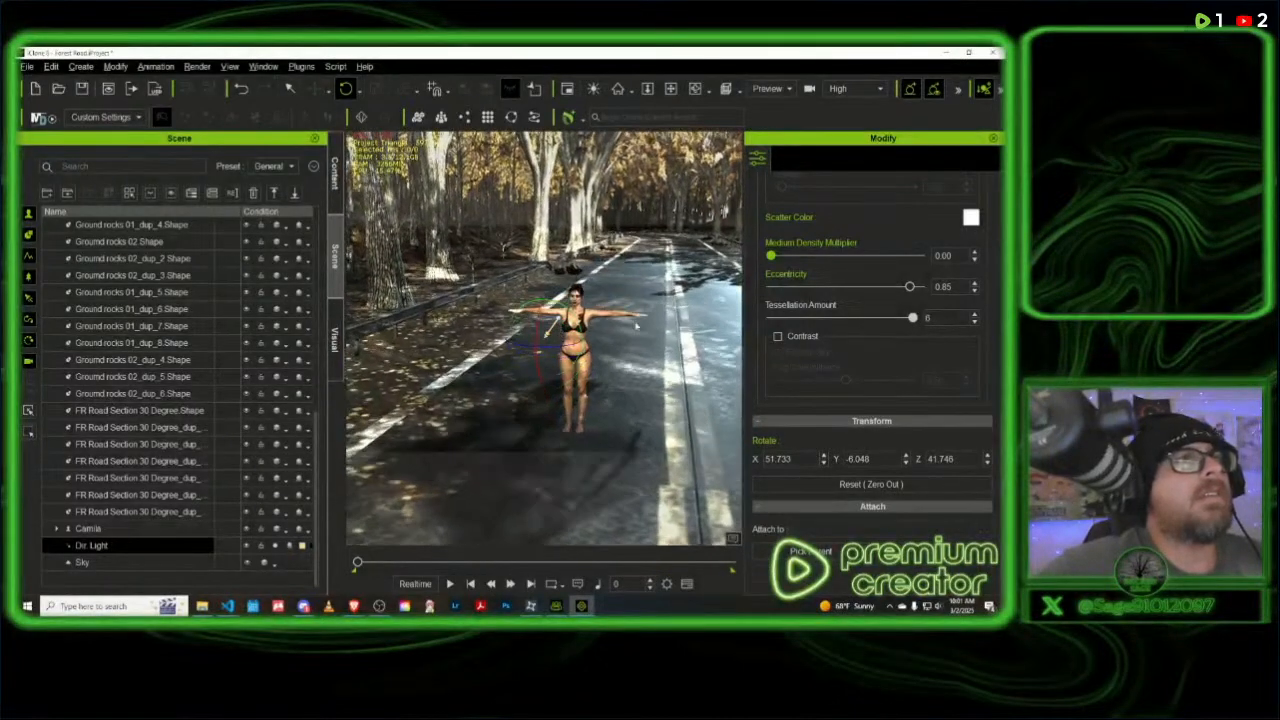
{"action": "scroll", "coordinate": [672, 306], "scroll_direction": "up", "scroll_amount": 2}
{"action": "scroll", "coordinate": [676, 305], "scroll_direction": "up", "scroll_amount": 8}
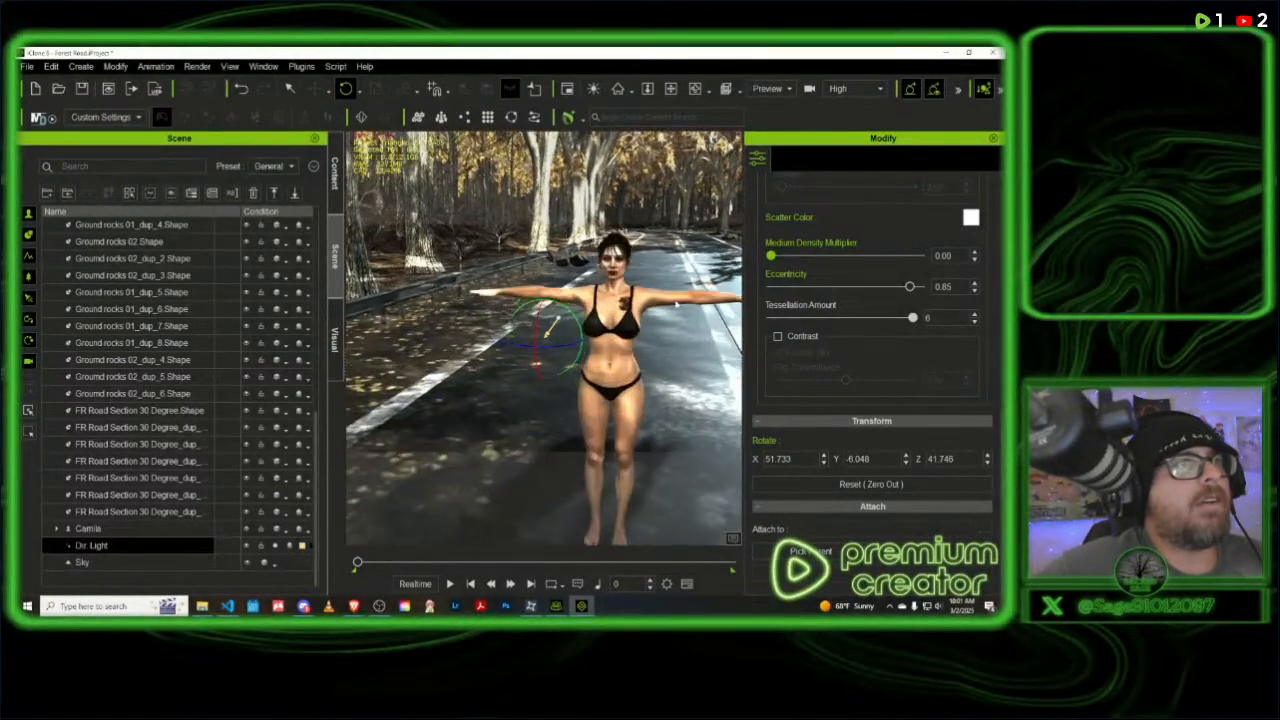
{"action": "scroll", "coordinate": [675, 298], "scroll_direction": "down", "scroll_amount": 3}
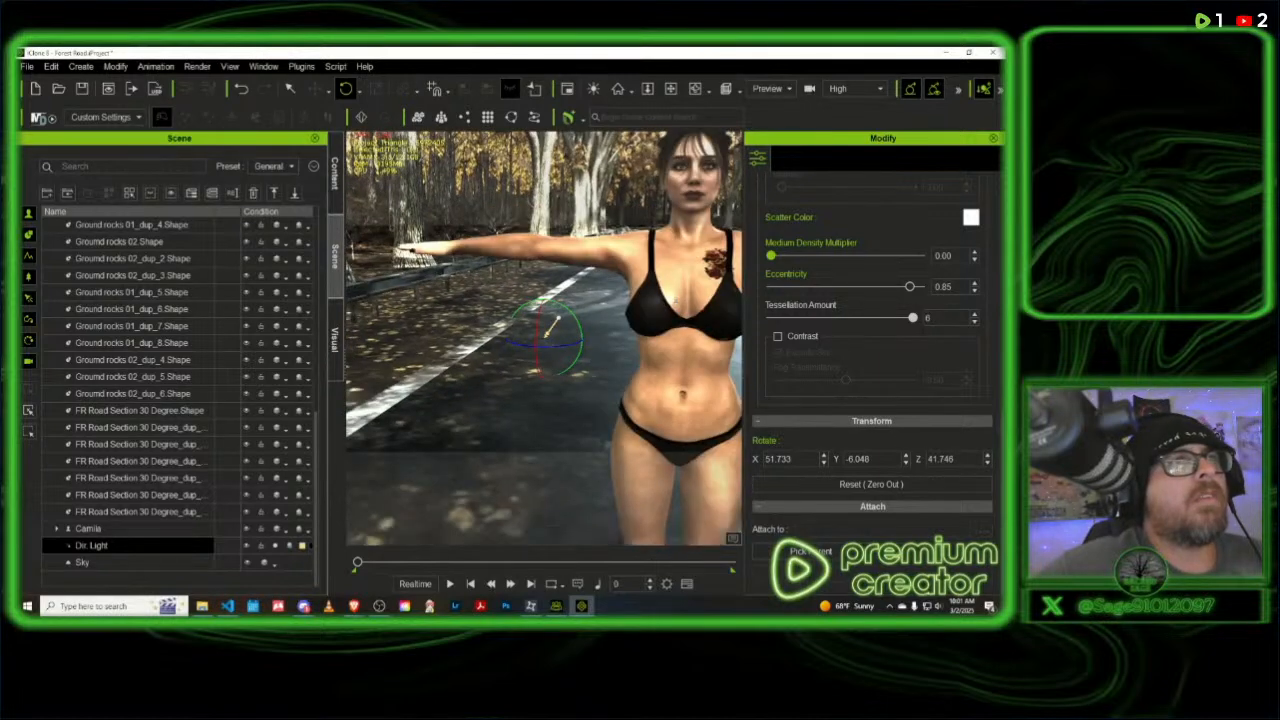
{"action": "middle_click_drag", "start_coordinate": [668, 305], "coordinate": [458, 409]}
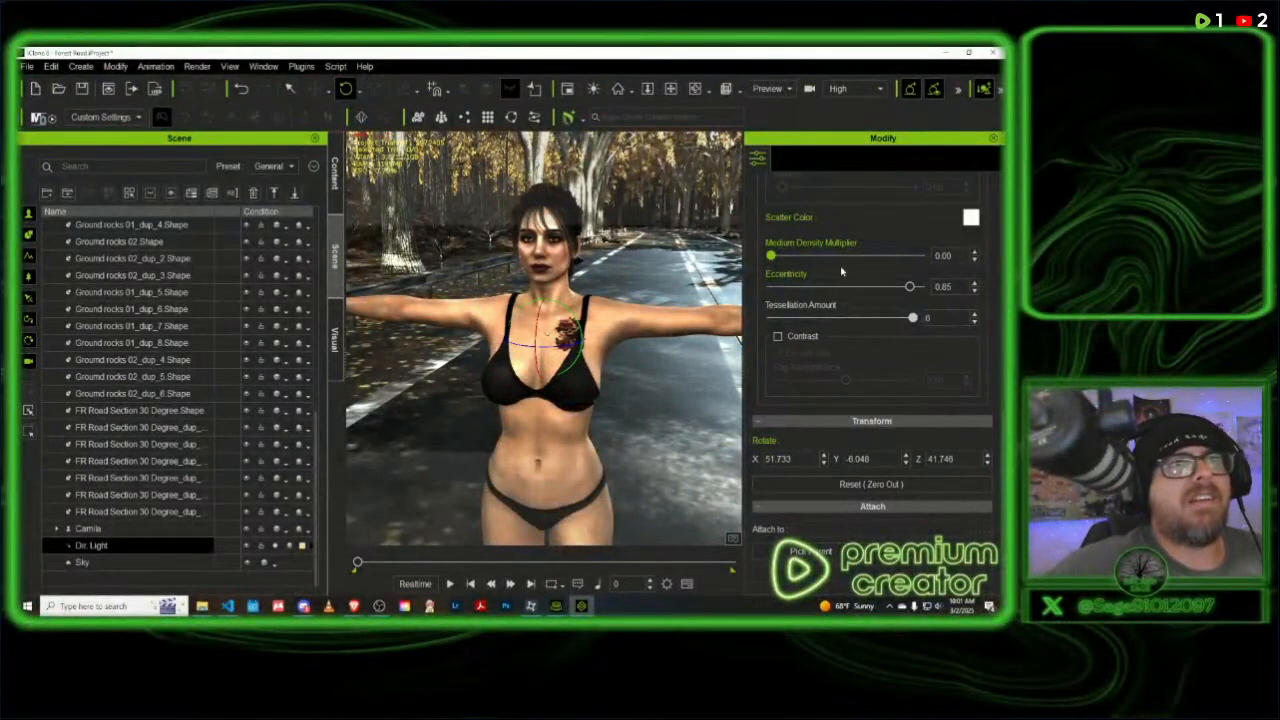
- Toggle the directional light's Soft Shadow option off and back on to compare the shadow edges
{"action": "scroll", "coordinate": [868, 288], "scroll_direction": "up", "scroll_amount": 2}
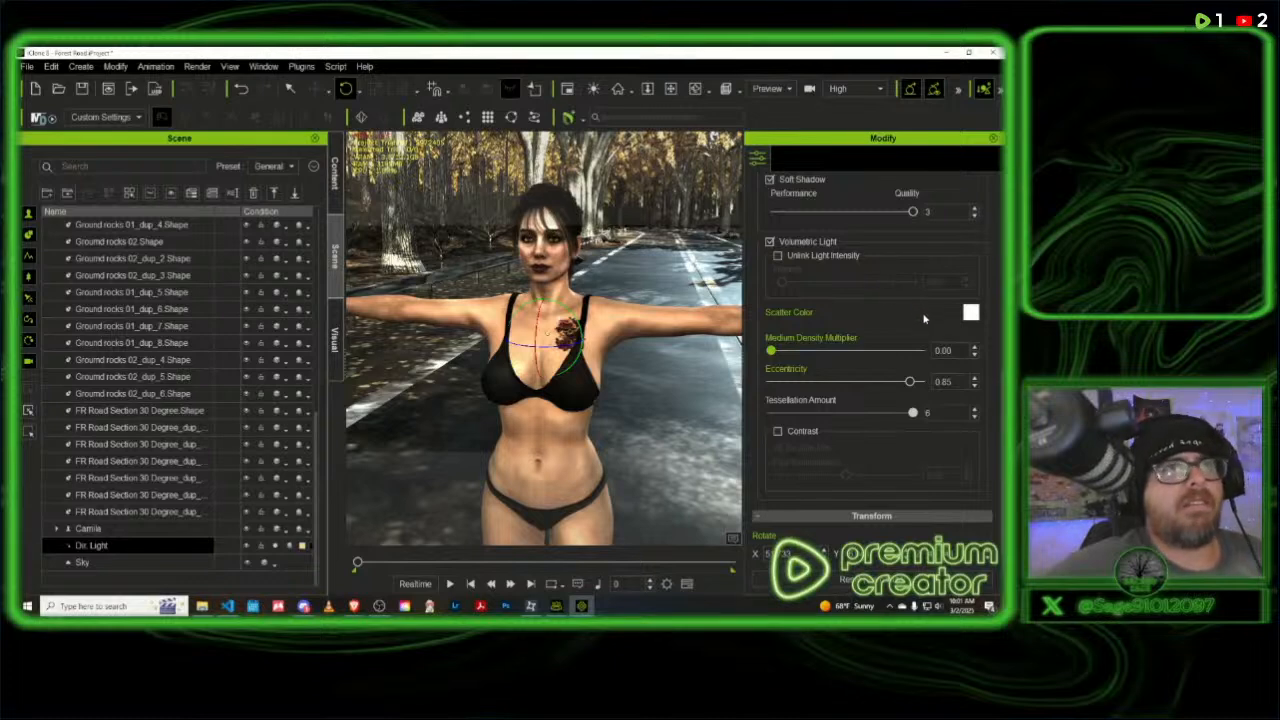
{"action": "scroll", "coordinate": [870, 314], "scroll_direction": "up", "scroll_amount": 2}
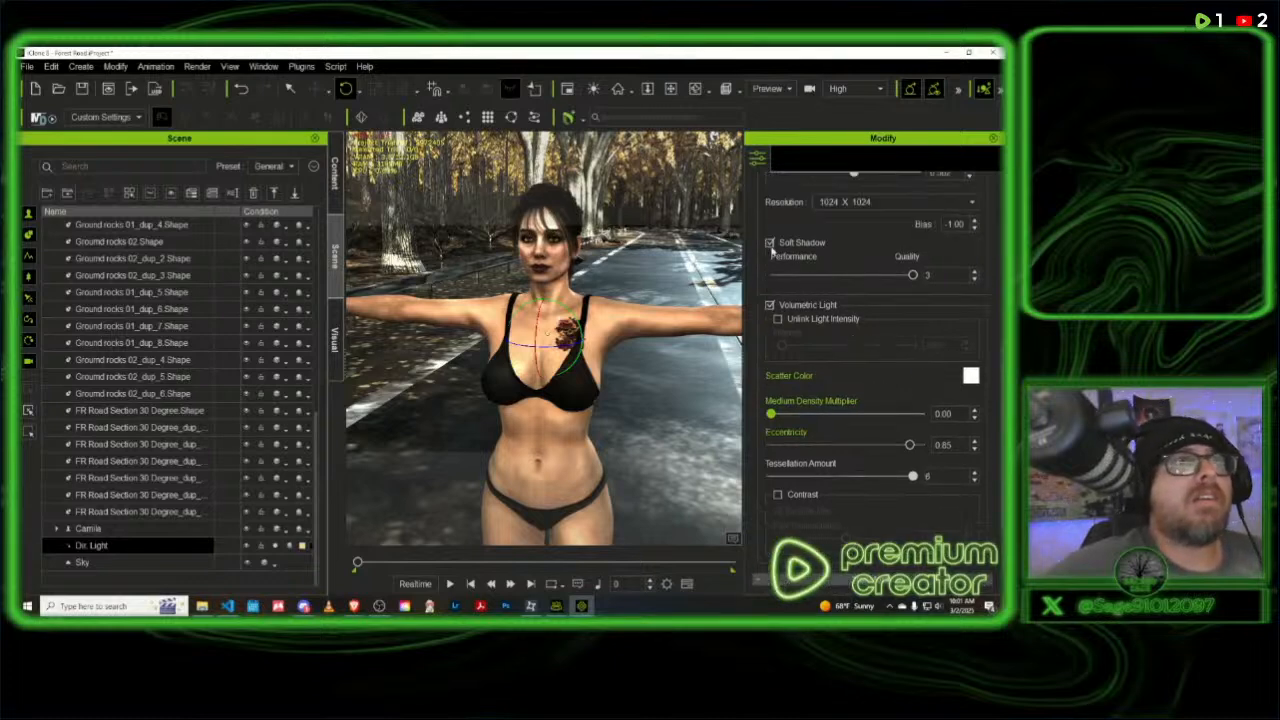
{"action": "left_click", "coordinate": [770, 243]}
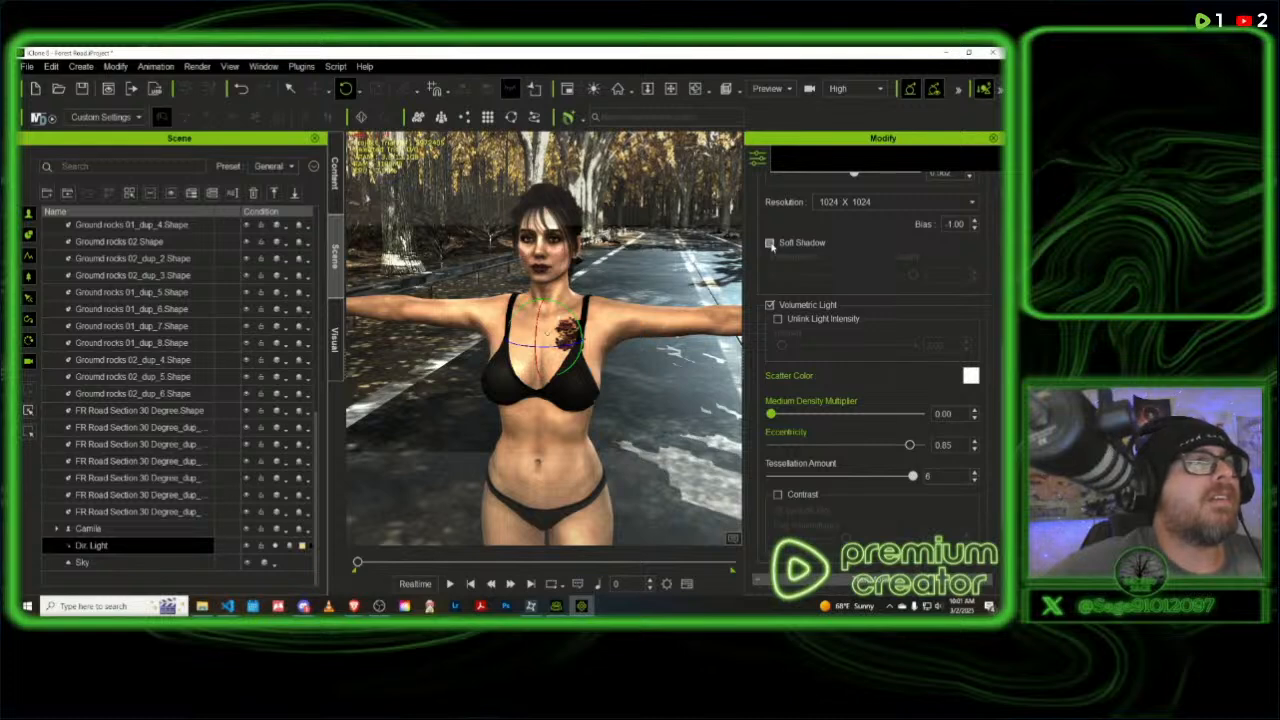
{"action": "left_click", "coordinate": [770, 243]}
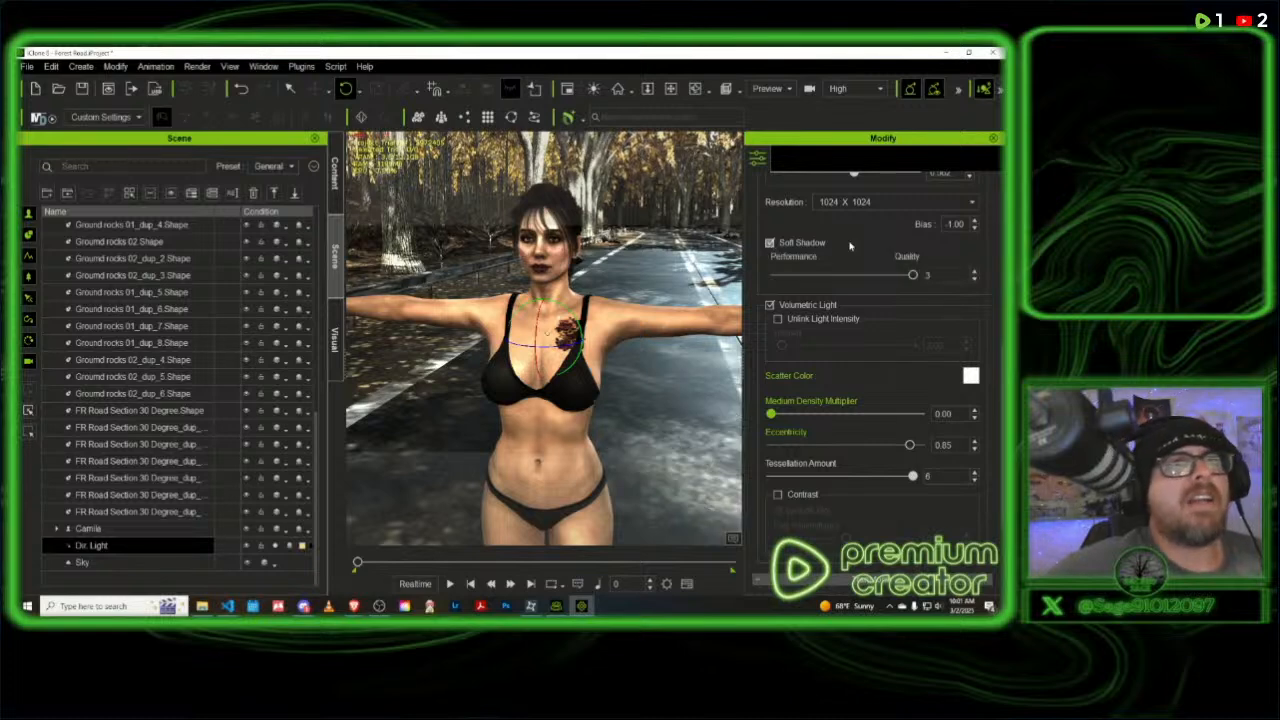
- Set the directional light's shadow Resolution to 4096 x 4096
{"action": "scroll", "coordinate": [868, 295], "scroll_direction": "up", "scroll_amount": 3}
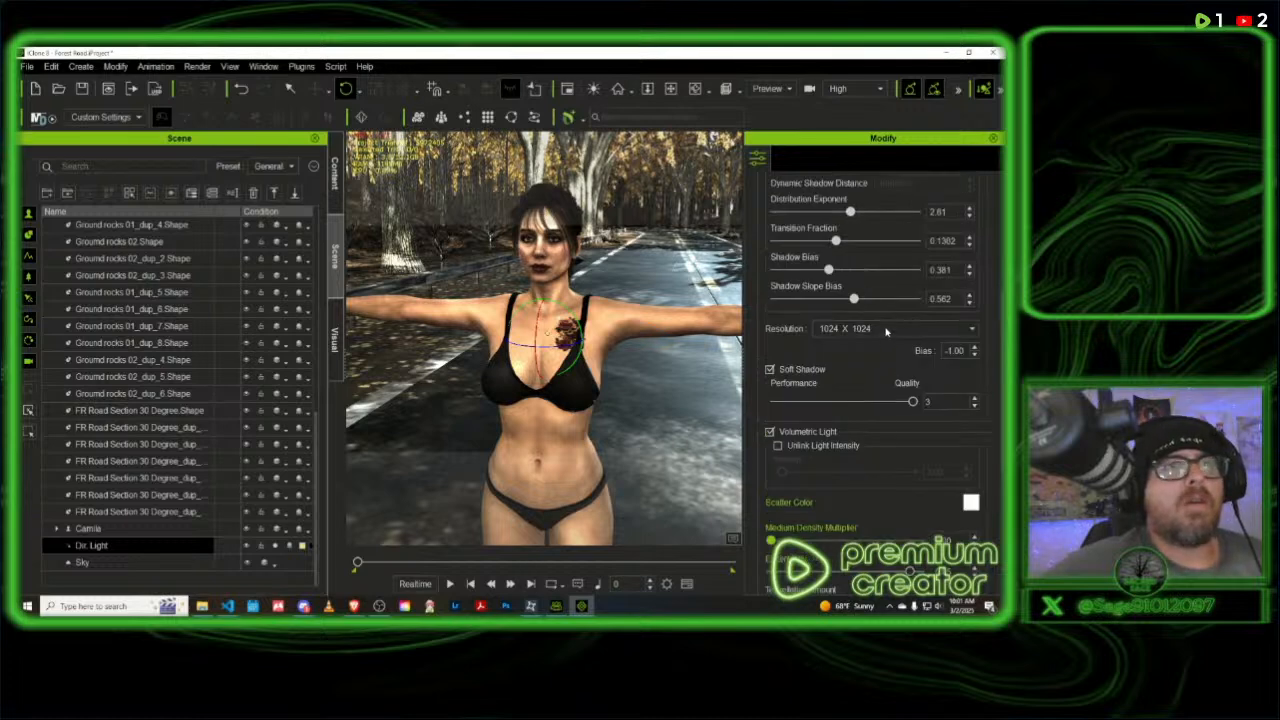
{"action": "left_click", "coordinate": [885, 330]}
{"action": "left_click", "coordinate": [859, 388]}
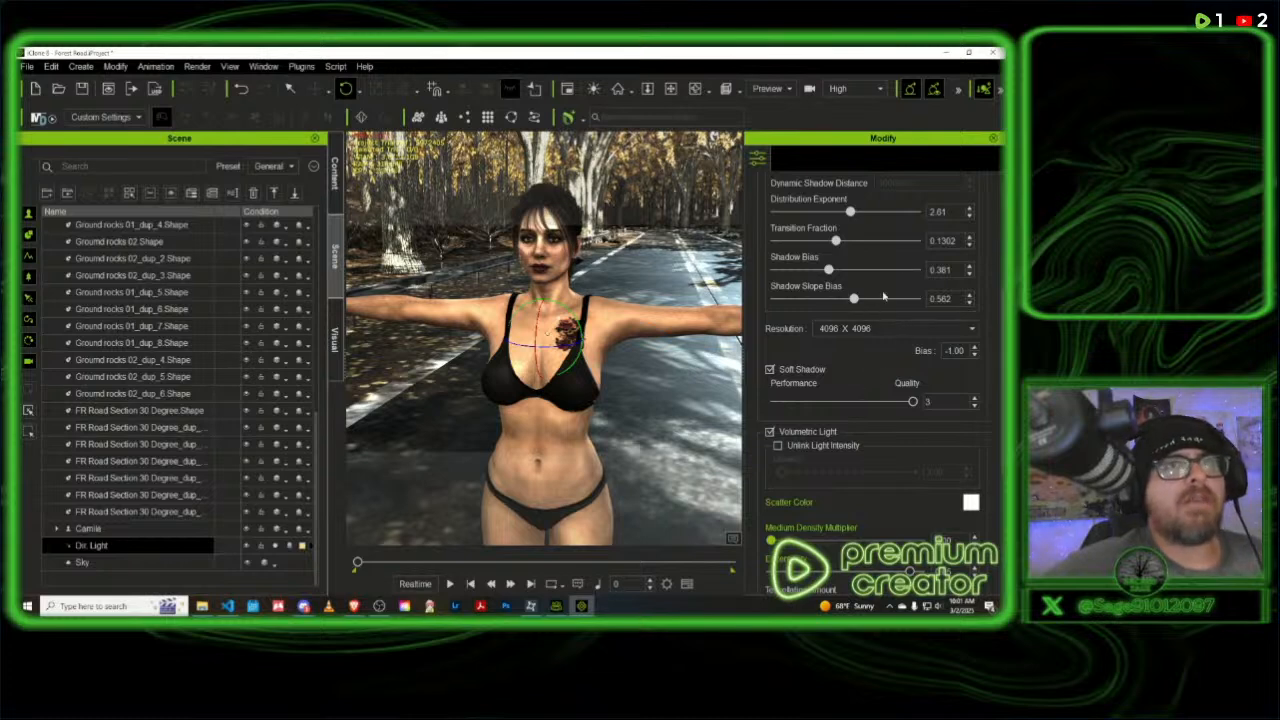
- Raise the directional light's shadow Darkness to 27 and save the project
{"action": "scroll", "coordinate": [902, 280], "scroll_direction": "up", "scroll_amount": 3}
{"action": "scroll", "coordinate": [903, 290], "scroll_direction": "up", "scroll_amount": 3}
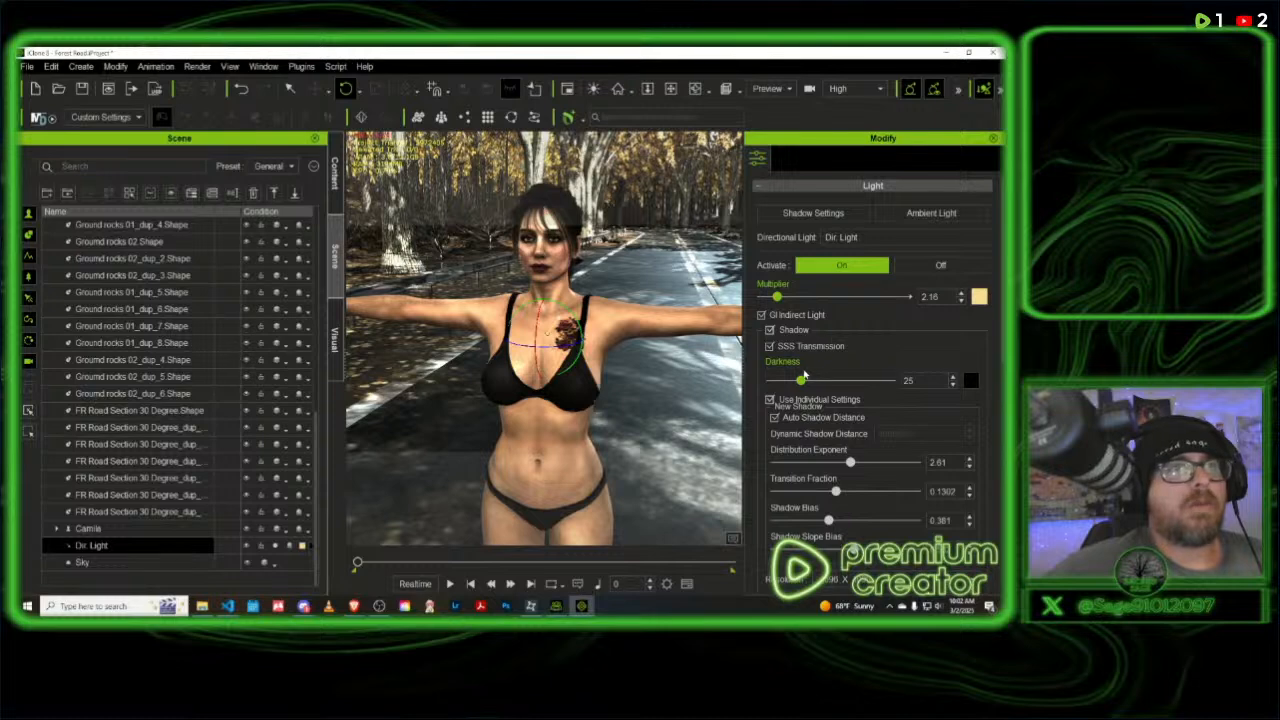
{"action": "mouse_move", "coordinate": [800, 381]}
{"action": "left_mouse_down"}
{"action": "mouse_move", "coordinate": [821, 383]}
{"action": "mouse_move", "coordinate": [805, 381]}
{"action": "left_mouse_up"}
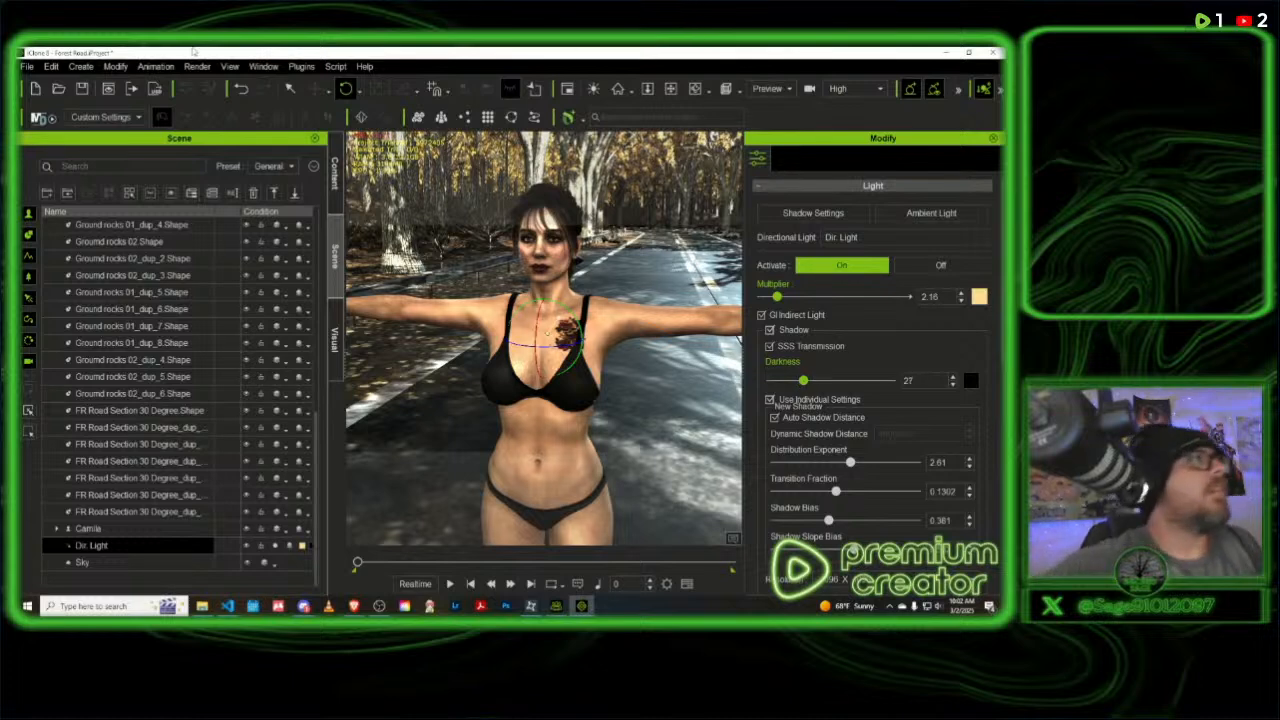
{"action": "left_click", "coordinate": [84, 91]}
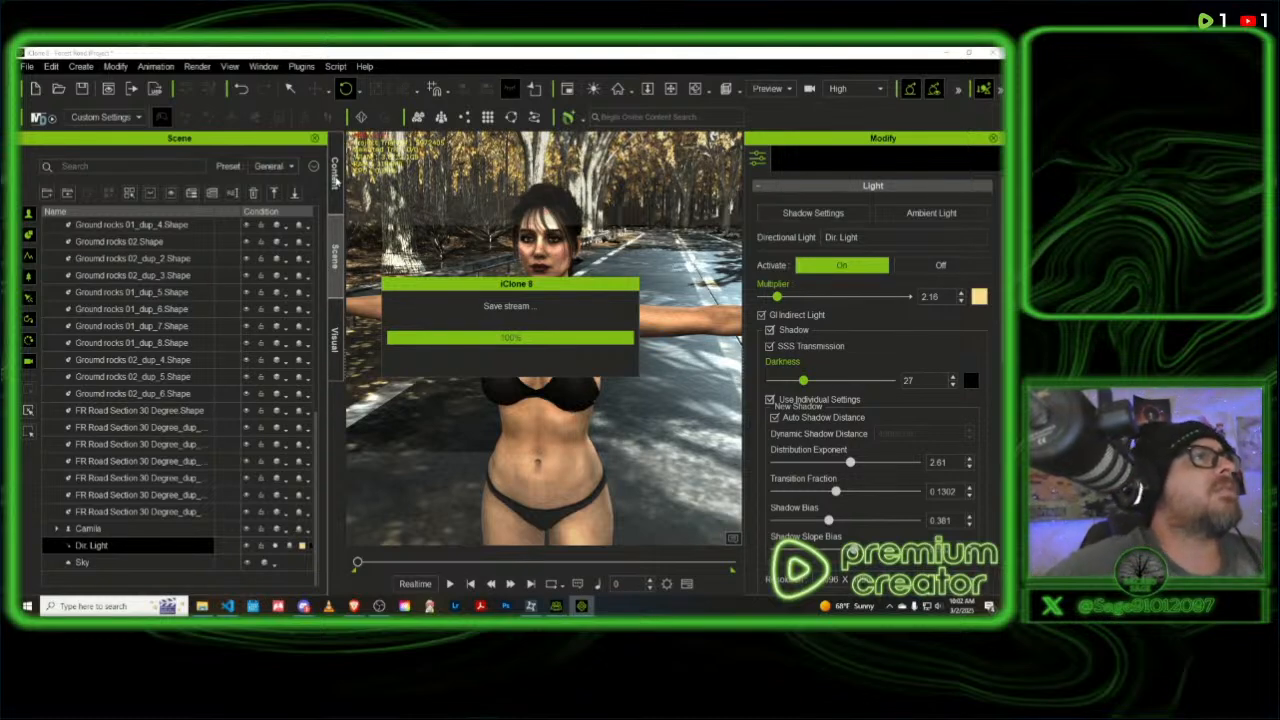
- Search the custom content library's Sky category for "van" and clear the search
{"action": "left_click", "coordinate": [336, 178]}
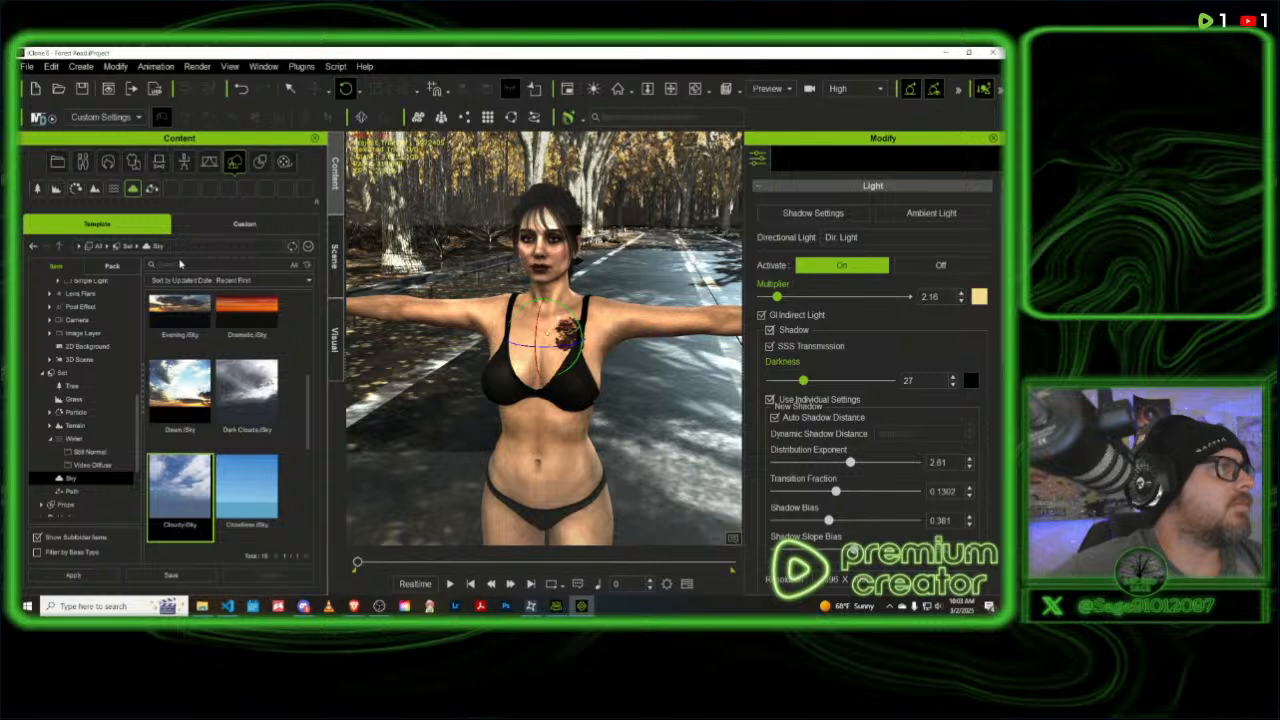
{"action": "left_click", "coordinate": [239, 226]}
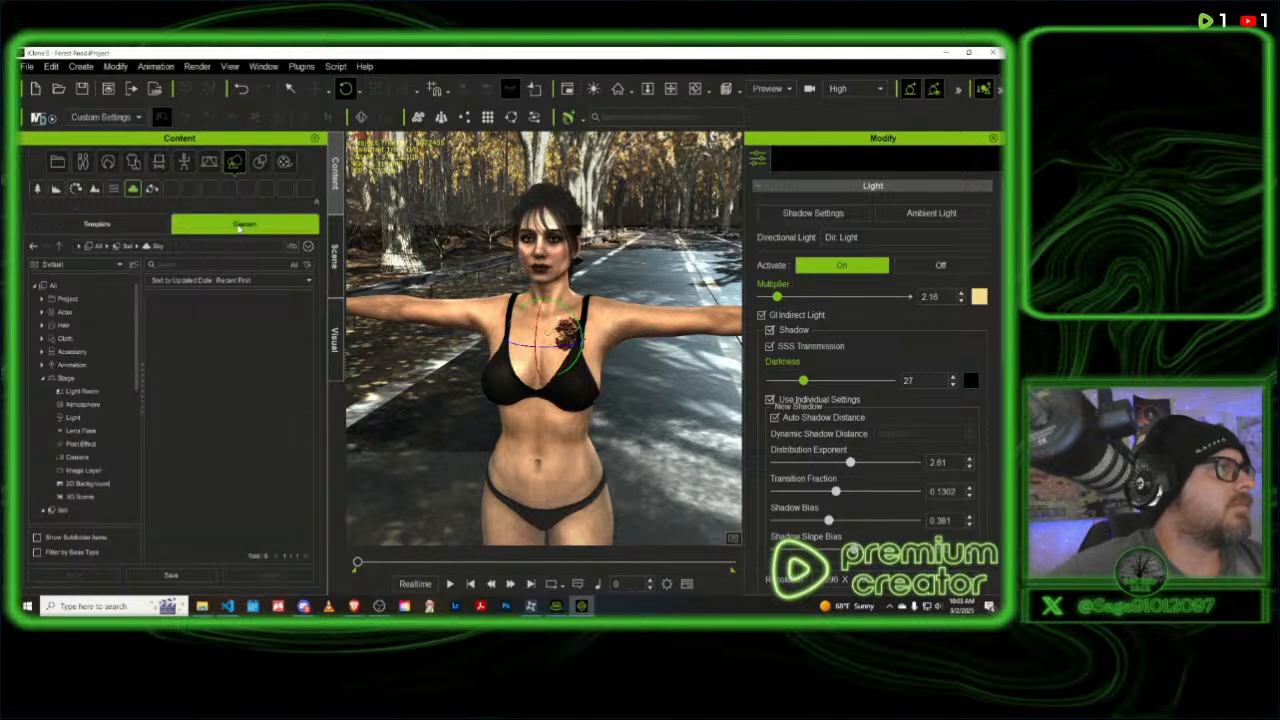
{"action": "left_click", "coordinate": [183, 265]}
{"action": "type", "text": "van"}
{"action": "key", "text": "Return"}
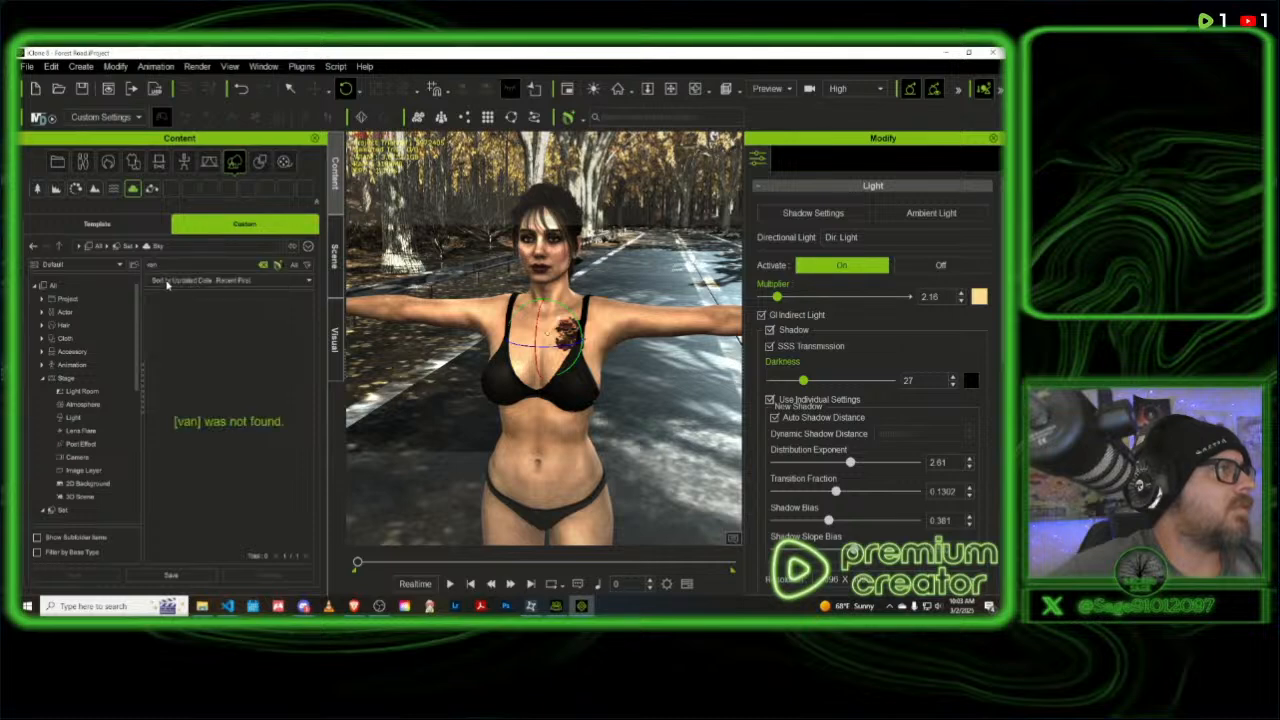
{"action": "left_click", "coordinate": [266, 265]}
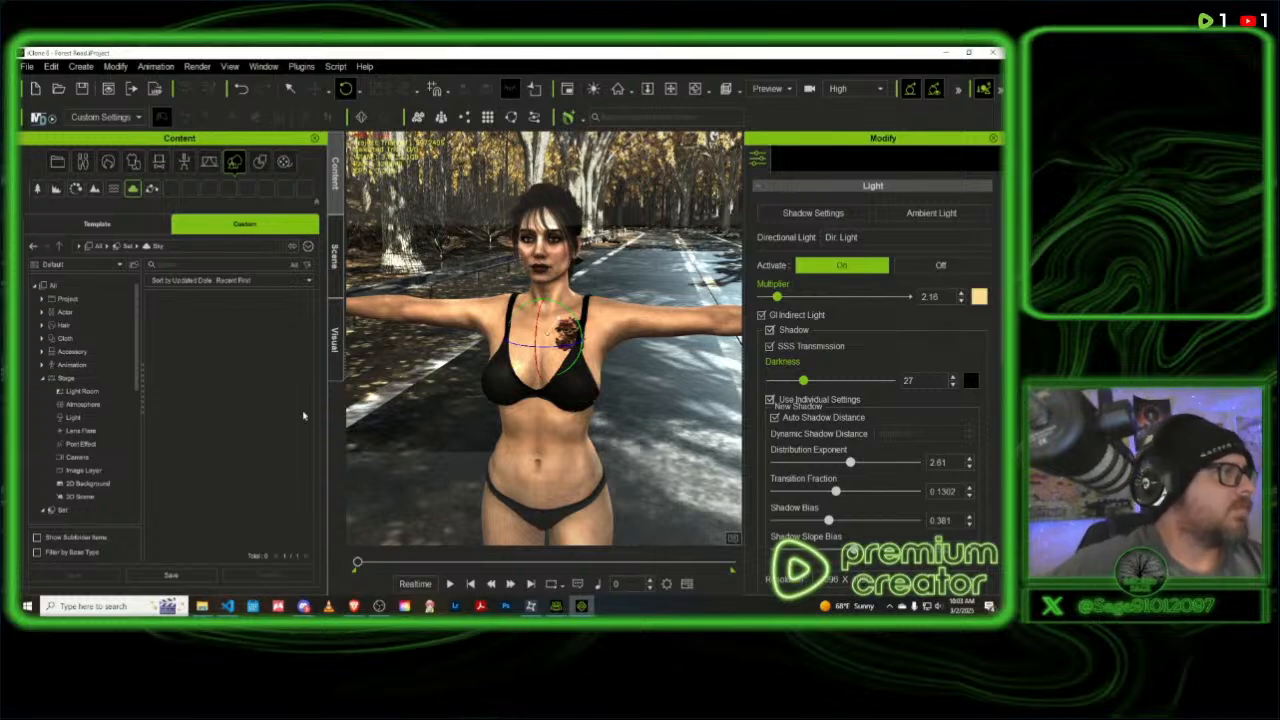
- Expand the Props group in the custom content library and open its Building category to look for a van
{"action": "scroll", "coordinate": [86, 461], "scroll_direction": "down", "scroll_amount": 2}
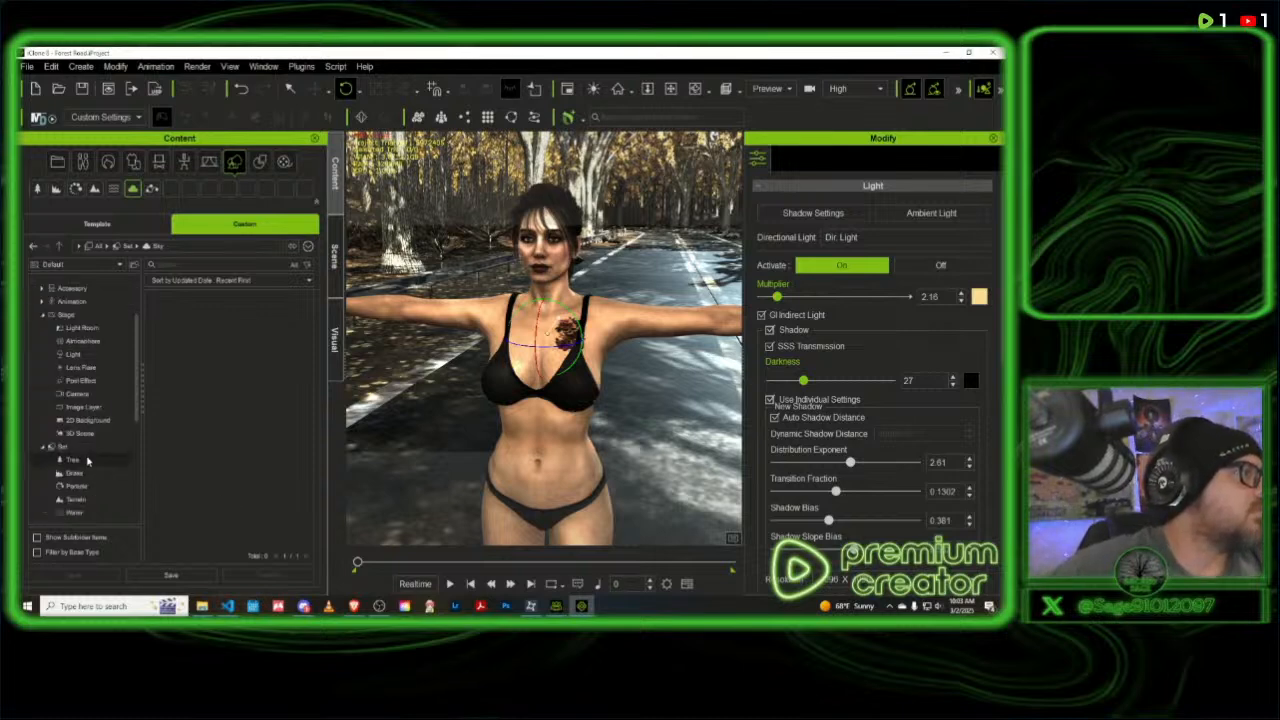
{"action": "scroll", "coordinate": [87, 461], "scroll_direction": "down", "scroll_amount": 1}
{"action": "scroll", "coordinate": [86, 461], "scroll_direction": "down", "scroll_amount": 1}
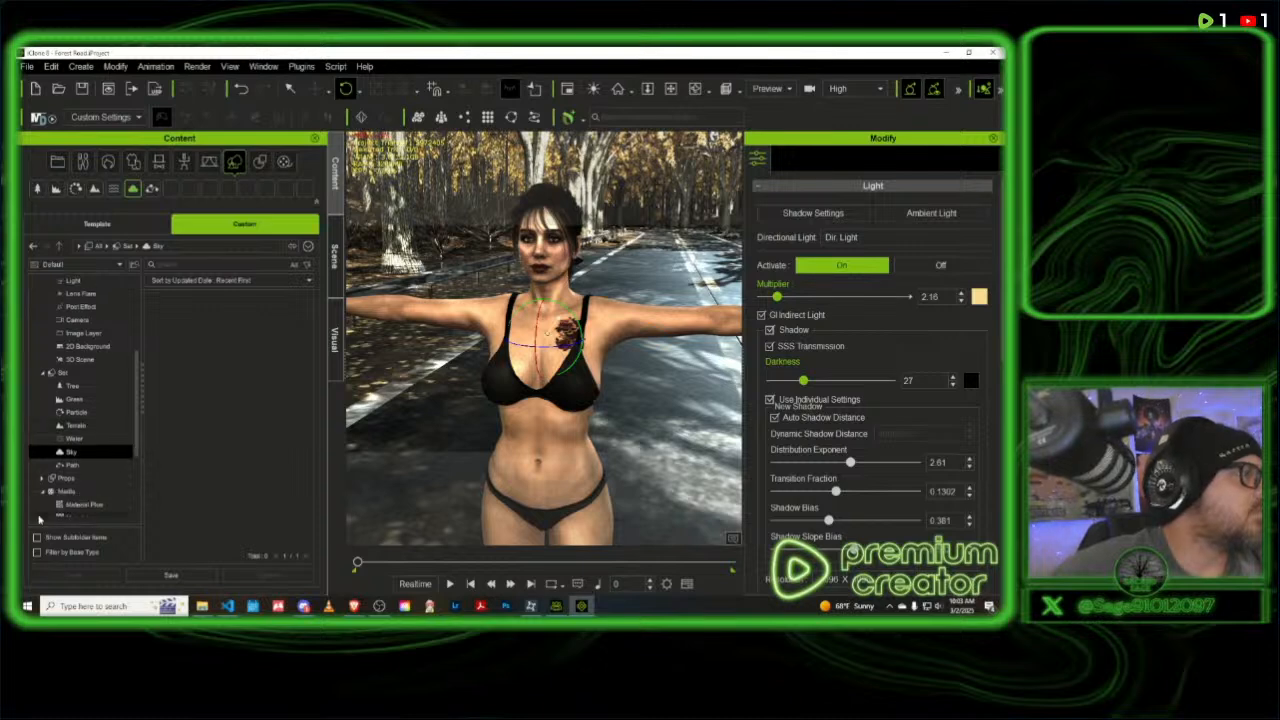
{"action": "left_click", "coordinate": [43, 480]}
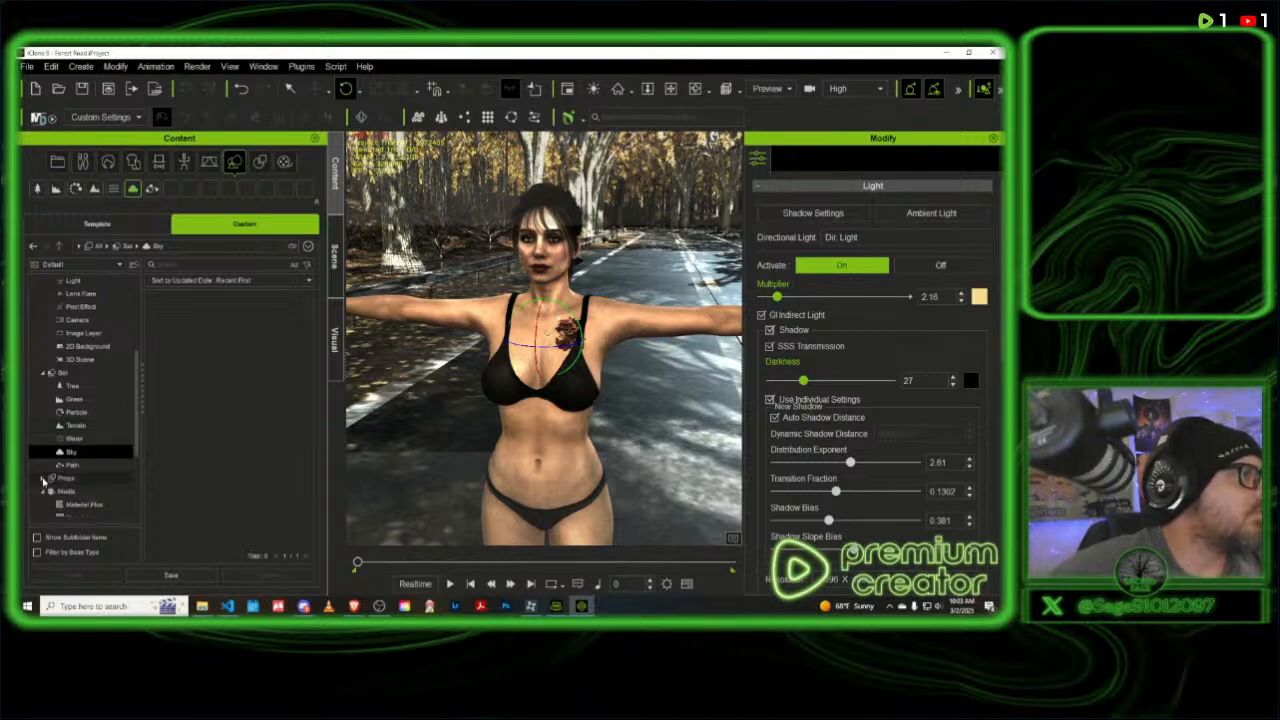
{"action": "scroll", "coordinate": [86, 485], "scroll_direction": "down", "scroll_amount": 1}
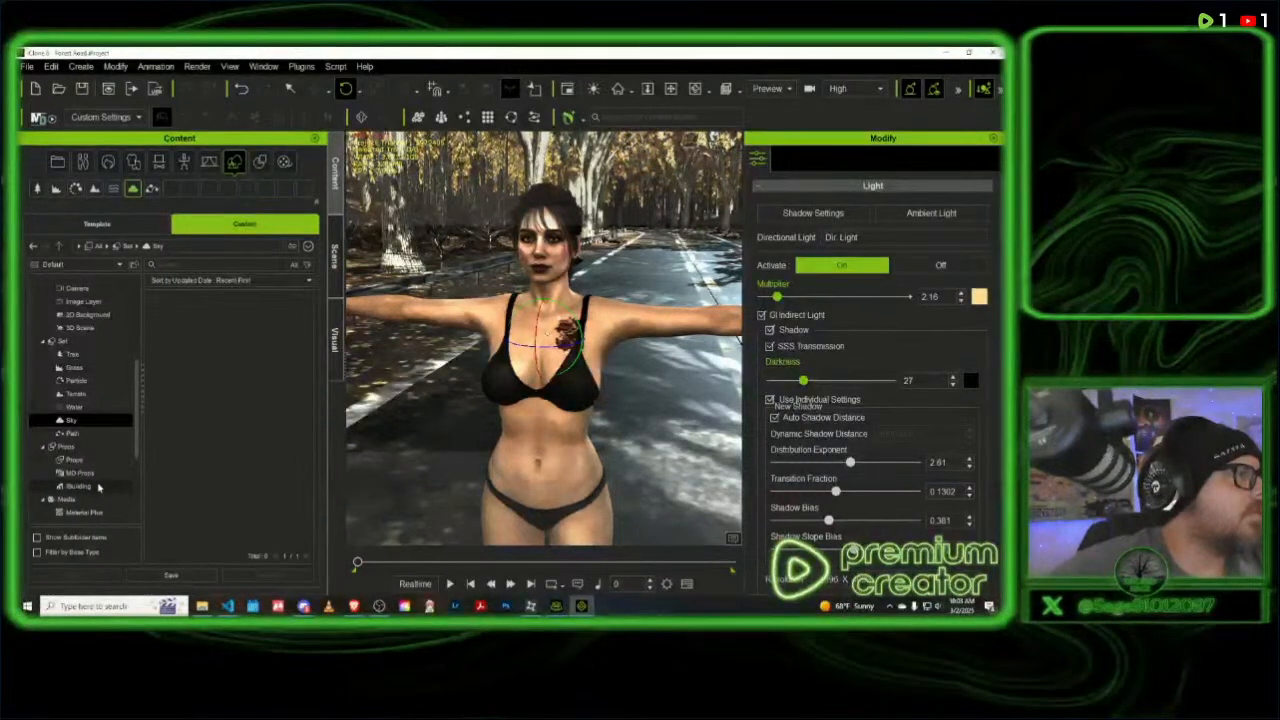
{"action": "scroll", "coordinate": [100, 486], "scroll_direction": "down", "scroll_amount": 1}
{"action": "scroll", "coordinate": [98, 487], "scroll_direction": "down", "scroll_amount": 1}
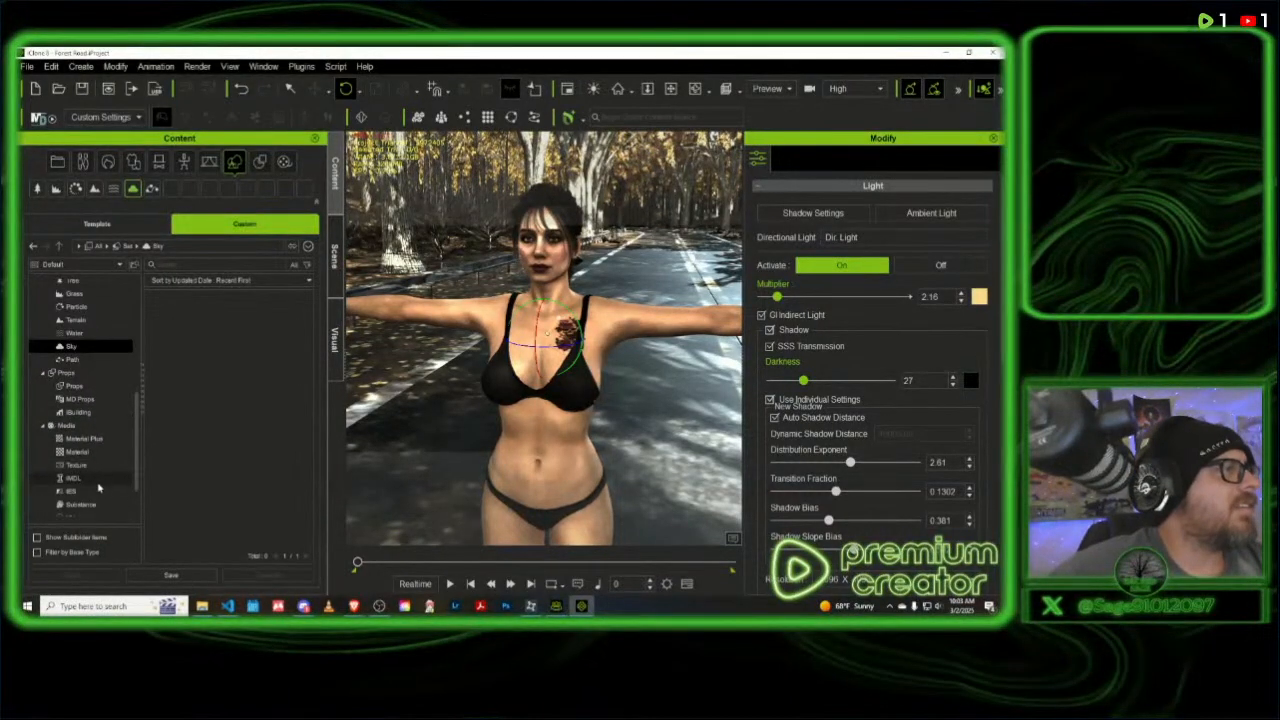
{"action": "scroll", "coordinate": [98, 487], "scroll_direction": "down", "scroll_amount": 1}
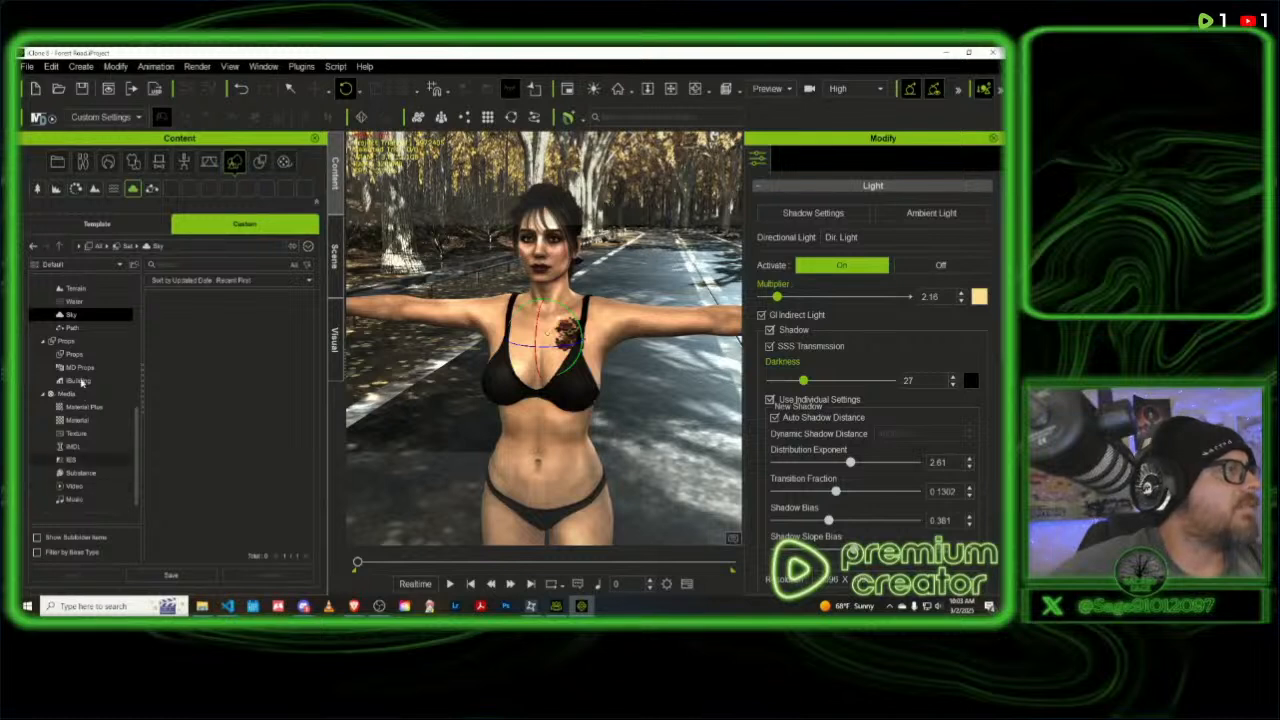
{"action": "left_click", "coordinate": [84, 381]}
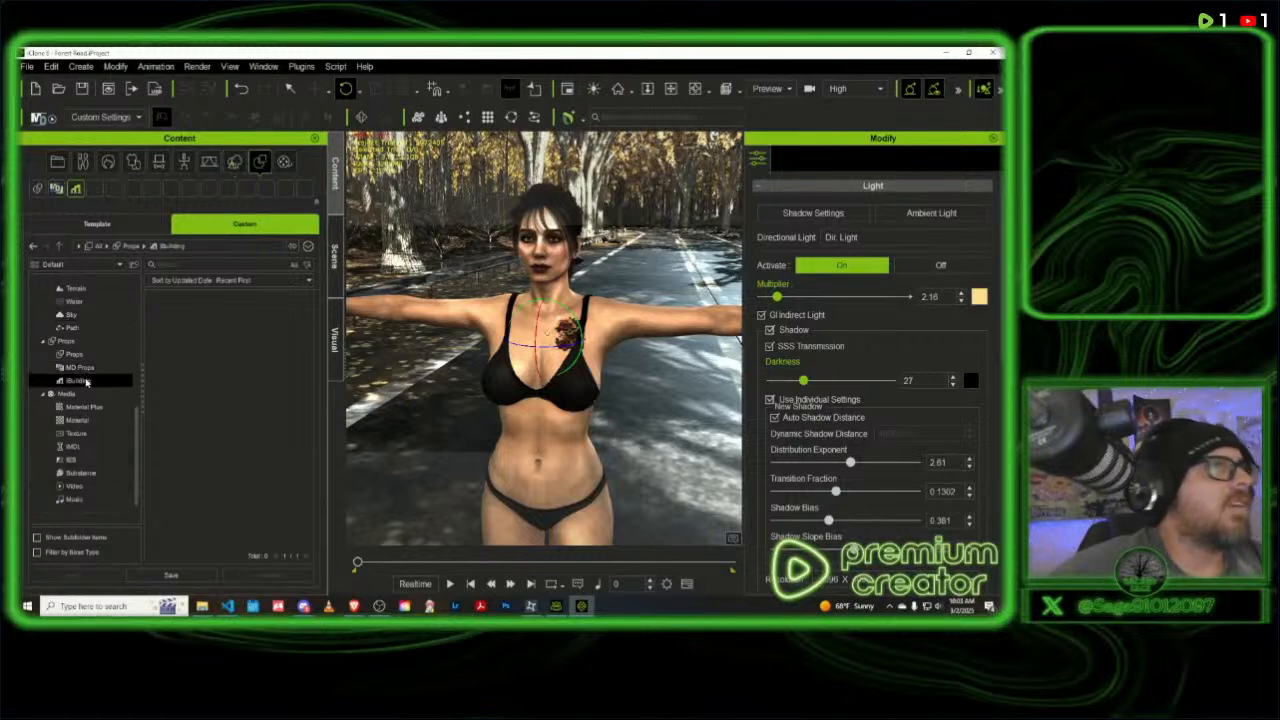
- Lower the viewport render quality to Medium
{"action": "left_click", "coordinate": [880, 89]}
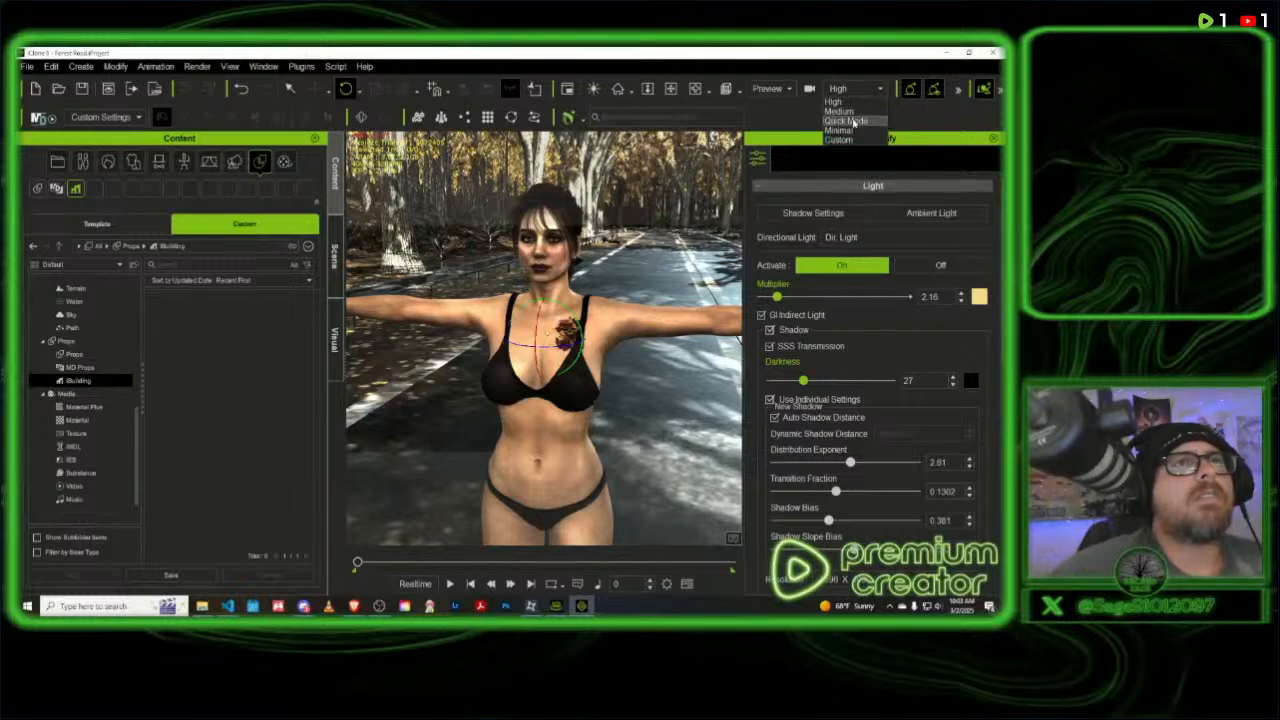
{"action": "left_click", "coordinate": [850, 121]}
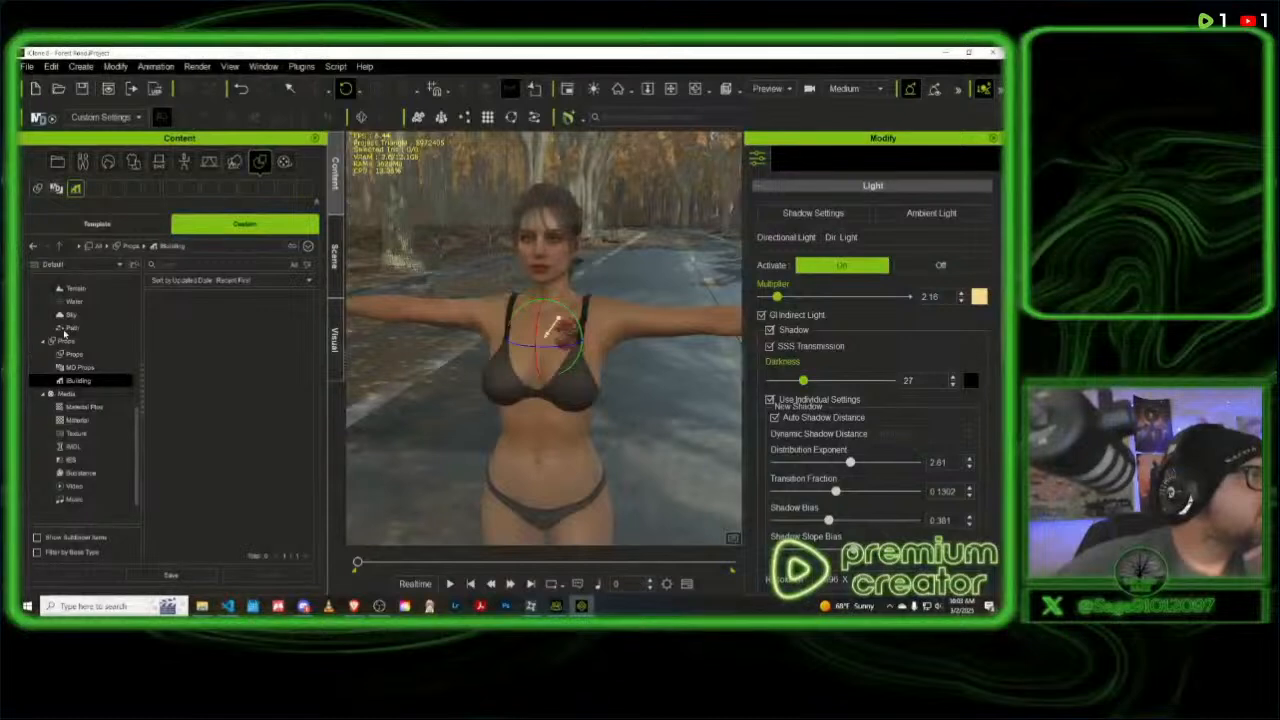
- Check the custom library's 2D Background category under Stage and show the same category in the template library
{"action": "scroll", "coordinate": [74, 330], "scroll_direction": "up", "scroll_amount": 1}
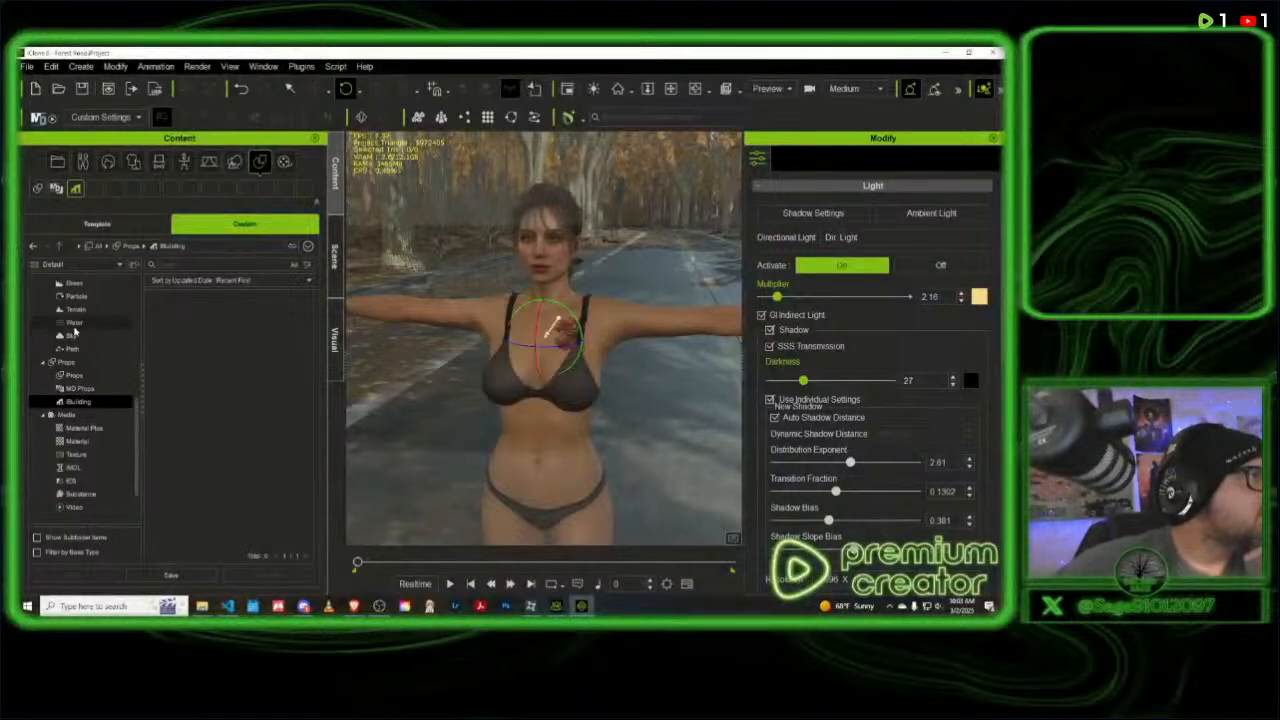
{"action": "scroll", "coordinate": [74, 330], "scroll_direction": "up", "scroll_amount": 3}
{"action": "scroll", "coordinate": [76, 328], "scroll_direction": "up", "scroll_amount": 3}
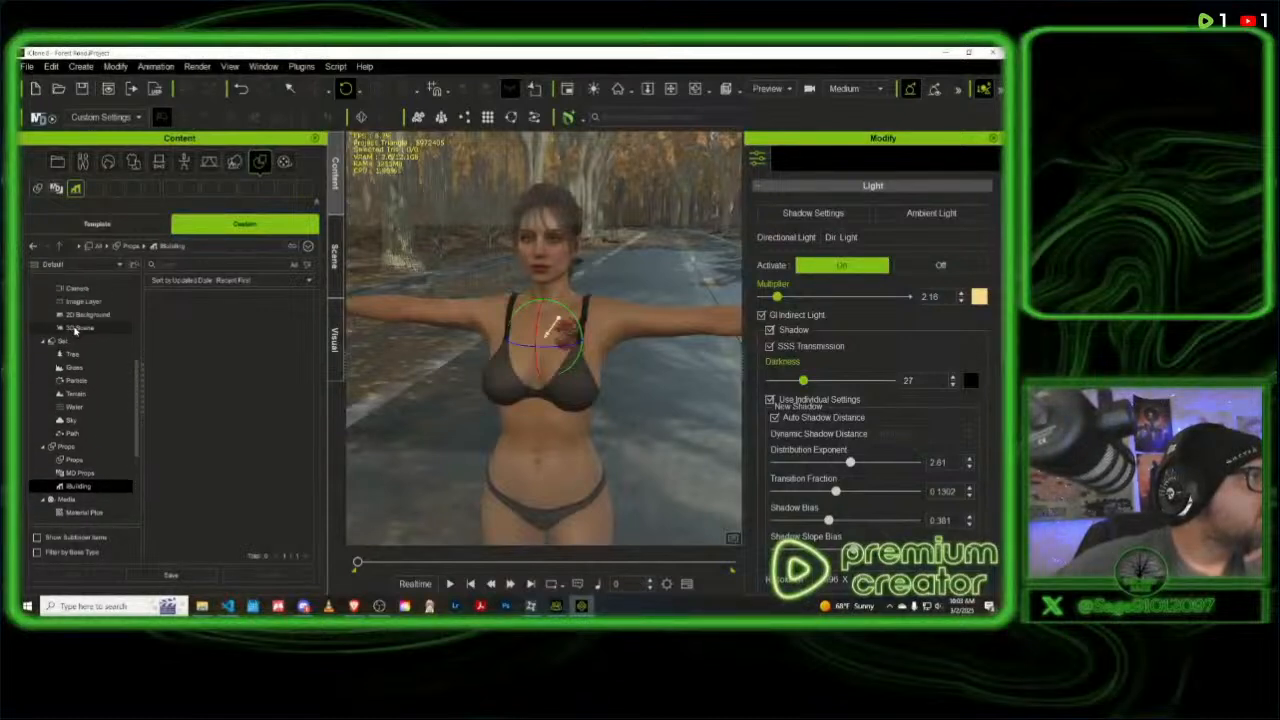
{"action": "left_click", "coordinate": [84, 315]}
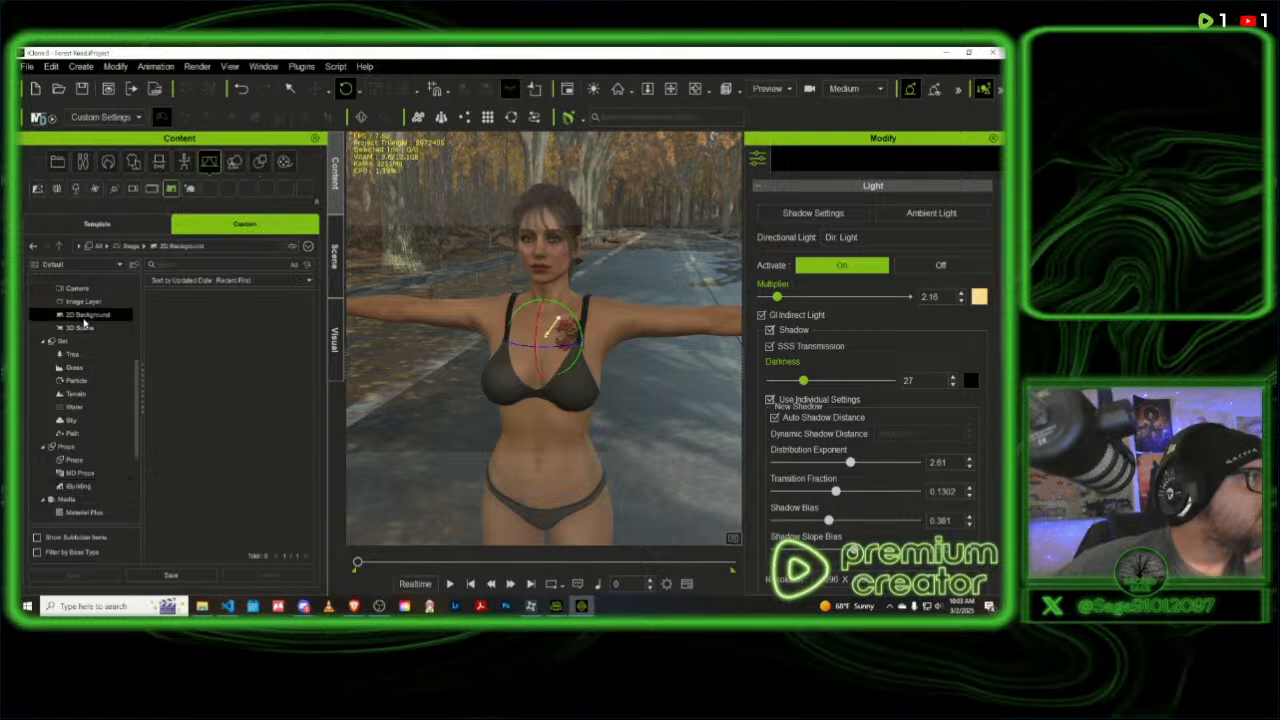
{"action": "left_click", "coordinate": [97, 228]}
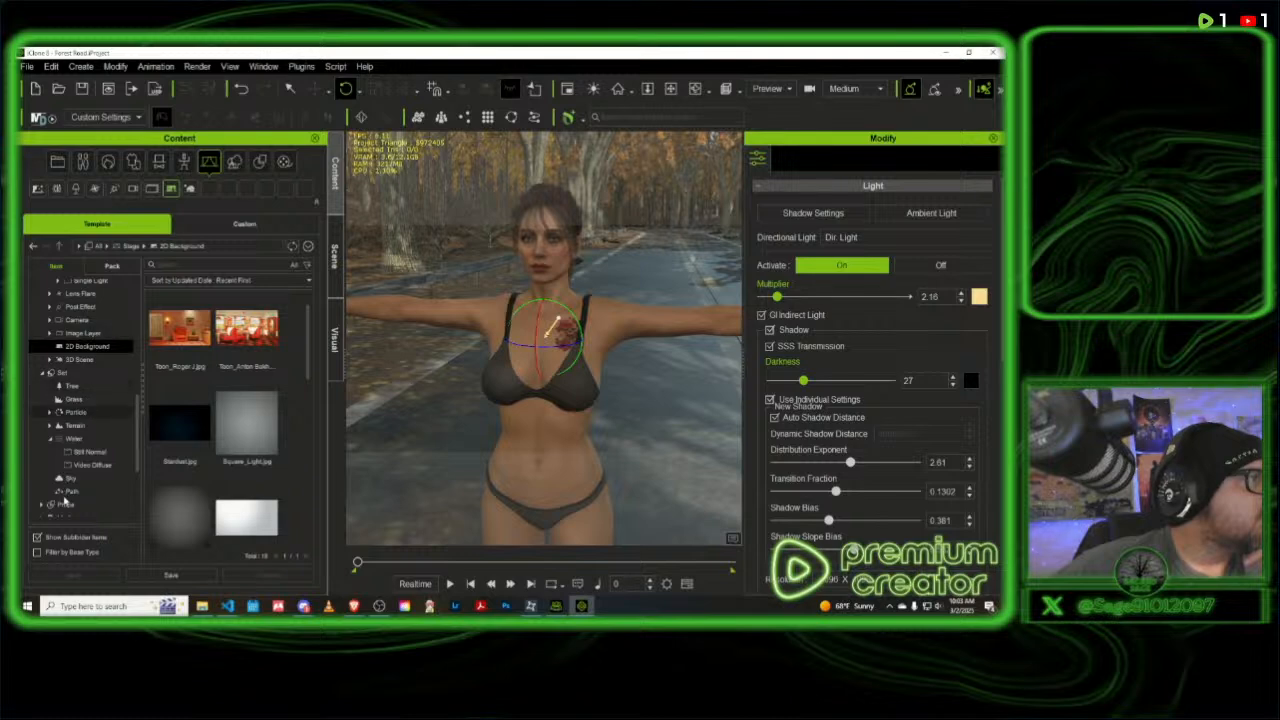
- Open and expand the template library's Props category and look through the surrounding content categories
{"action": "left_click", "coordinate": [66, 505]}
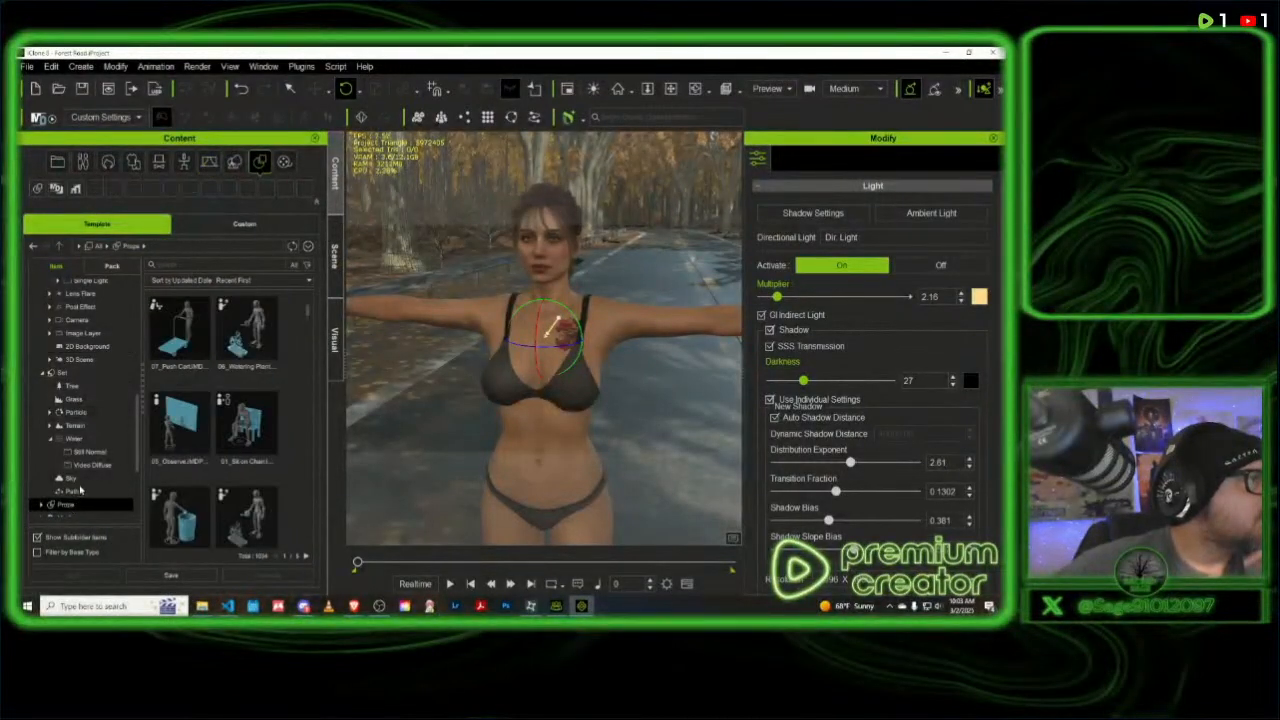
{"action": "scroll", "coordinate": [40, 482], "scroll_direction": "down", "scroll_amount": 1}
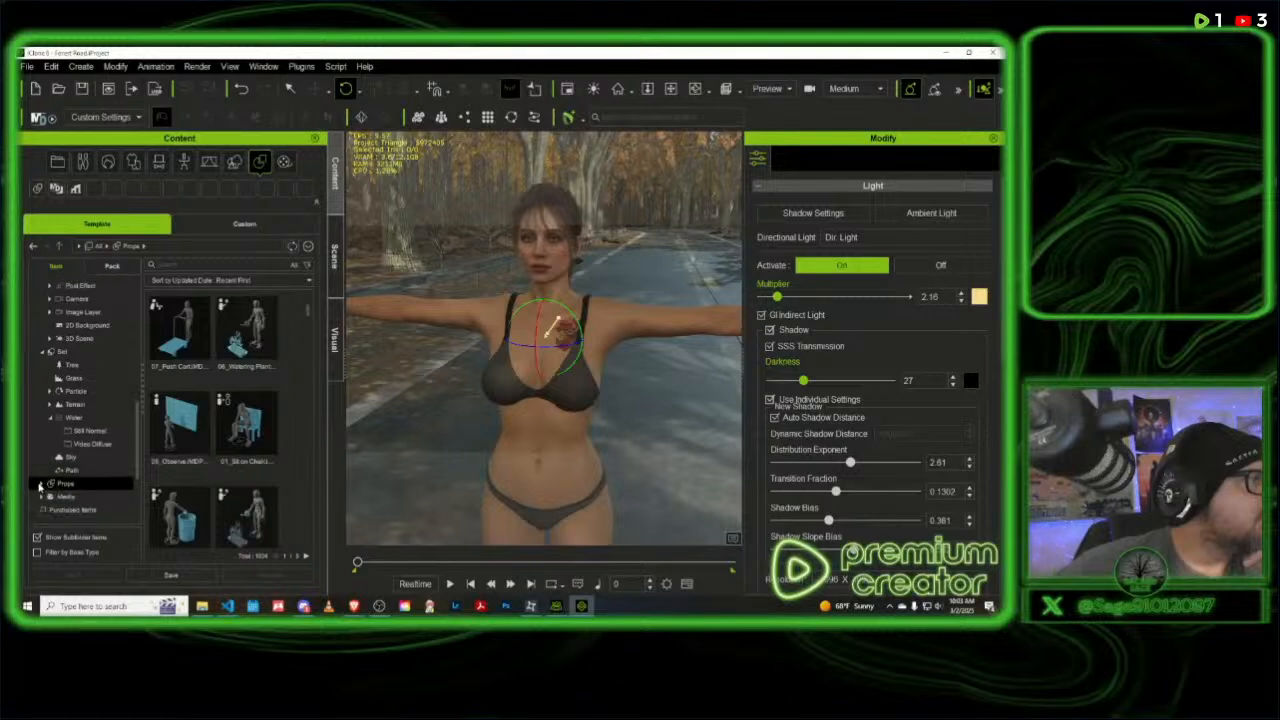
{"action": "left_click", "coordinate": [40, 483]}
{"action": "scroll", "coordinate": [100, 495], "scroll_direction": "down", "scroll_amount": 2}
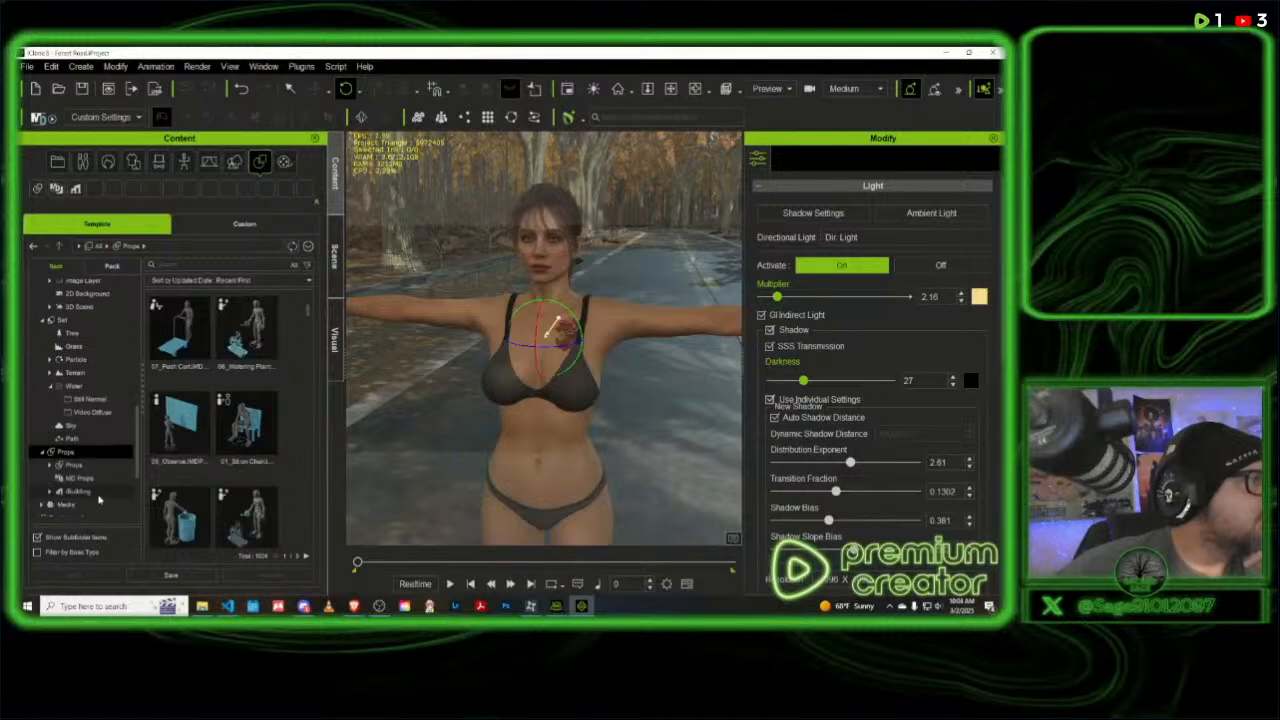
{"action": "scroll", "coordinate": [100, 495], "scroll_direction": "down", "scroll_amount": 3}
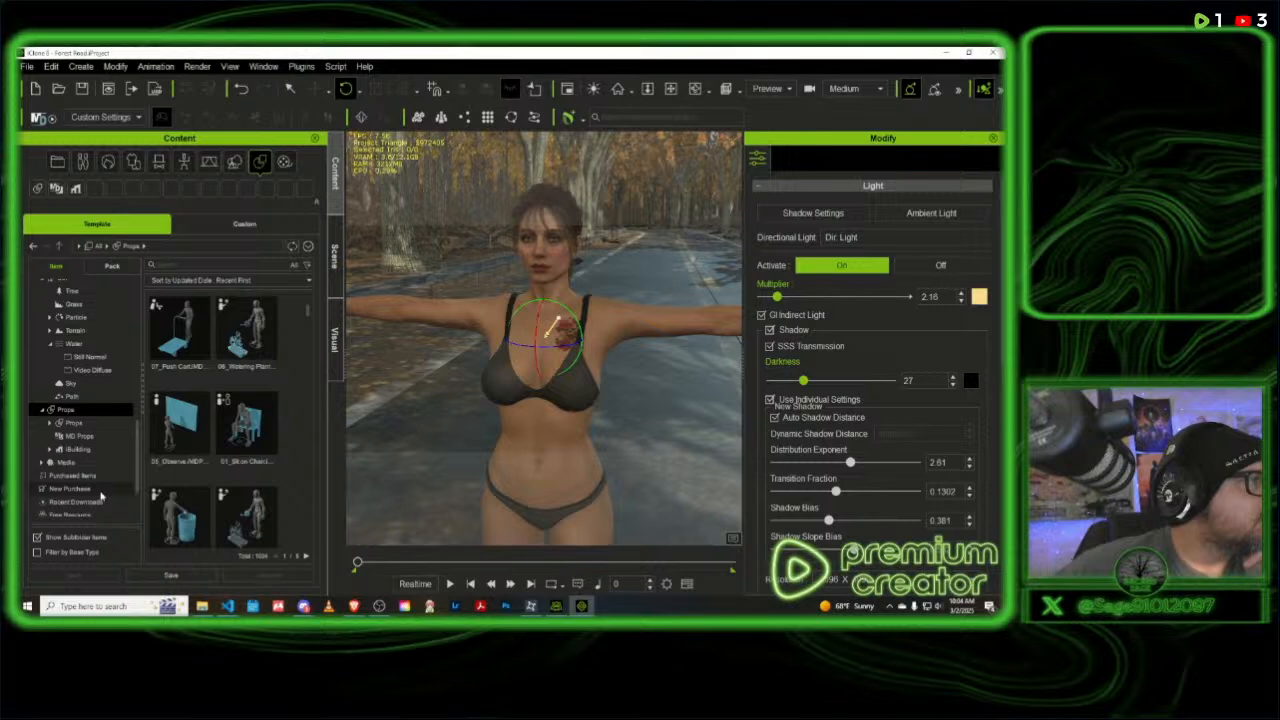
{"action": "scroll", "coordinate": [101, 496], "scroll_direction": "down", "scroll_amount": 1}
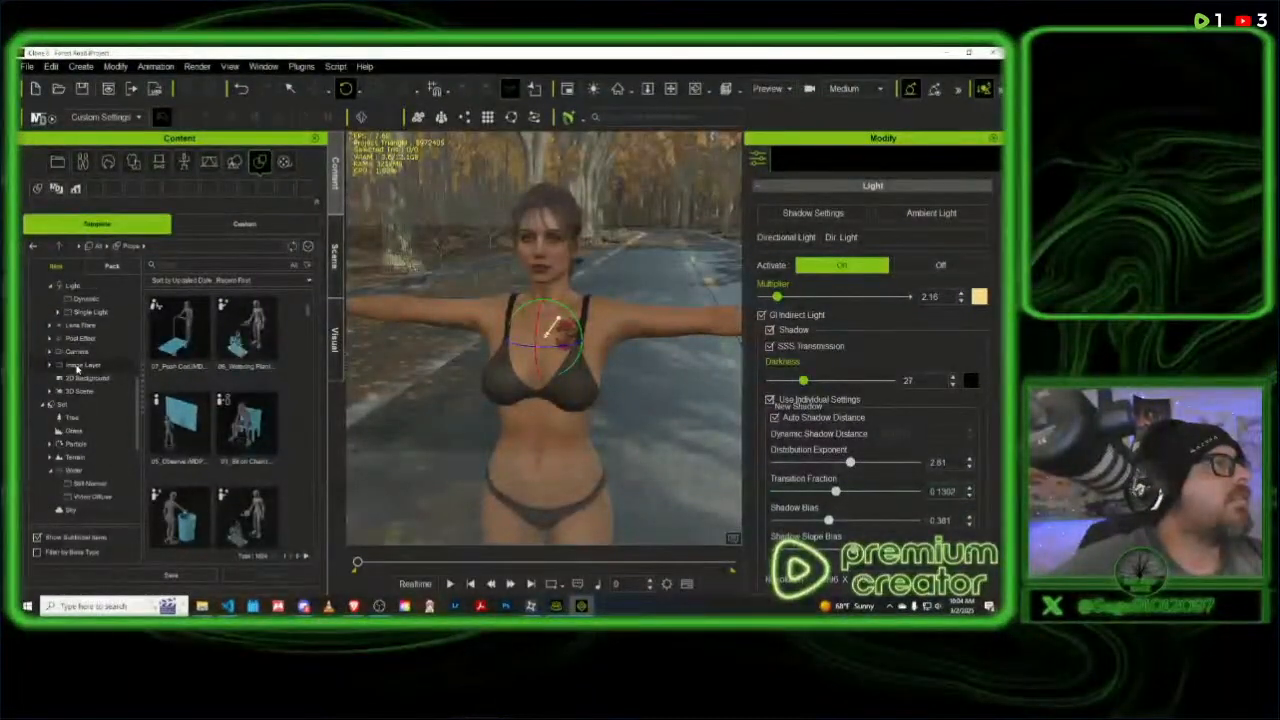
{"action": "scroll", "coordinate": [70, 368], "scroll_direction": "up", "scroll_amount": 2}
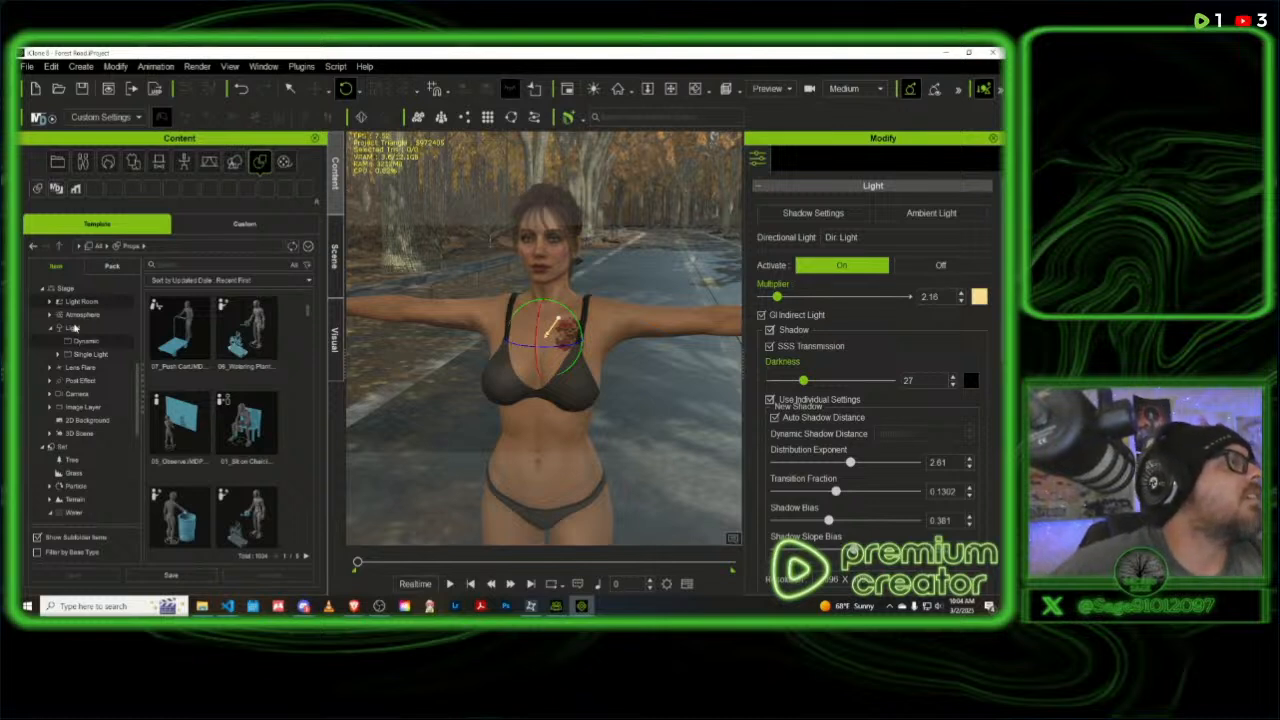
{"action": "scroll", "coordinate": [93, 317], "scroll_direction": "up", "scroll_amount": 2}
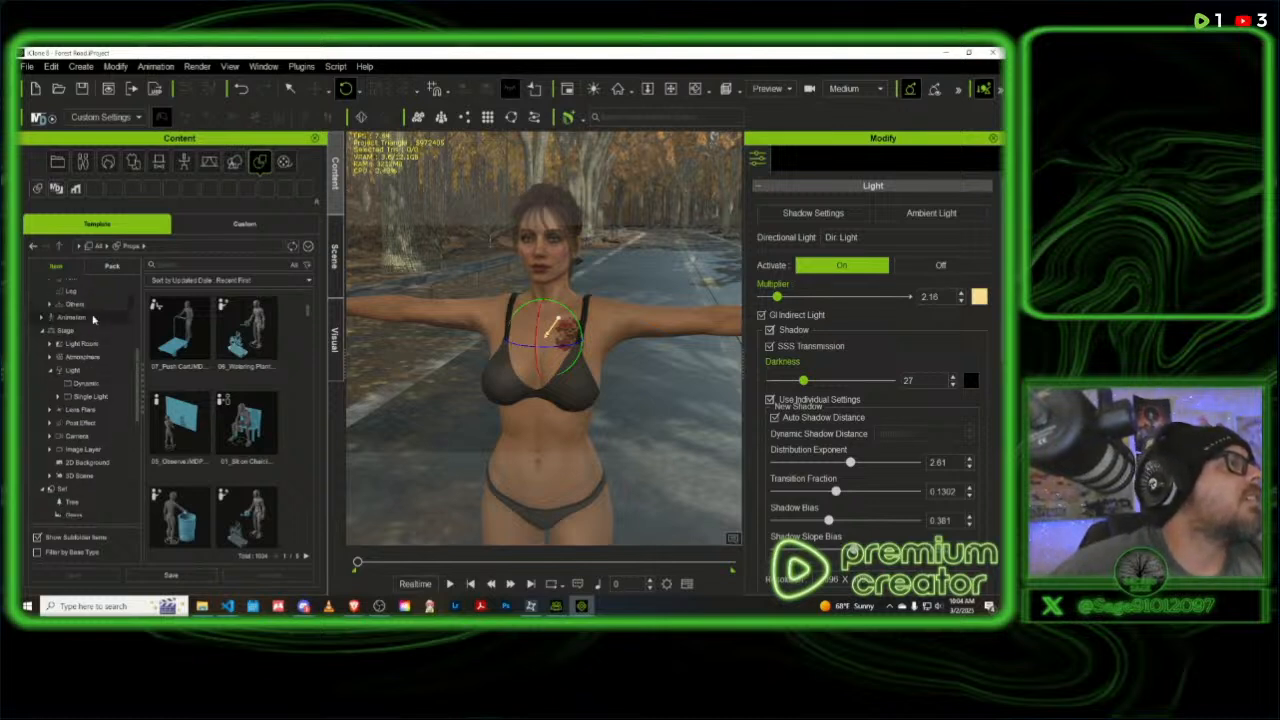
{"action": "scroll", "coordinate": [93, 317], "scroll_direction": "up", "scroll_amount": 2}
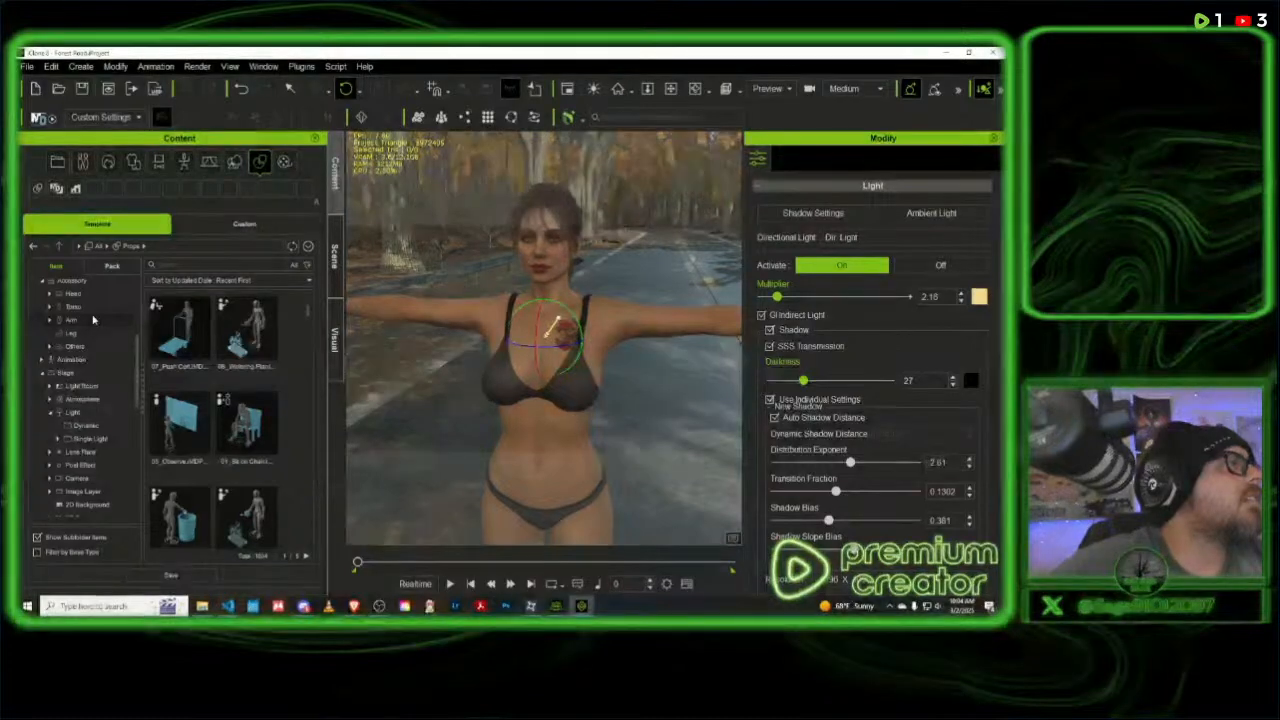
{"action": "scroll", "coordinate": [94, 319], "scroll_direction": "up", "scroll_amount": 2}
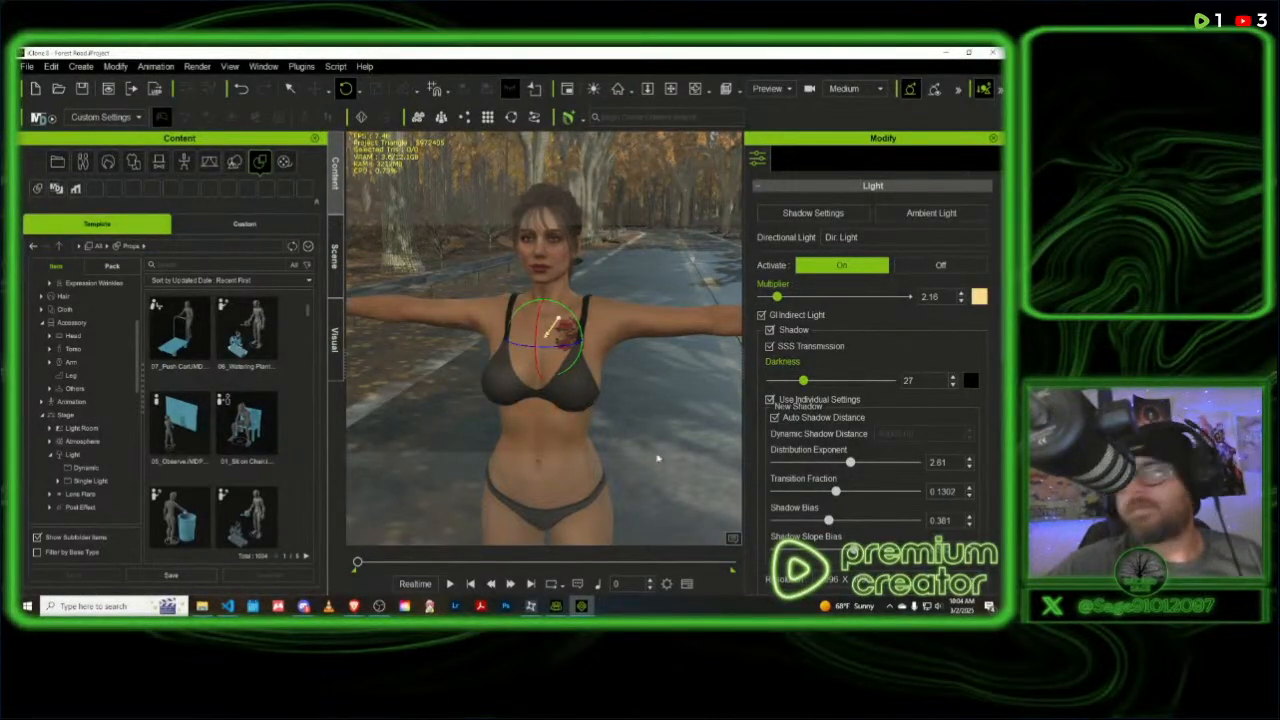
- Search Windows for "reall", launch Reallusion Hub and move its window onto the other monitor
{"action": "left_click", "coordinate": [95, 606]}
{"action": "type", "text": "r"}
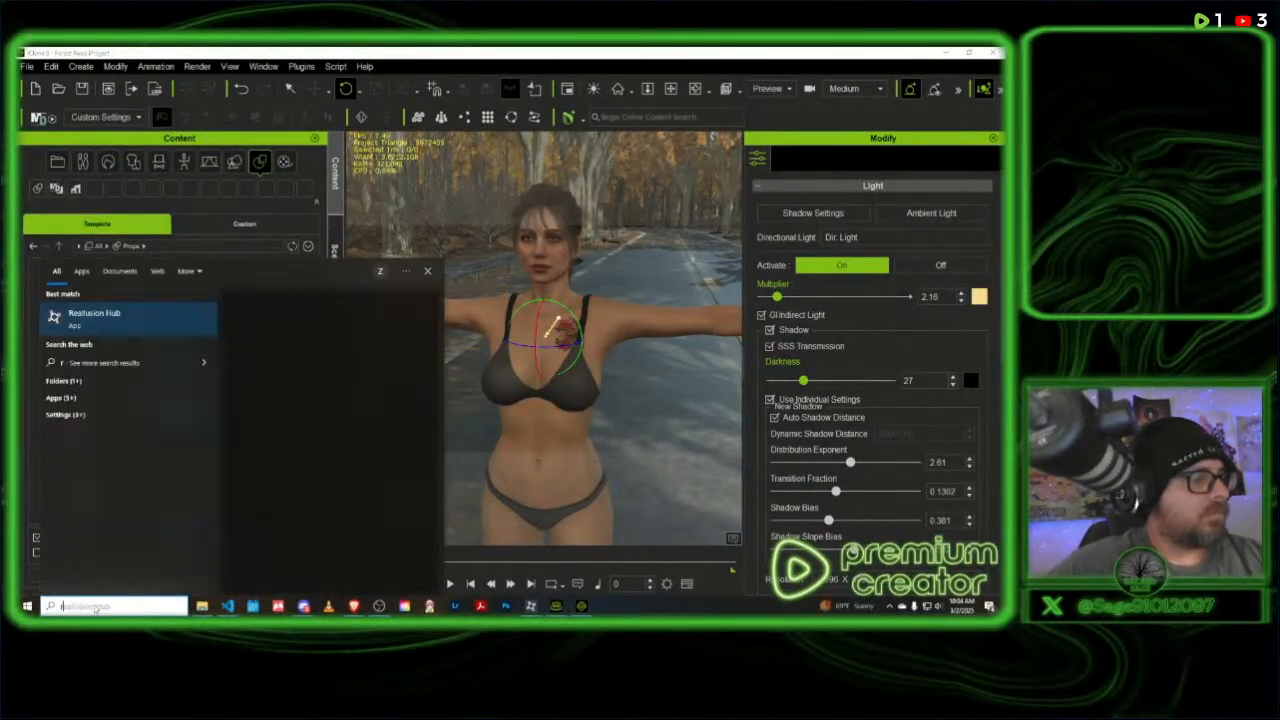
{"action": "type", "text": "eall"}
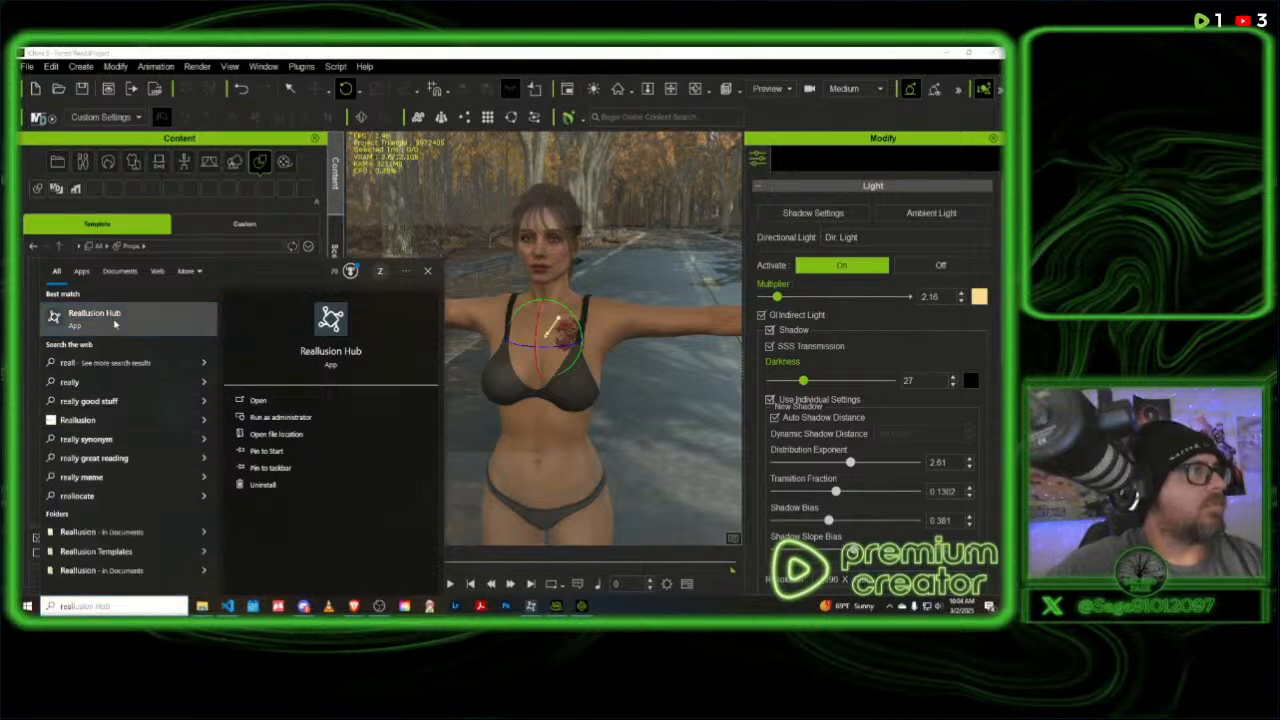
{"action": "left_click", "coordinate": [115, 323]}
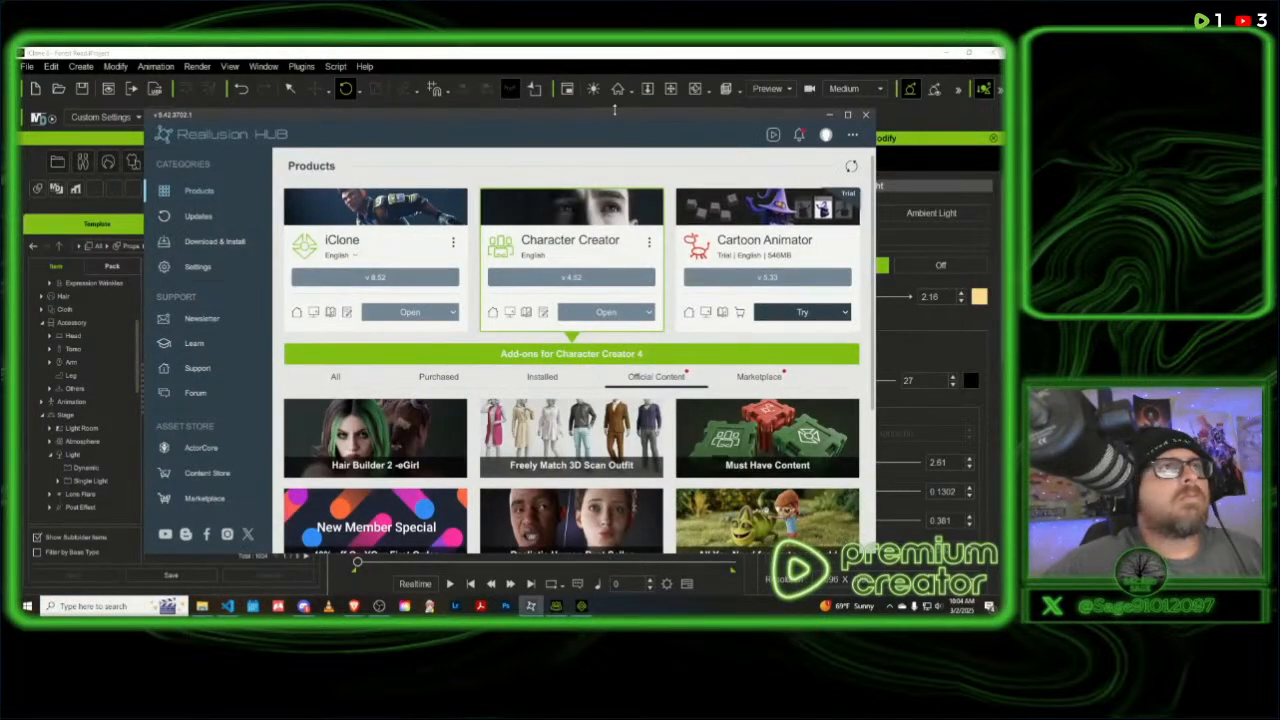
{"action": "left_click_drag", "start_coordinate": [636, 118], "coordinate": [1279, 118]}
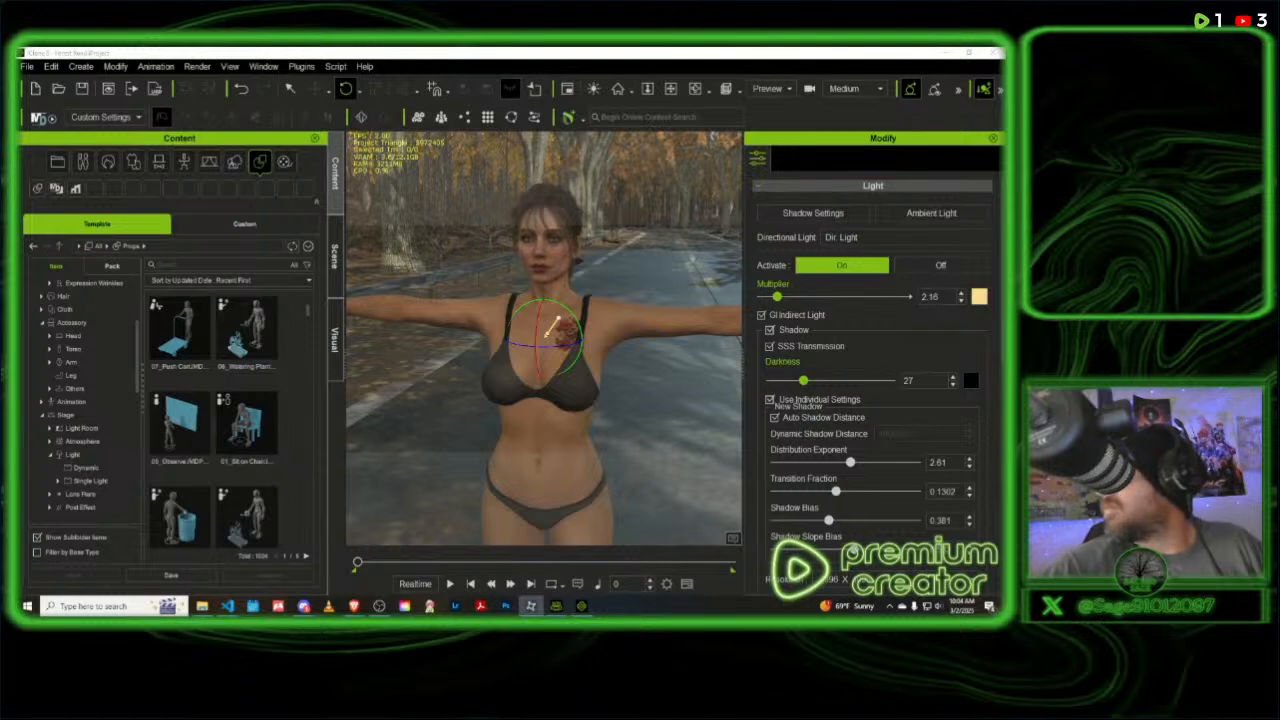
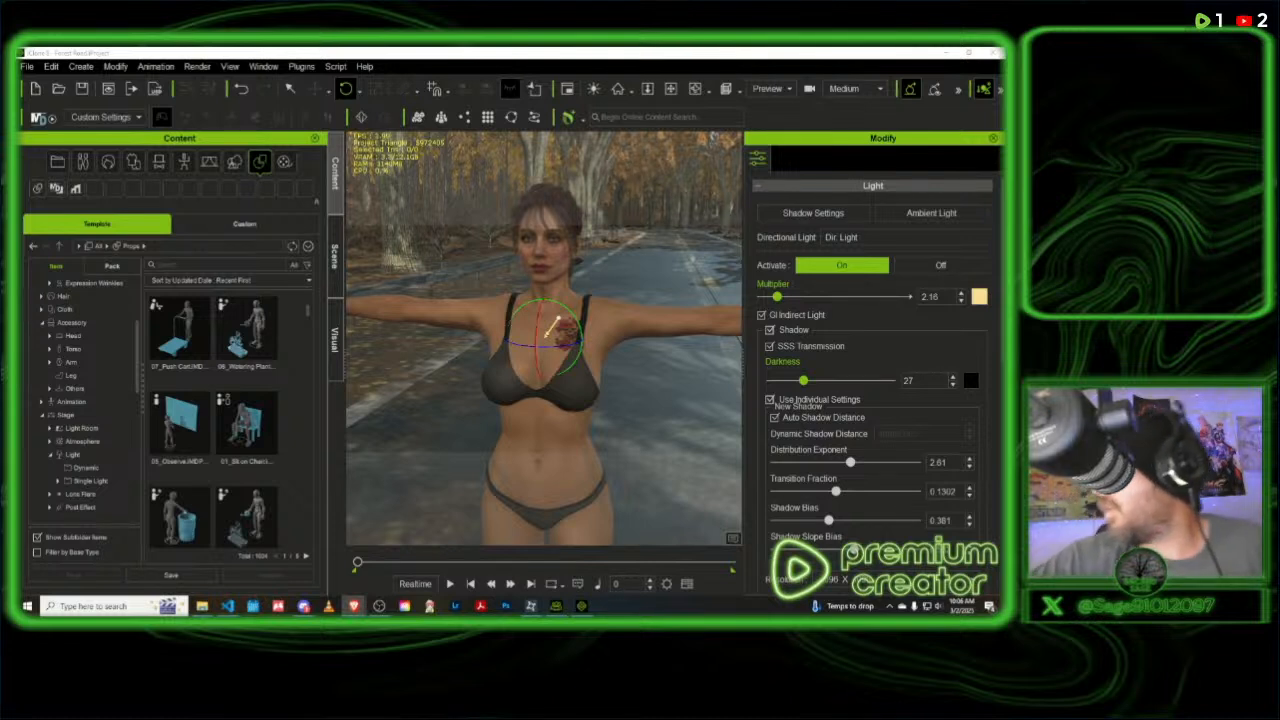
{"action": "key", "text": "alt+Tab"}
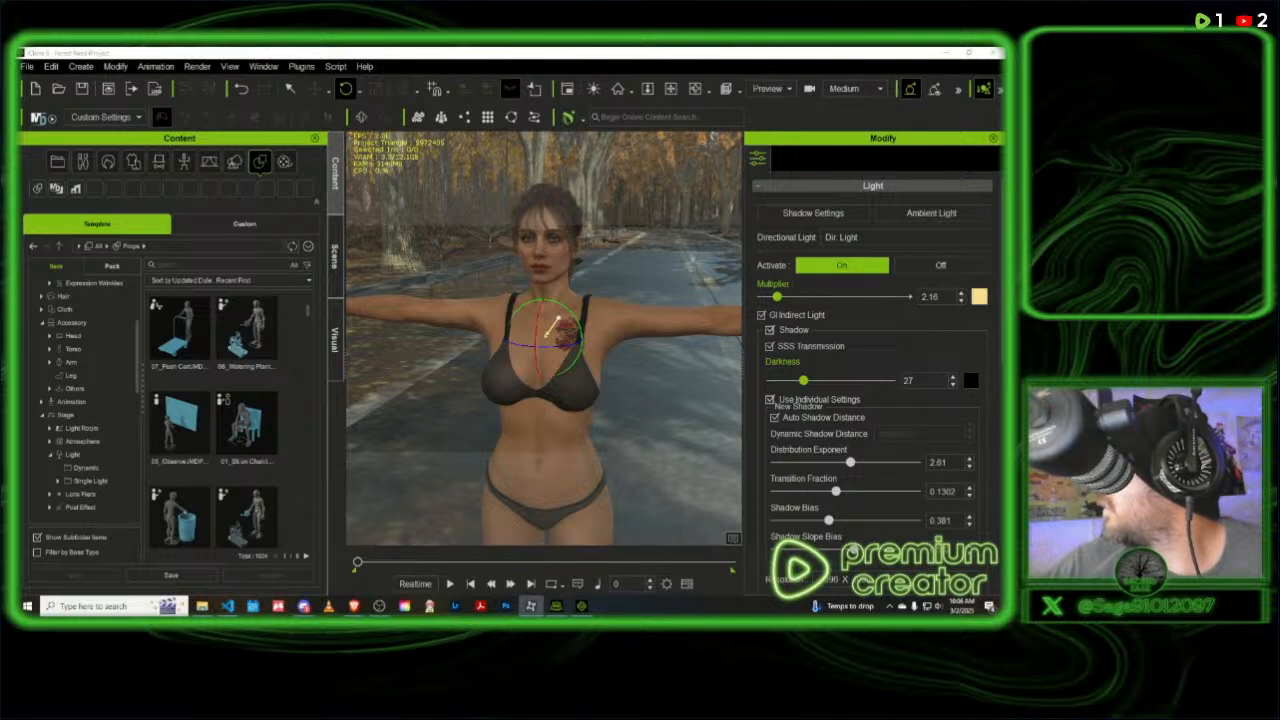
{"action": "key", "text": "alt+Tab"}
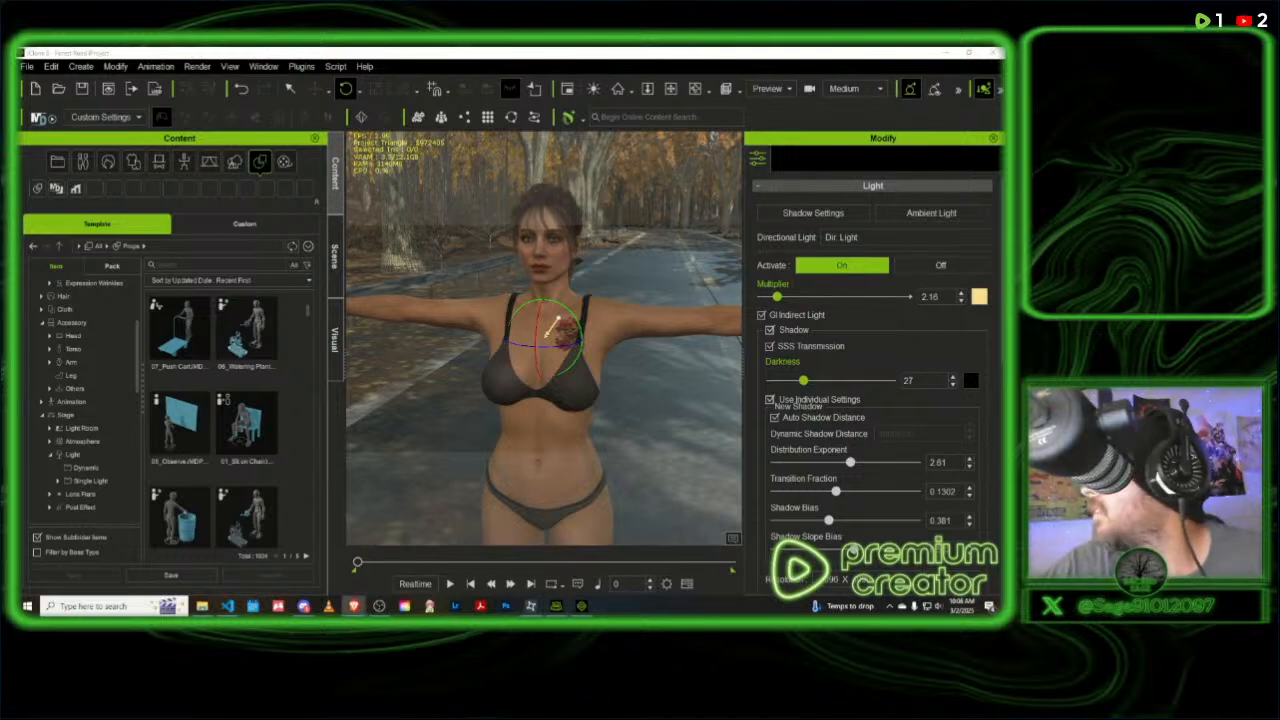
{"action": "key", "text": "alt+Tab"}
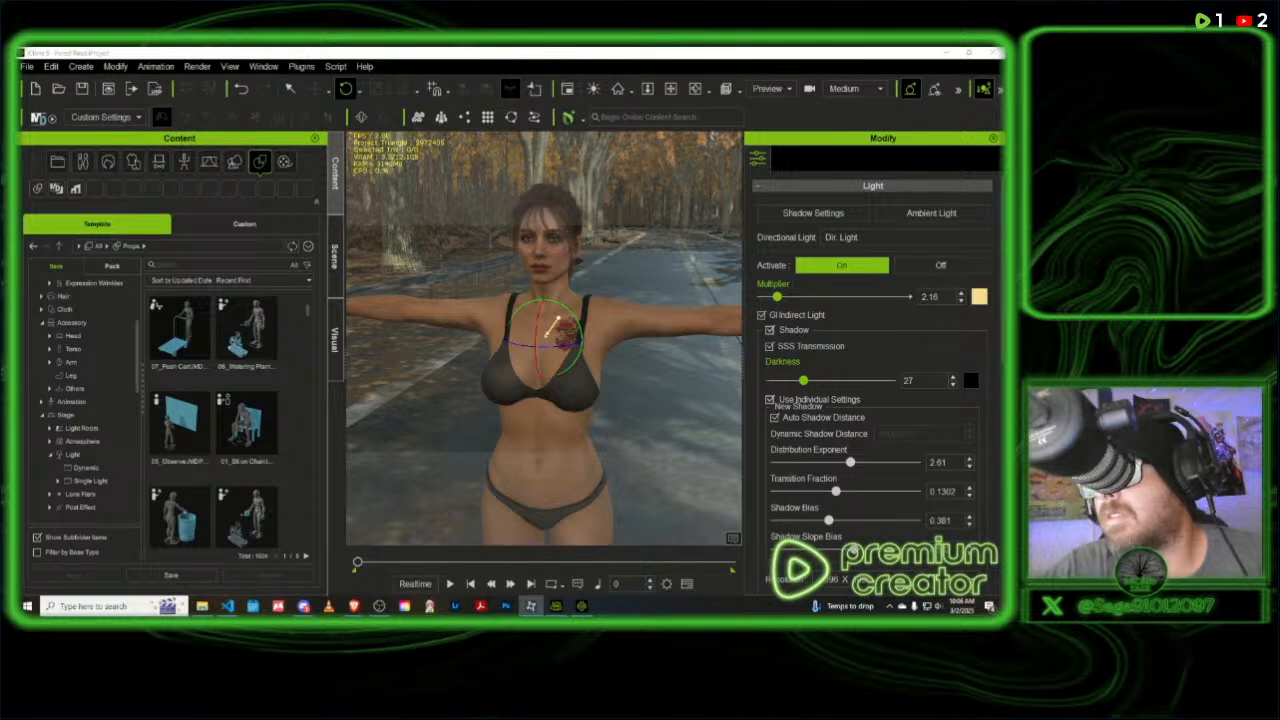
{"action": "key", "text": "alt+Tab"}
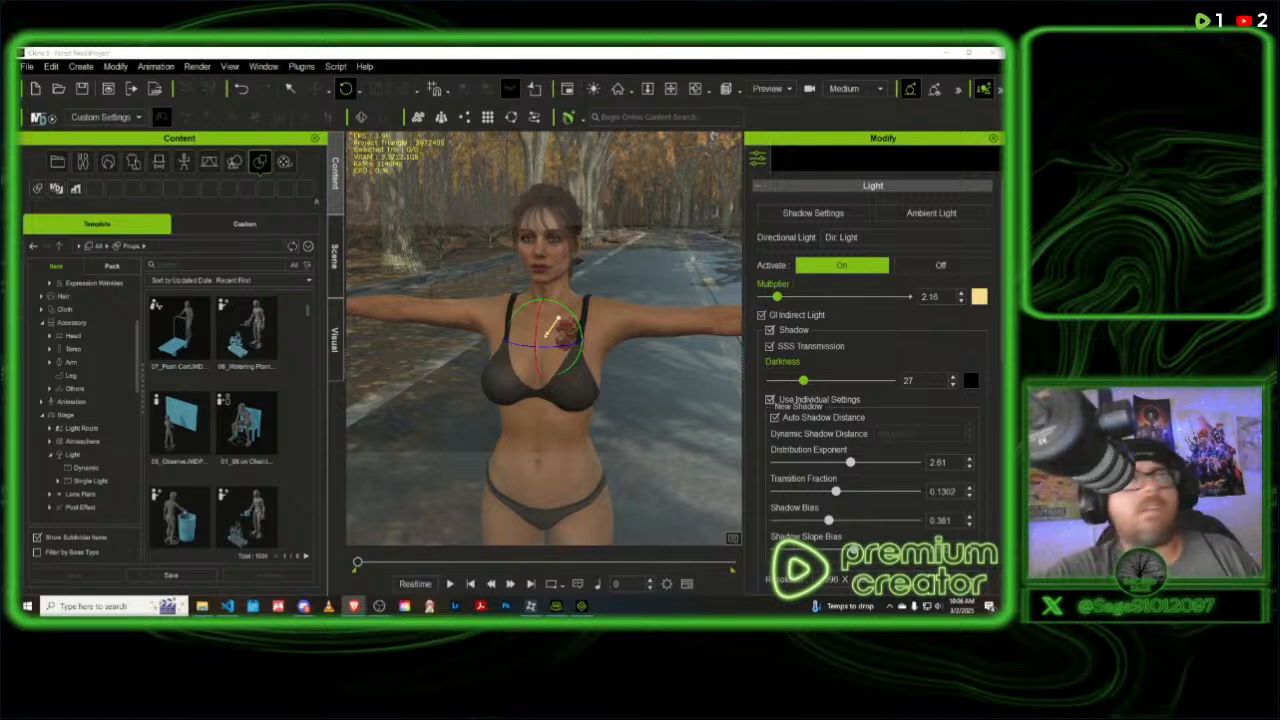
{"action": "left_click", "coordinate": [633, 116]}
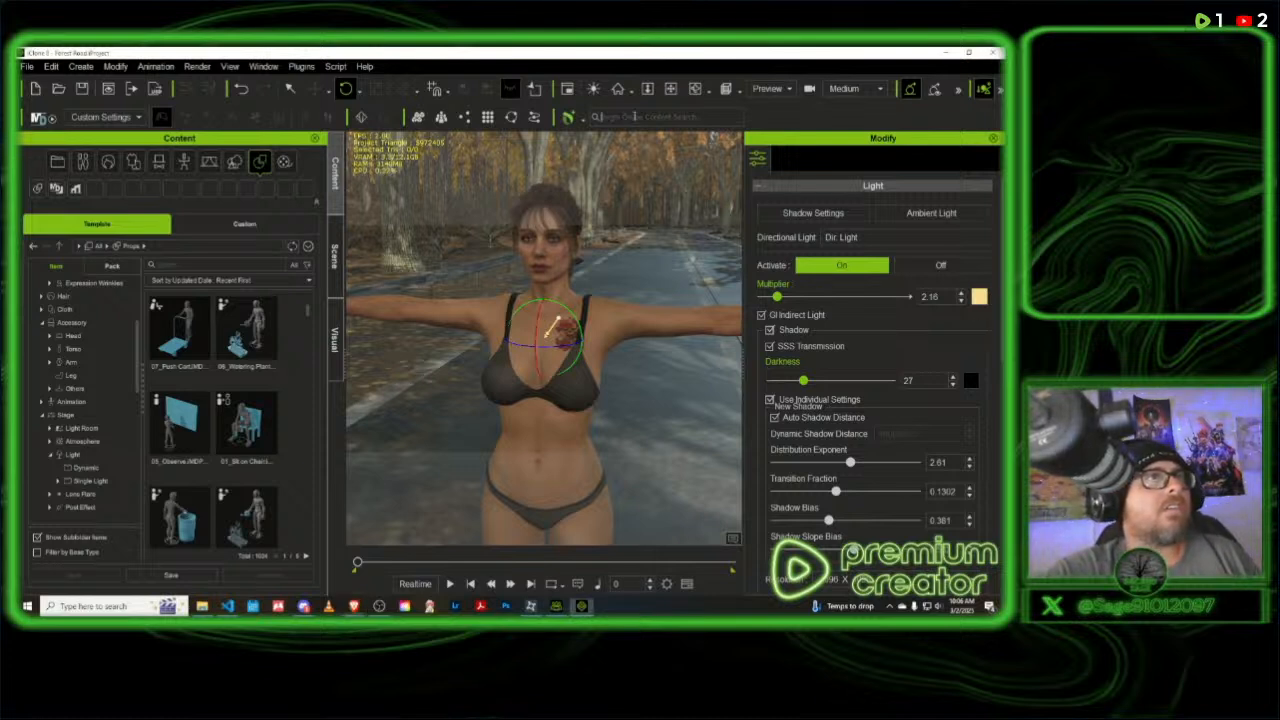
{"action": "left_click", "coordinate": [582, 121]}
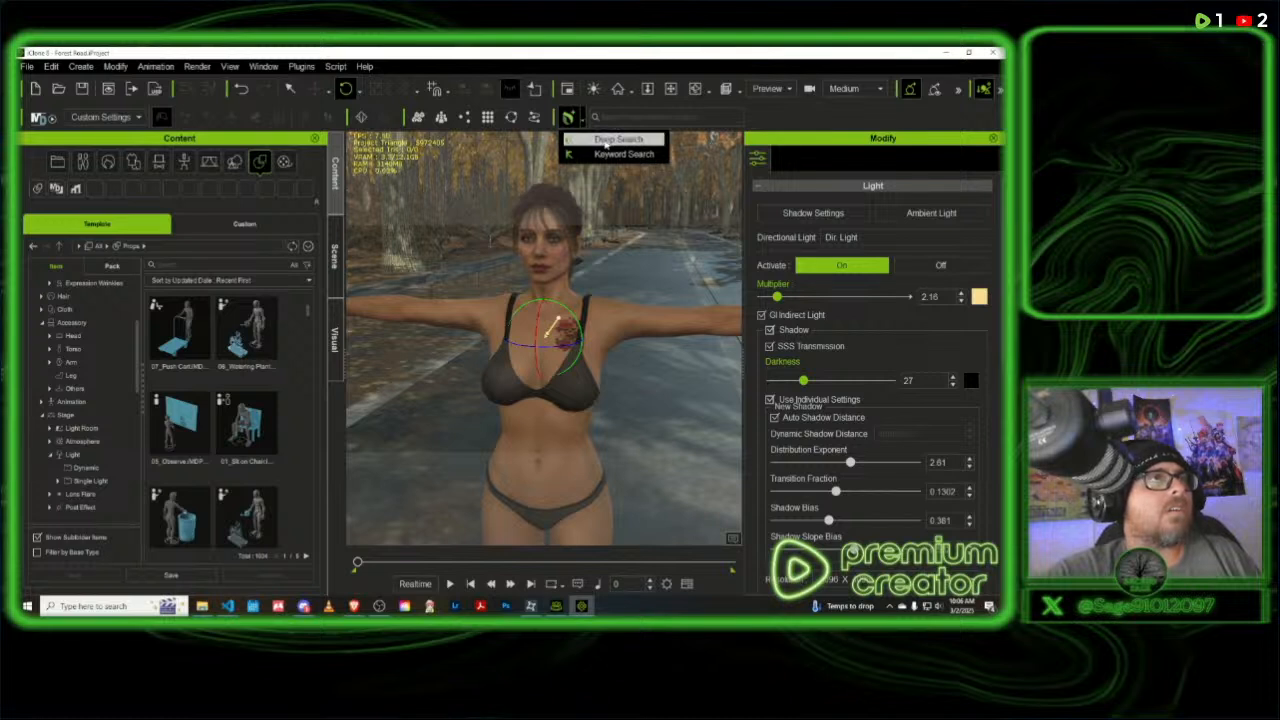
{"action": "left_click", "coordinate": [605, 140]}
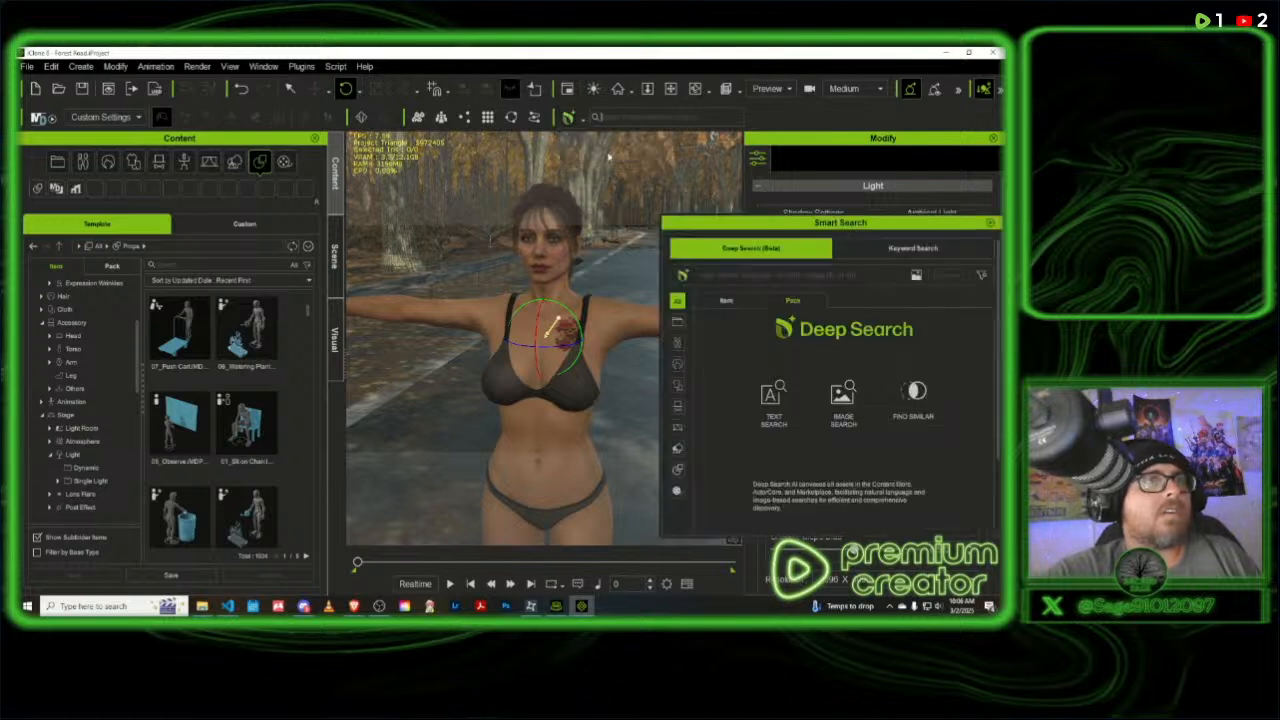
{"action": "left_click", "coordinate": [678, 324]}
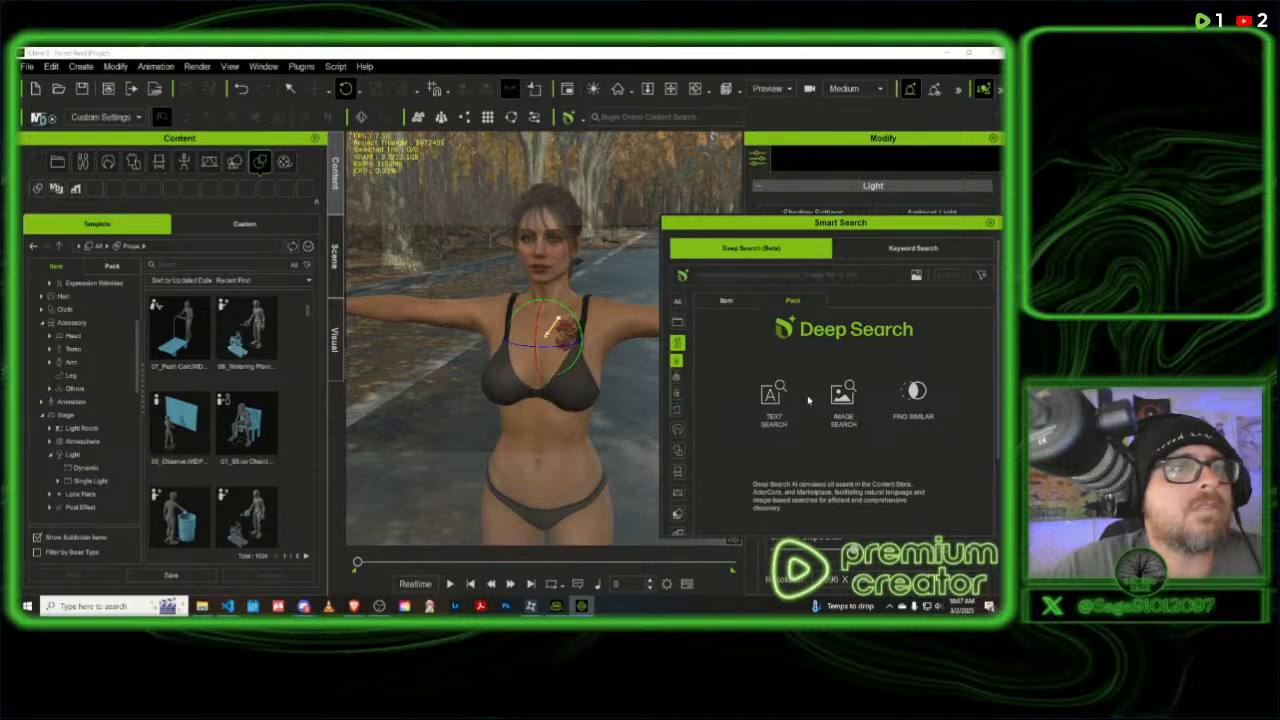
{"action": "left_click", "coordinate": [990, 222]}
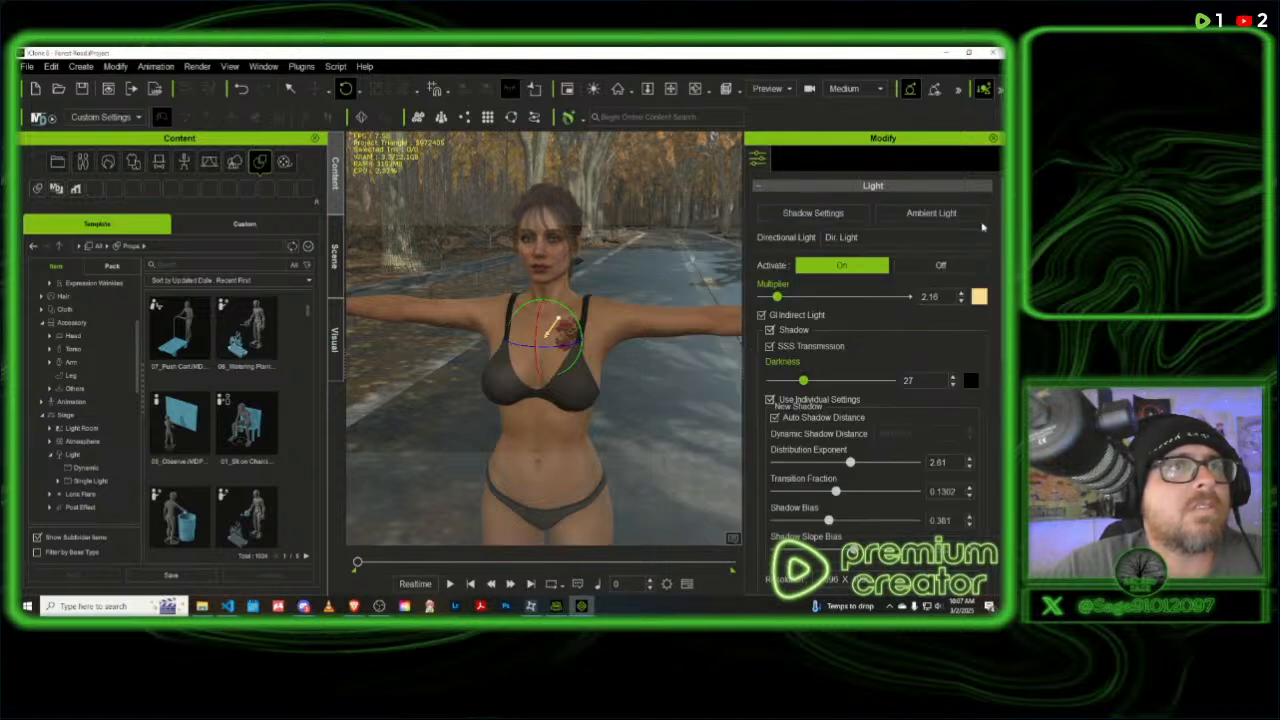
- Search the online content for "car" and look through the pack results as far as the Full-Size SUV
{"action": "left_click", "coordinate": [623, 115]}
{"action": "type", "text": "car"}
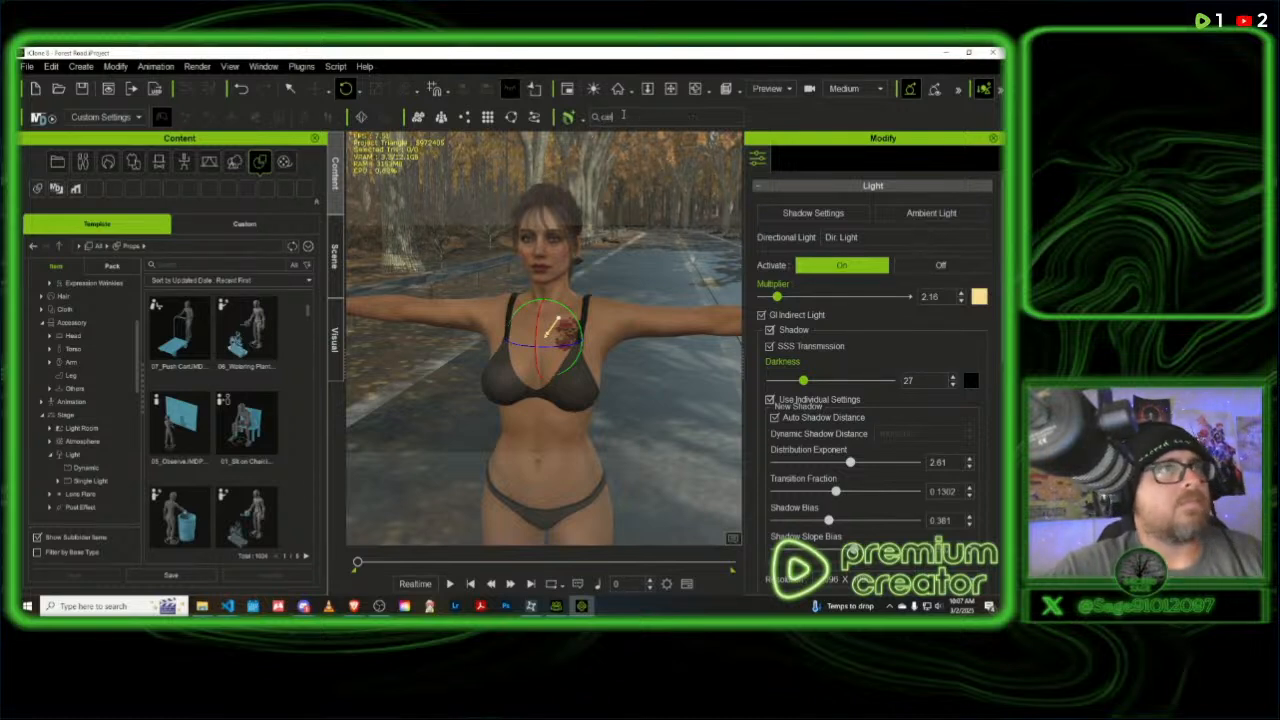
{"action": "key", "text": "Return"}
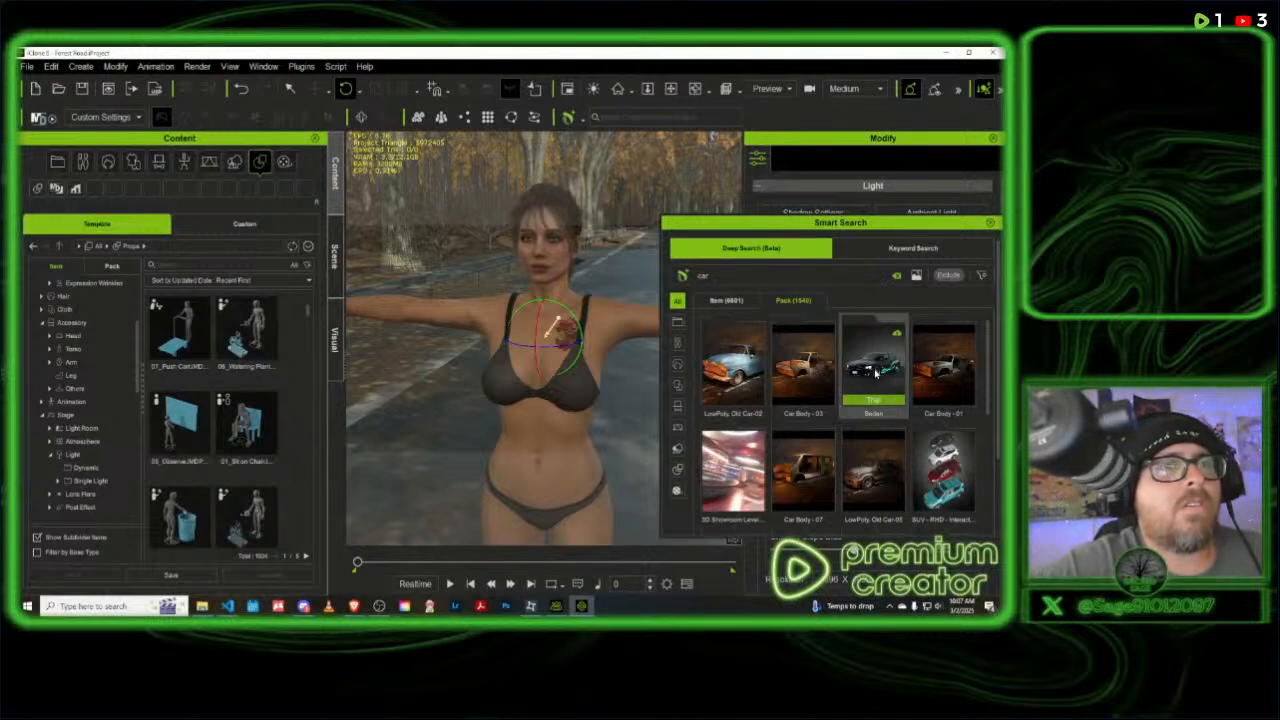
{"action": "scroll", "coordinate": [875, 372], "scroll_direction": "down", "scroll_amount": 1}
{"action": "scroll", "coordinate": [875, 372], "scroll_direction": "down", "scroll_amount": 1}
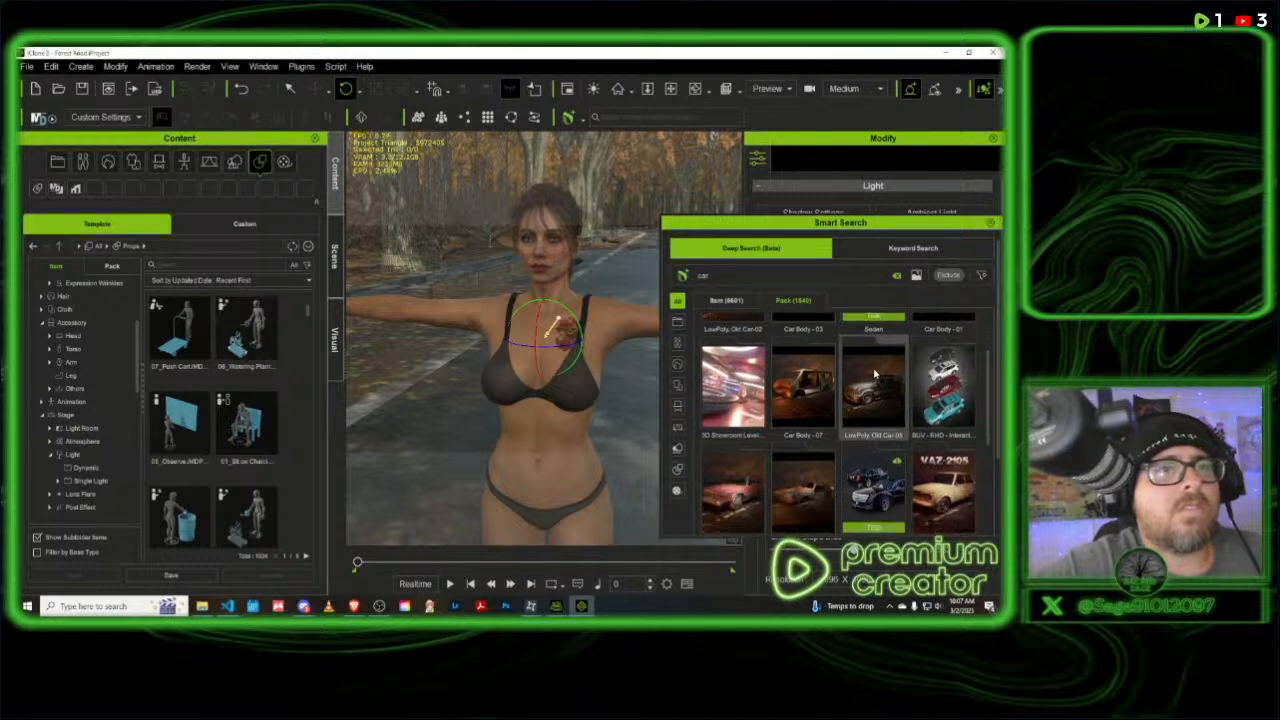
{"action": "scroll", "coordinate": [875, 373], "scroll_direction": "down", "scroll_amount": 1}
{"action": "scroll", "coordinate": [874, 375], "scroll_direction": "down", "scroll_amount": 1}
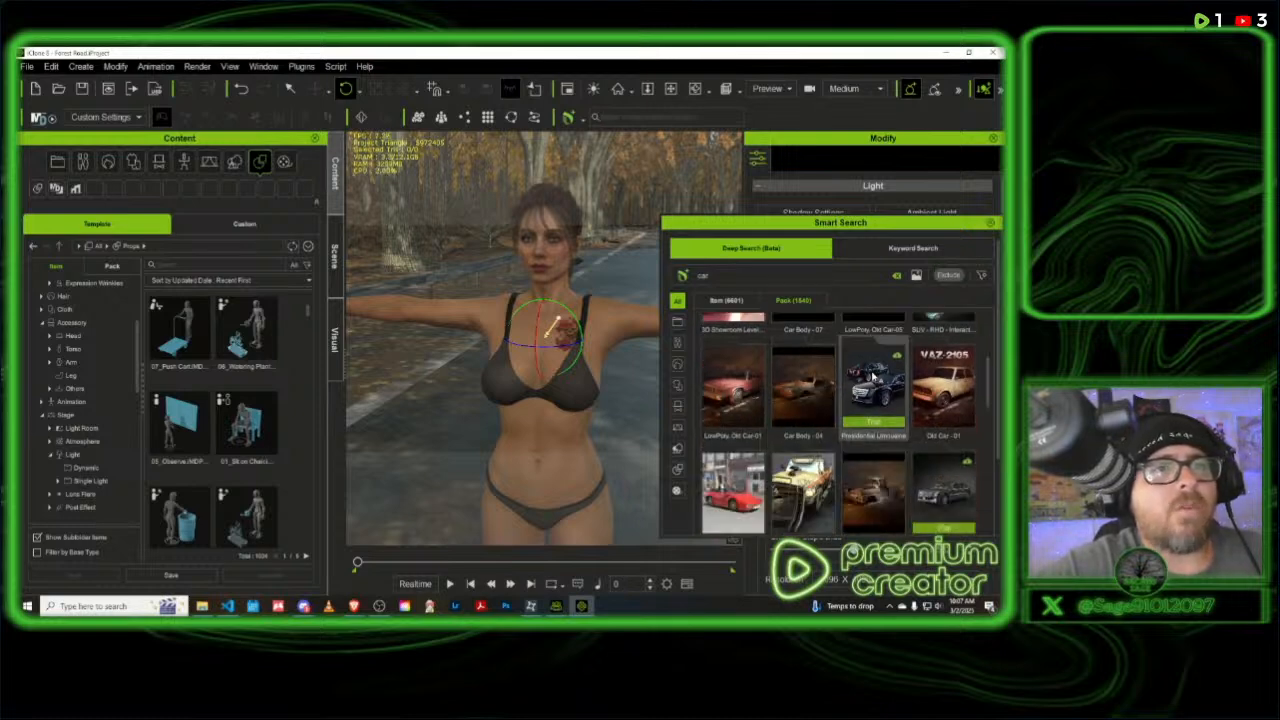
{"action": "scroll", "coordinate": [874, 377], "scroll_direction": "down", "scroll_amount": 1}
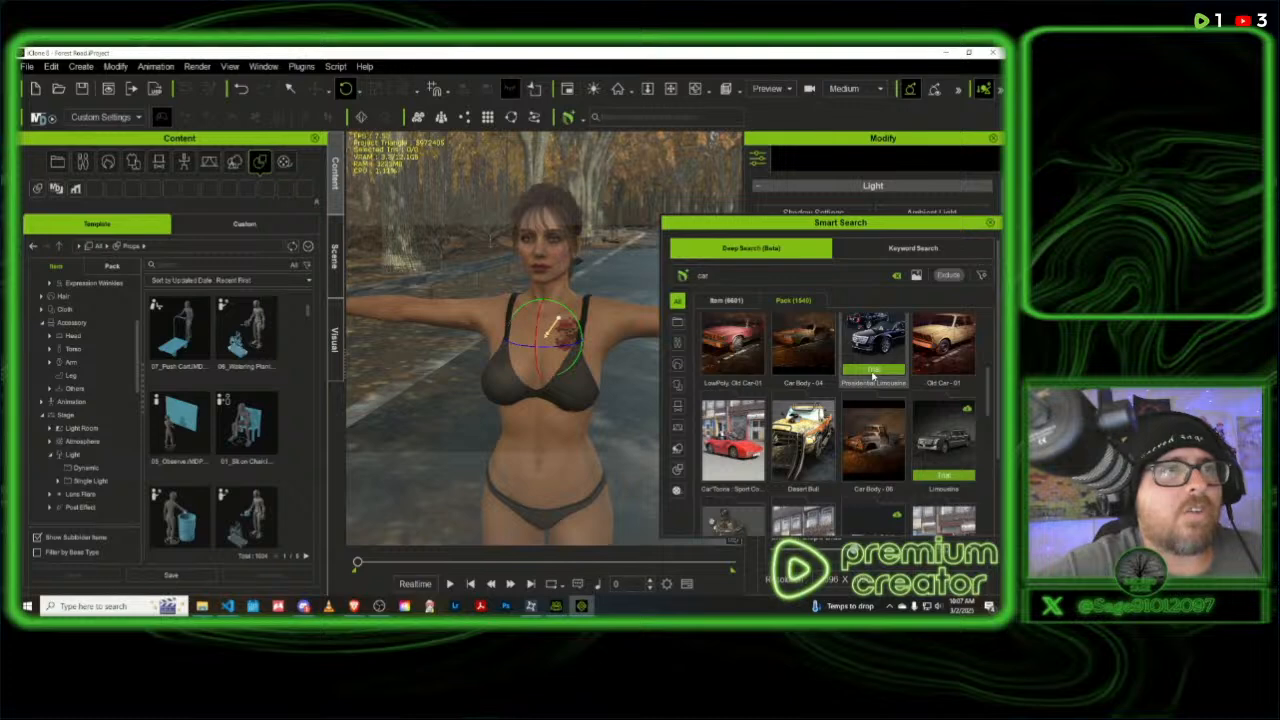
{"action": "scroll", "coordinate": [873, 376], "scroll_direction": "down", "scroll_amount": 1}
{"action": "scroll", "coordinate": [873, 376], "scroll_direction": "down", "scroll_amount": 1}
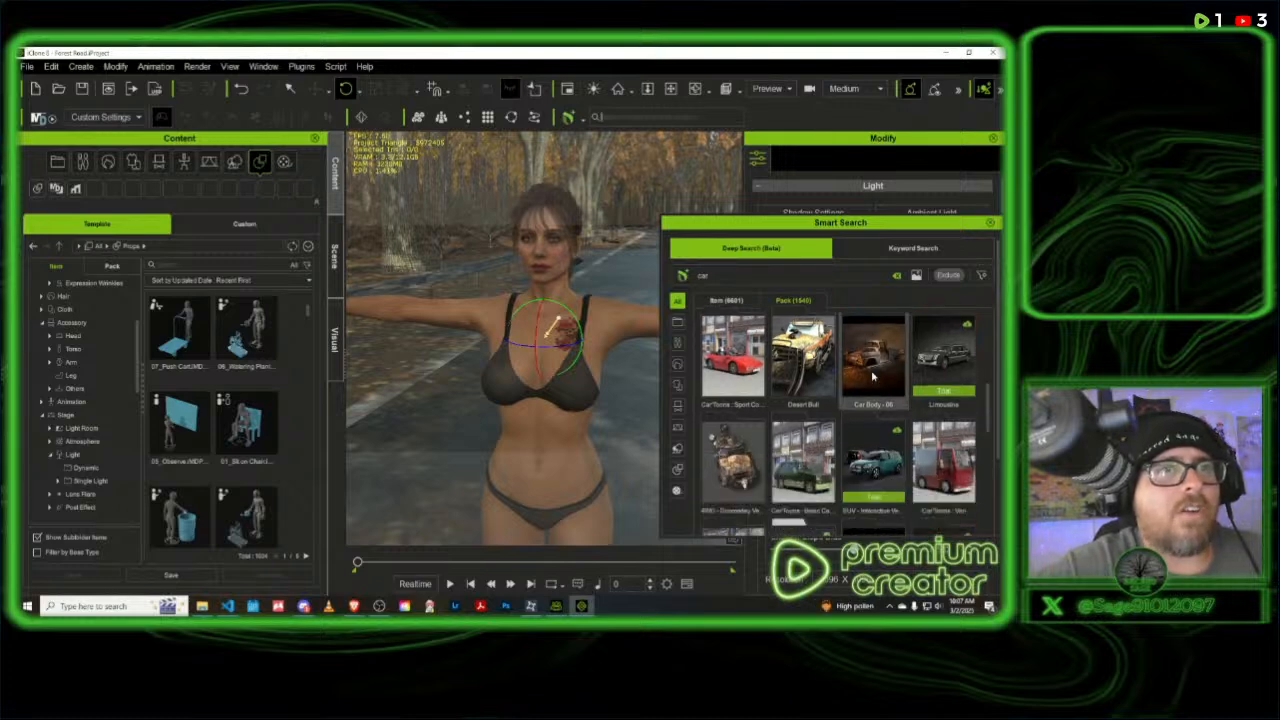
{"action": "scroll", "coordinate": [873, 376], "scroll_direction": "down", "scroll_amount": 1}
{"action": "scroll", "coordinate": [873, 376], "scroll_direction": "down", "scroll_amount": 2}
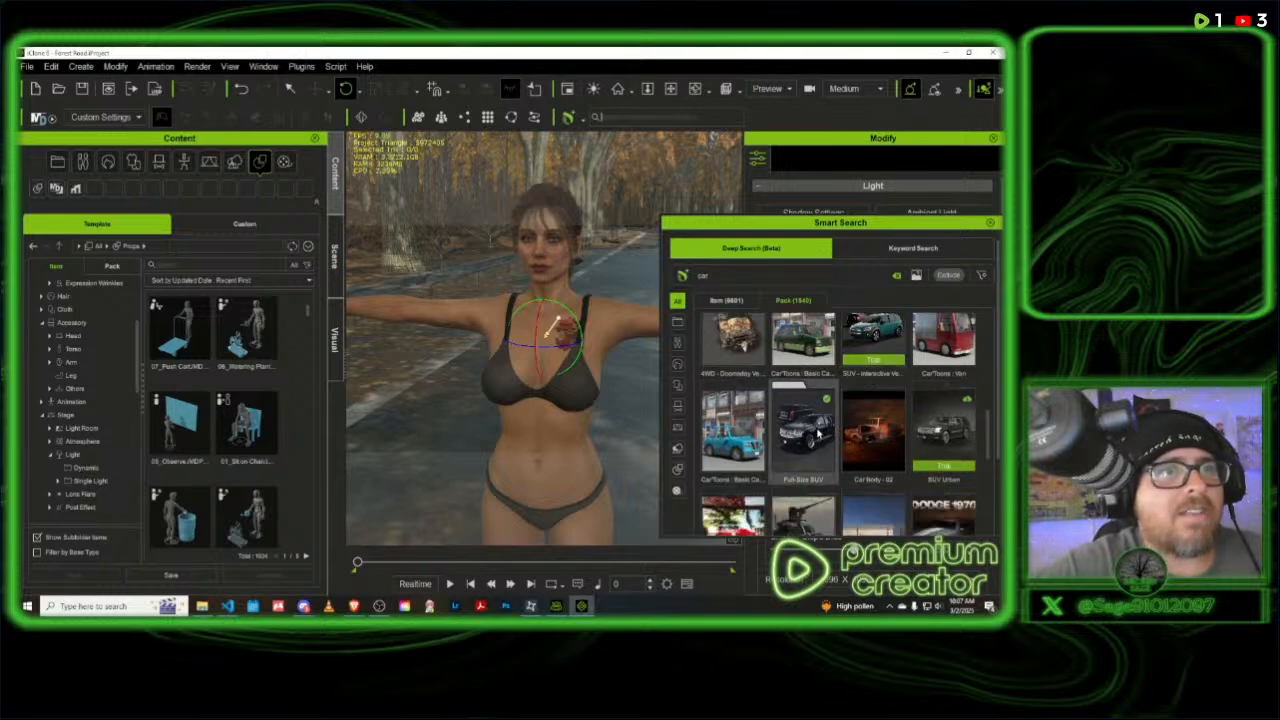
- Search the template library for "Full" and show the matching packs instead of single items
{"action": "left_click", "coordinate": [180, 265]}
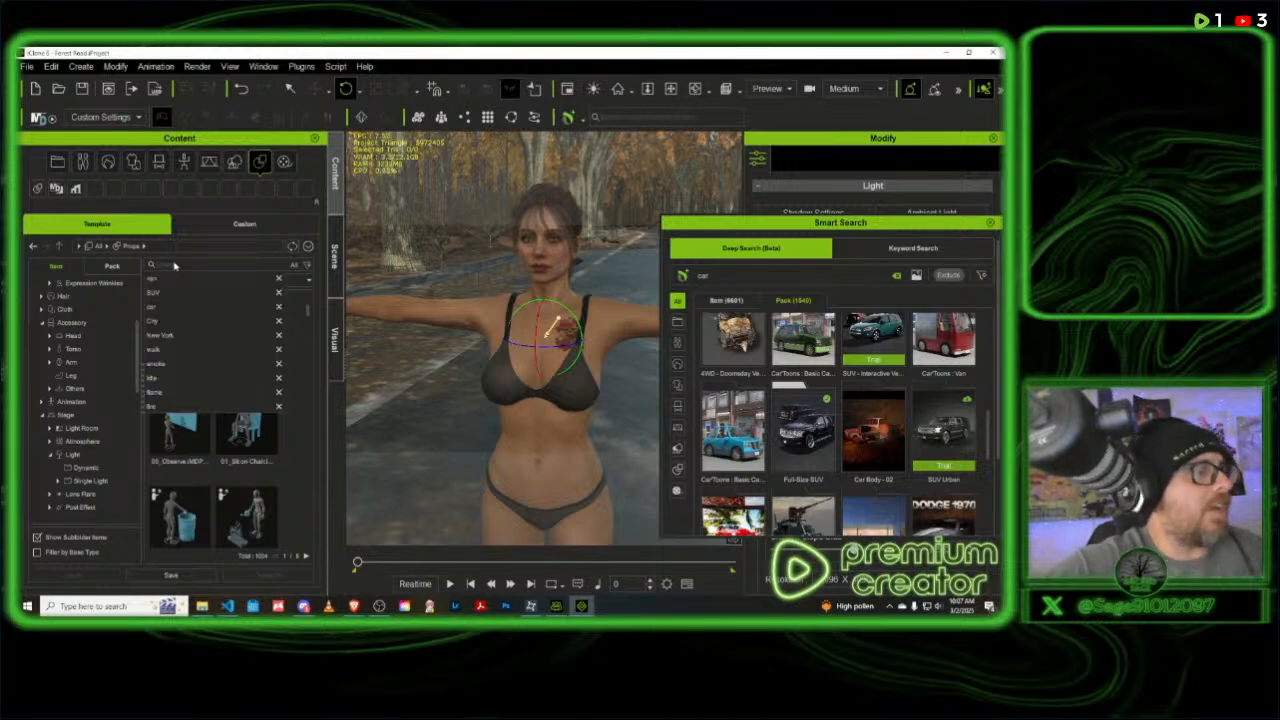
{"action": "type", "text": "Pull"}
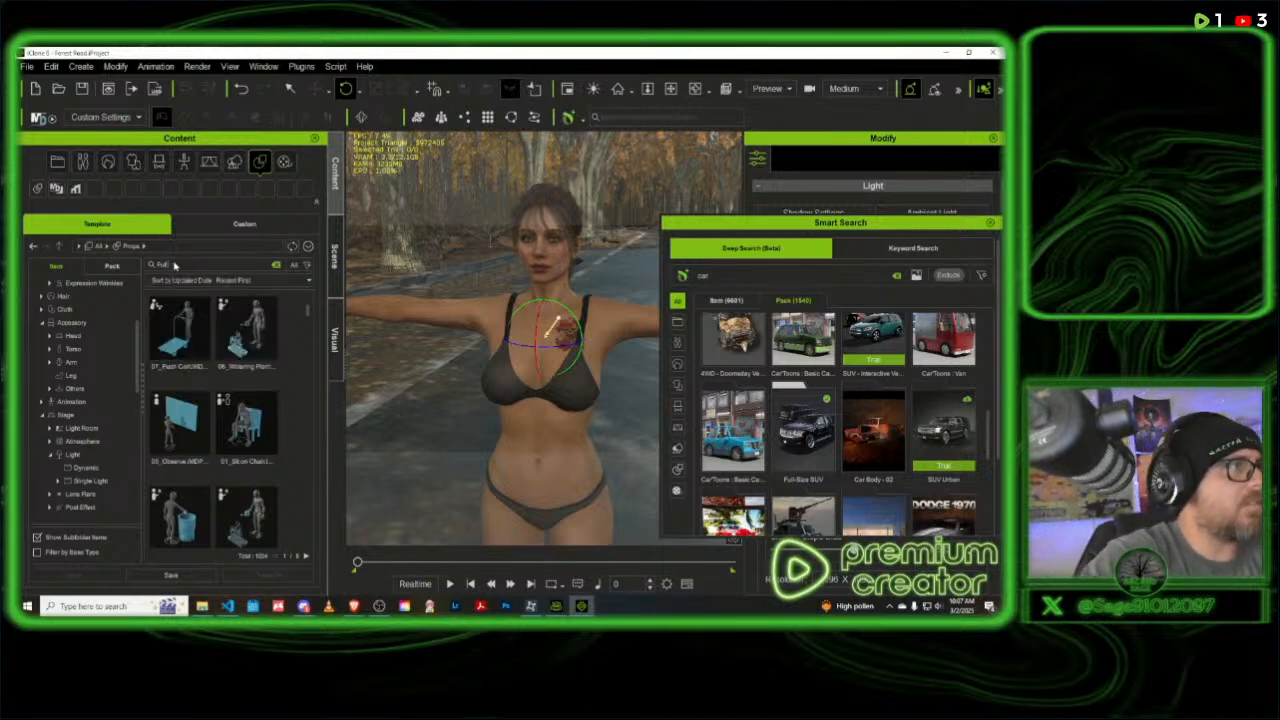
{"action": "key", "text": "Return"}
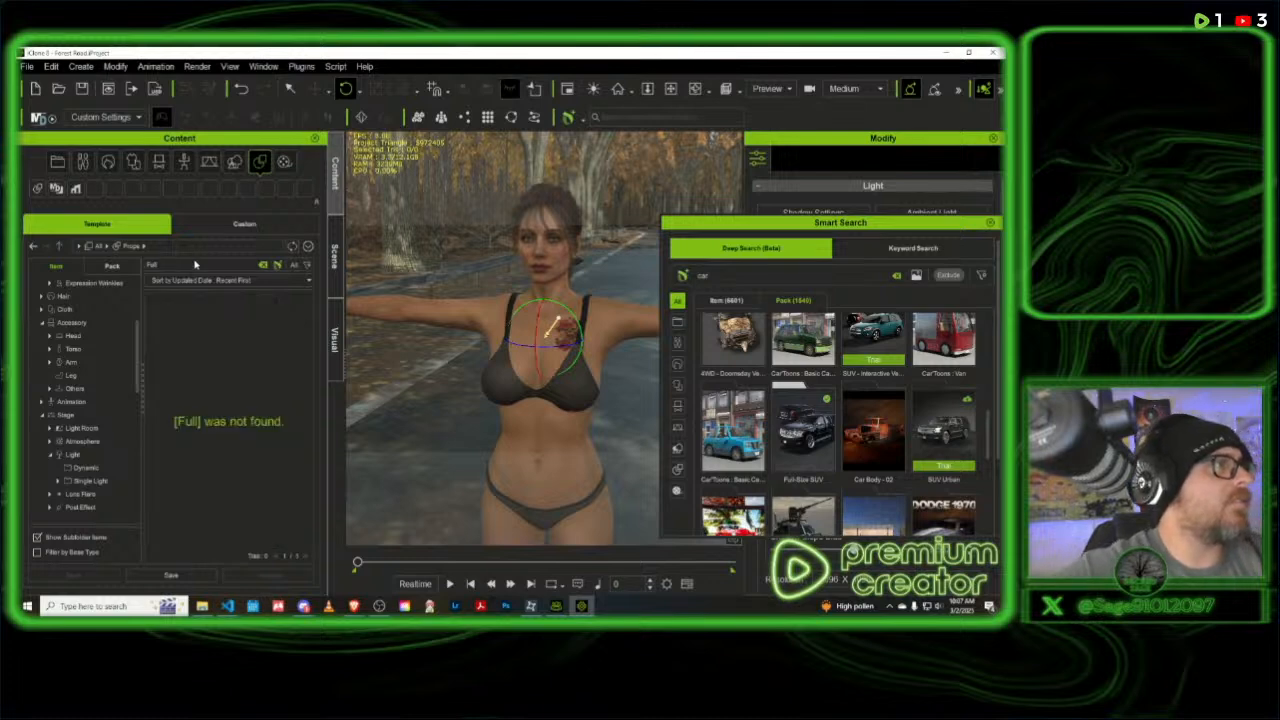
{"action": "left_click", "coordinate": [111, 267]}
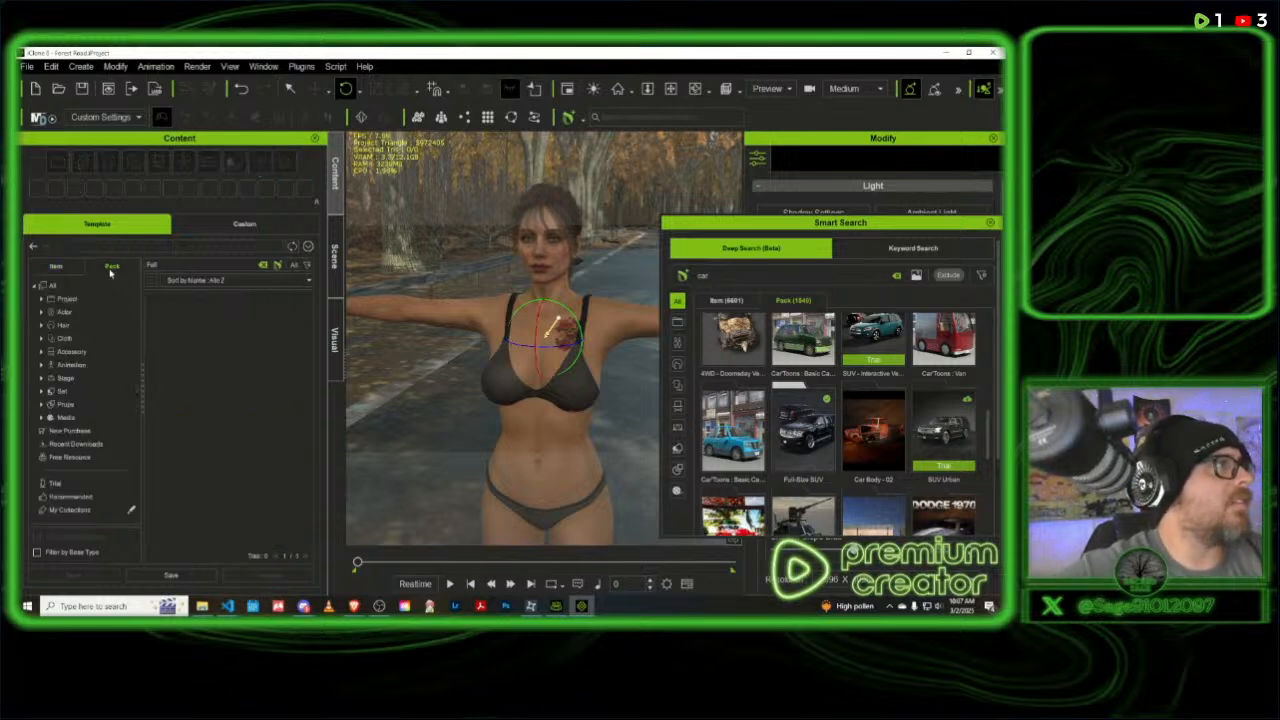
- Locate the Full-Size SUV pack in the template library from the Smart Search results and open the pack
{"action": "left_click", "coordinate": [808, 414]}
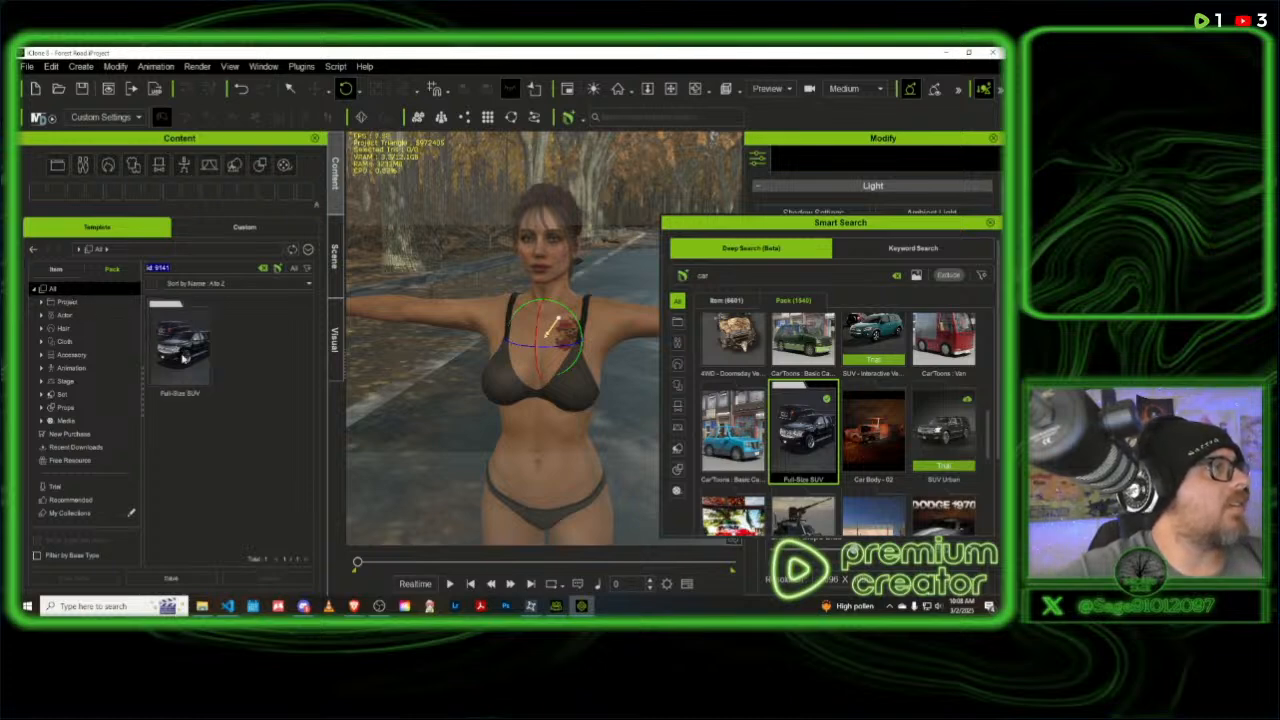
{"action": "right_click", "coordinate": [184, 356]}
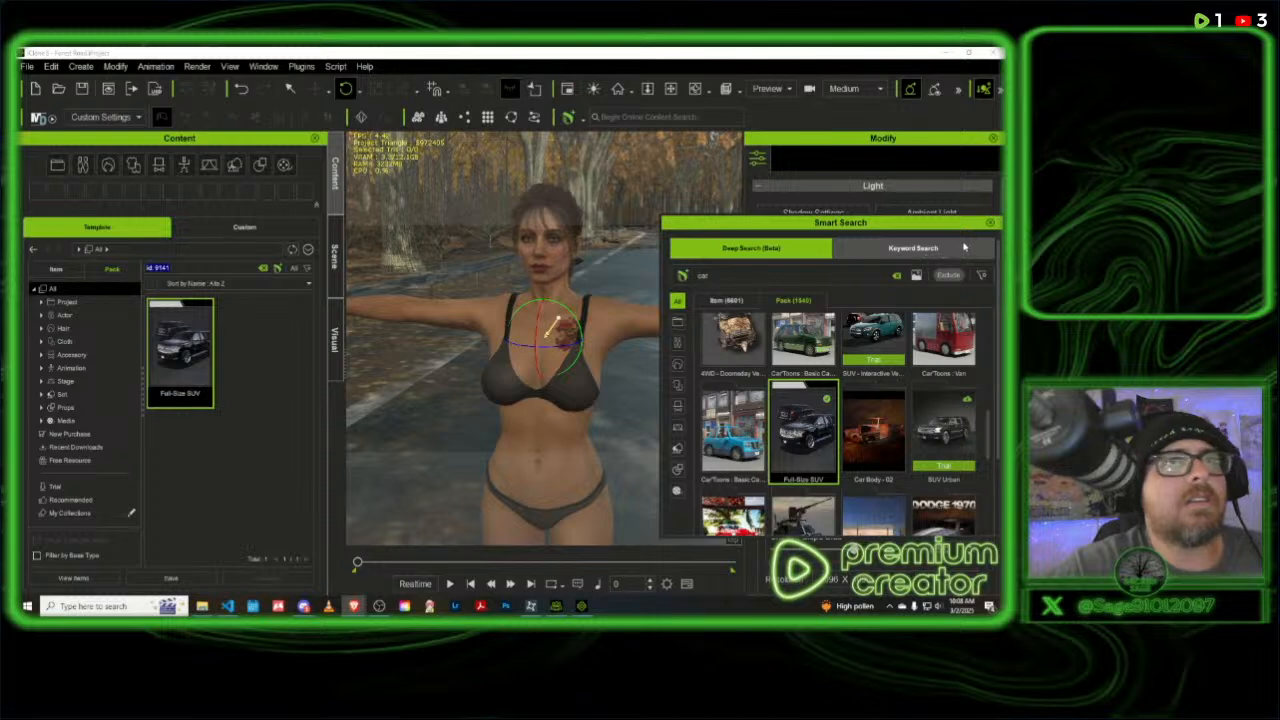
{"action": "left_click", "coordinate": [990, 222]}
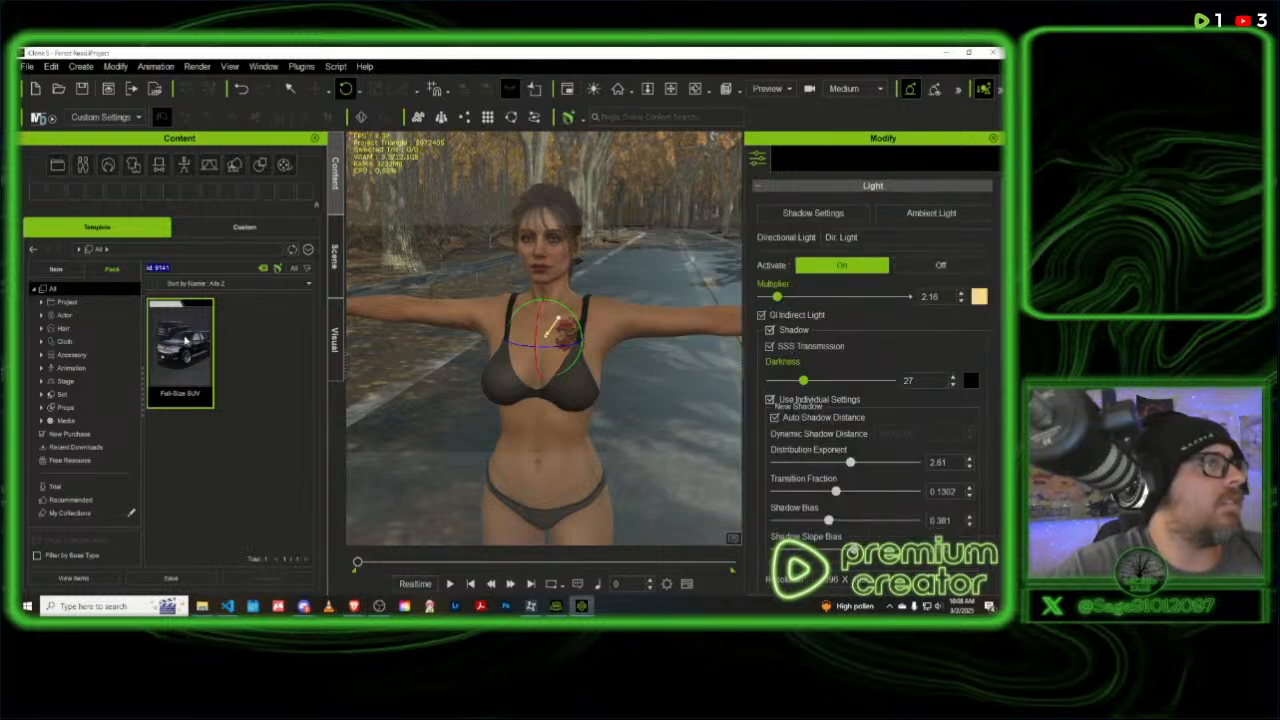
{"action": "double_click", "coordinate": [185, 340]}
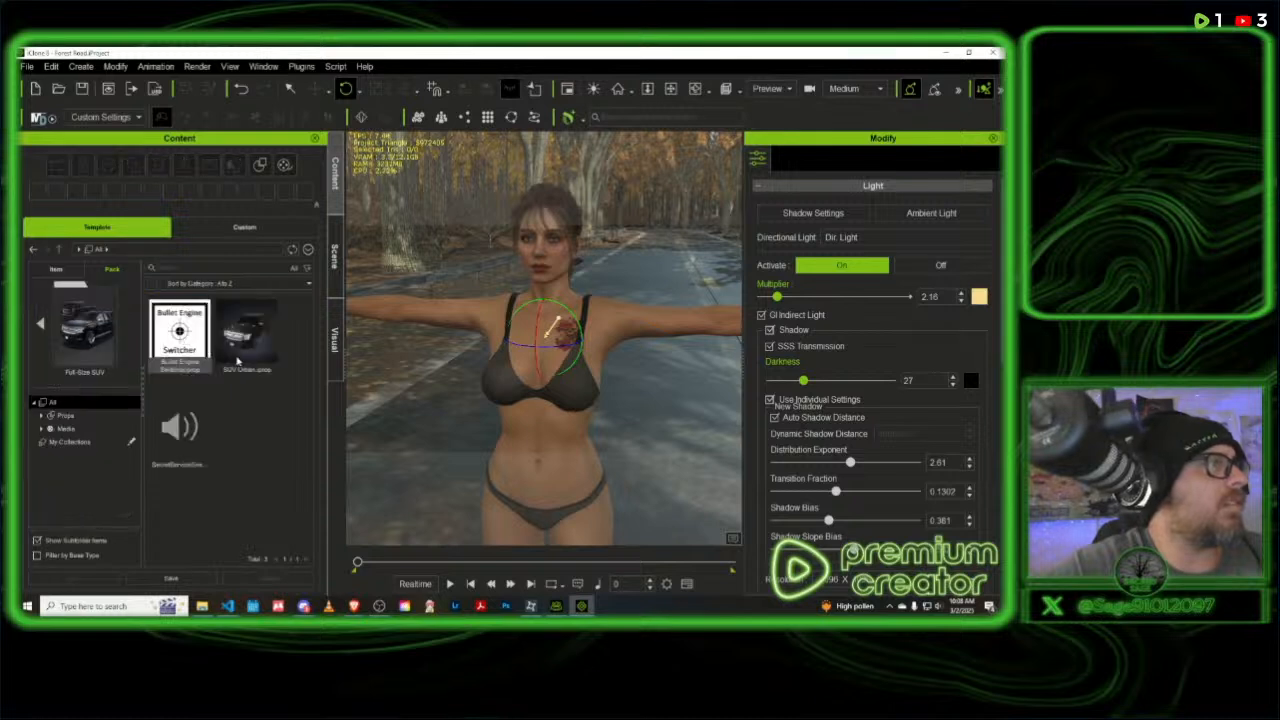
- Find the SUV Urban prop's file on disk and load the prop into the forest road scene
{"action": "left_click", "coordinate": [257, 332]}
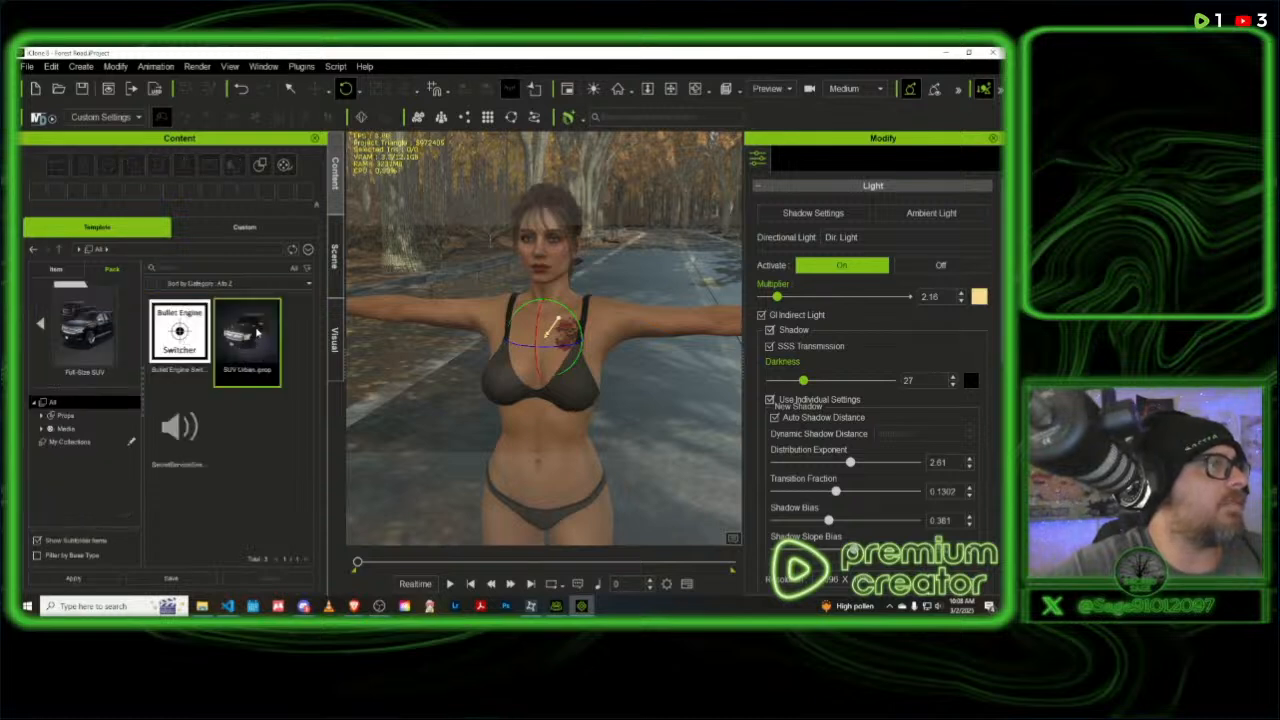
{"action": "right_click", "coordinate": [257, 332]}
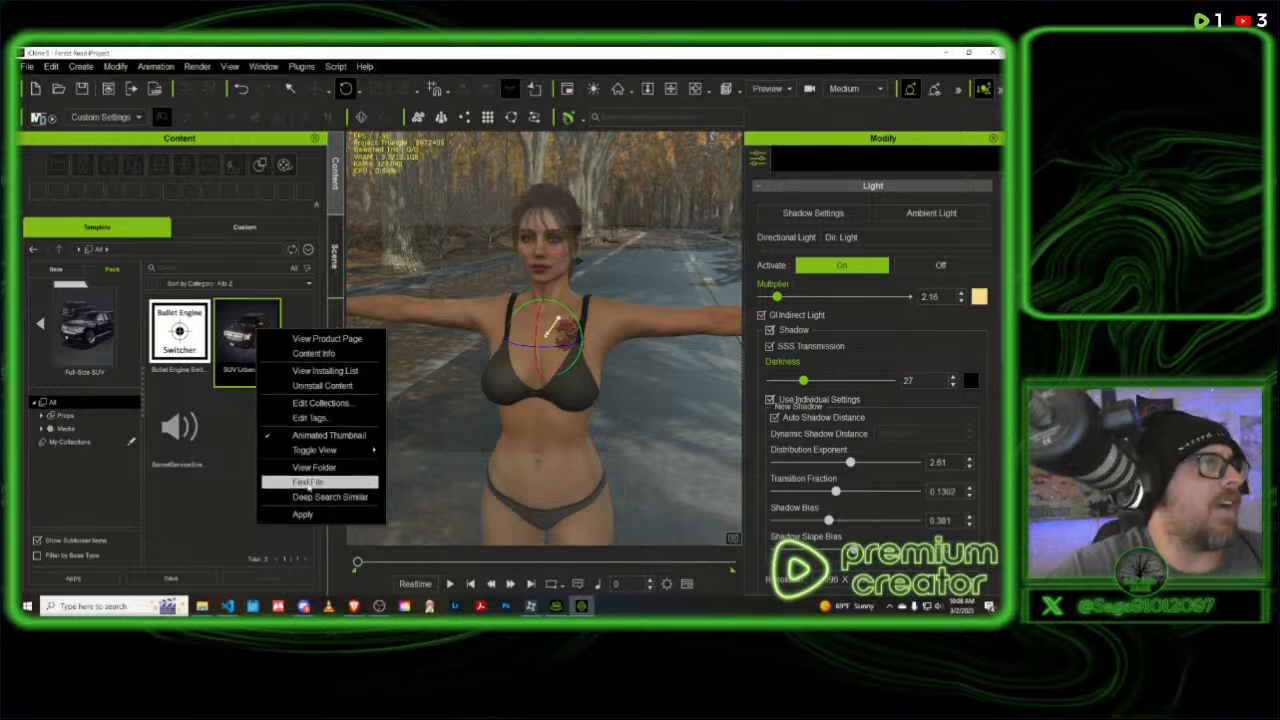
{"action": "left_click", "coordinate": [310, 482]}
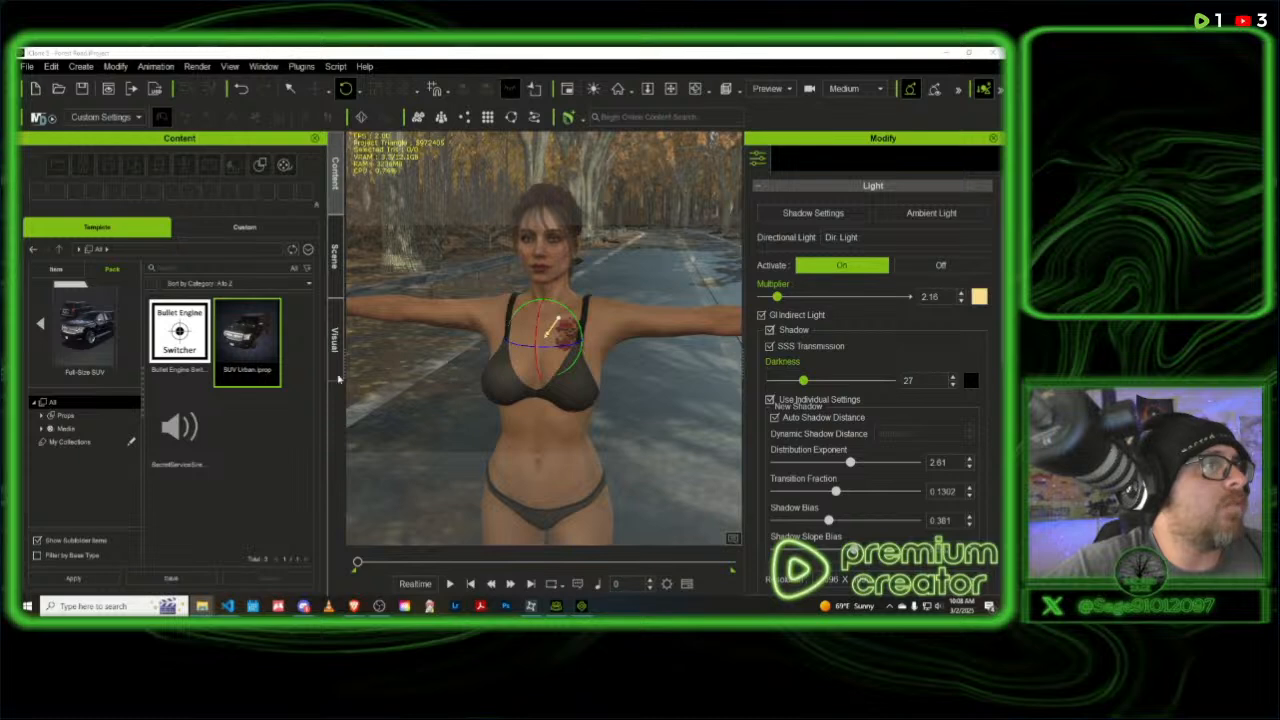
{"action": "double_click", "coordinate": [248, 345]}
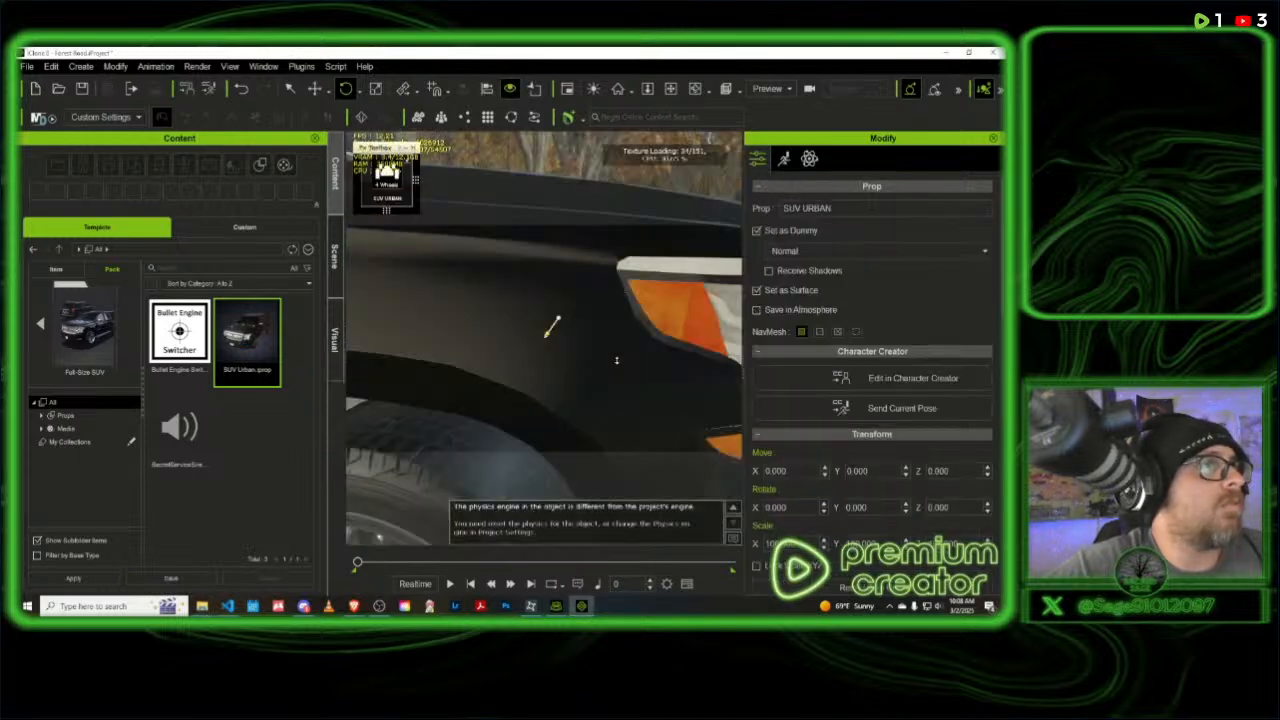
{"action": "scroll", "coordinate": [616, 361], "scroll_direction": "down", "scroll_amount": 5}
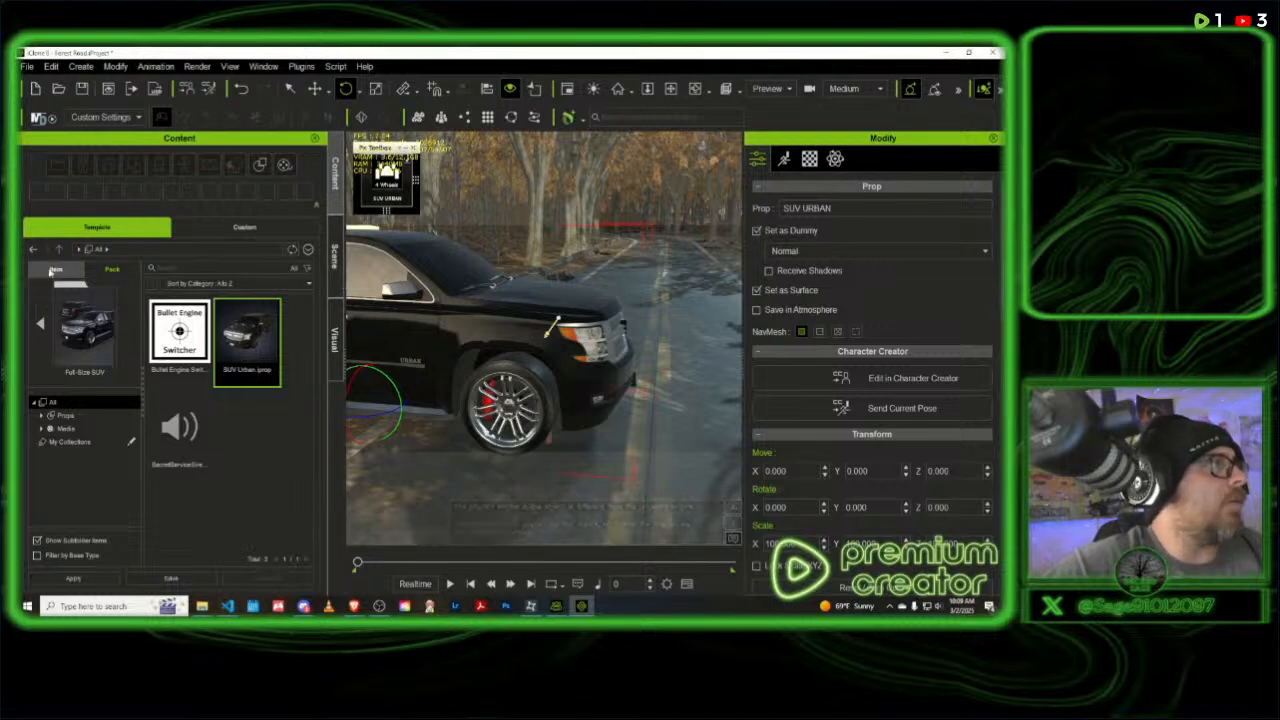
- Return to the pack list and show the Props subcategory within the Props category
{"action": "left_click", "coordinate": [34, 250]}
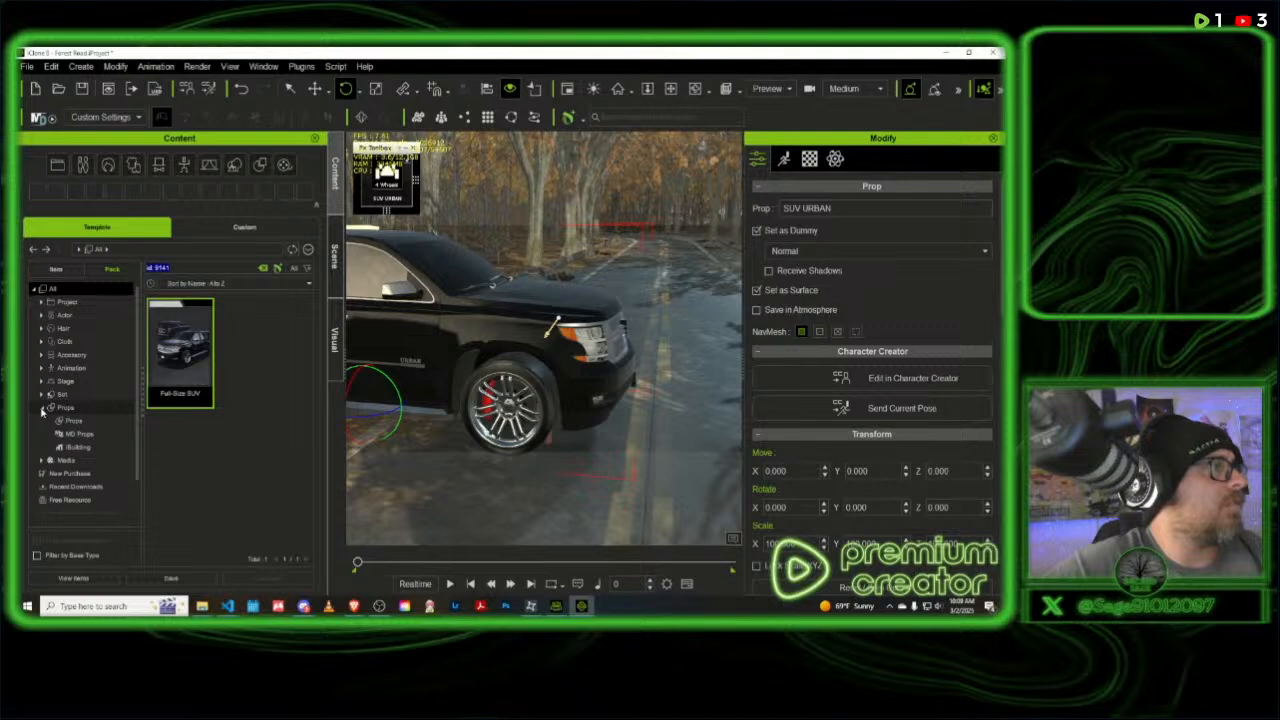
{"action": "left_click", "coordinate": [75, 424]}
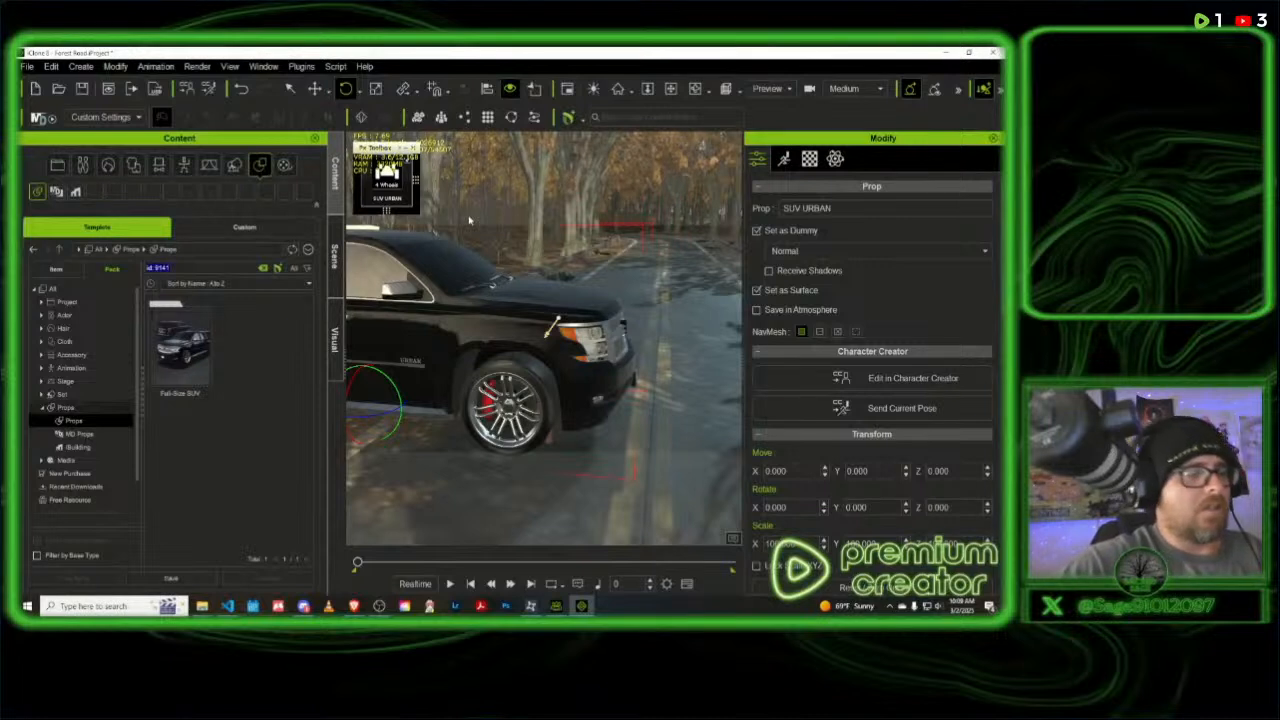
- Move the Px Toolbox over the road, try a wheel control on the SUV and play the timeline to frame 524
{"action": "mouse_move", "coordinate": [380, 203]}
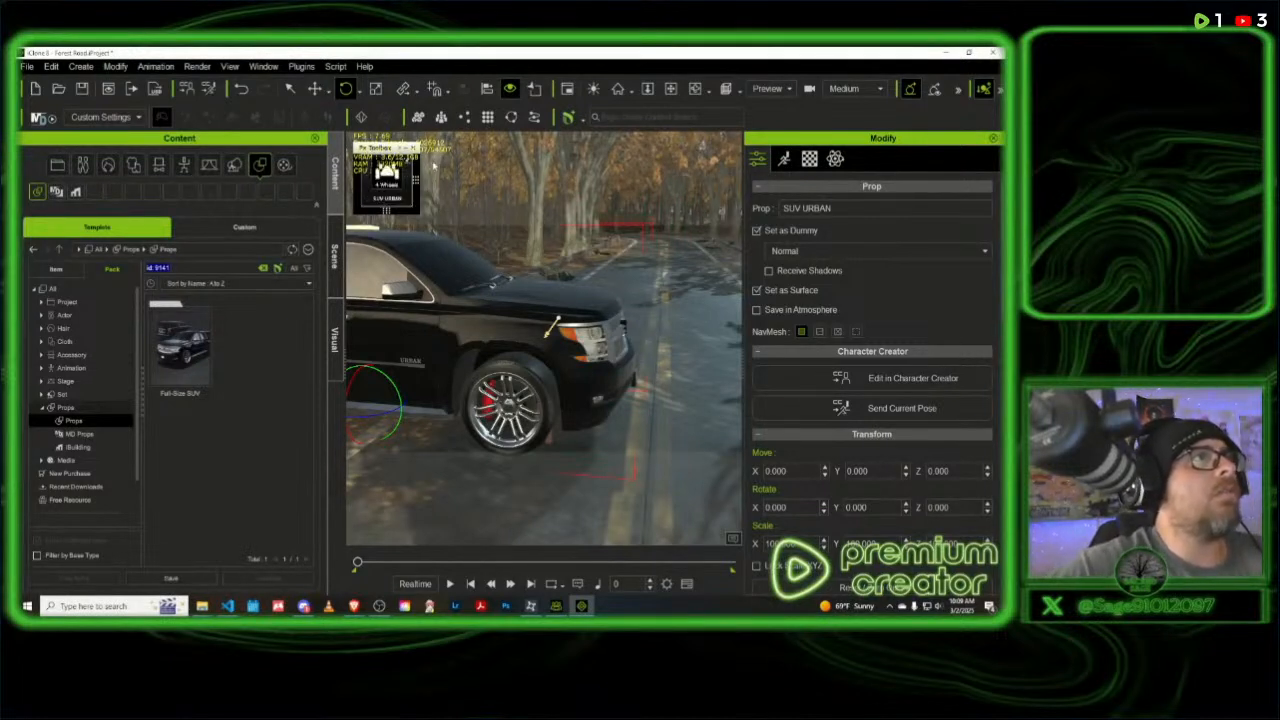
{"action": "left_click_drag", "start_coordinate": [362, 148], "coordinate": [545, 174]}
{"action": "mouse_move", "coordinate": [573, 238]}
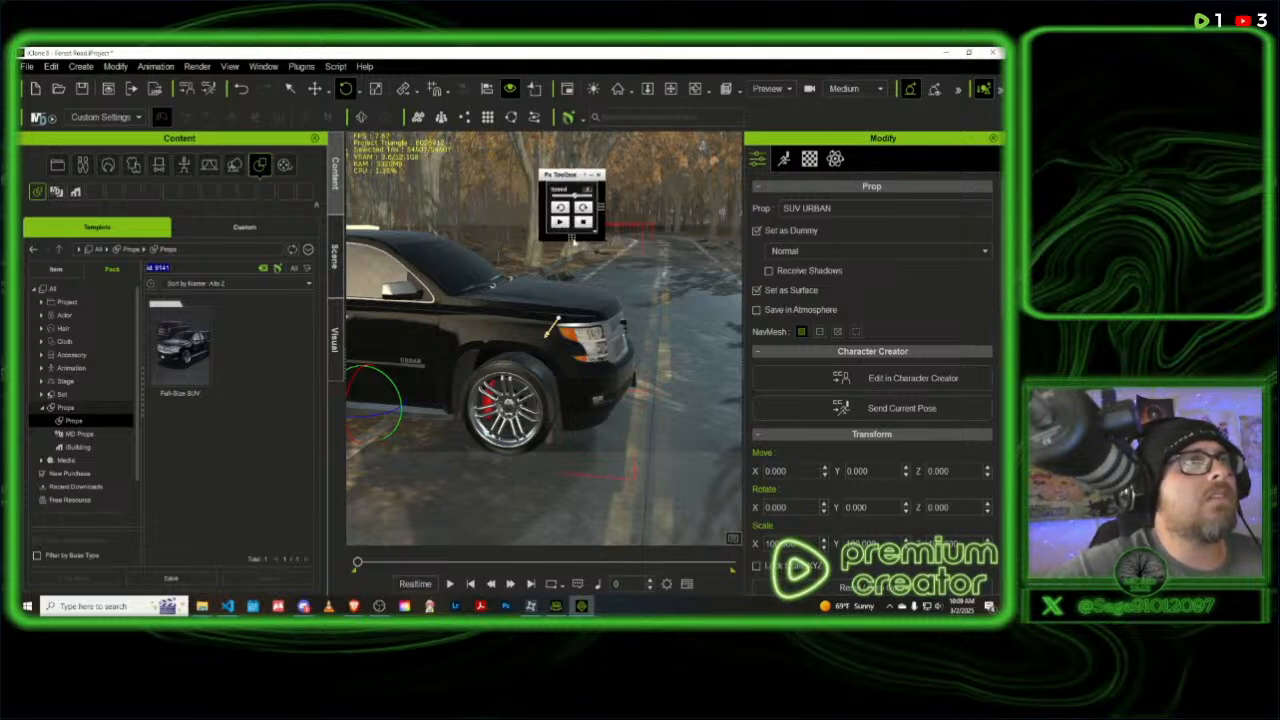
{"action": "left_click", "coordinate": [559, 224]}
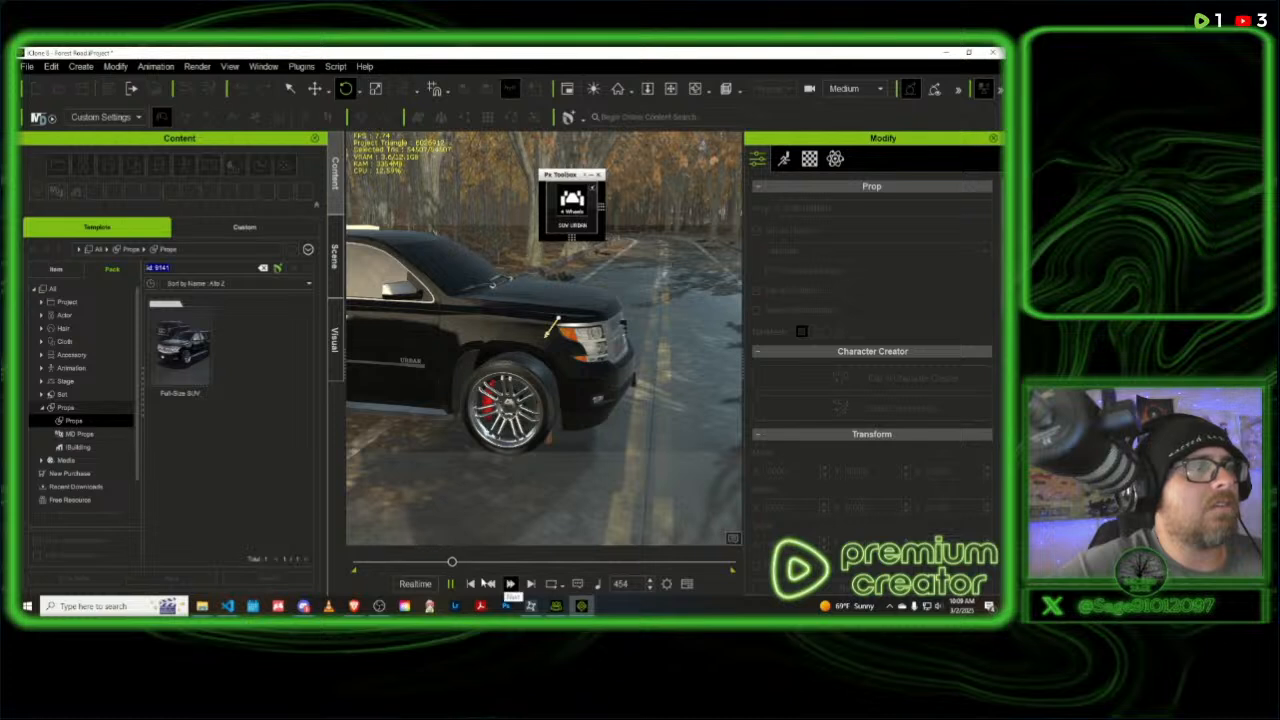
{"action": "left_click", "coordinate": [450, 583]}
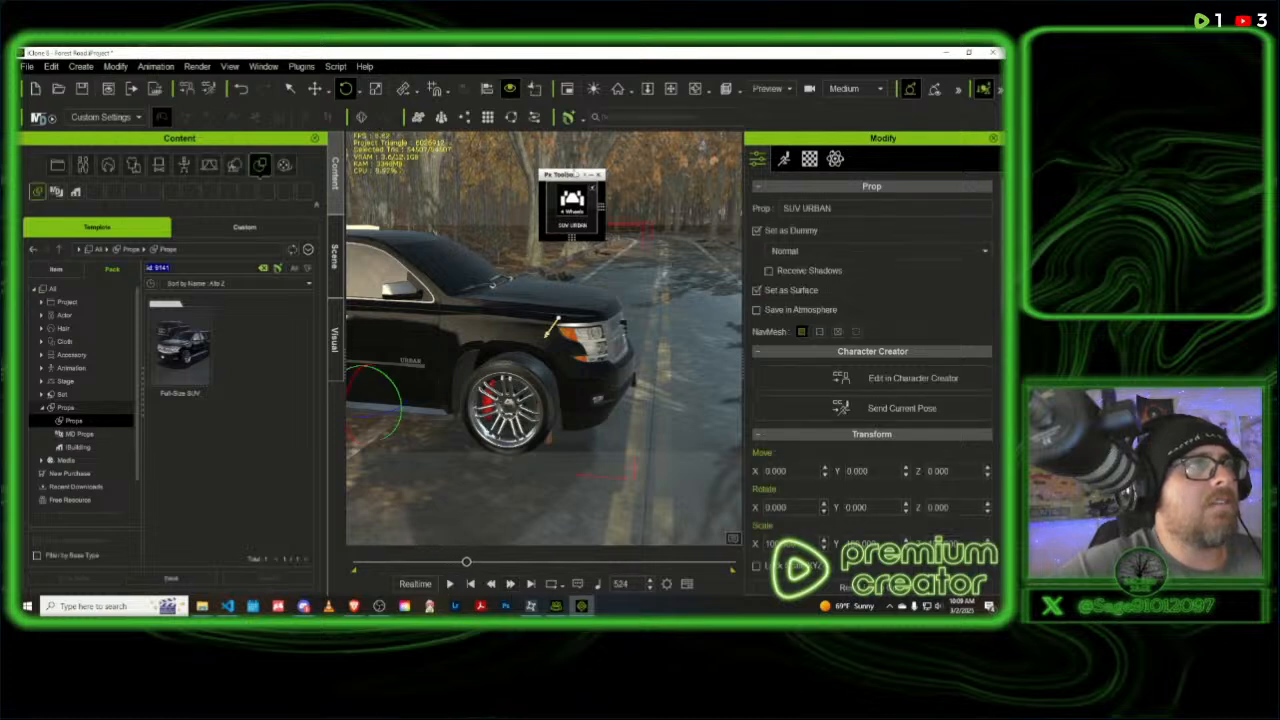
- Reposition the Px Toolbox clear of the SUV, above the far end of the road
{"action": "mouse_move", "coordinate": [576, 175]}
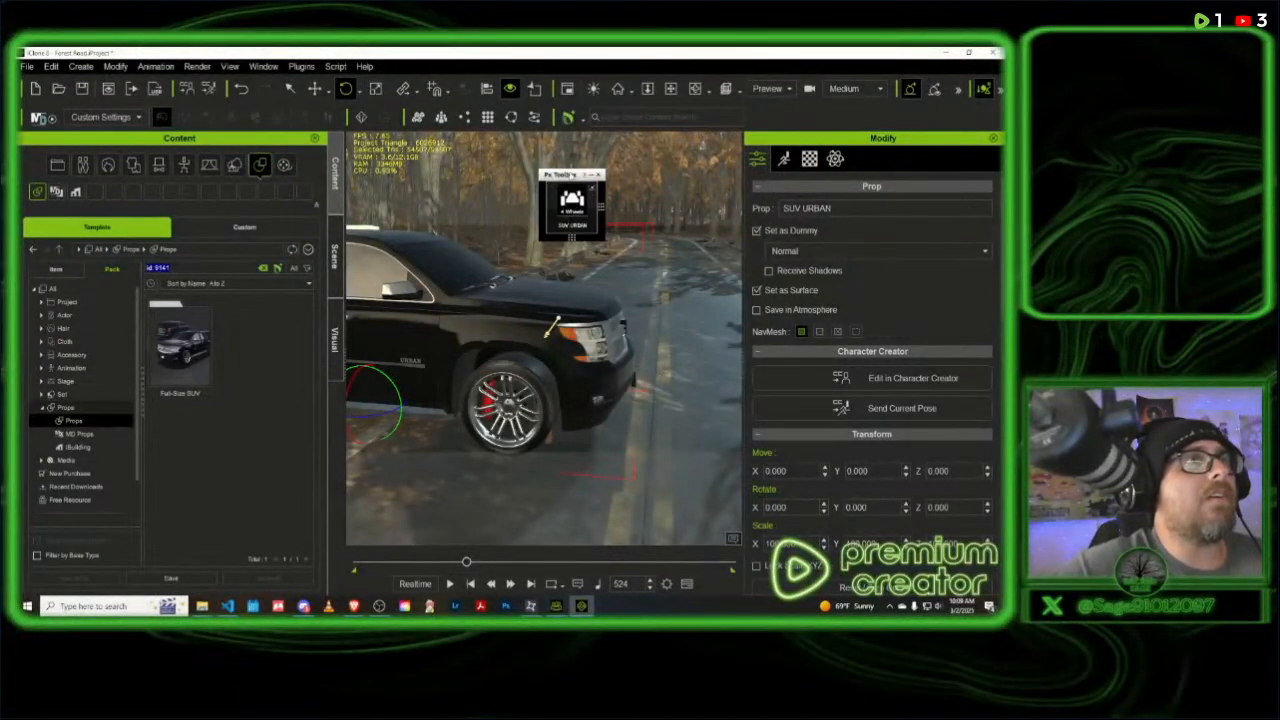
{"action": "left_click_drag", "start_coordinate": [572, 176], "coordinate": [766, 322]}
{"action": "left_click_drag", "start_coordinate": [766, 275], "coordinate": [658, 168]}
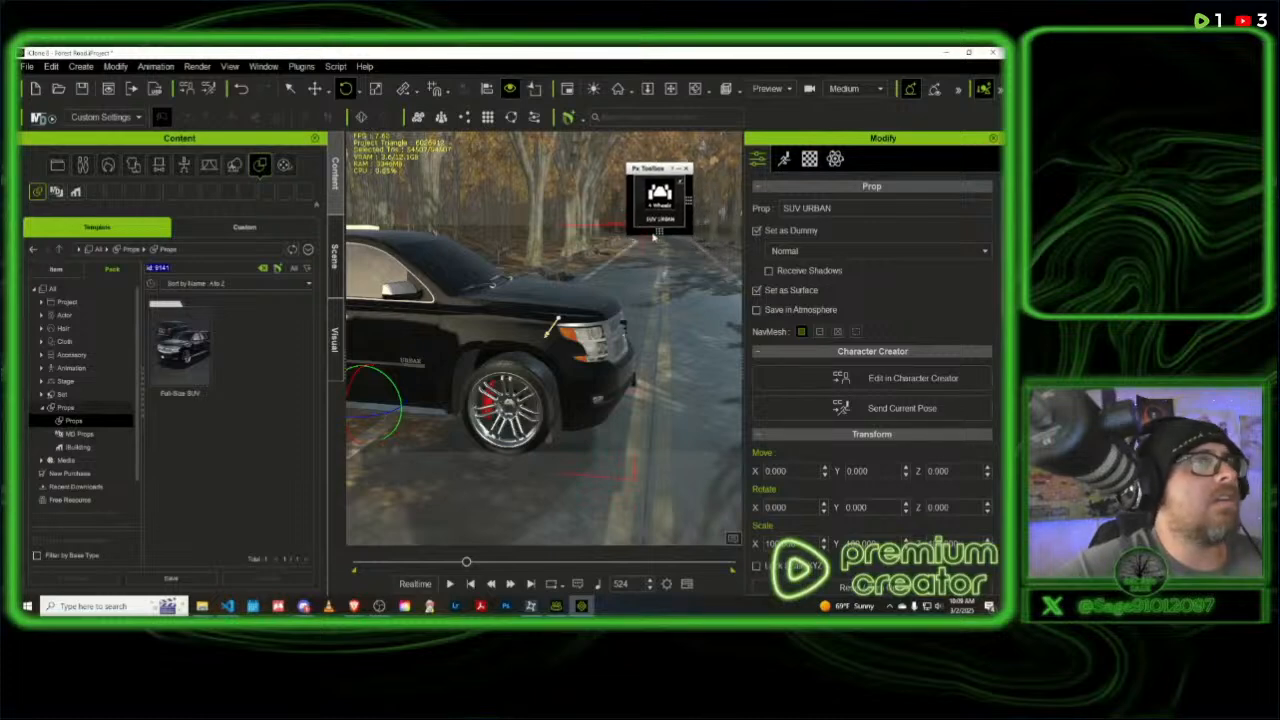
- Move the Camila character out from under the SUV onto the open road in front of its side
{"action": "scroll", "coordinate": [636, 260], "scroll_direction": "down", "scroll_amount": 2}
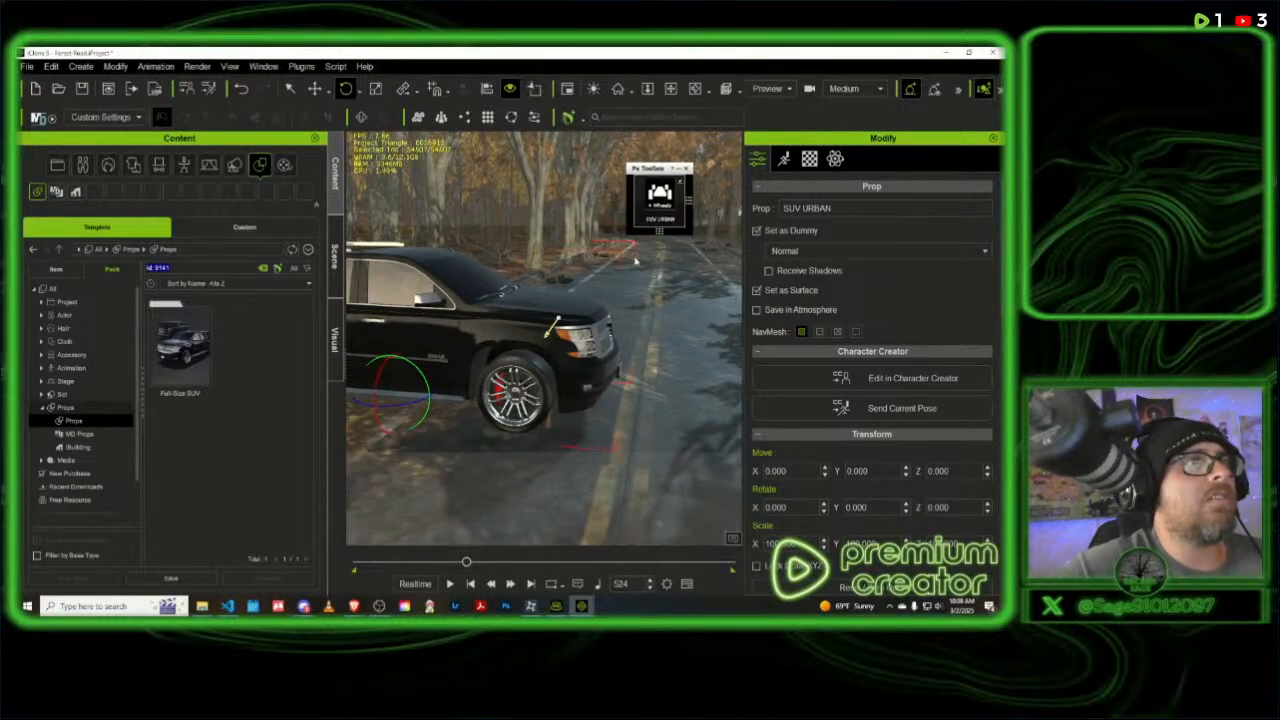
{"action": "scroll", "coordinate": [650, 268], "scroll_direction": "down", "scroll_amount": 2}
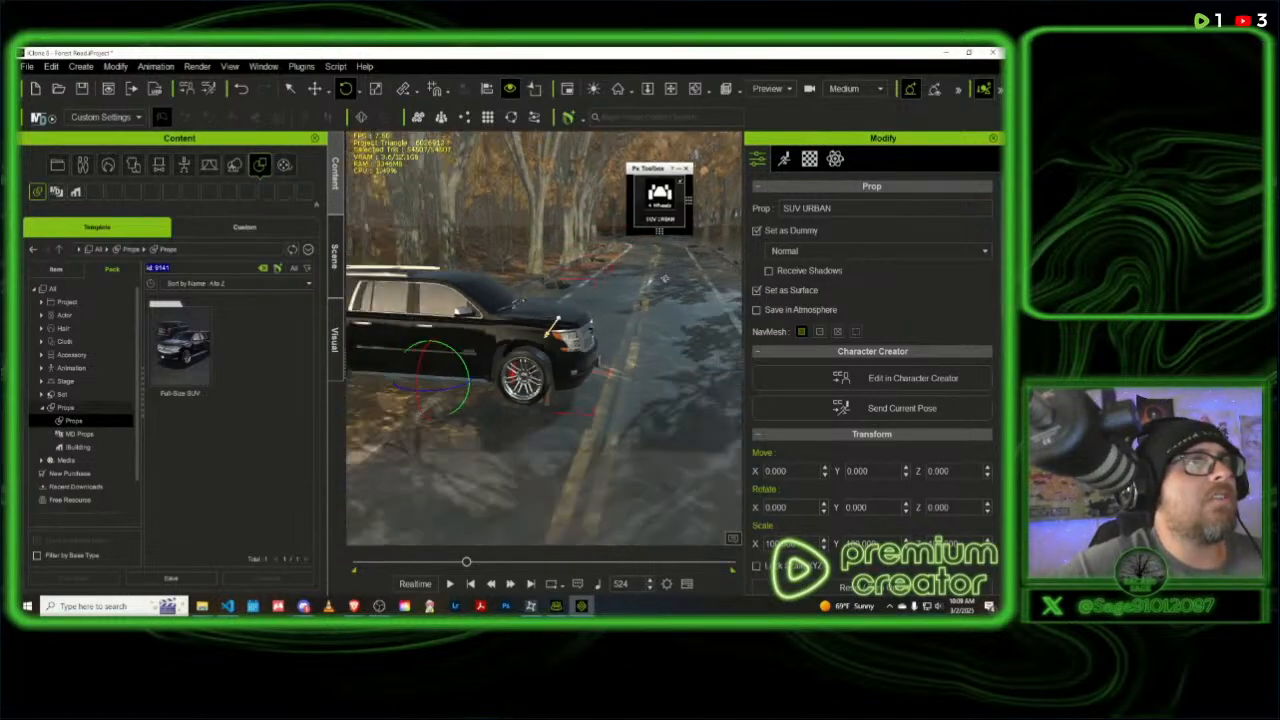
{"action": "middle_click_drag", "start_coordinate": [609, 277], "coordinate": [292, 316]}
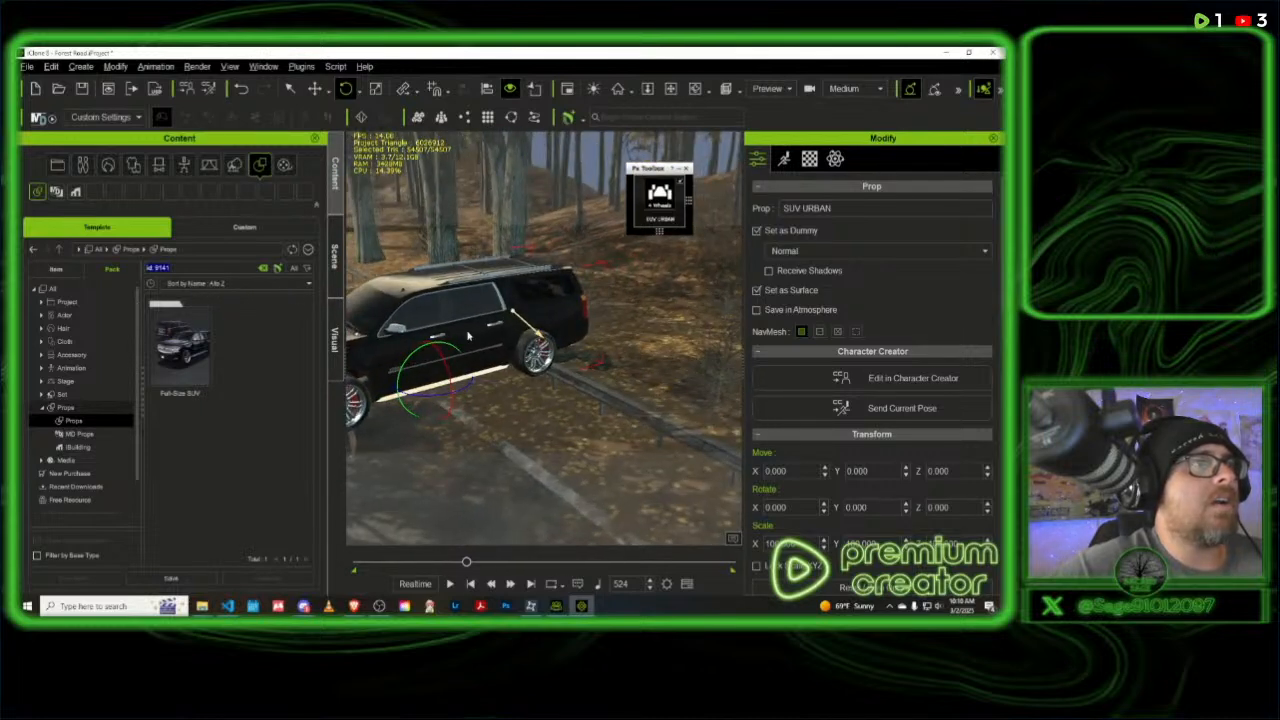
{"action": "middle_click_drag", "start_coordinate": [679, 307], "coordinate": [787, 265]}
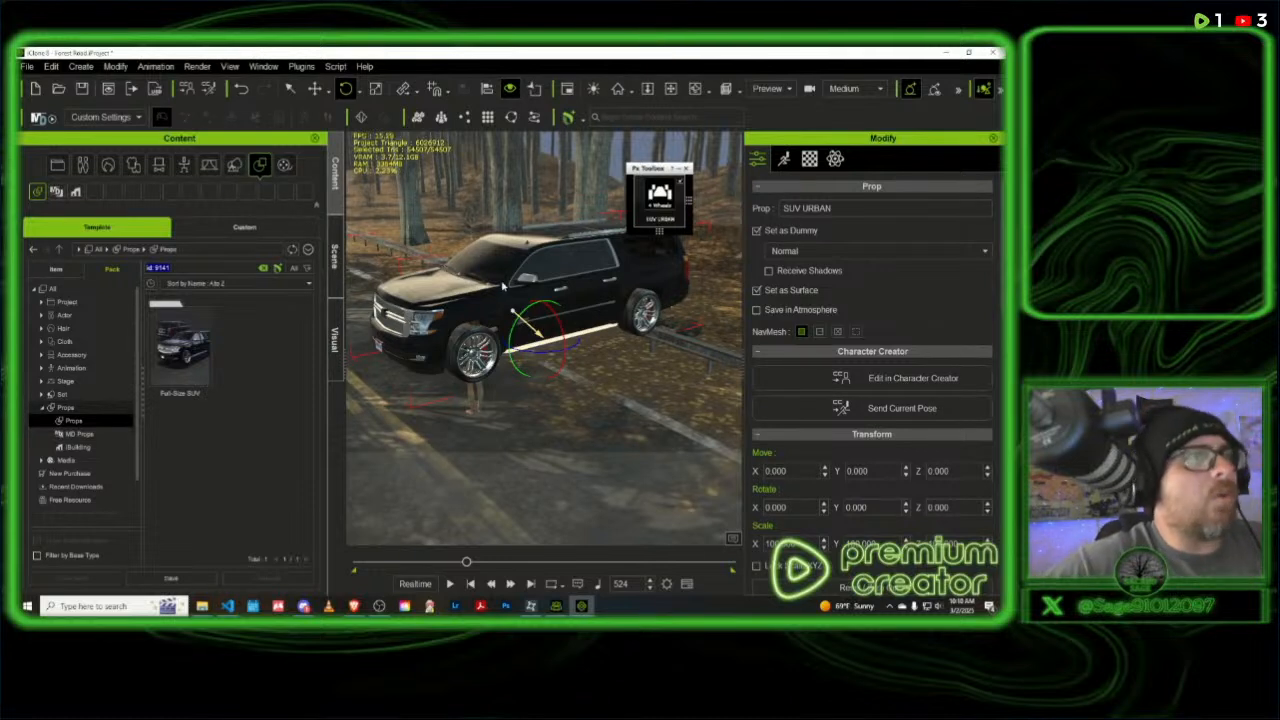
{"action": "left_click", "coordinate": [471, 399]}
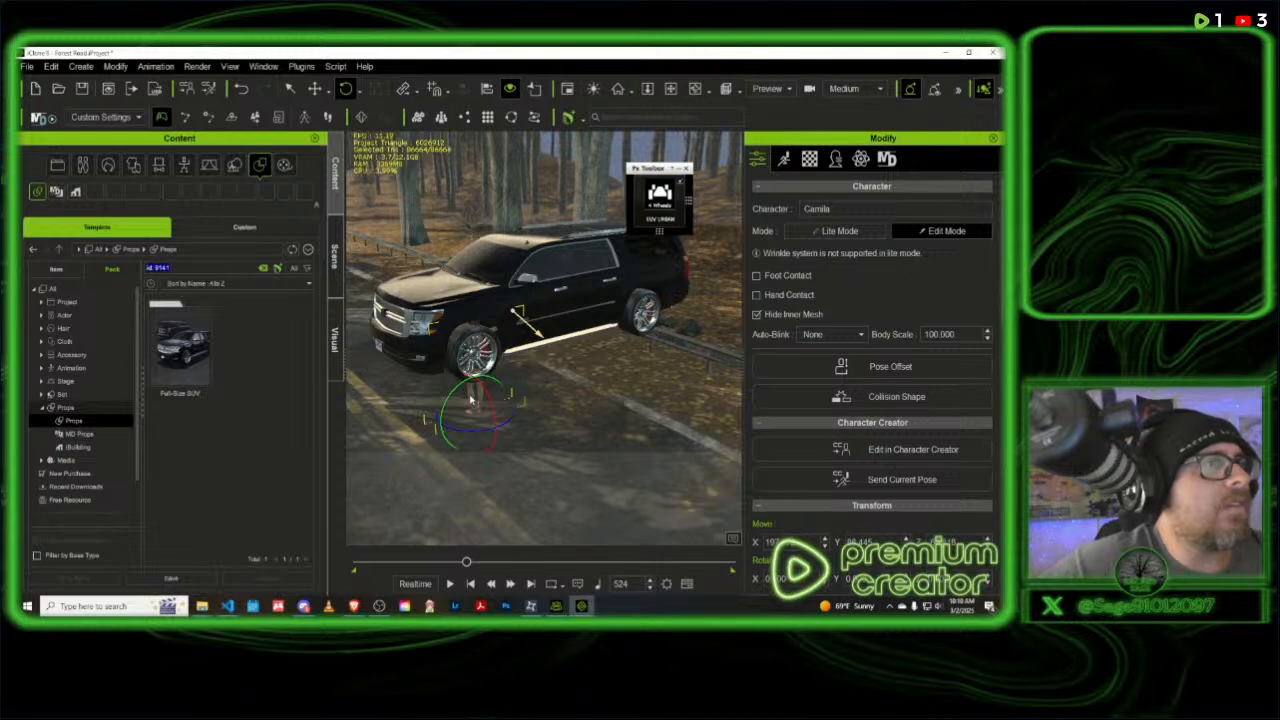
{"action": "left_click", "coordinate": [315, 89]}
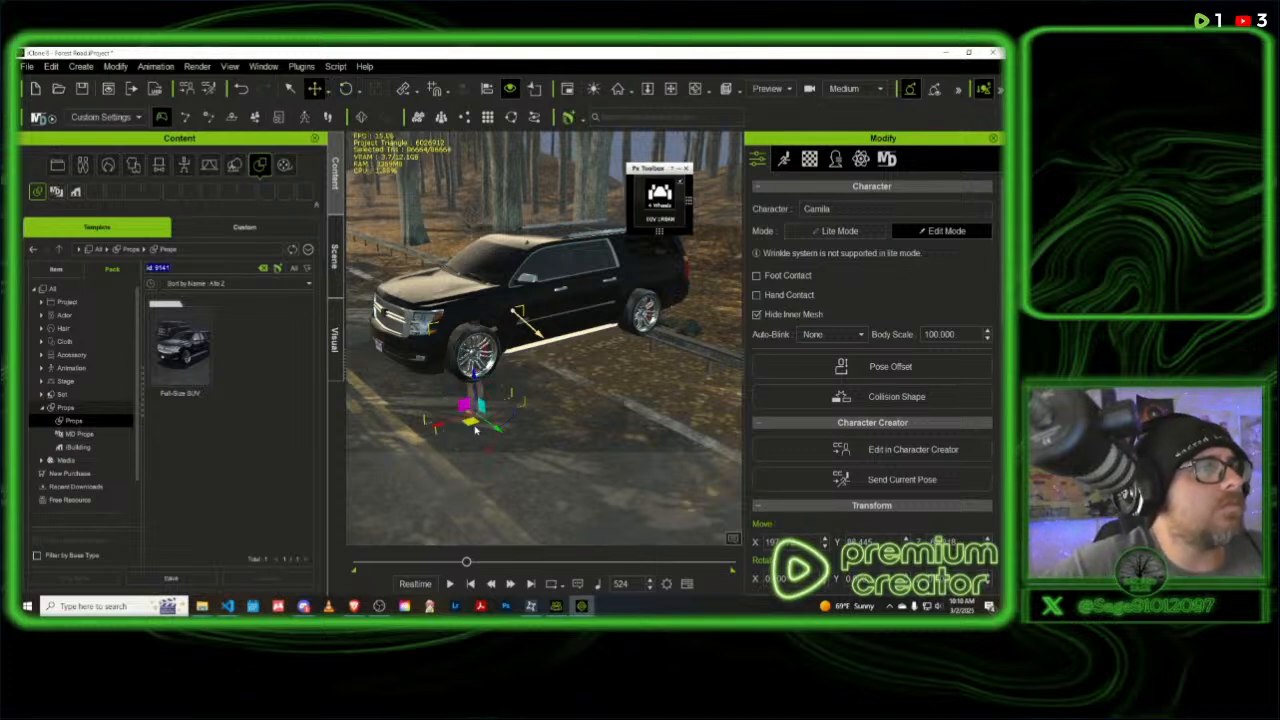
{"action": "left_click_drag", "start_coordinate": [472, 422], "coordinate": [445, 512]}
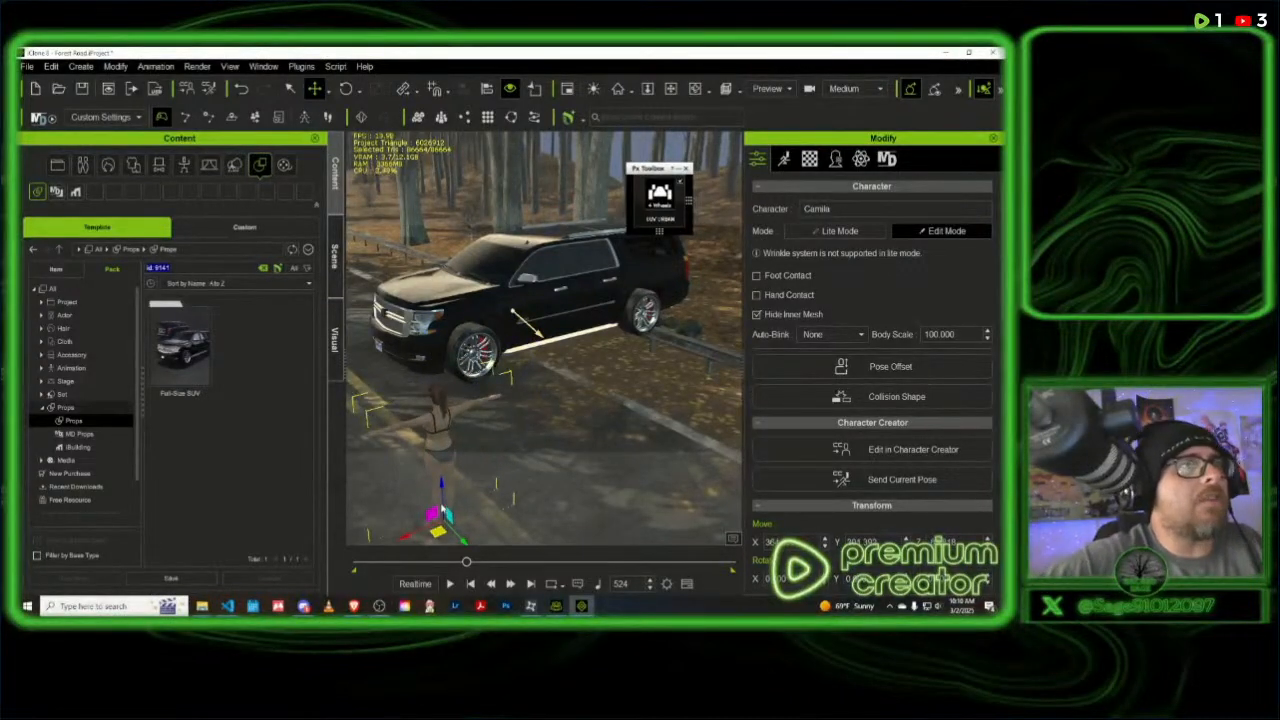
- Collapse the Chassis and SUV URBAN hierarchies in the scene list and select the whole SUV URBAN prop
{"action": "left_click", "coordinate": [557, 312]}
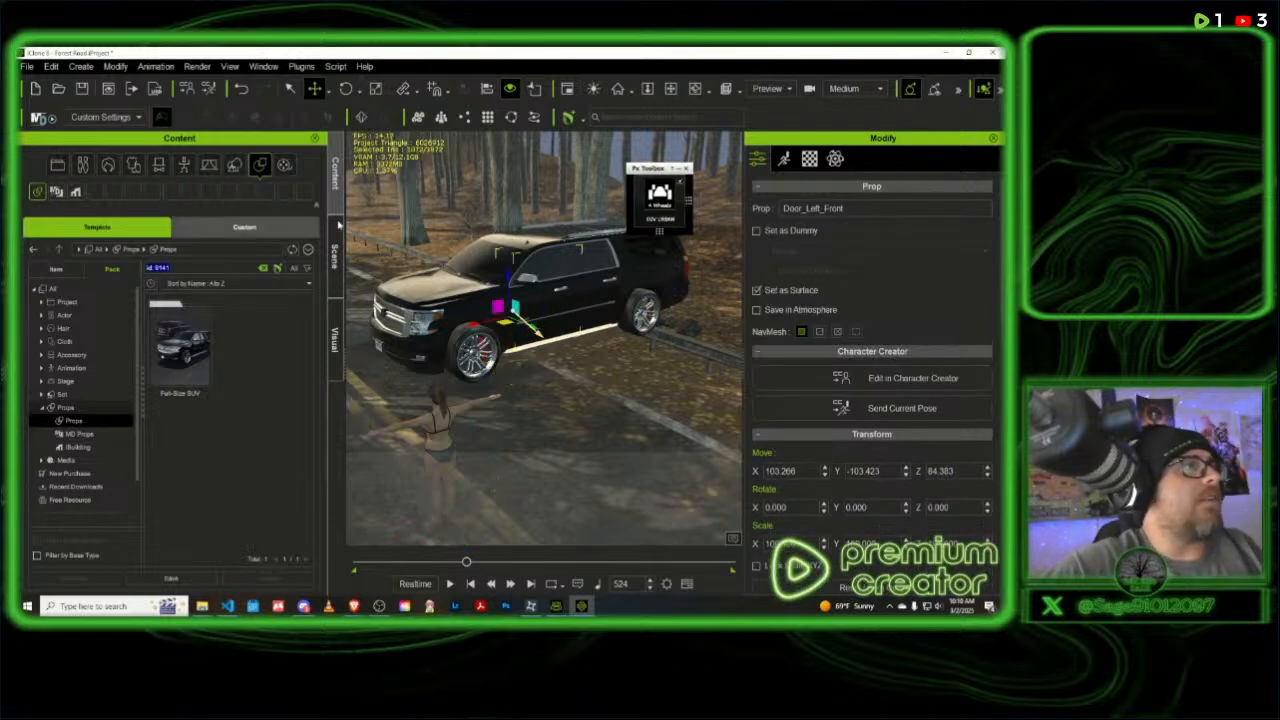
{"action": "left_click", "coordinate": [335, 252]}
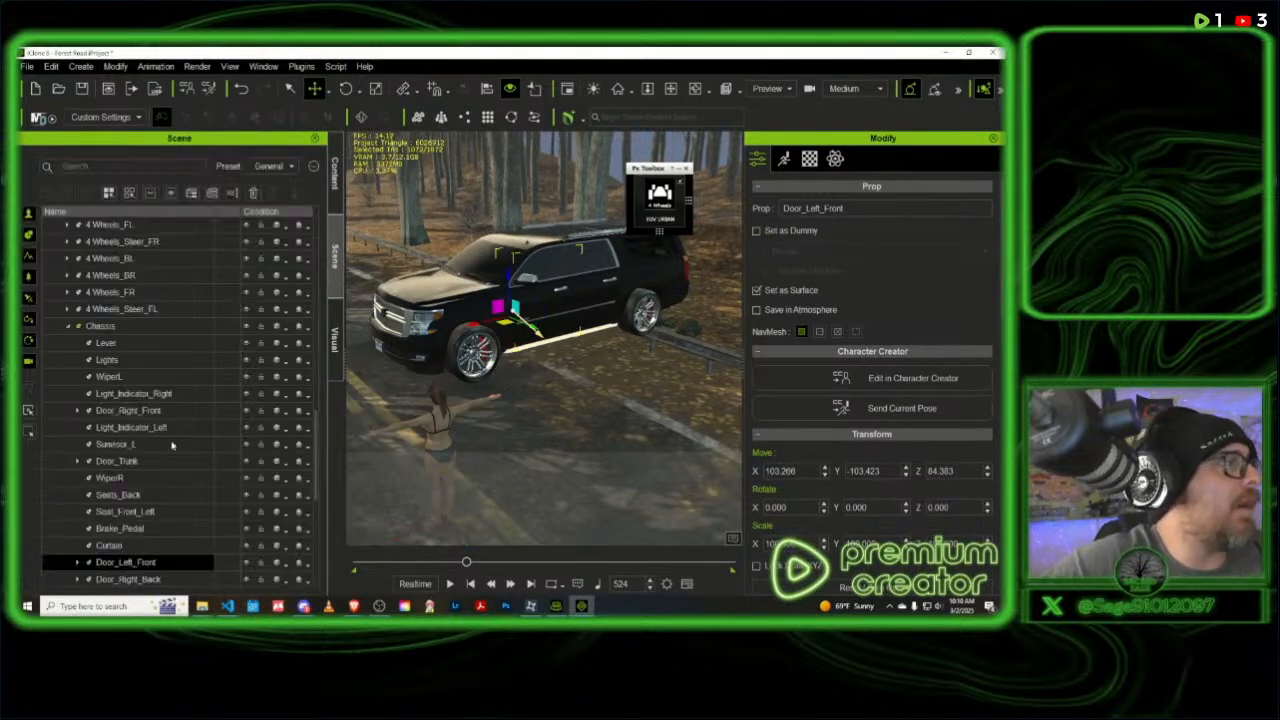
{"action": "left_click", "coordinate": [68, 327]}
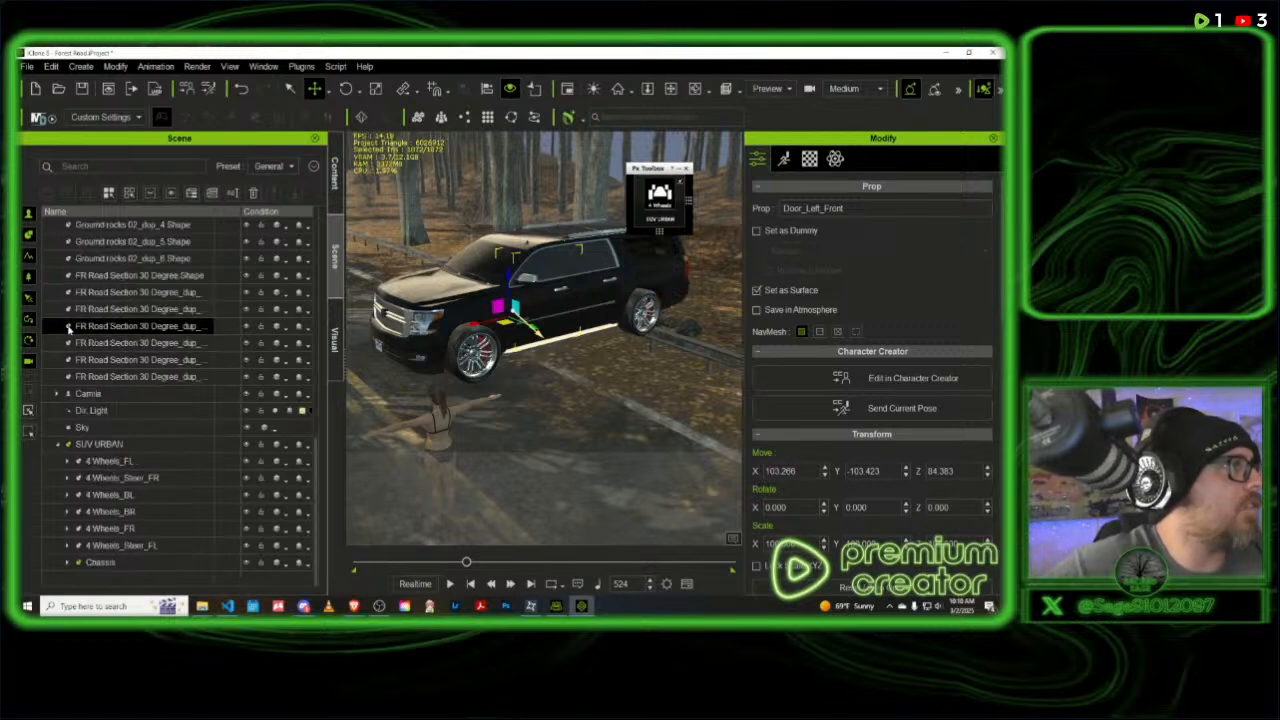
{"action": "left_click", "coordinate": [57, 446]}
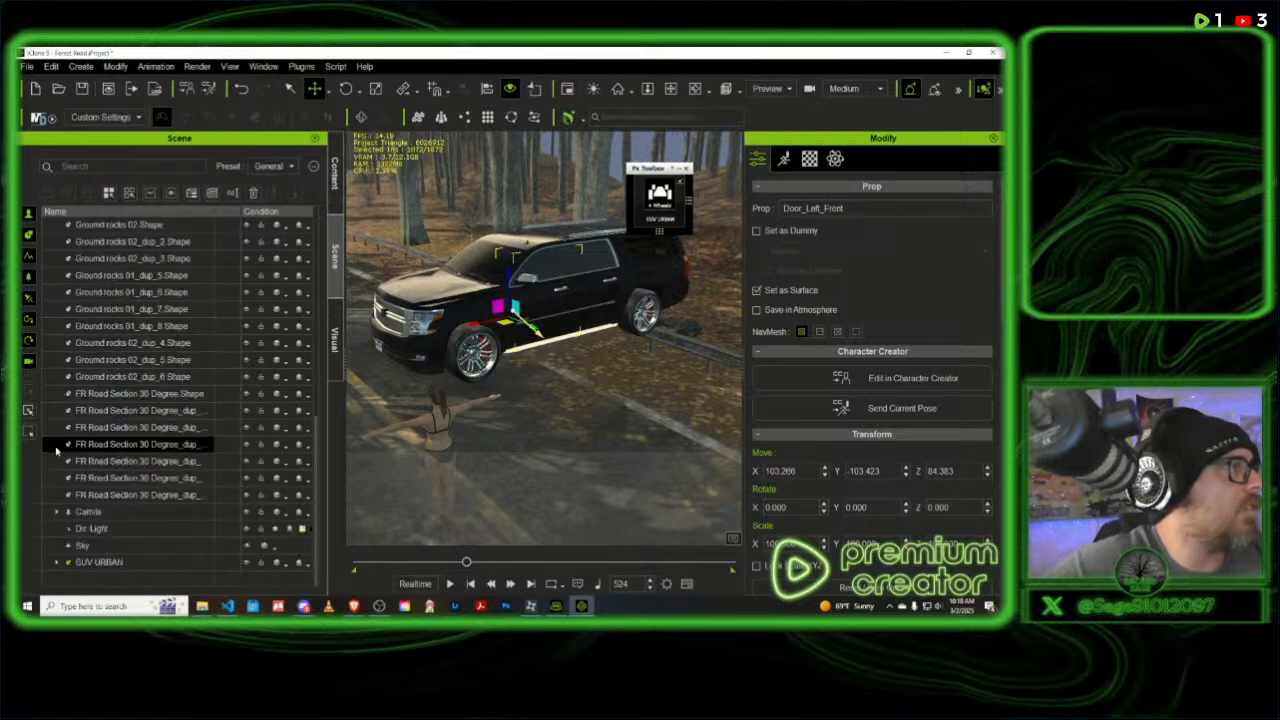
{"action": "left_click", "coordinate": [97, 563]}
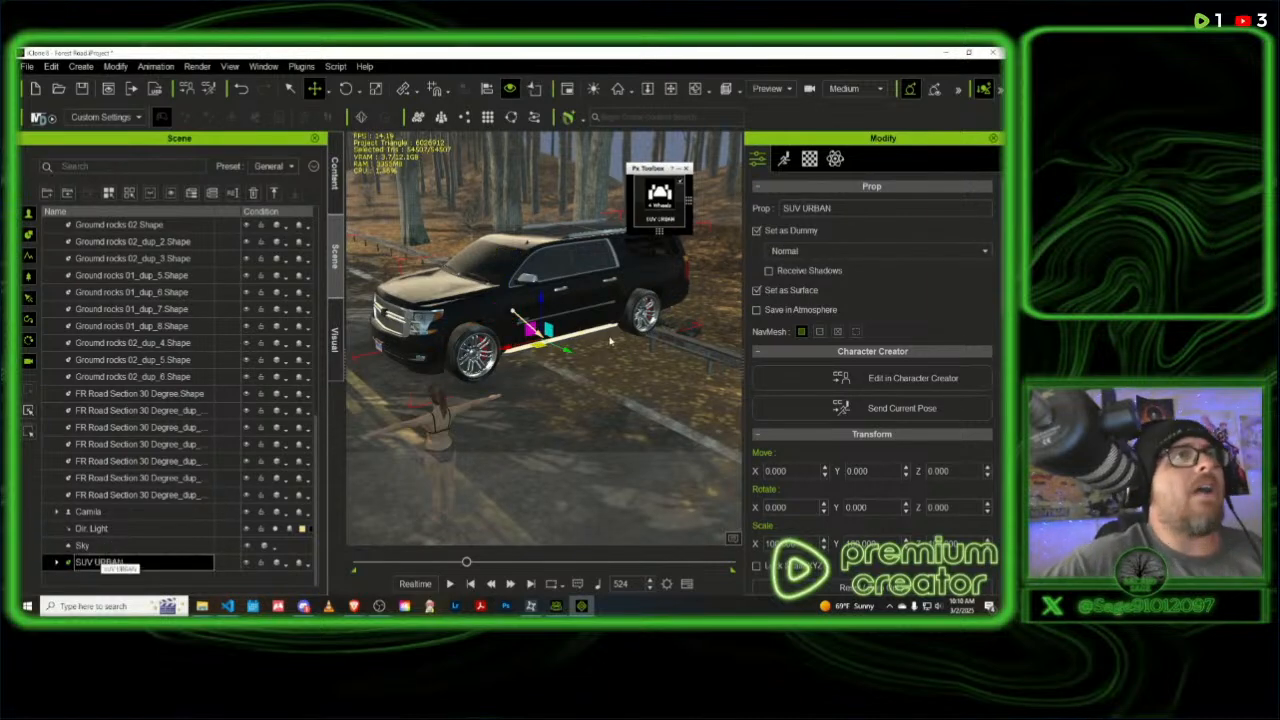
- Move the SUV down the road into the tunnel, to about X 371, Y -13548, and frame it in view
{"action": "right_click_drag", "start_coordinate": [590, 300], "coordinate": [577, 468]}
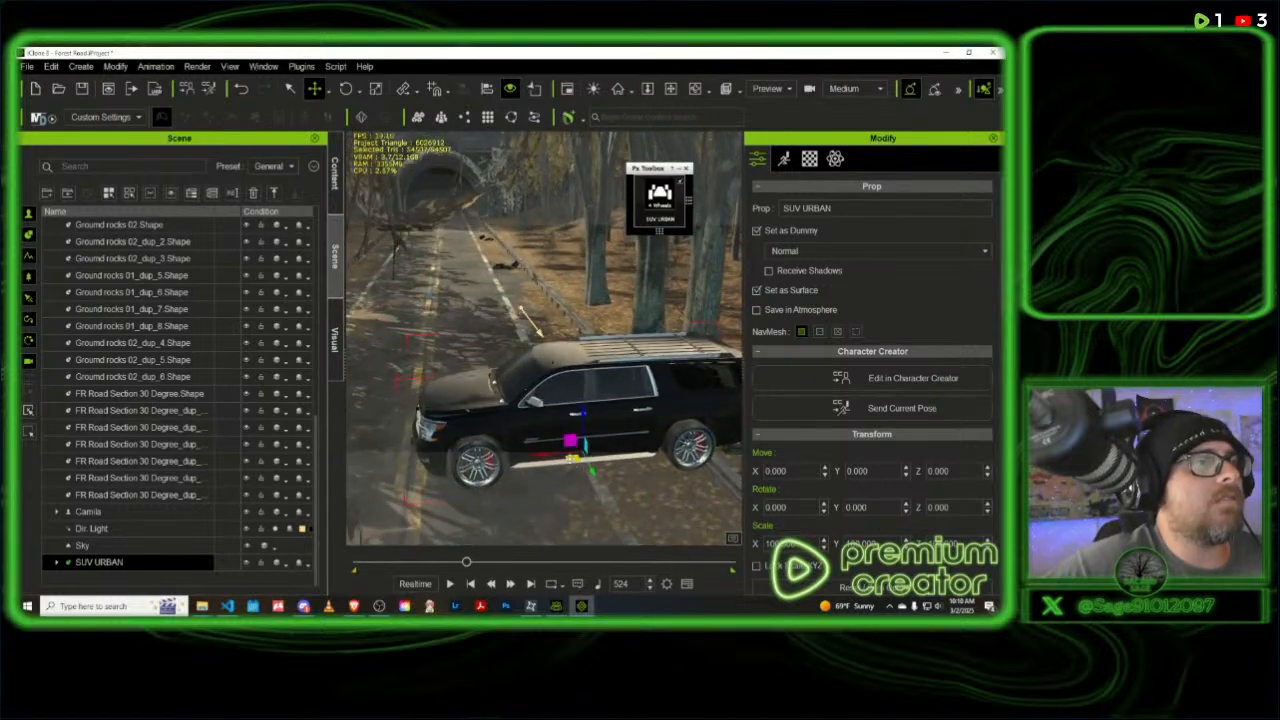
{"action": "left_click_drag", "start_coordinate": [576, 456], "coordinate": [443, 206]}
{"action": "key", "text": "Home"}
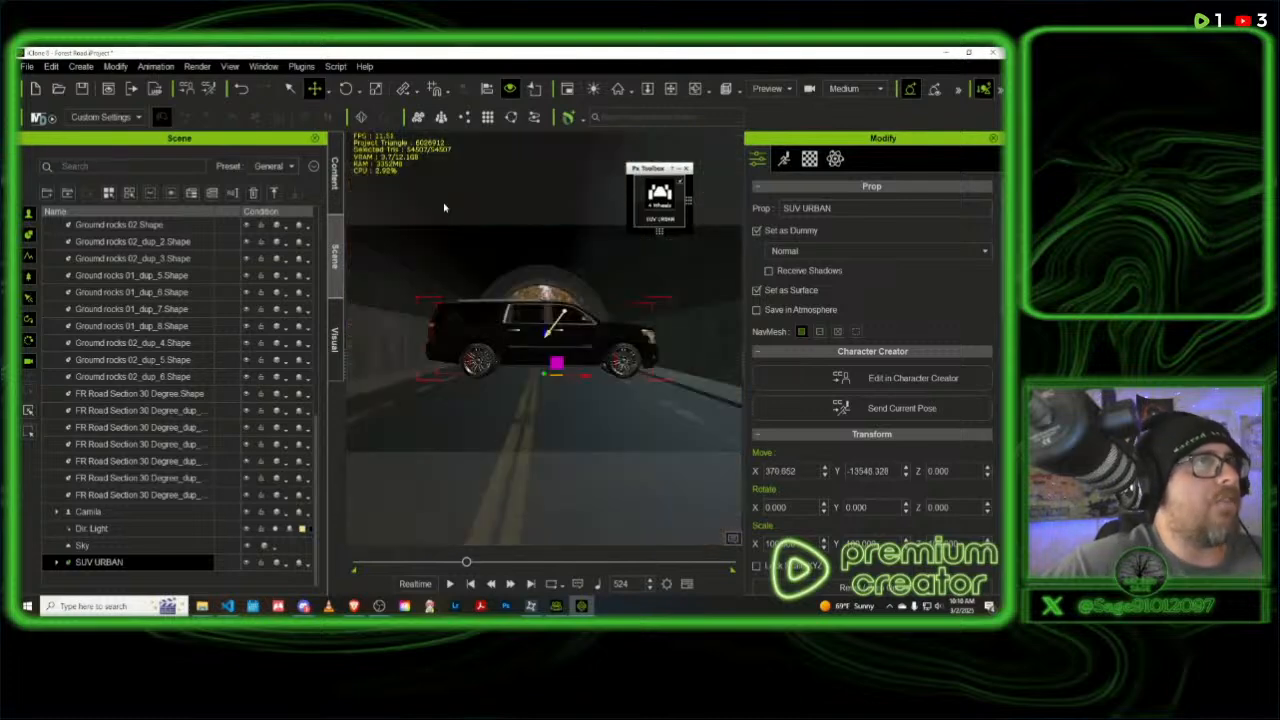
- Rotate the SUV to about 89 degrees around Z so it faces along the tunnel road
{"action": "right_click_drag", "start_coordinate": [578, 288], "coordinate": [488, 324]}
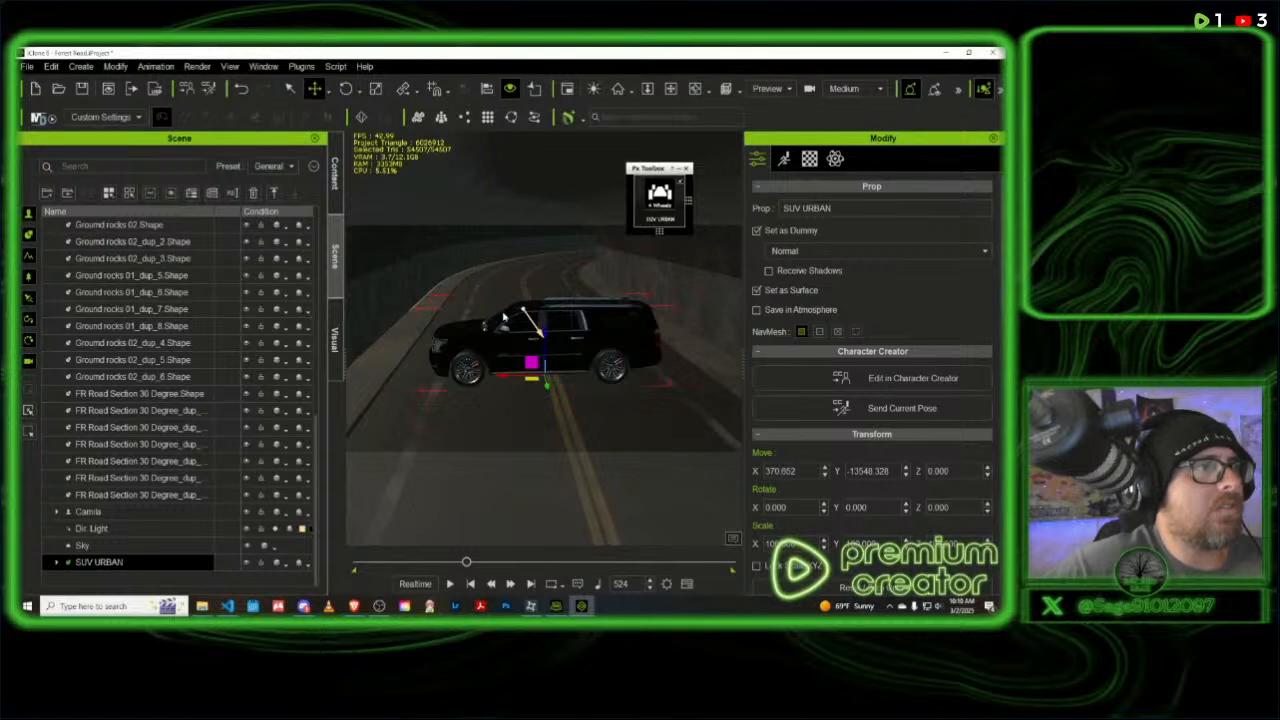
{"action": "left_click", "coordinate": [345, 88]}
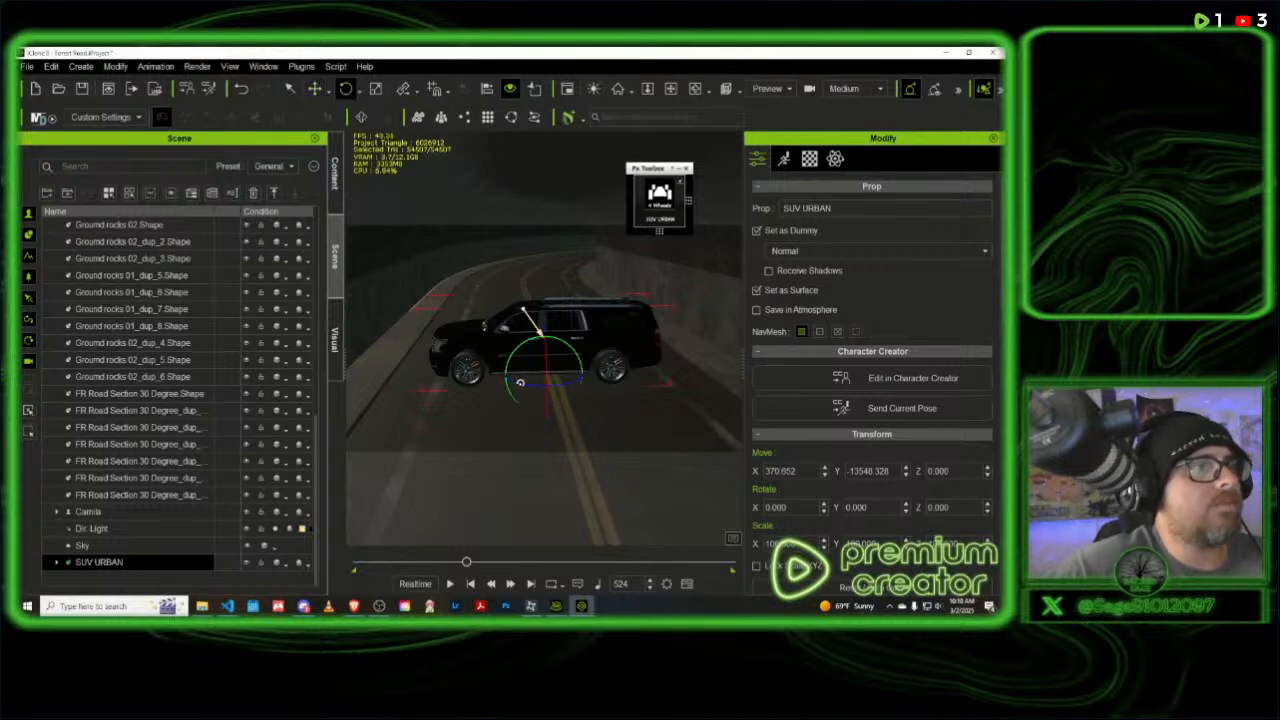
{"action": "left_click_drag", "start_coordinate": [530, 388], "coordinate": [576, 397]}
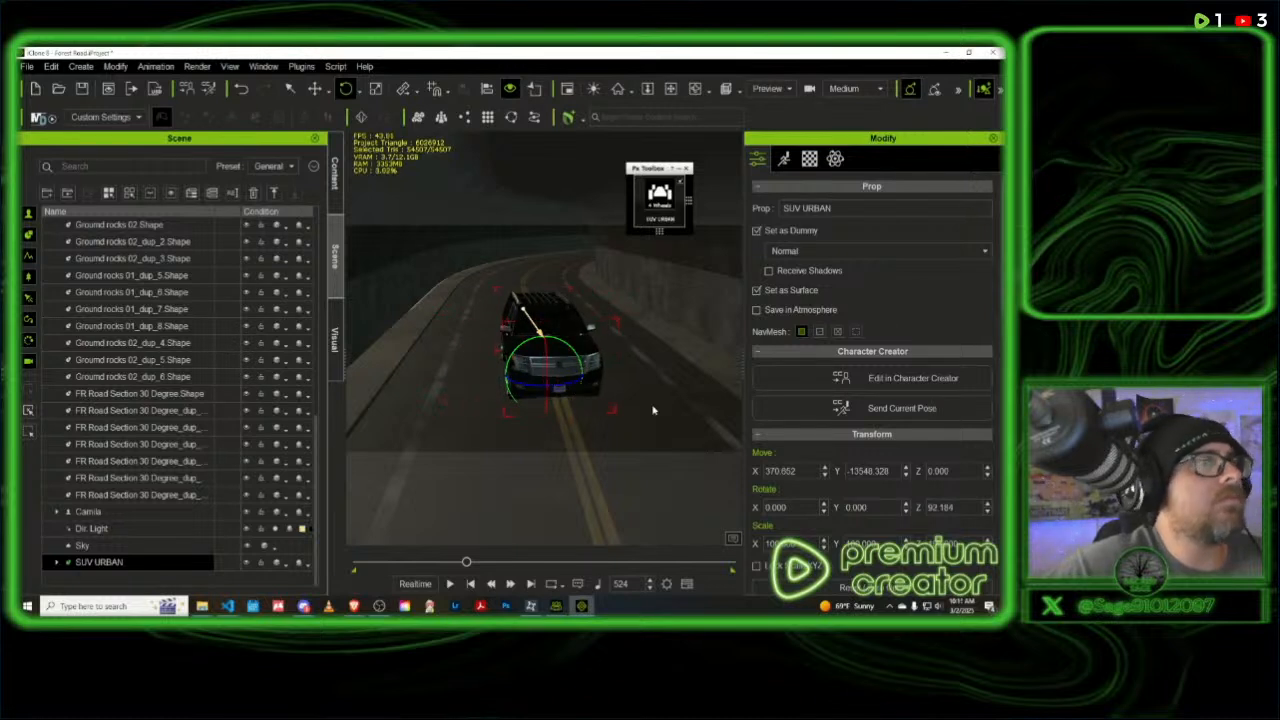
{"action": "left_click_drag", "start_coordinate": [562, 388], "coordinate": [560, 389]}
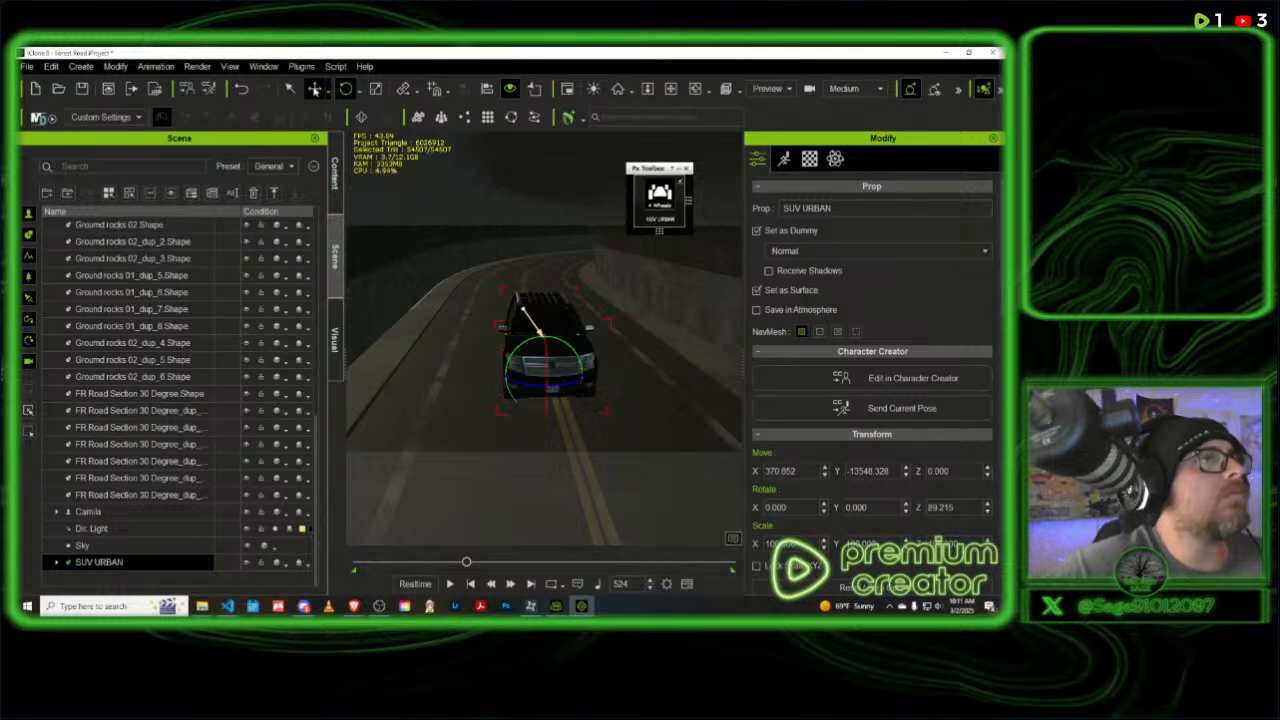
- Shift the SUV into one lane and deeper into the tunnel, to about X 493, Y -16358
{"action": "left_click", "coordinate": [315, 88]}
{"action": "left_click_drag", "start_coordinate": [532, 378], "coordinate": [496, 290]}
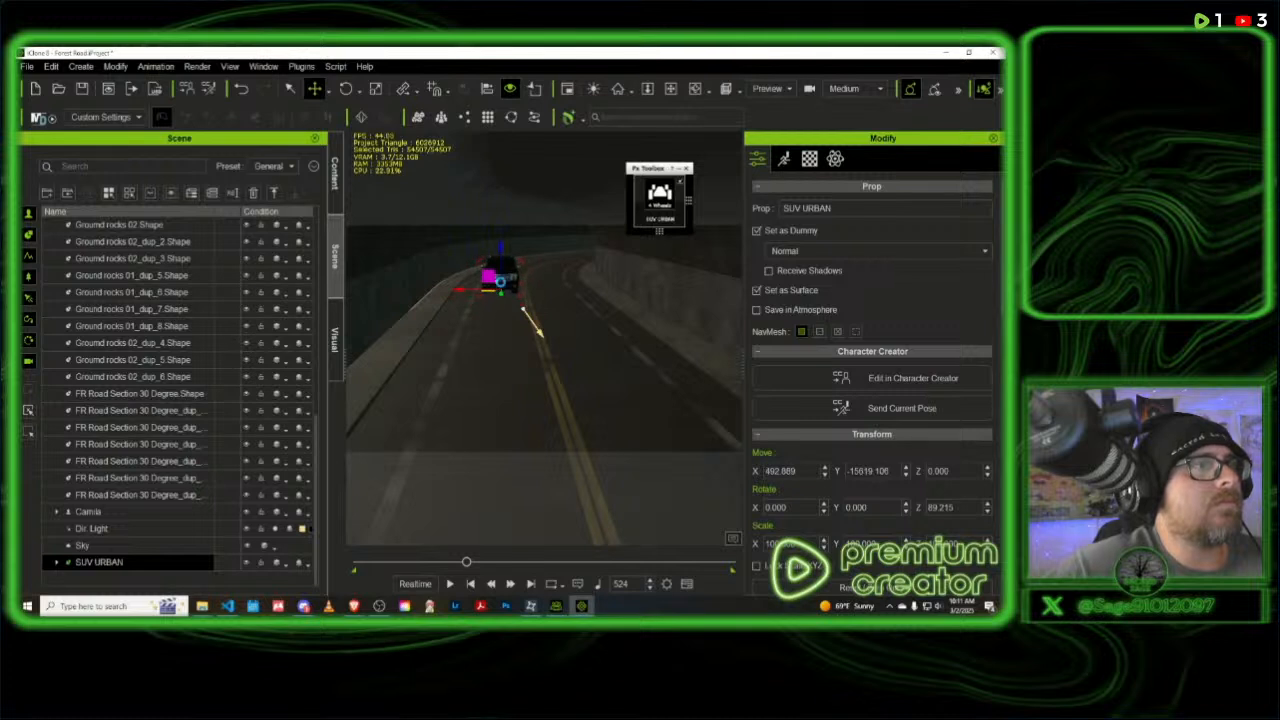
{"action": "scroll", "coordinate": [539, 244], "scroll_direction": "up", "scroll_amount": 4}
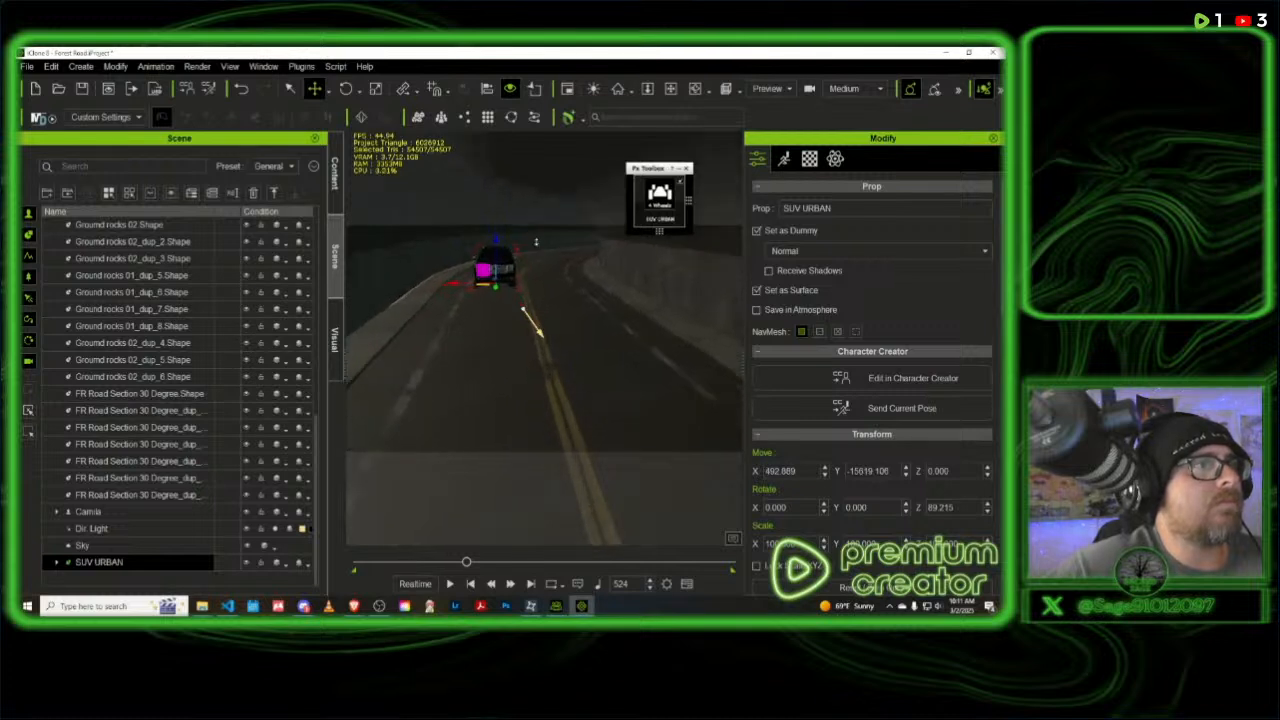
{"action": "middle_click_drag", "start_coordinate": [640, 328], "coordinate": [551, 334]}
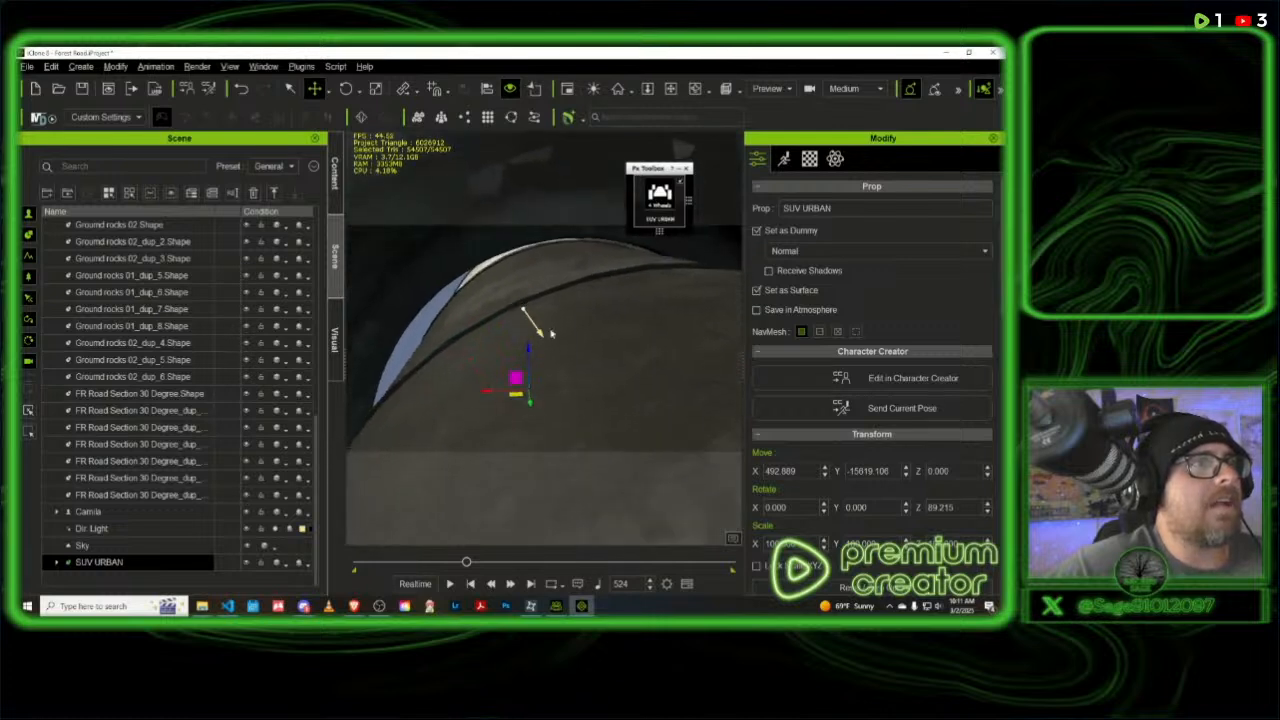
{"action": "scroll", "coordinate": [552, 305], "scroll_direction": "up", "scroll_amount": 10}
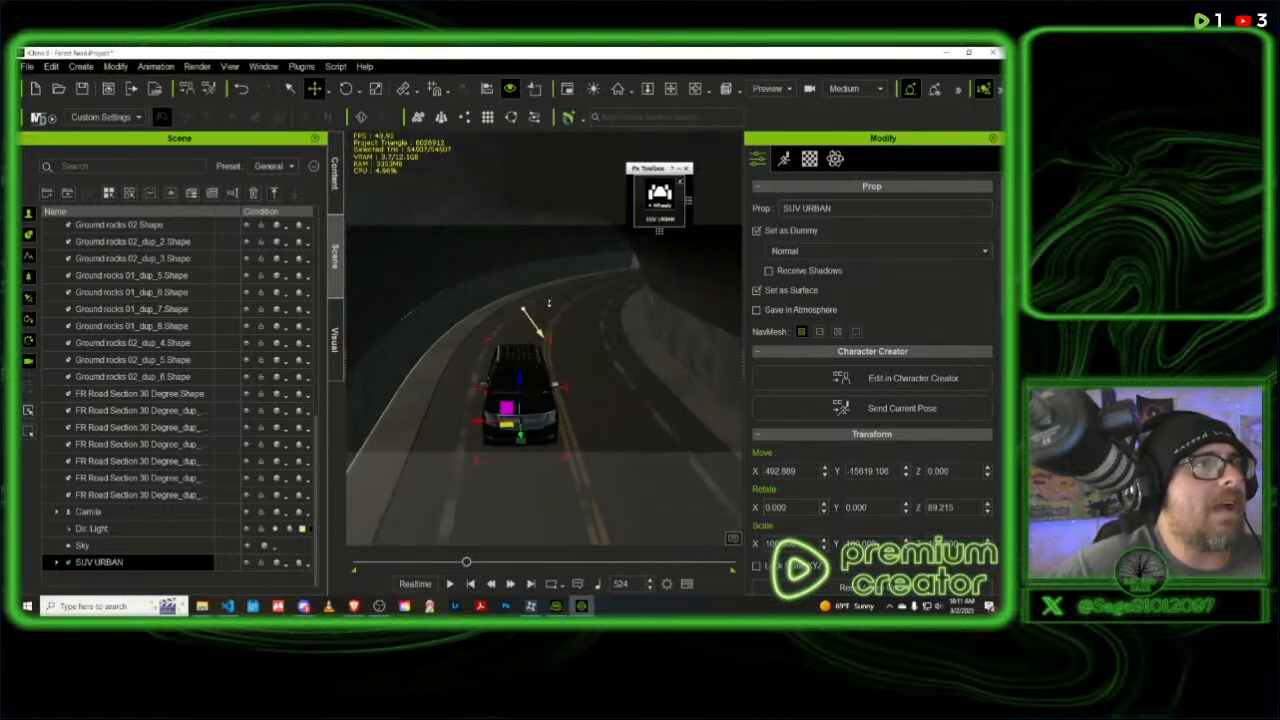
{"action": "scroll", "coordinate": [551, 303], "scroll_direction": "up", "scroll_amount": 3}
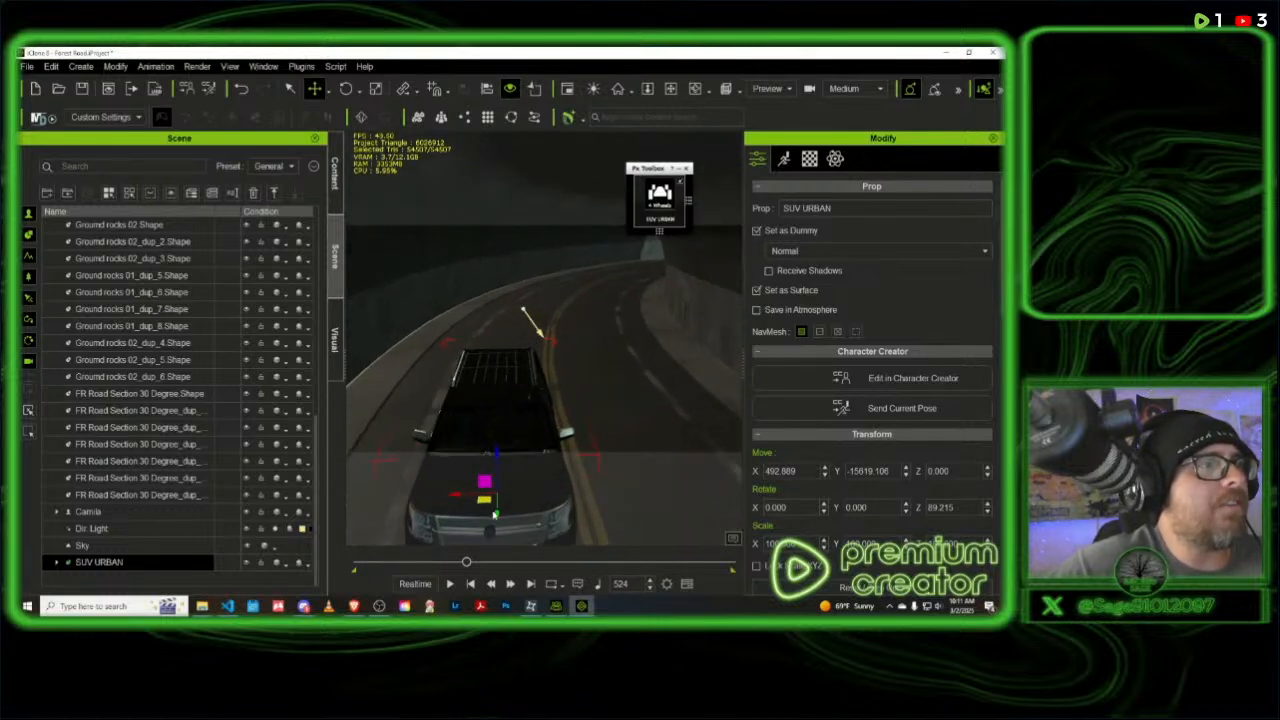
{"action": "left_click_drag", "start_coordinate": [495, 513], "coordinate": [518, 388]}
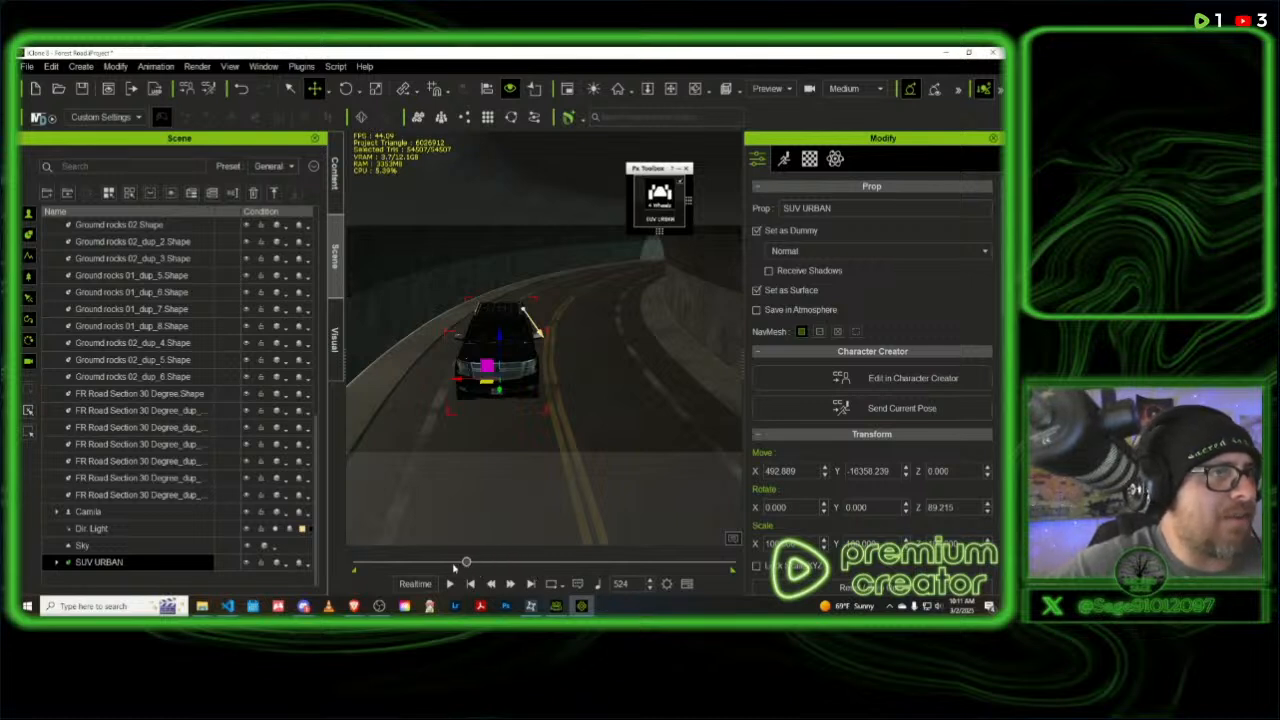
- Scrub the timeline to check the SUV's position, then zero out its transform at frame 661 and return to frame 0
{"action": "left_click_drag", "start_coordinate": [455, 567], "coordinate": [322, 552]}
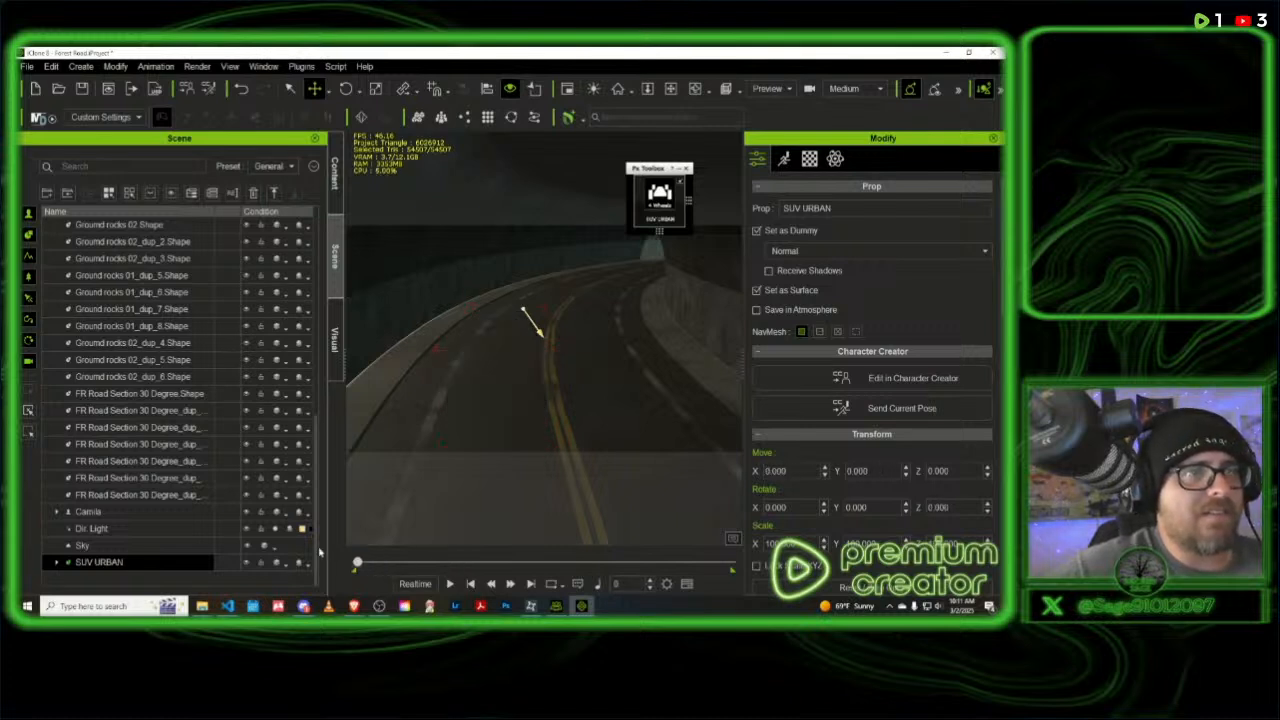
{"action": "left_click_drag", "start_coordinate": [357, 563], "coordinate": [494, 558]}
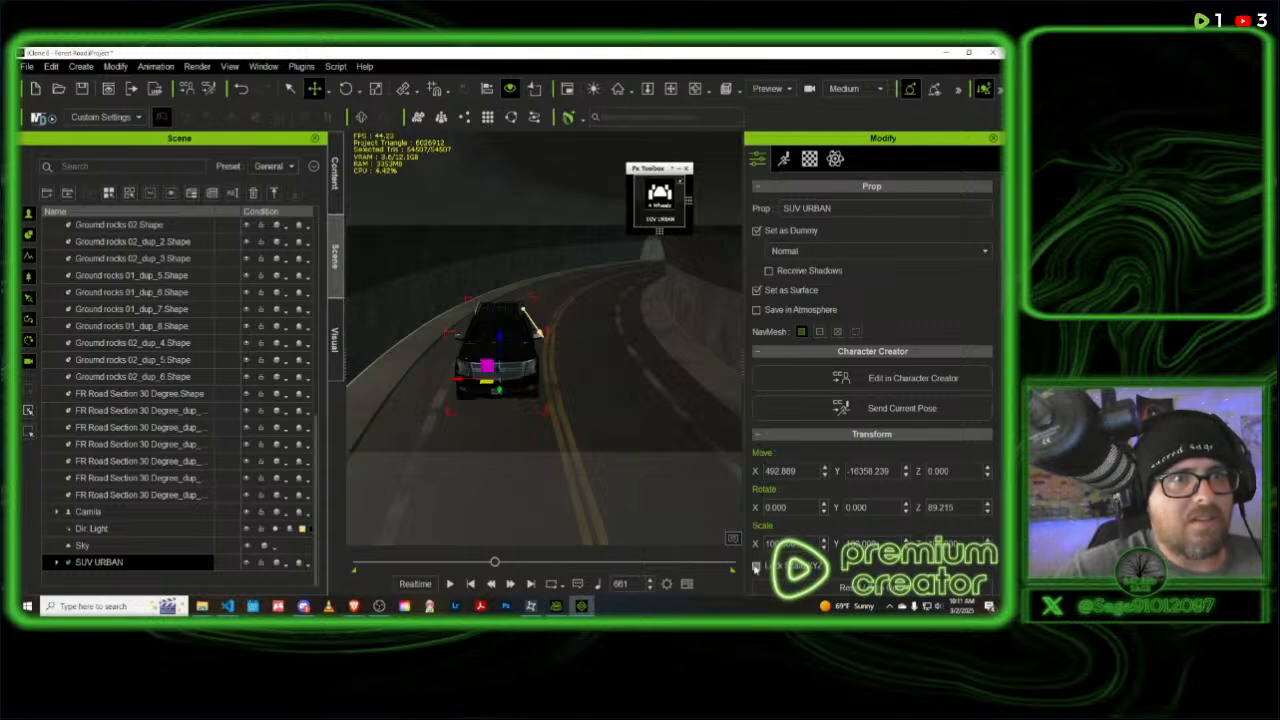
{"action": "scroll", "coordinate": [855, 538], "scroll_direction": "down", "scroll_amount": 1}
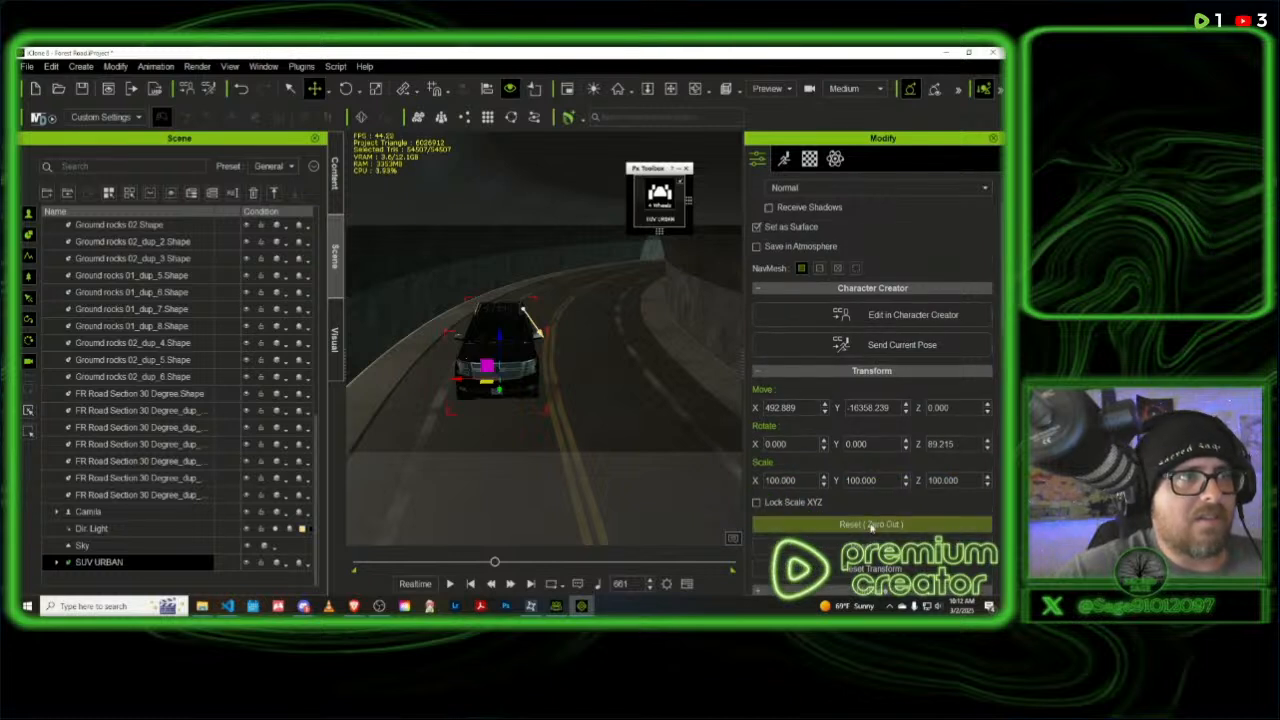
{"action": "left_click", "coordinate": [871, 525]}
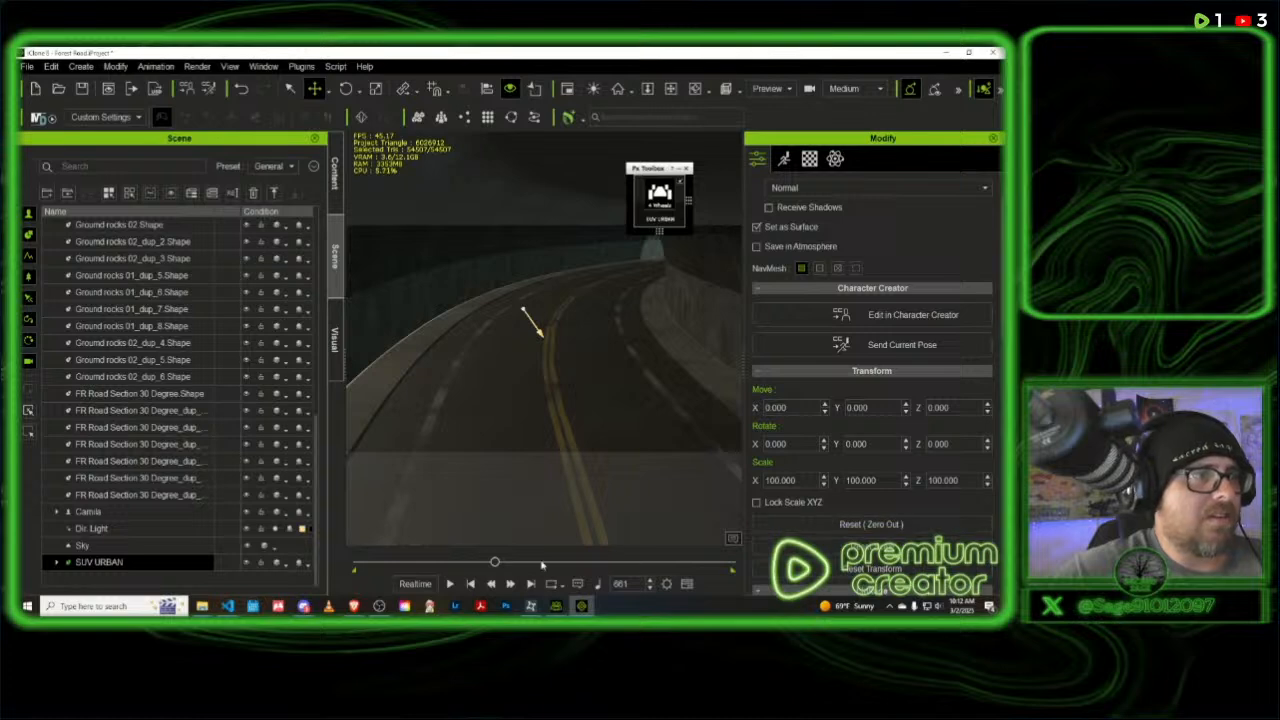
{"action": "left_click_drag", "start_coordinate": [495, 565], "coordinate": [356, 565]}
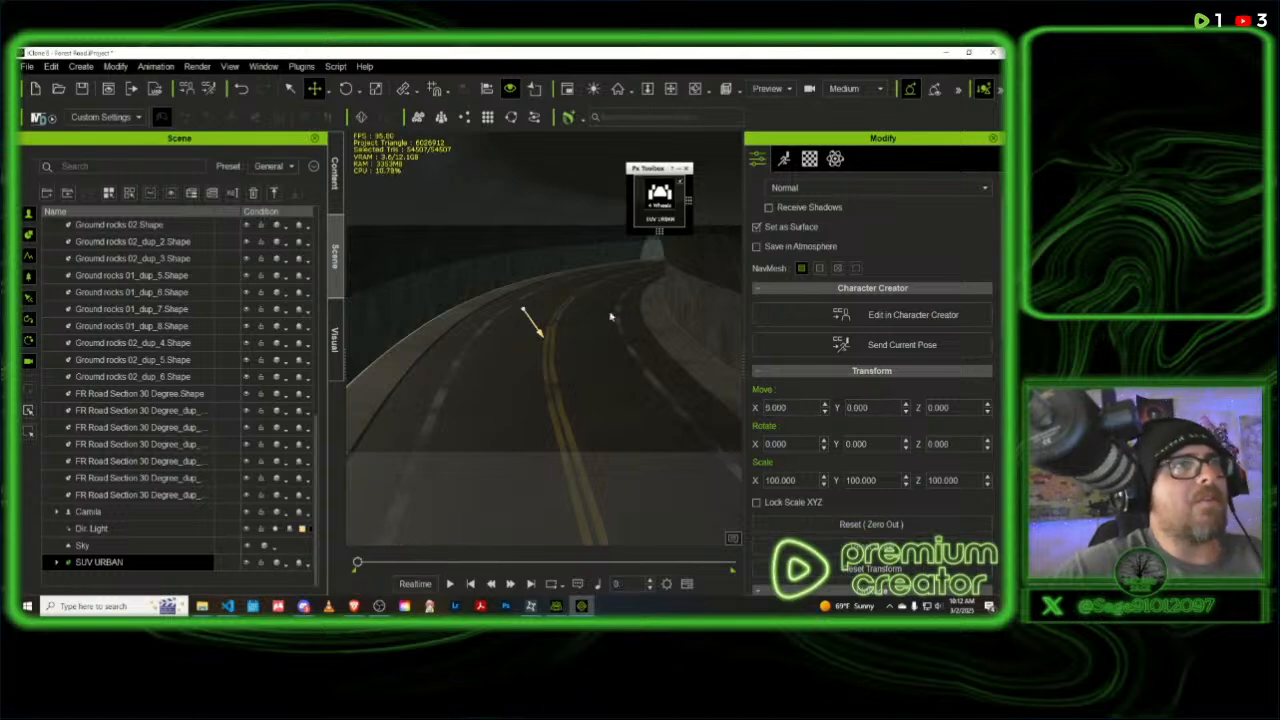
- At frame 0, move the SUV down the road into the tunnel entrance, to about X 154, Y -13635
{"action": "right_click_drag", "start_coordinate": [609, 316], "coordinate": [558, 307]}
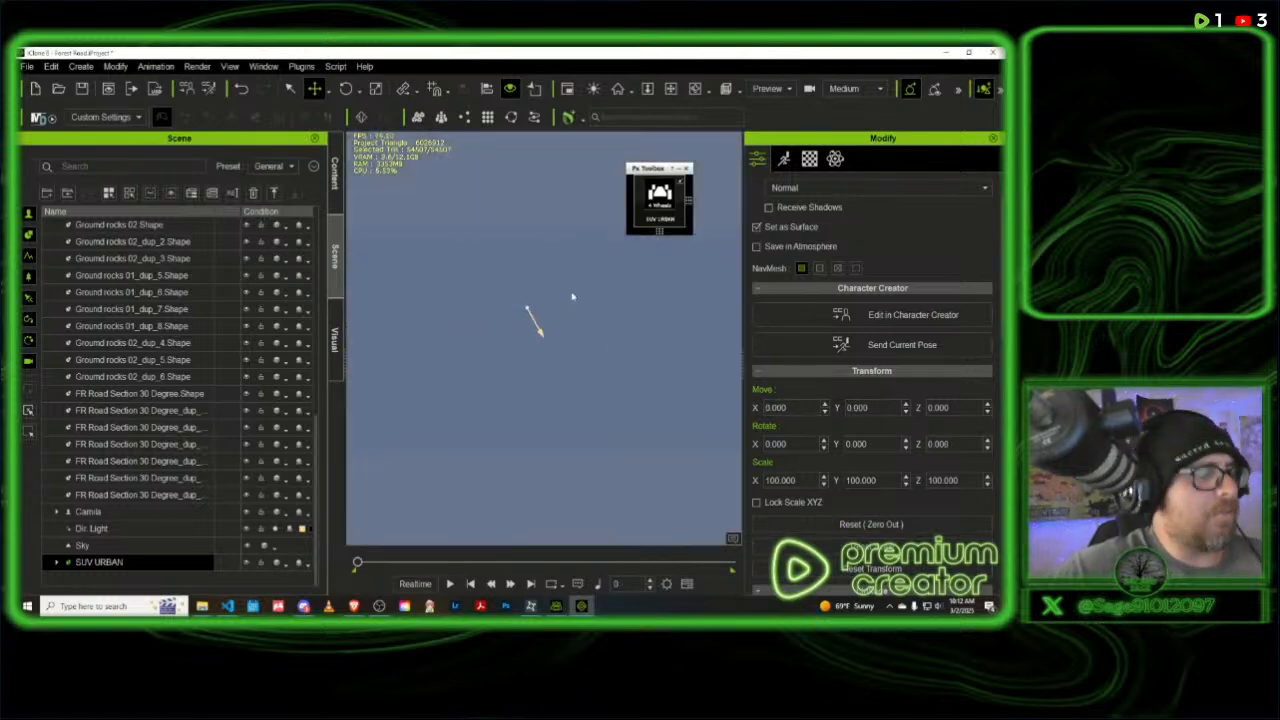
{"action": "key", "text": "Home"}
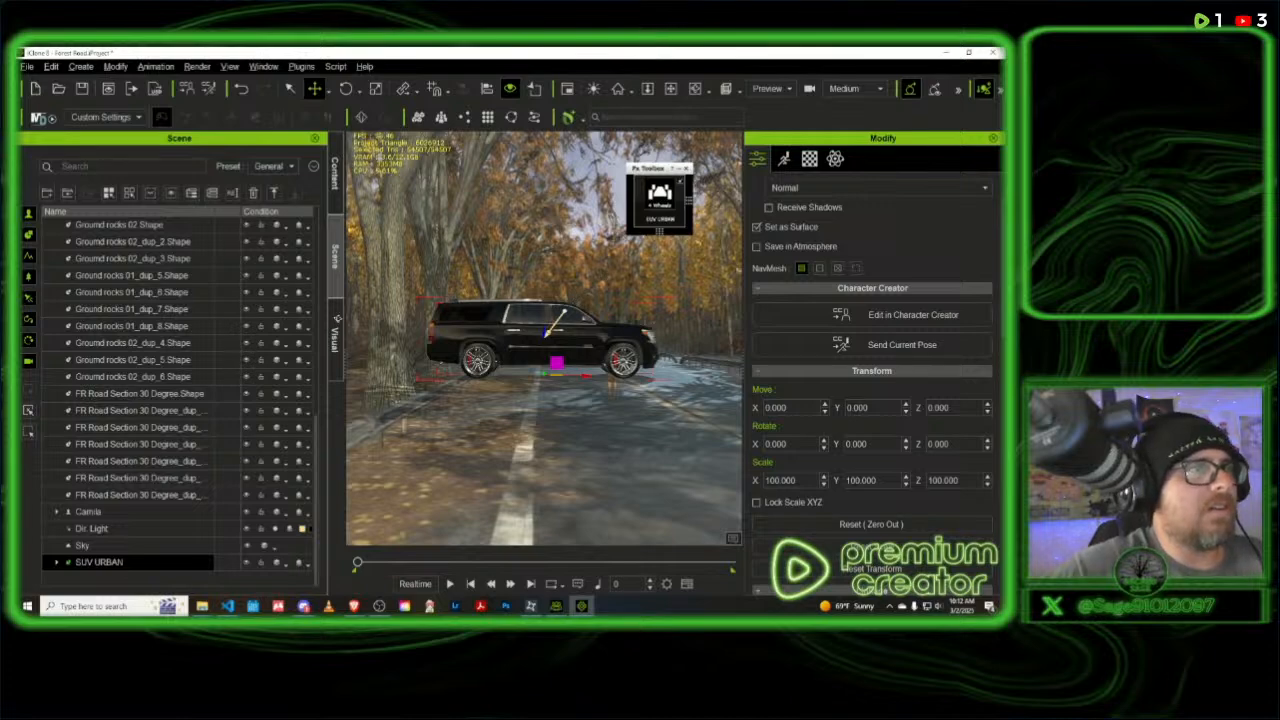
{"action": "right_click_drag", "start_coordinate": [338, 319], "coordinate": [275, 326]}
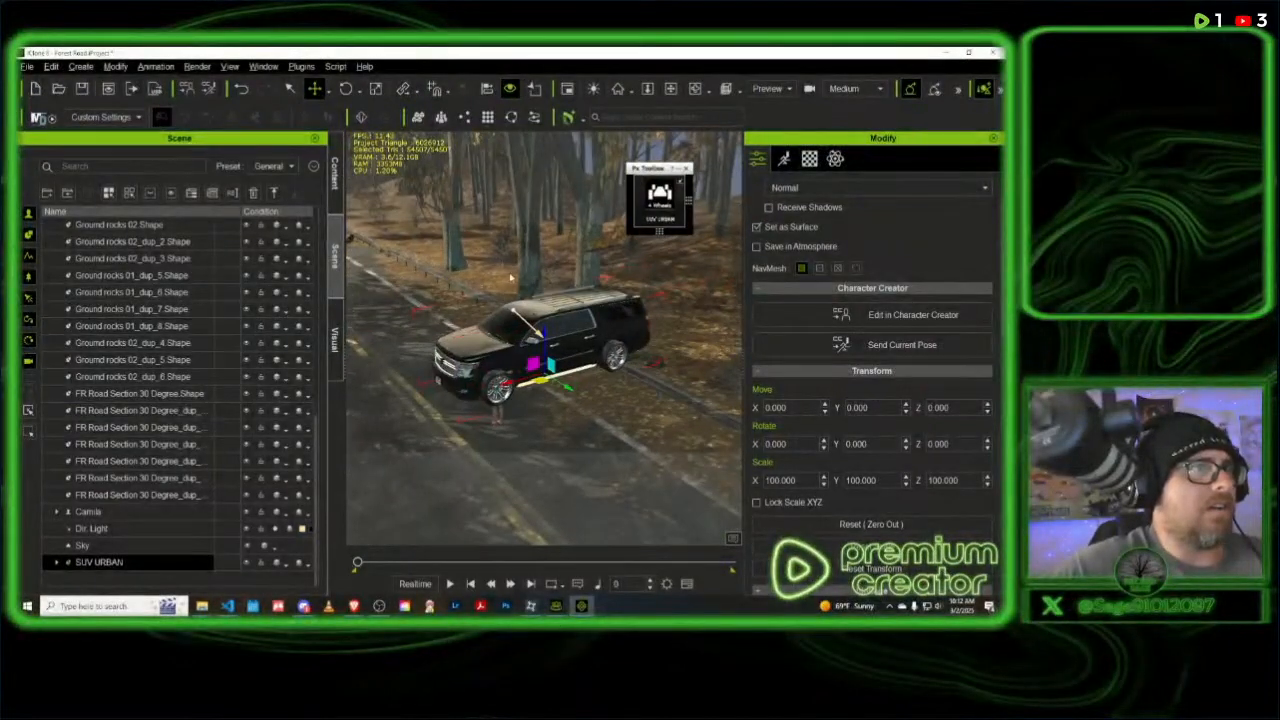
{"action": "right_click_drag", "start_coordinate": [511, 278], "coordinate": [481, 349]}
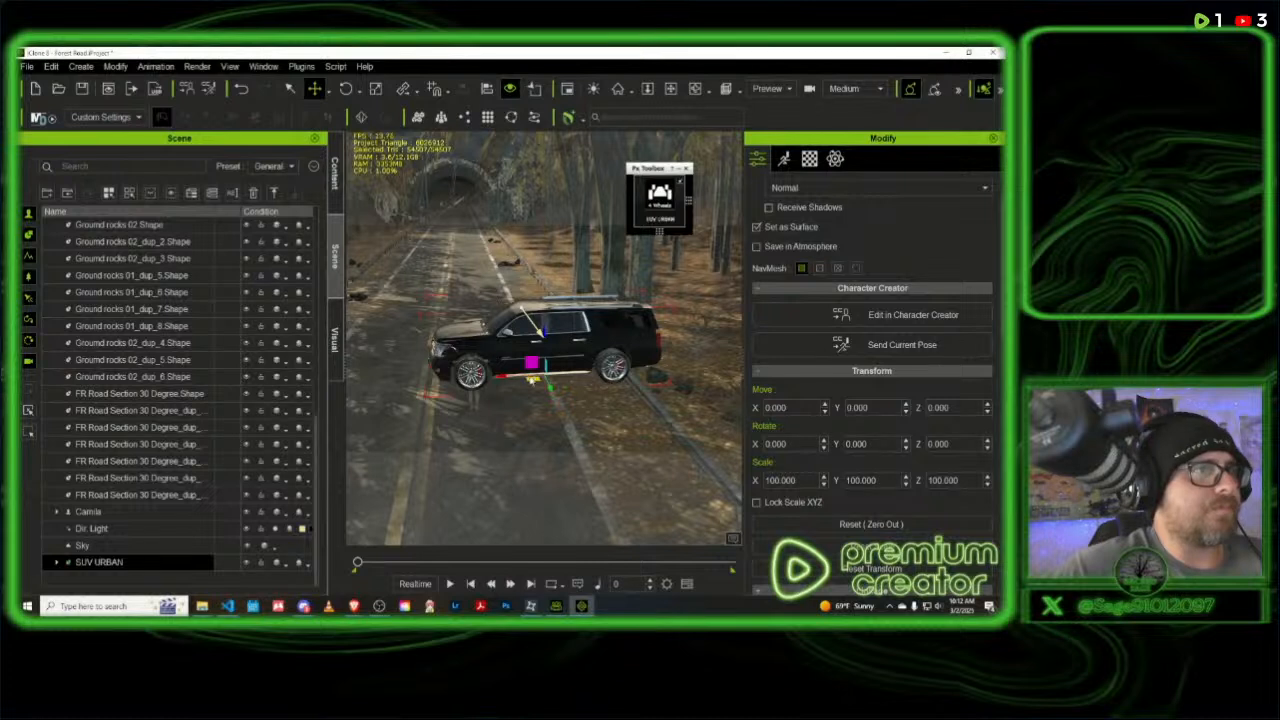
{"action": "left_click_drag", "start_coordinate": [535, 375], "coordinate": [465, 207]}
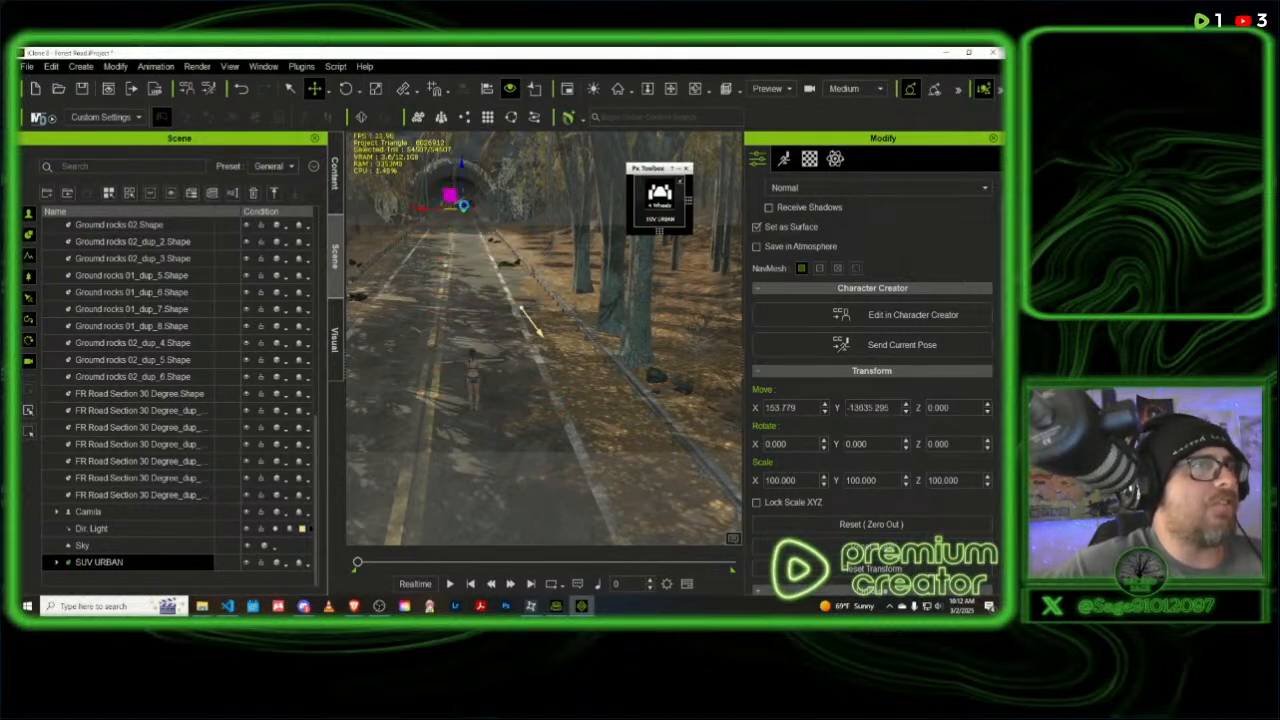
- Move the SUV deeper into the tunnel along the curving road, to about X 367, Y -17354
{"action": "key", "text": "f"}
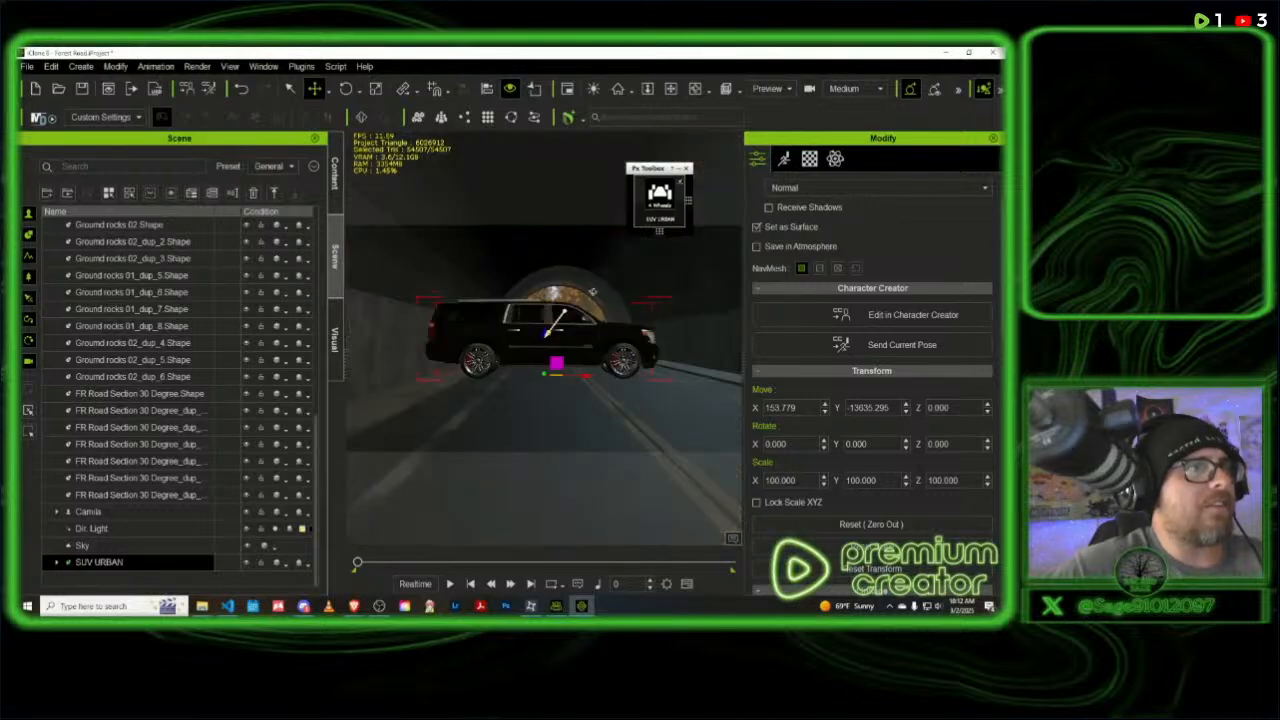
{"action": "right_click_drag", "start_coordinate": [592, 291], "coordinate": [128, 328]}
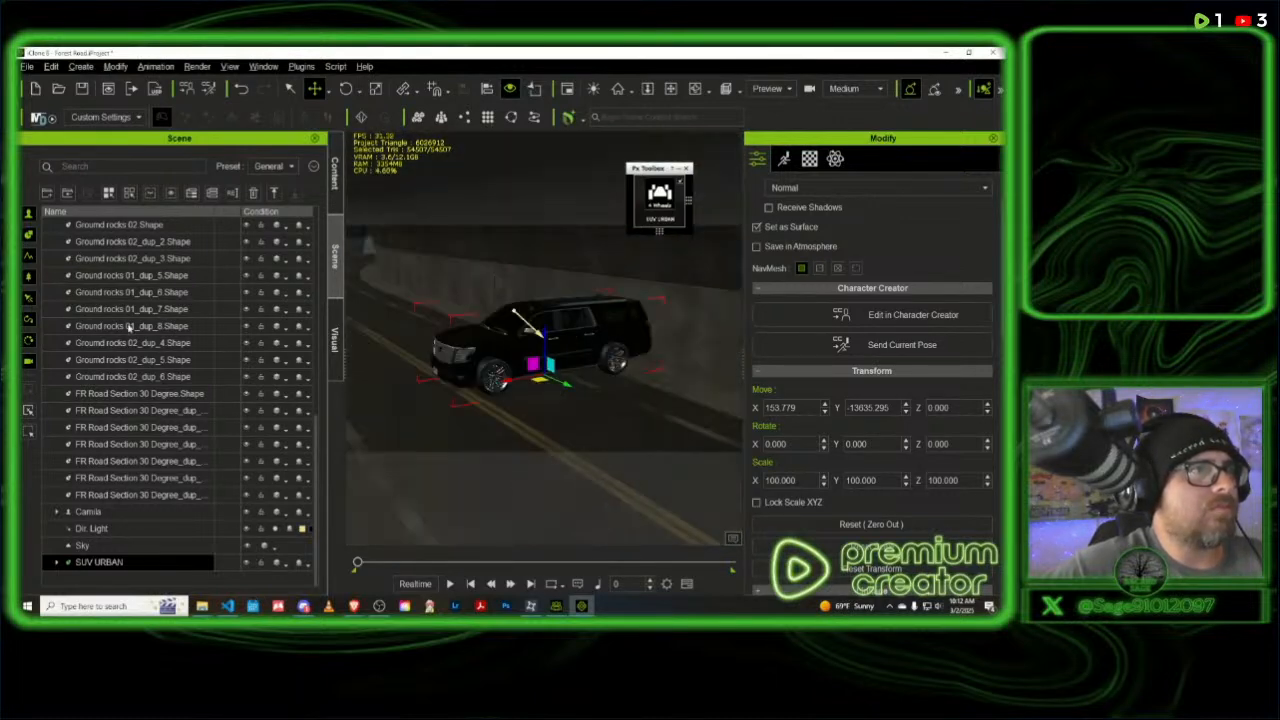
{"action": "right_click_drag", "start_coordinate": [438, 280], "coordinate": [373, 314]}
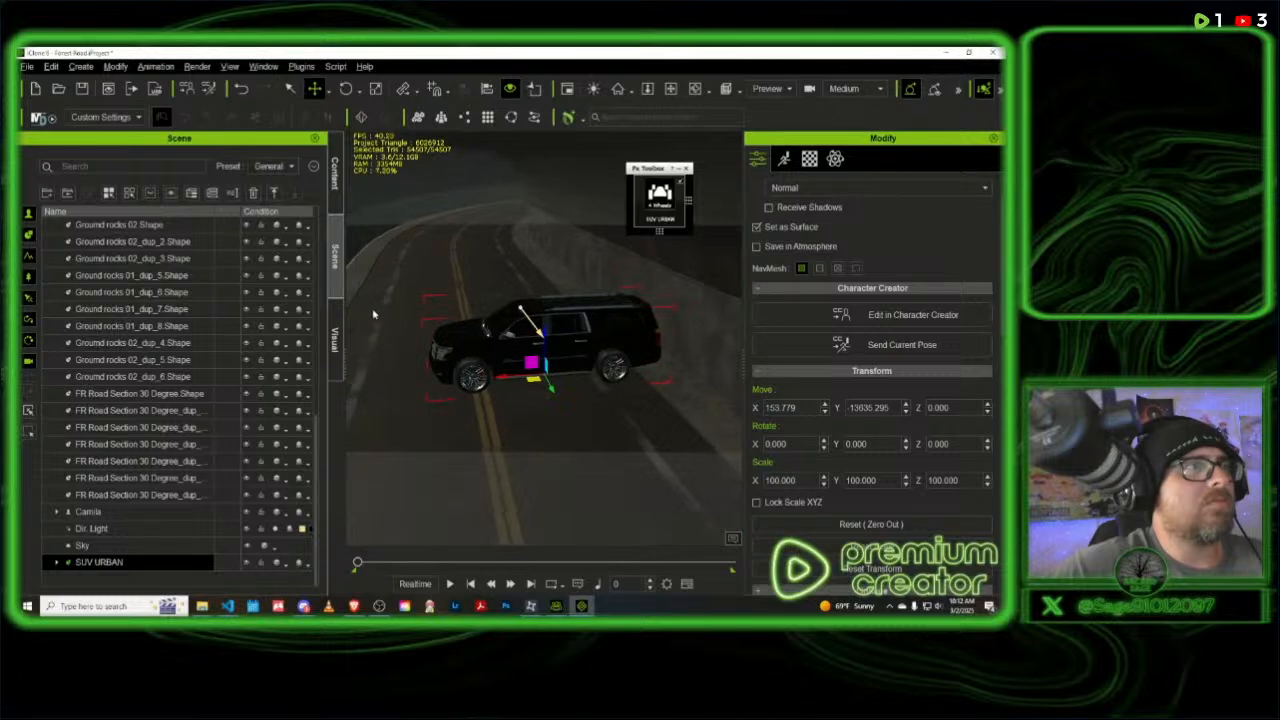
{"action": "left_click_drag", "start_coordinate": [533, 372], "coordinate": [433, 224]}
- Rotate the SUV to about 80 degrees around Z so it lines up with the tunnel road
{"action": "key", "text": "f"}
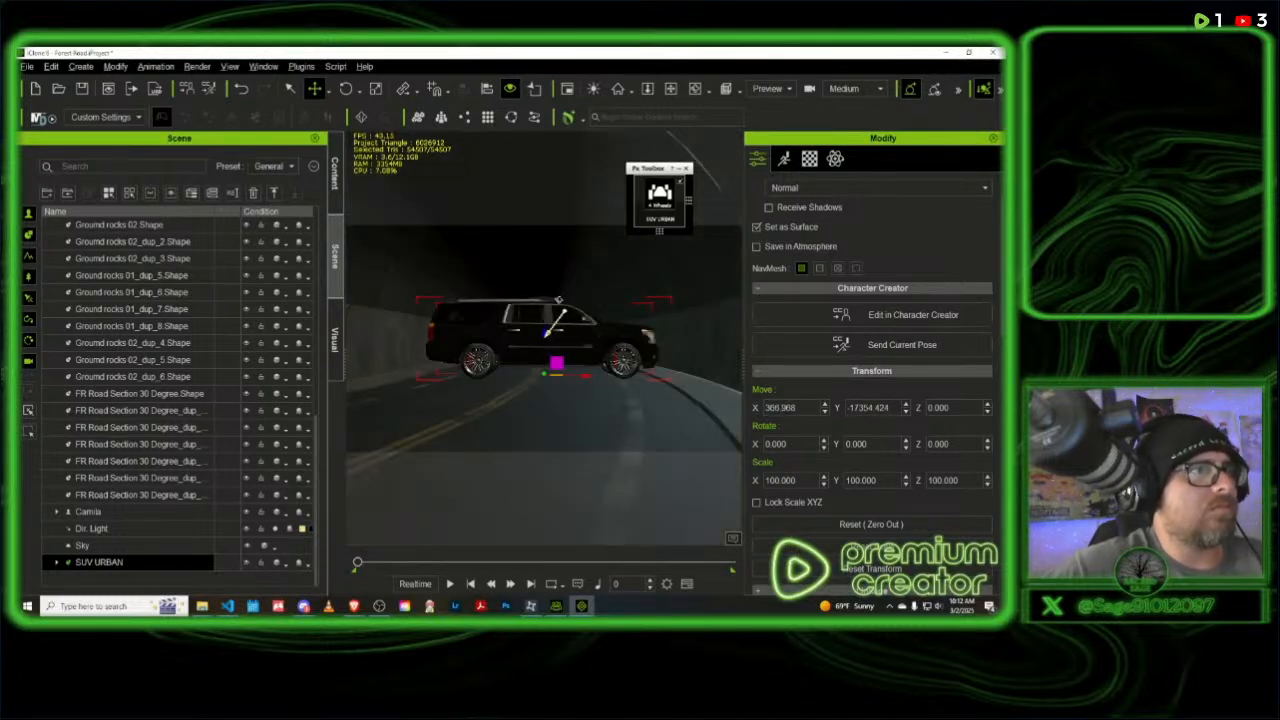
{"action": "right_click_drag", "start_coordinate": [559, 300], "coordinate": [68, 327]}
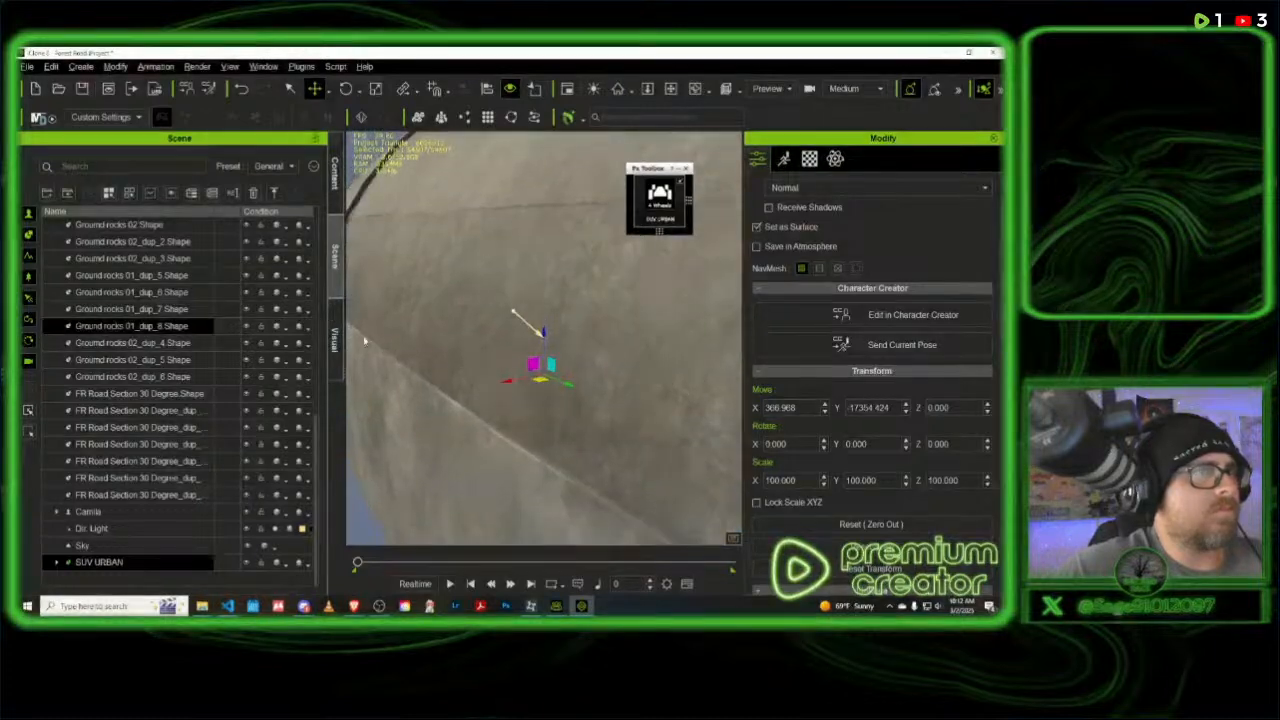
{"action": "right_click_drag", "start_coordinate": [622, 314], "coordinate": [579, 306]}
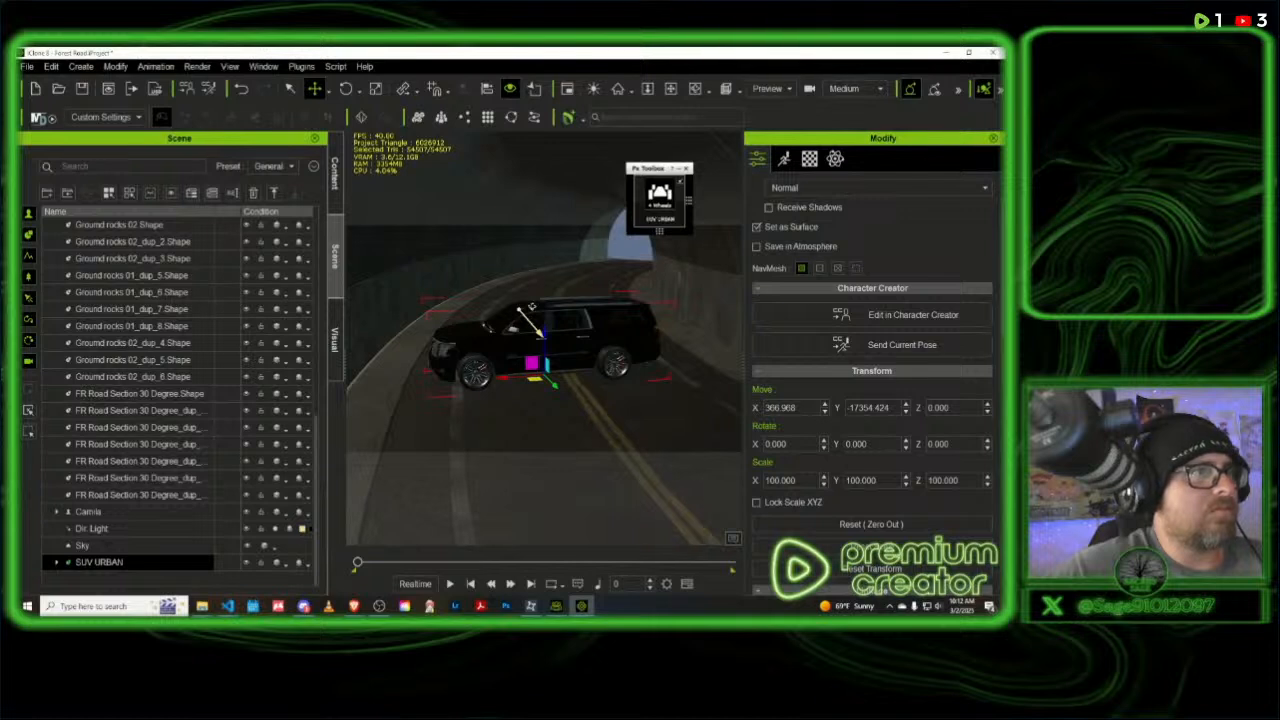
{"action": "left_click", "coordinate": [348, 89]}
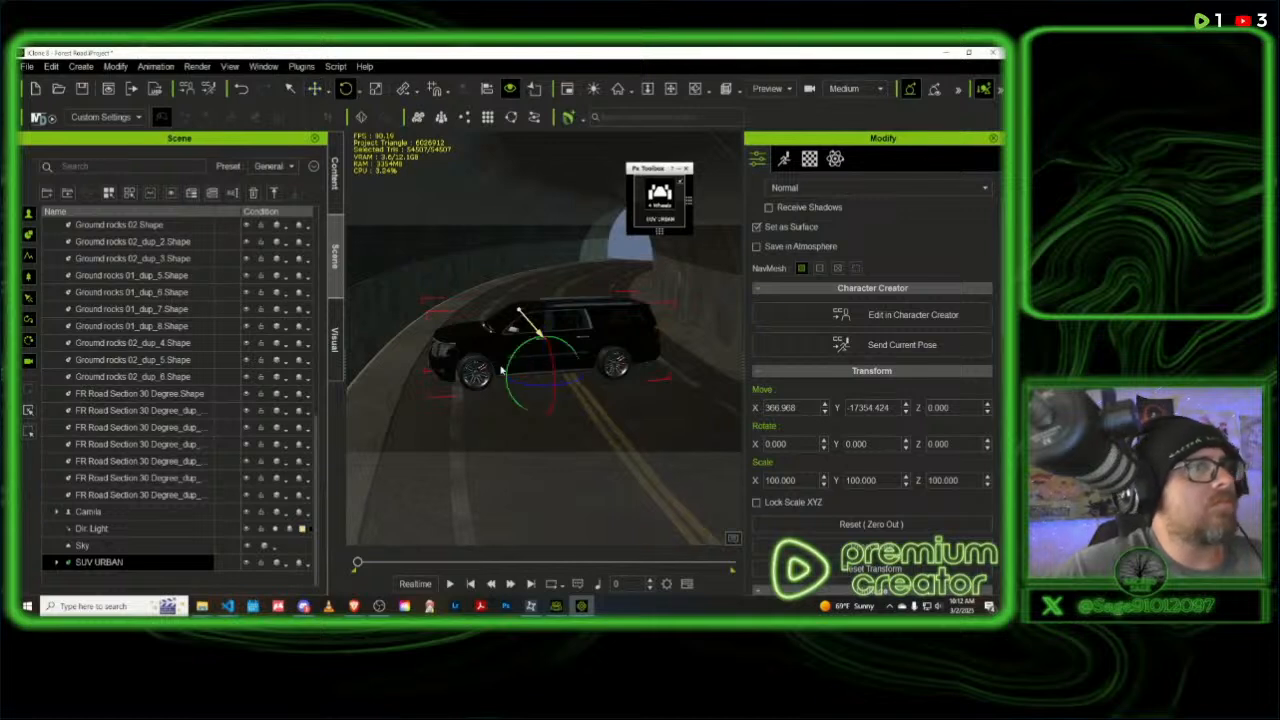
{"action": "left_click_drag", "start_coordinate": [540, 390], "coordinate": [579, 391]}
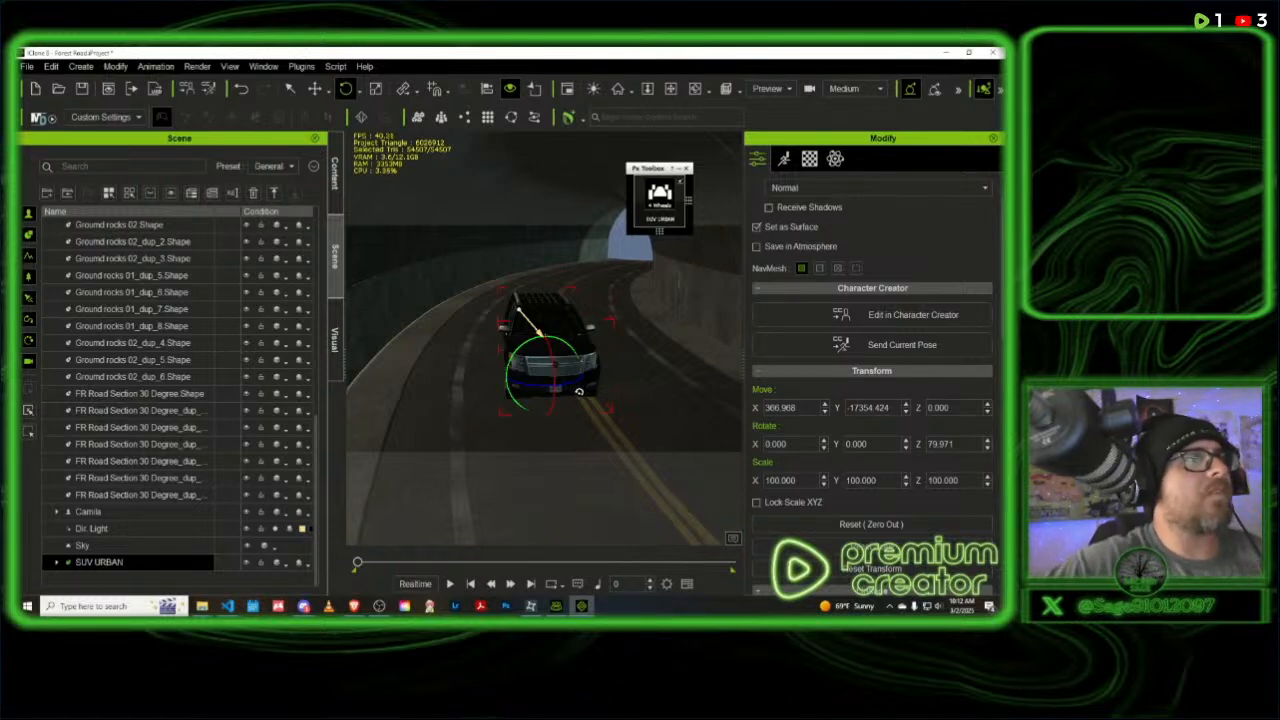
- Shift the SUV sideways into its lane at about X 444 and lower it onto the road surface, to about Z -71
{"action": "left_click", "coordinate": [314, 88]}
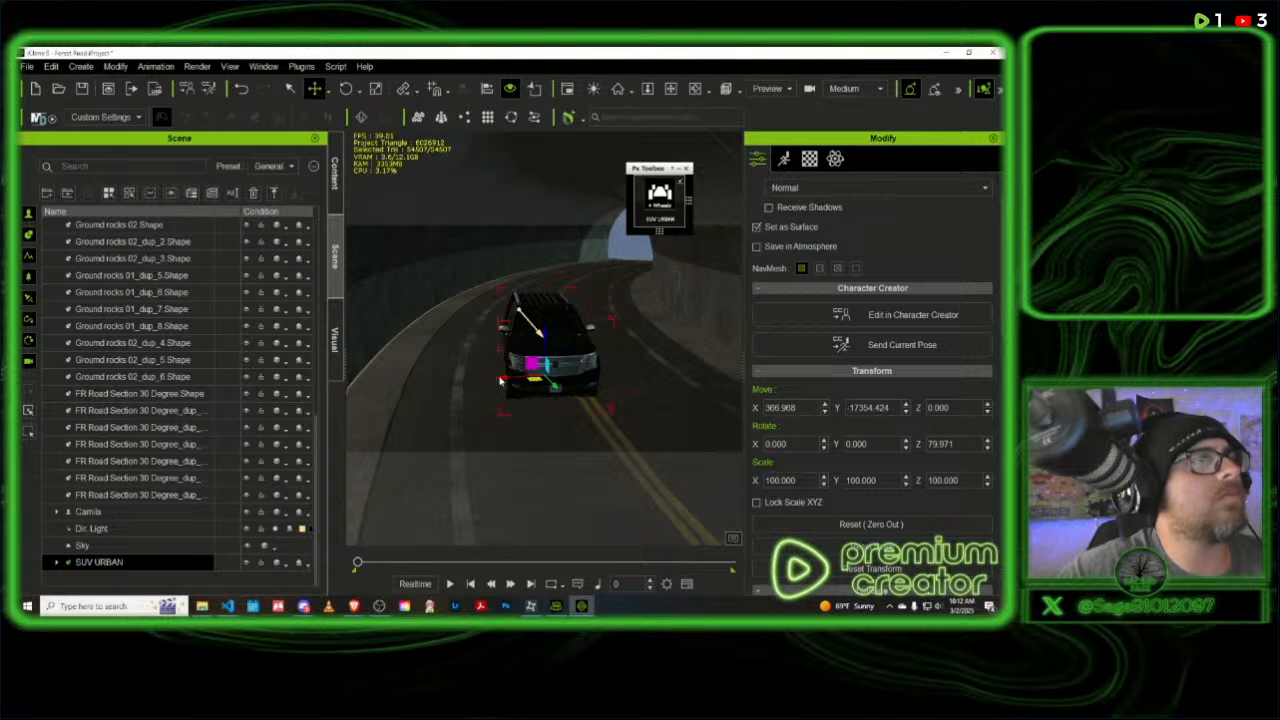
{"action": "left_click_drag", "start_coordinate": [505, 380], "coordinate": [476, 394]}
{"action": "right_click_drag", "start_coordinate": [580, 392], "coordinate": [551, 336]}
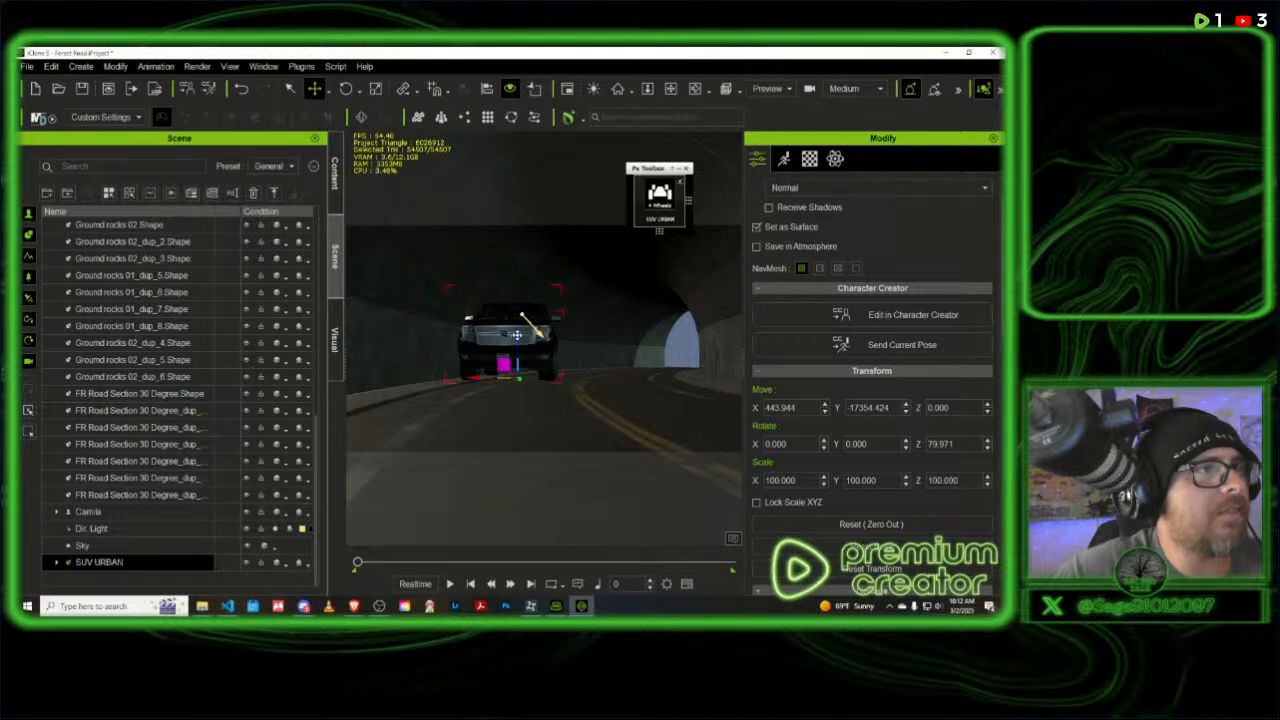
{"action": "left_click_drag", "start_coordinate": [515, 336], "coordinate": [525, 366]}
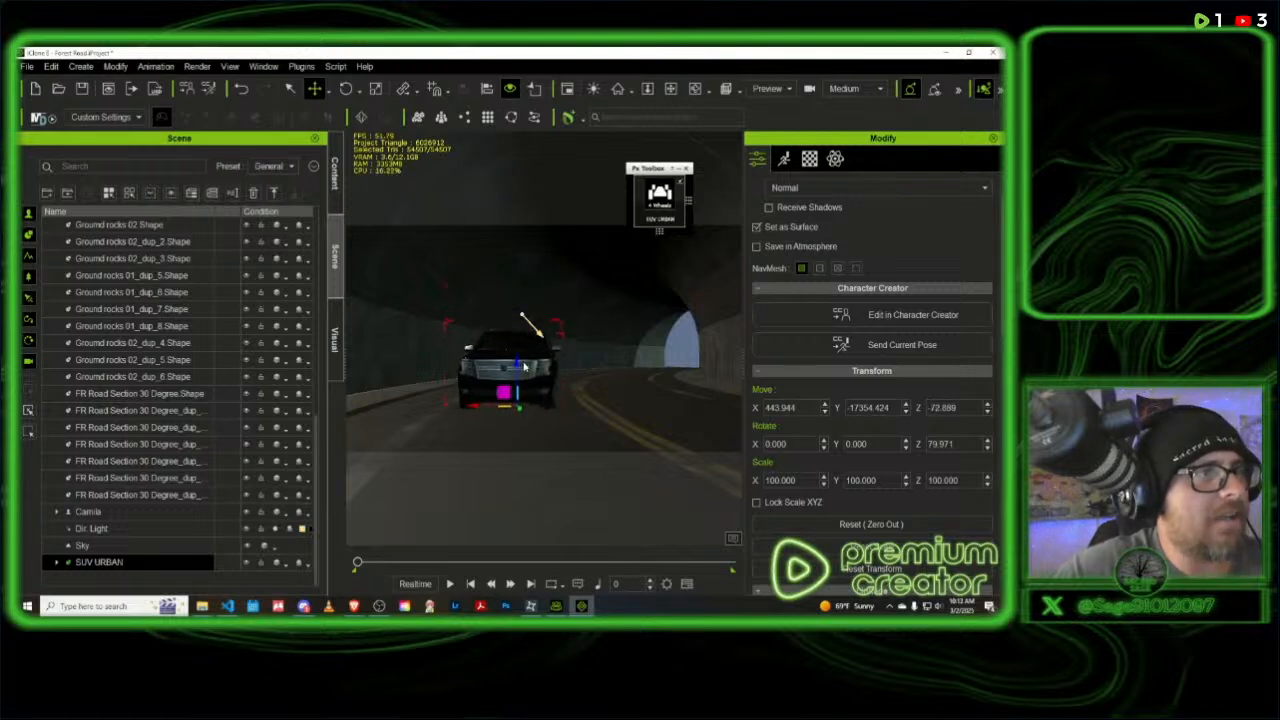
- Fine-tune the SUV's heading to about 81 degrees around Z to follow the curve of the lane
{"action": "right_click_drag", "start_coordinate": [598, 353], "coordinate": [504, 391]}
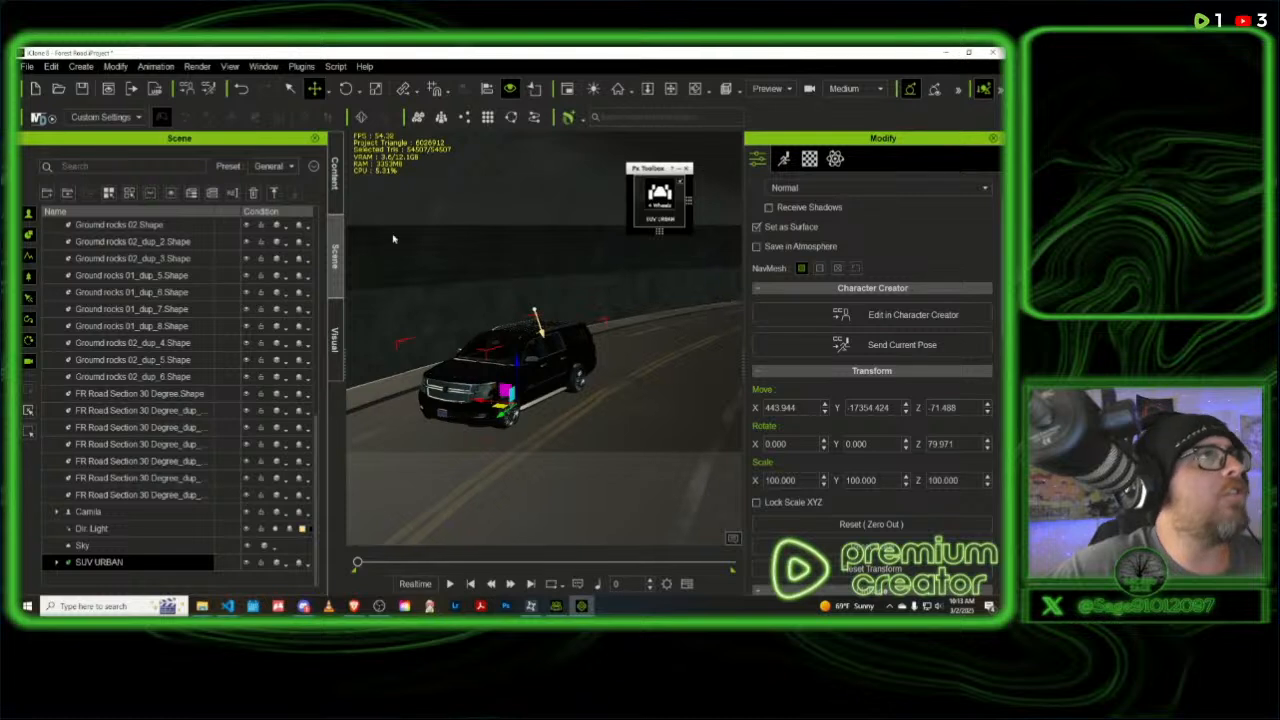
{"action": "left_click", "coordinate": [345, 88]}
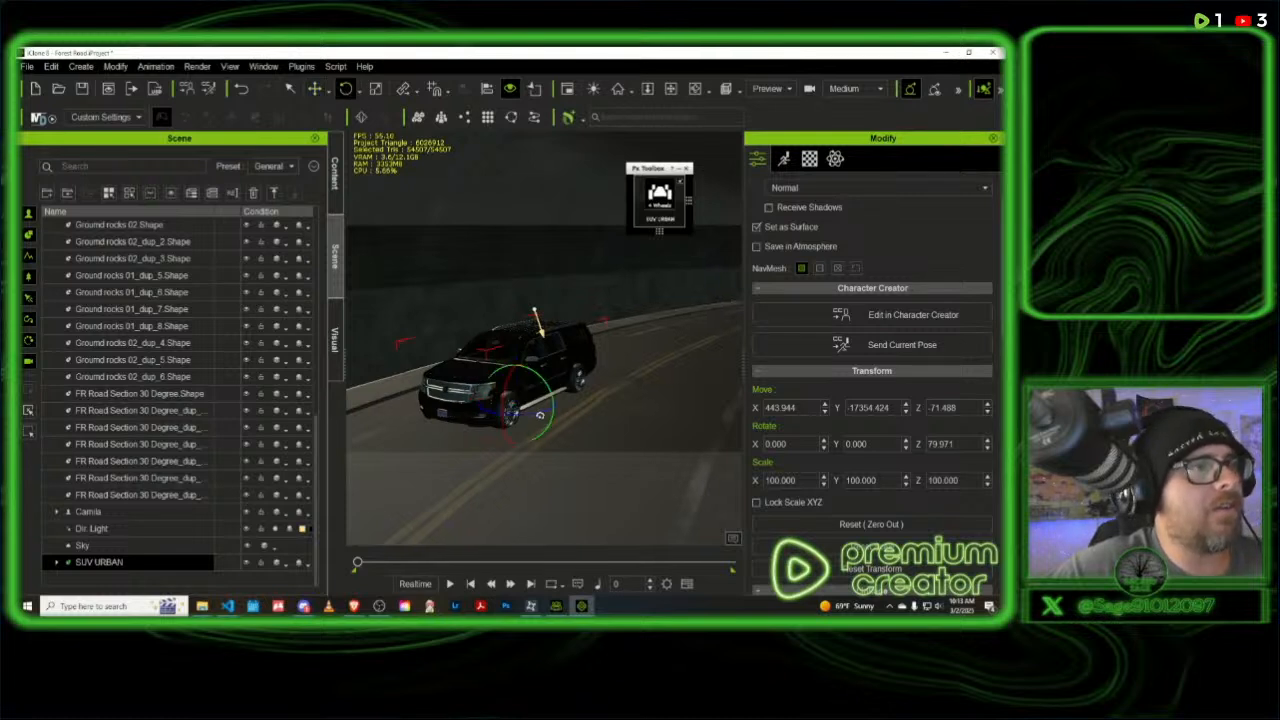
{"action": "left_click_drag", "start_coordinate": [540, 415], "coordinate": [537, 410]}
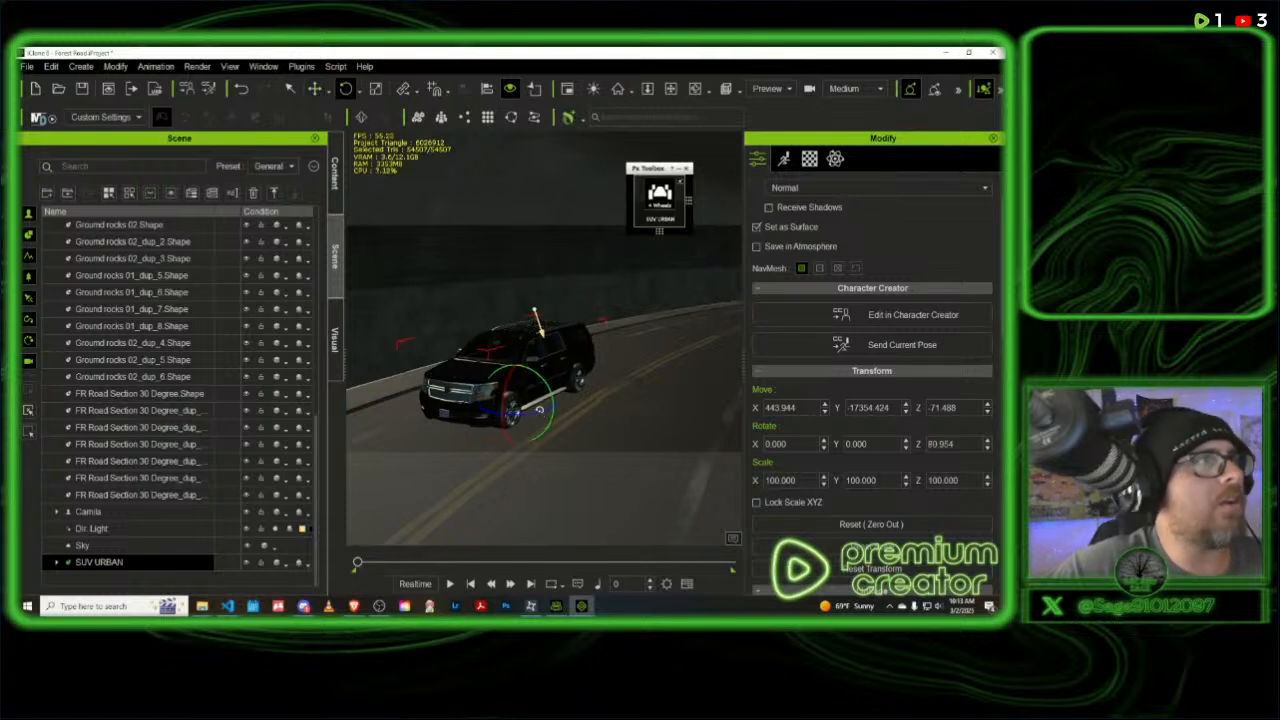
- Nudge the SUV within the lane to about X 410, Y -17303, and save the project
{"action": "left_click", "coordinate": [315, 89]}
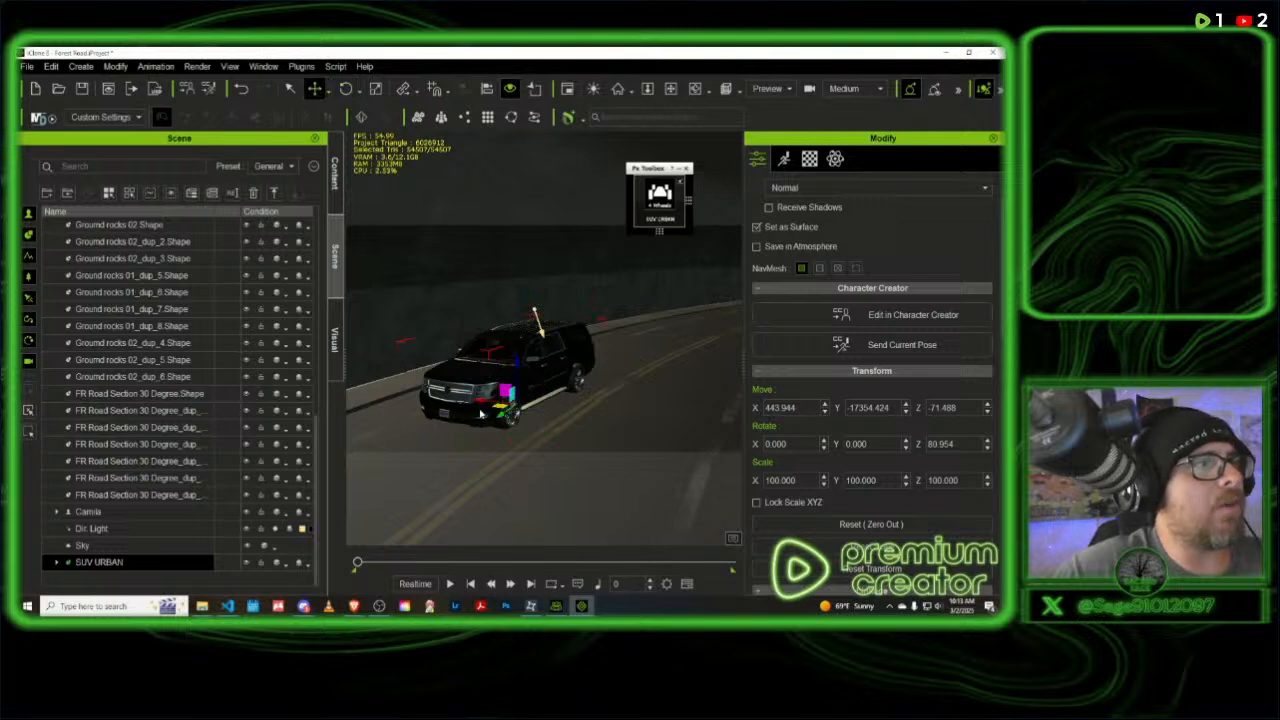
{"action": "left_click_drag", "start_coordinate": [502, 407], "coordinate": [503, 413]}
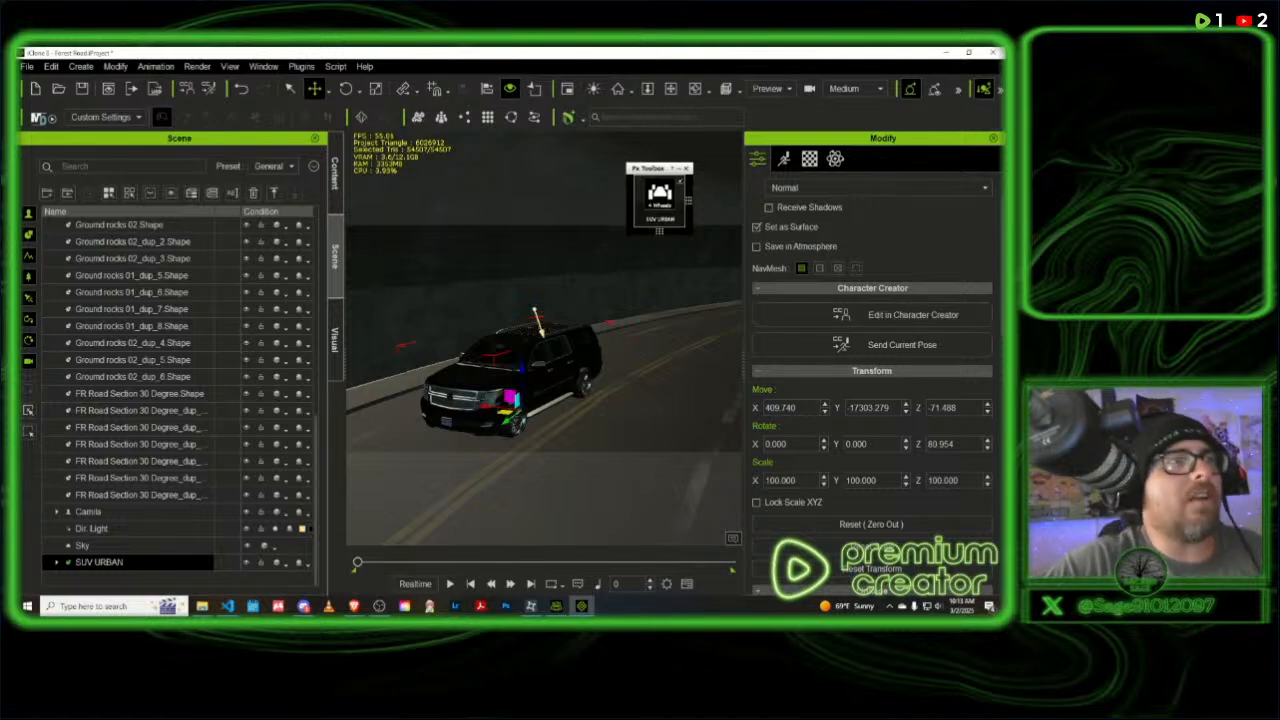
{"action": "left_click", "coordinate": [82, 88]}
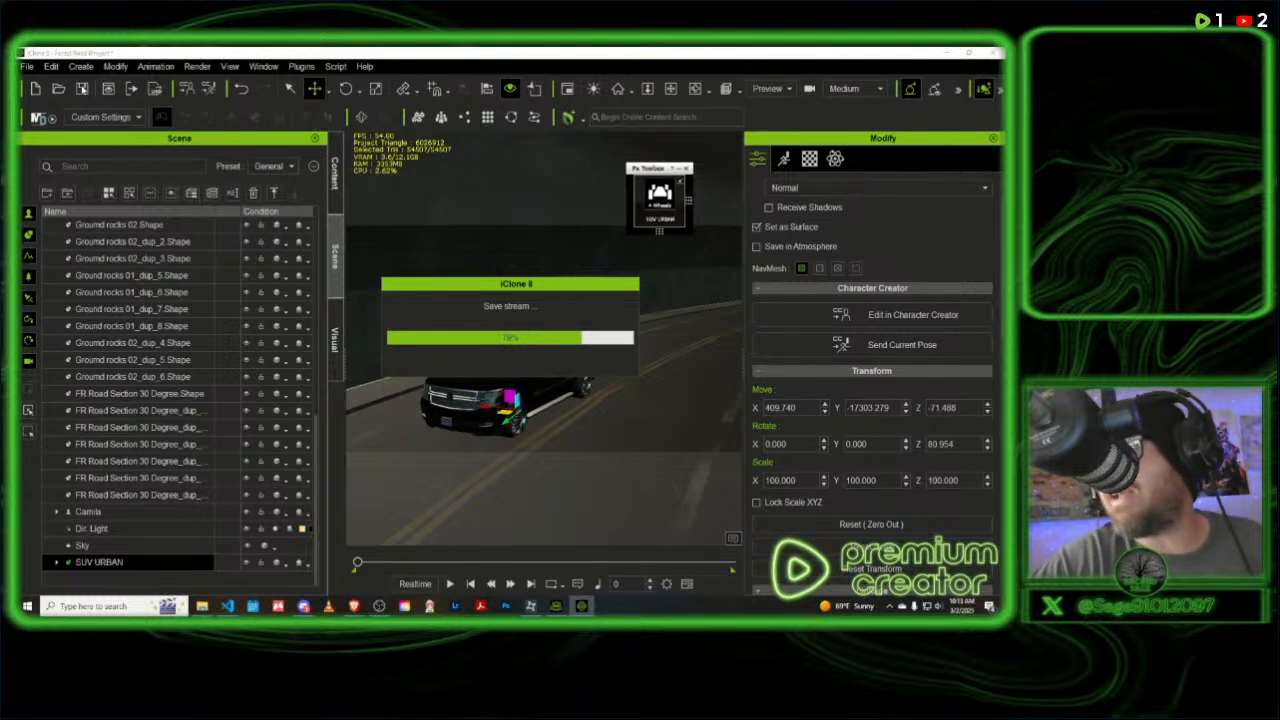